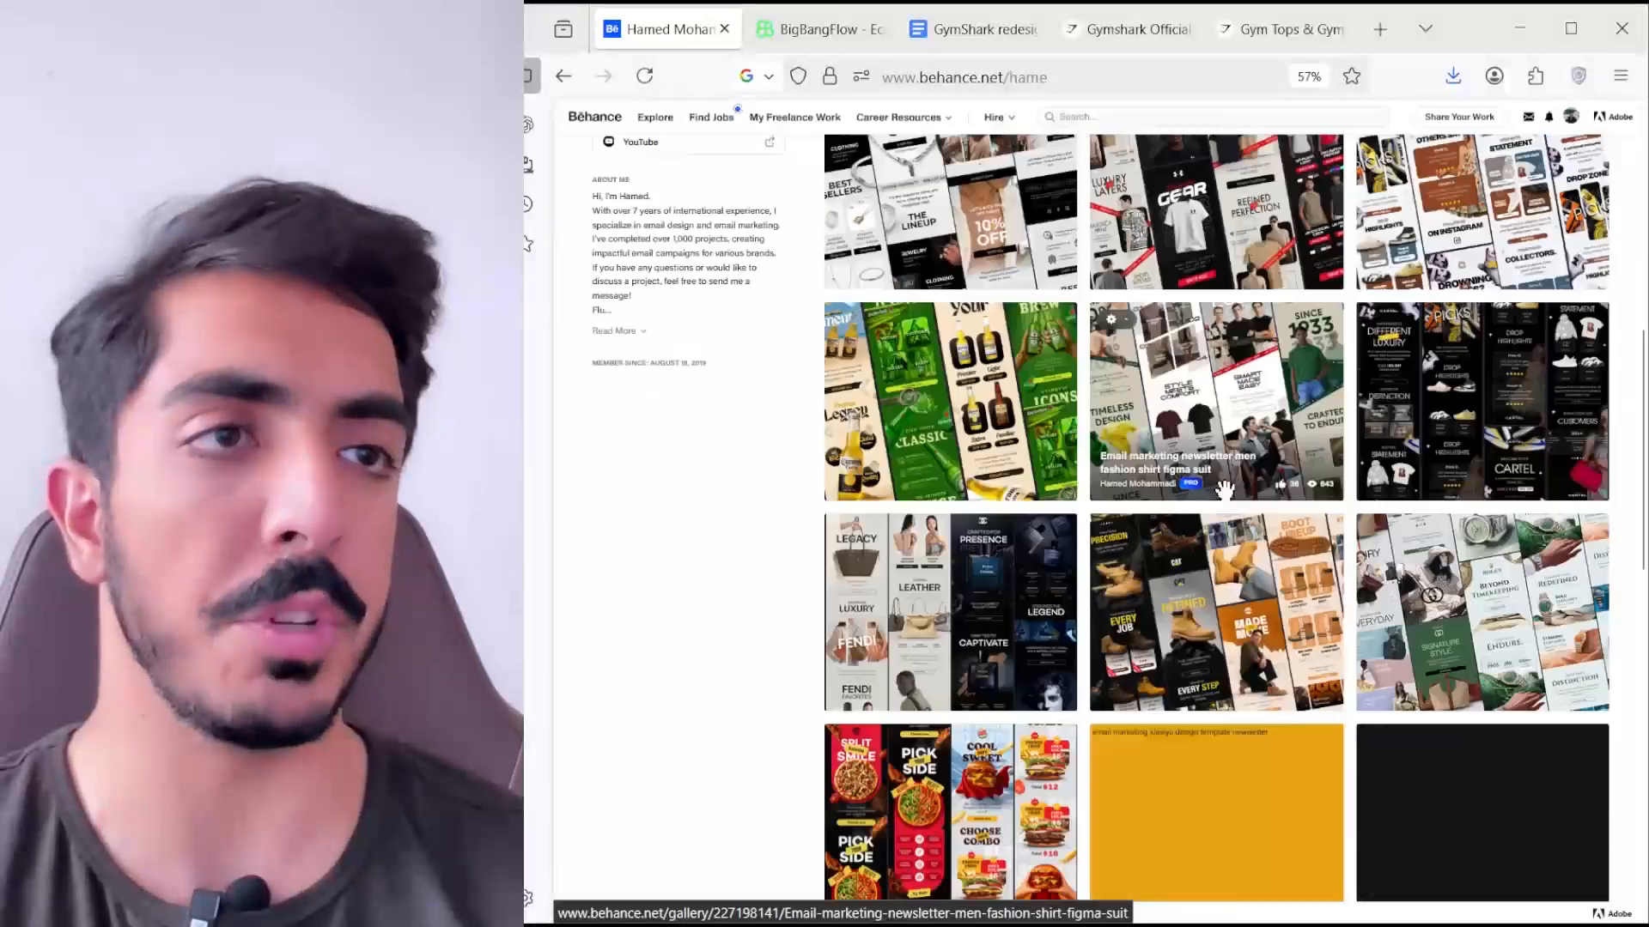
- Browse the email newsletter design projects in the Behance portfolio
{"action": "scroll", "coordinate": [1245, 486], "scroll_direction": "down", "scroll_amount": 1}
{"action": "scroll", "coordinate": [1631, 492], "scroll_direction": "down", "scroll_amount": 2}
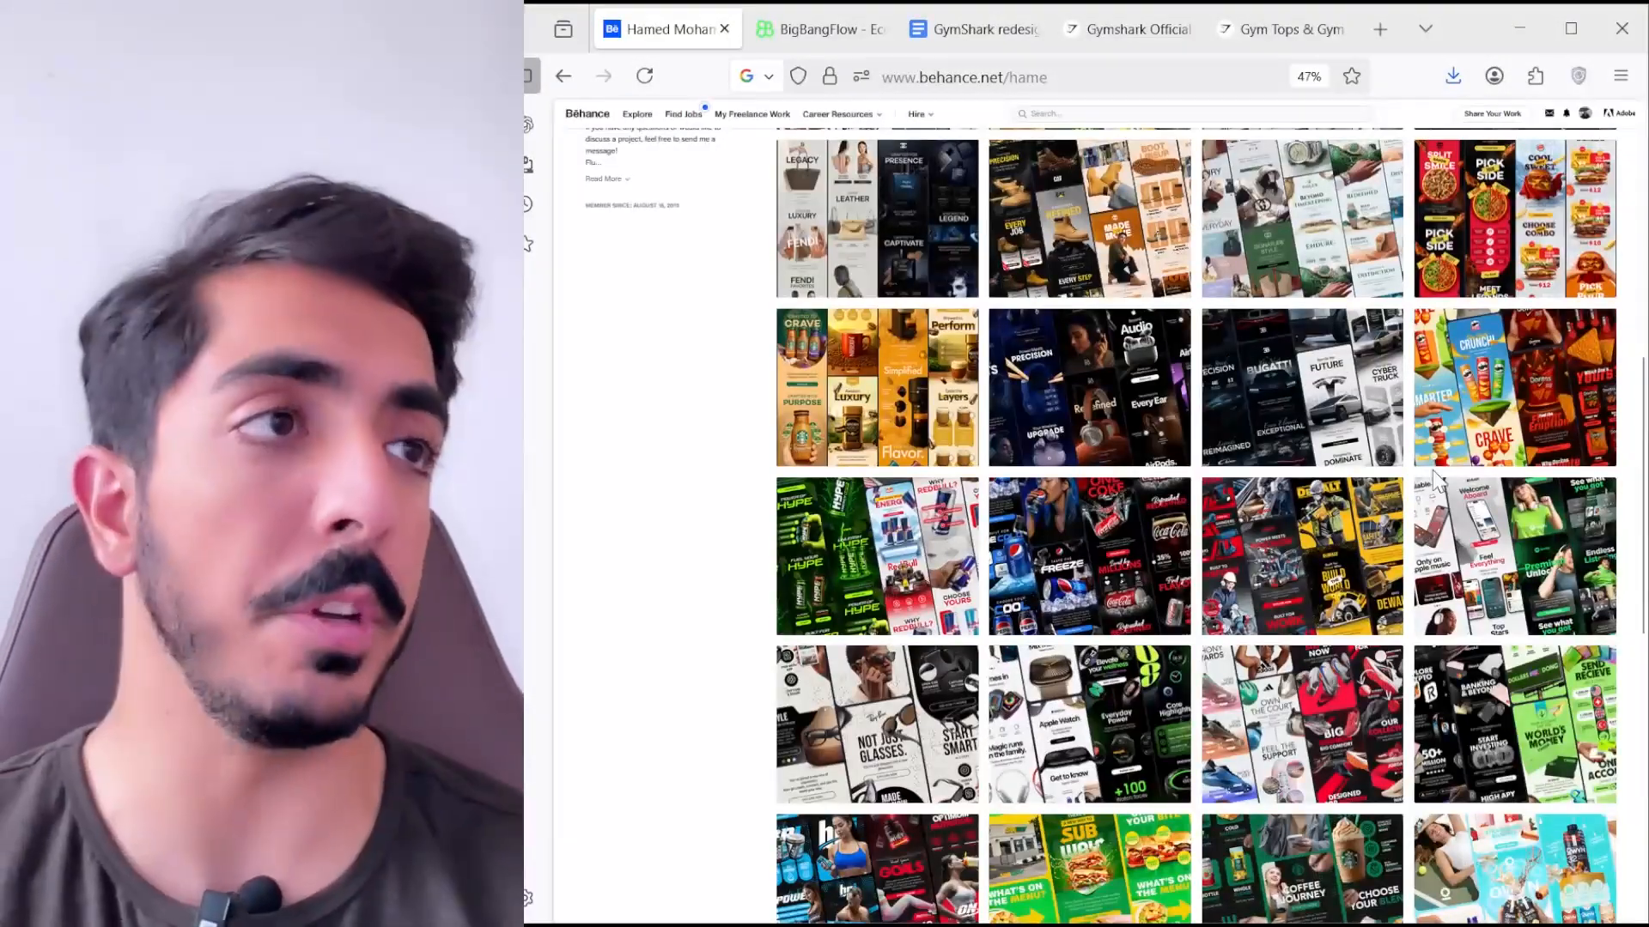
{"action": "scroll", "coordinate": [1432, 472], "scroll_direction": "down", "scroll_amount": 7}
{"action": "scroll", "coordinate": [1623, 413], "scroll_direction": "up", "scroll_amount": 5}
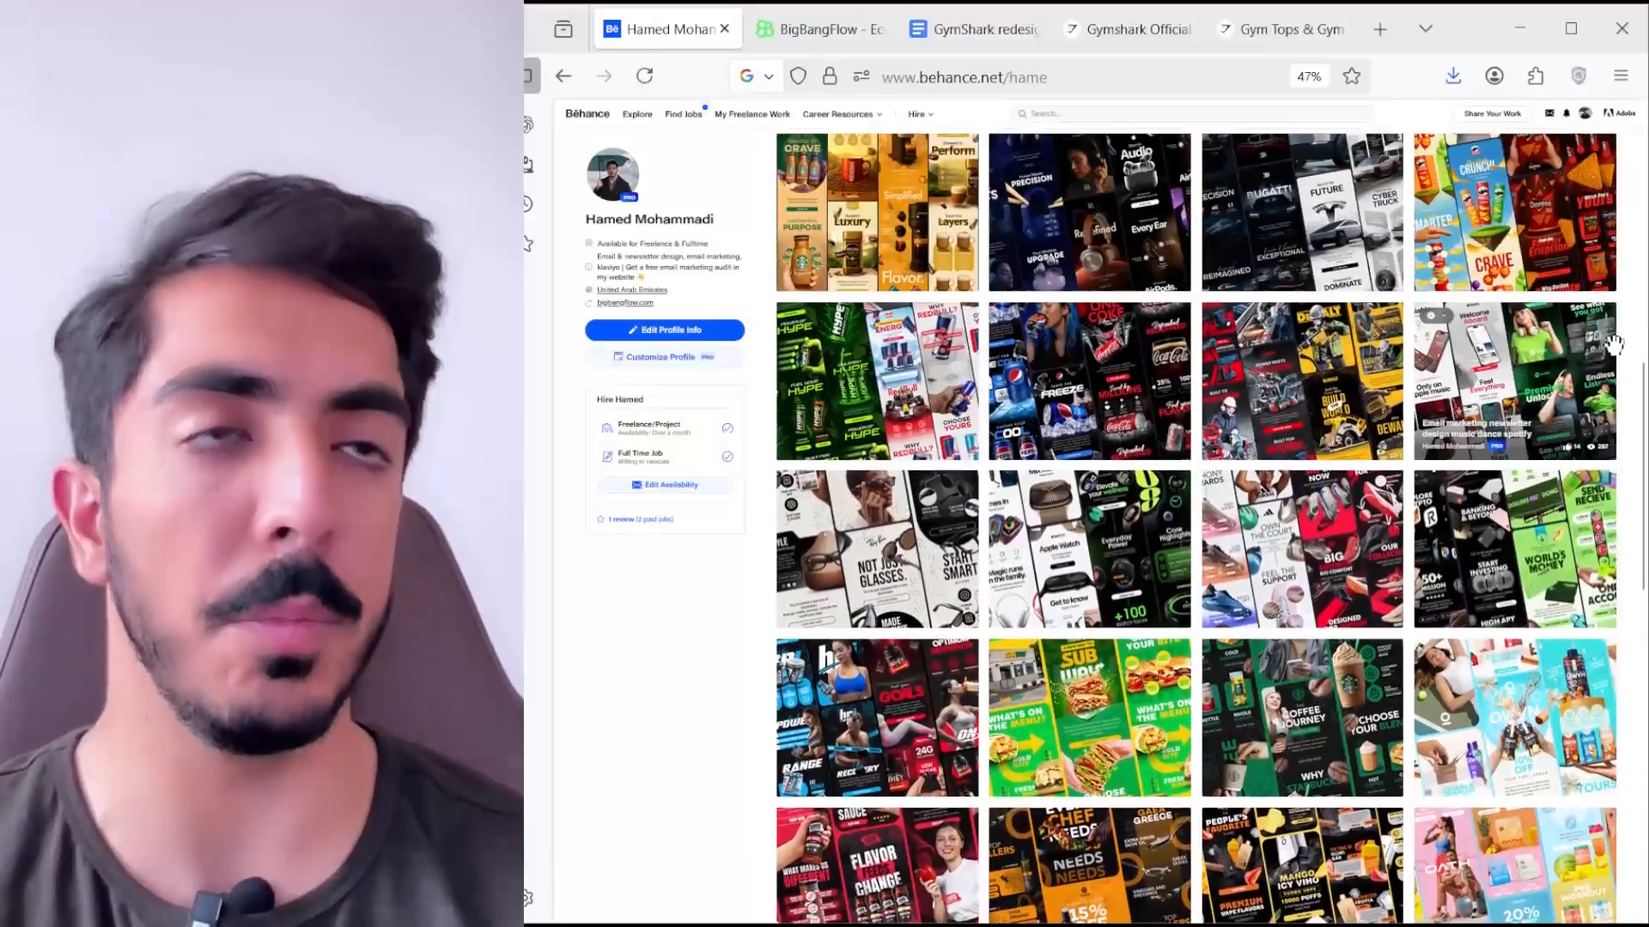
{"action": "scroll", "coordinate": [1614, 344], "scroll_direction": "up", "scroll_amount": 5}
- Review the BigBangFlow website down to the free email audit form and its name and email fields
{"action": "key", "text": "ctrl+Tab"}
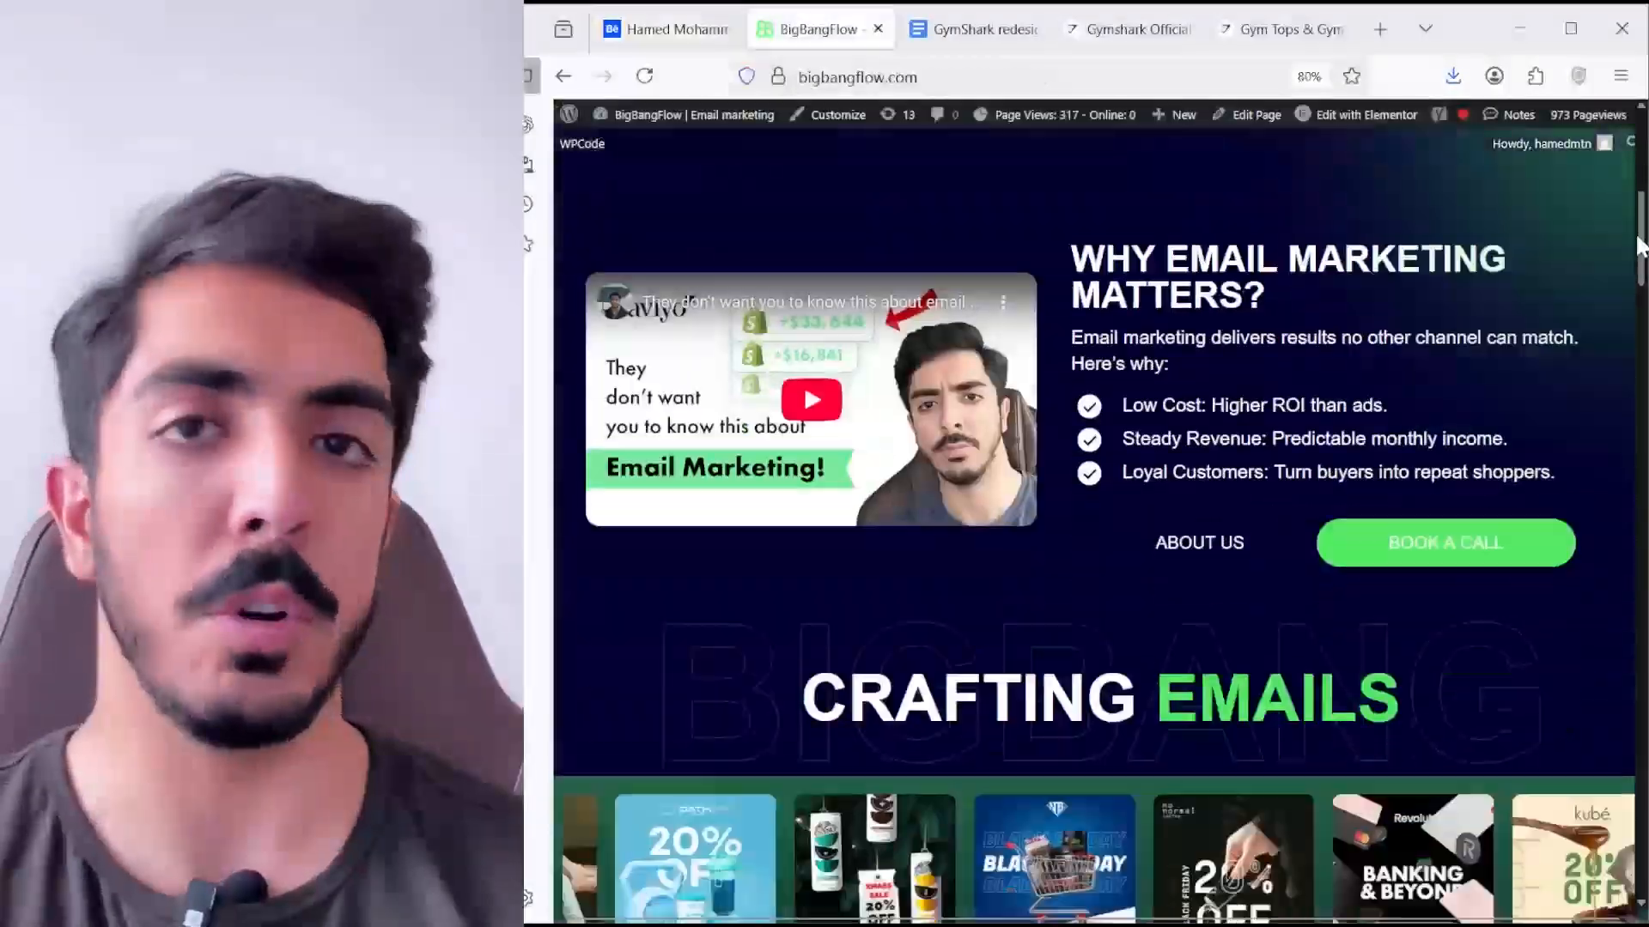
{"action": "scroll", "coordinate": [1639, 247], "scroll_direction": "down", "scroll_amount": 15}
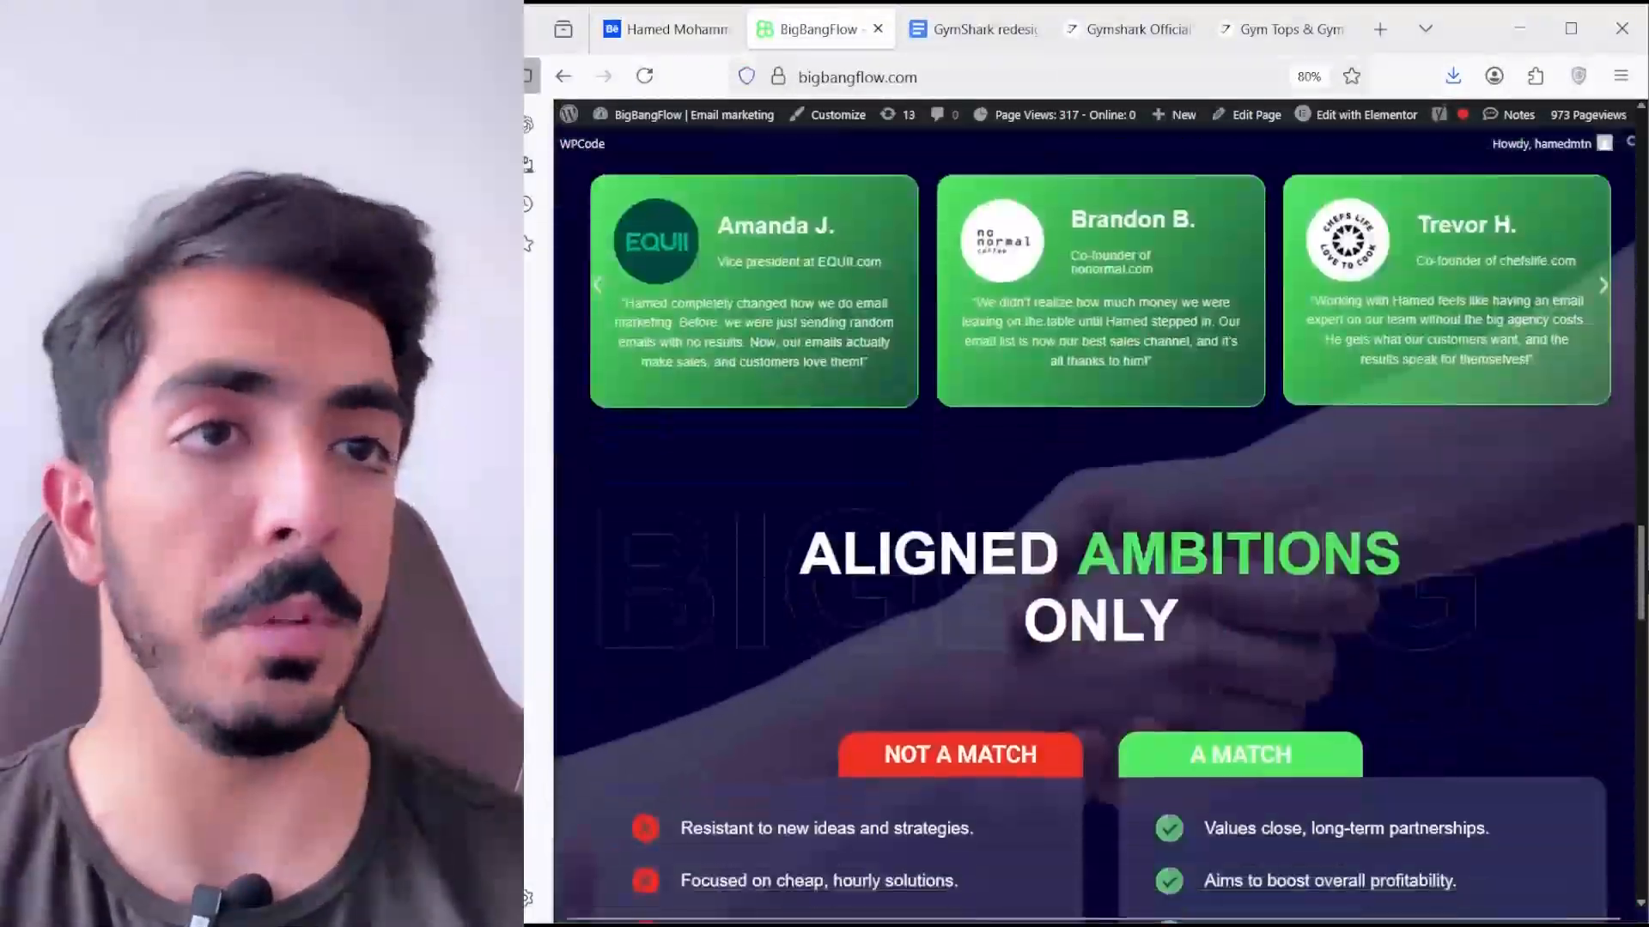
{"action": "scroll", "coordinate": [1100, 515], "scroll_direction": "down", "scroll_amount": 15}
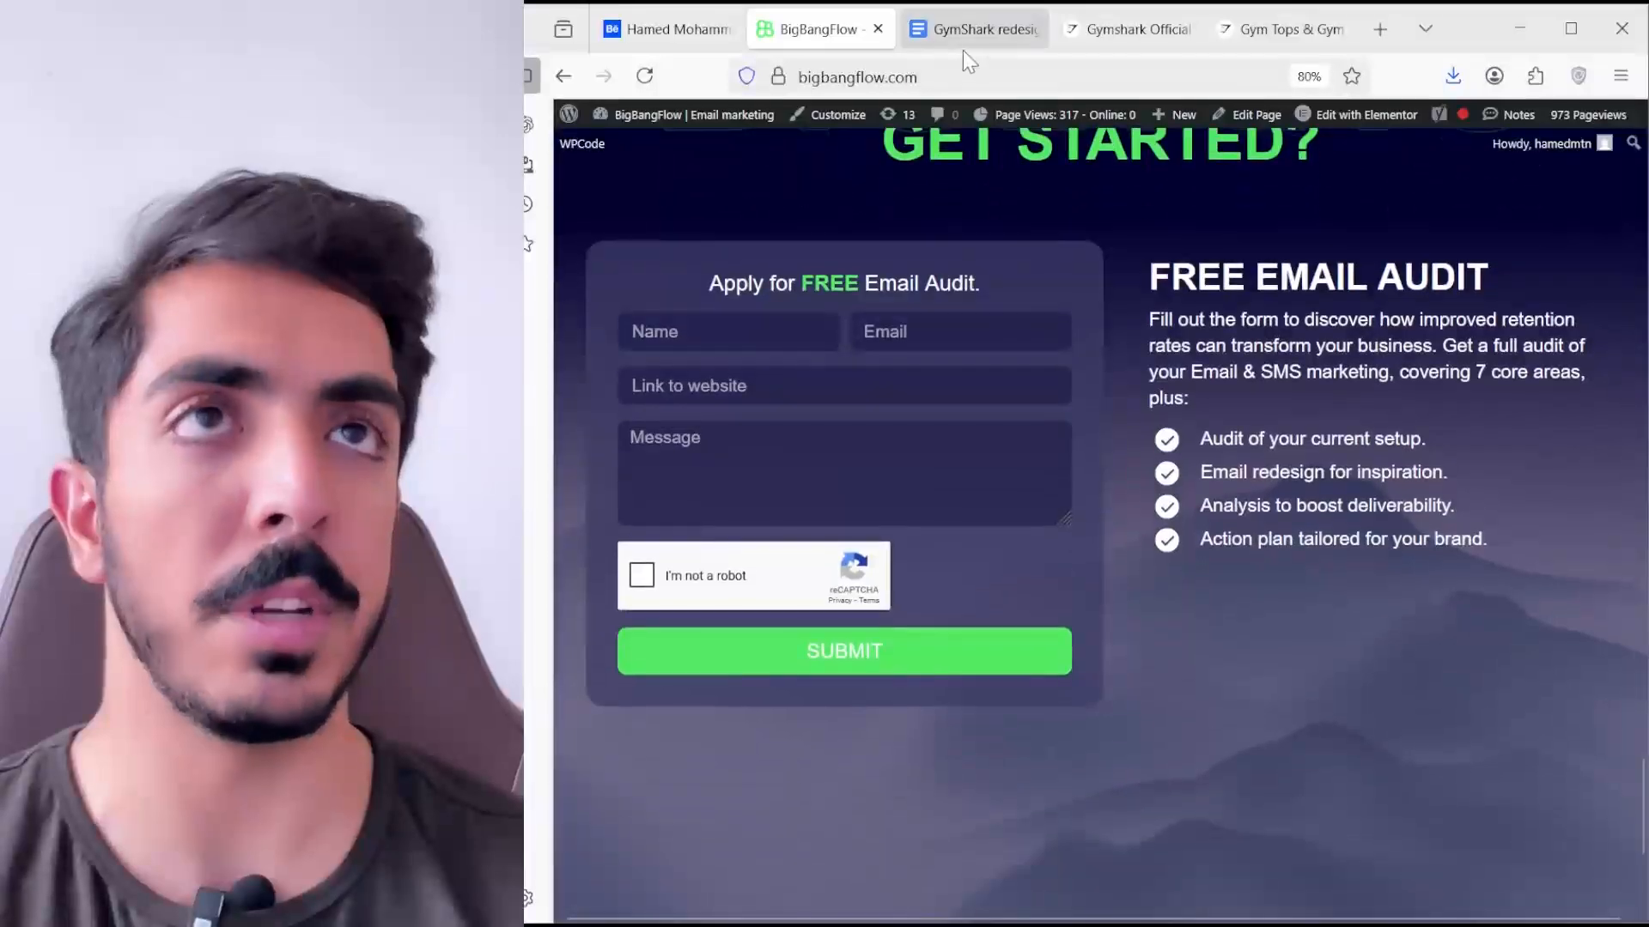
{"action": "left_click", "coordinate": [966, 77]}
{"action": "left_click", "coordinate": [1483, 694]}
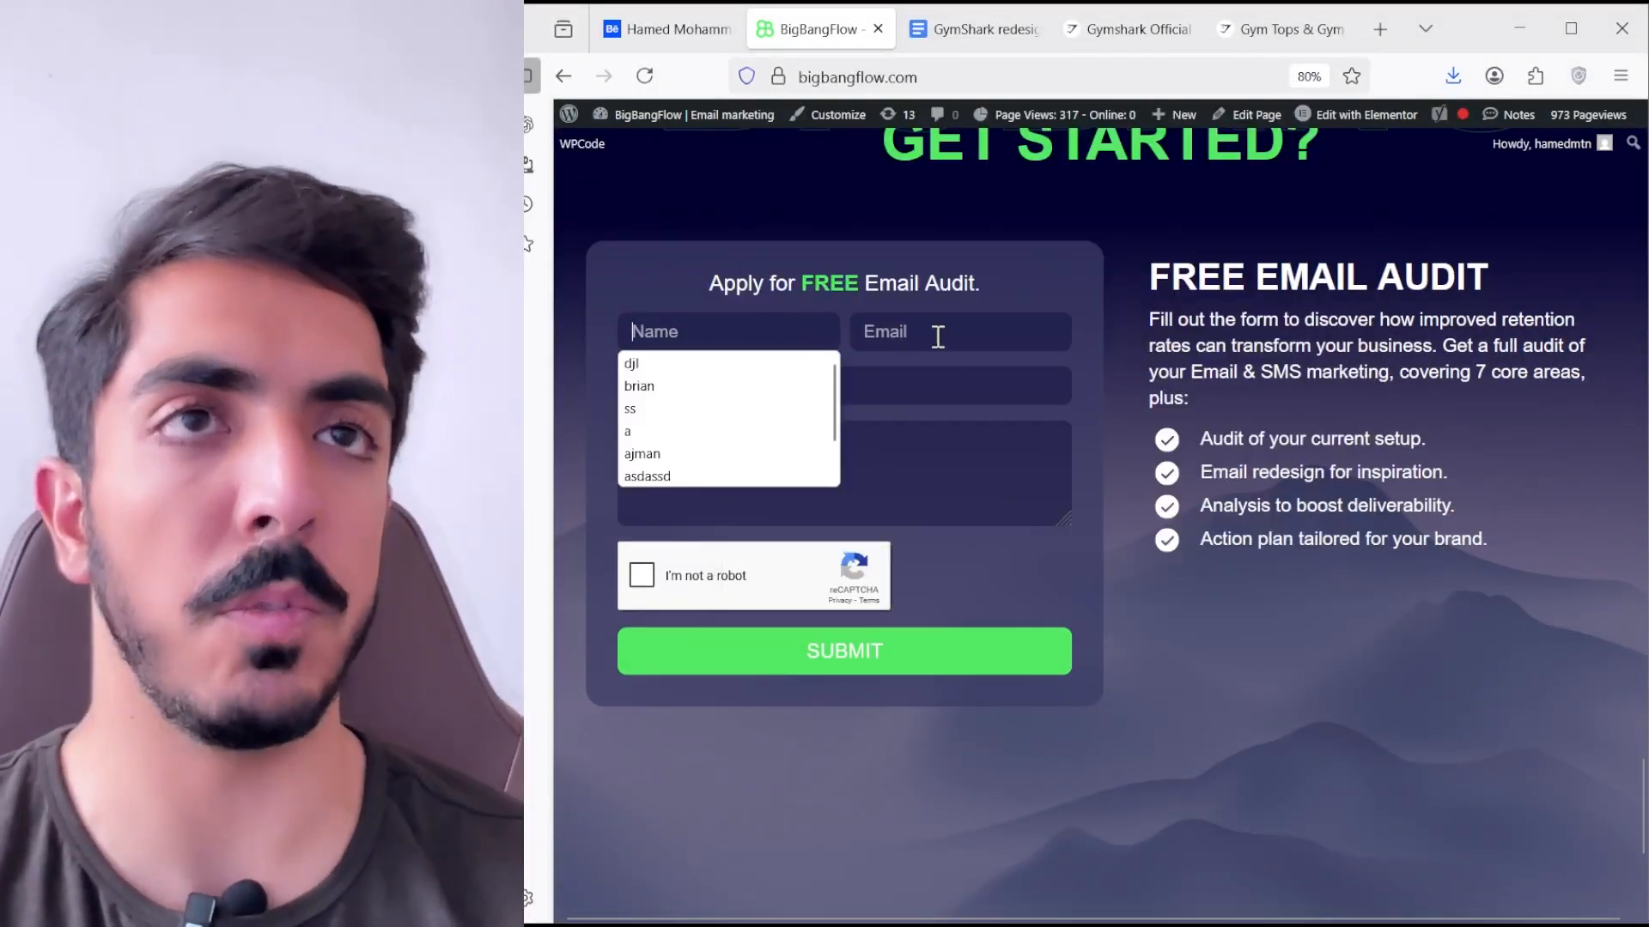
{"action": "left_click", "coordinate": [937, 335]}
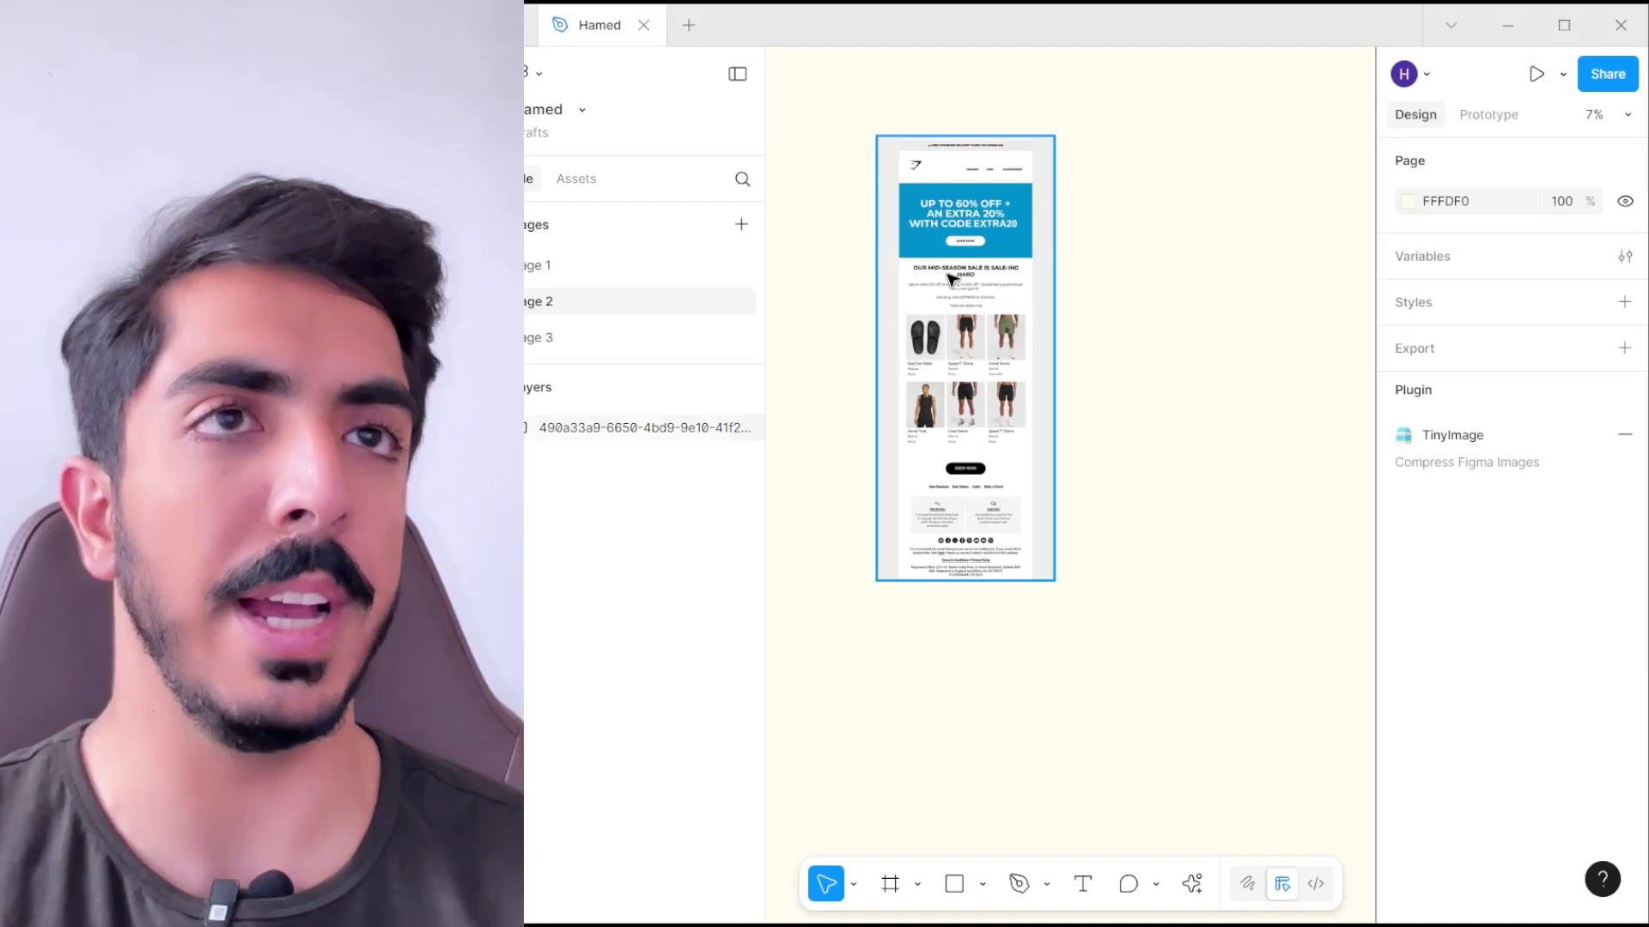
- Switch to Figma and examine the original Gymshark sale email from its header to the product grid
{"action": "scroll", "coordinate": [951, 279], "scroll_direction": "up", "scroll_amount": 3}
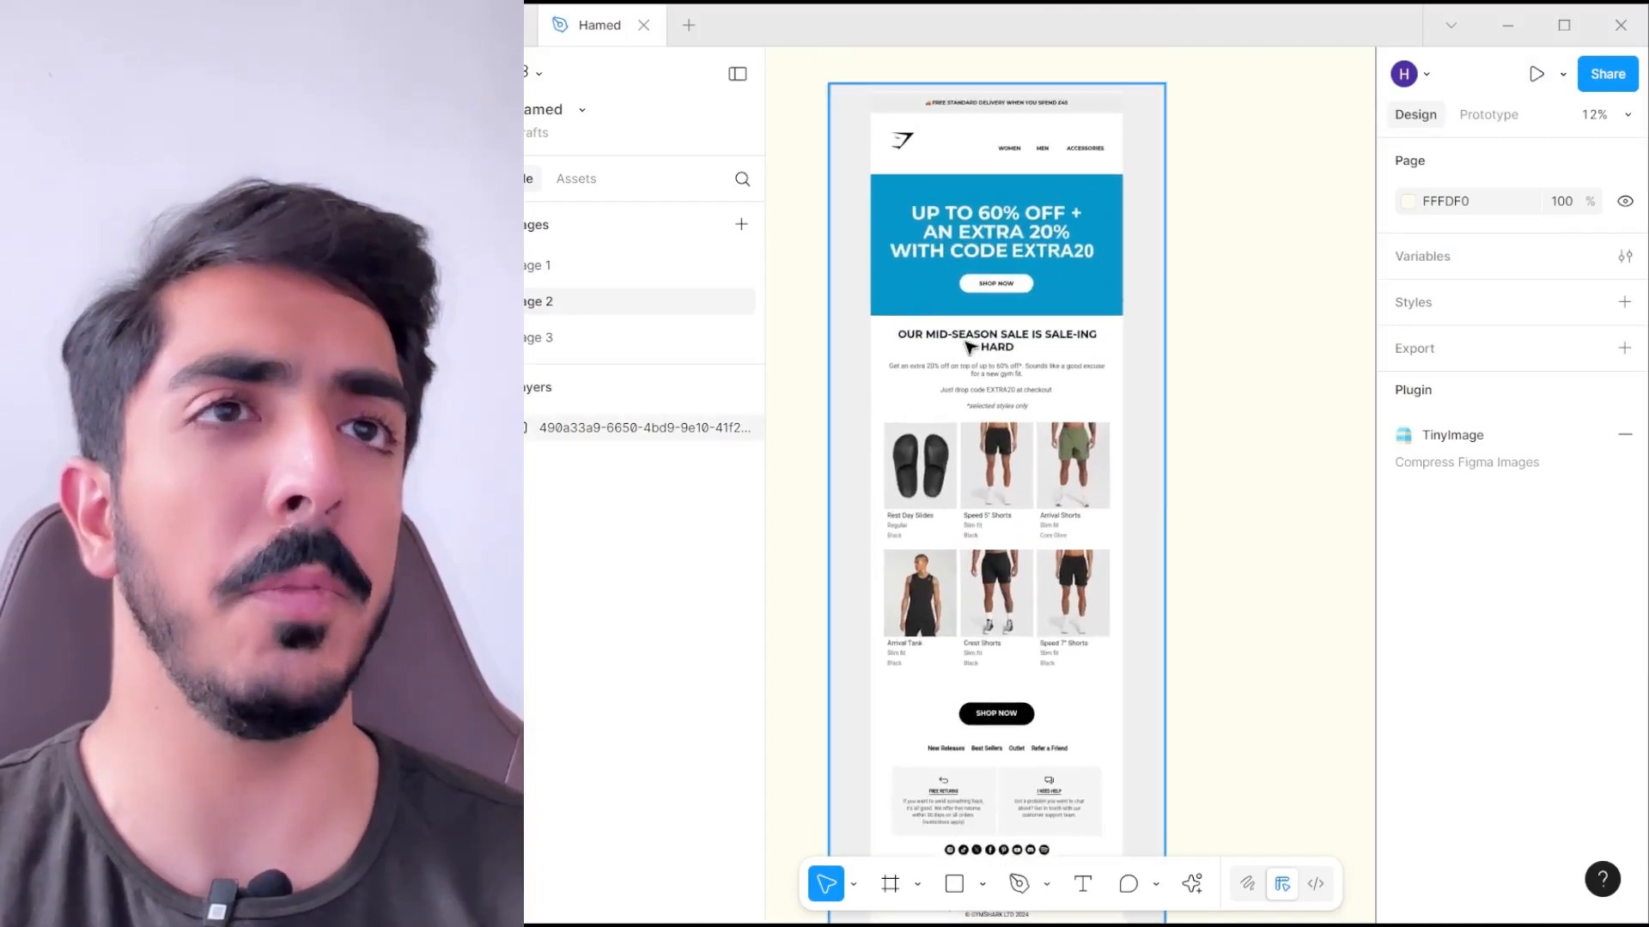
{"action": "scroll", "coordinate": [1078, 347], "scroll_direction": "up", "scroll_amount": 2}
{"action": "left_click_drag", "start_coordinate": [1079, 348], "coordinate": [1057, 297]}
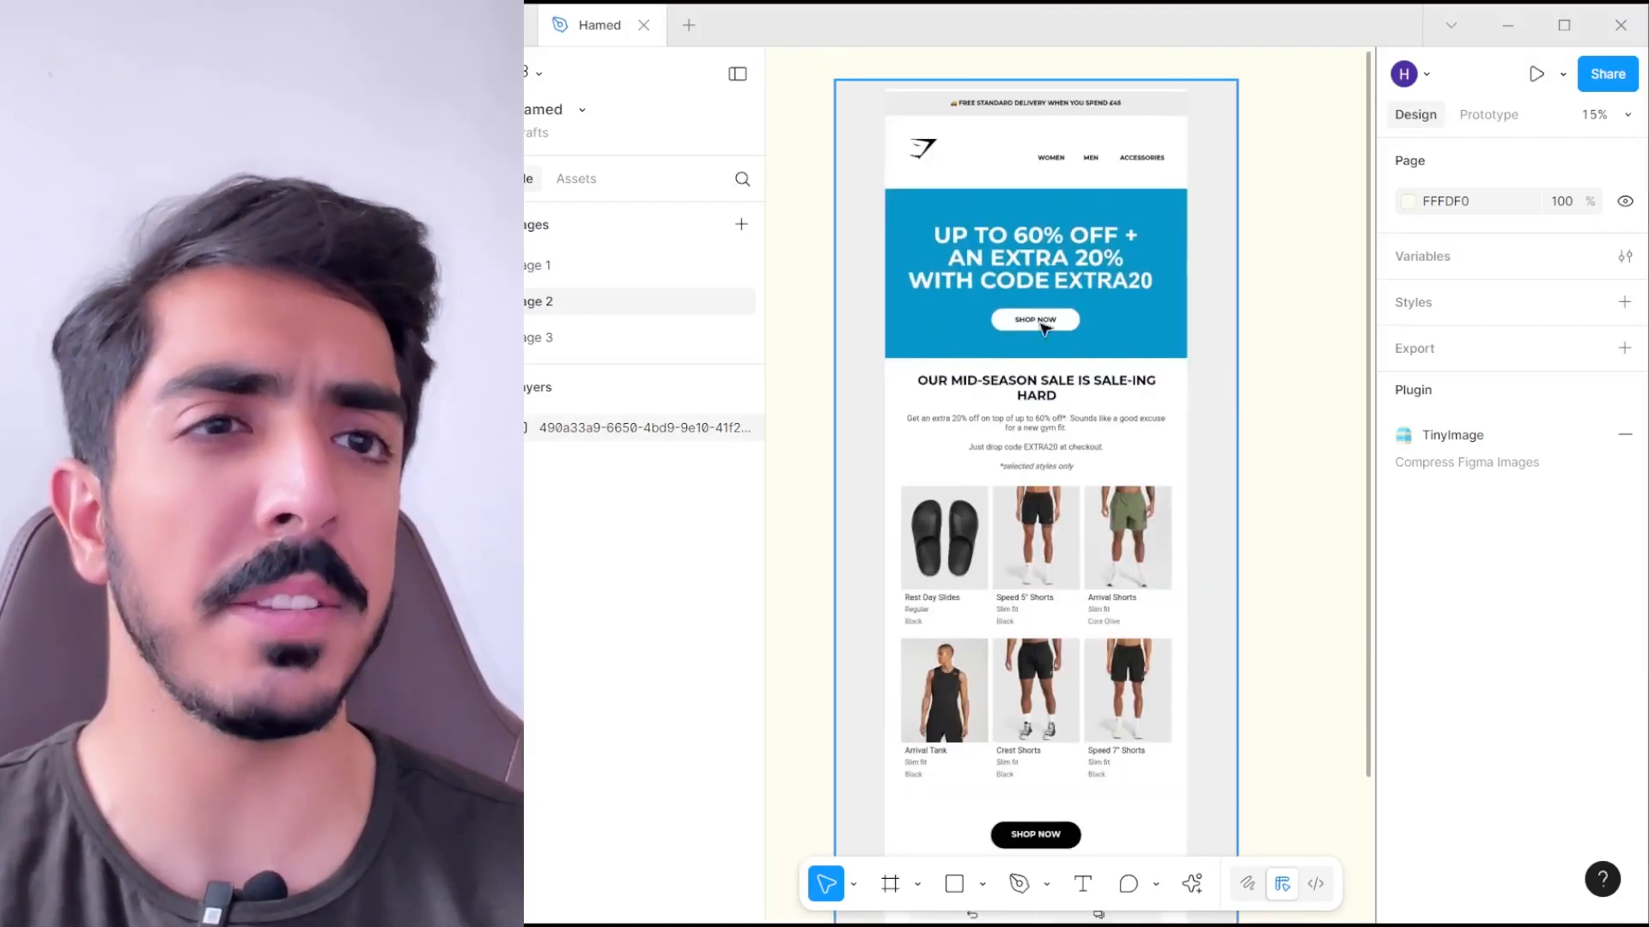
{"action": "left_click_drag", "start_coordinate": [1065, 798], "coordinate": [1067, 446]}
{"action": "left_click_drag", "start_coordinate": [1113, 378], "coordinate": [1100, 739]}
{"action": "scroll", "coordinate": [1032, 444], "scroll_direction": "up", "scroll_amount": 1}
{"action": "left_click_drag", "start_coordinate": [1031, 443], "coordinate": [1033, 483]}
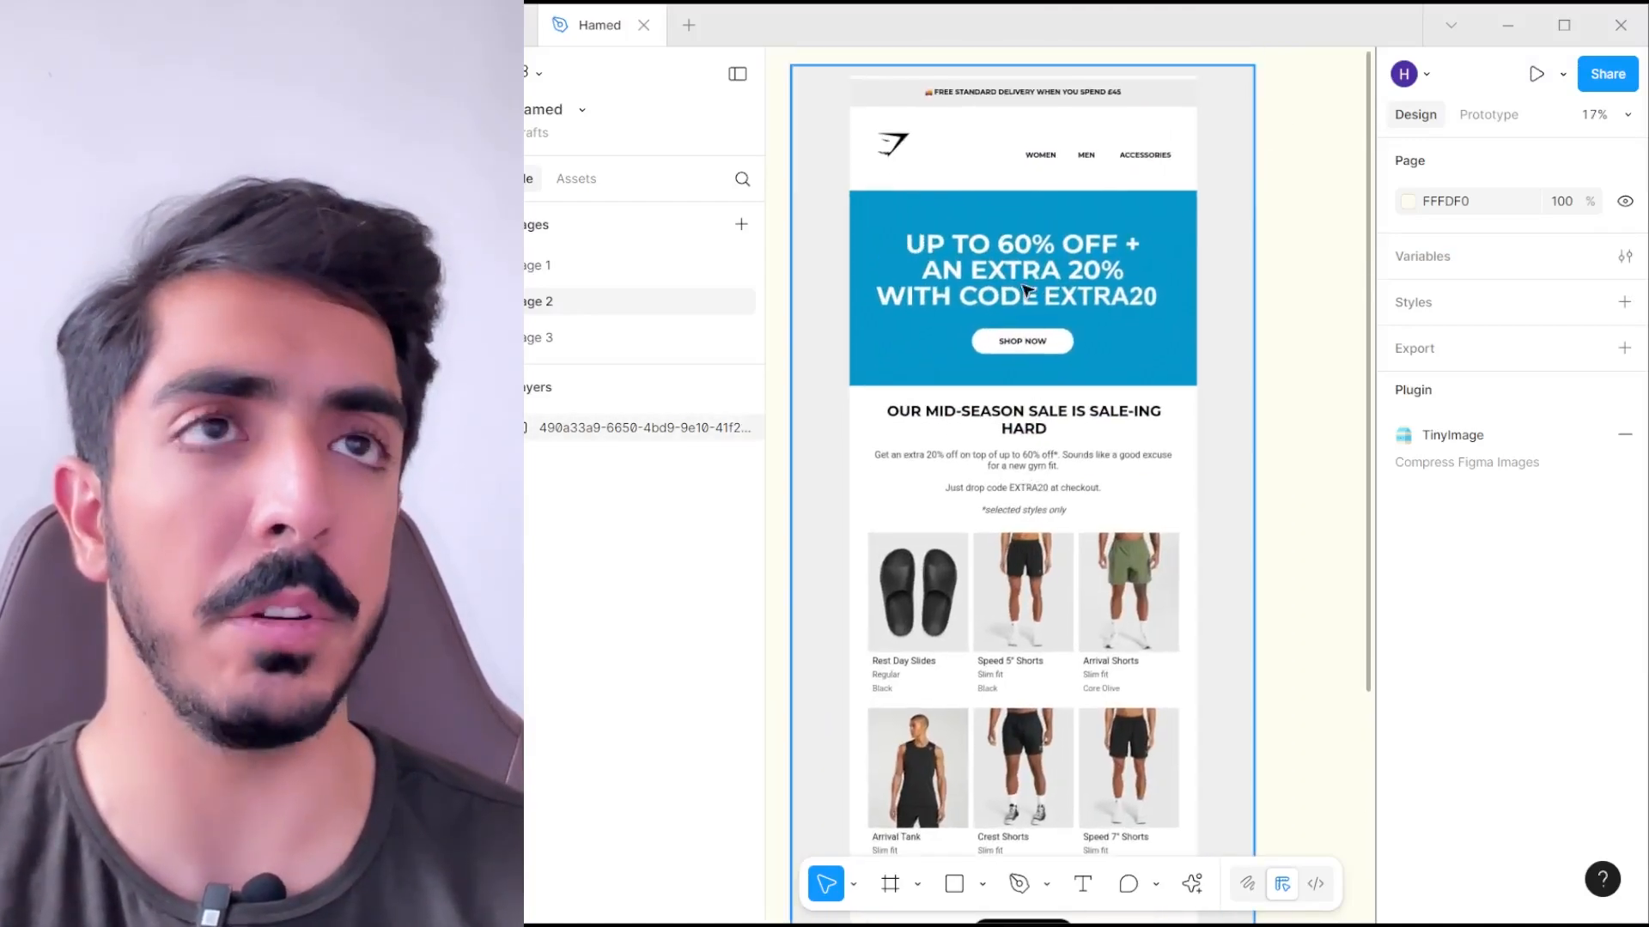
- Minimise the interface panels and examine the email's full length from the header to the footer links
{"action": "left_click", "coordinate": [738, 74]}
{"action": "scroll", "coordinate": [1018, 209], "scroll_direction": "up", "scroll_amount": 2}
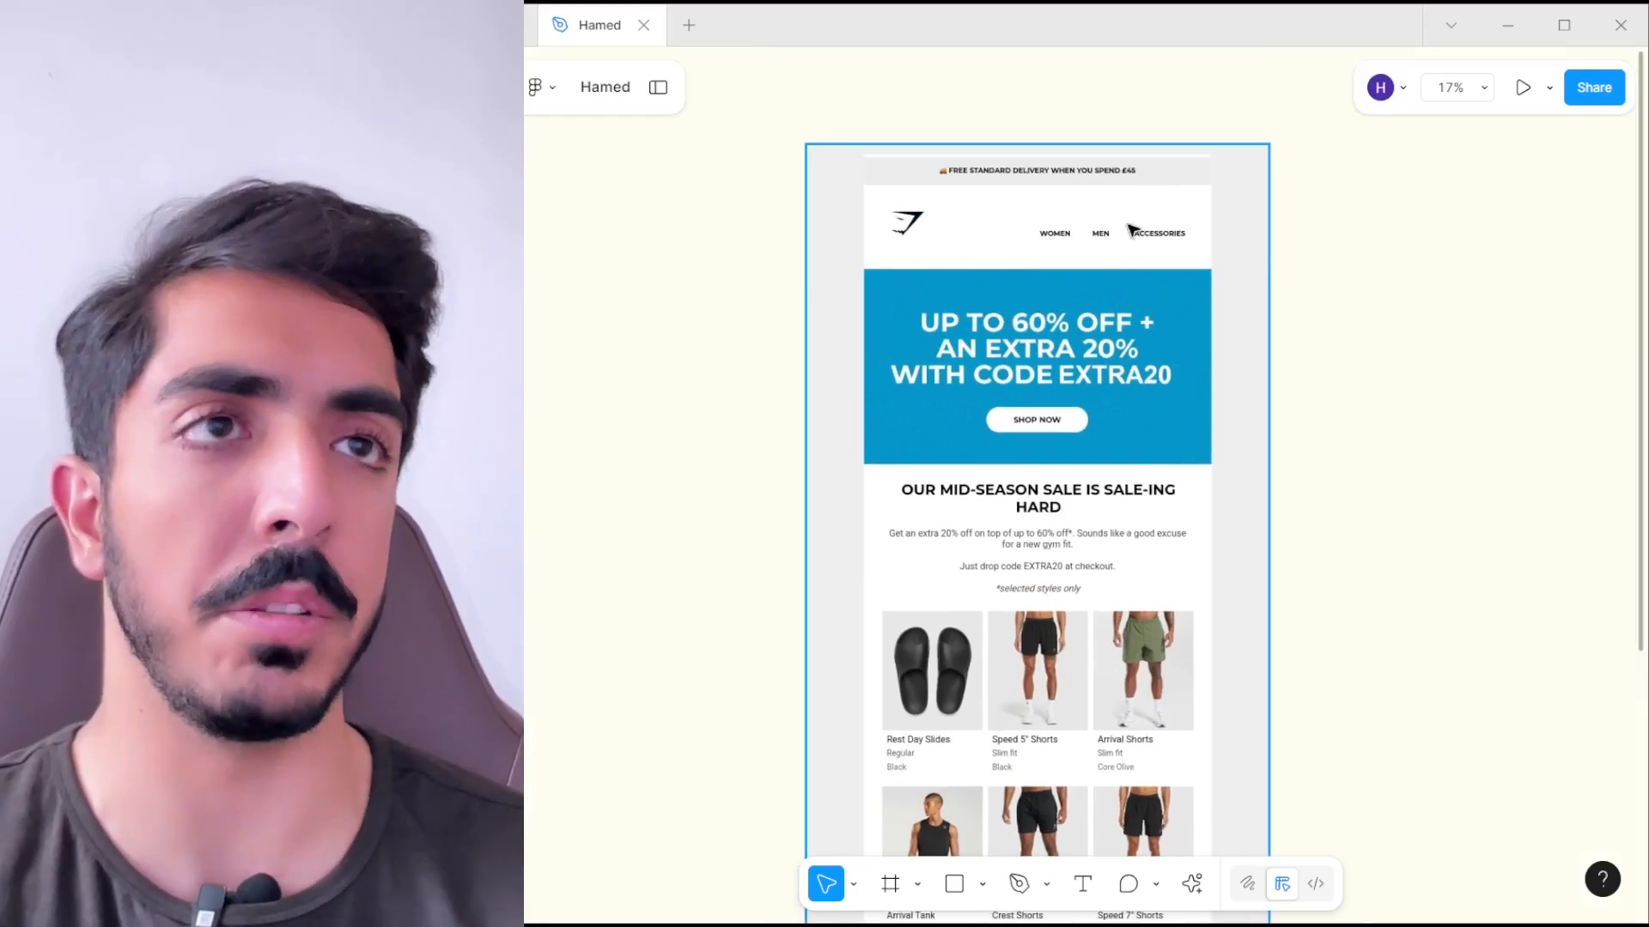
{"action": "scroll", "coordinate": [1078, 408], "scroll_direction": "down", "scroll_amount": 3}
{"action": "scroll", "coordinate": [1080, 352], "scroll_direction": "down", "scroll_amount": 1}
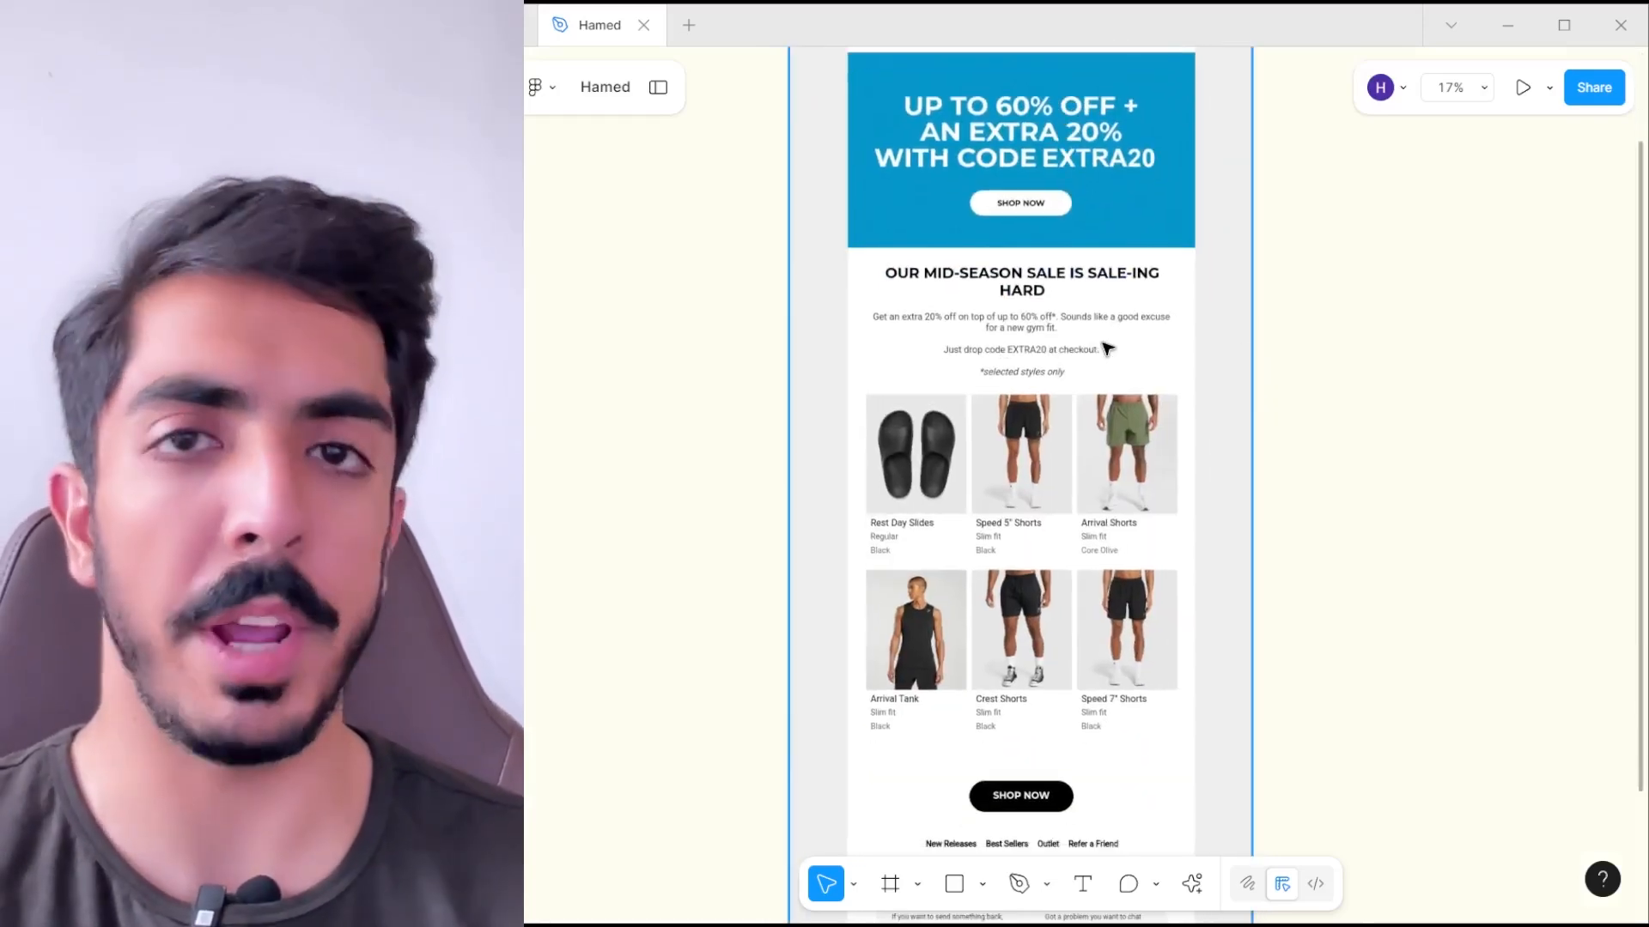
{"action": "scroll", "coordinate": [1108, 348], "scroll_direction": "down", "scroll_amount": 4}
{"action": "scroll", "coordinate": [1104, 435], "scroll_direction": "up", "scroll_amount": 12}
{"action": "scroll", "coordinate": [1112, 445], "scroll_direction": "down", "scroll_amount": 6}
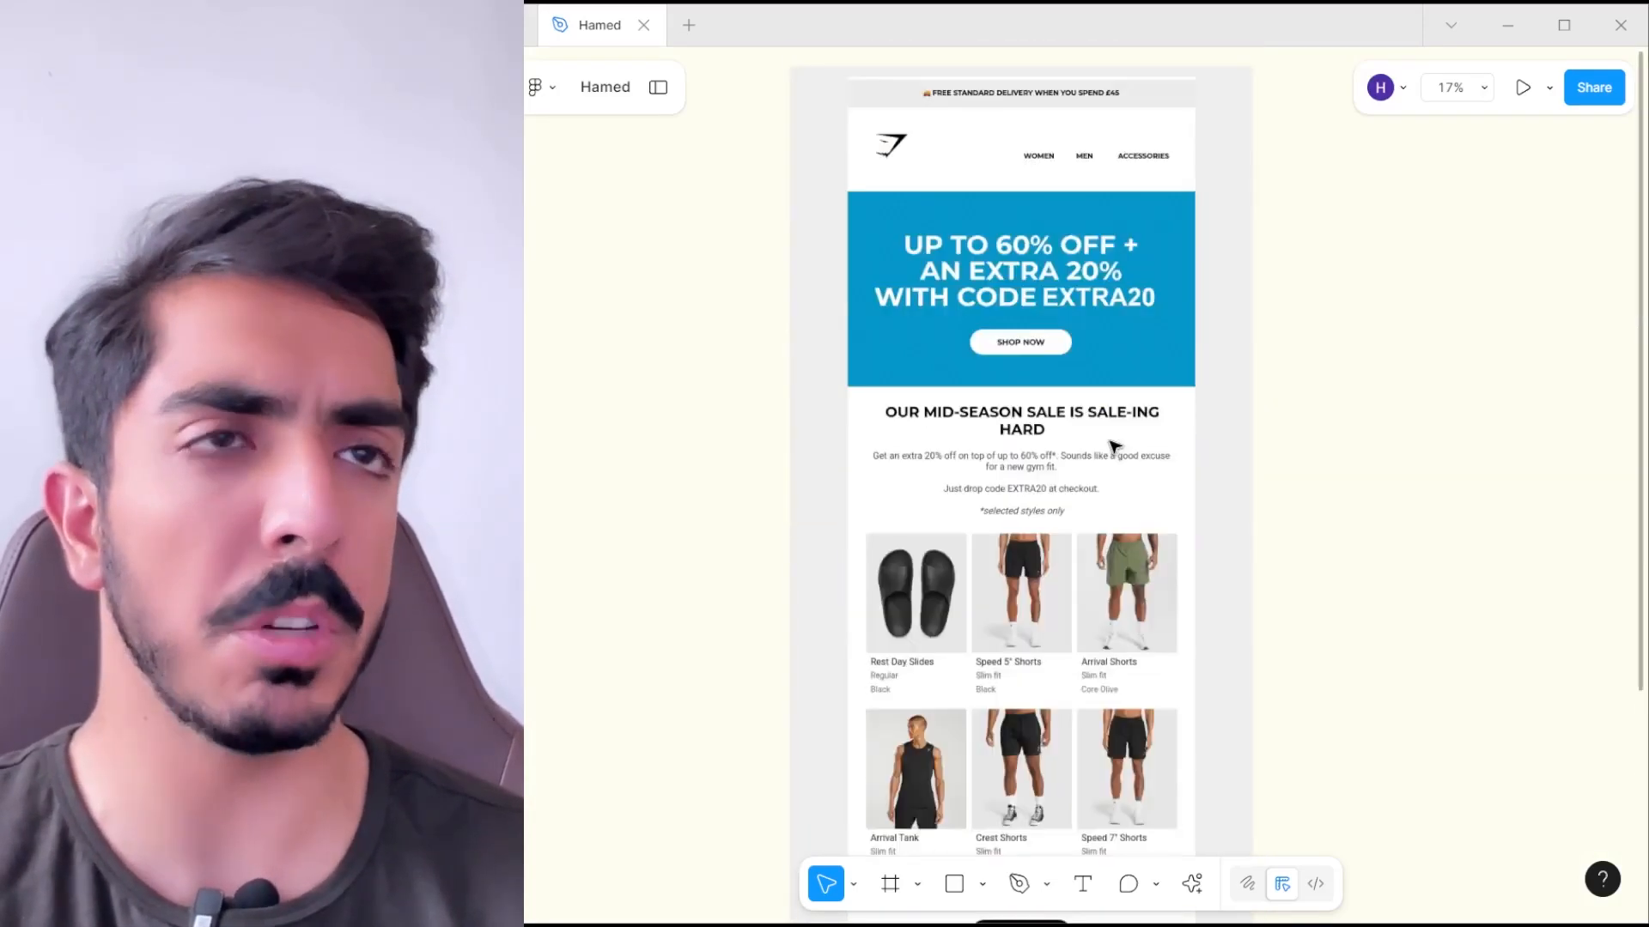
- Examine the email's discount banner, mid-season sale copy and product grid up close
{"action": "left_click_drag", "start_coordinate": [1166, 412], "coordinate": [1199, 214]}
{"action": "scroll", "coordinate": [1211, 338], "scroll_direction": "down", "scroll_amount": 1}
{"action": "left_click_drag", "start_coordinate": [1192, 303], "coordinate": [1114, 401]}
{"action": "scroll", "coordinate": [1102, 401], "scroll_direction": "up", "scroll_amount": 2}
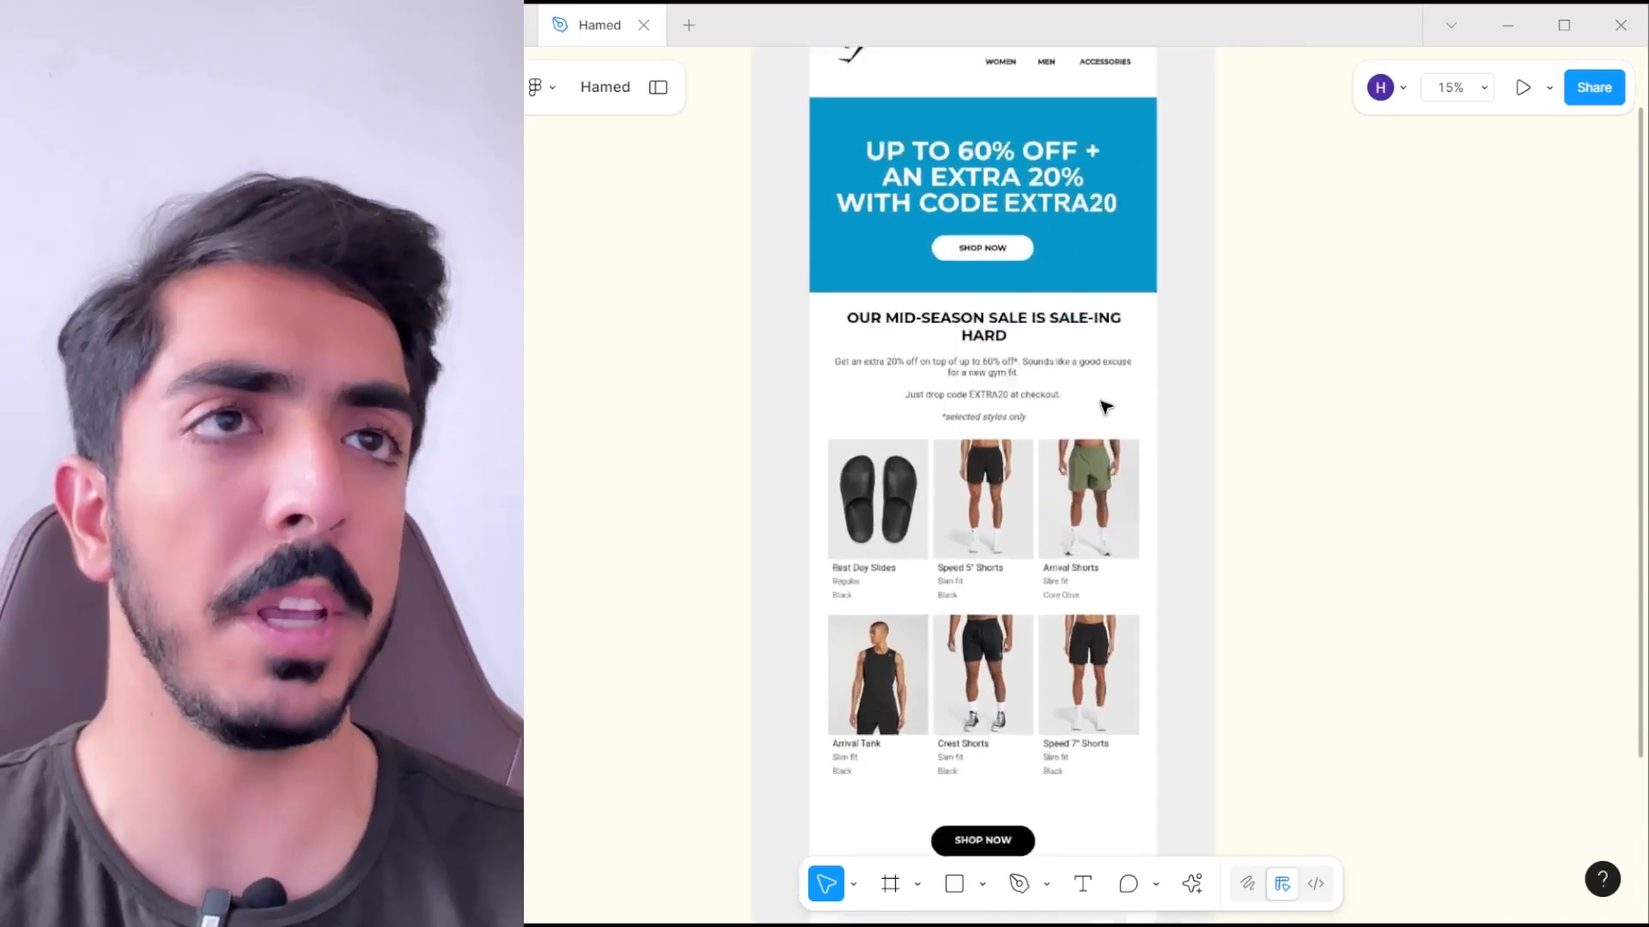
{"action": "left_click_drag", "start_coordinate": [1024, 486], "coordinate": [1108, 375]}
{"action": "left_click_drag", "start_coordinate": [1102, 517], "coordinate": [1055, 532]}
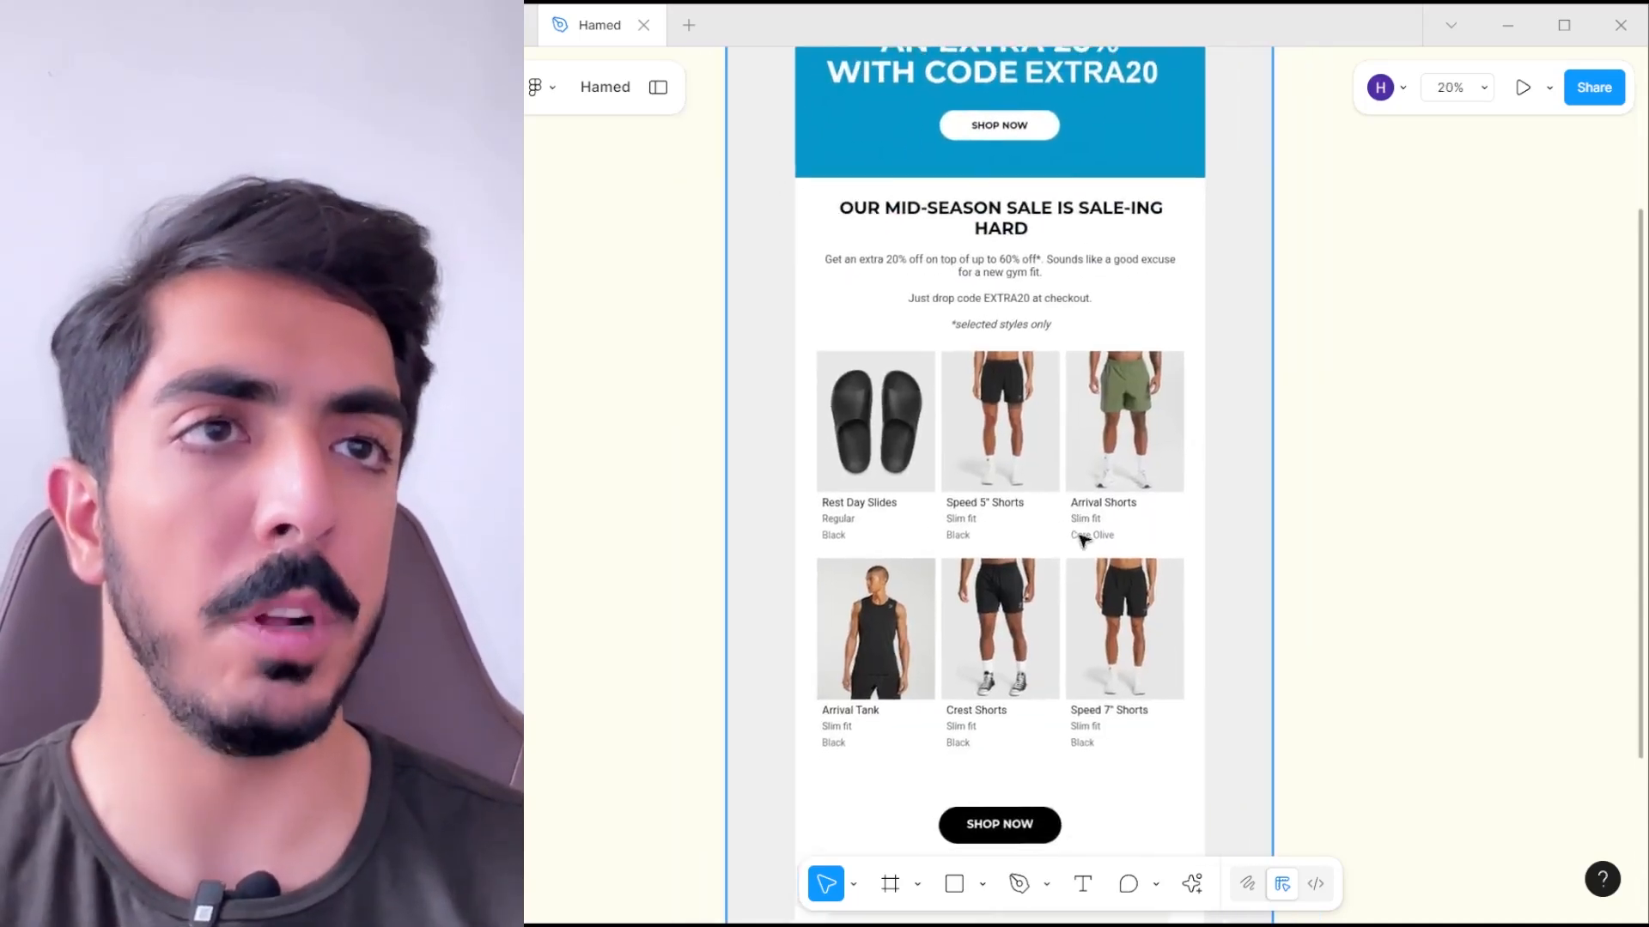
{"action": "scroll", "coordinate": [1058, 581], "scroll_direction": "up", "scroll_amount": 5}
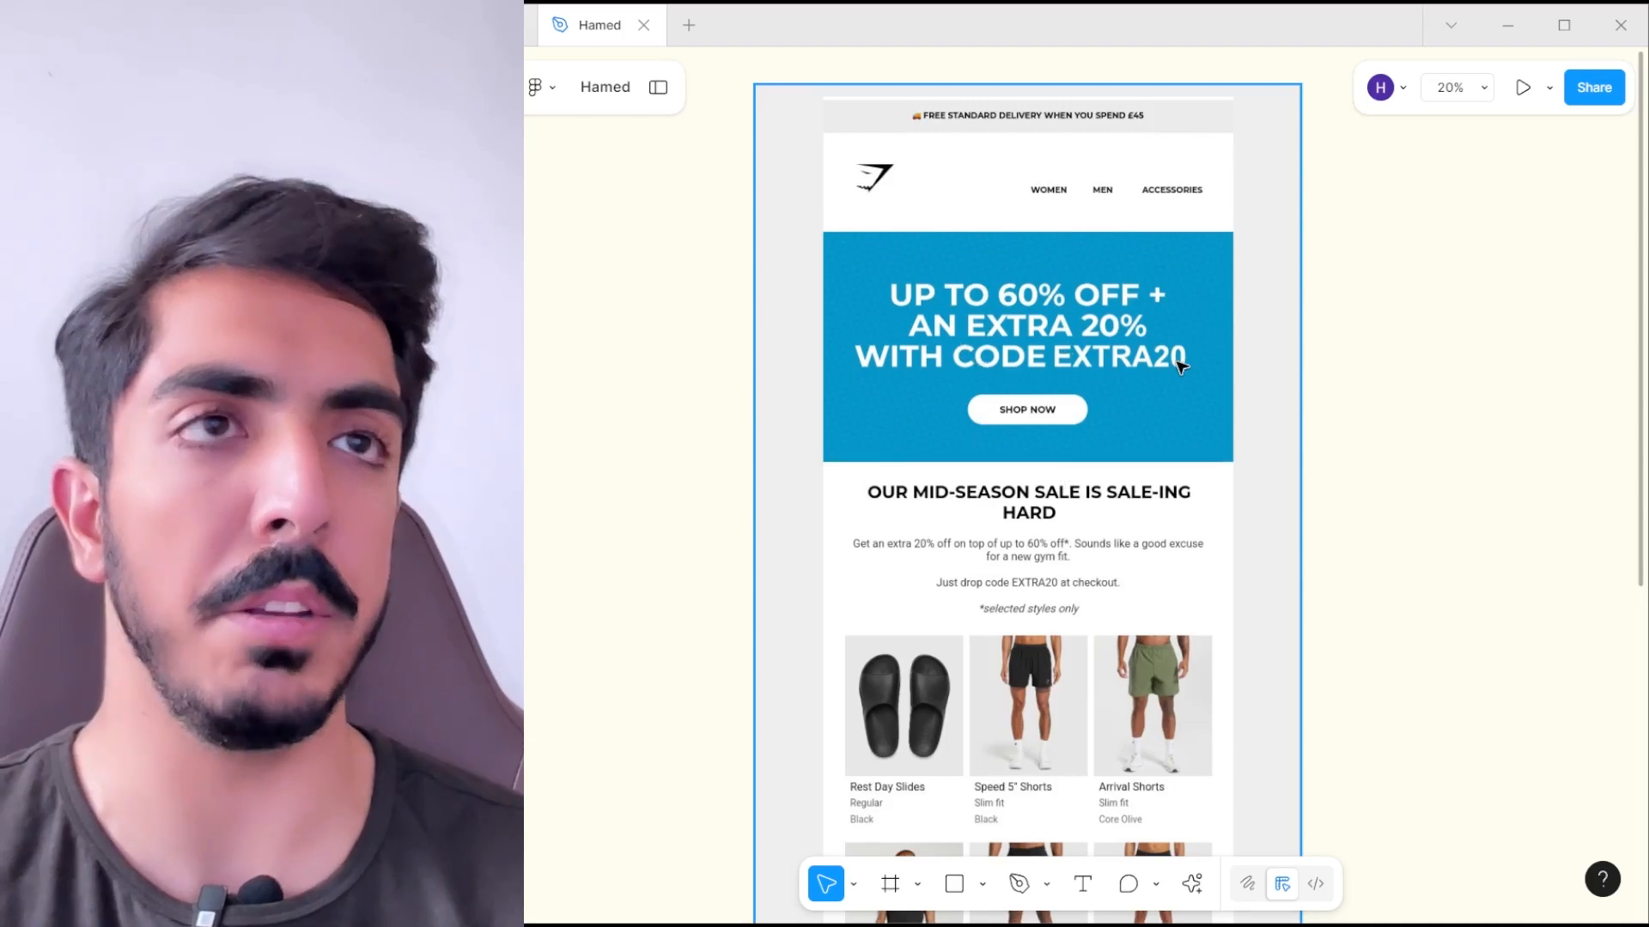
{"action": "scroll", "coordinate": [1192, 390], "scroll_direction": "up", "scroll_amount": 1}
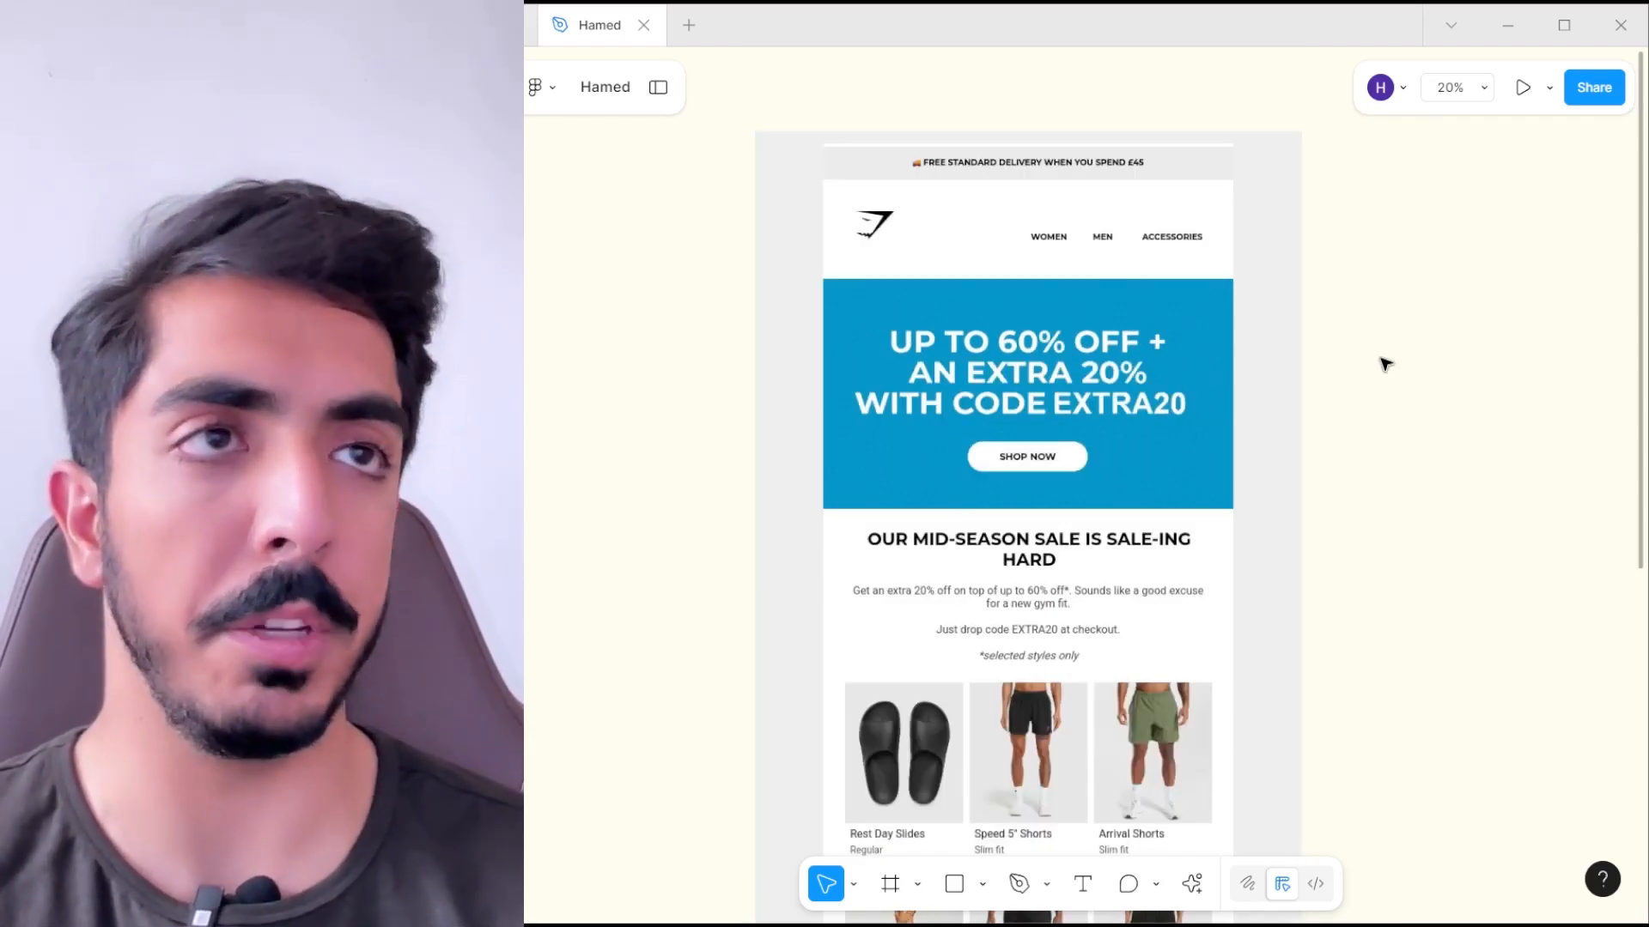
- Draw a frame beside the original email, set its width to 1080 and stretch it to about 4213 high
{"action": "scroll", "coordinate": [1284, 589], "scroll_direction": "down", "scroll_amount": 4}
{"action": "scroll", "coordinate": [979, 564], "scroll_direction": "down", "scroll_amount": 1}
{"action": "left_click_drag", "start_coordinate": [1285, 589], "coordinate": [1116, 471]}
{"action": "left_click", "coordinate": [891, 884]}
{"action": "left_click_drag", "start_coordinate": [1206, 393], "coordinate": [860, 459]}
{"action": "scroll", "coordinate": [1020, 521], "scroll_direction": "down", "scroll_amount": 1}
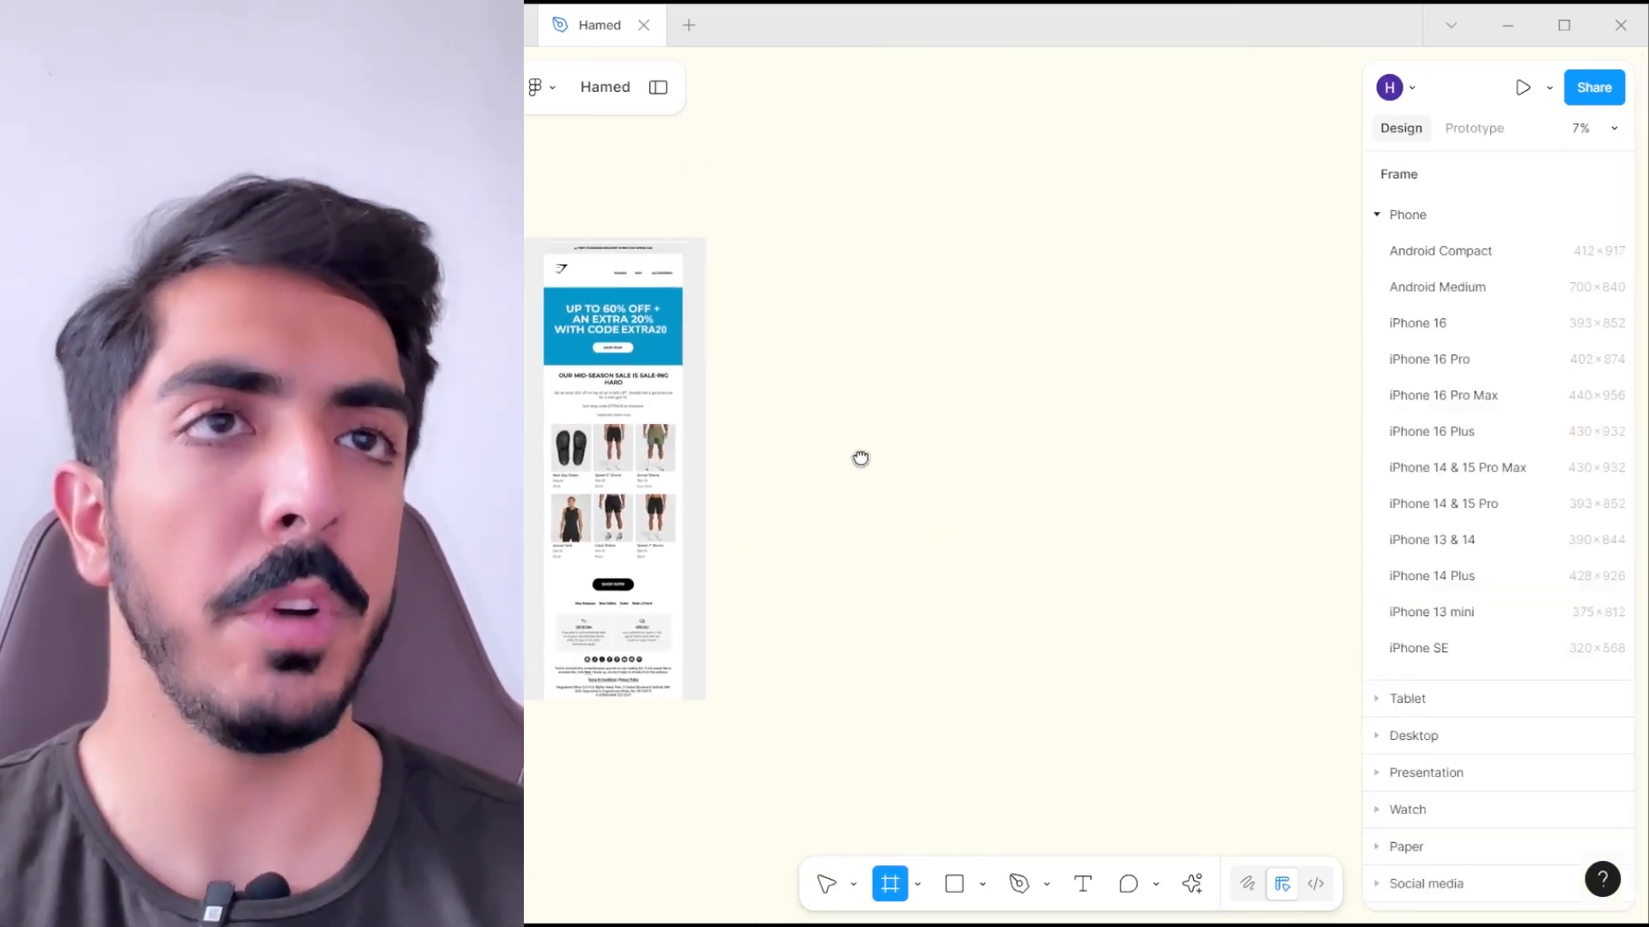
{"action": "left_click", "coordinate": [853, 246]}
{"action": "scroll", "coordinate": [856, 247], "scroll_direction": "up", "scroll_amount": 3}
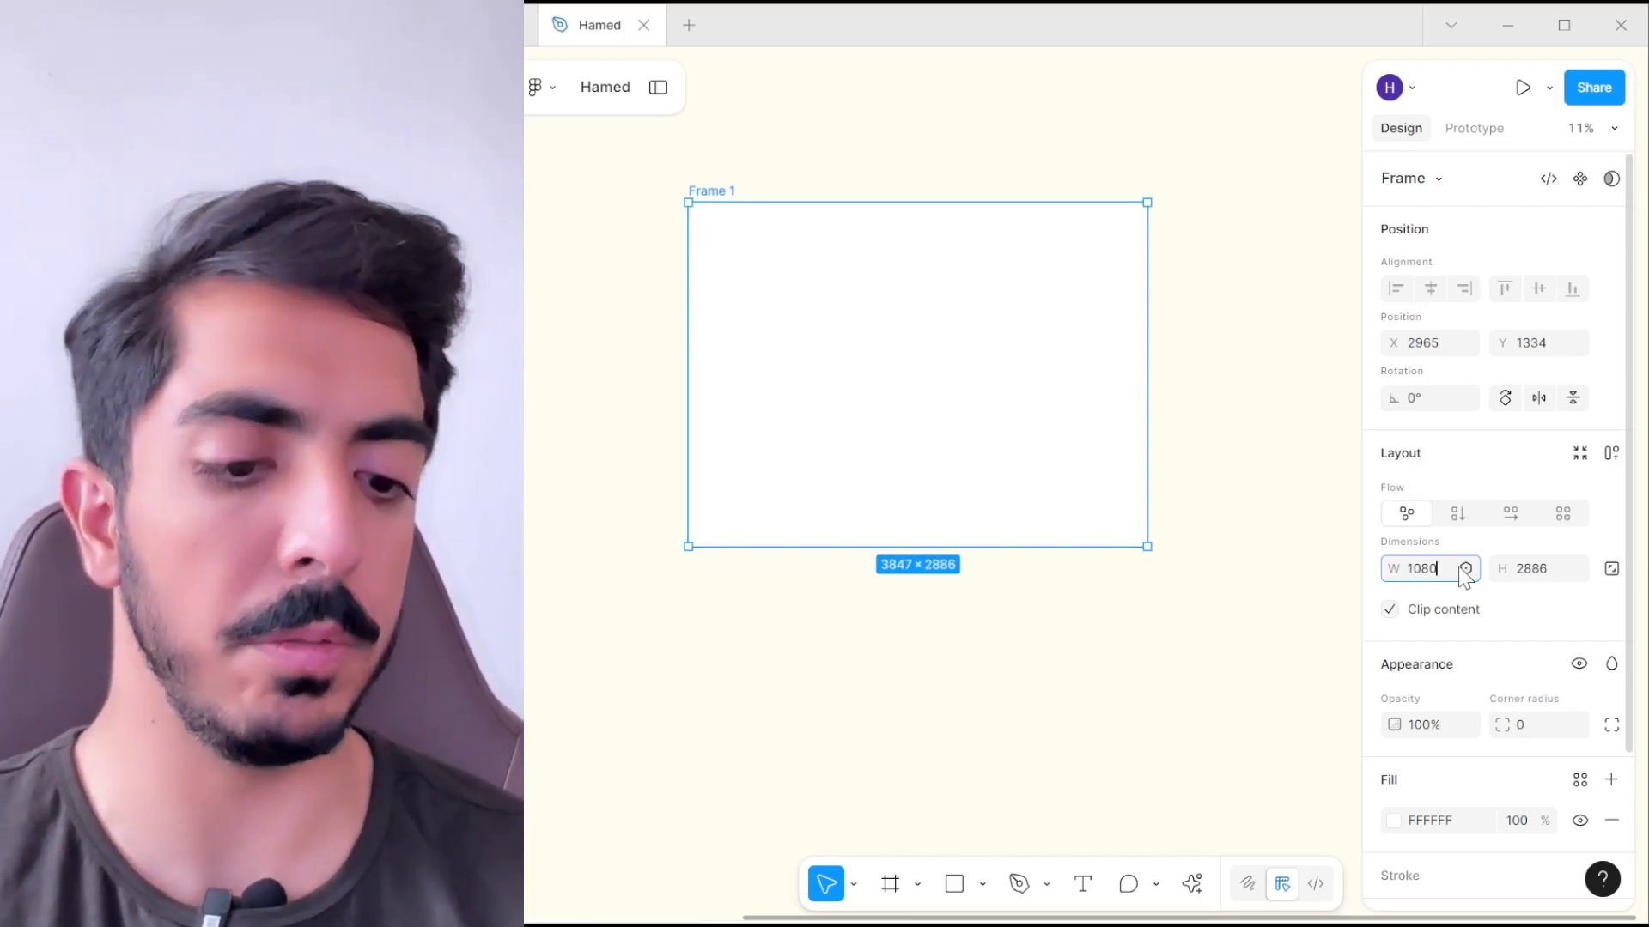
{"action": "key", "text": "Return"}
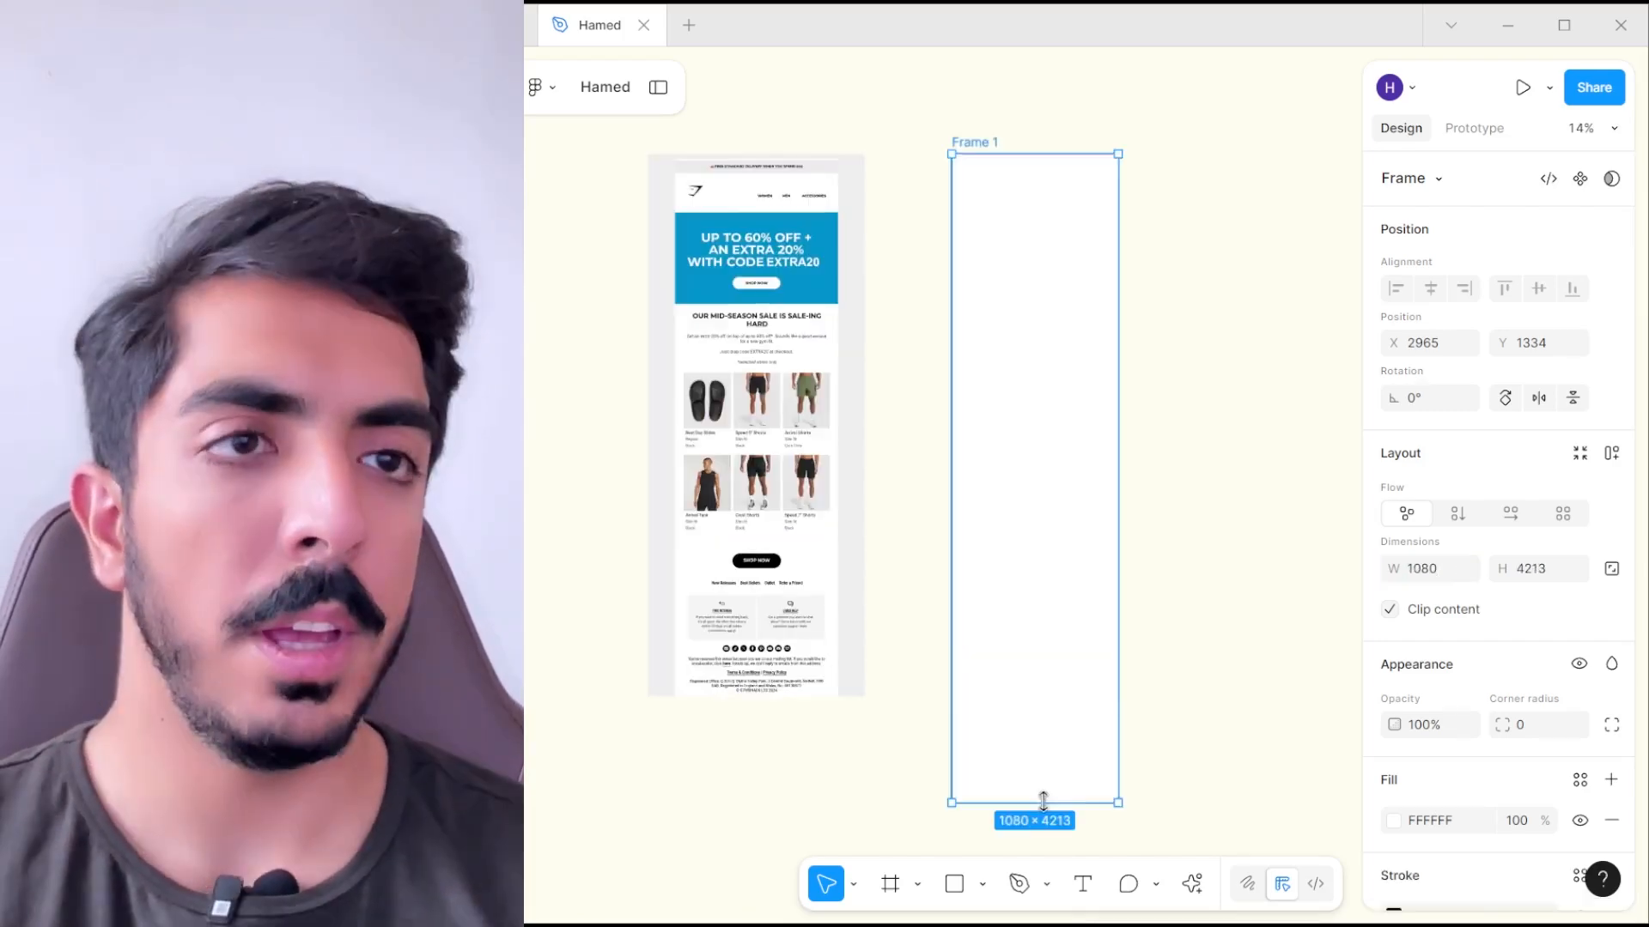
- Add a full-width slice starting at the top edge of Frame 1, sized about 1080 by 1525
{"action": "left_click_drag", "start_coordinate": [1256, 716], "coordinate": [1099, 629]}
{"action": "left_click", "coordinate": [1098, 630]}
{"action": "key", "text": "r"}
{"action": "left_click_drag", "start_coordinate": [1046, 180], "coordinate": [1035, 333]}
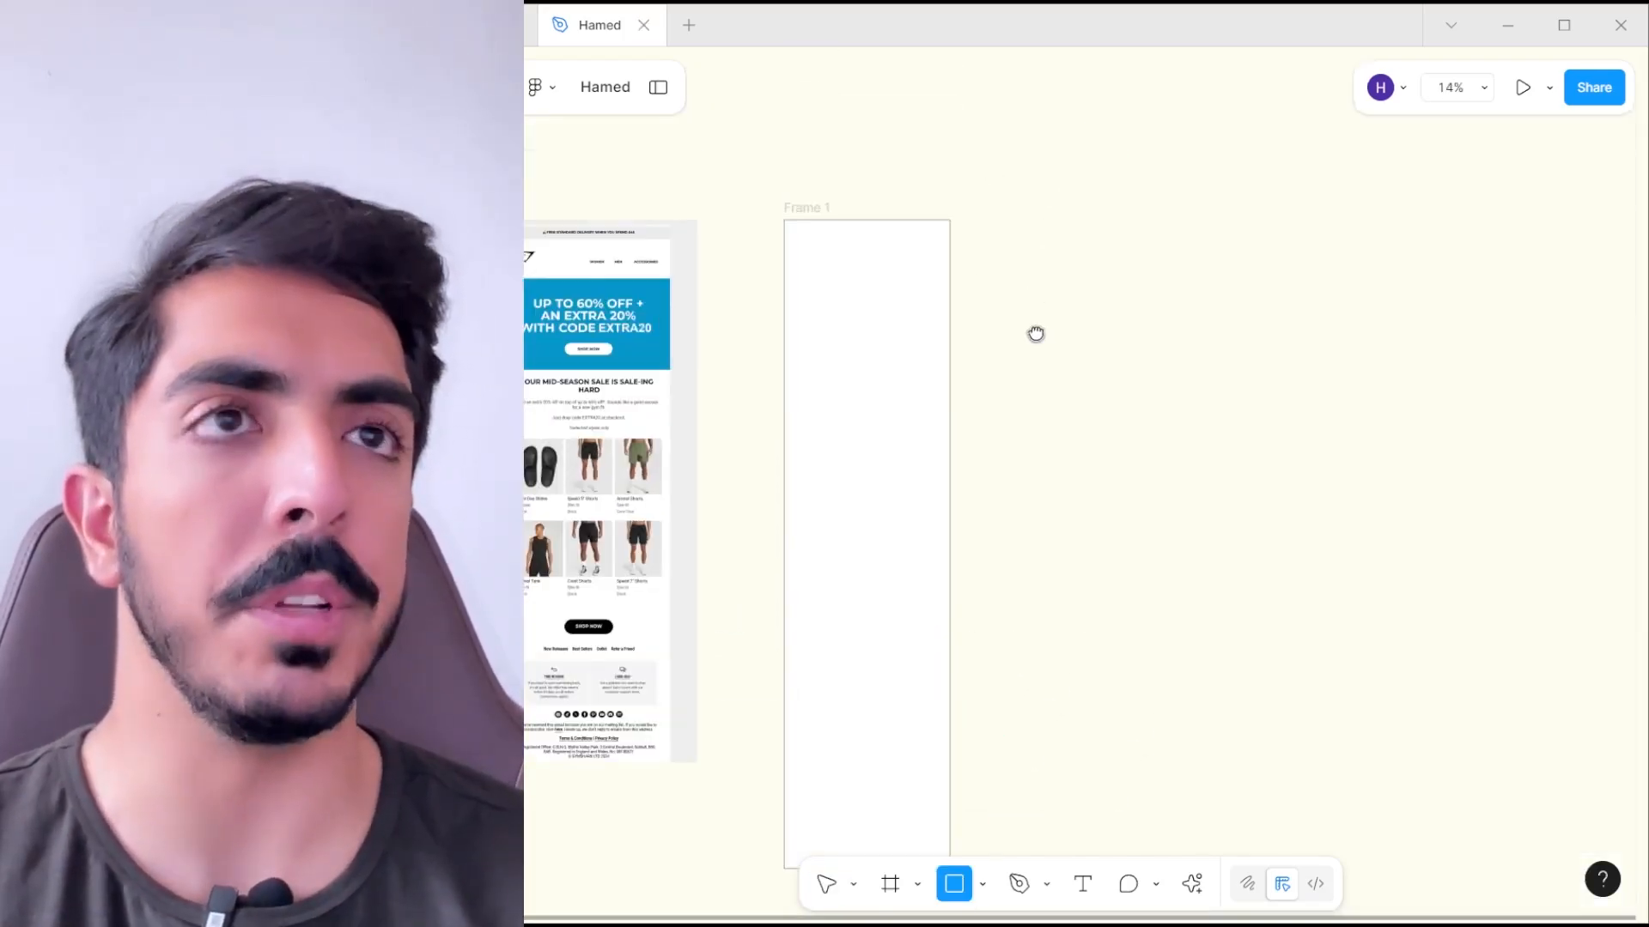
{"action": "left_click", "coordinate": [917, 885]}
{"action": "left_click", "coordinate": [977, 839]}
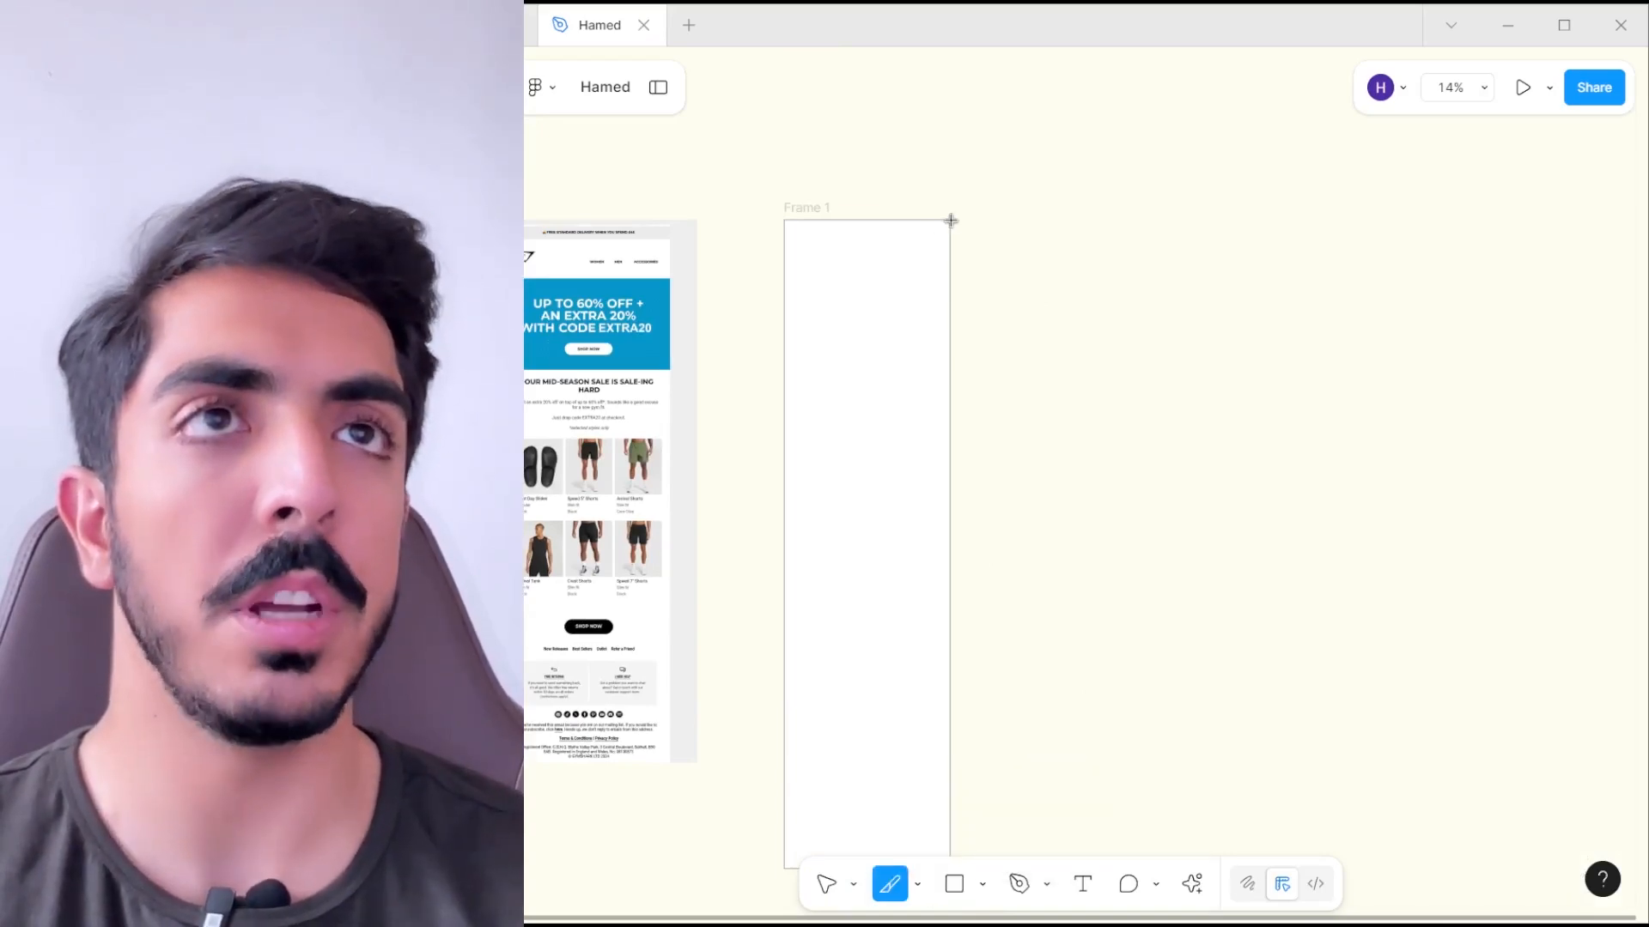
{"action": "left_click_drag", "start_coordinate": [822, 422], "coordinate": [784, 511]}
{"action": "scroll", "coordinate": [960, 488], "scroll_direction": "up", "scroll_amount": 1}
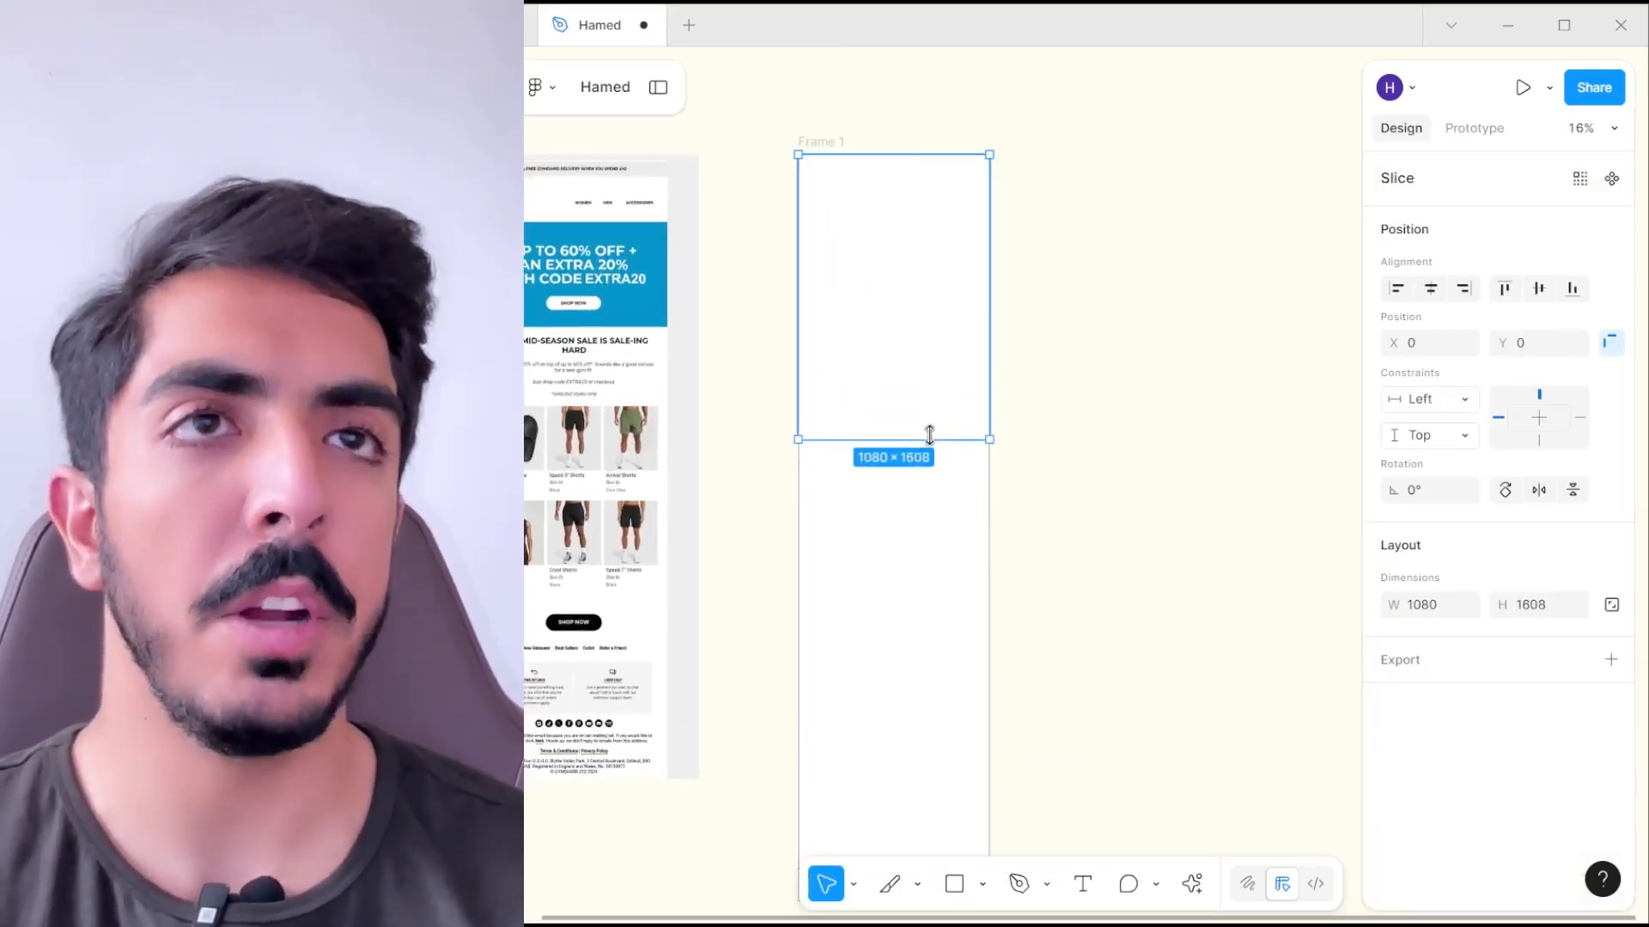
{"action": "left_click_drag", "start_coordinate": [930, 435], "coordinate": [929, 421]}
- Compare the original email's header and discount banner with the first sliced section of the empty frame
{"action": "left_click_drag", "start_coordinate": [558, 364], "coordinate": [688, 392]}
{"action": "scroll", "coordinate": [966, 367], "scroll_direction": "up", "scroll_amount": 3}
{"action": "left_click_drag", "start_coordinate": [604, 261], "coordinate": [678, 281]}
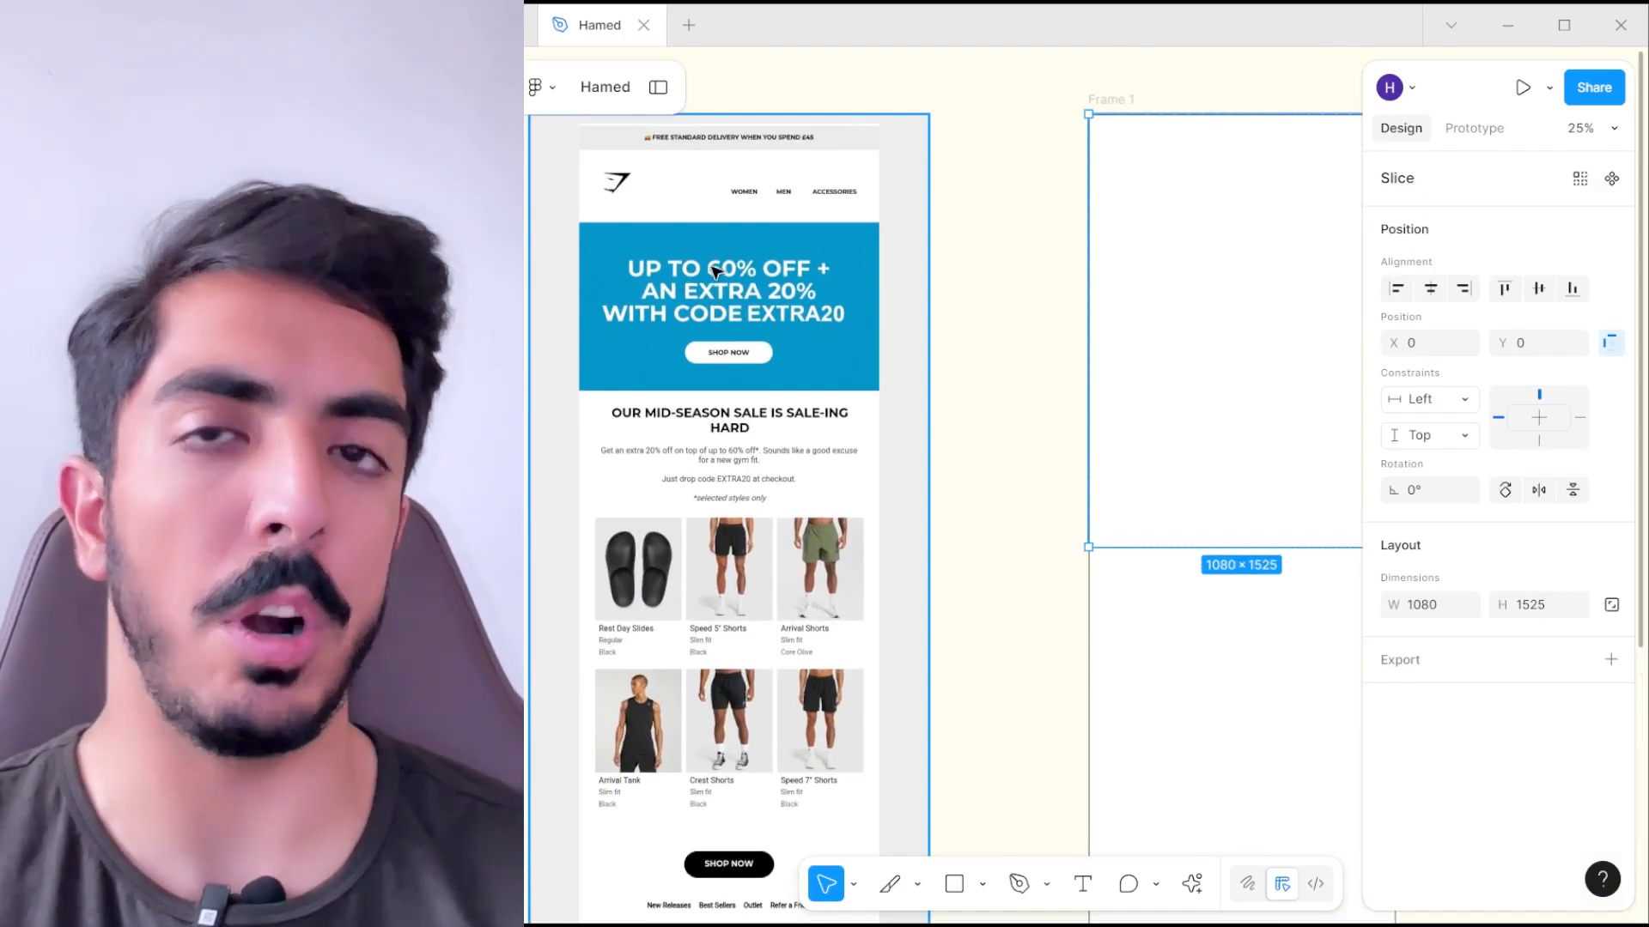
{"action": "left_click_drag", "start_coordinate": [962, 295], "coordinate": [880, 357]}
{"action": "scroll", "coordinate": [874, 325], "scroll_direction": "down", "scroll_amount": 1}
{"action": "left_click", "coordinate": [847, 367]}
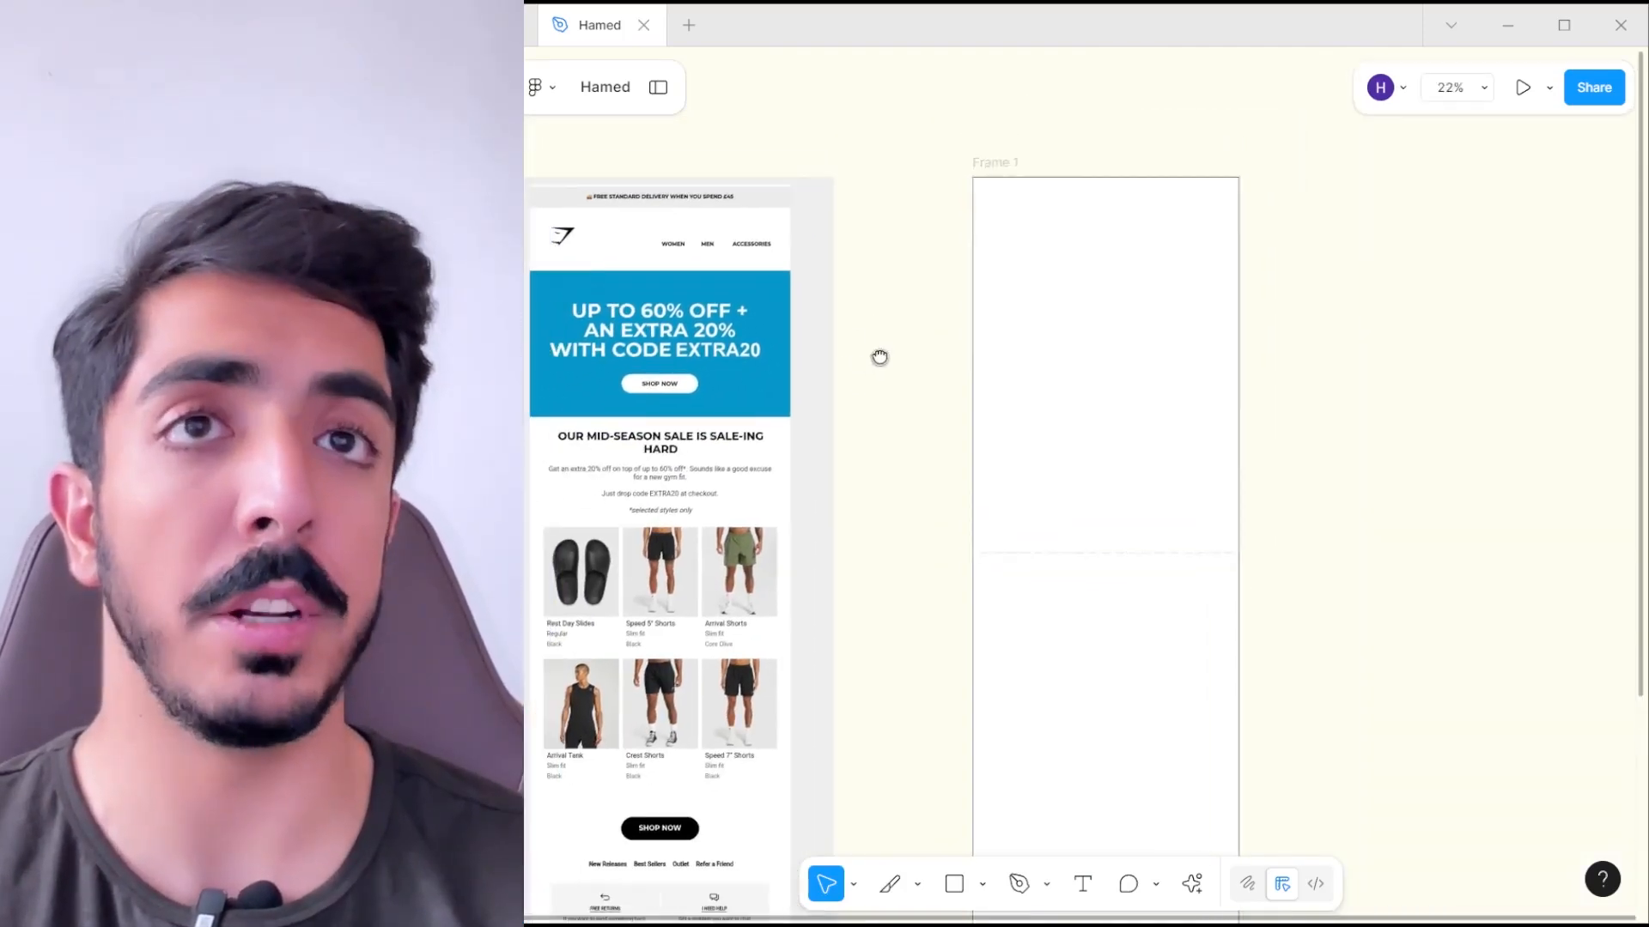
{"action": "scroll", "coordinate": [997, 317], "scroll_direction": "up", "scroll_amount": 1}
{"action": "scroll", "coordinate": [1016, 296], "scroll_direction": "left", "scroll_amount": 1}
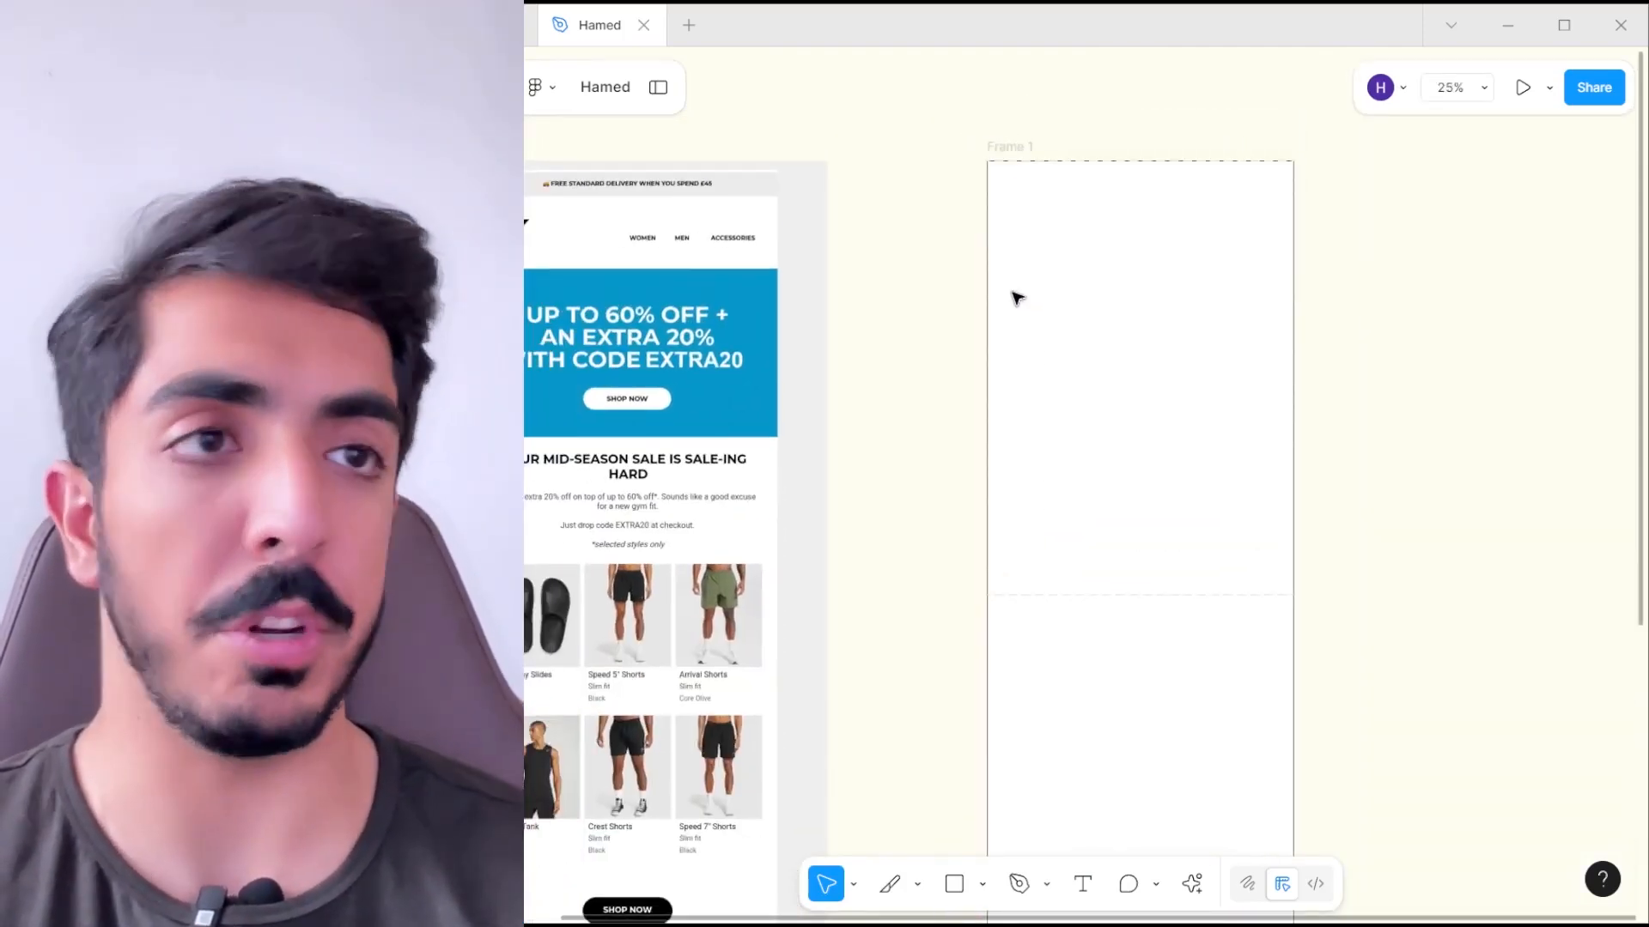
{"action": "scroll", "coordinate": [1021, 298], "scroll_direction": "left", "scroll_amount": 1}
{"action": "scroll", "coordinate": [961, 250], "scroll_direction": "up", "scroll_amount": 1}
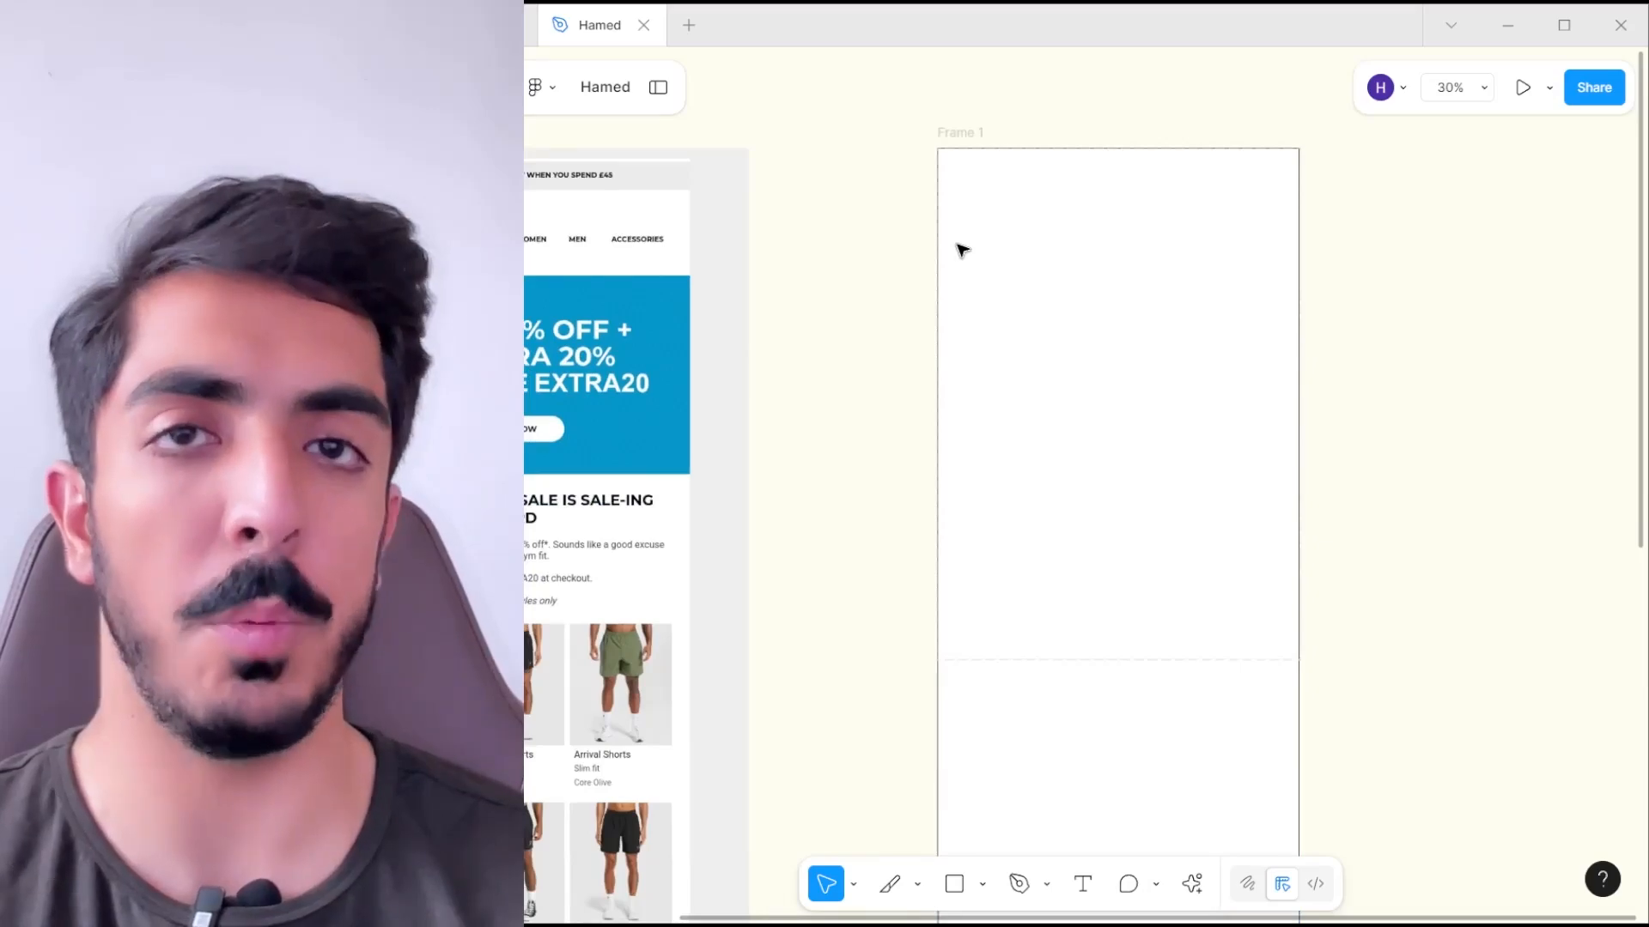
- Duplicate the first slice directly below it at Y 1525 and extend the copy to about 1577 high
{"action": "left_click_drag", "start_coordinate": [867, 273], "coordinate": [865, 327]}
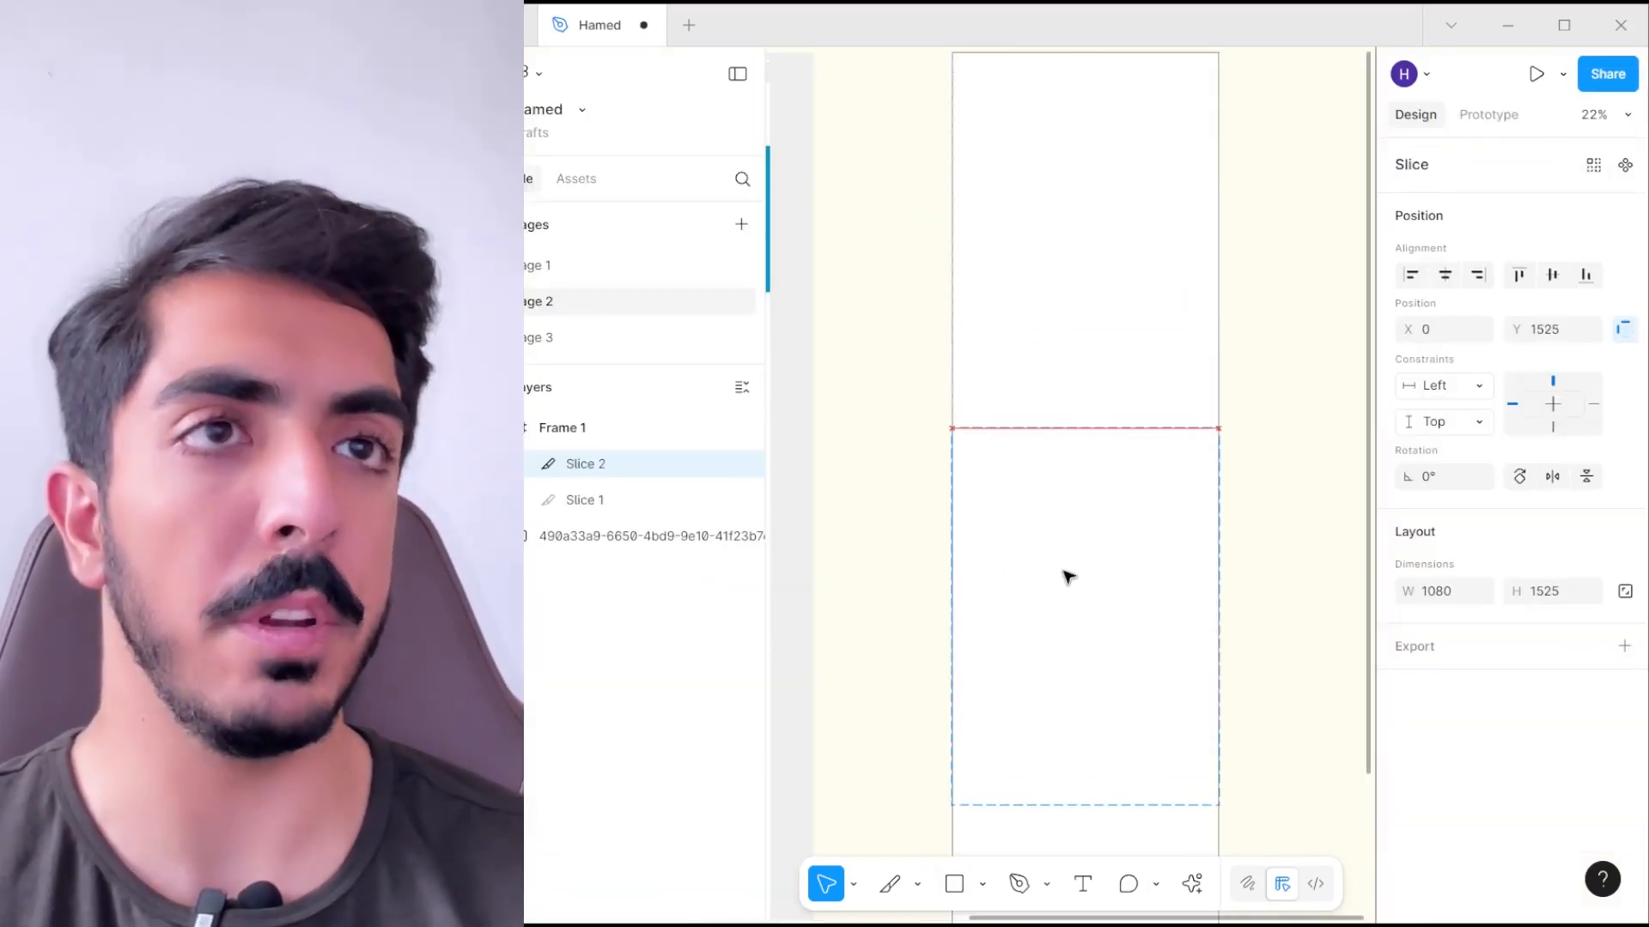
{"action": "scroll", "coordinate": [1065, 627], "scroll_direction": "down", "scroll_amount": 3}
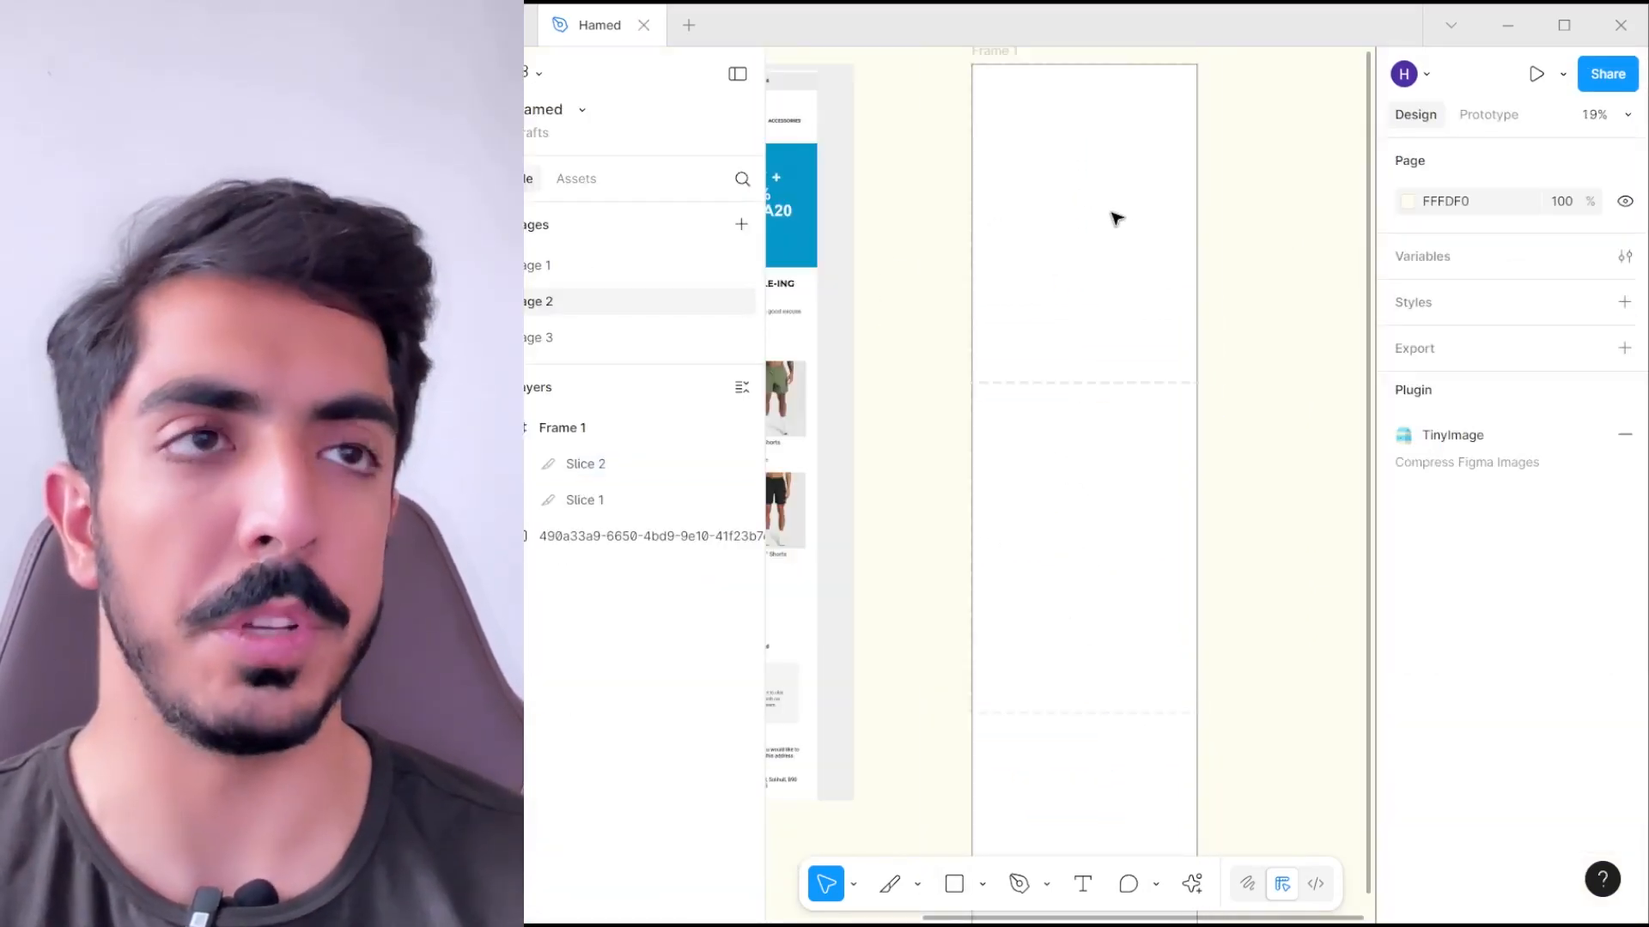
{"action": "scroll", "coordinate": [1151, 522], "scroll_direction": "right", "scroll_amount": 2}
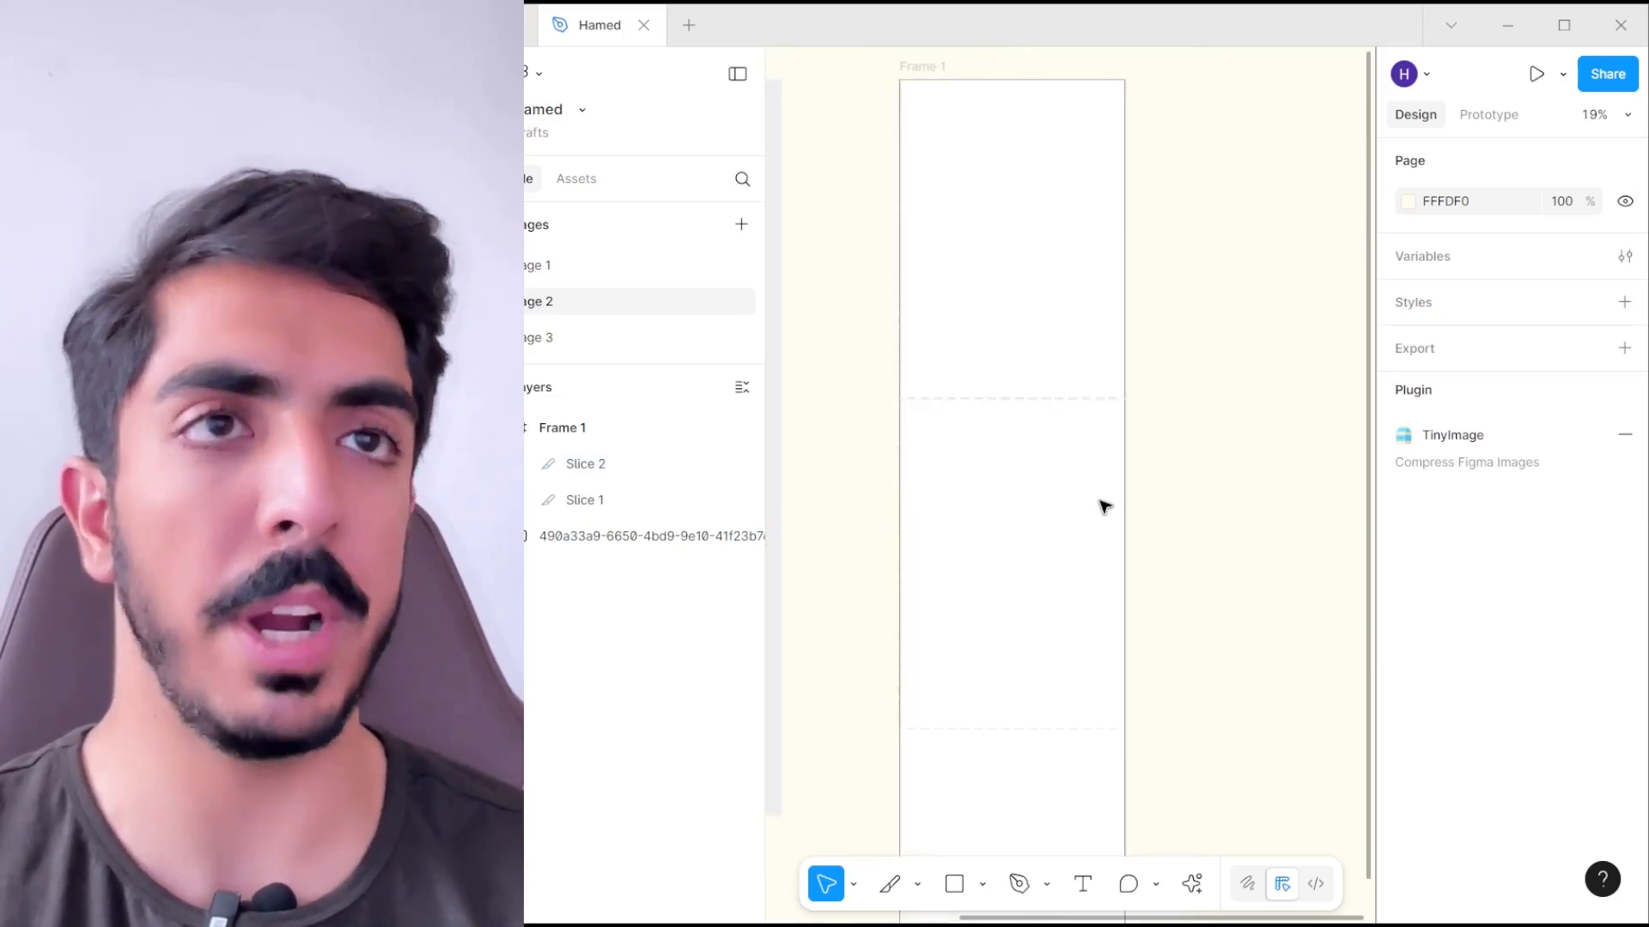
{"action": "scroll", "coordinate": [1106, 507], "scroll_direction": "left", "scroll_amount": 3}
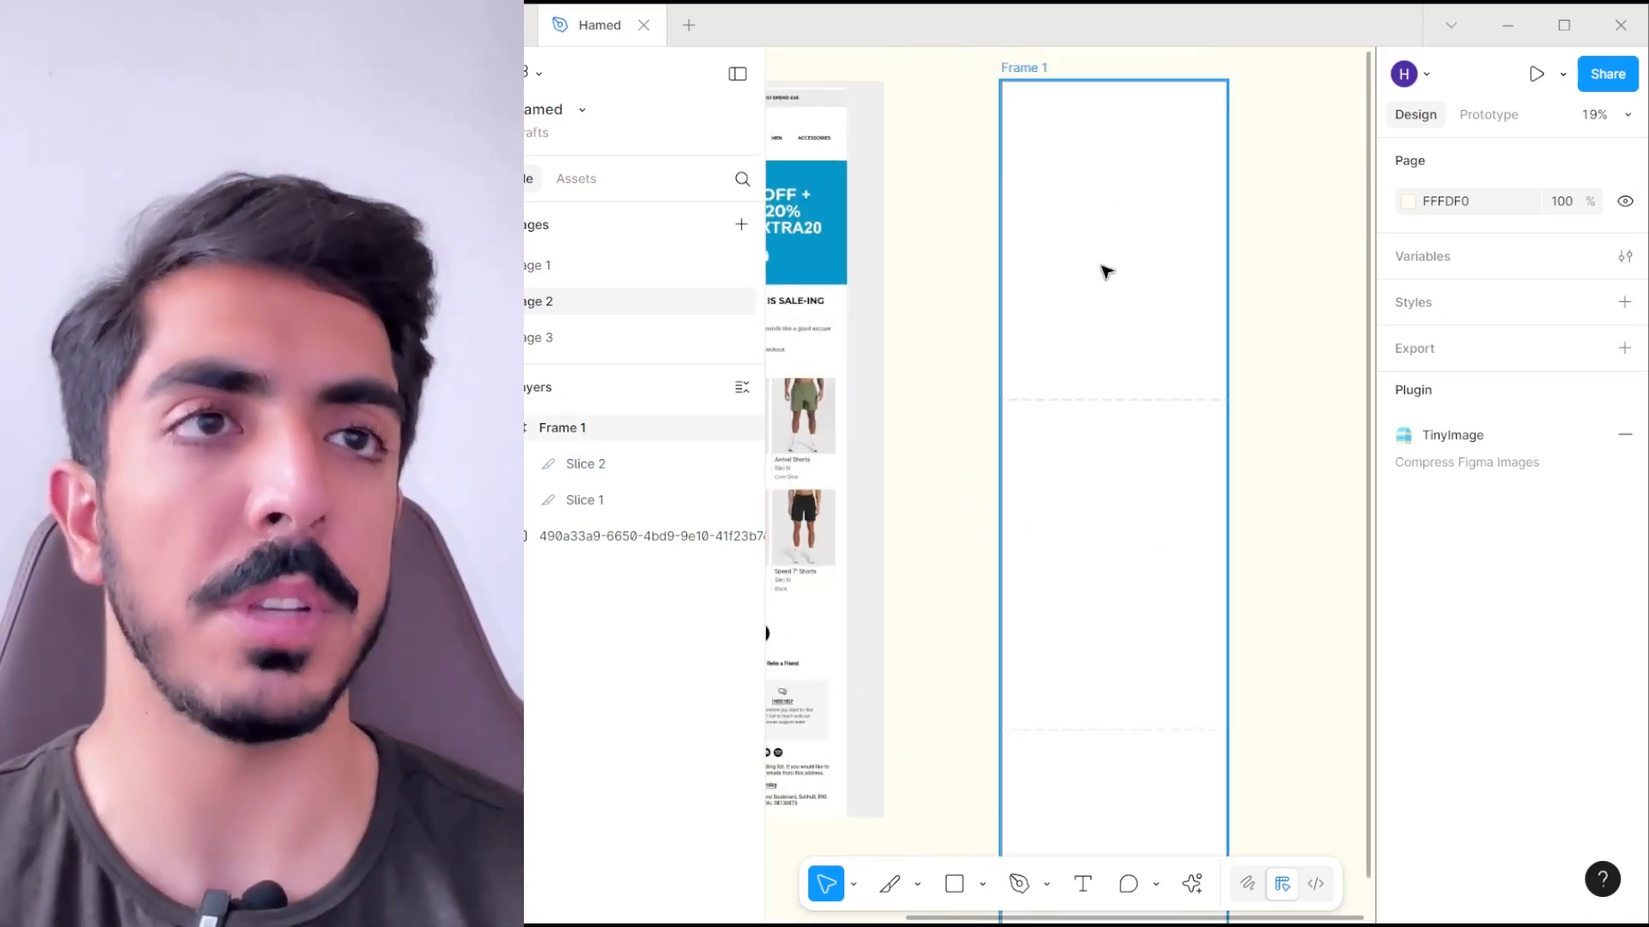
- Duplicate Slice 2 directly beneath itself as a third section and lengthen Frame 1 to about 5158
{"action": "left_click", "coordinate": [1106, 272]}
{"action": "left_click", "coordinate": [639, 467]}
{"action": "scroll", "coordinate": [1023, 496], "scroll_direction": "down", "scroll_amount": 3}
{"action": "scroll", "coordinate": [990, 388], "scroll_direction": "down", "scroll_amount": 3}
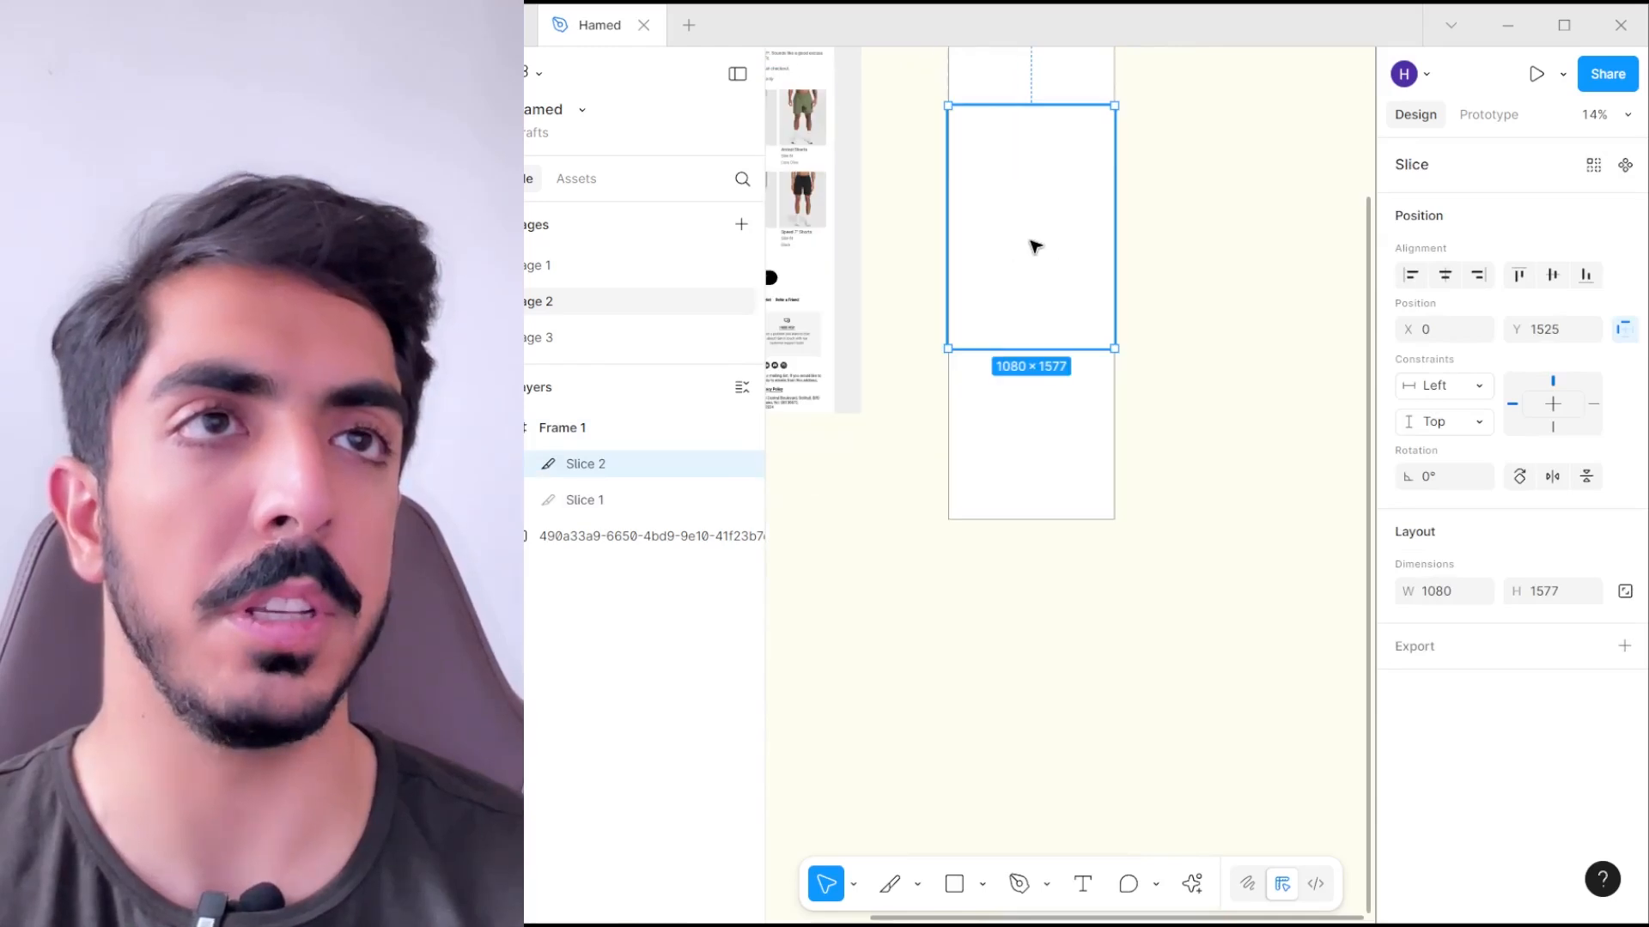
{"action": "scroll", "coordinate": [1077, 631], "scroll_direction": "down", "scroll_amount": 3}
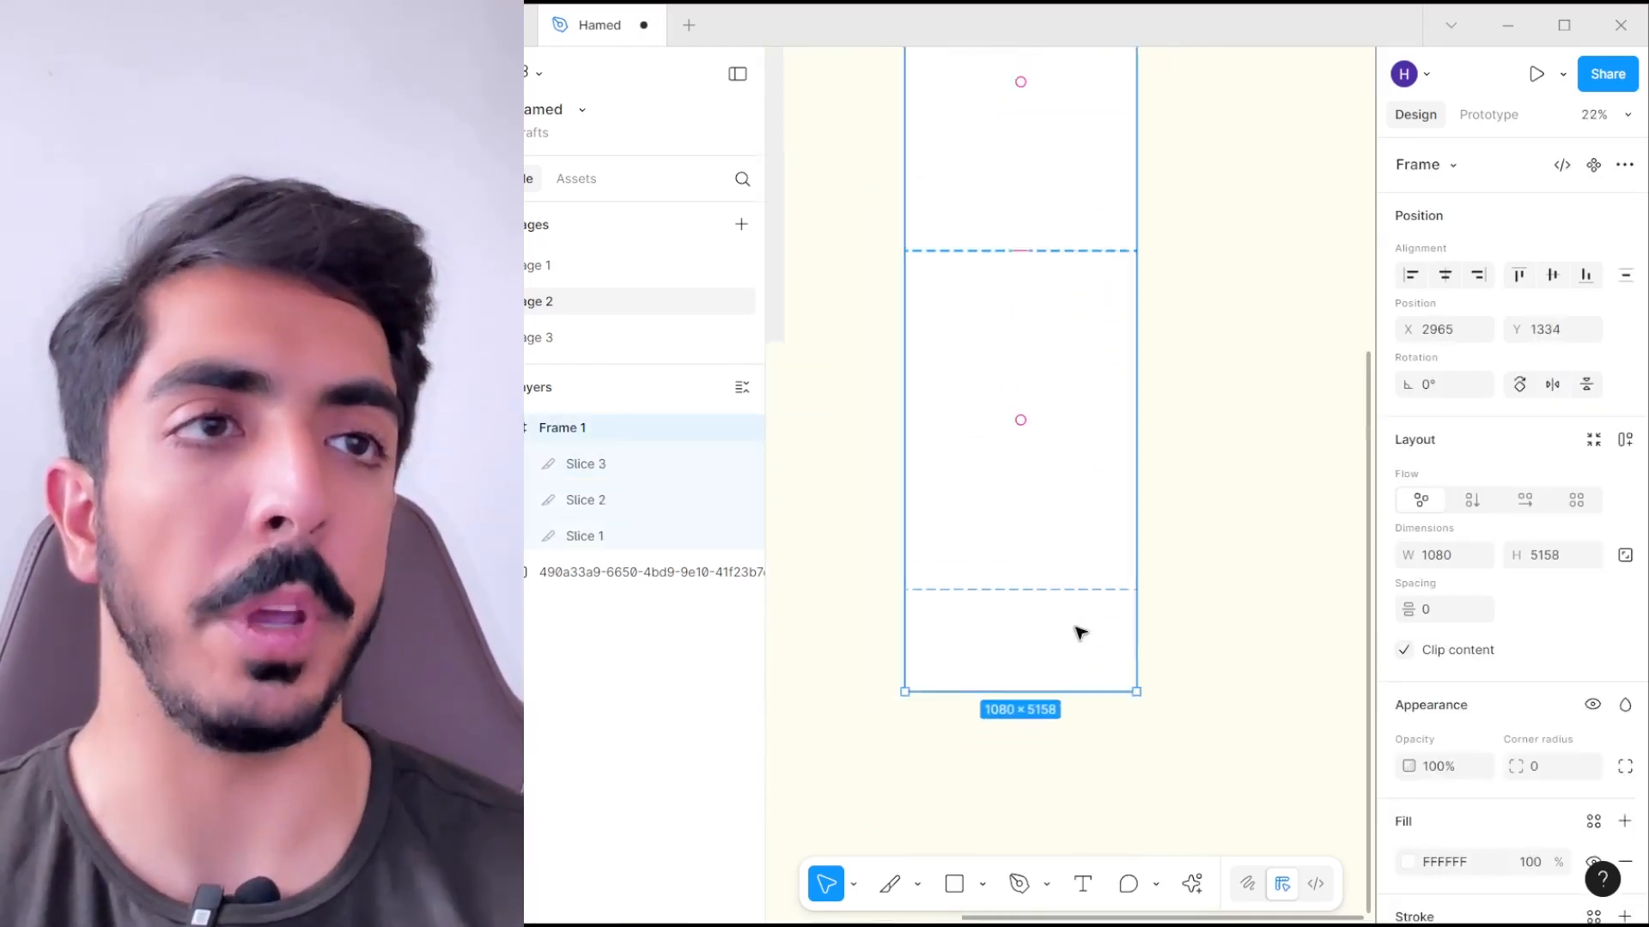
- Lengthen Frame 1 to about 5745, leaving more space below the third slice
{"action": "left_click", "coordinate": [1068, 656]}
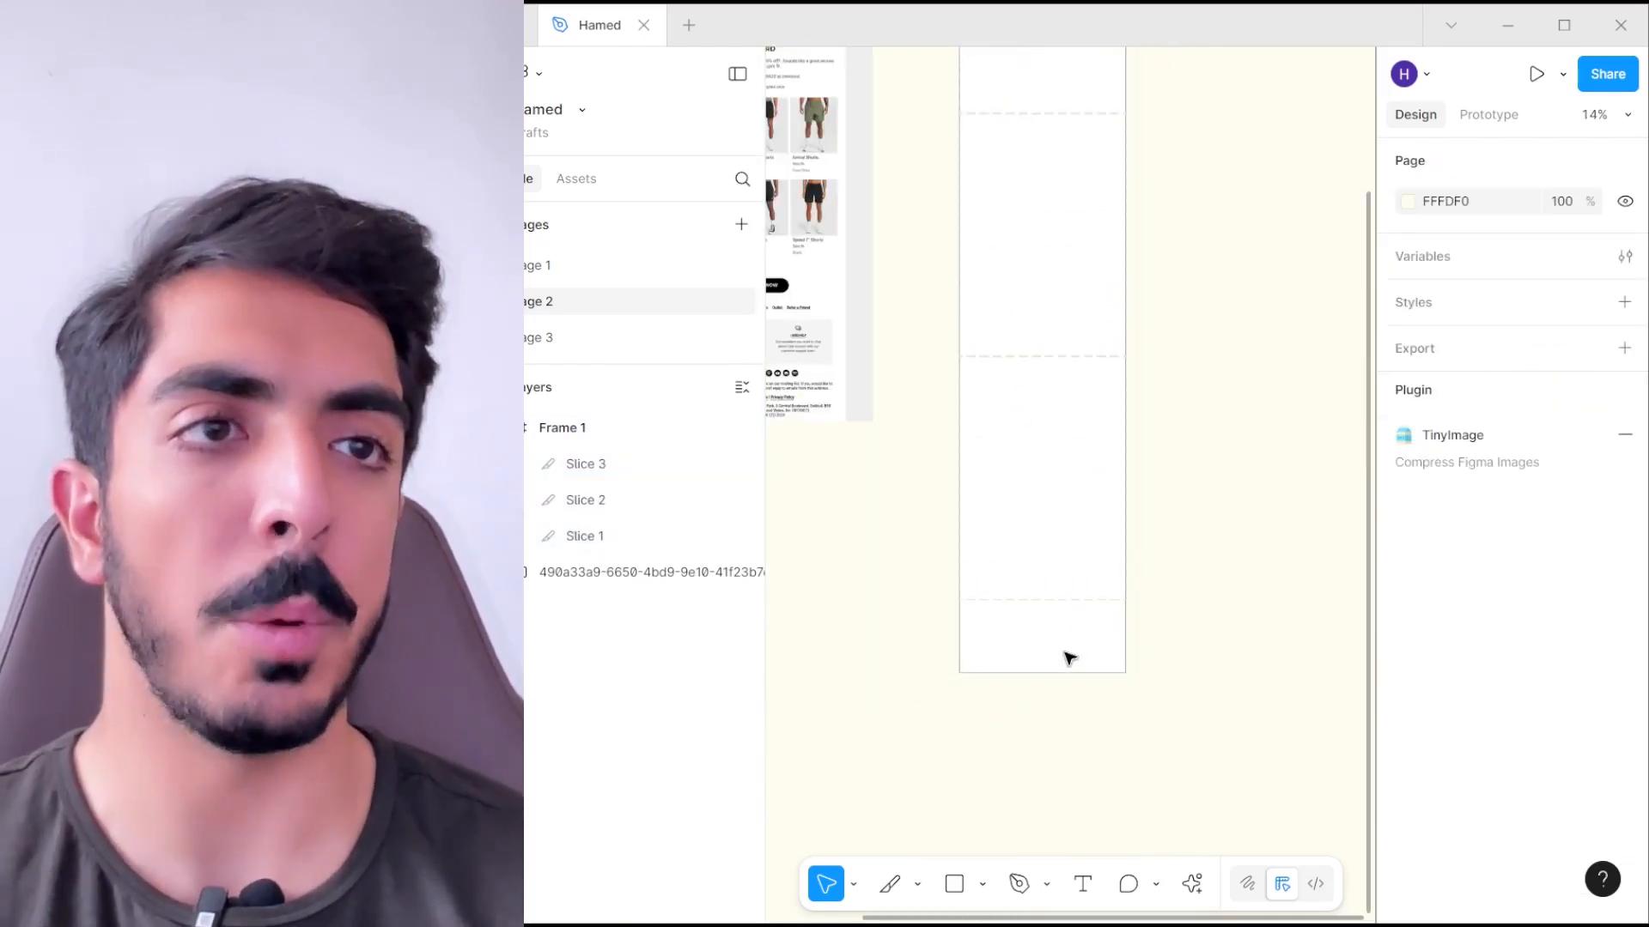
{"action": "left_click_drag", "start_coordinate": [1053, 671], "coordinate": [1051, 743]}
{"action": "scroll", "coordinate": [1066, 633], "scroll_direction": "up", "scroll_amount": 1}
{"action": "left_click", "coordinate": [1056, 630]}
{"action": "left_click_drag", "start_coordinate": [1008, 618], "coordinate": [1195, 665]}
{"action": "scroll", "coordinate": [1197, 654], "scroll_direction": "up", "scroll_amount": 3}
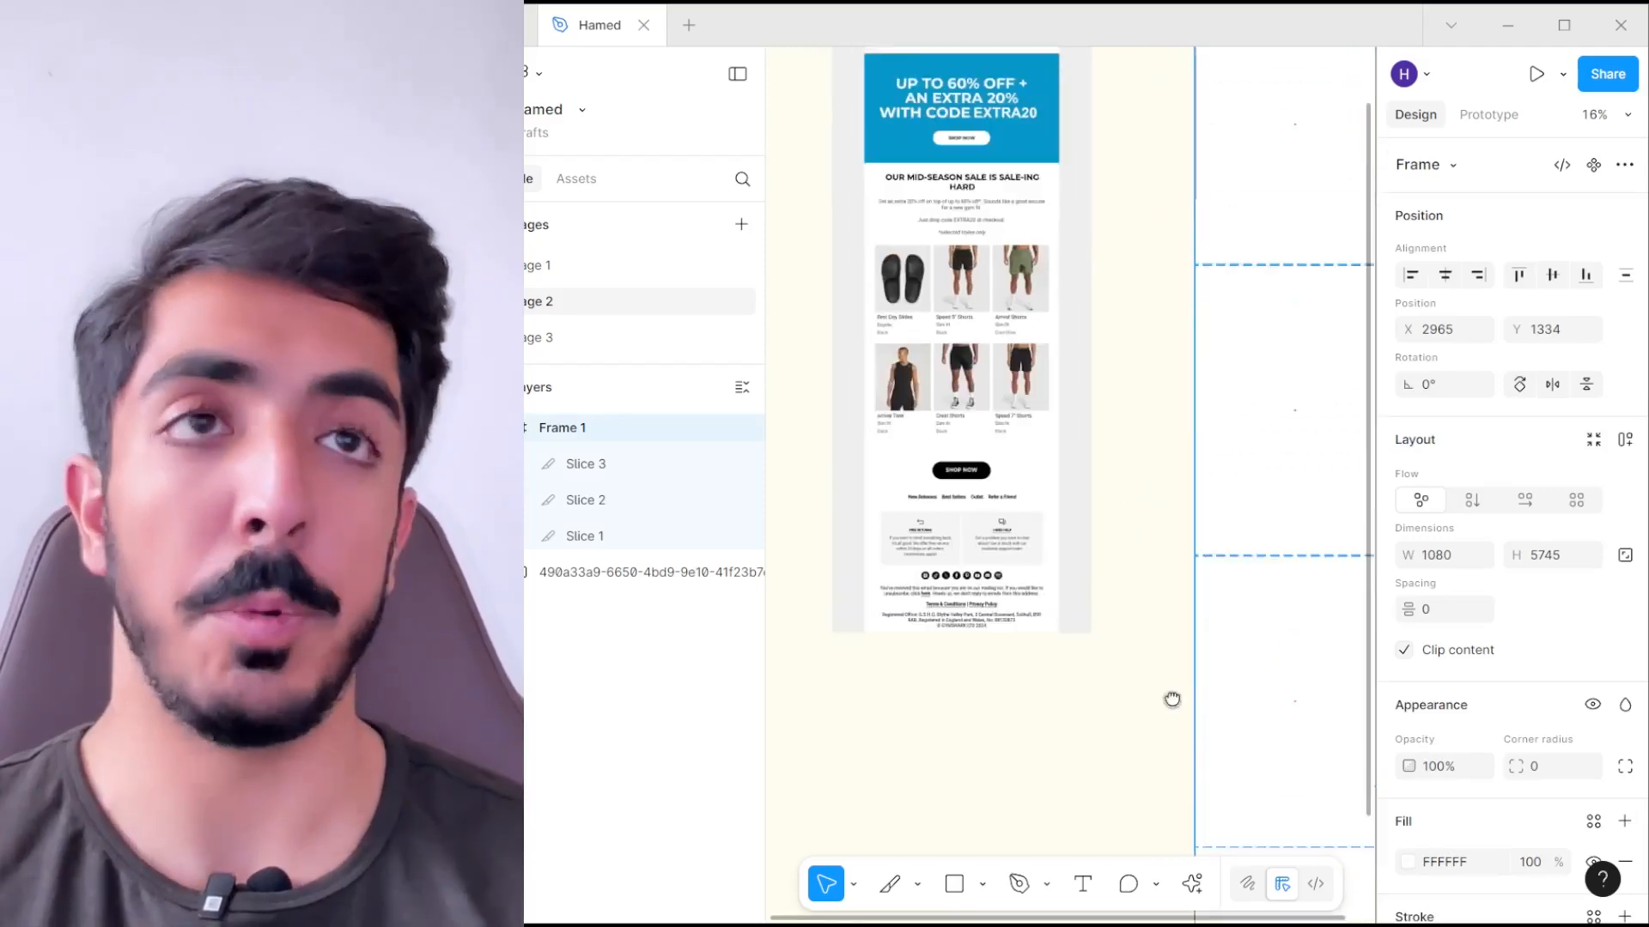
- Examine the original email's discount banner, product grid and footer beside the sliced frame
{"action": "scroll", "coordinate": [871, 337], "scroll_direction": "up", "scroll_amount": 2}
{"action": "scroll", "coordinate": [853, 298], "scroll_direction": "down", "scroll_amount": 1}
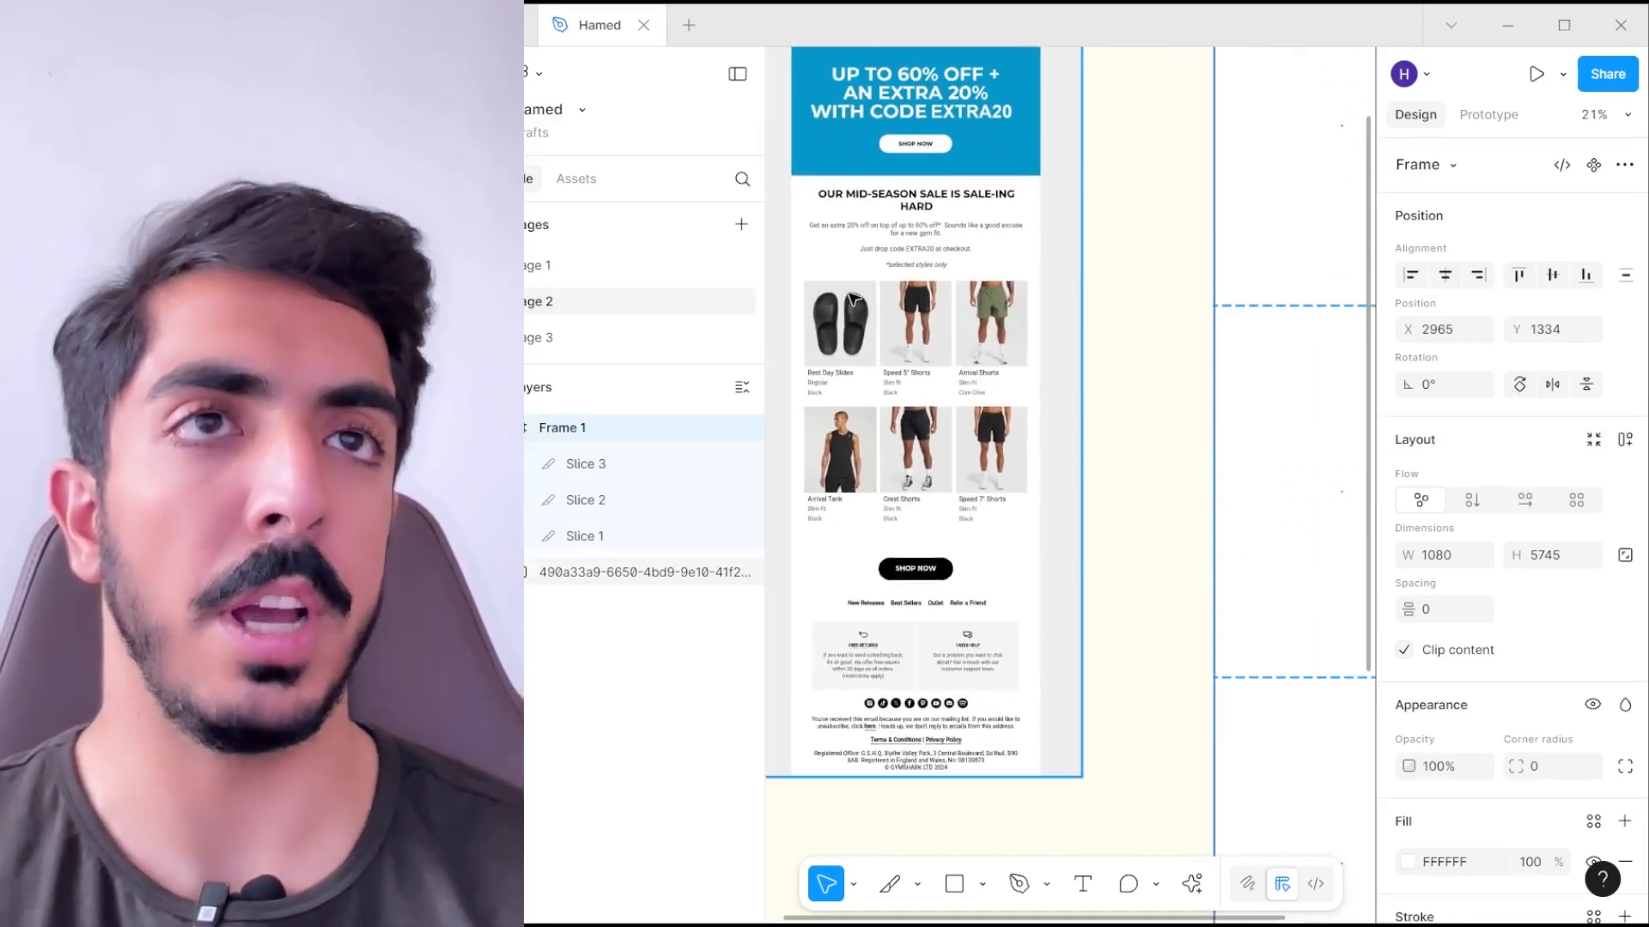
{"action": "left_click_drag", "start_coordinate": [920, 480], "coordinate": [943, 503]}
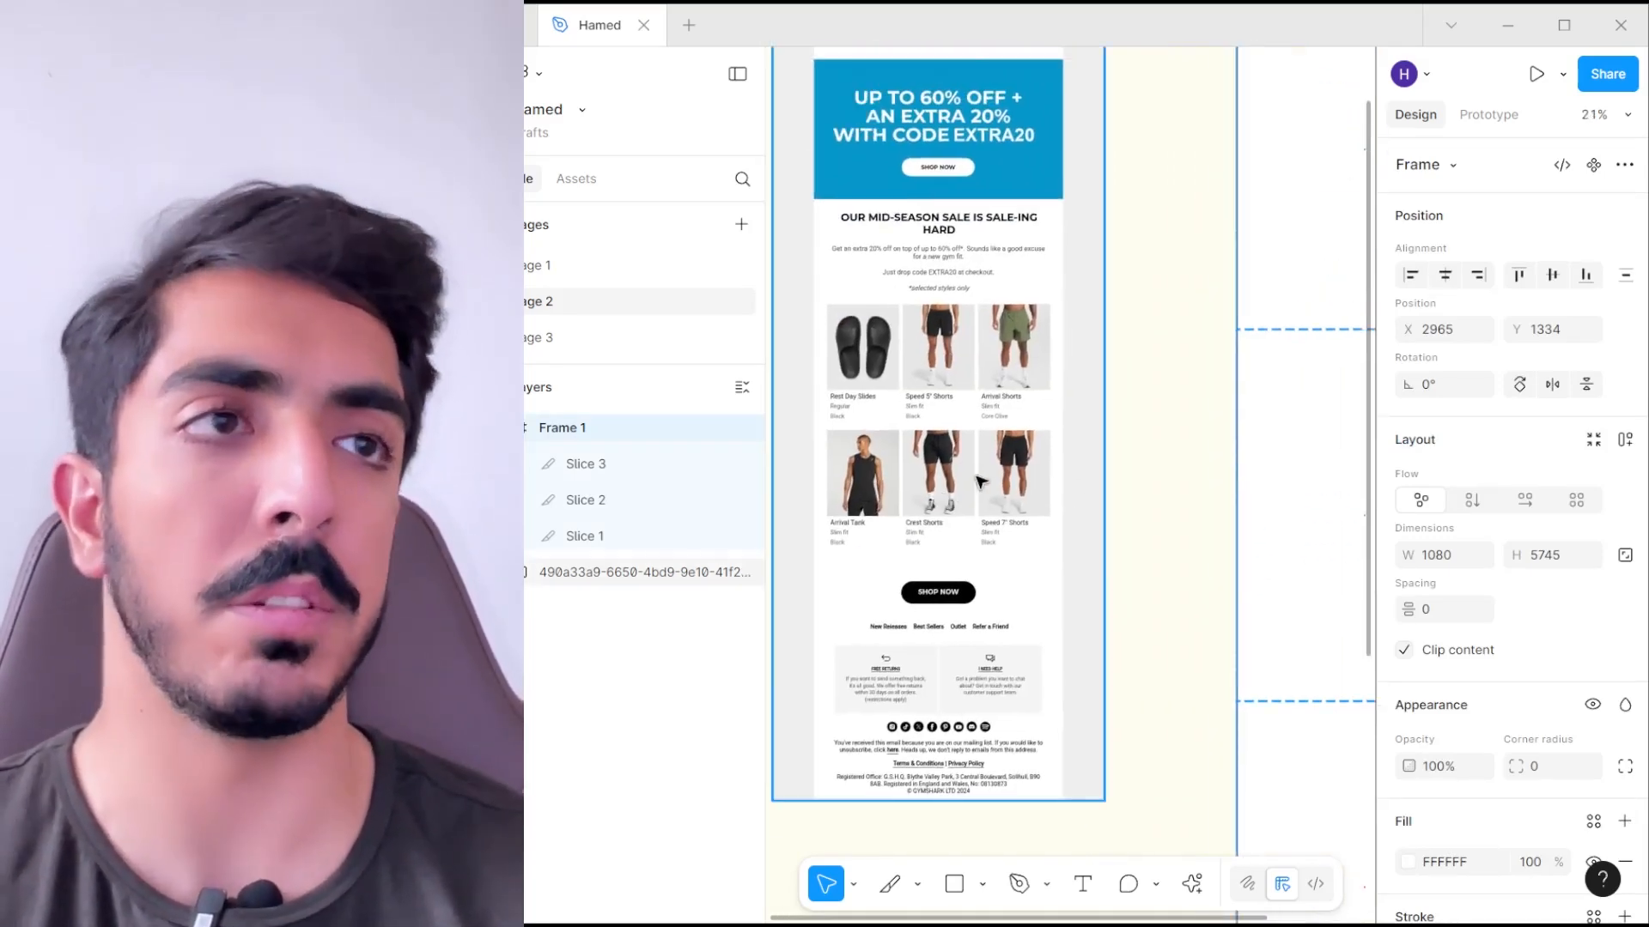
{"action": "left_click_drag", "start_coordinate": [1018, 458], "coordinate": [949, 197]}
{"action": "scroll", "coordinate": [1006, 356], "scroll_direction": "down", "scroll_amount": 2}
- Switch to File Explorer and look through the section asset folders in 36 Gym Sark email design
{"action": "key", "text": "alt+Tab"}
{"action": "left_click", "coordinate": [1020, 471]}
{"action": "double_click", "coordinate": [899, 364]}
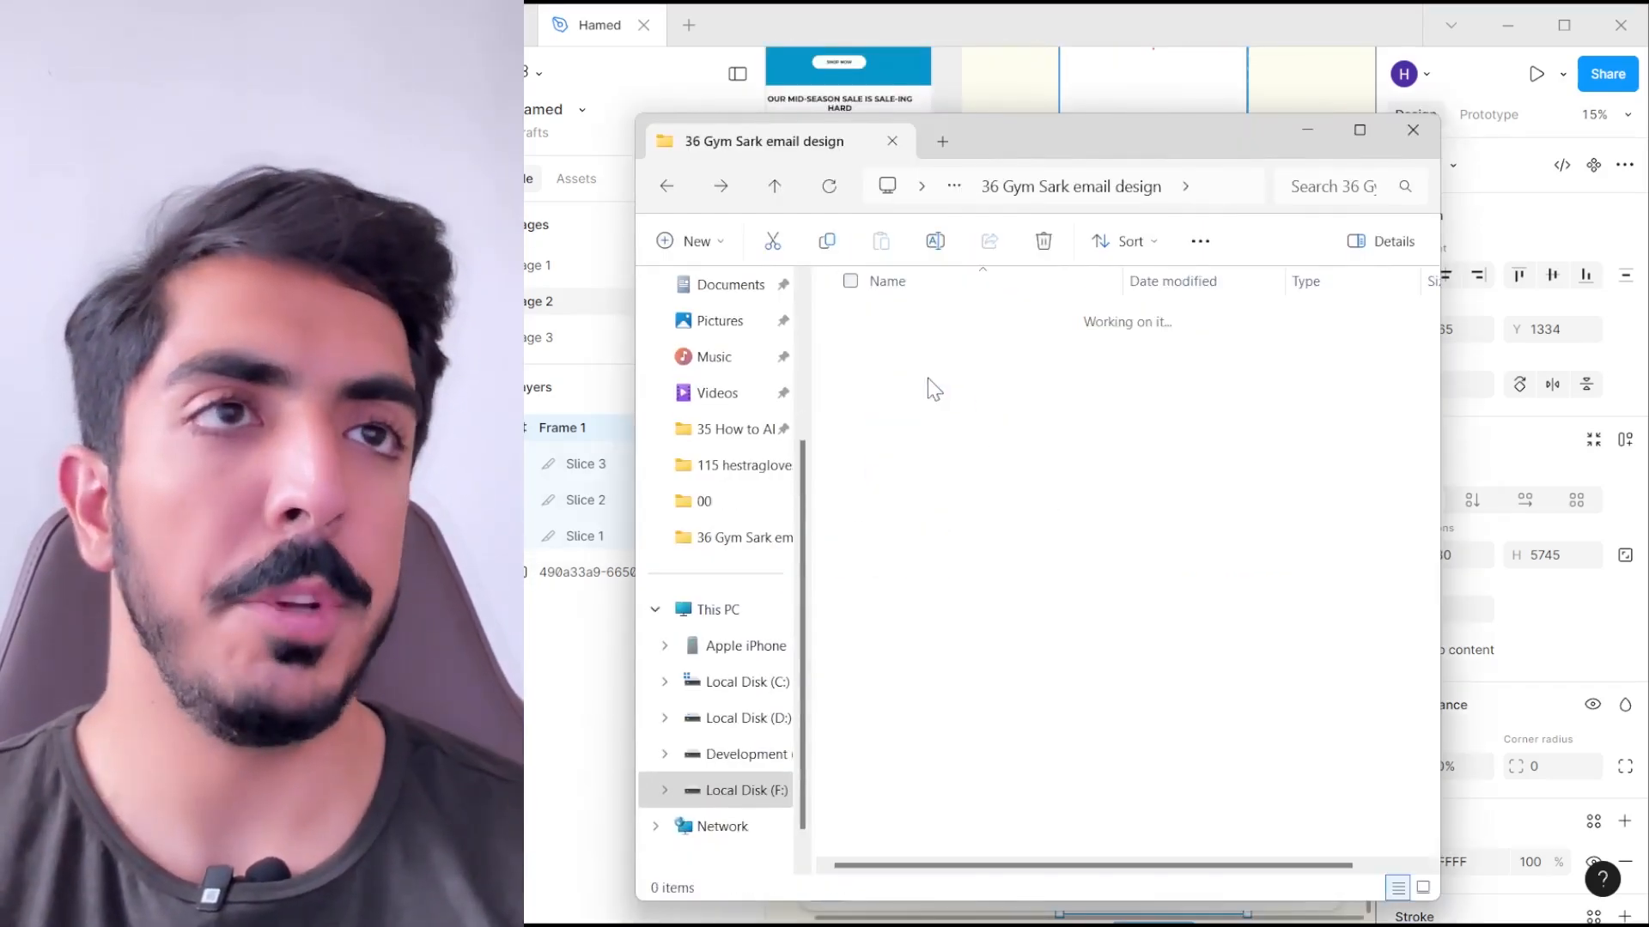
{"action": "key", "text": "alt+Left"}
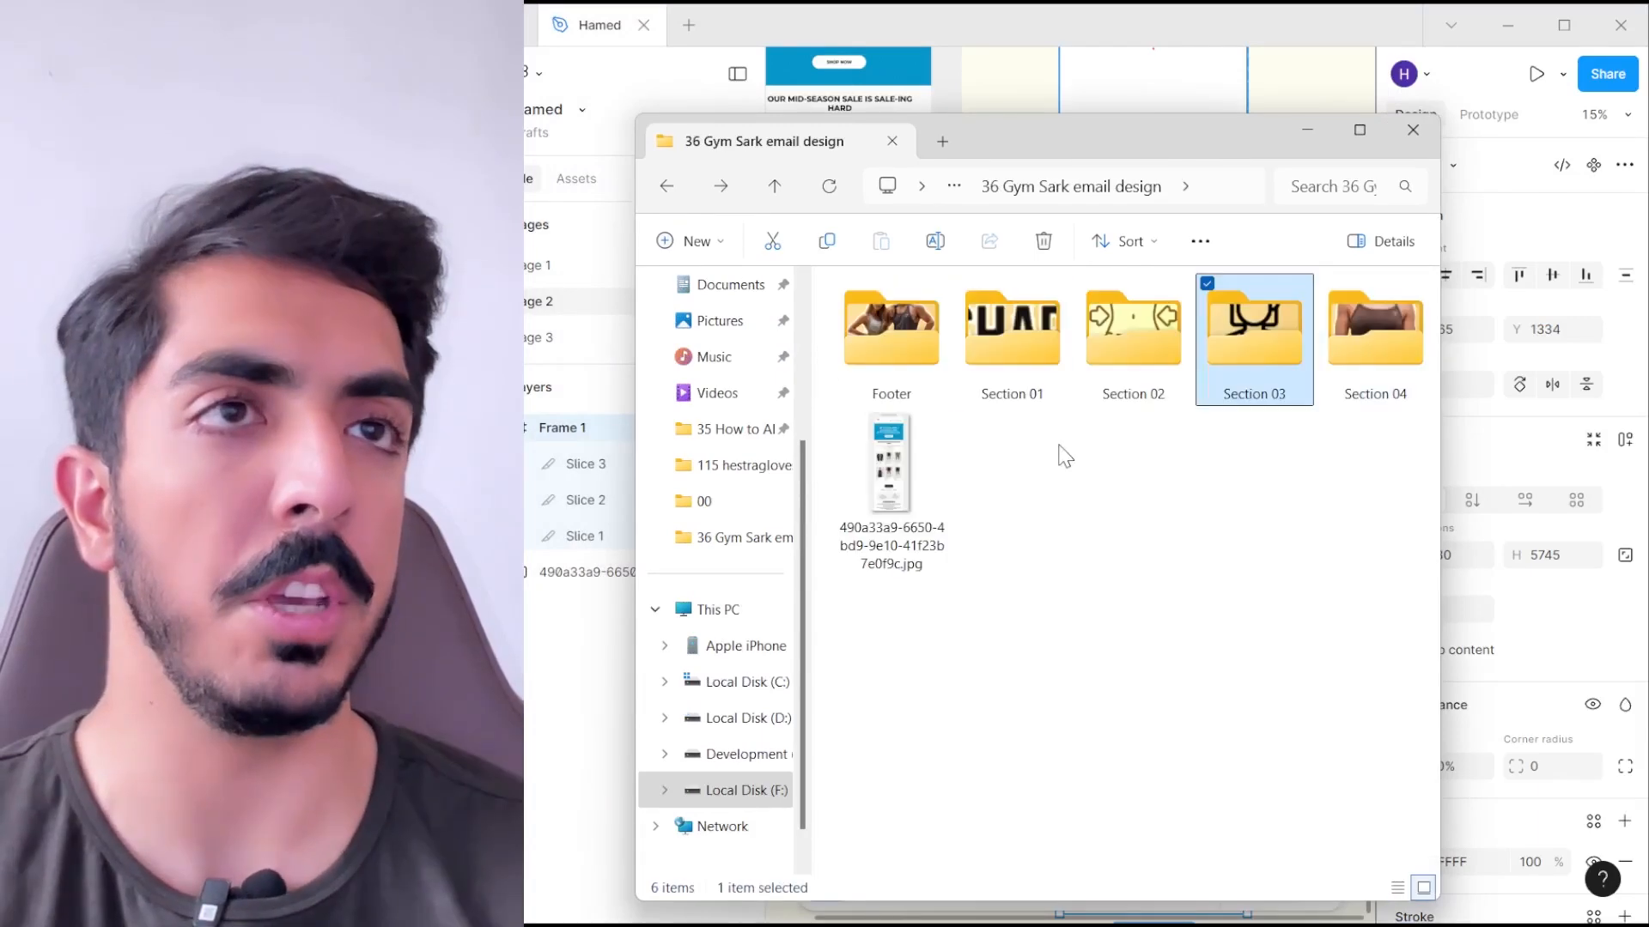
{"action": "left_click", "coordinate": [1022, 359]}
{"action": "double_click", "coordinate": [1022, 359]}
{"action": "key", "text": "alt+Left"}
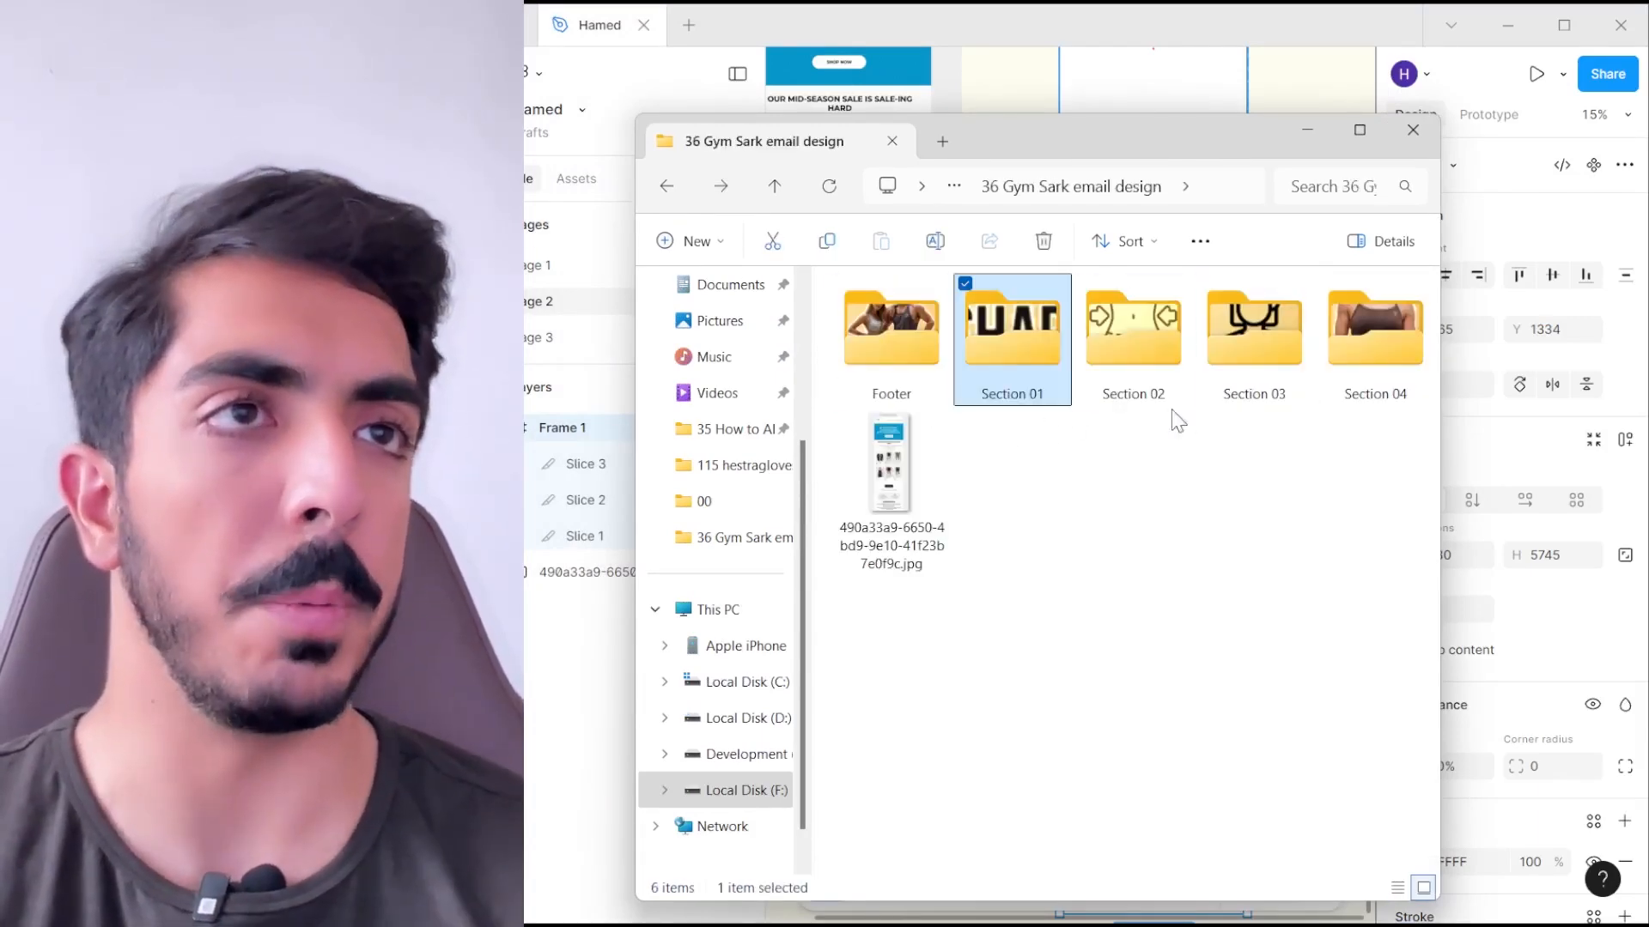
{"action": "left_click_drag", "start_coordinate": [1109, 153], "coordinate": [837, 508]}
{"action": "scroll", "coordinate": [919, 401], "scroll_direction": "up", "scroll_amount": 1}
- Switch to the browser, open the GymShark redesign document at its hero section and reduce the page zoom to 80%
{"action": "key", "text": "alt+Tab"}
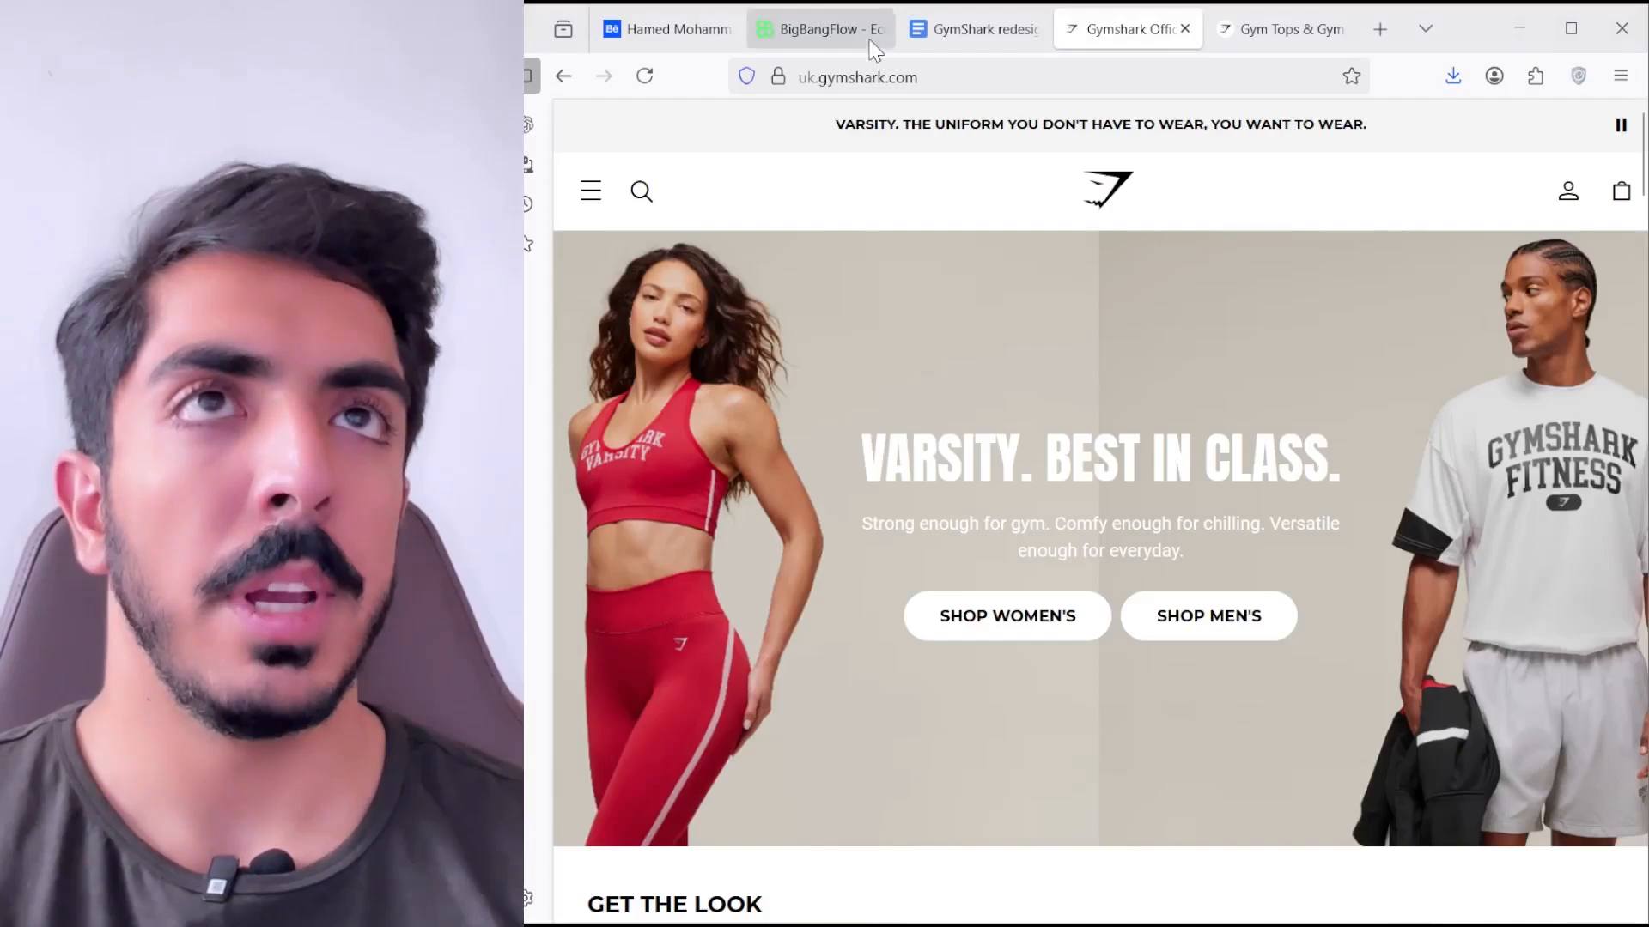
{"action": "left_click", "coordinate": [983, 34]}
{"action": "scroll", "coordinate": [1122, 550], "scroll_direction": "down", "scroll_amount": 3}
{"action": "key", "text": "ctrl+minus"}
{"action": "key", "text": "ctrl+minus"}
{"action": "left_click_drag", "start_coordinate": [1587, 386], "coordinate": [1582, 296]}
{"action": "key", "text": "ctrl+minus"}
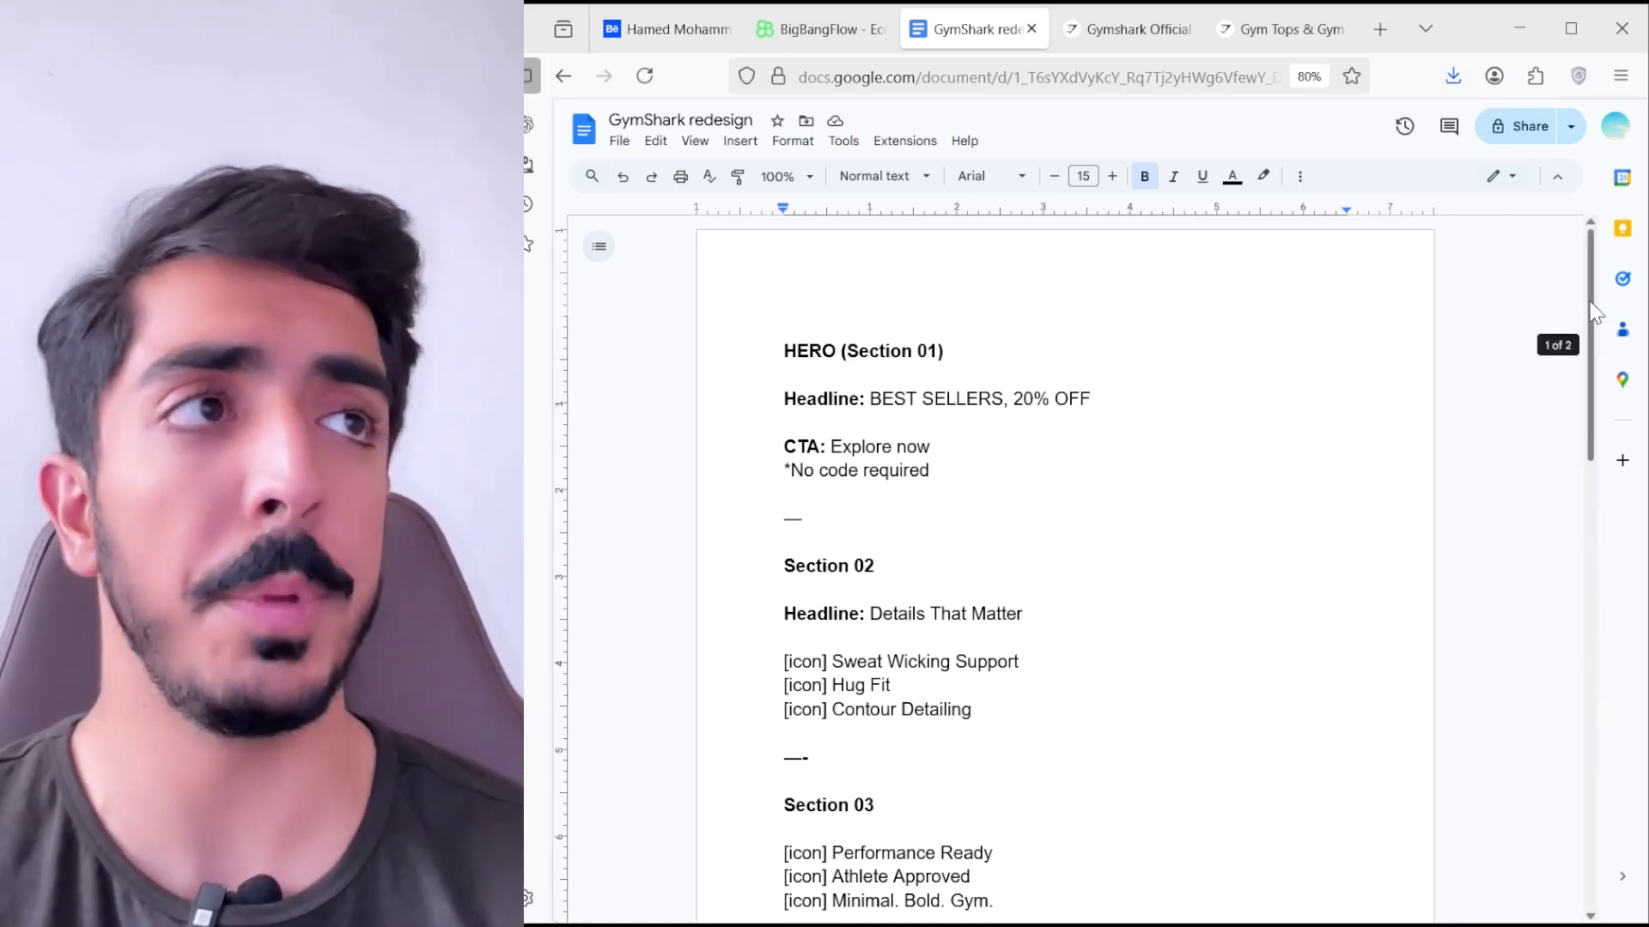
- Read the redesign copy from the hero headline through the Section 04 products, closing text, footer and theme colour
{"action": "scroll", "coordinate": [971, 490], "scroll_direction": "down", "scroll_amount": 4}
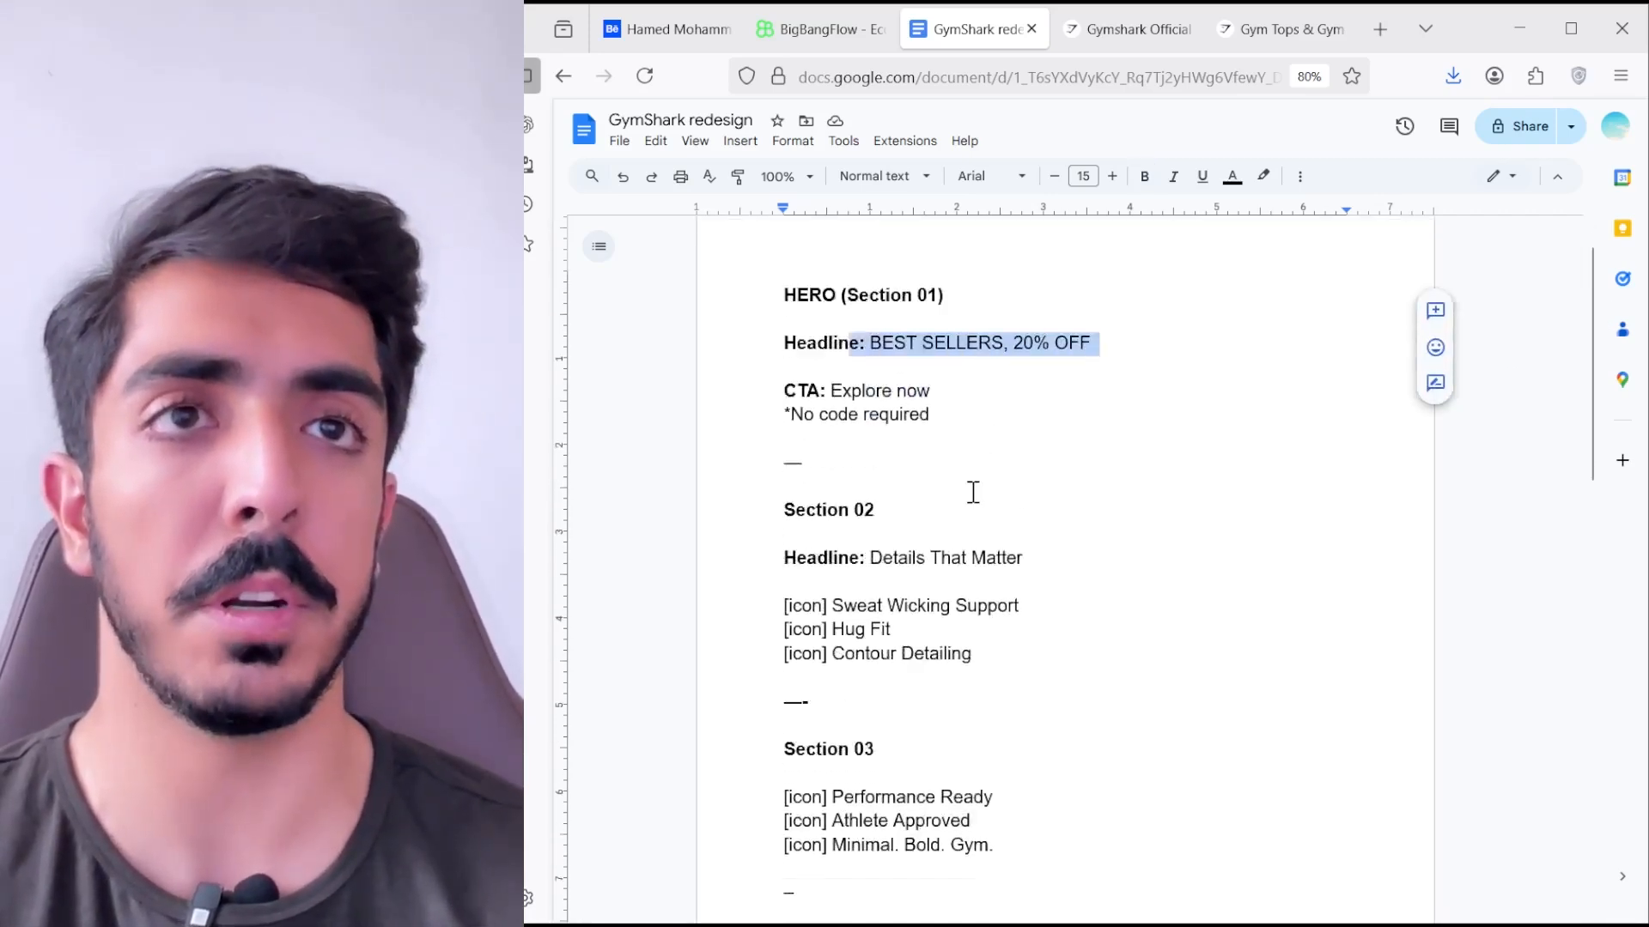
{"action": "left_click_drag", "start_coordinate": [995, 575], "coordinate": [771, 351]}
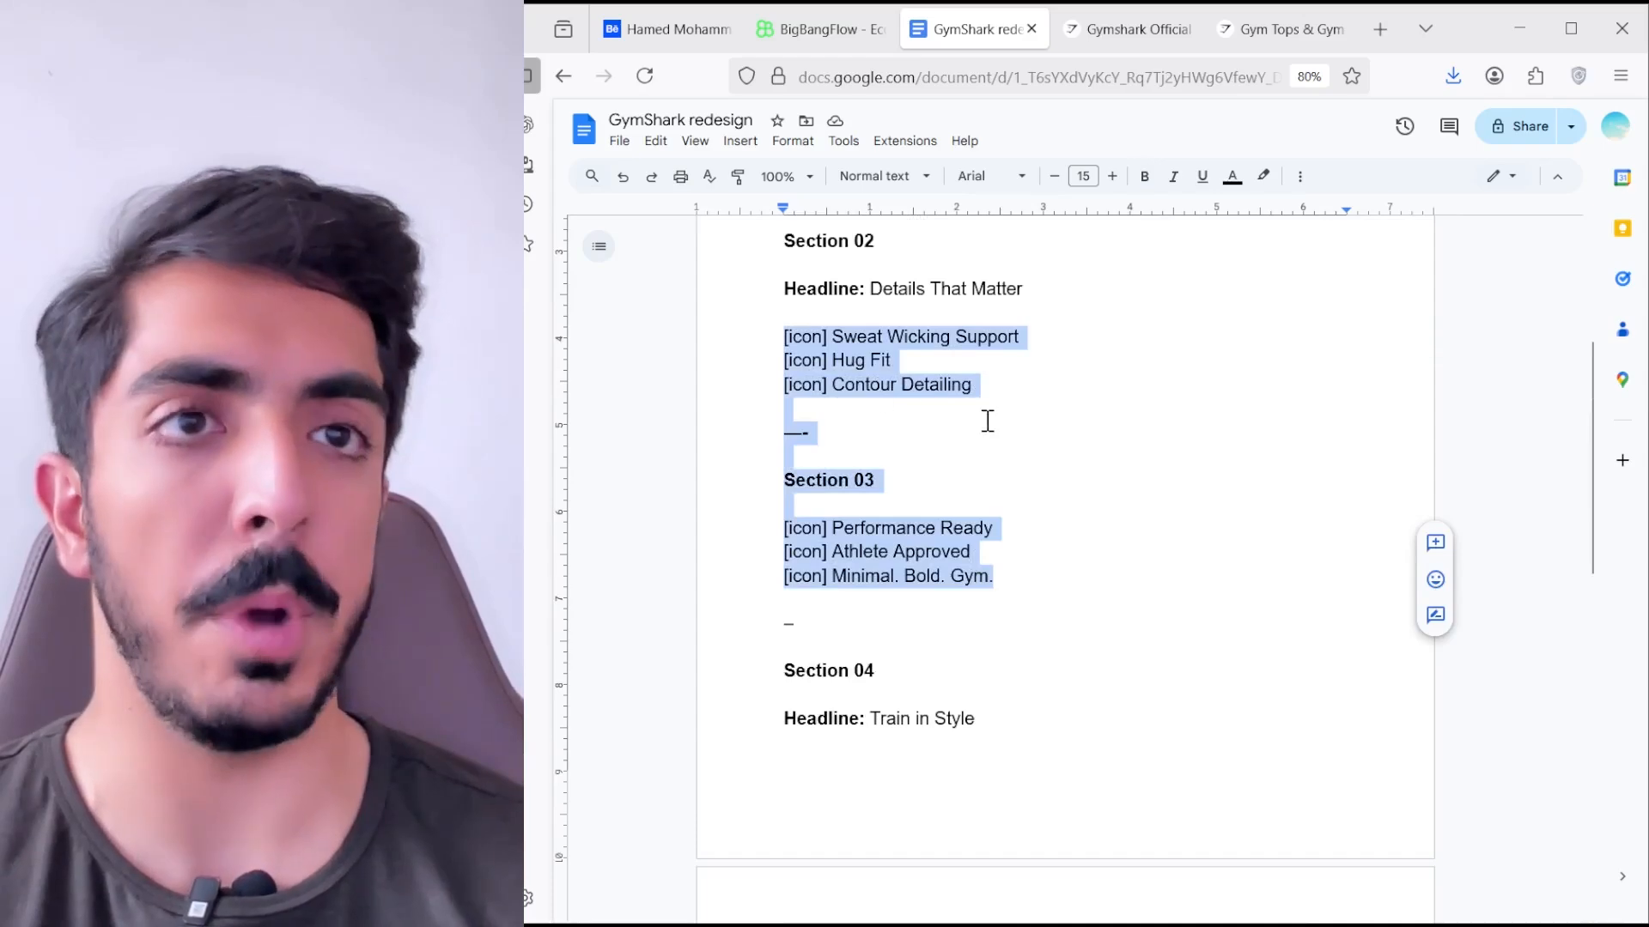
{"action": "scroll", "coordinate": [970, 413], "scroll_direction": "down", "scroll_amount": 6}
{"action": "scroll", "coordinate": [949, 427], "scroll_direction": "up", "scroll_amount": 5}
{"action": "left_click_drag", "start_coordinate": [992, 445], "coordinate": [831, 446]}
{"action": "scroll", "coordinate": [948, 478], "scroll_direction": "down", "scroll_amount": 3}
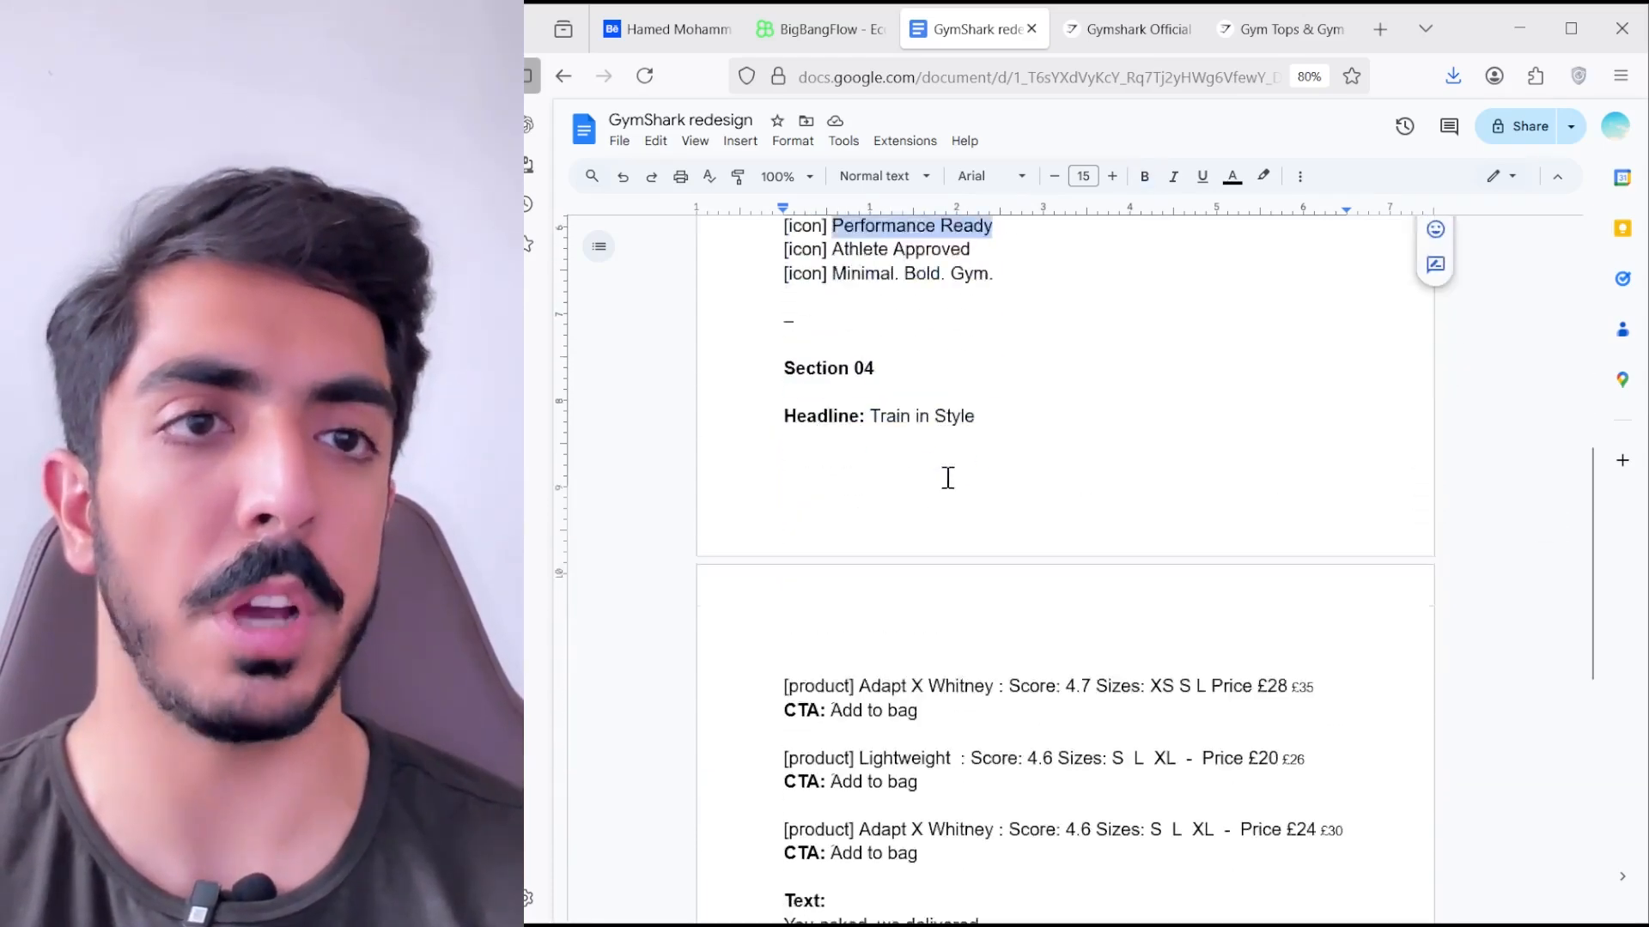
{"action": "scroll", "coordinate": [948, 479], "scroll_direction": "down", "scroll_amount": 5}
{"action": "scroll", "coordinate": [950, 489], "scroll_direction": "up", "scroll_amount": 1}
{"action": "left_click_drag", "start_coordinate": [778, 330], "coordinate": [974, 372]}
{"action": "left_click", "coordinate": [926, 375]}
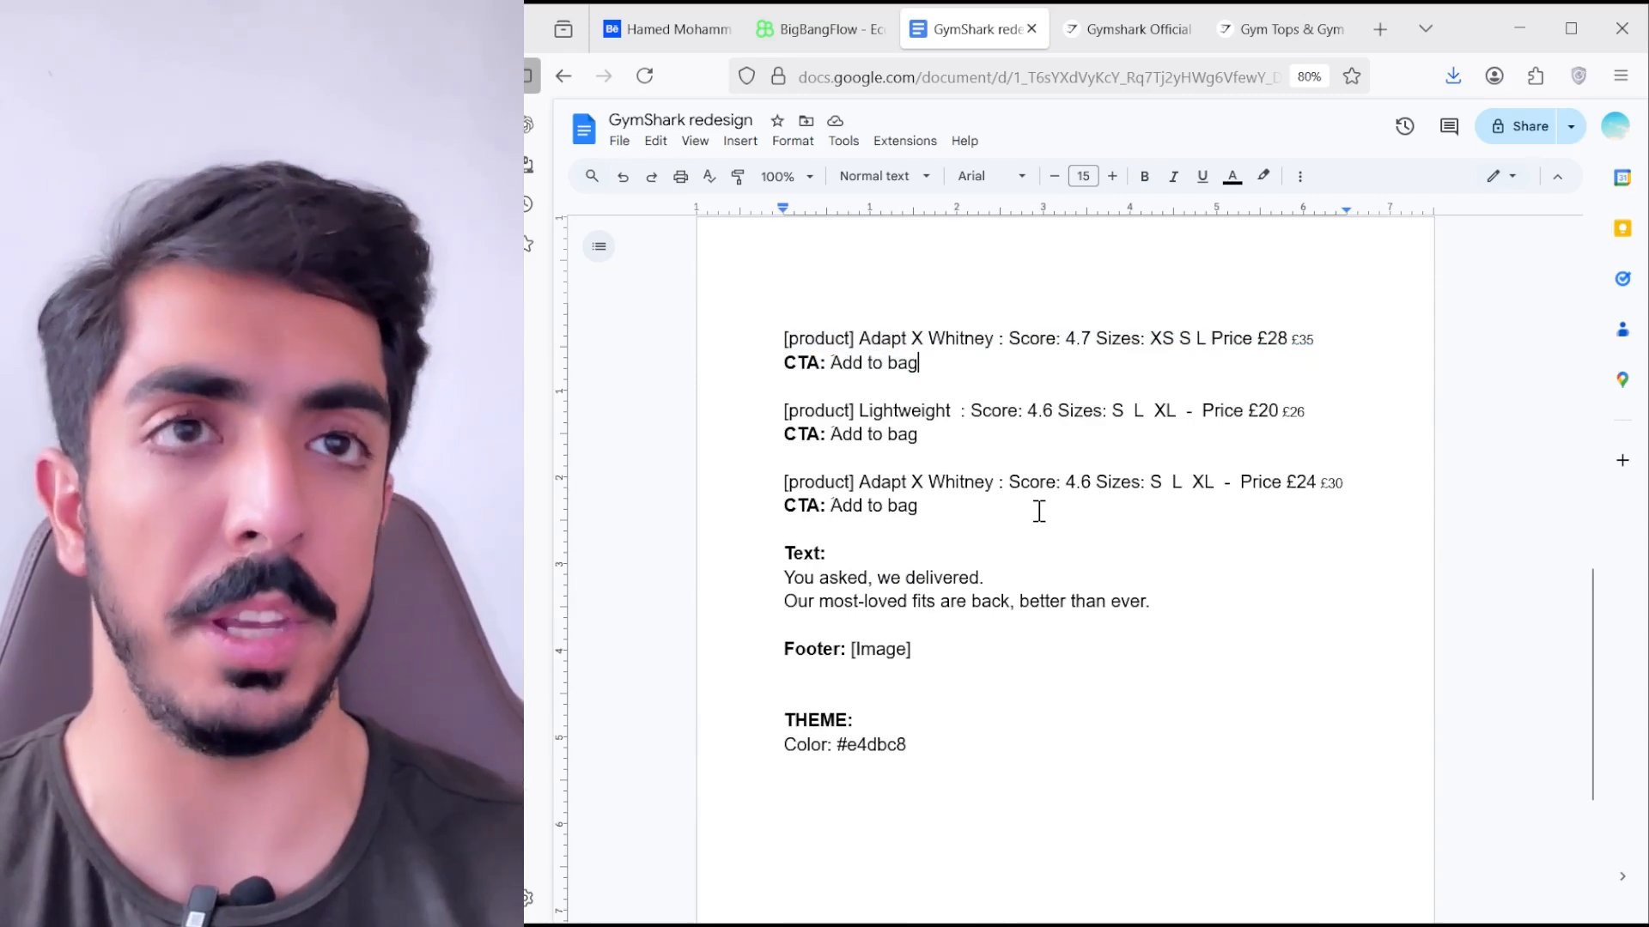
- Go over the copy for Sections 02 to 04 and the product listings once more
{"action": "scroll", "coordinate": [1039, 511], "scroll_direction": "up", "scroll_amount": 4}
{"action": "left_click_drag", "start_coordinate": [1595, 472], "coordinate": [1474, 325]}
{"action": "scroll", "coordinate": [1177, 438], "scroll_direction": "down", "scroll_amount": 4}
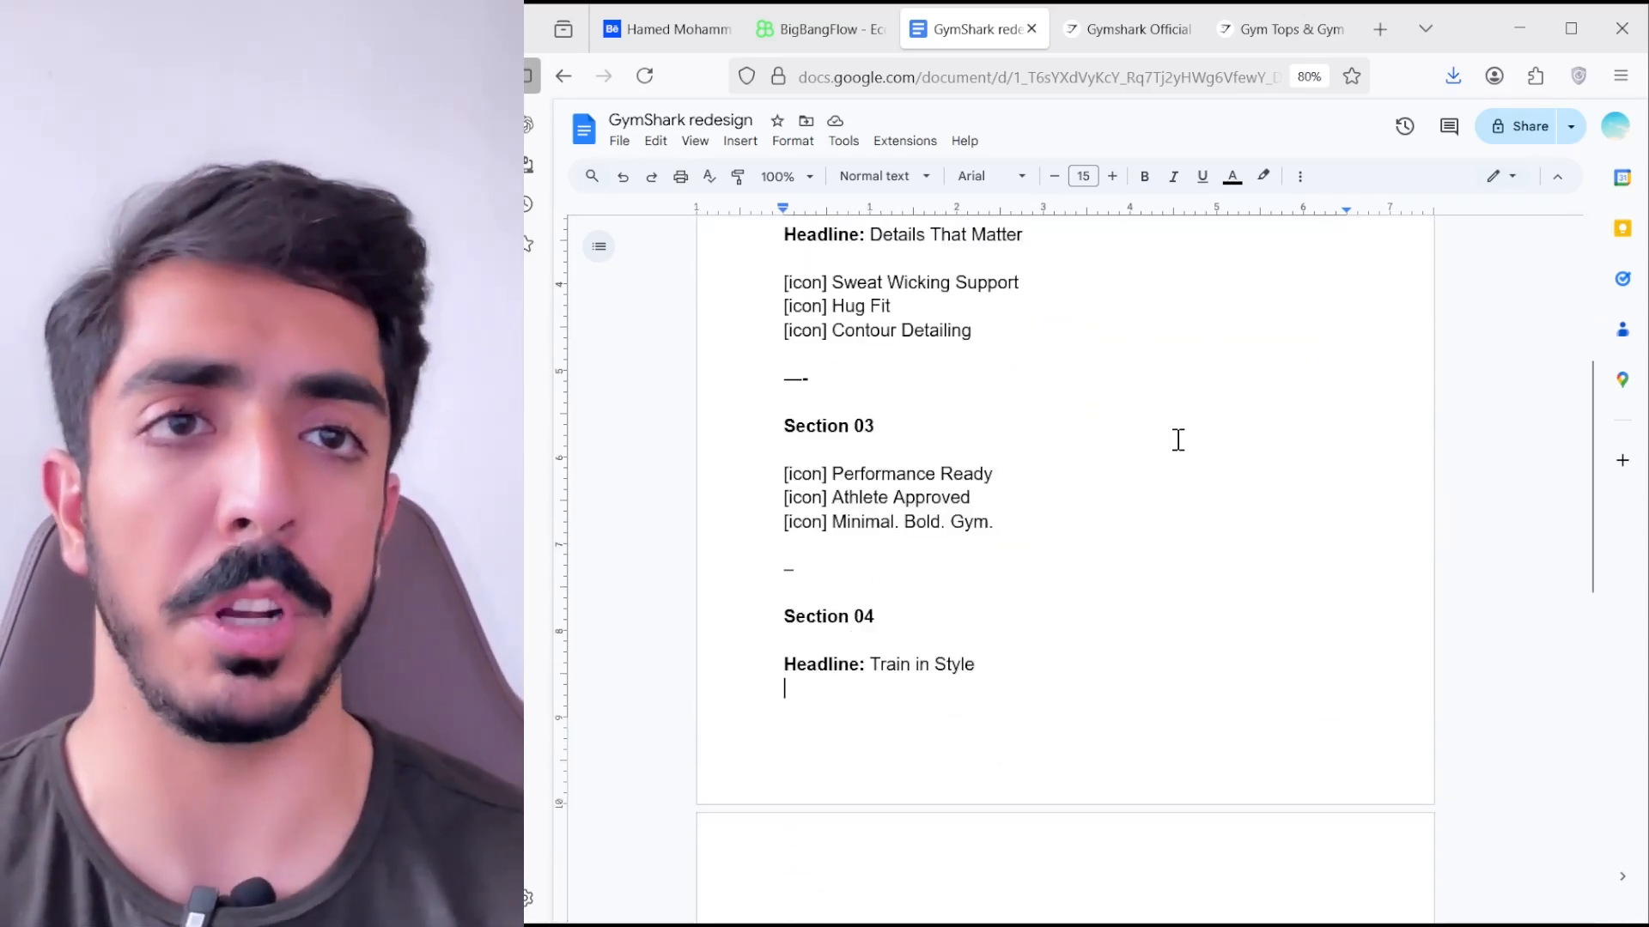
{"action": "scroll", "coordinate": [1156, 442], "scroll_direction": "up", "scroll_amount": 2}
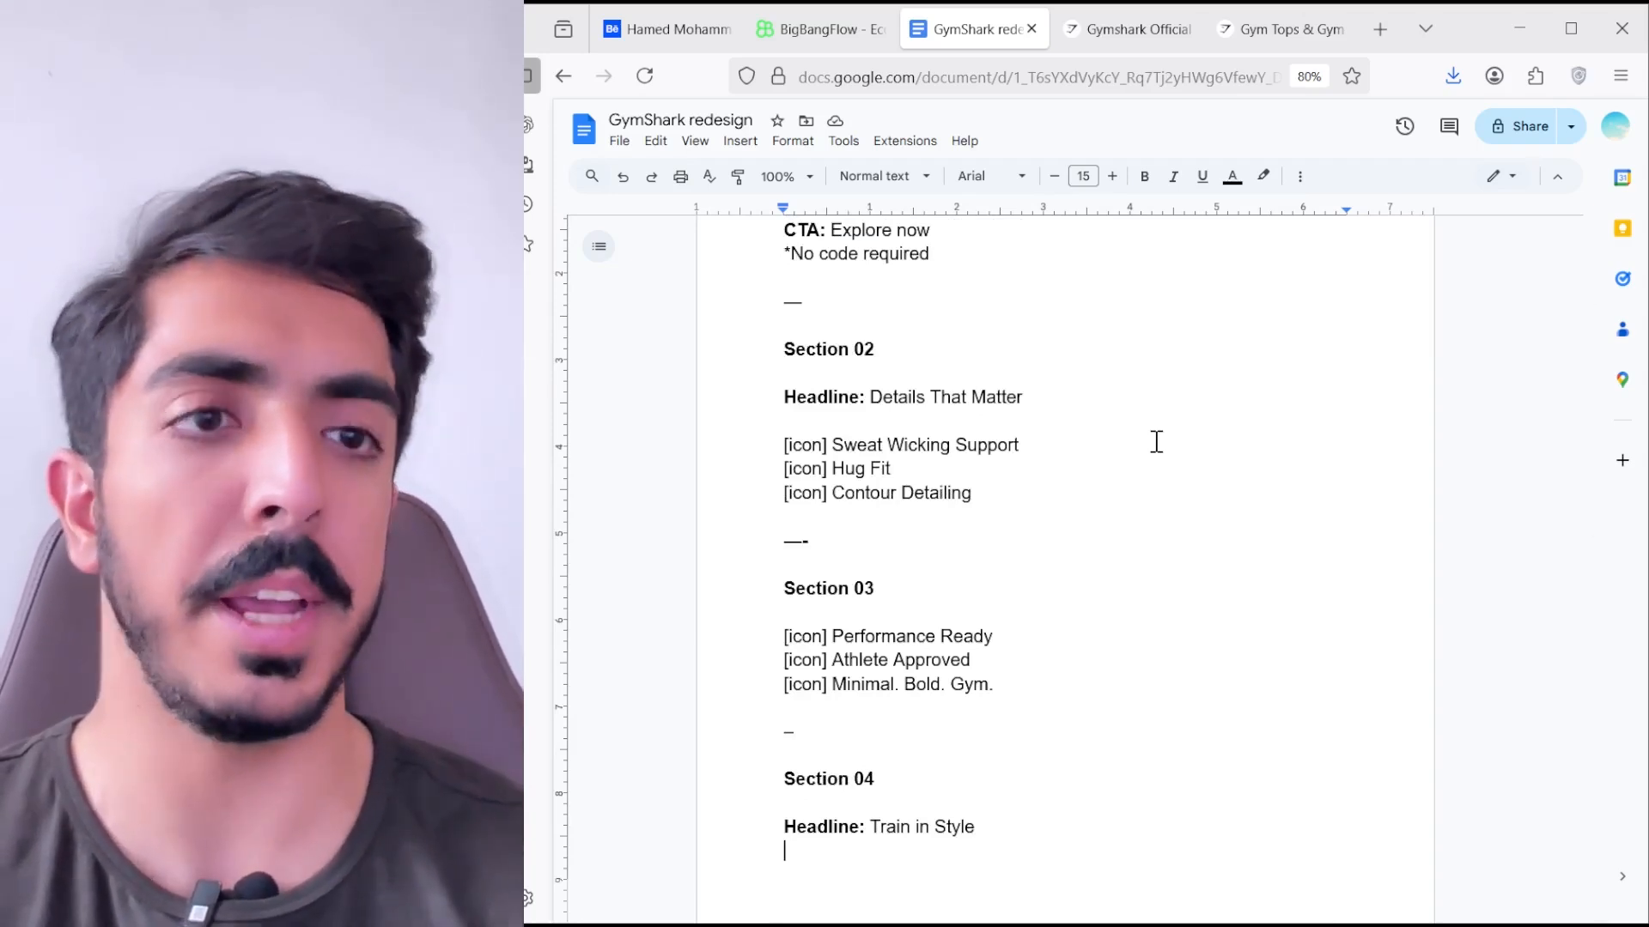
{"action": "scroll", "coordinate": [1156, 441], "scroll_direction": "down", "scroll_amount": 5}
{"action": "scroll", "coordinate": [1050, 440], "scroll_direction": "down", "scroll_amount": 2}
{"action": "key", "text": "ctrl+f"}
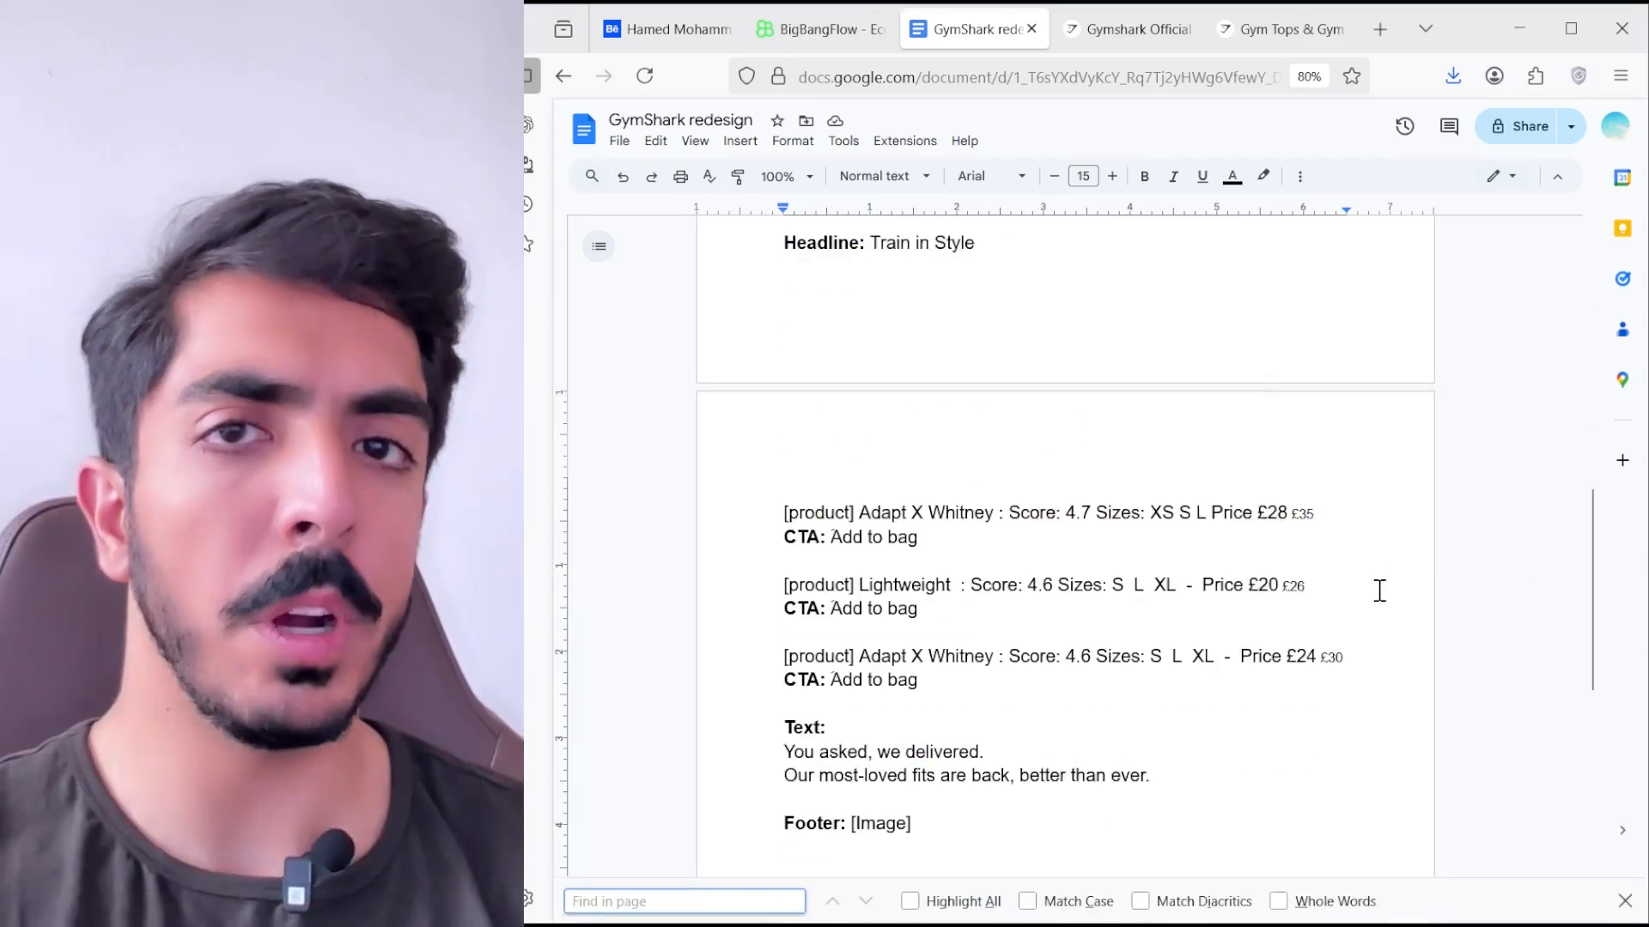
{"action": "left_click", "coordinate": [1624, 902]}
- Import the model photo and Gymshark logo from the Section 01 folder onto the Figma canvas beside Frame 1
{"action": "left_click", "coordinate": [979, 925]}
{"action": "left_click", "coordinate": [852, 593]}
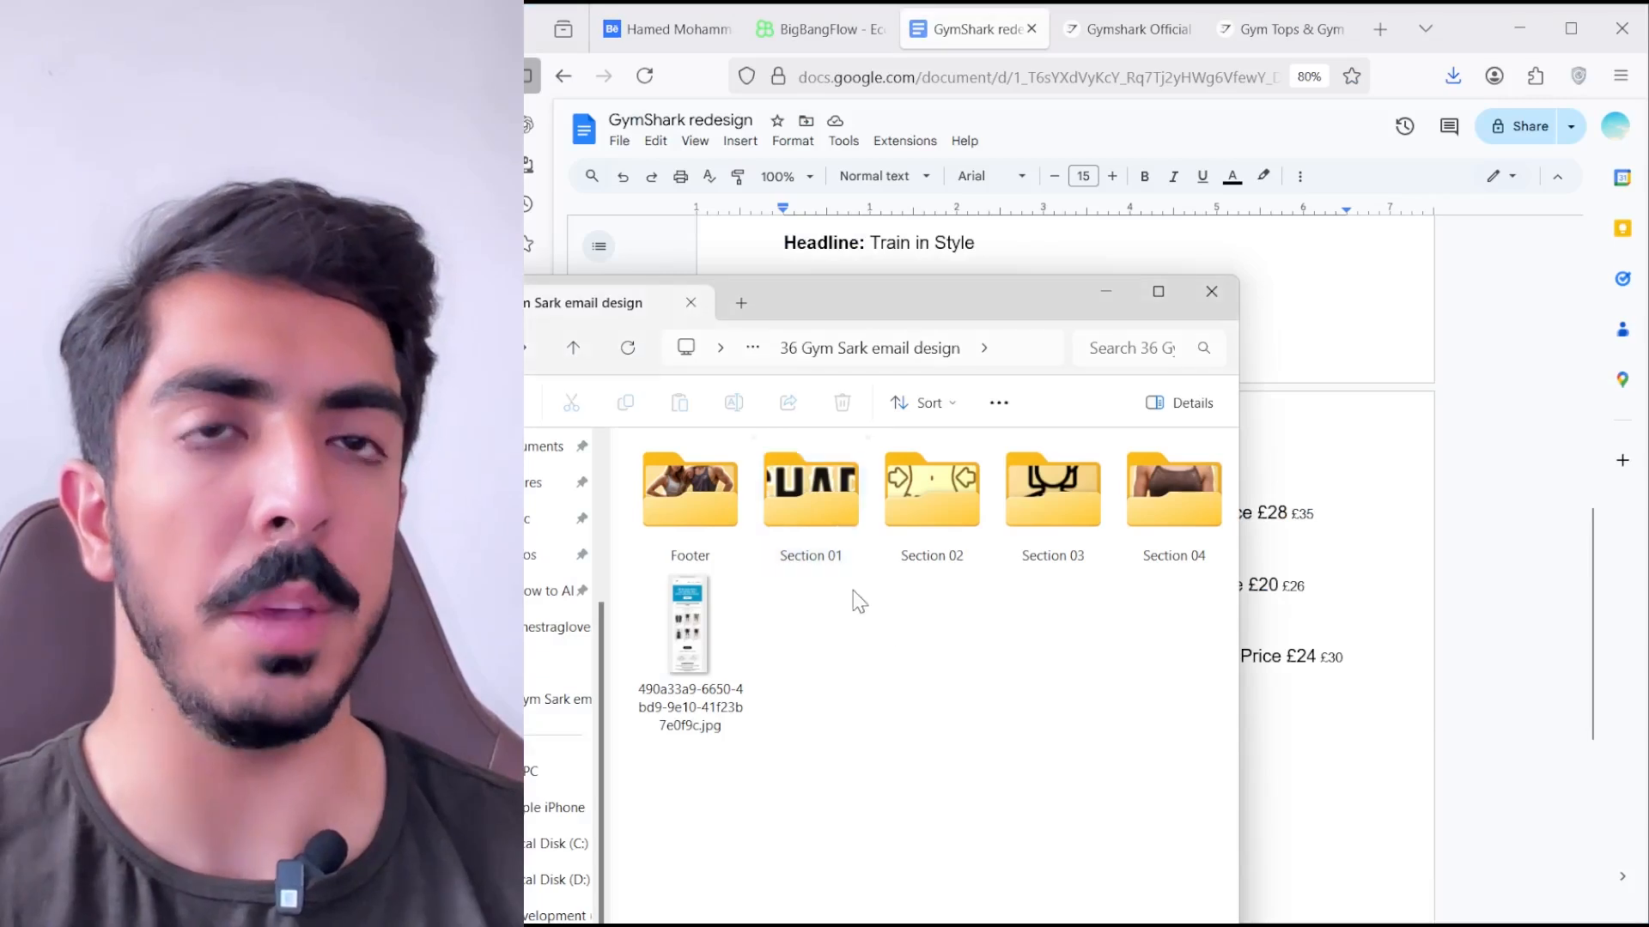
{"action": "double_click", "coordinate": [848, 526]}
{"action": "left_click_drag", "start_coordinate": [897, 296], "coordinate": [1026, 182]}
{"action": "left_click_drag", "start_coordinate": [999, 504], "coordinate": [818, 385]}
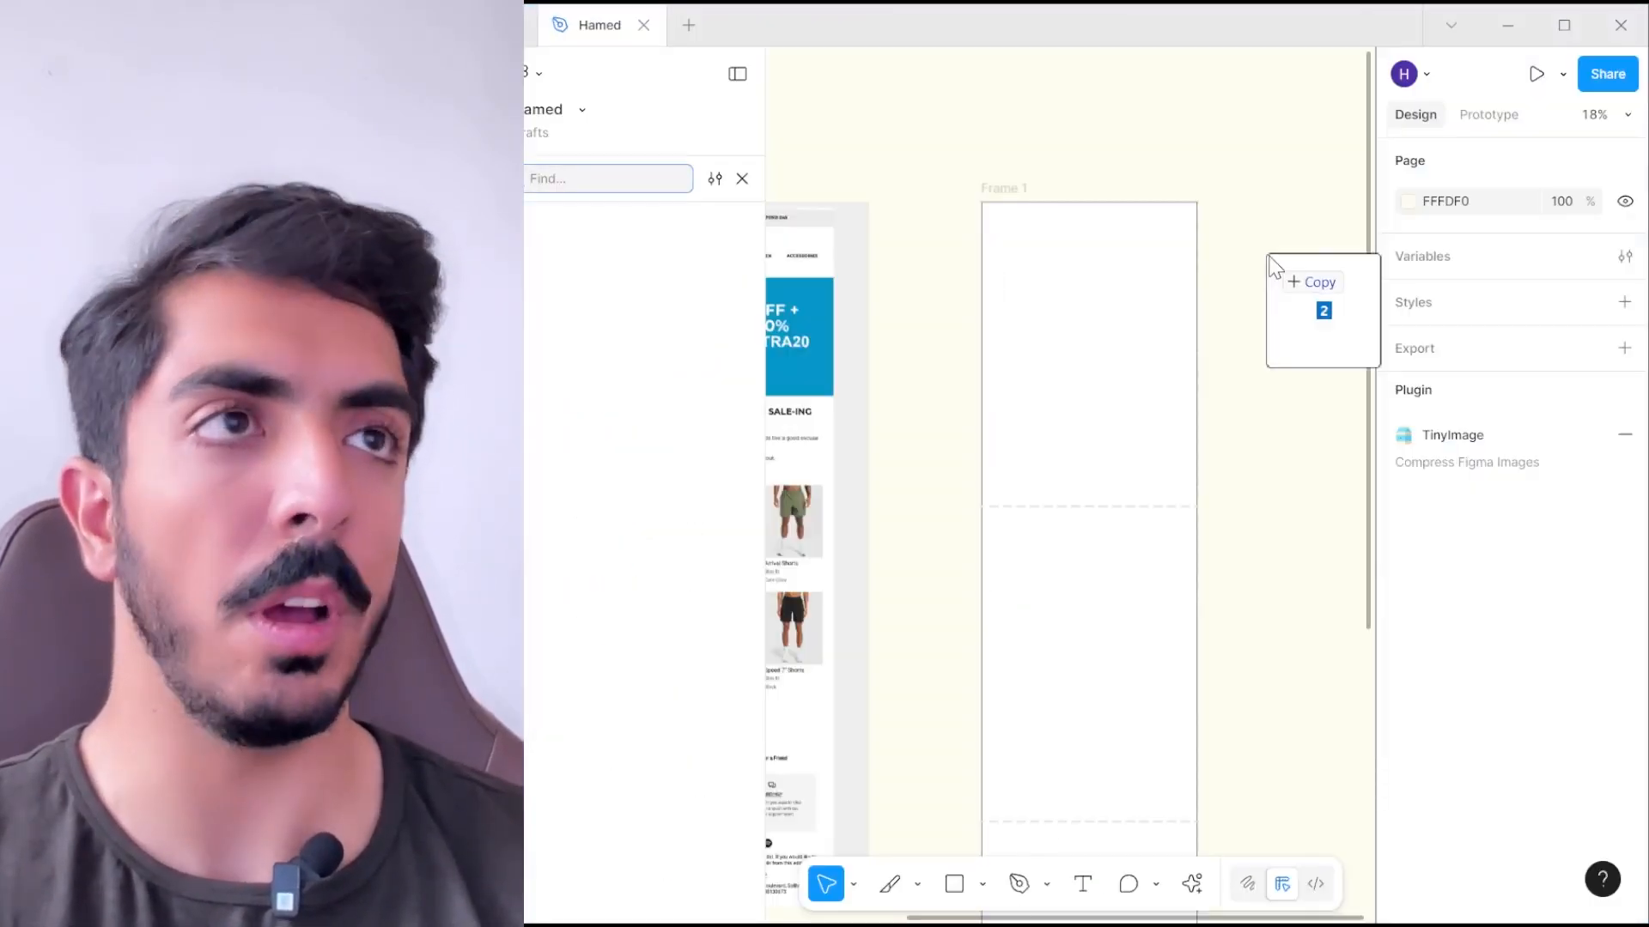
{"action": "left_click_drag", "start_coordinate": [1270, 265], "coordinate": [1280, 261]}
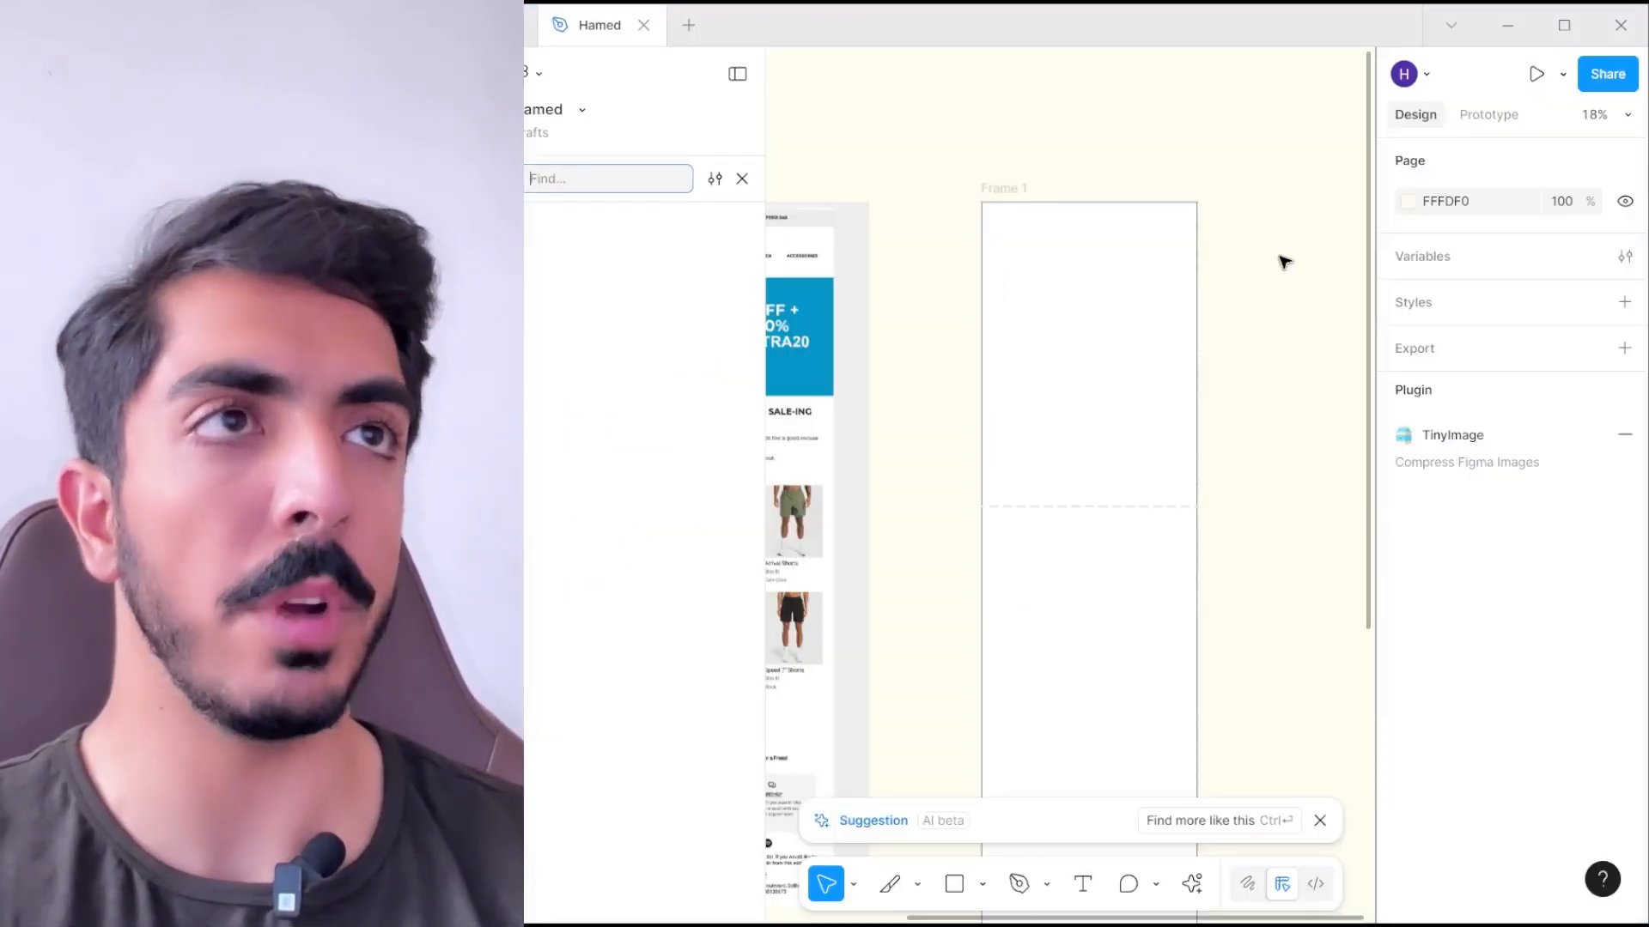
{"action": "left_click_drag", "start_coordinate": [1087, 359], "coordinate": [1208, 190]}
{"action": "scroll", "coordinate": [1172, 283], "scroll_direction": "up", "scroll_amount": 1}
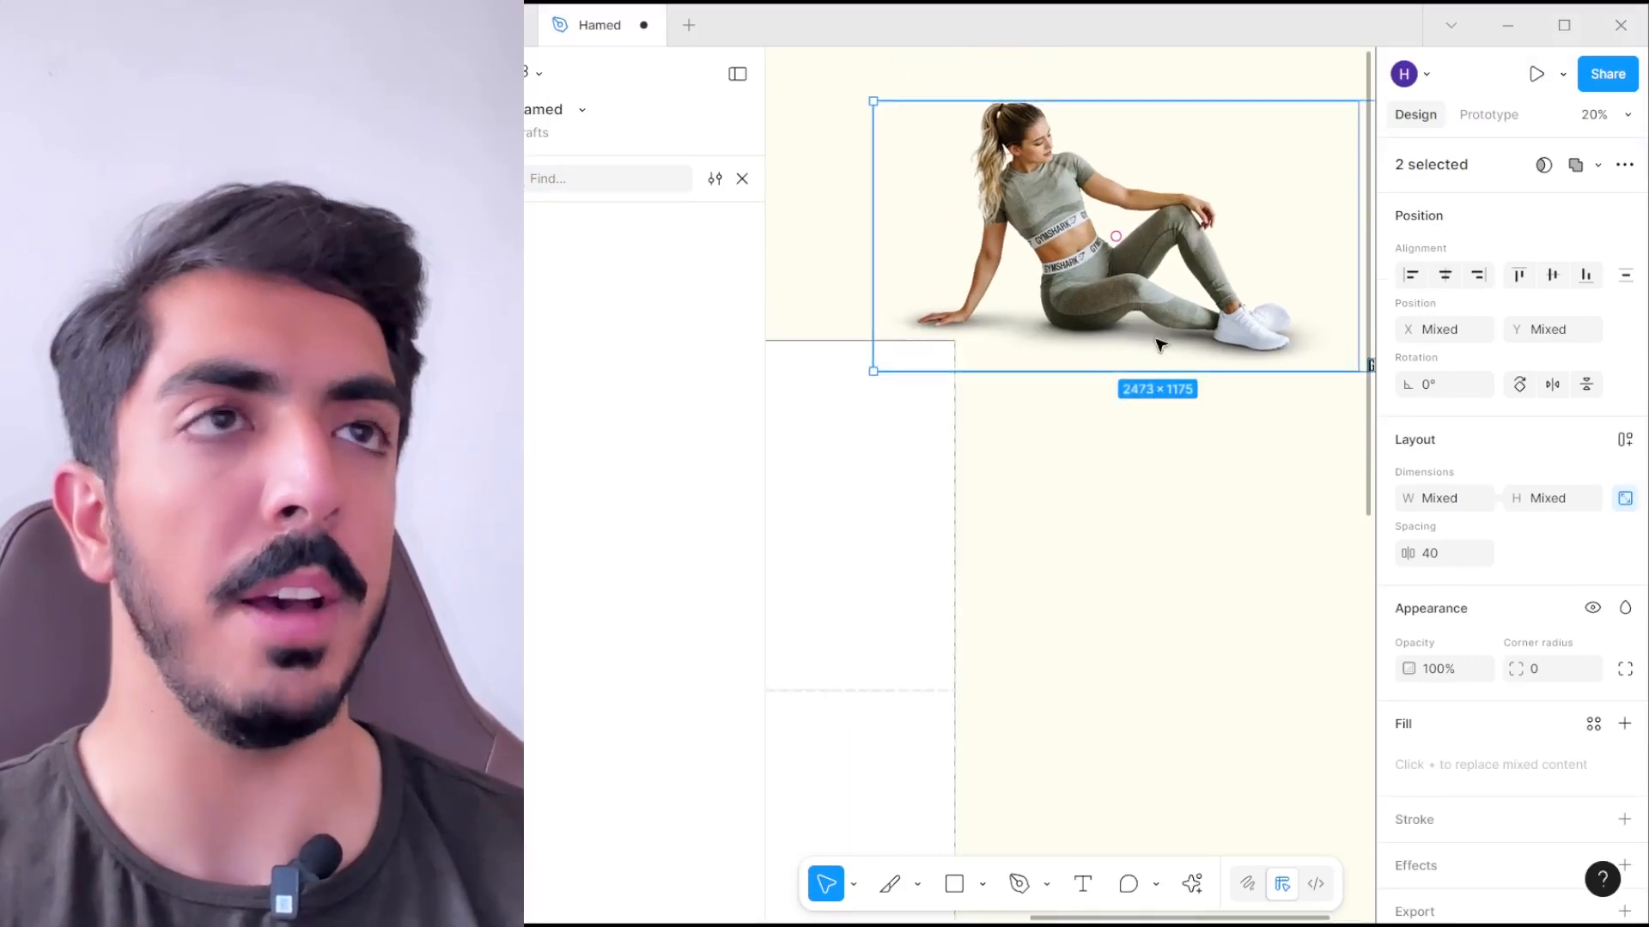
- Move the model photo away from the logo to about X 4319, Y 1995 on the canvas
{"action": "left_click", "coordinate": [1155, 408]}
{"action": "scroll", "coordinate": [1116, 378], "scroll_direction": "right", "scroll_amount": 1}
{"action": "scroll", "coordinate": [1028, 228], "scroll_direction": "down", "scroll_amount": 1}
{"action": "left_click_drag", "start_coordinate": [1028, 228], "coordinate": [1153, 566]}
{"action": "scroll", "coordinate": [1146, 515], "scroll_direction": "up", "scroll_amount": 2}
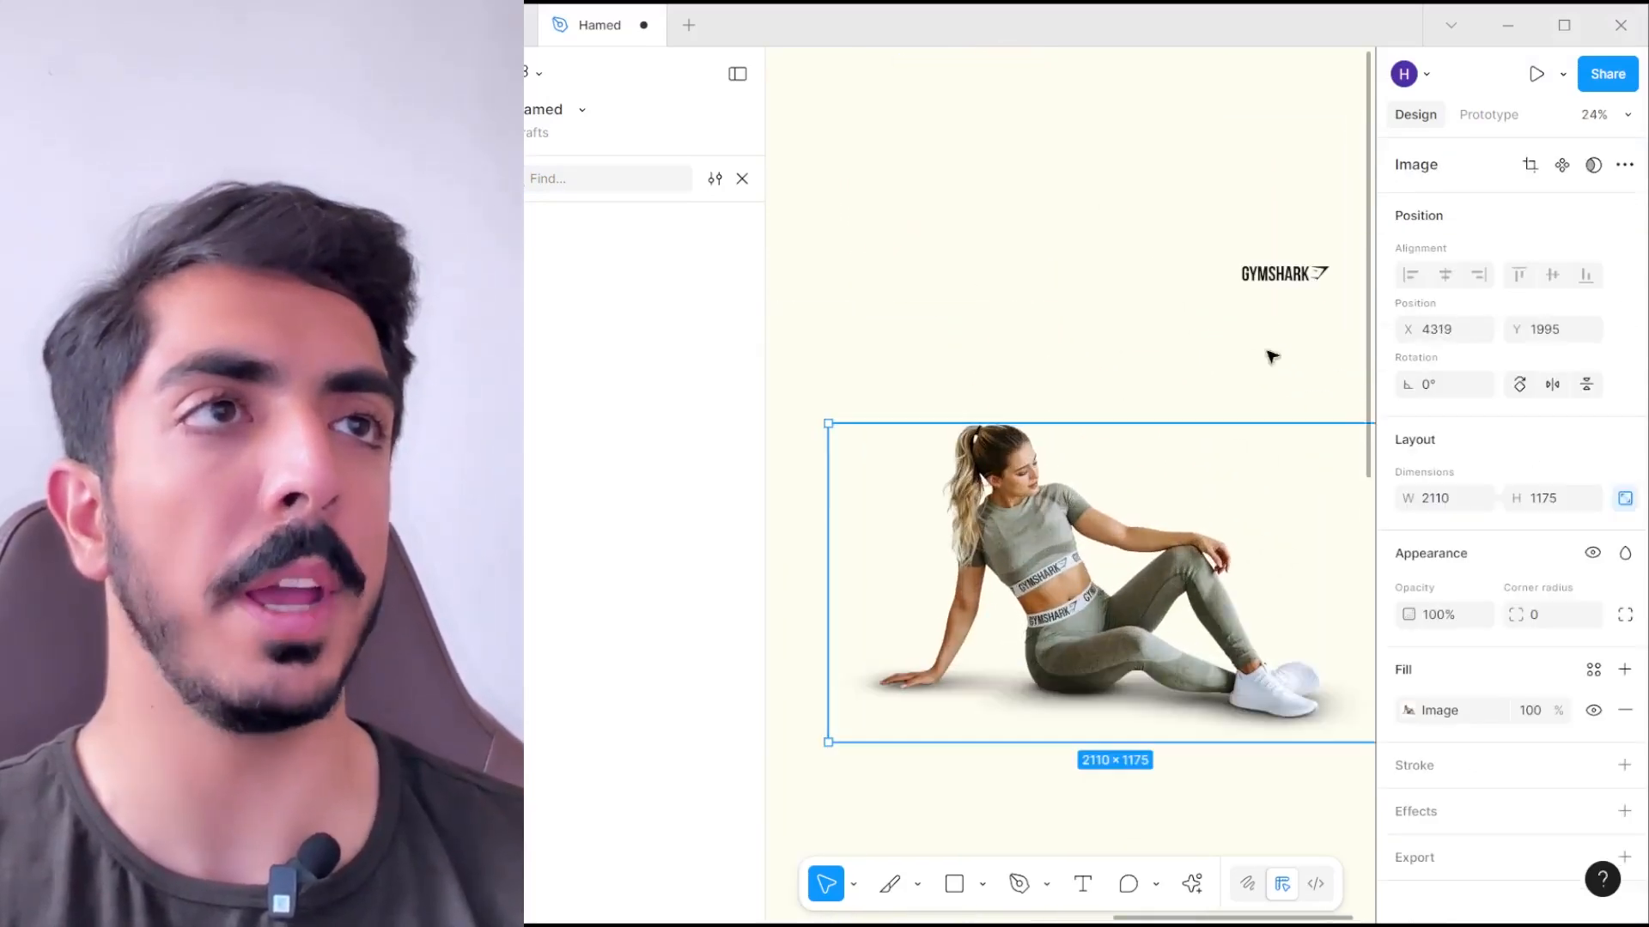
- Place the Gymshark logo inside Frame 1 at about Y 197 and centre it horizontally
{"action": "scroll", "coordinate": [1280, 344], "scroll_direction": "left", "scroll_amount": 1}
{"action": "left_click_drag", "start_coordinate": [1335, 269], "coordinate": [934, 322]}
{"action": "left_click_drag", "start_coordinate": [934, 322], "coordinate": [901, 298]}
{"action": "key", "text": "shift+backslash"}
{"action": "scroll", "coordinate": [907, 306], "scroll_direction": "up", "scroll_amount": 3}
{"action": "scroll", "coordinate": [997, 402], "scroll_direction": "up", "scroll_amount": 3}
{"action": "left_click", "coordinate": [1430, 289]}
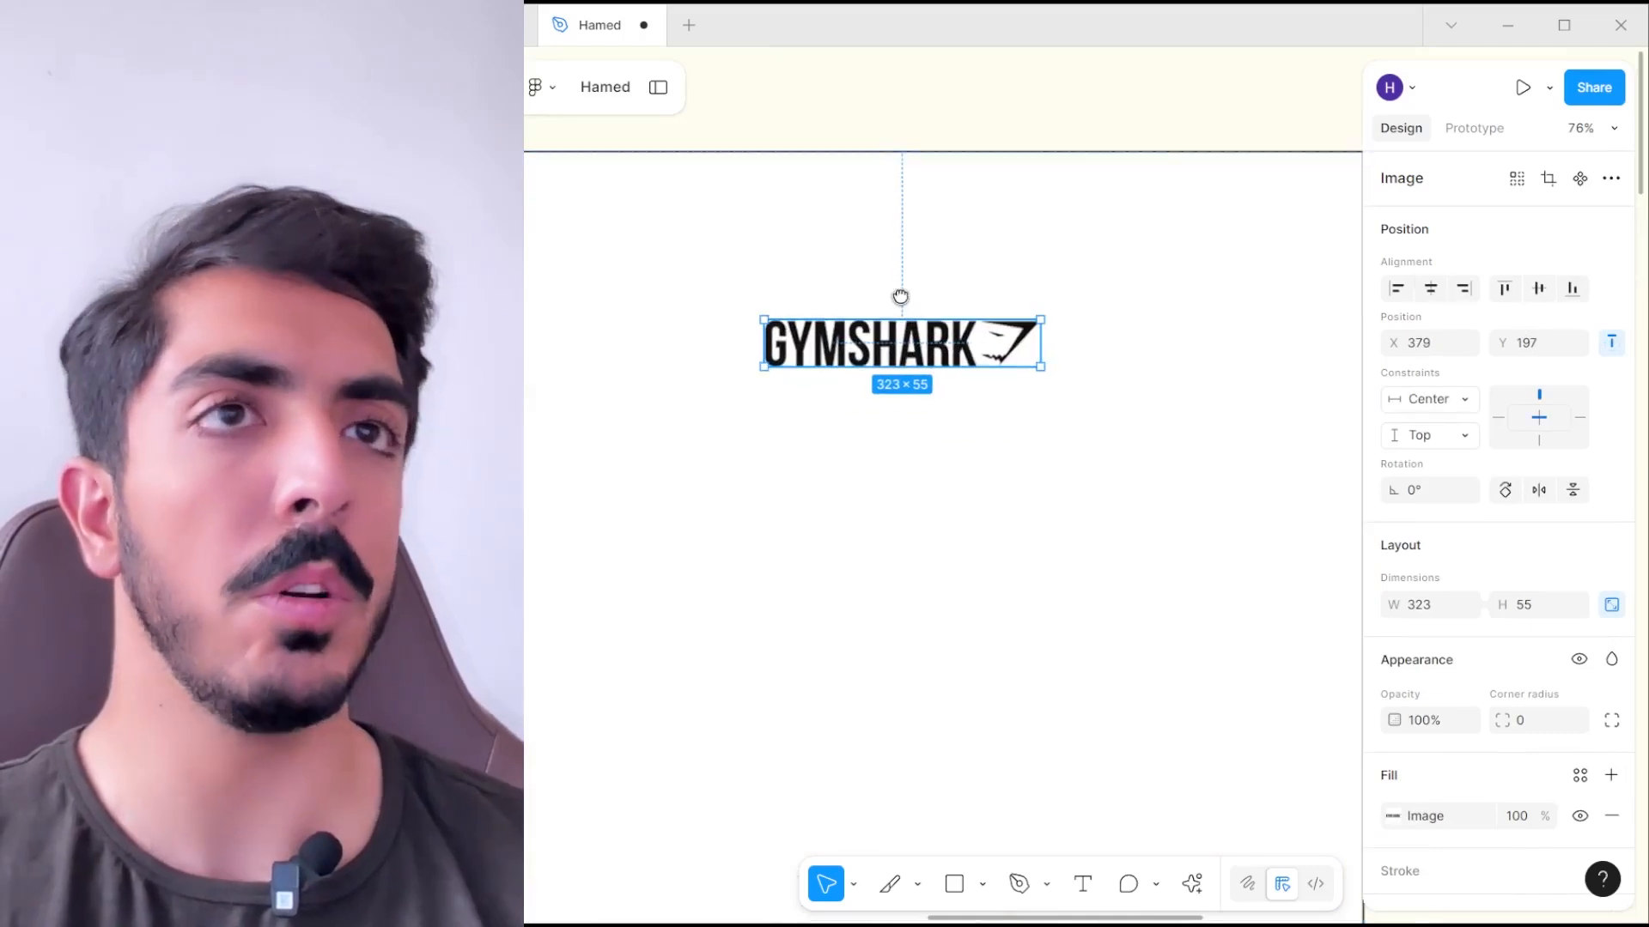
- Raise the Gymshark logo to about Y 79, near the upper edge of Frame 1
{"action": "scroll", "coordinate": [919, 343], "scroll_direction": "down", "scroll_amount": 3}
{"action": "scroll", "coordinate": [928, 357], "scroll_direction": "up", "scroll_amount": 2}
{"action": "left_click_drag", "start_coordinate": [931, 356], "coordinate": [974, 271]}
{"action": "scroll", "coordinate": [979, 331], "scroll_direction": "down", "scroll_amount": 2}
{"action": "scroll", "coordinate": [973, 343], "scroll_direction": "up", "scroll_amount": 1}
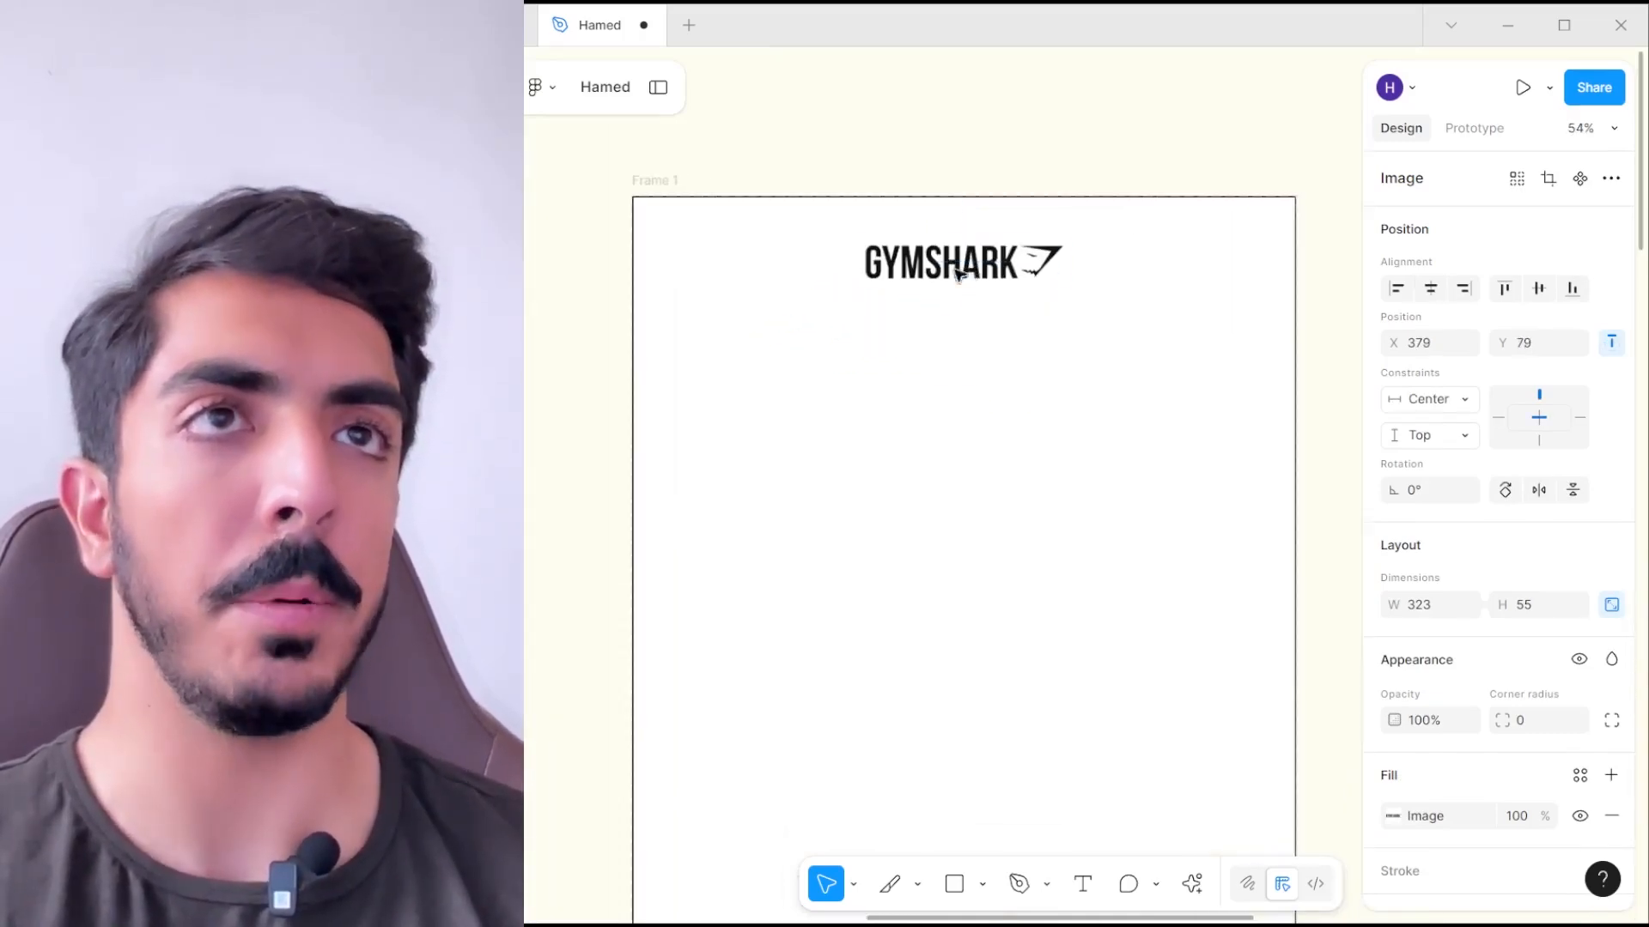
{"action": "scroll", "coordinate": [950, 294], "scroll_direction": "down", "scroll_amount": 3}
- Draw a rectangle about 948 × 1198 below the logo in Frame 1 and give it a corner radius of 40
{"action": "left_click_drag", "start_coordinate": [1049, 348], "coordinate": [931, 220]}
{"action": "left_click_drag", "start_coordinate": [1303, 577], "coordinate": [1159, 571]}
{"action": "left_click", "coordinate": [1160, 571]}
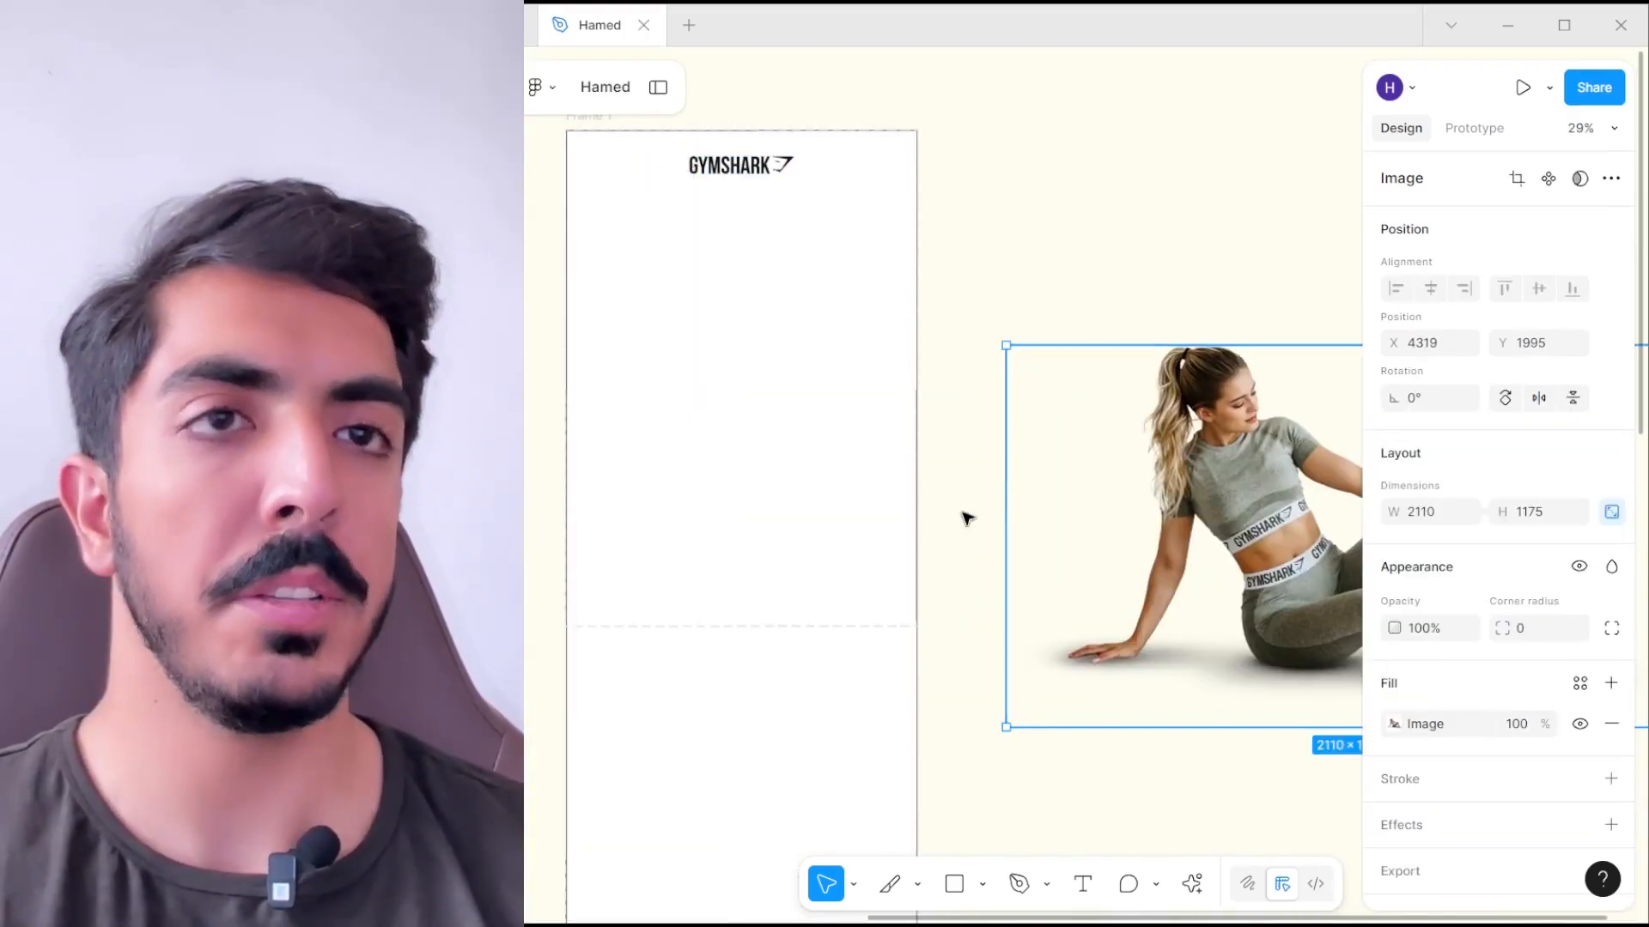
{"action": "left_click_drag", "start_coordinate": [968, 518], "coordinate": [1129, 539]}
{"action": "left_click", "coordinate": [1130, 277]}
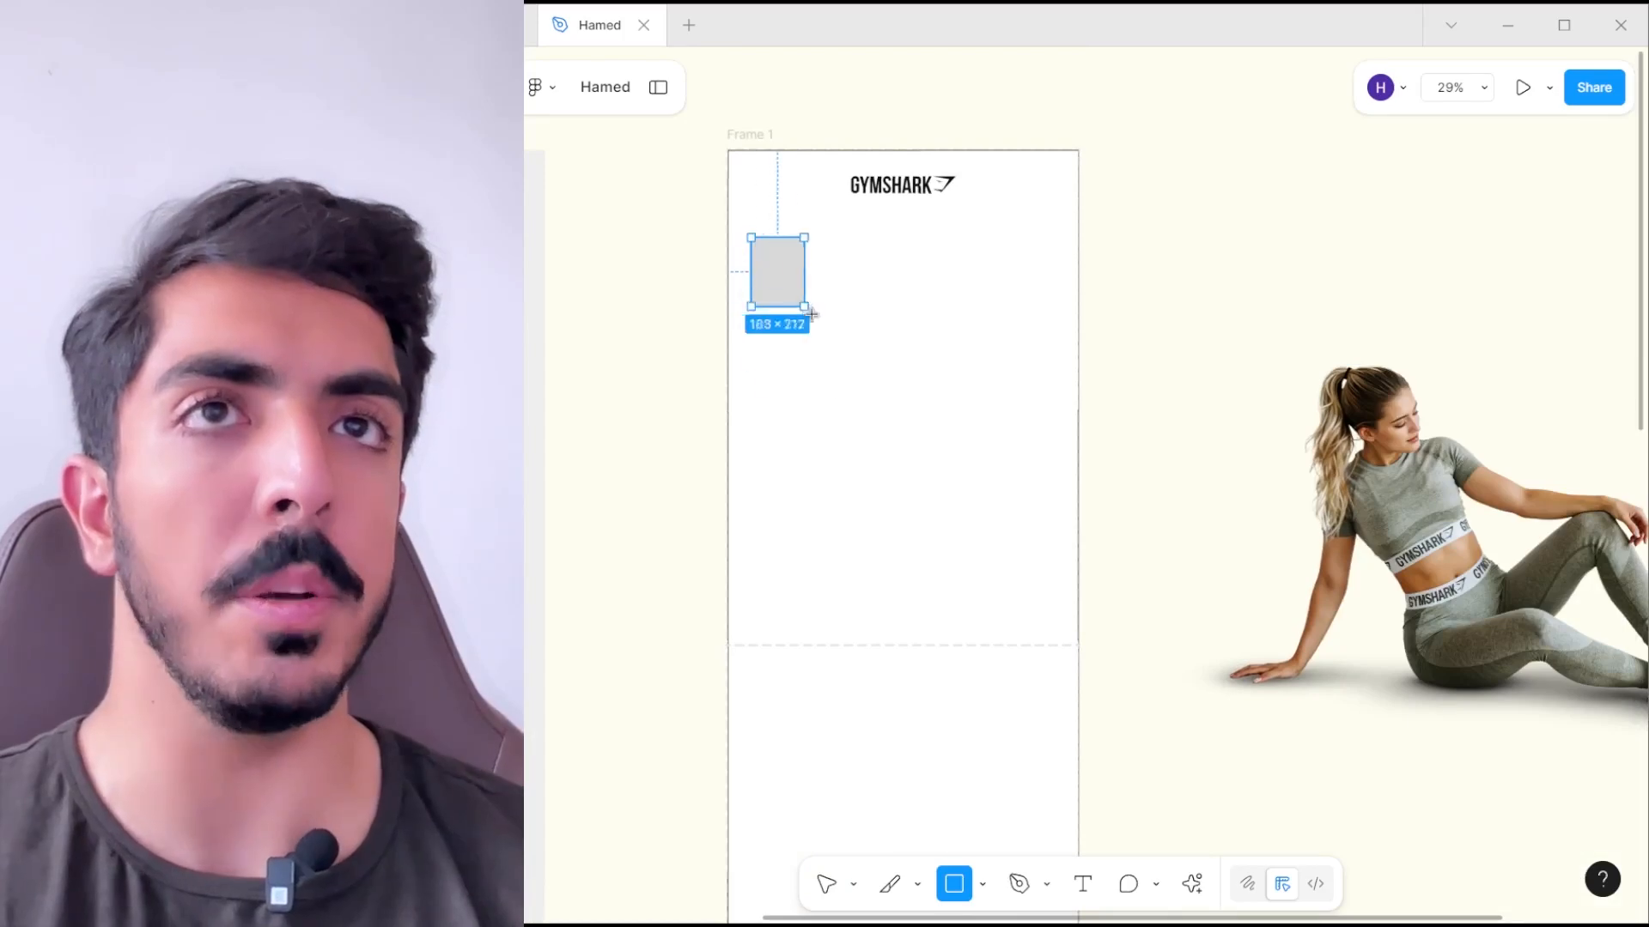
{"action": "mouse_move", "coordinate": [812, 314]}
{"action": "left_mouse_down"}
{"action": "mouse_move", "coordinate": [1041, 573]}
{"action": "mouse_move", "coordinate": [1061, 627]}
{"action": "left_mouse_up"}
{"action": "scroll", "coordinate": [988, 247], "scroll_direction": "up", "scroll_amount": 3}
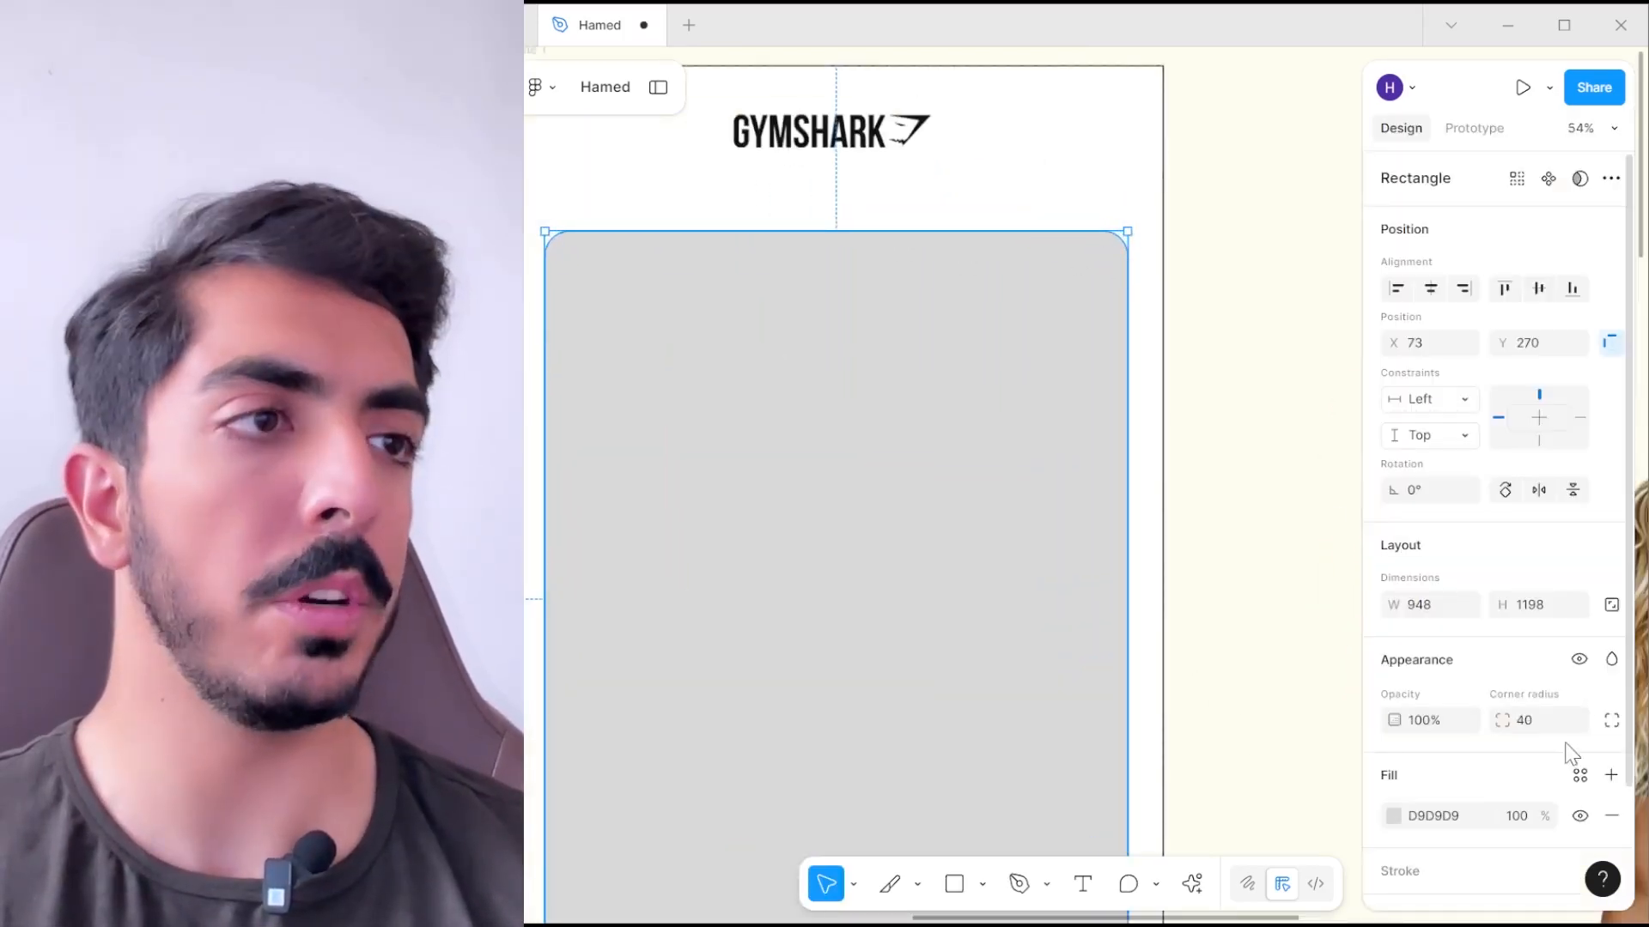
- Centre the rounded rectangle horizontally in Frame 1 and widen it symmetrically to about 974
{"action": "scroll", "coordinate": [1174, 395], "scroll_direction": "down", "scroll_amount": 3}
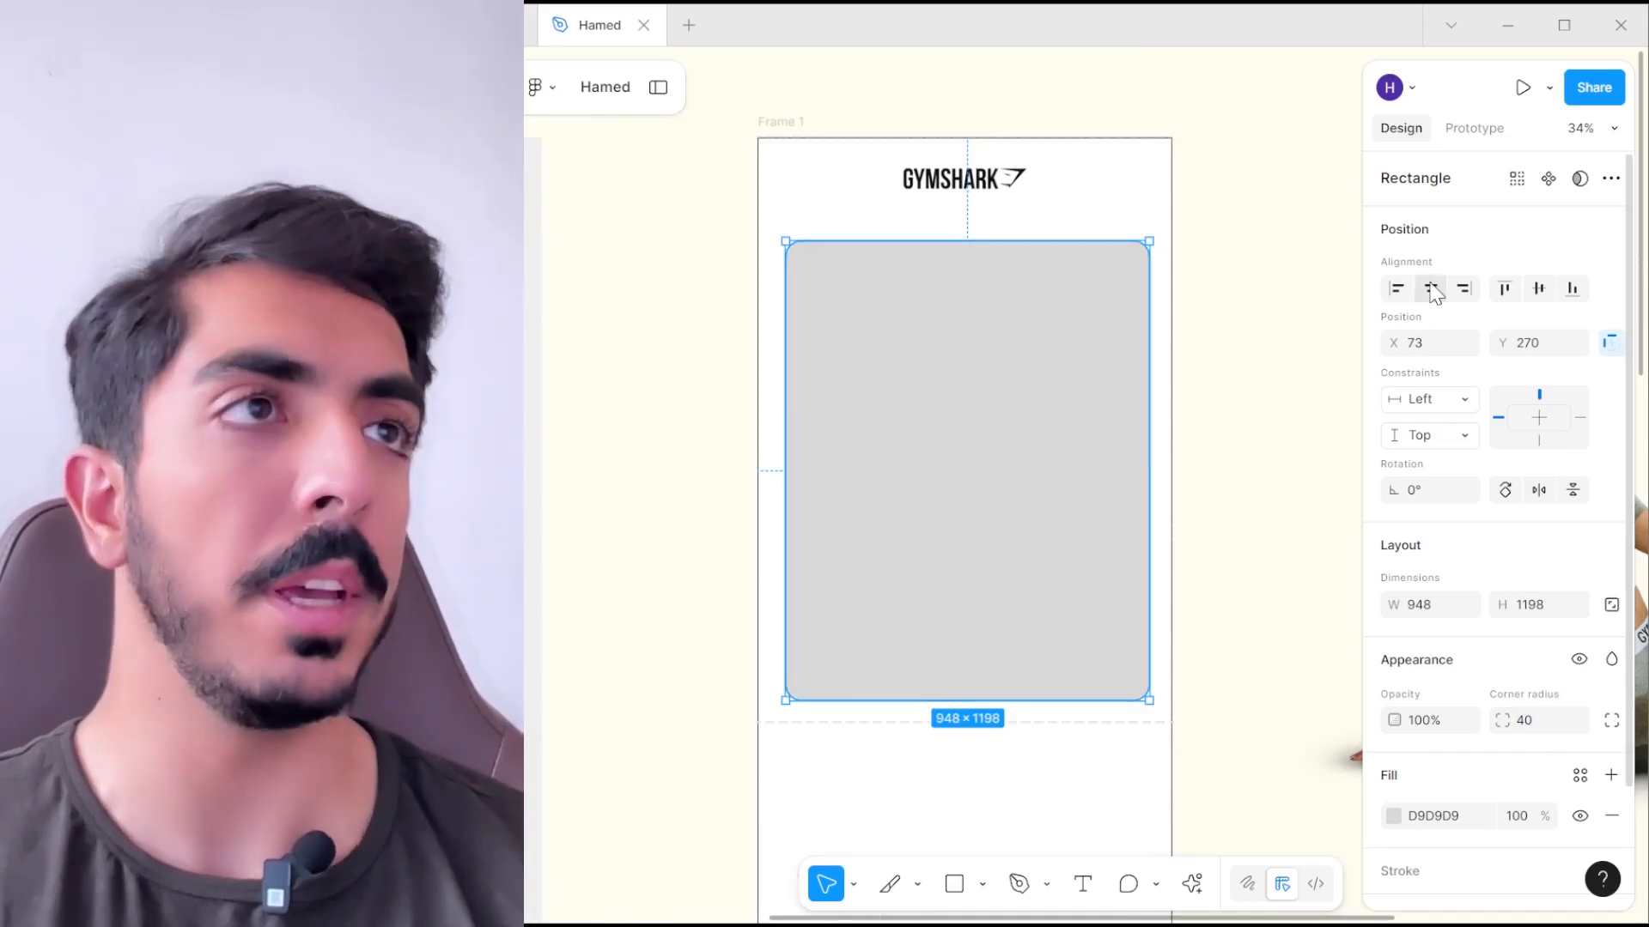
{"action": "left_click", "coordinate": [1430, 289]}
{"action": "left_click_drag", "start_coordinate": [1200, 356], "coordinate": [1052, 310]}
{"action": "scroll", "coordinate": [1097, 320], "scroll_direction": "up", "scroll_amount": 2}
{"action": "left_click", "coordinate": [1189, 327]}
{"action": "left_click_drag", "start_coordinate": [1189, 327], "coordinate": [1160, 348]}
- Fill the rounded rectangle with the theme colour E4DBC8 from the GymShark redesign document
{"action": "left_click", "coordinate": [1119, 383]}
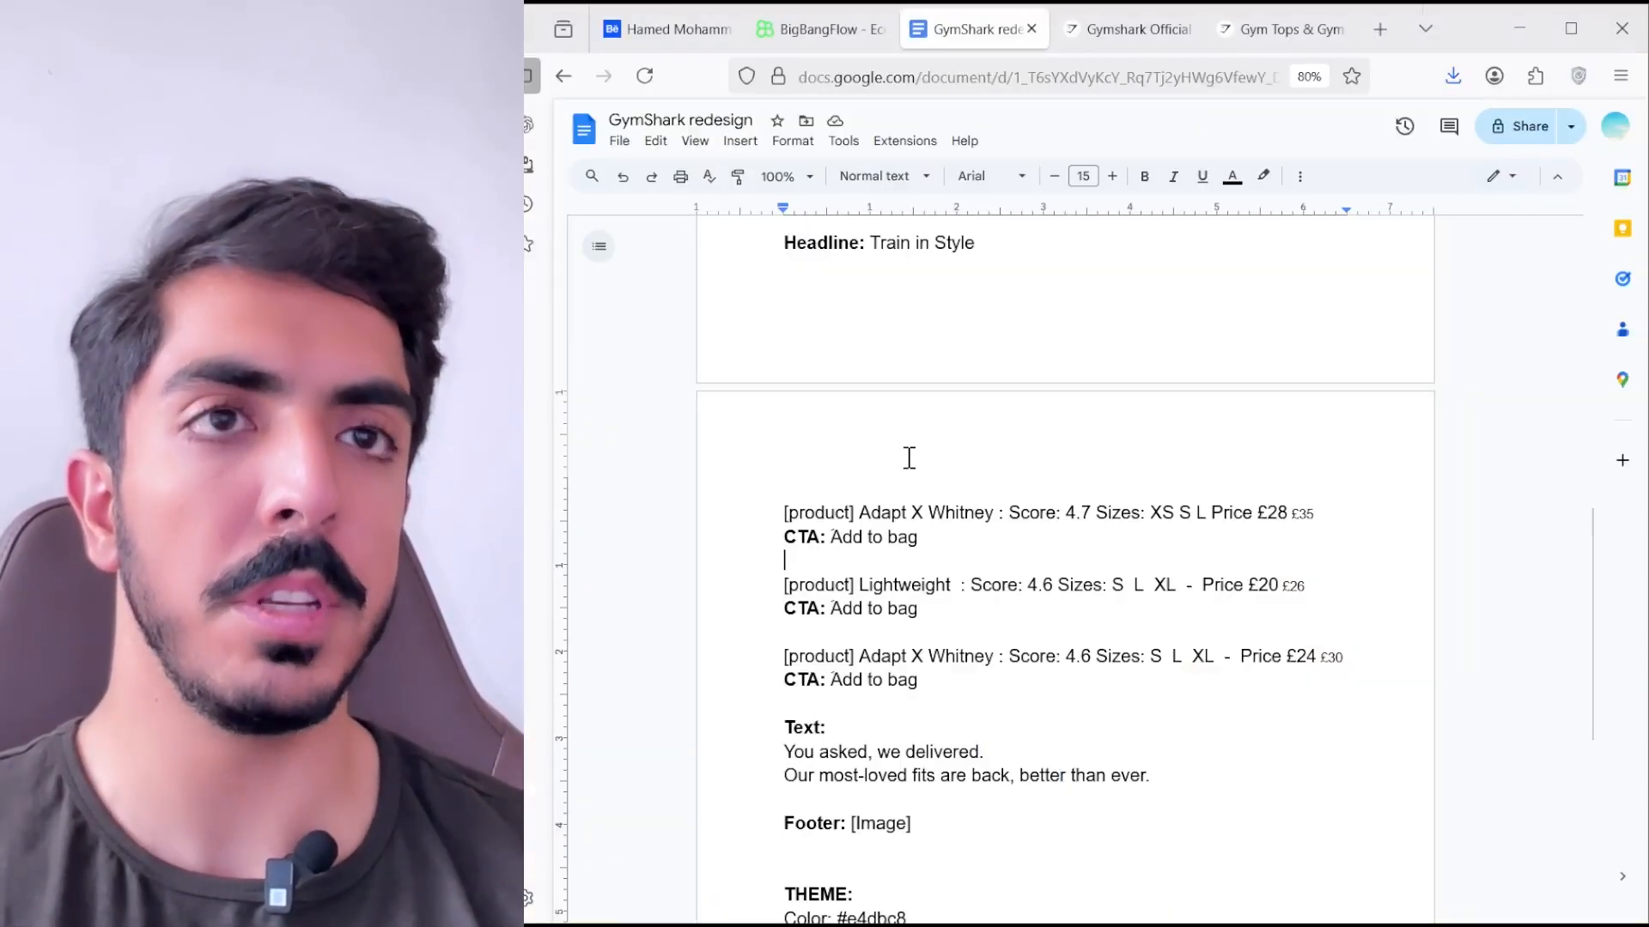
{"action": "scroll", "coordinate": [905, 456], "scroll_direction": "up", "scroll_amount": 10}
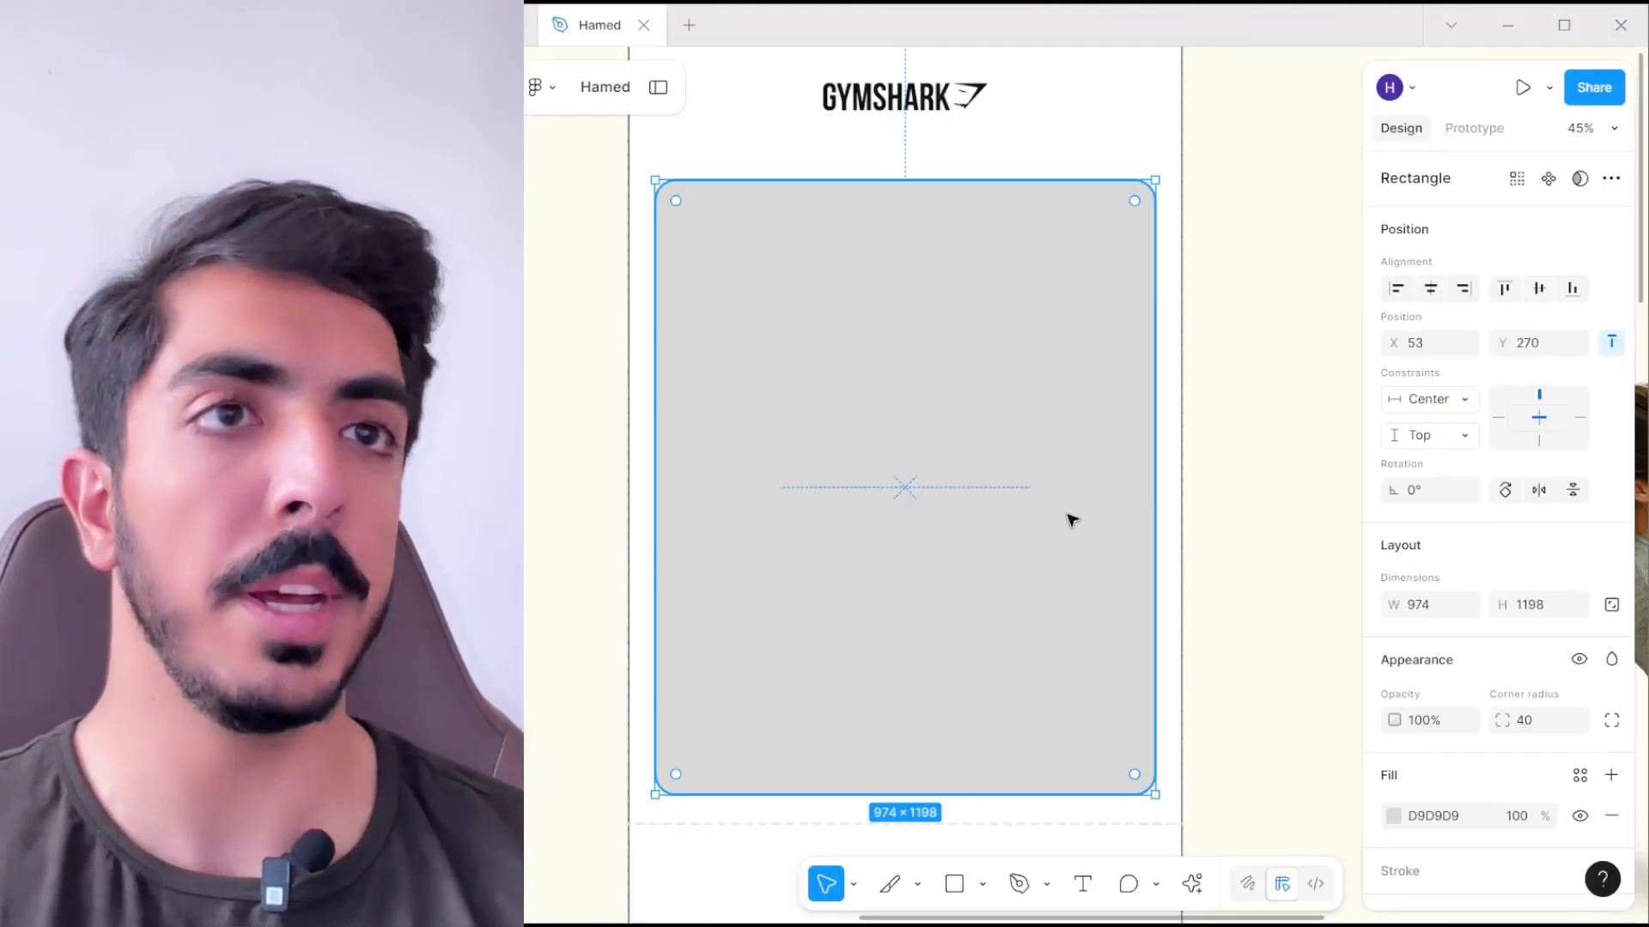
{"action": "left_click", "coordinate": [1458, 817]}
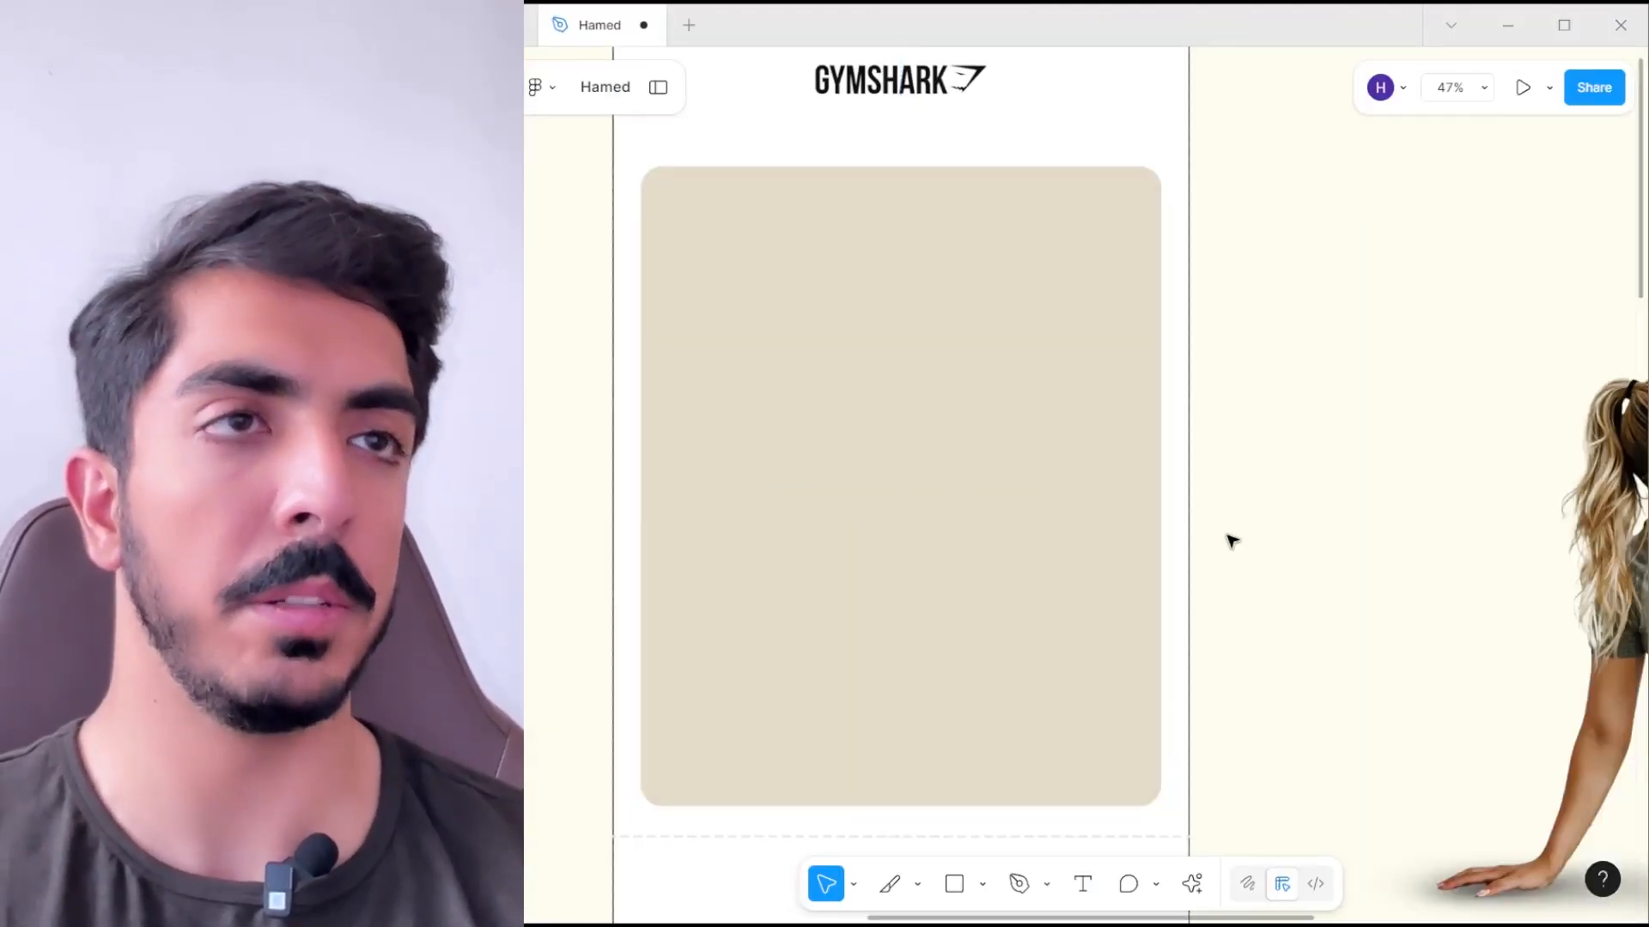
{"action": "scroll", "coordinate": [1196, 441], "scroll_direction": "down", "scroll_amount": 5}
{"action": "scroll", "coordinate": [1035, 369], "scroll_direction": "left", "scroll_amount": 2}
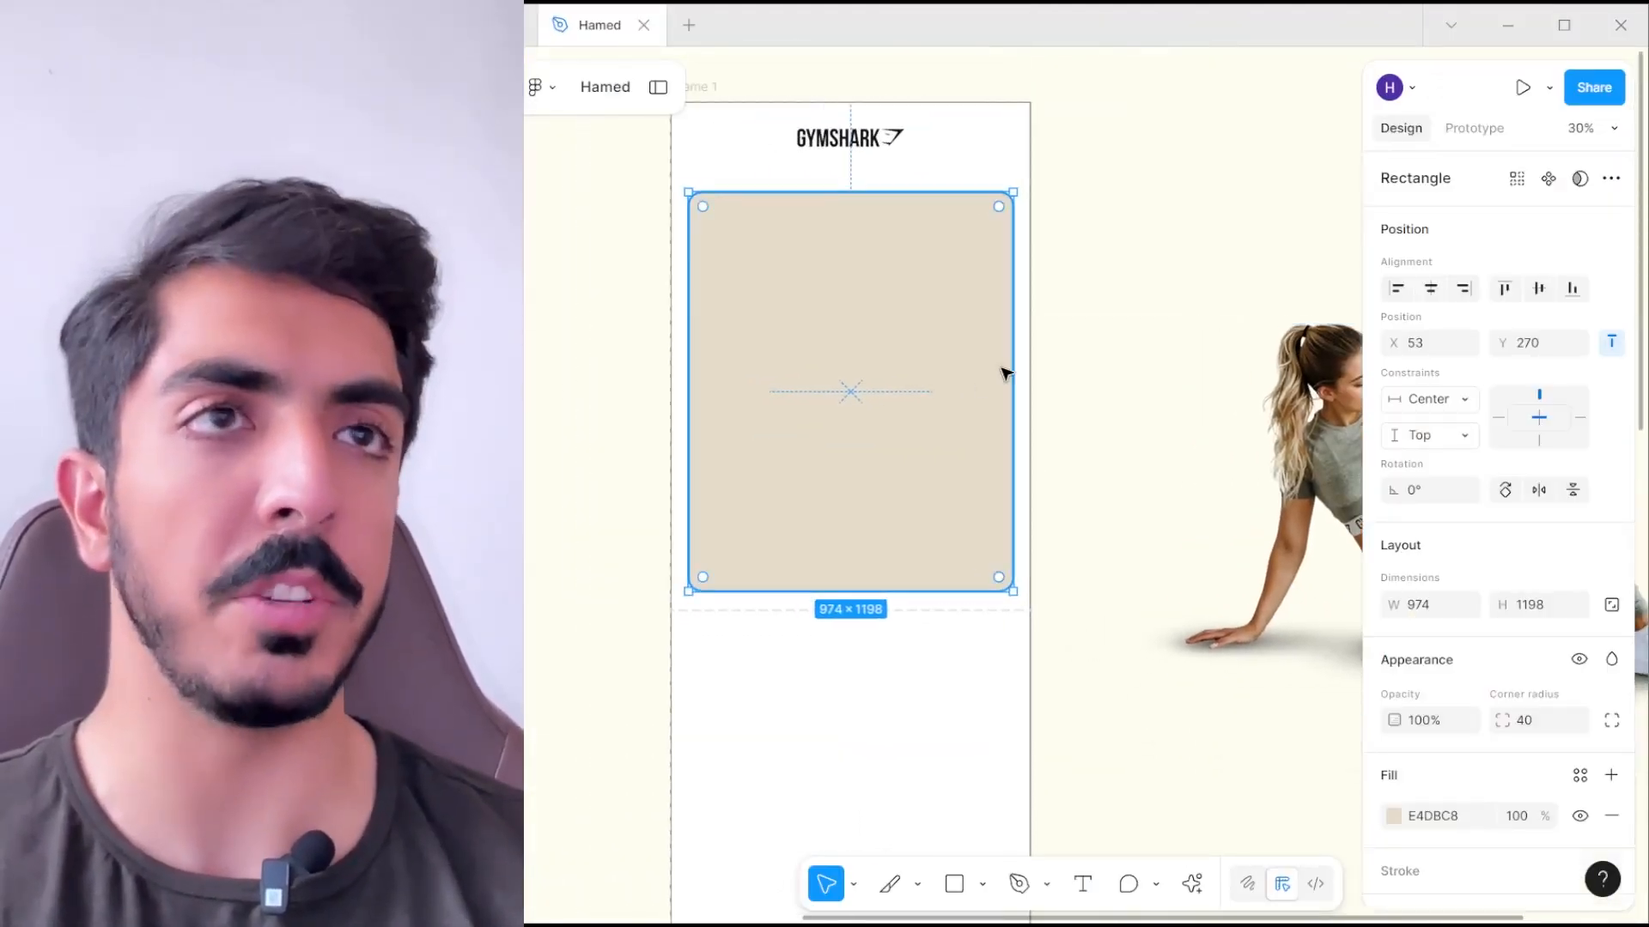
- Move the model photo into Frame 1 over the beige rectangle, at about X -428, Y 497
{"action": "left_click", "coordinate": [1203, 387]}
{"action": "left_click_drag", "start_coordinate": [1204, 387], "coordinate": [988, 338]}
{"action": "left_click_drag", "start_coordinate": [1257, 468], "coordinate": [670, 395]}
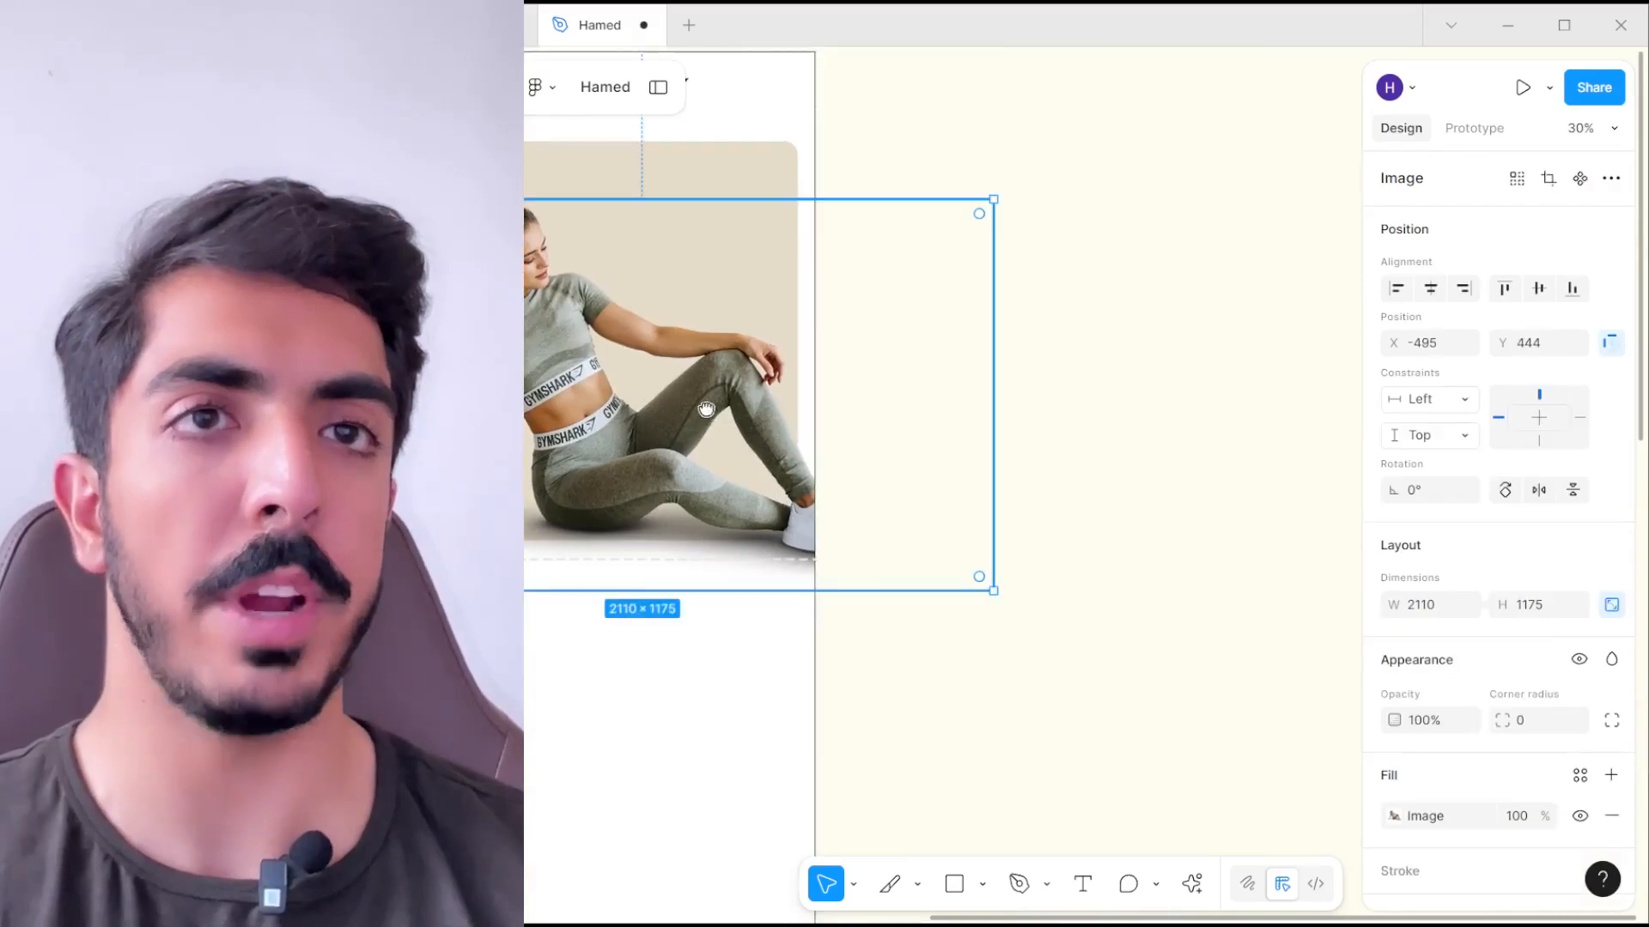
{"action": "scroll", "coordinate": [936, 386], "scroll_direction": "up", "scroll_amount": 3}
{"action": "left_click_drag", "start_coordinate": [925, 386], "coordinate": [926, 396]}
{"action": "left_click_drag", "start_coordinate": [926, 396], "coordinate": [959, 480]}
{"action": "scroll", "coordinate": [875, 496], "scroll_direction": "down", "scroll_amount": 1}
{"action": "left_click_drag", "start_coordinate": [959, 479], "coordinate": [873, 524]}
- Extend the beige rectangle downward to about 1359 high behind the model, and reselect the model photo
{"action": "left_click", "coordinate": [893, 227]}
{"action": "left_click_drag", "start_coordinate": [888, 646], "coordinate": [888, 707]}
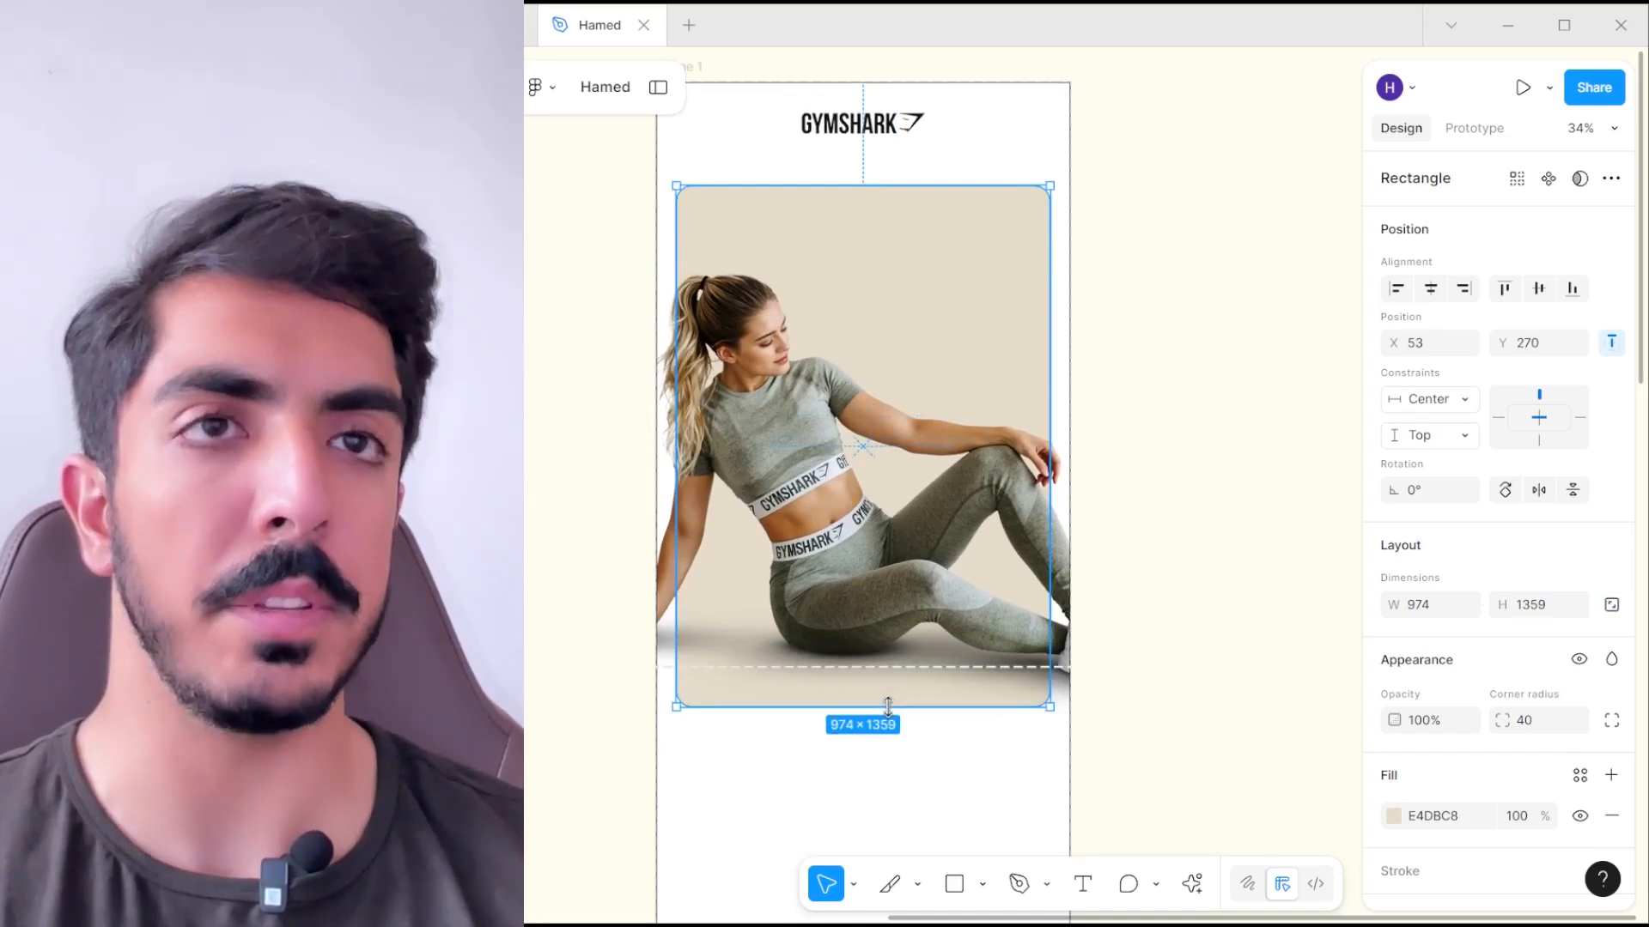
{"action": "left_click", "coordinate": [887, 317]}
{"action": "scroll", "coordinate": [1079, 309], "scroll_direction": "down", "scroll_amount": 1}
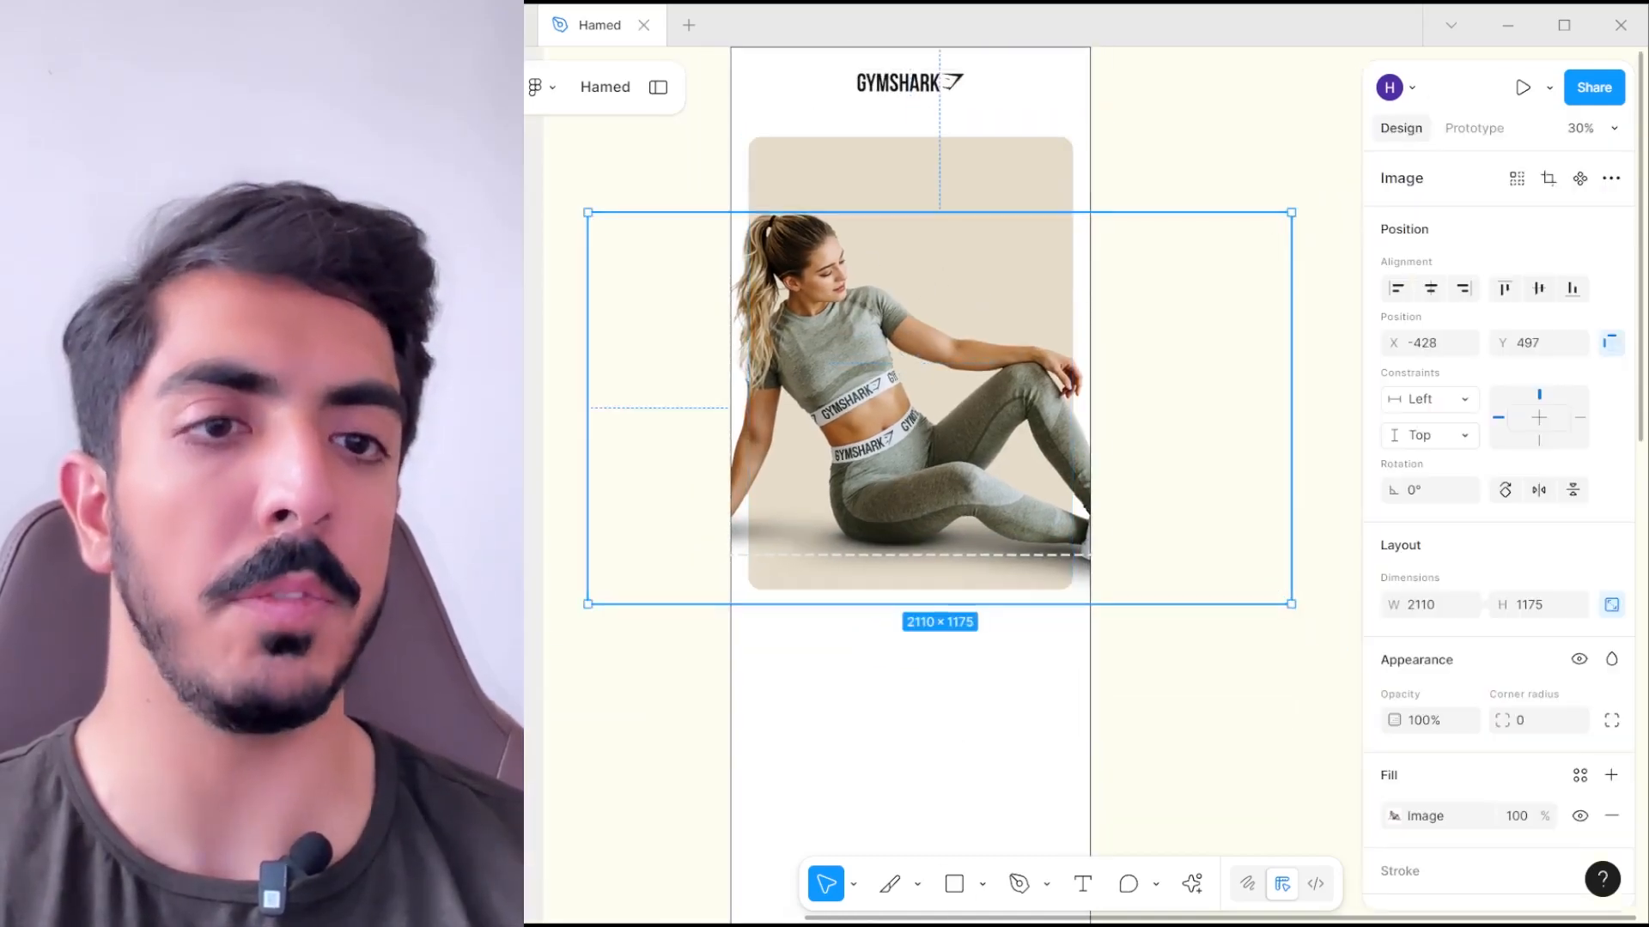
- Copy the hero headline "BEST SELLERS, 20% OFF" from the GymShark redesign document and return to Figma
{"action": "key", "text": "alt+Tab"}
{"action": "scroll", "coordinate": [876, 493], "scroll_direction": "up", "scroll_amount": 13}
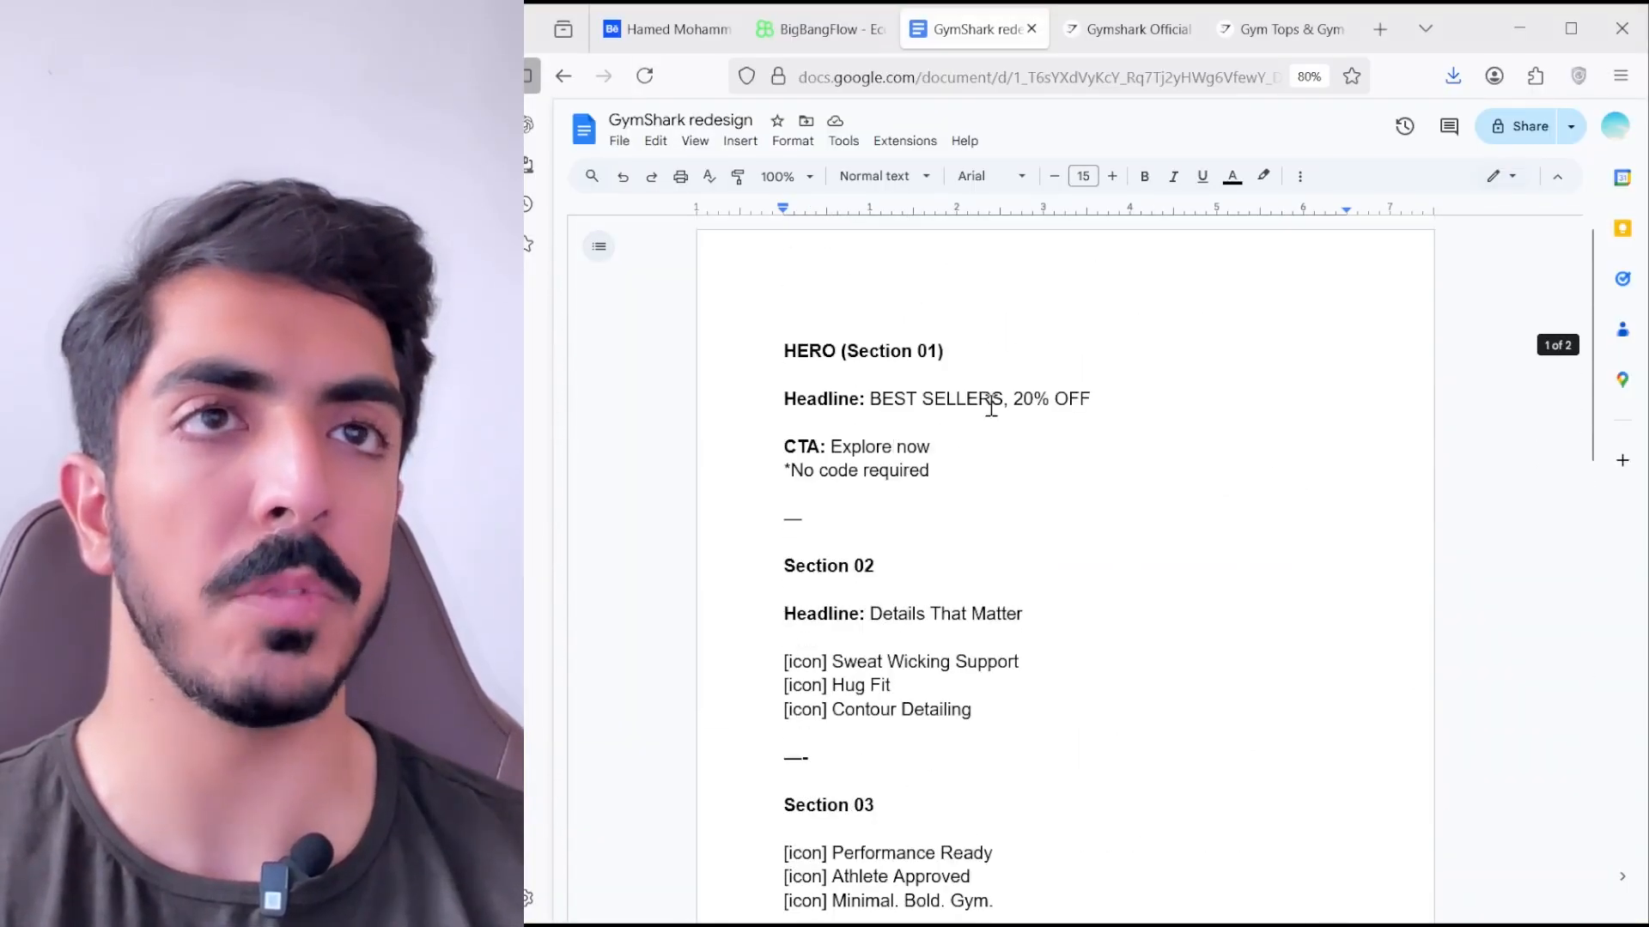
{"action": "left_click_drag", "start_coordinate": [1088, 391], "coordinate": [875, 401]}
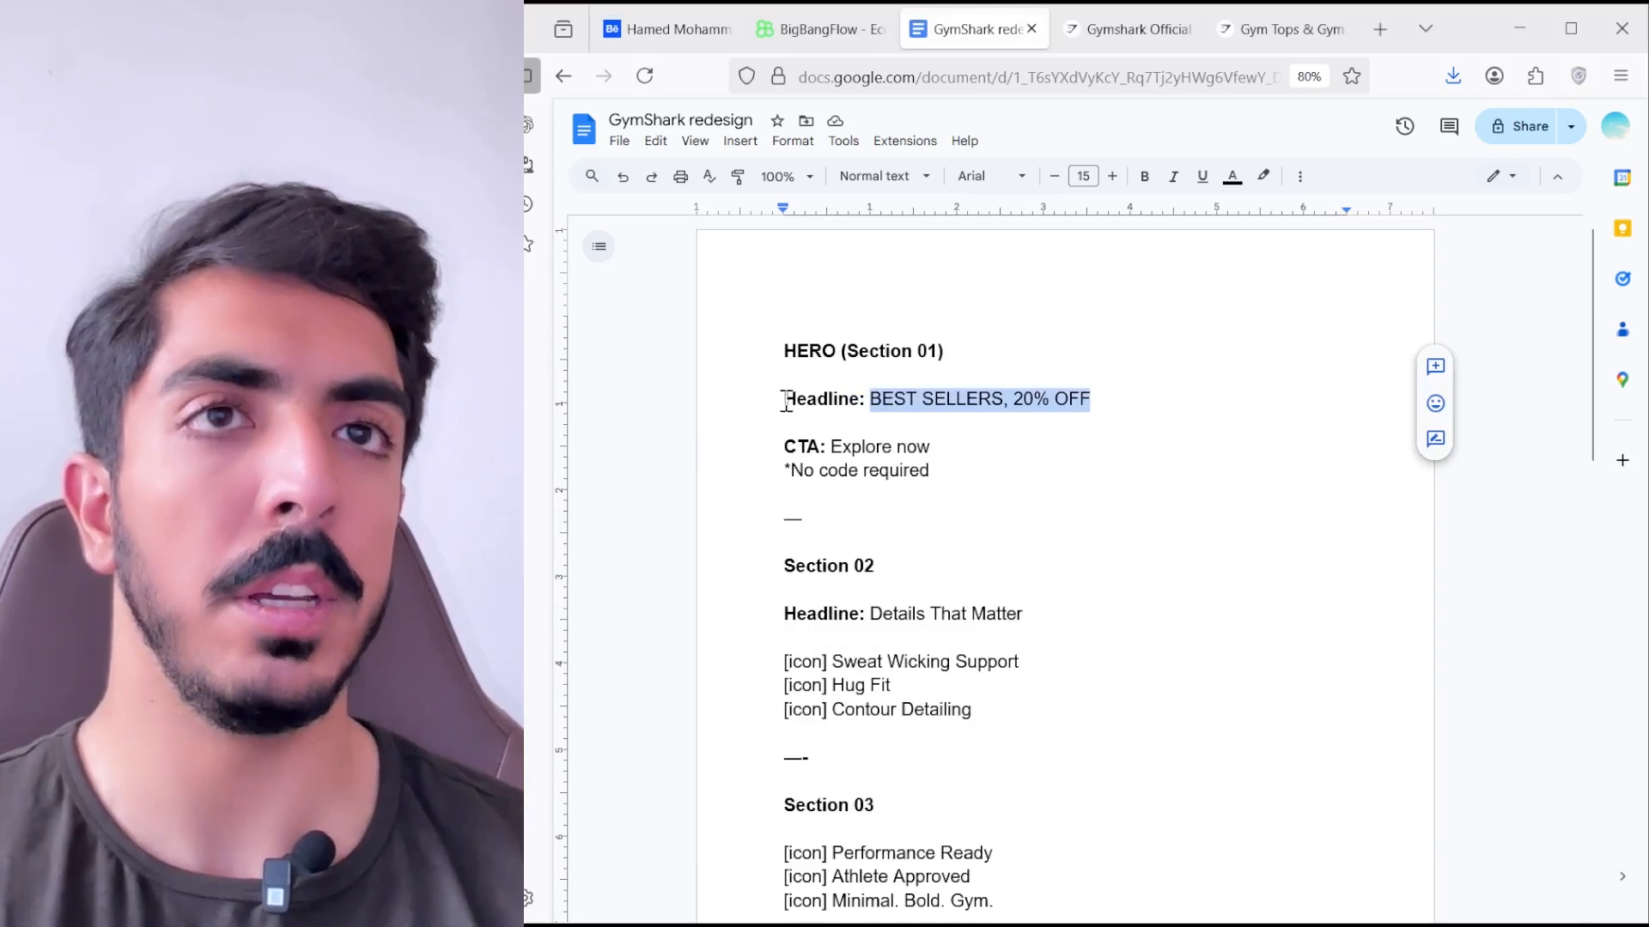
{"action": "left_click", "coordinate": [829, 341]}
{"action": "left_click_drag", "start_coordinate": [1090, 399], "coordinate": [867, 398]}
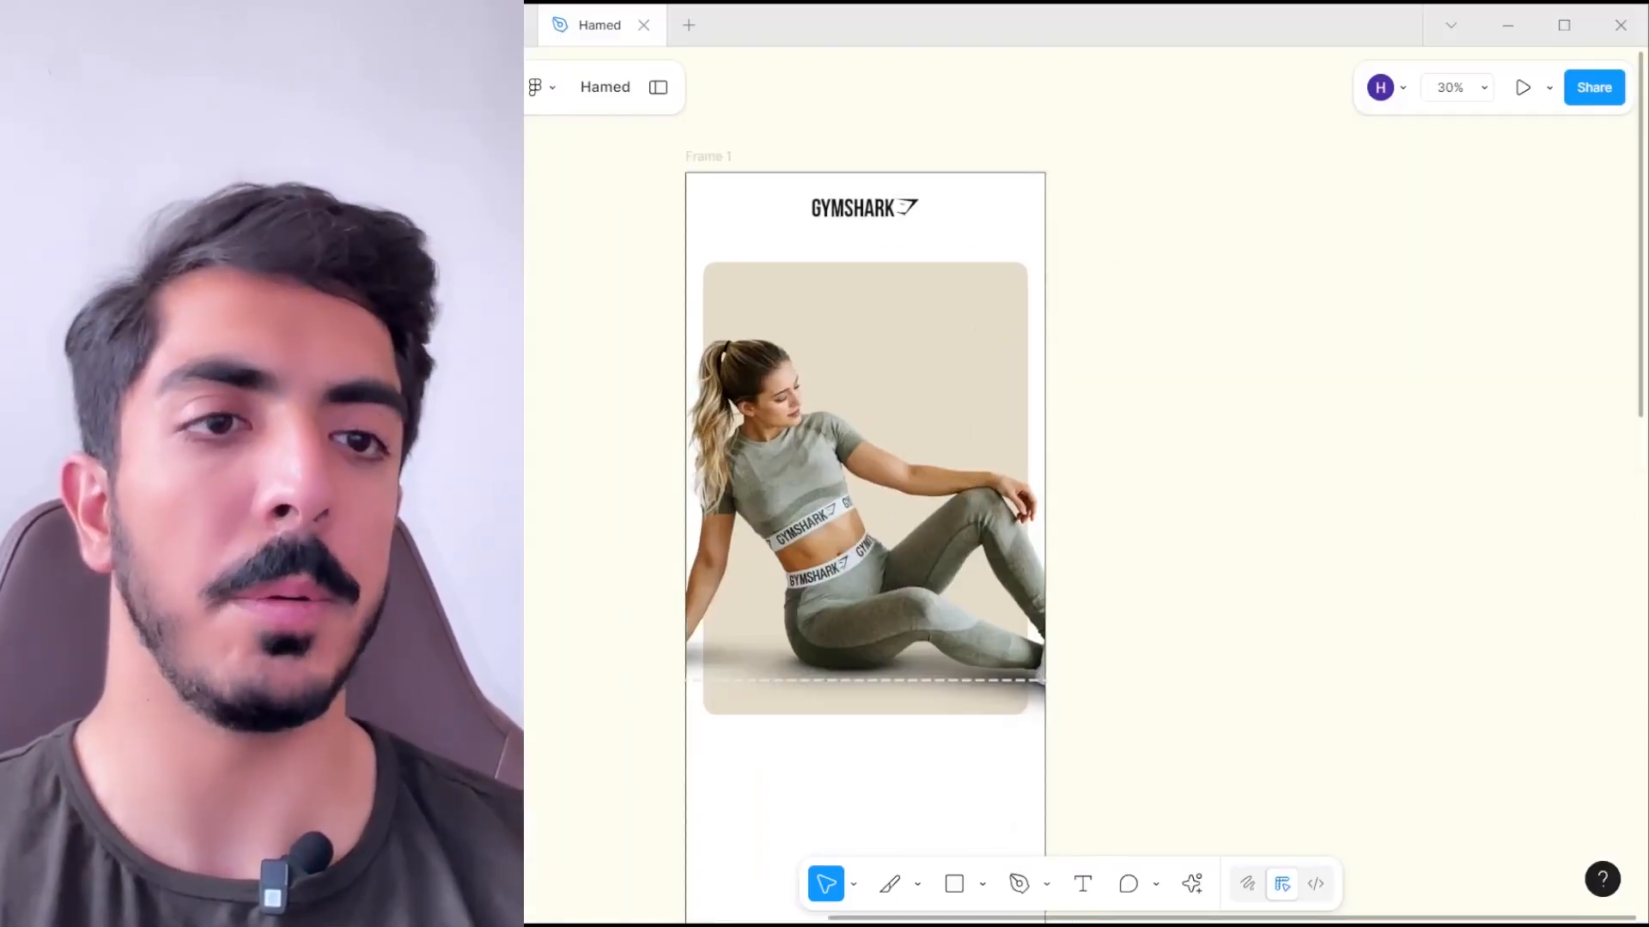
- Add the headline text "BEST SELLERS, 20% OFF" on the beige rectangle above the model
{"action": "left_click", "coordinate": [787, 285]}
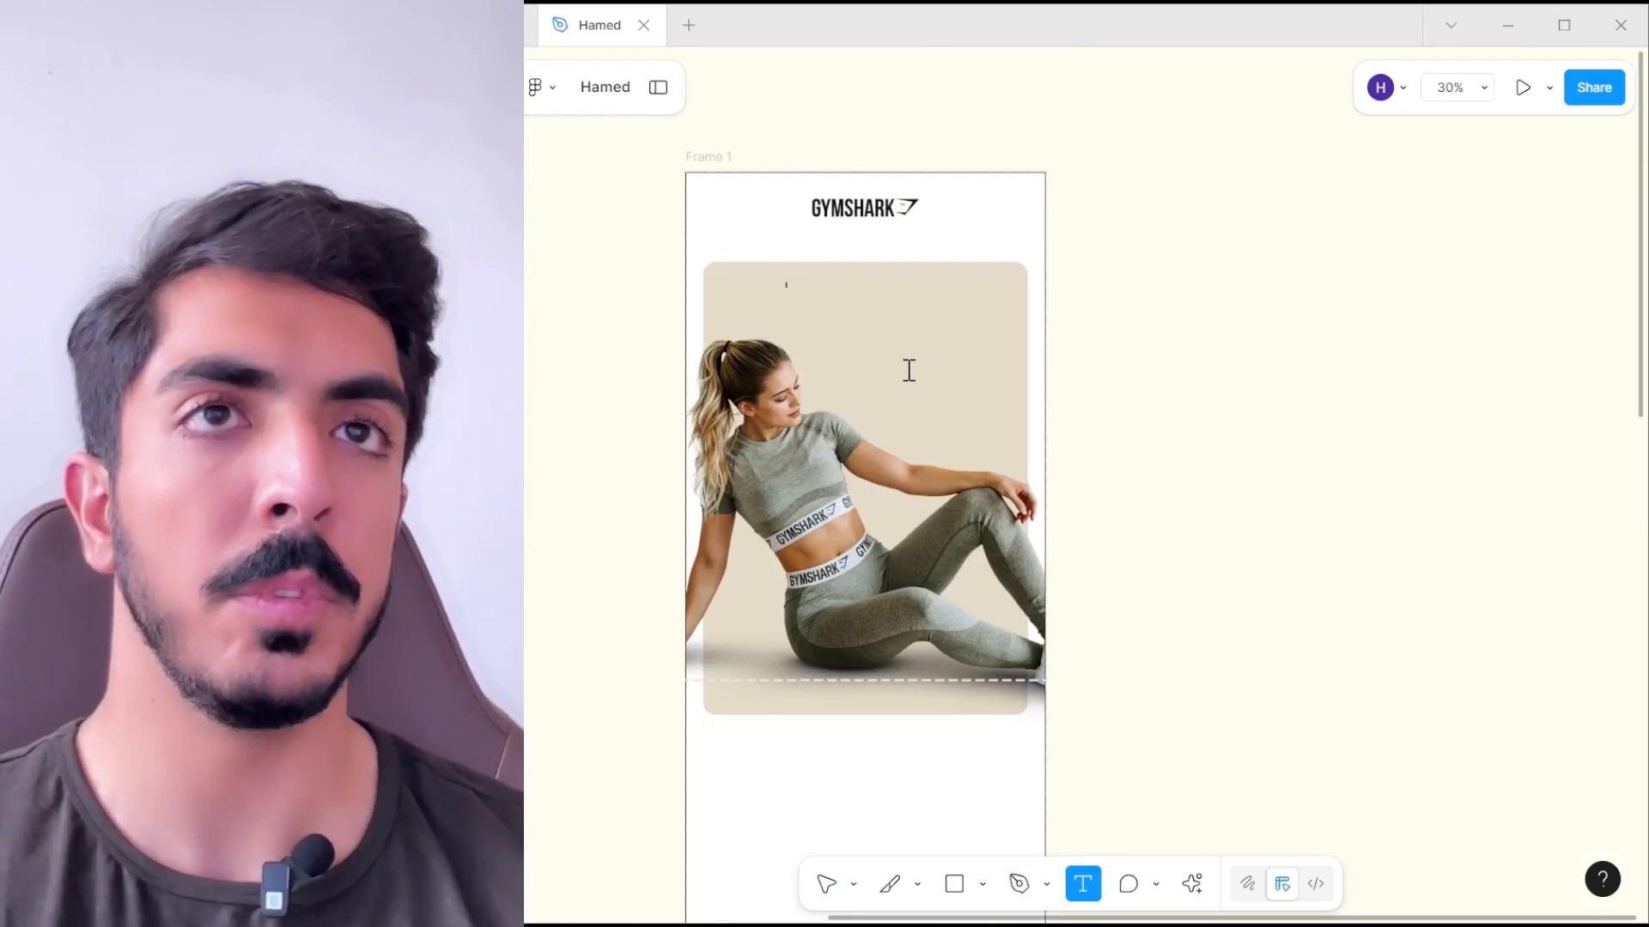
{"action": "type", "text": "e4dbc8"}
{"action": "scroll", "coordinate": [798, 285], "scroll_direction": "up", "scroll_amount": 7}
{"action": "scroll", "coordinate": [779, 285], "scroll_direction": "down", "scroll_amount": 4}
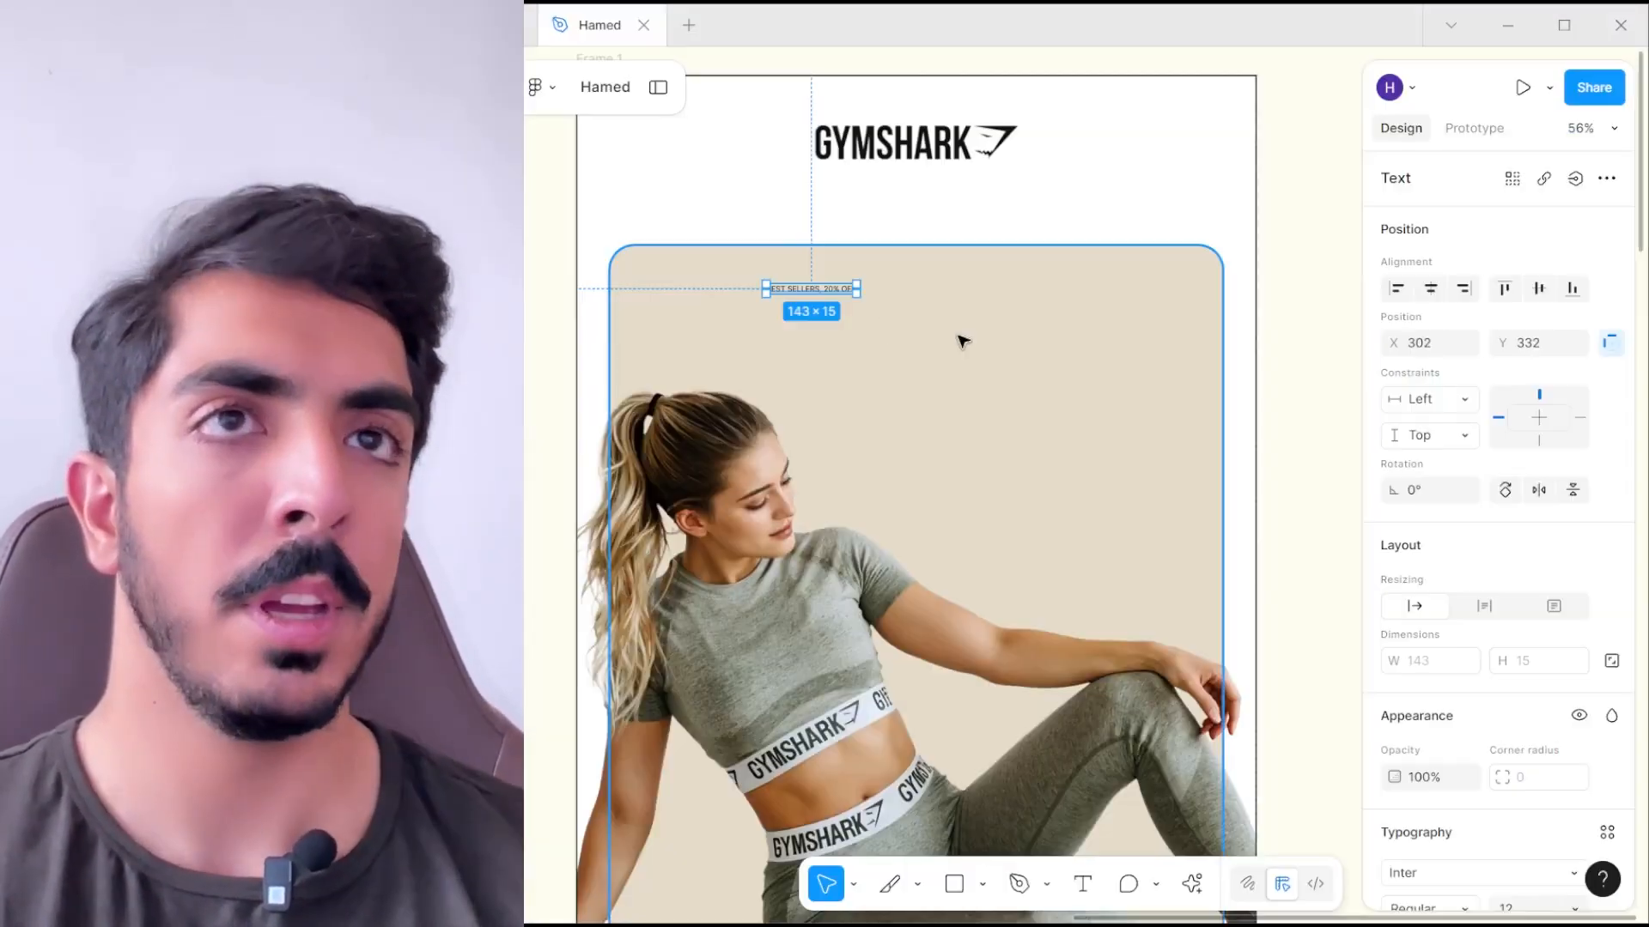
{"action": "scroll", "coordinate": [962, 341], "scroll_direction": "right", "scroll_amount": 1}
{"action": "scroll", "coordinate": [962, 341], "scroll_direction": "down", "scroll_amount": 1}
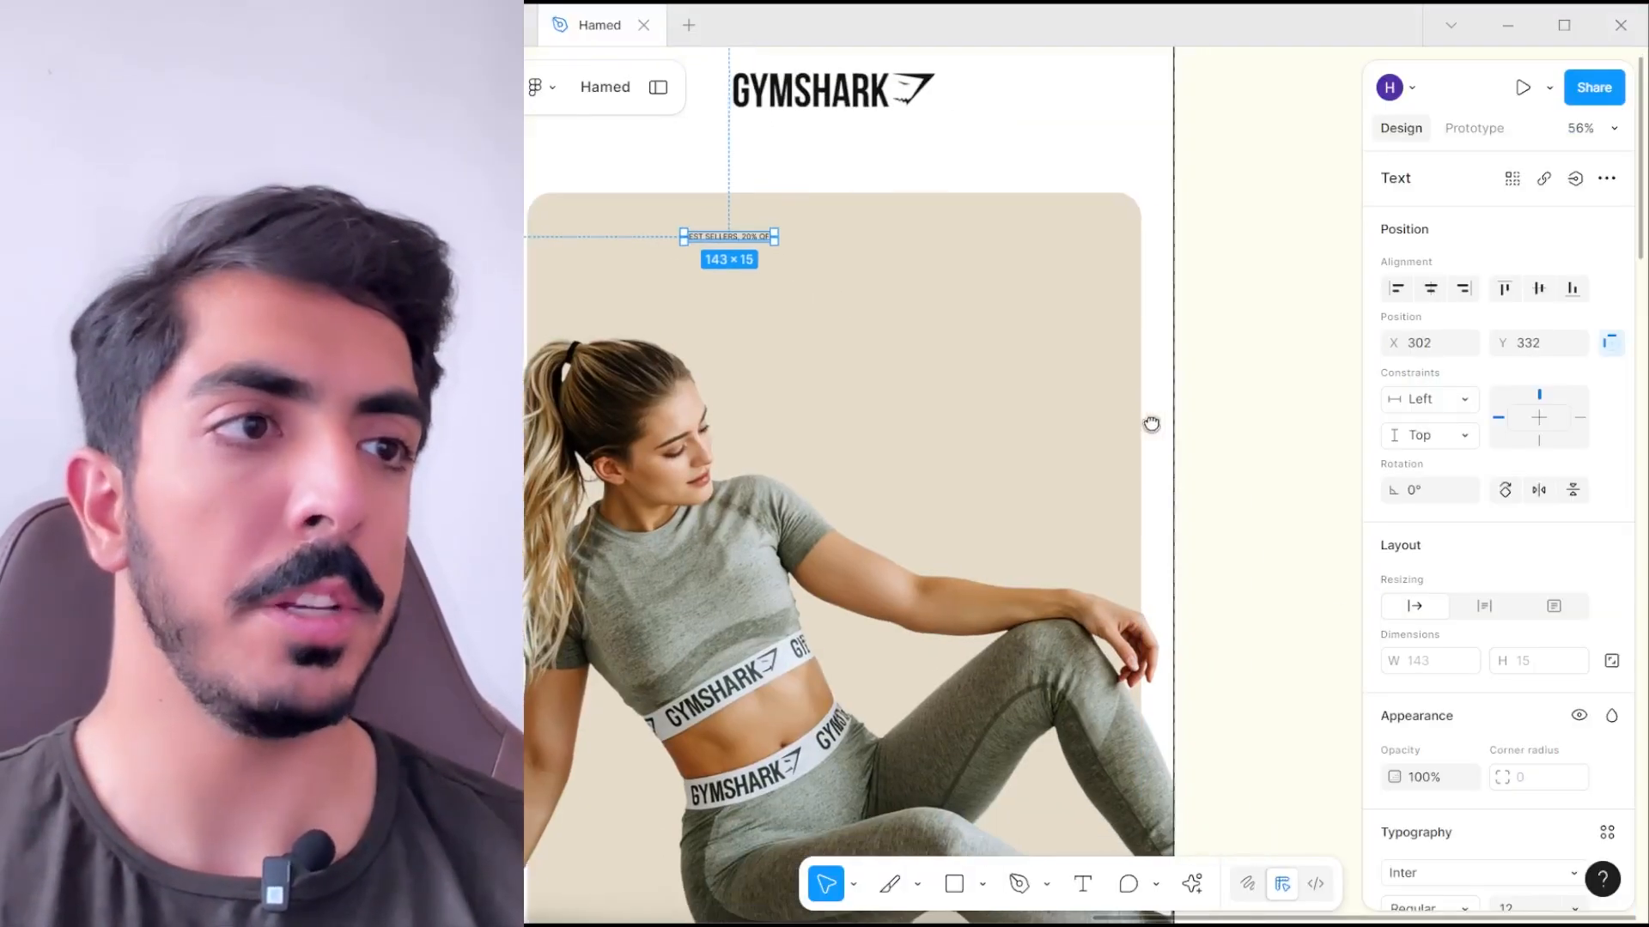
- Set the headline's font size to 62
{"action": "scroll", "coordinate": [1472, 668], "scroll_direction": "down", "scroll_amount": 5}
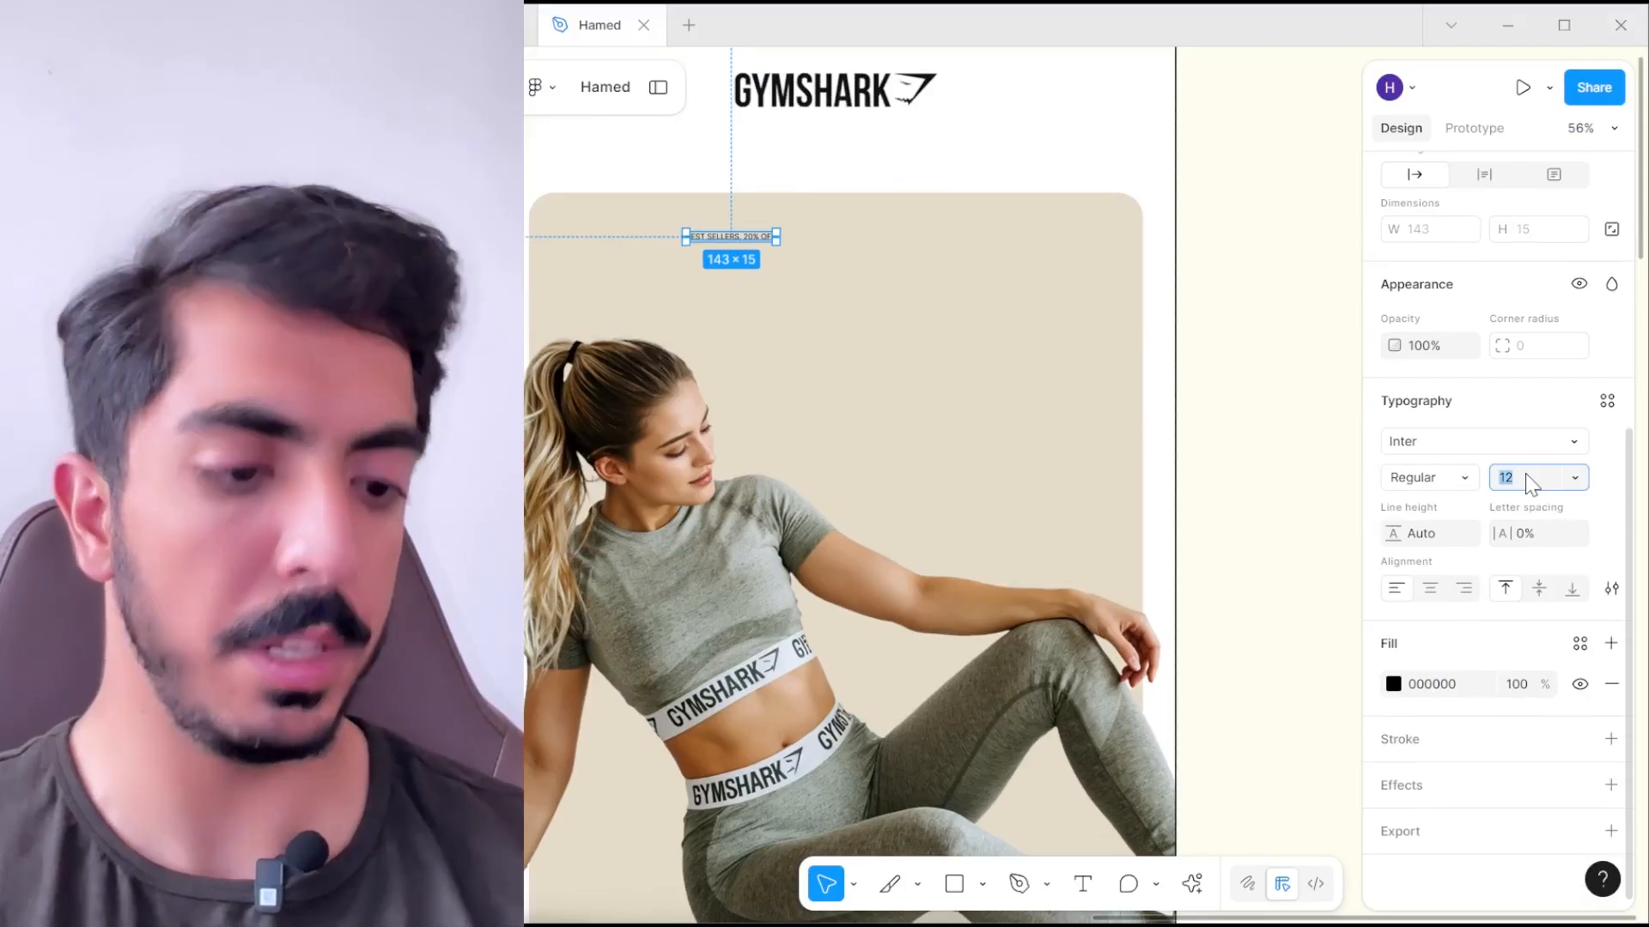
{"action": "key", "text": "shift+Up"}
{"action": "key", "text": "shift+Up"}
{"action": "key", "text": "shift+Up"}
{"action": "key", "text": "shift+Up"}
{"action": "key", "text": "shift+Up"}
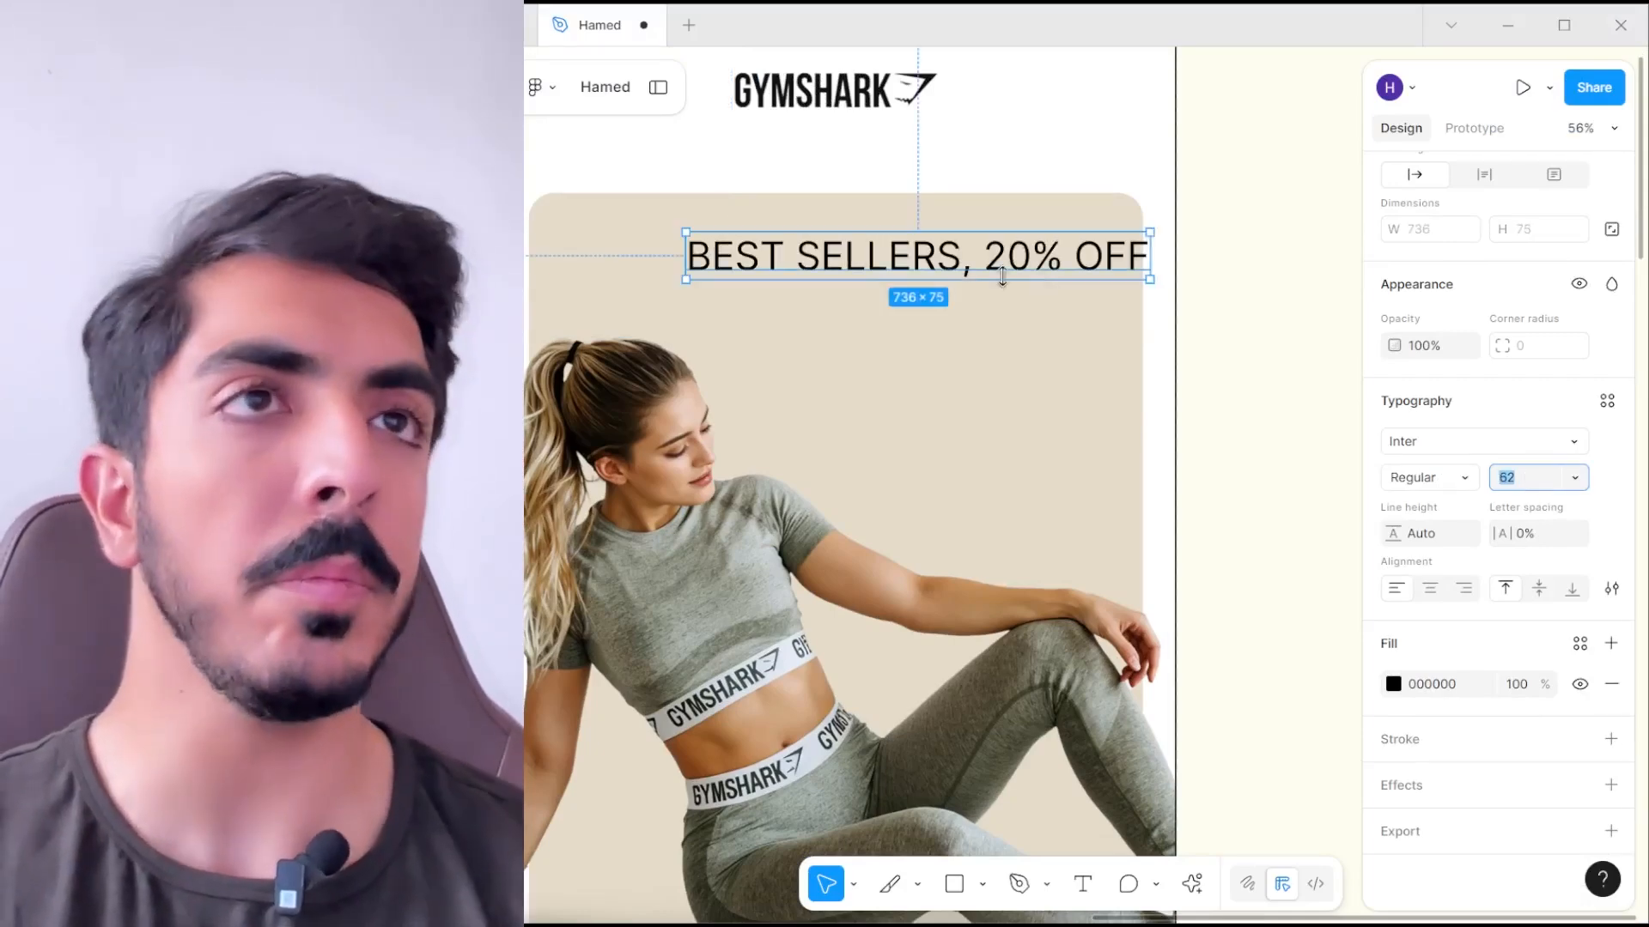
- Split the headline into two centre-aligned lines, "BEST SELLERS" and "20% OFF", without the comma, and centre it in the frame
{"action": "key", "text": "Return"}
{"action": "left_click", "coordinate": [983, 257]}
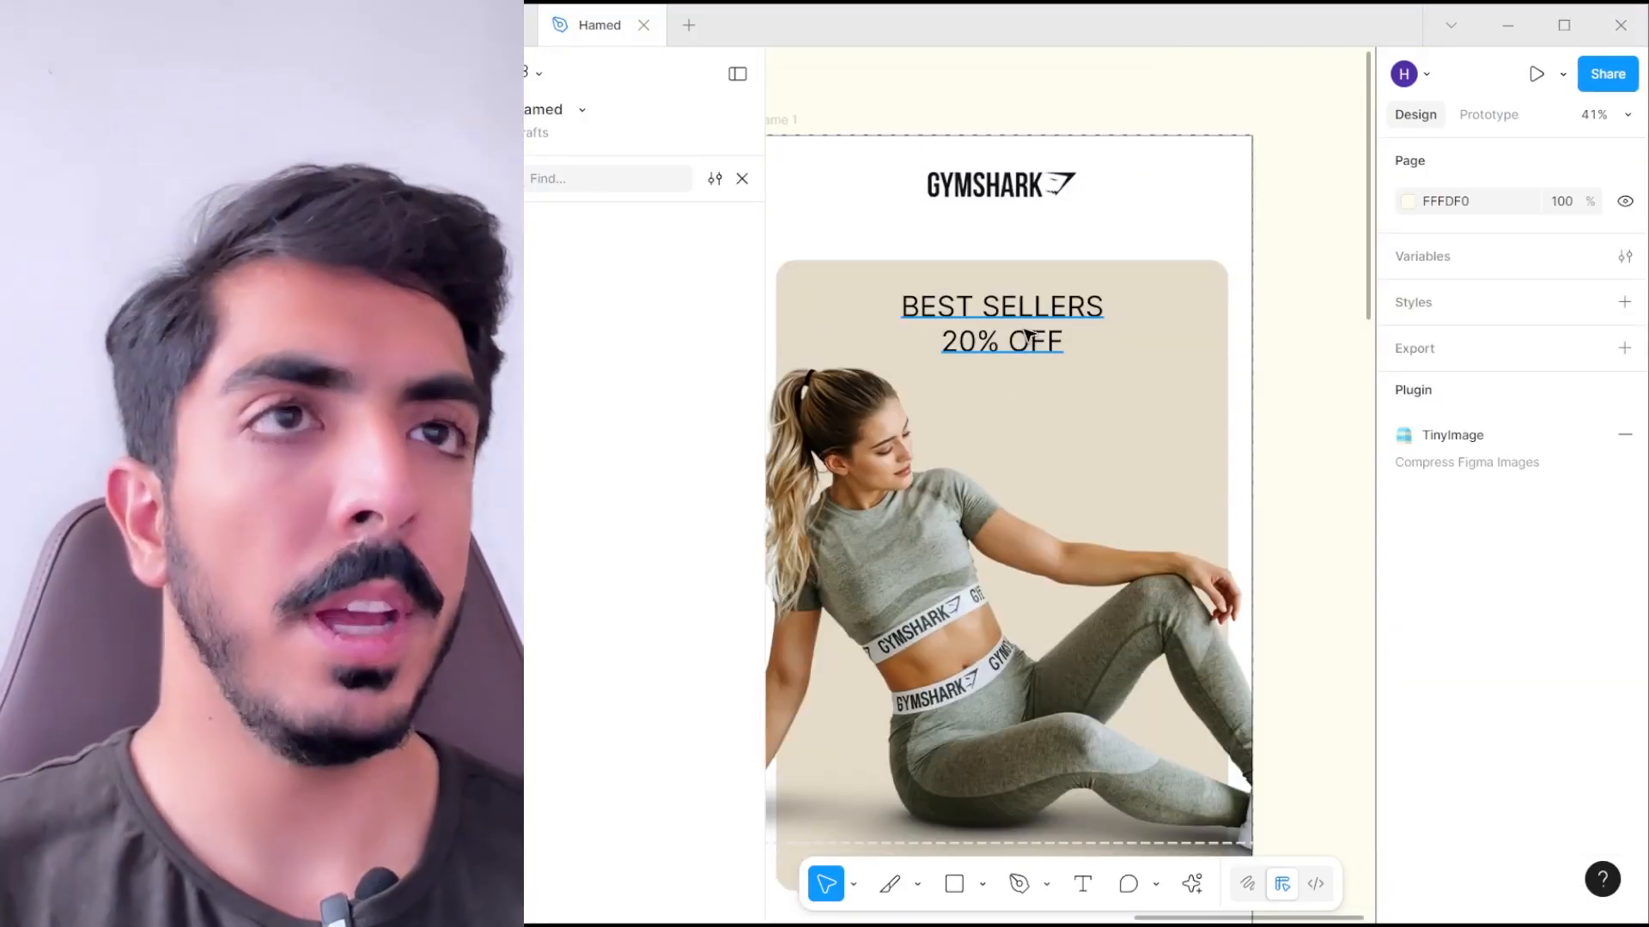
{"action": "left_click", "coordinate": [1002, 323]}
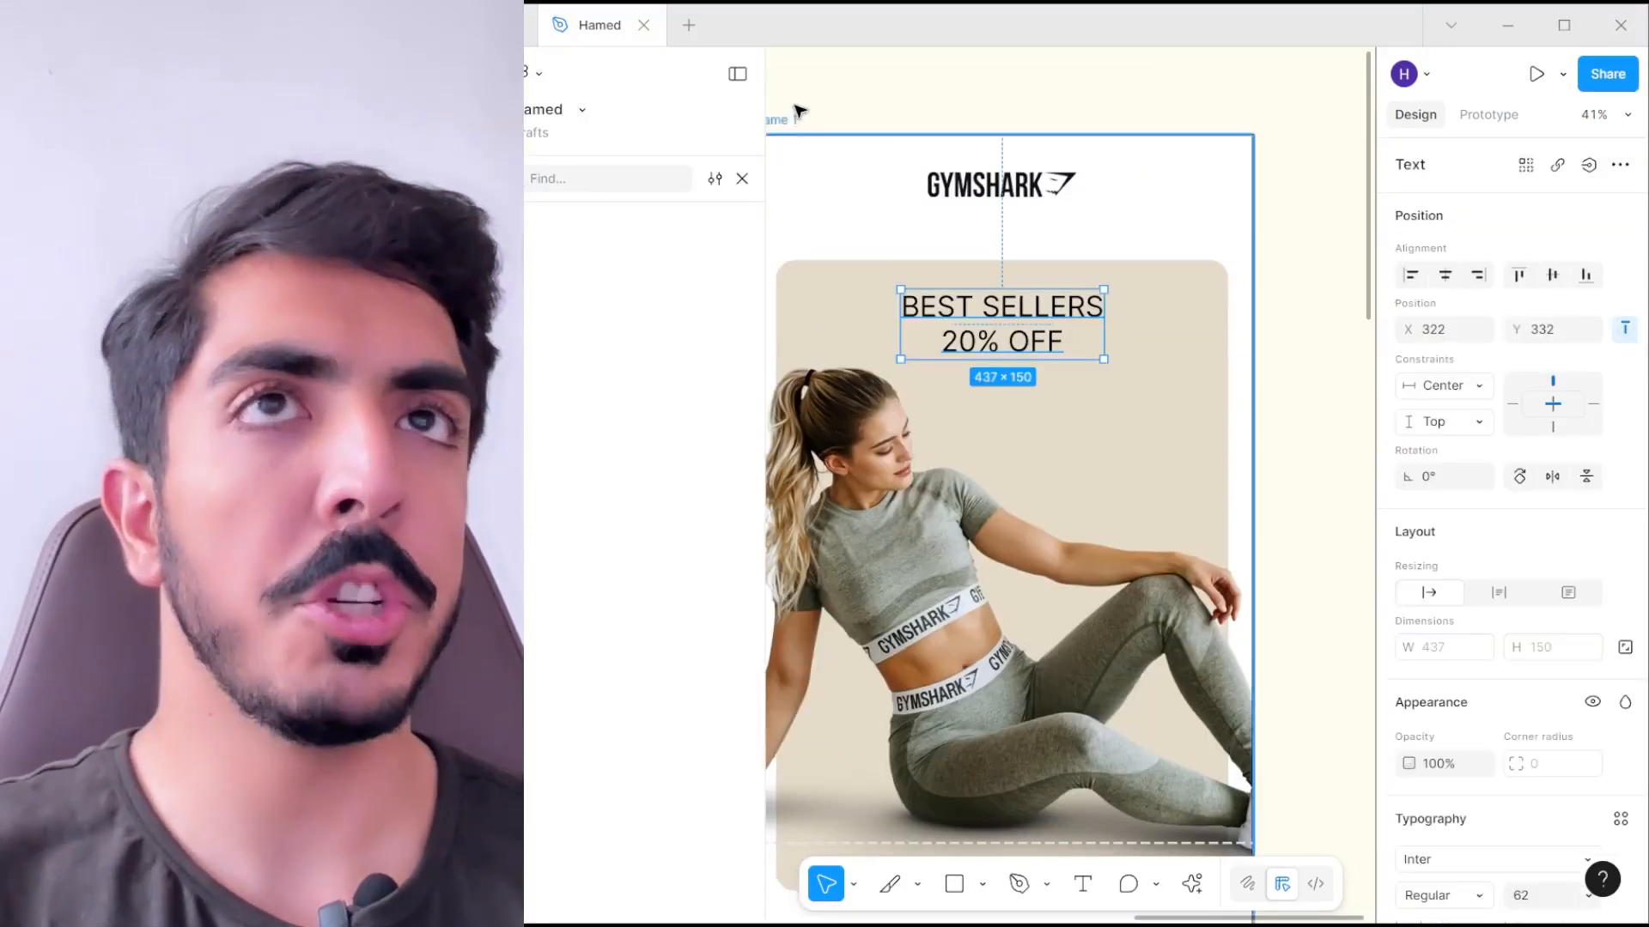
{"action": "left_click", "coordinate": [738, 73]}
- Set the two-line headline in Montserrat Bold at size 82
{"action": "scroll", "coordinate": [1460, 687], "scroll_direction": "down", "scroll_amount": 5}
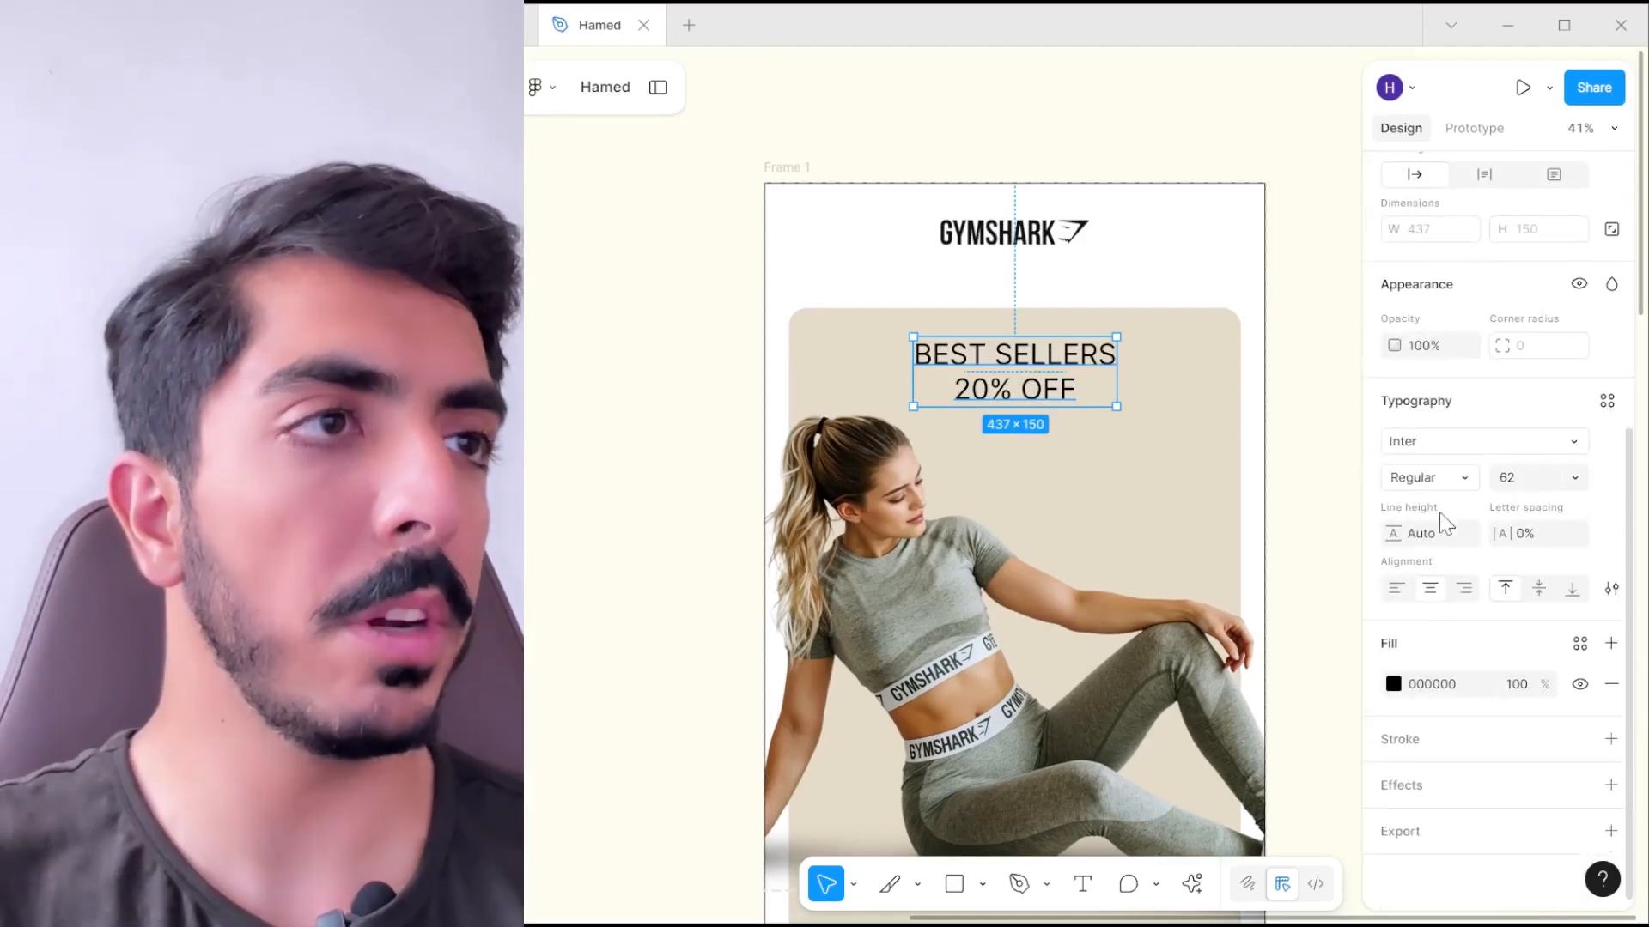
{"action": "left_click", "coordinate": [1453, 443]}
{"action": "type", "text": "mo"}
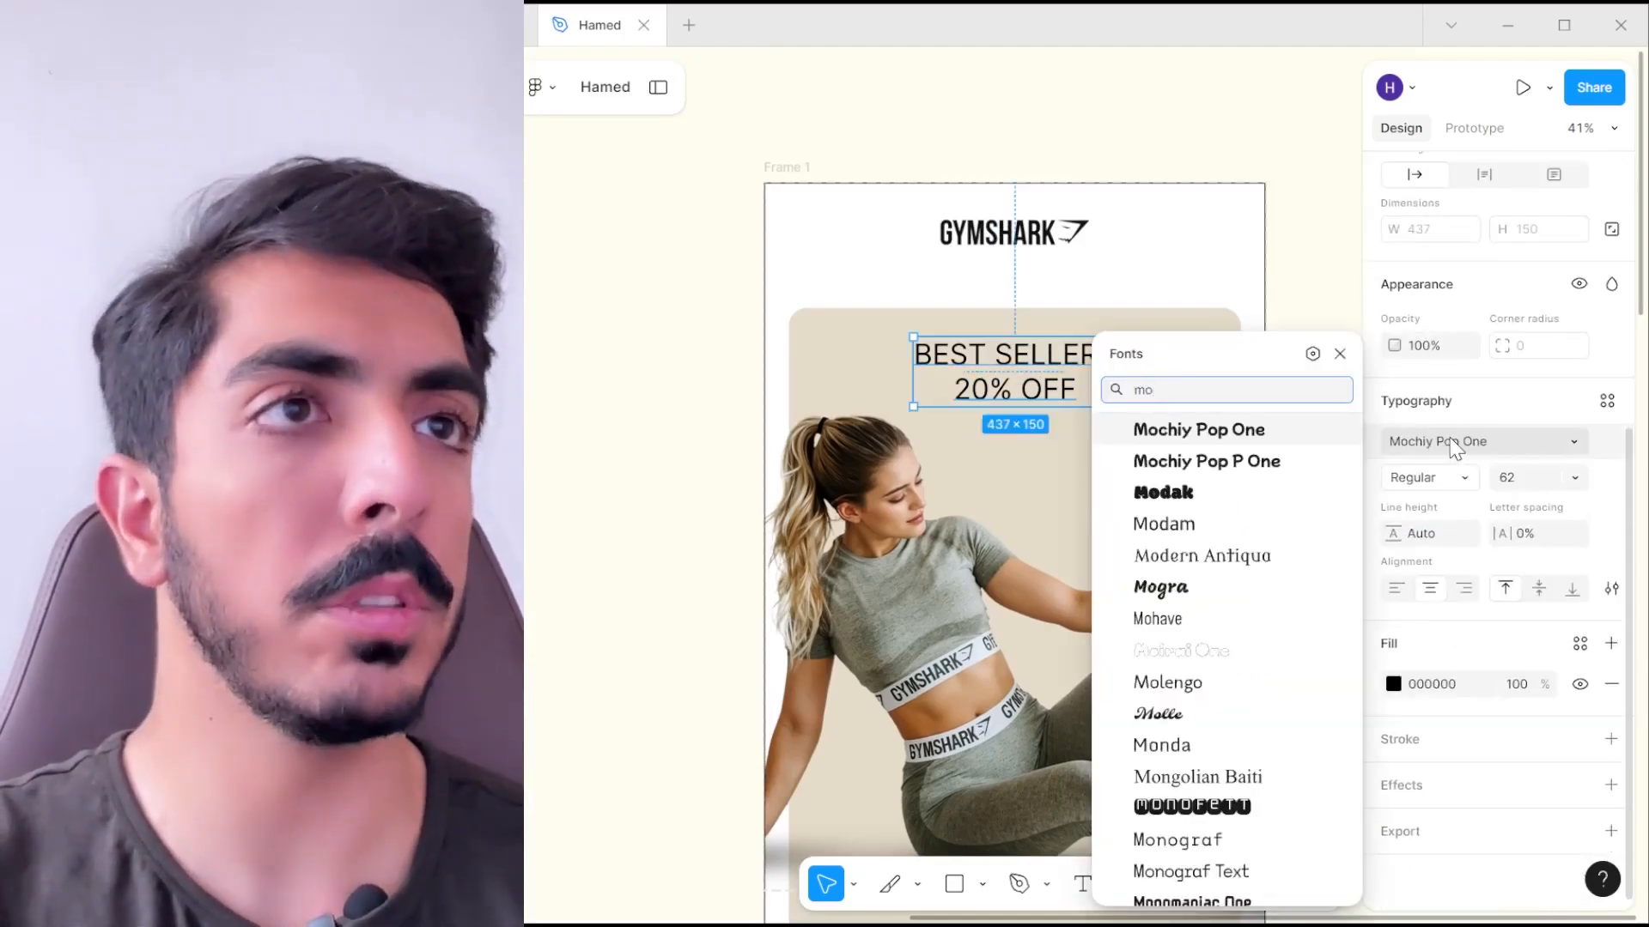
{"action": "type", "text": "nts"}
{"action": "key", "text": "Return"}
{"action": "left_click", "coordinate": [1452, 478]}
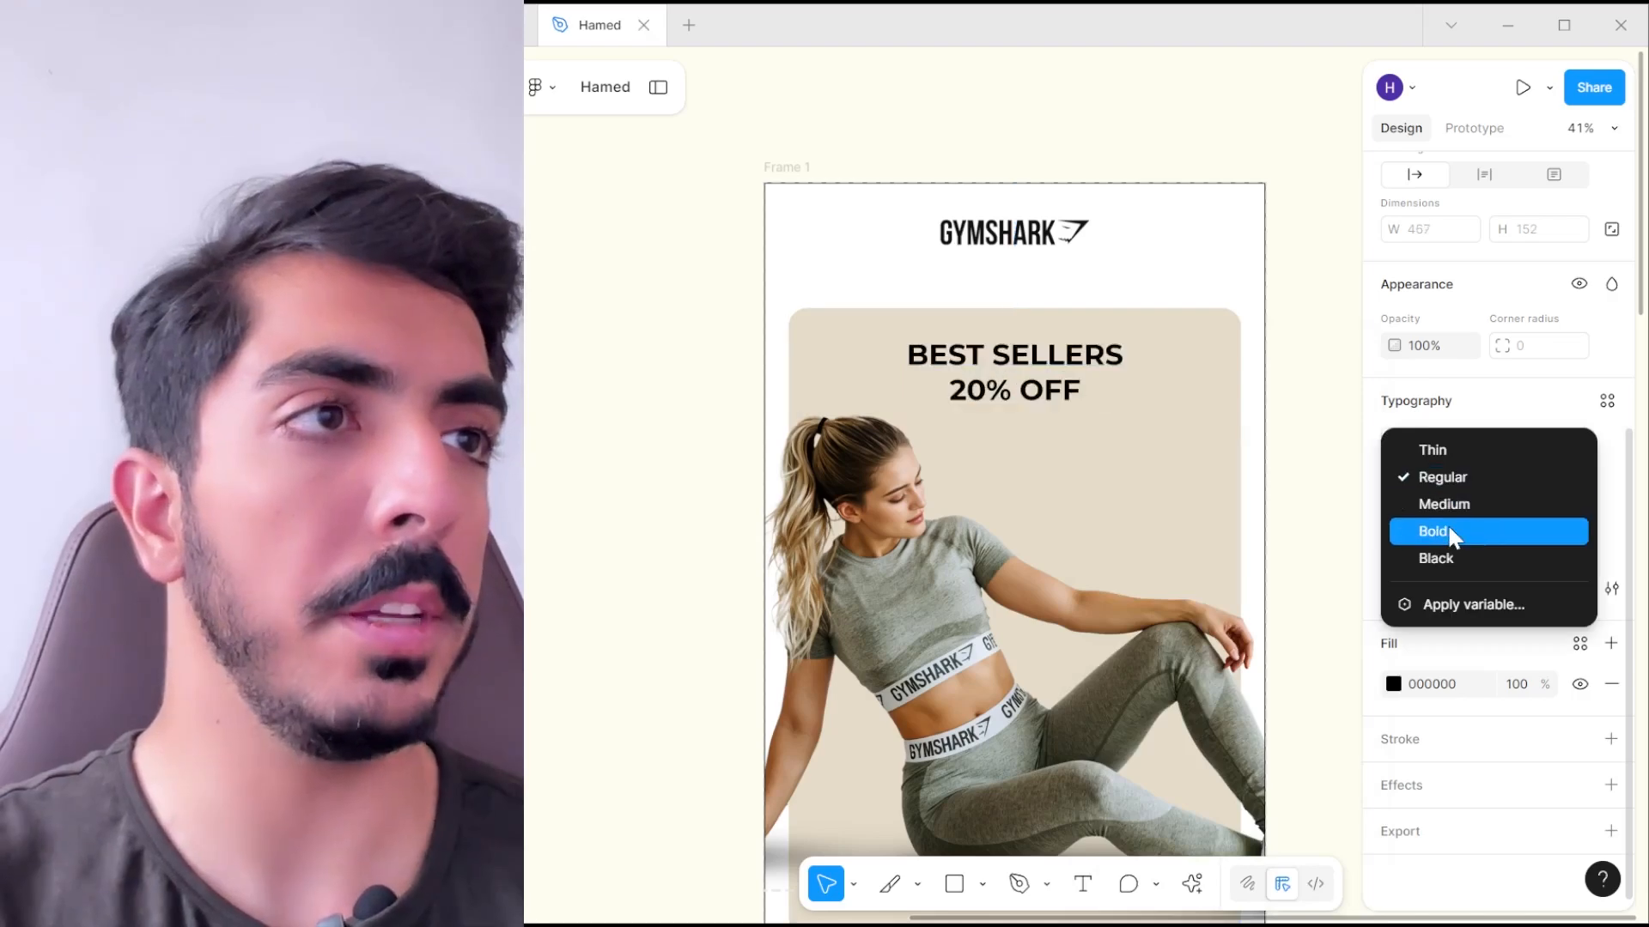
{"action": "left_click", "coordinate": [1458, 527]}
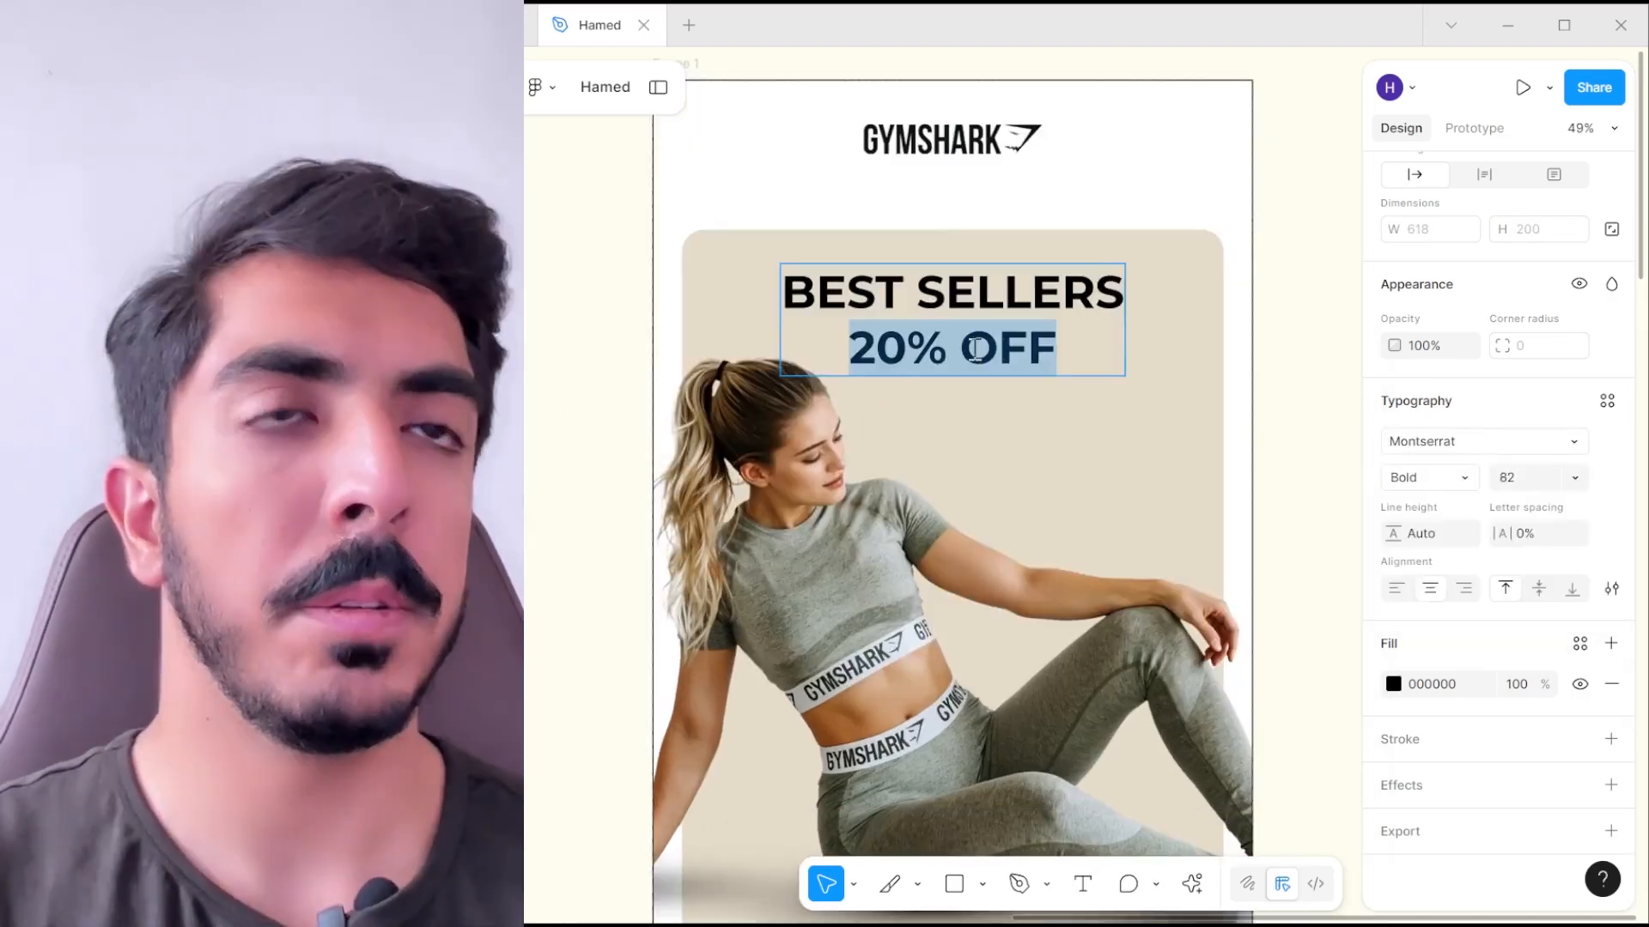
- Remove "20% OFF" from the headline and place it as a separate text below "BEST SELLERS"
{"action": "key", "text": "BackSpace"}
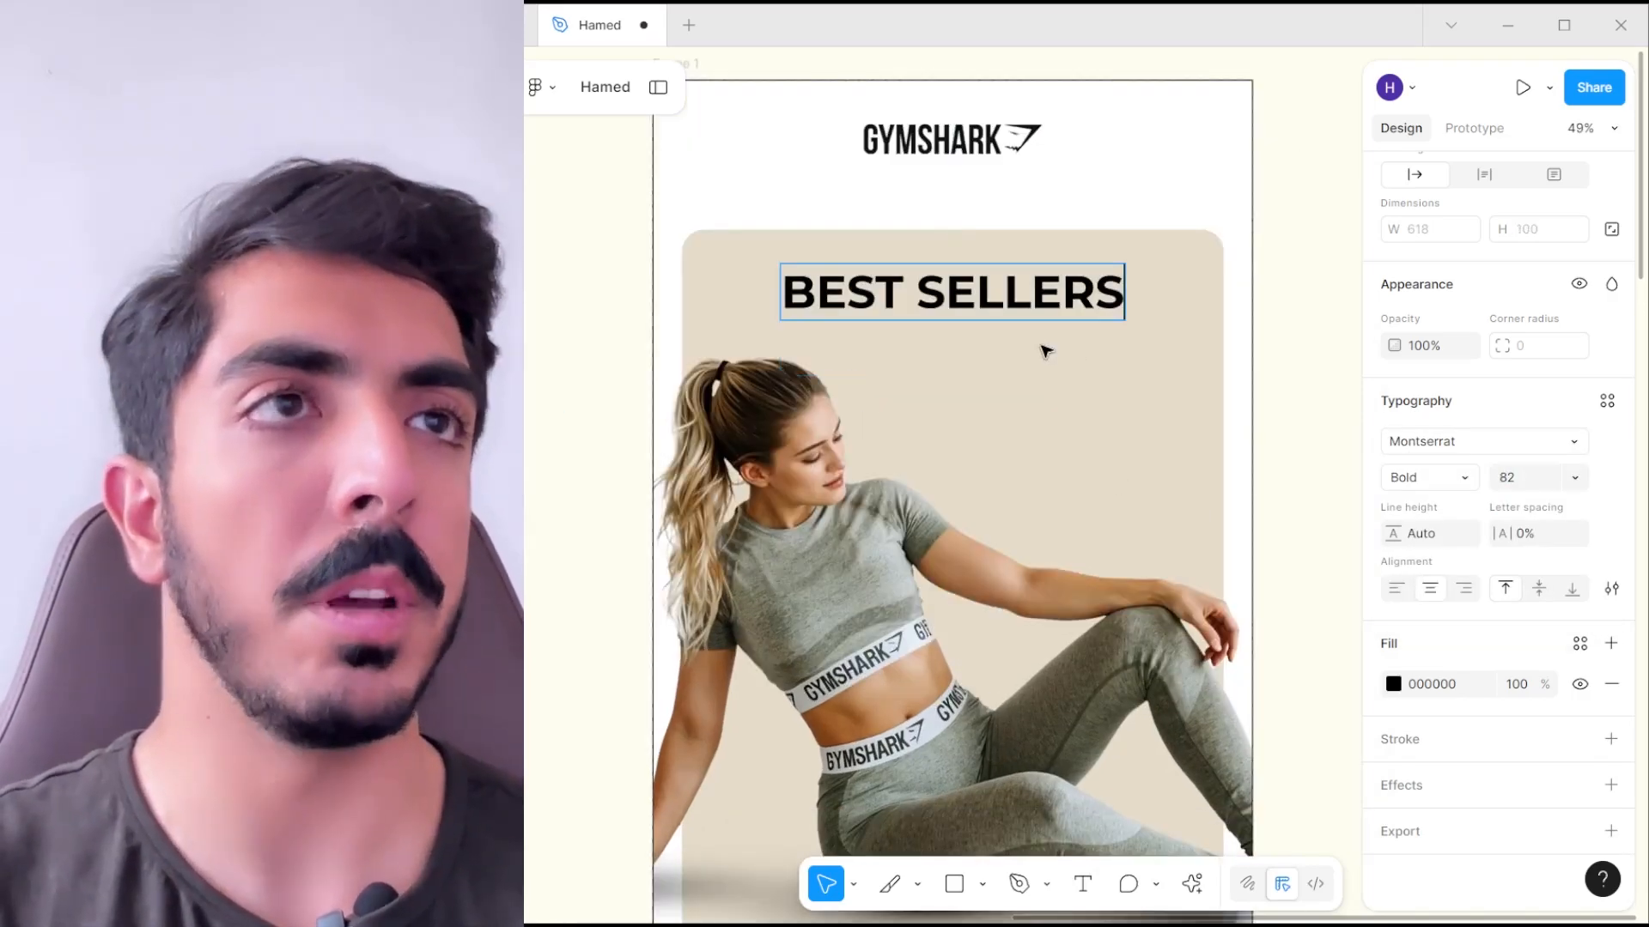
{"action": "key", "text": "ctrl+a"}
{"action": "left_click", "coordinate": [1083, 884]}
{"action": "left_click", "coordinate": [935, 391]}
{"action": "type", "text": "20% OFF"}
{"action": "scroll", "coordinate": [1277, 459], "scroll_direction": "up", "scroll_amount": 1}
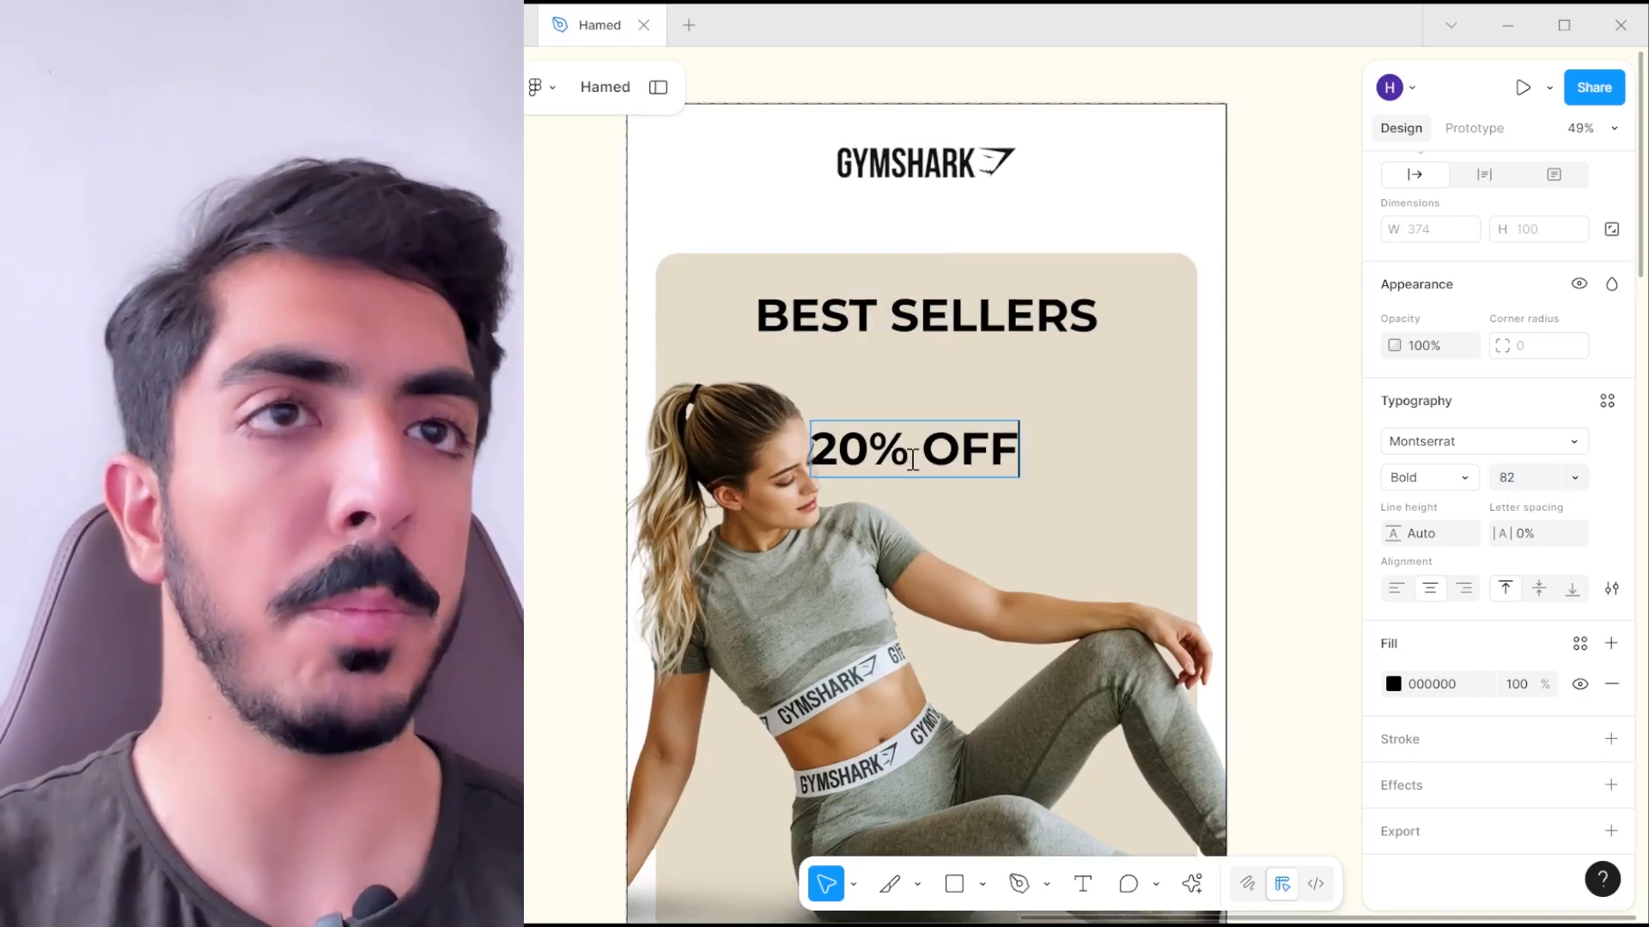
- Break the "20% OFF" text onto two lines and position it beside the model's face
{"action": "key", "text": "Return"}
{"action": "key", "text": "ctrl+a"}
{"action": "left_click_drag", "start_coordinate": [1263, 501], "coordinate": [1224, 513]}
{"action": "key", "text": "Escape"}
{"action": "left_click_drag", "start_coordinate": [834, 533], "coordinate": [858, 511]}
- Enlarge the "20% OFF" text to size 212 and move it up beneath "BEST SELLERS"
{"action": "left_click", "coordinate": [1533, 478]}
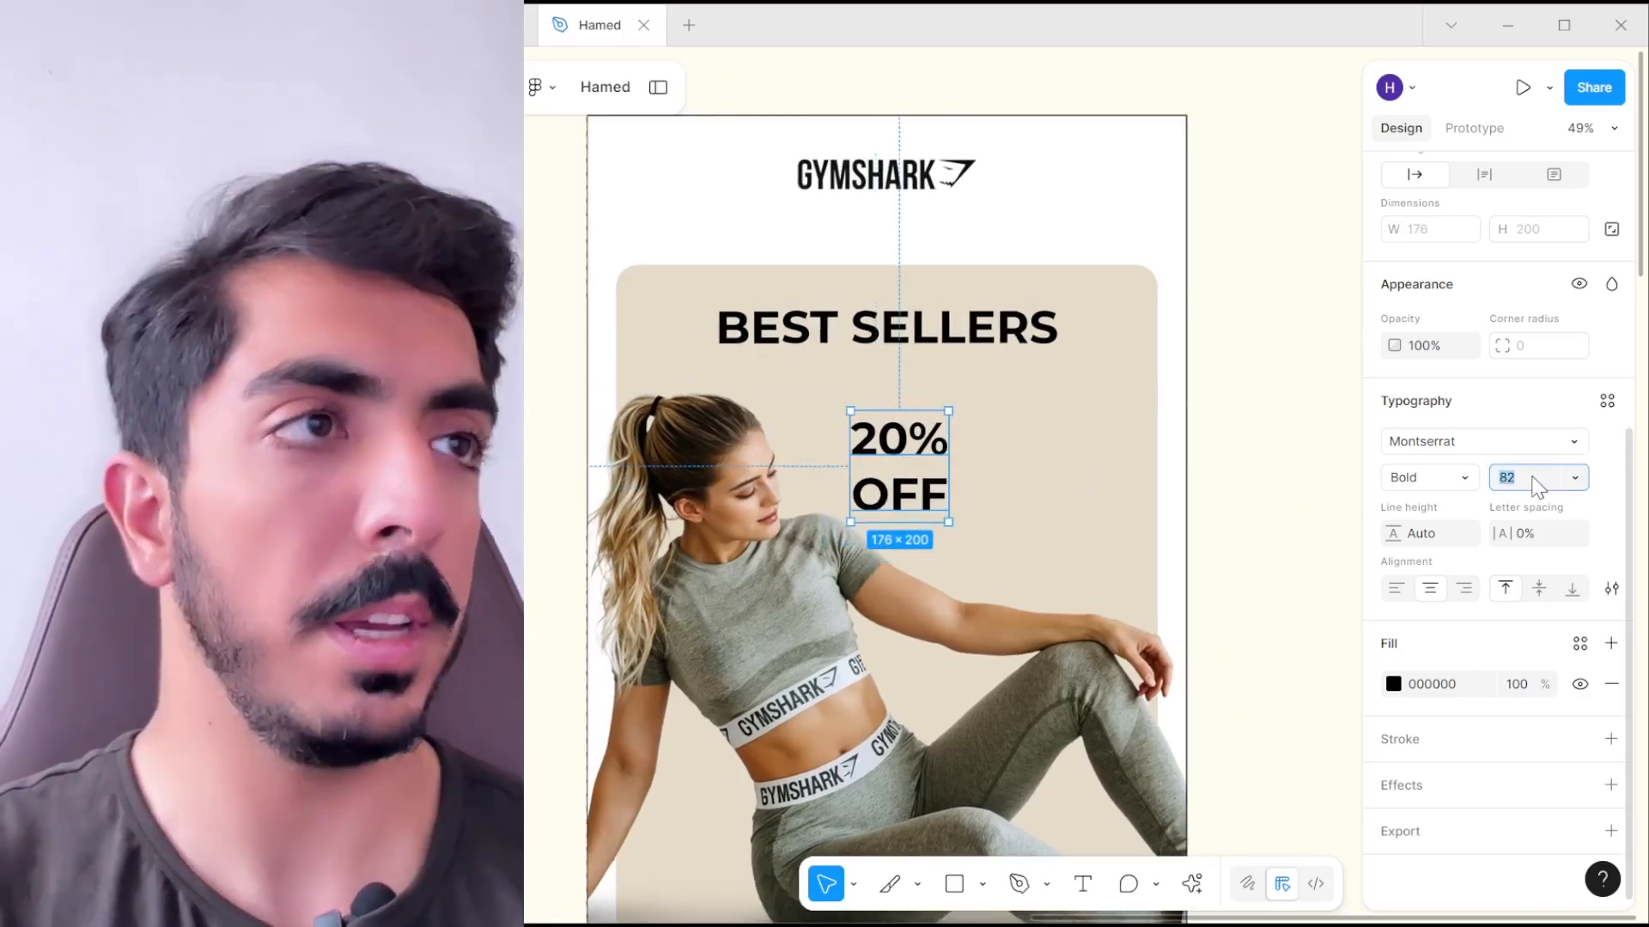
{"action": "key", "text": "shift+Up"}
{"action": "key", "text": "shift+Up"}
{"action": "key", "text": "shift+Up"}
{"action": "key", "text": "shift+Up"}
{"action": "key", "text": "shift+Up"}
{"action": "key", "text": "shift+Up"}
{"action": "key", "text": "shift+Up"}
{"action": "key", "text": "shift+Up"}
{"action": "key", "text": "shift+Up"}
{"action": "key", "text": "shift+Up"}
{"action": "key", "text": "shift+Up"}
{"action": "key", "text": "shift+Up"}
{"action": "key", "text": "shift+Up"}
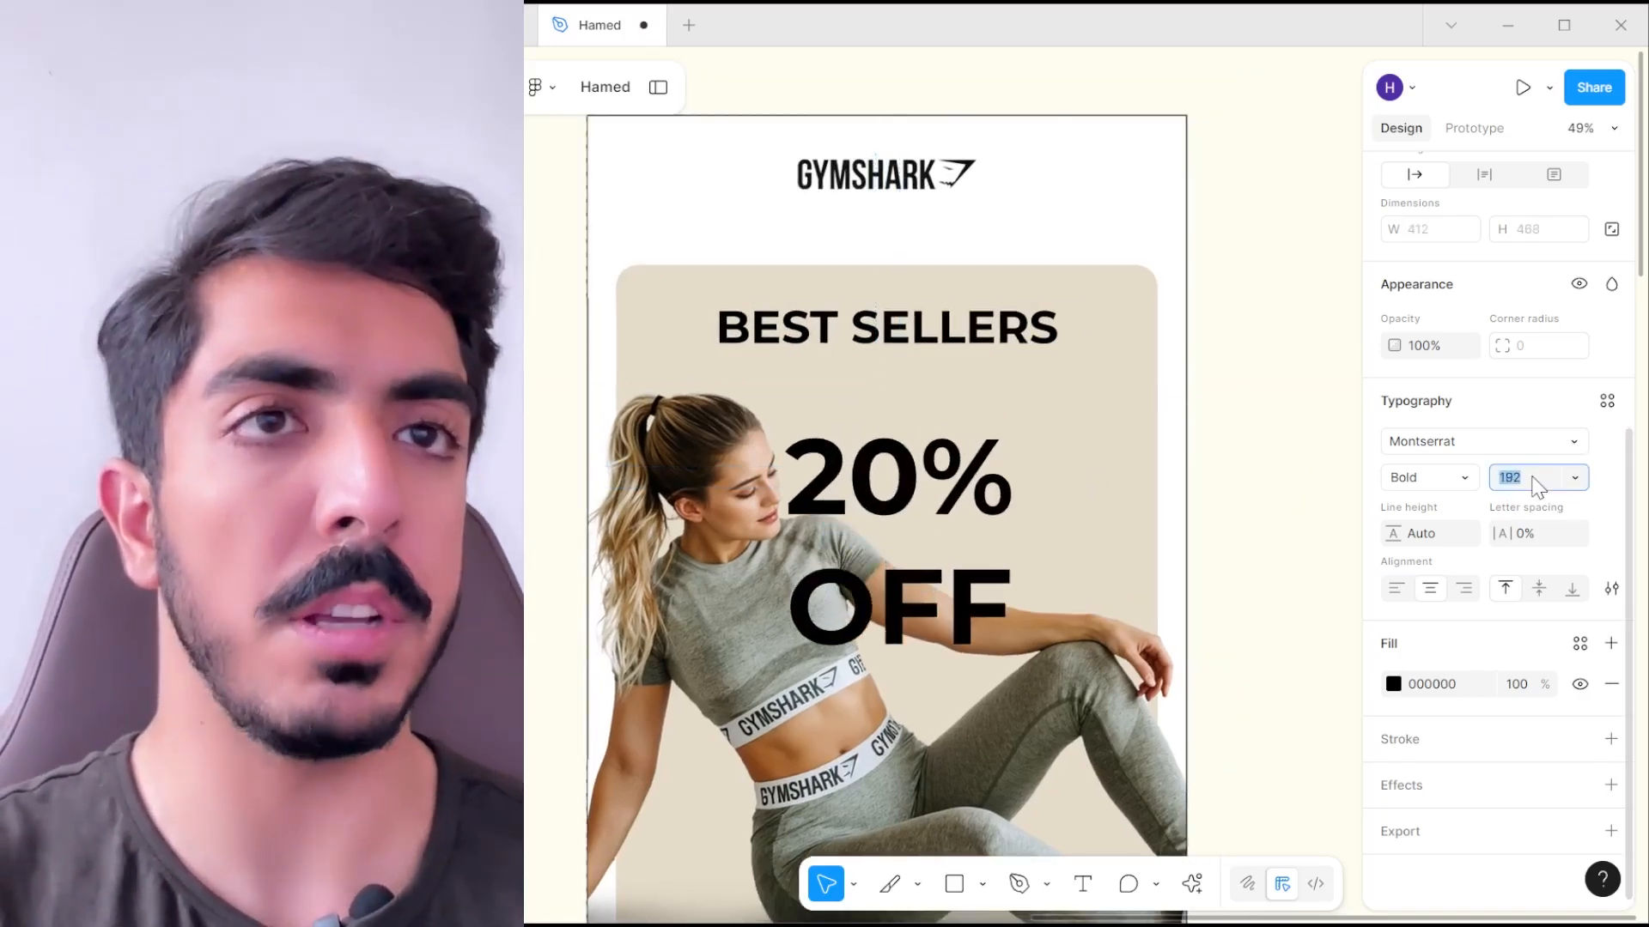
{"action": "left_click_drag", "start_coordinate": [1007, 511], "coordinate": [1004, 456]}
{"action": "left_click_drag", "start_coordinate": [953, 505], "coordinate": [956, 471]}
- Duplicate the beige rectangle above the headline and shorten the copy to about 197 high
{"action": "left_click", "coordinate": [987, 281]}
{"action": "scroll", "coordinate": [994, 249], "scroll_direction": "down", "scroll_amount": 3}
{"action": "left_click_drag", "start_coordinate": [994, 249], "coordinate": [1019, 378]}
{"action": "scroll", "coordinate": [1019, 379], "scroll_direction": "up", "scroll_amount": 5}
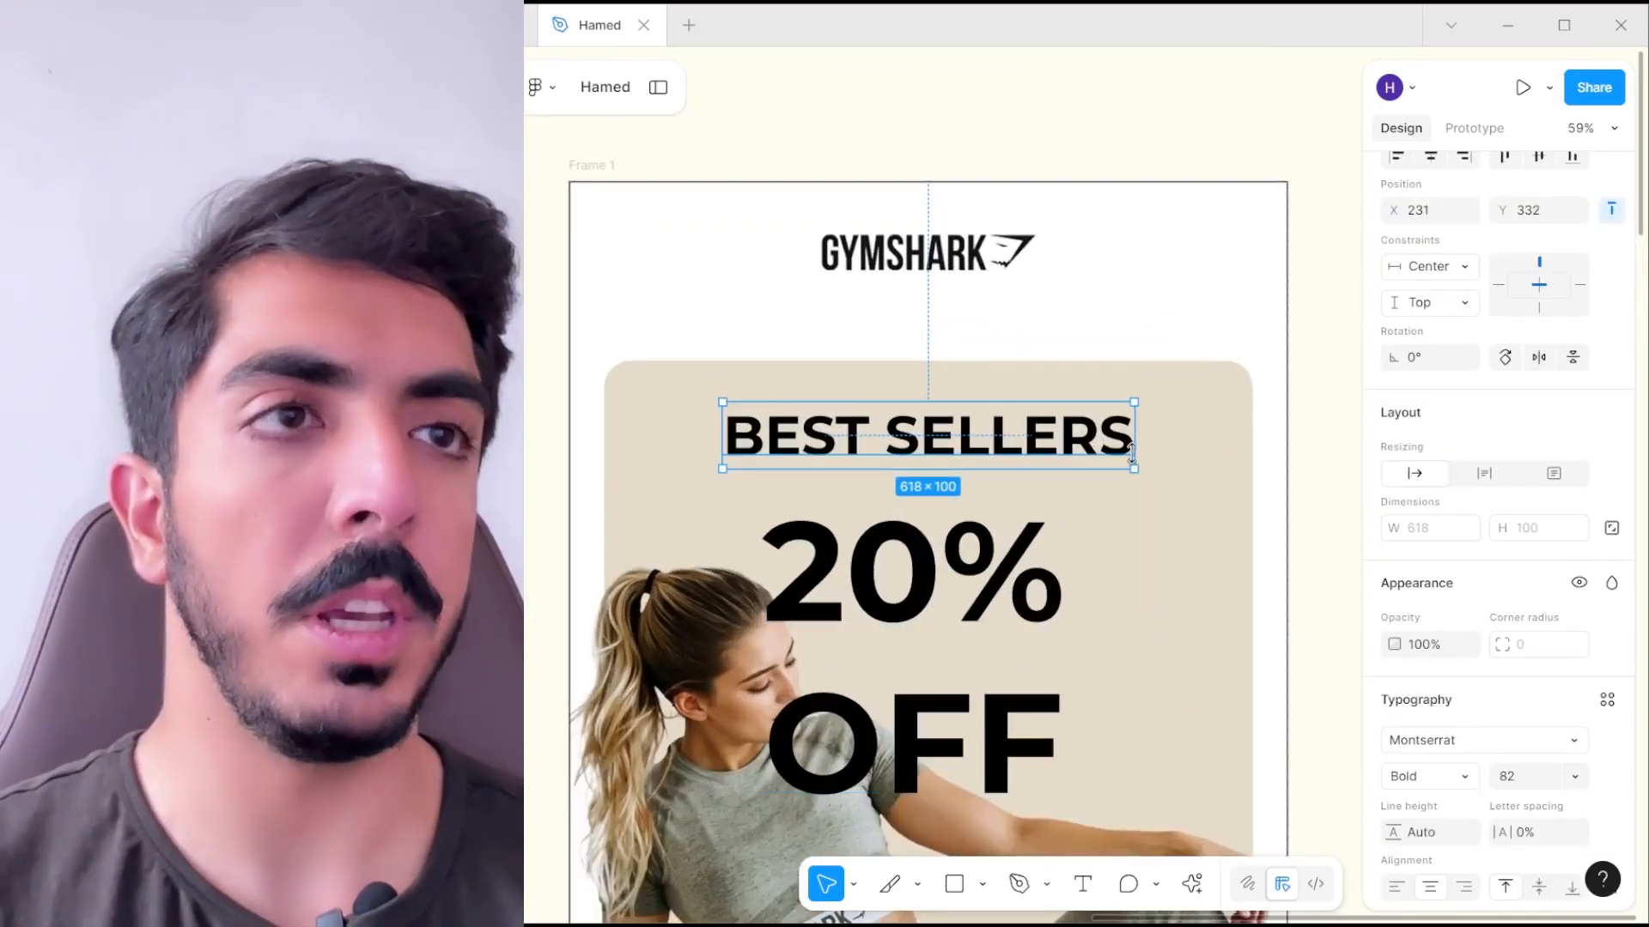
{"action": "left_click", "coordinate": [1104, 550]}
{"action": "scroll", "coordinate": [1094, 597], "scroll_direction": "down", "scroll_amount": 4}
{"action": "left_click_drag", "start_coordinate": [1089, 631], "coordinate": [979, 200]}
{"action": "left_click_drag", "start_coordinate": [975, 185], "coordinate": [971, 346]}
{"action": "left_click_drag", "start_coordinate": [968, 196], "coordinate": [971, 397]}
{"action": "scroll", "coordinate": [1117, 404], "scroll_direction": "up", "scroll_amount": 5}
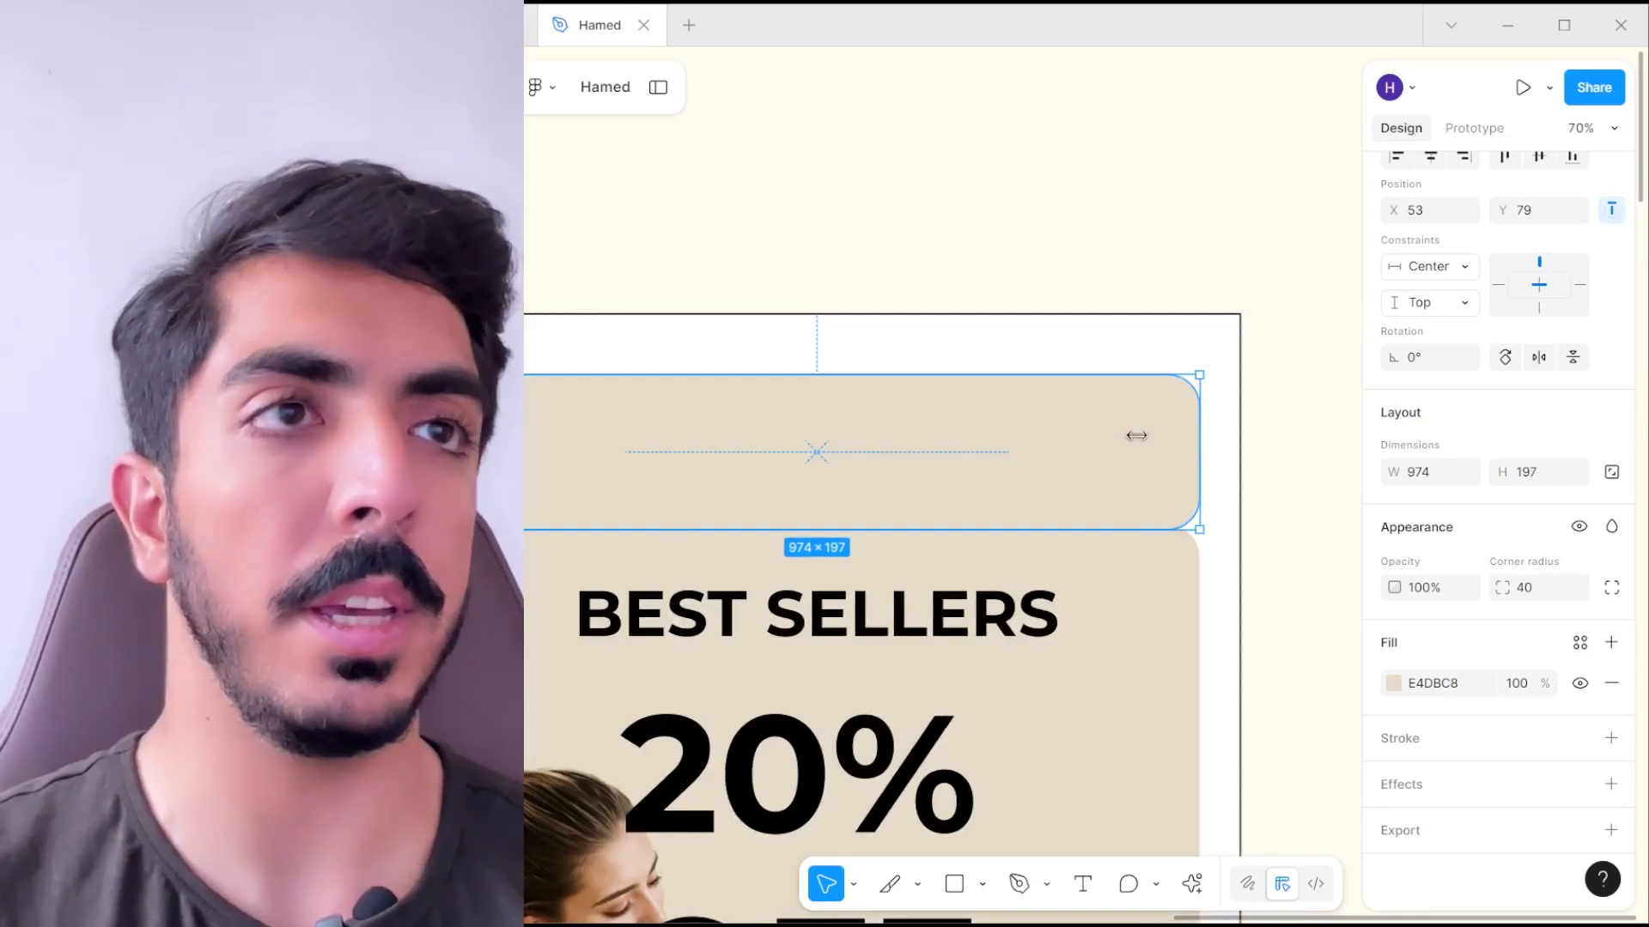
- Resize the copied bar to 618 × 87 with corner radius 20 and place "BEST SELLERS" on it at size 64
{"action": "left_click_drag", "start_coordinate": [1136, 435], "coordinate": [919, 439]}
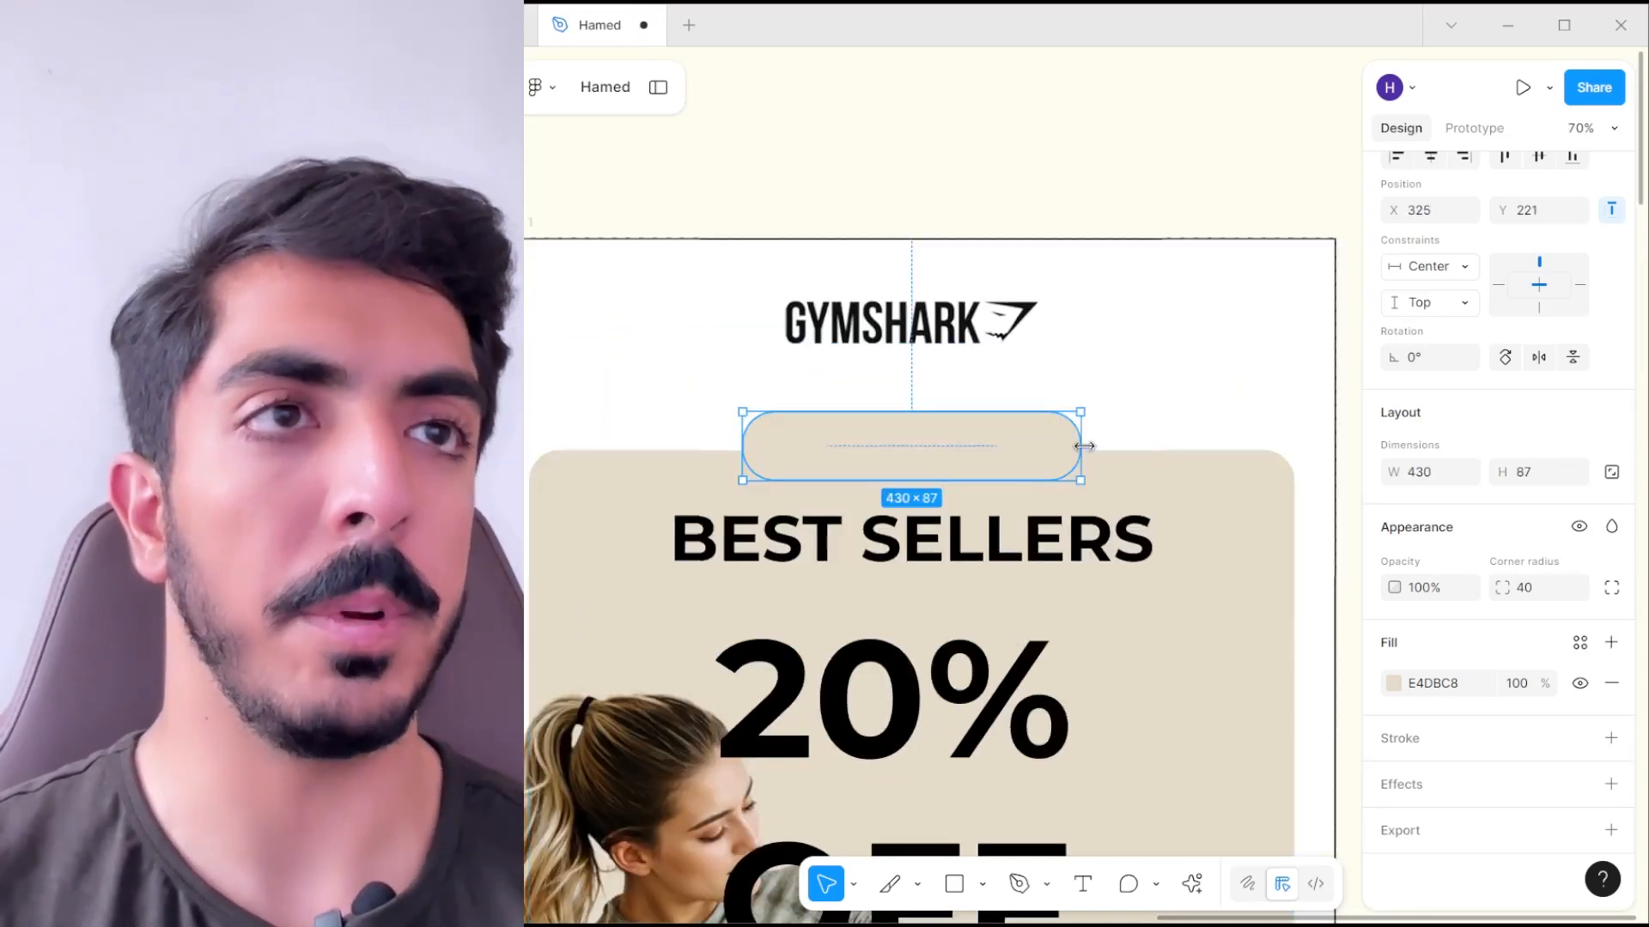
{"action": "left_click_drag", "start_coordinate": [1085, 446], "coordinate": [1144, 447]}
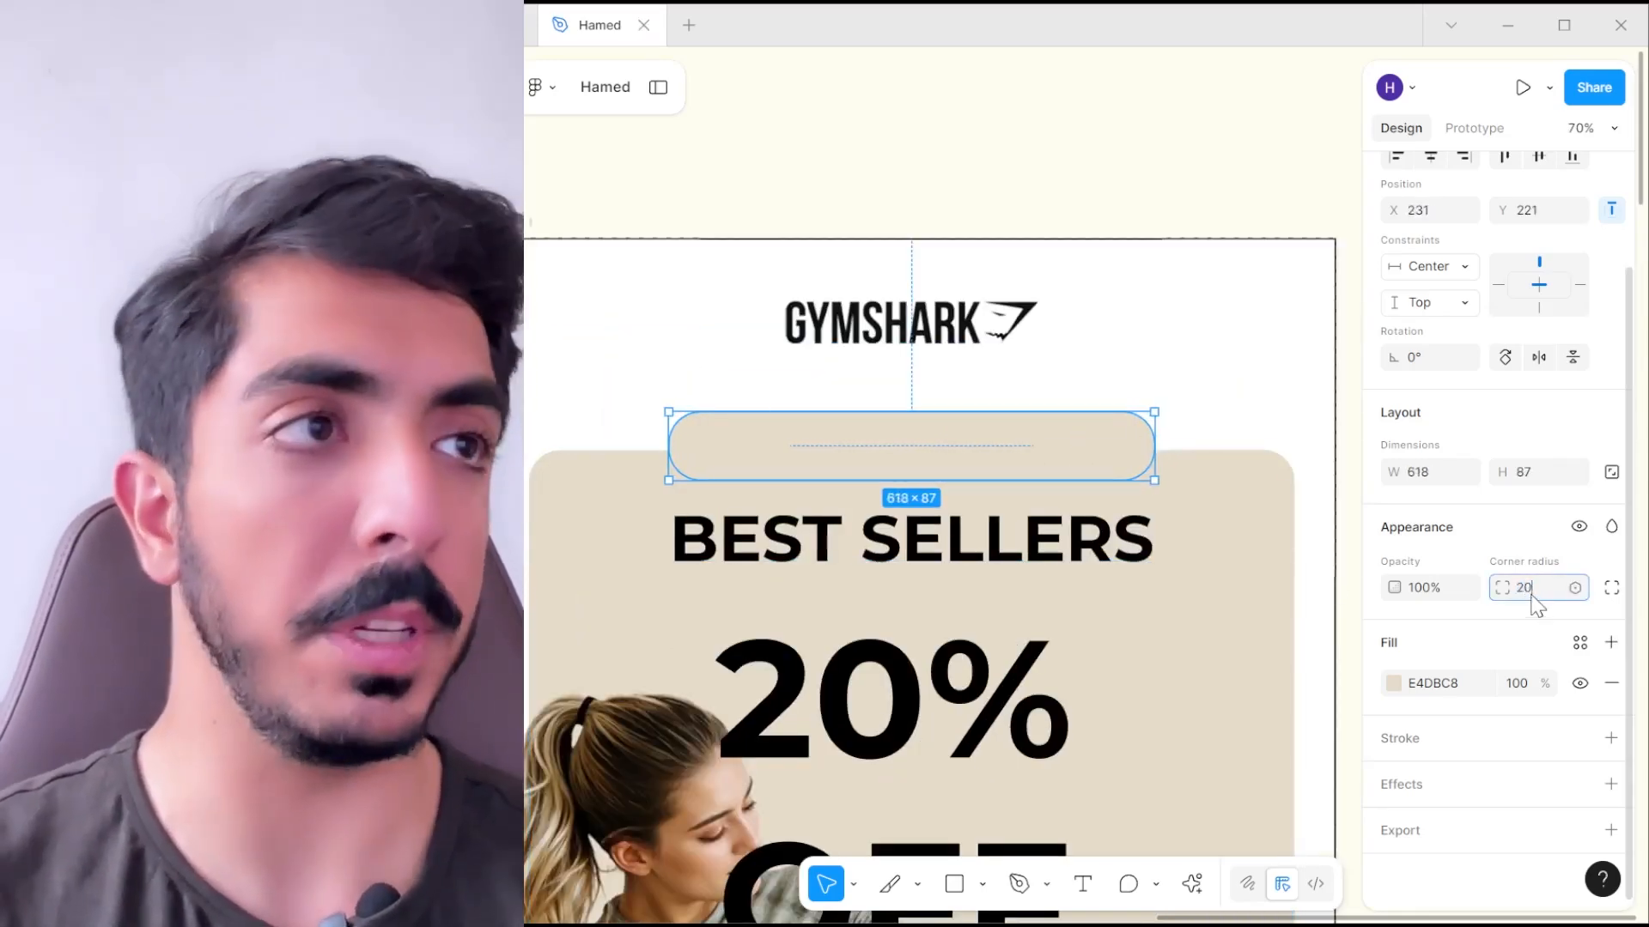
{"action": "scroll", "coordinate": [1178, 460], "scroll_direction": "up", "scroll_amount": 1}
{"action": "left_click_drag", "start_coordinate": [958, 547], "coordinate": [965, 449]}
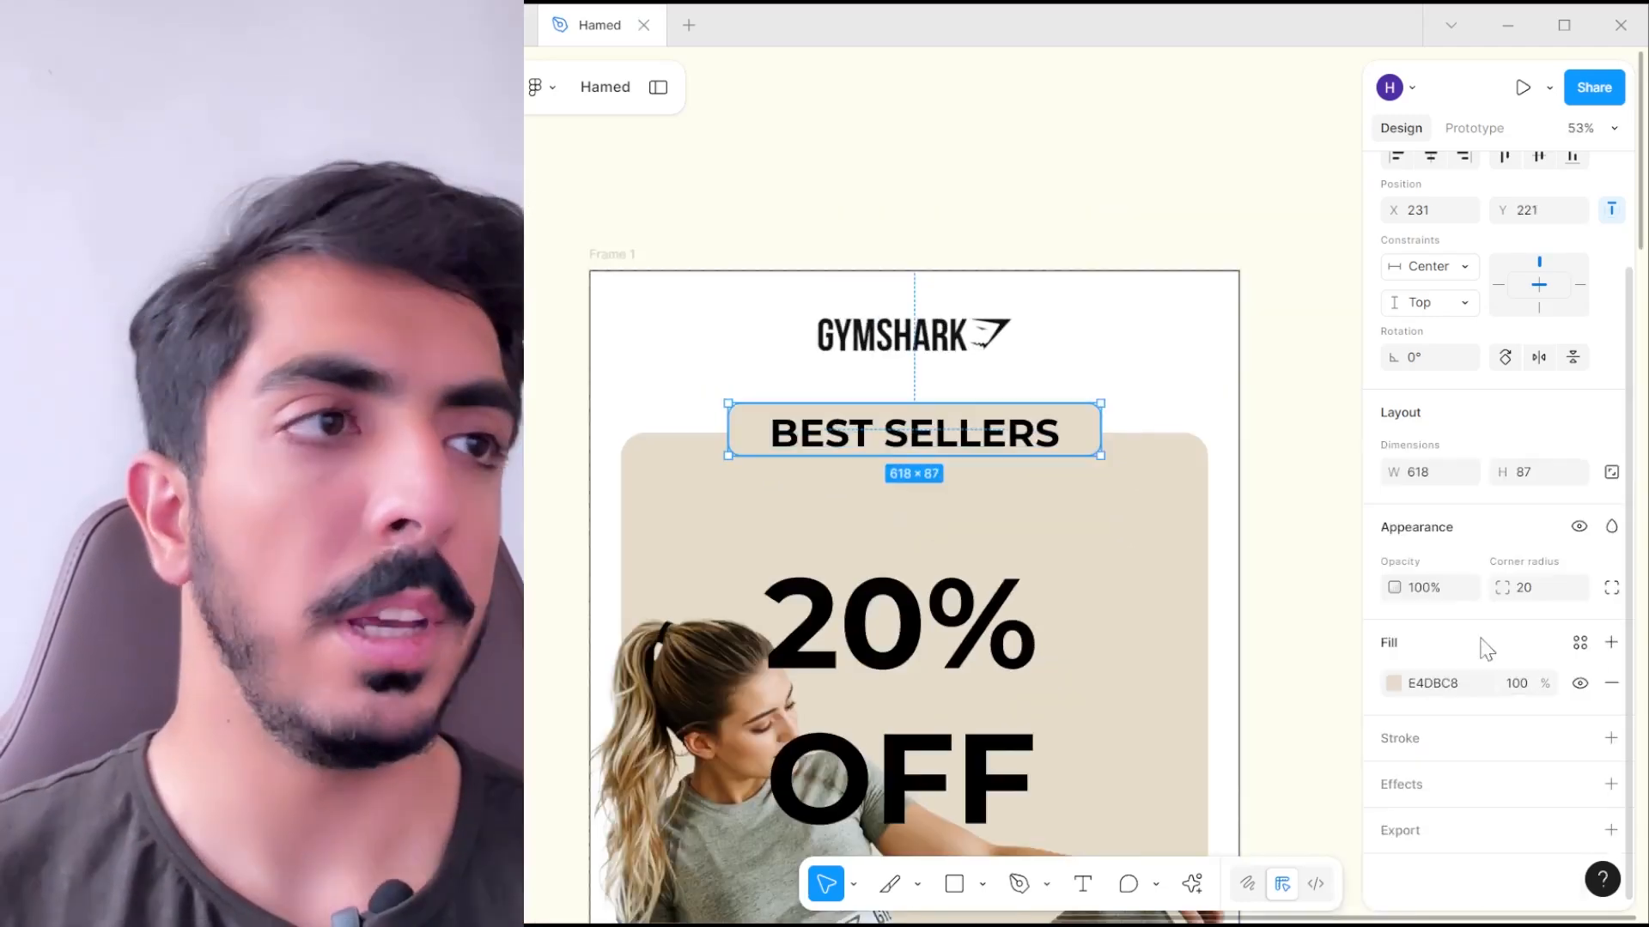
- Darken the bar behind "BEST SELLERS" to the beige C0B08F
{"action": "left_click", "coordinate": [1394, 684]}
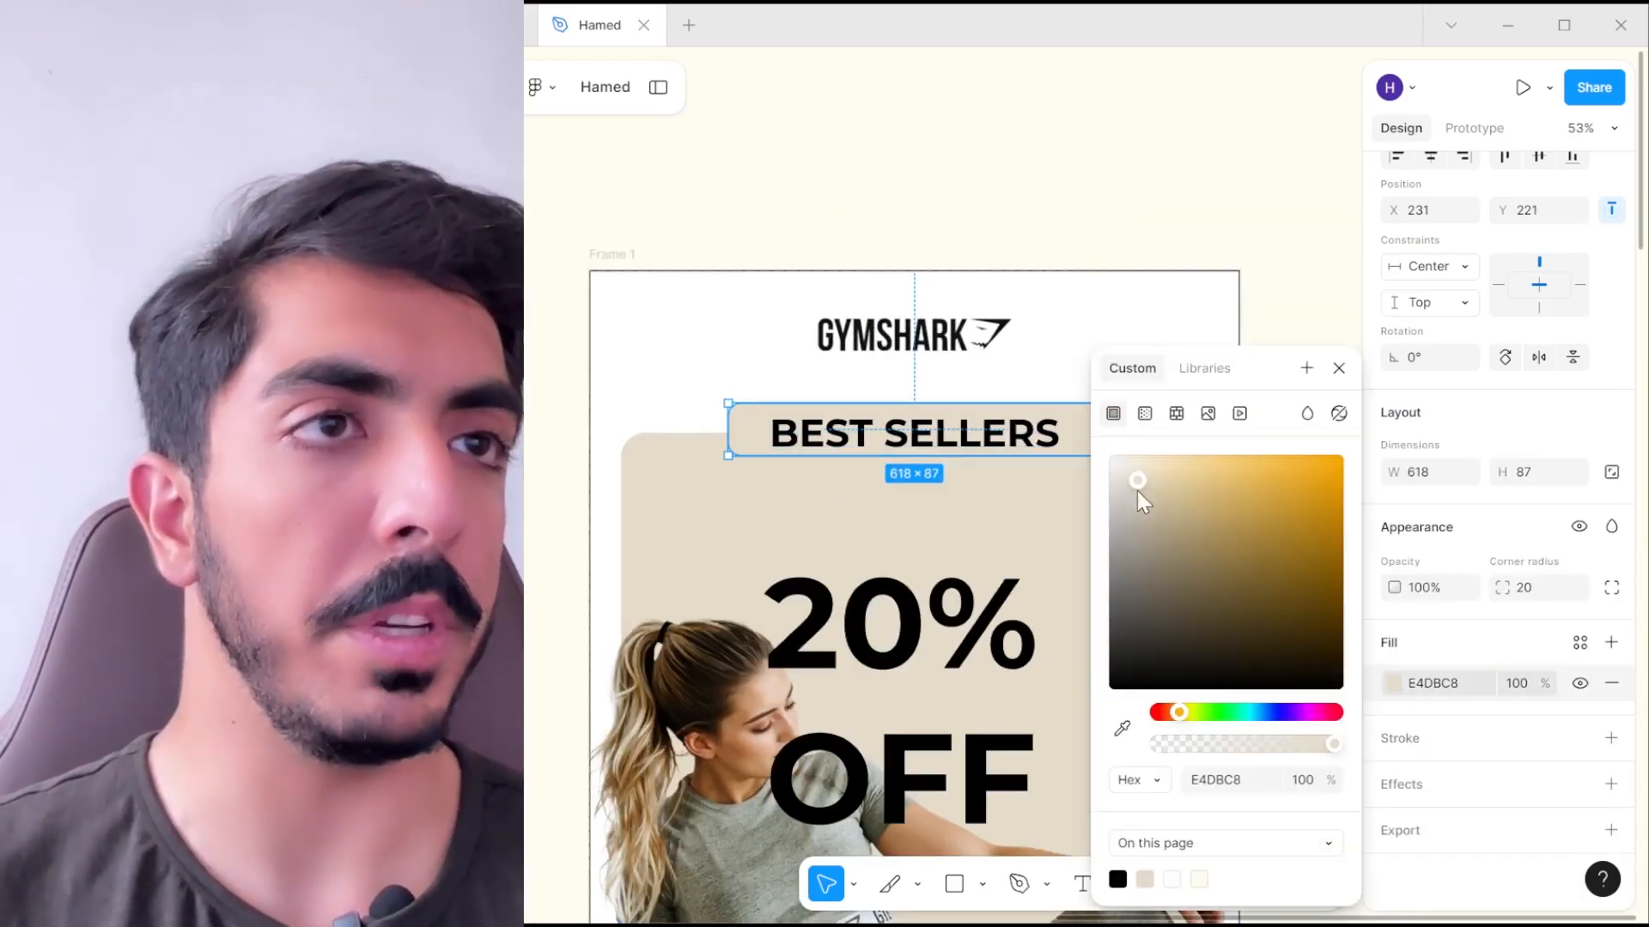
{"action": "left_click_drag", "start_coordinate": [1137, 489], "coordinate": [1167, 517]}
{"action": "scroll", "coordinate": [1013, 369], "scroll_direction": "down", "scroll_amount": 5}
{"action": "left_click", "coordinate": [1192, 256]}
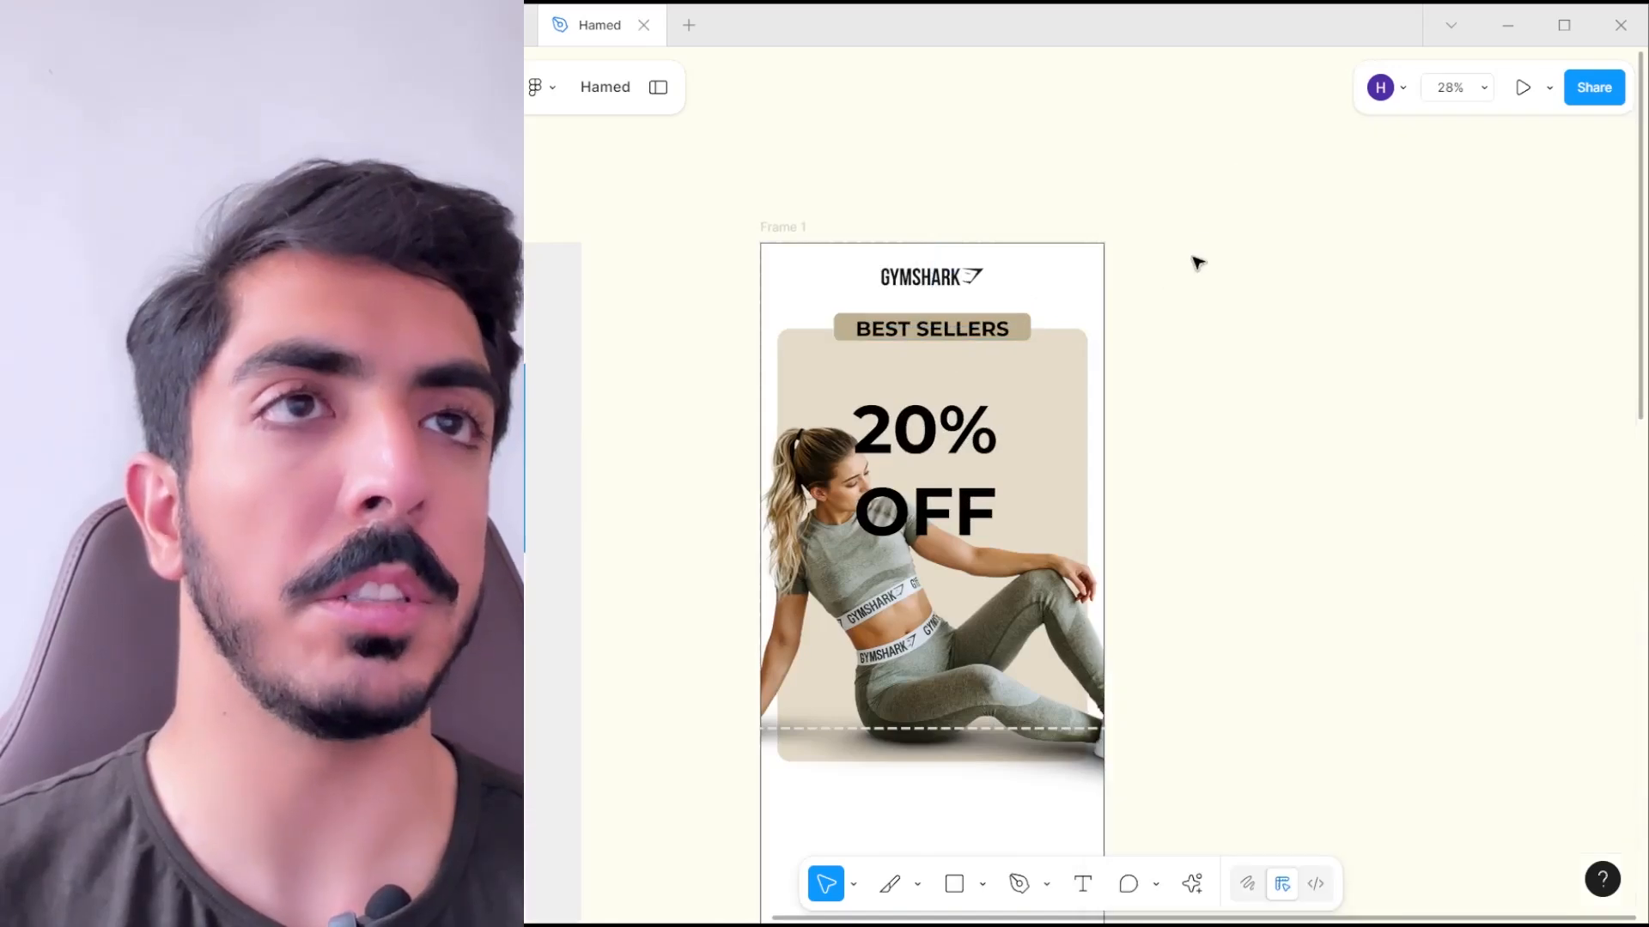
- Reduce the "BEST SELLERS" text to size 48, centre it on the bar and fill it with white
{"action": "scroll", "coordinate": [942, 344], "scroll_direction": "up", "scroll_amount": 5}
{"action": "left_click", "coordinate": [1001, 360]}
{"action": "scroll", "coordinate": [1000, 362], "scroll_direction": "up", "scroll_amount": 5}
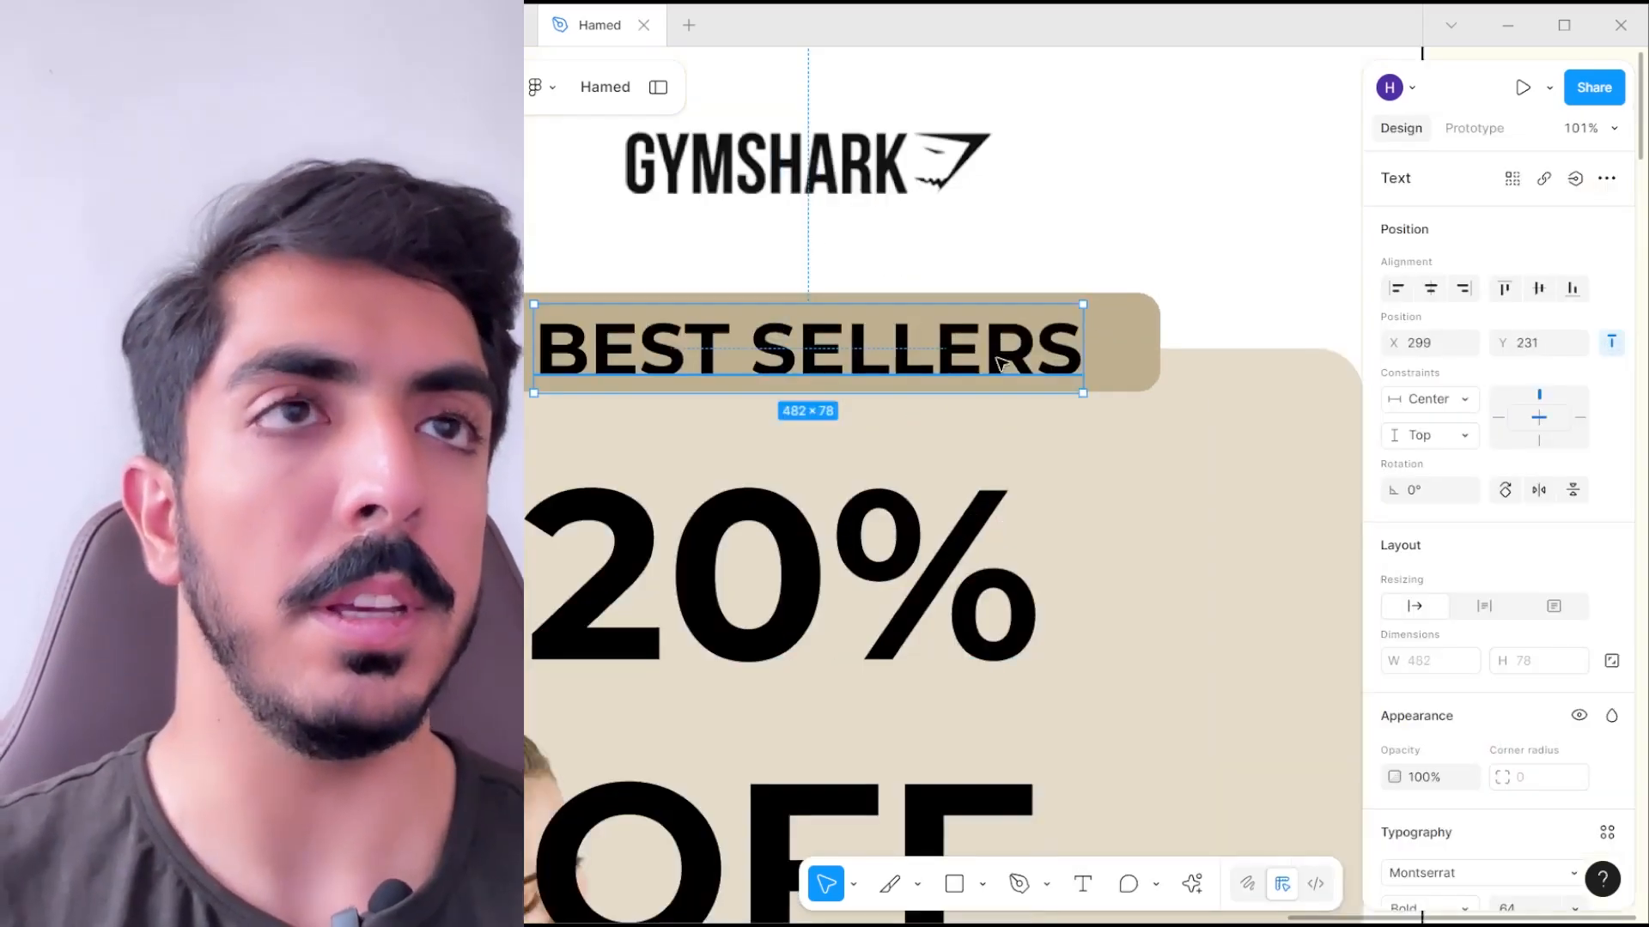
{"action": "scroll", "coordinate": [877, 541], "scroll_direction": "down", "scroll_amount": 3}
{"action": "left_click", "coordinate": [1395, 777]}
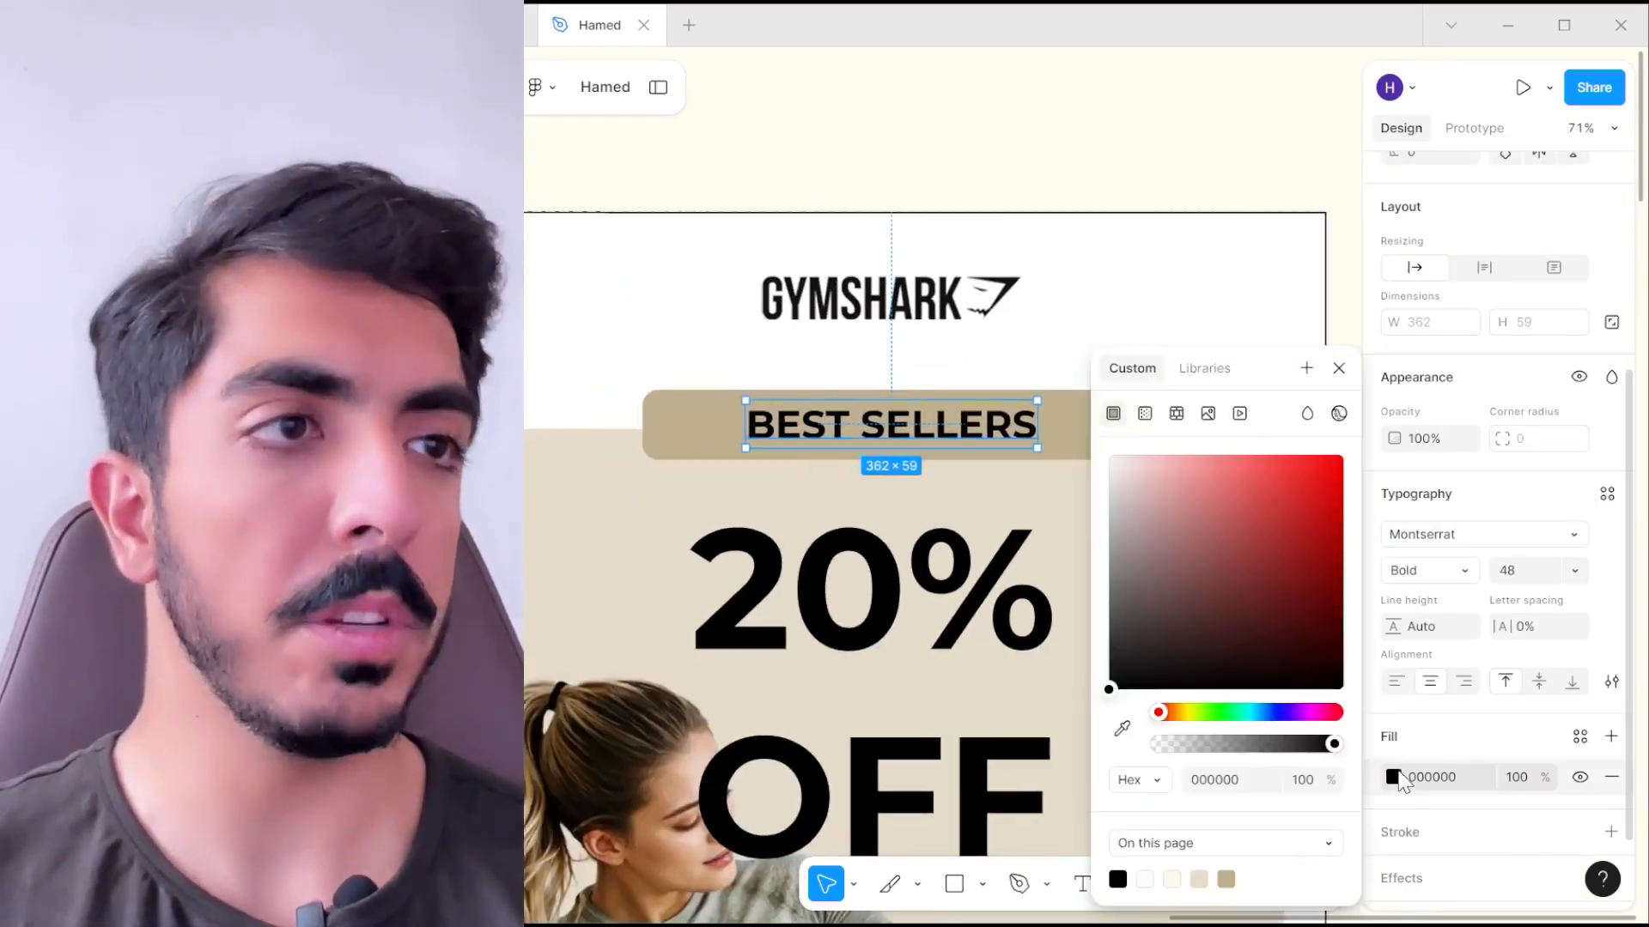
{"action": "left_click_drag", "start_coordinate": [1259, 587], "coordinate": [997, 338]}
- Fill the "20% OFF" text with the colour C0B08F sampled from the "BEST SELLERS" bar
{"action": "scroll", "coordinate": [865, 357], "scroll_direction": "down", "scroll_amount": 7}
{"action": "scroll", "coordinate": [838, 517], "scroll_direction": "up", "scroll_amount": 5}
{"action": "left_click", "coordinate": [838, 516]}
{"action": "scroll", "coordinate": [1422, 698], "scroll_direction": "down", "scroll_amount": 5}
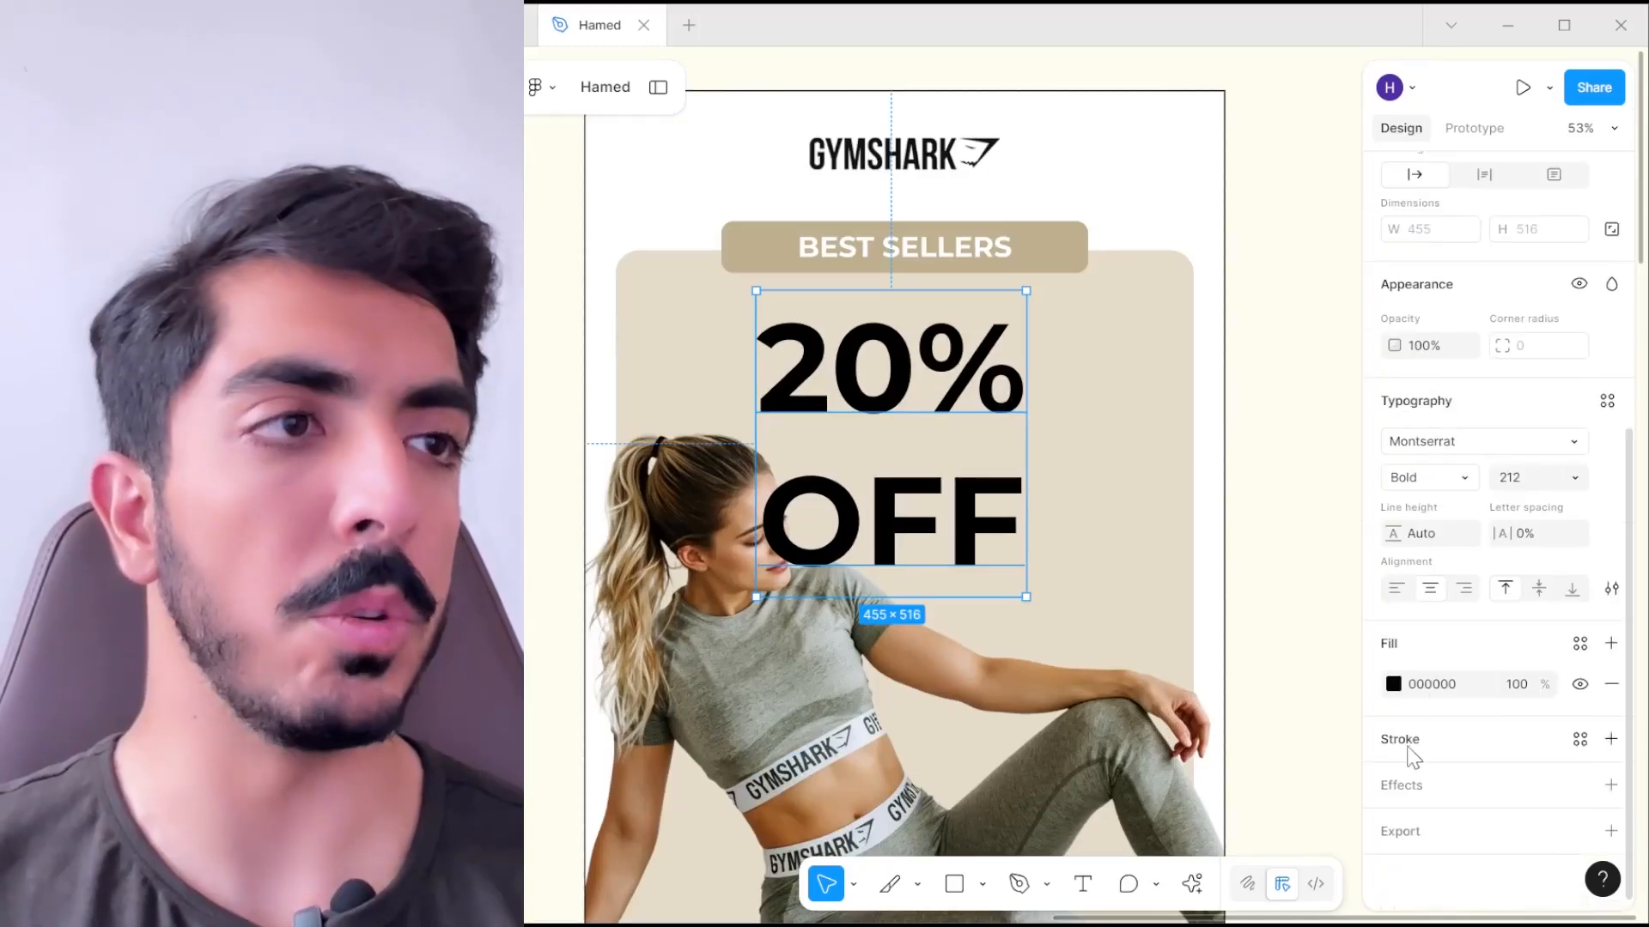
{"action": "left_click", "coordinate": [1393, 690]}
{"action": "left_click", "coordinate": [1122, 730]}
{"action": "left_click", "coordinate": [1059, 268]}
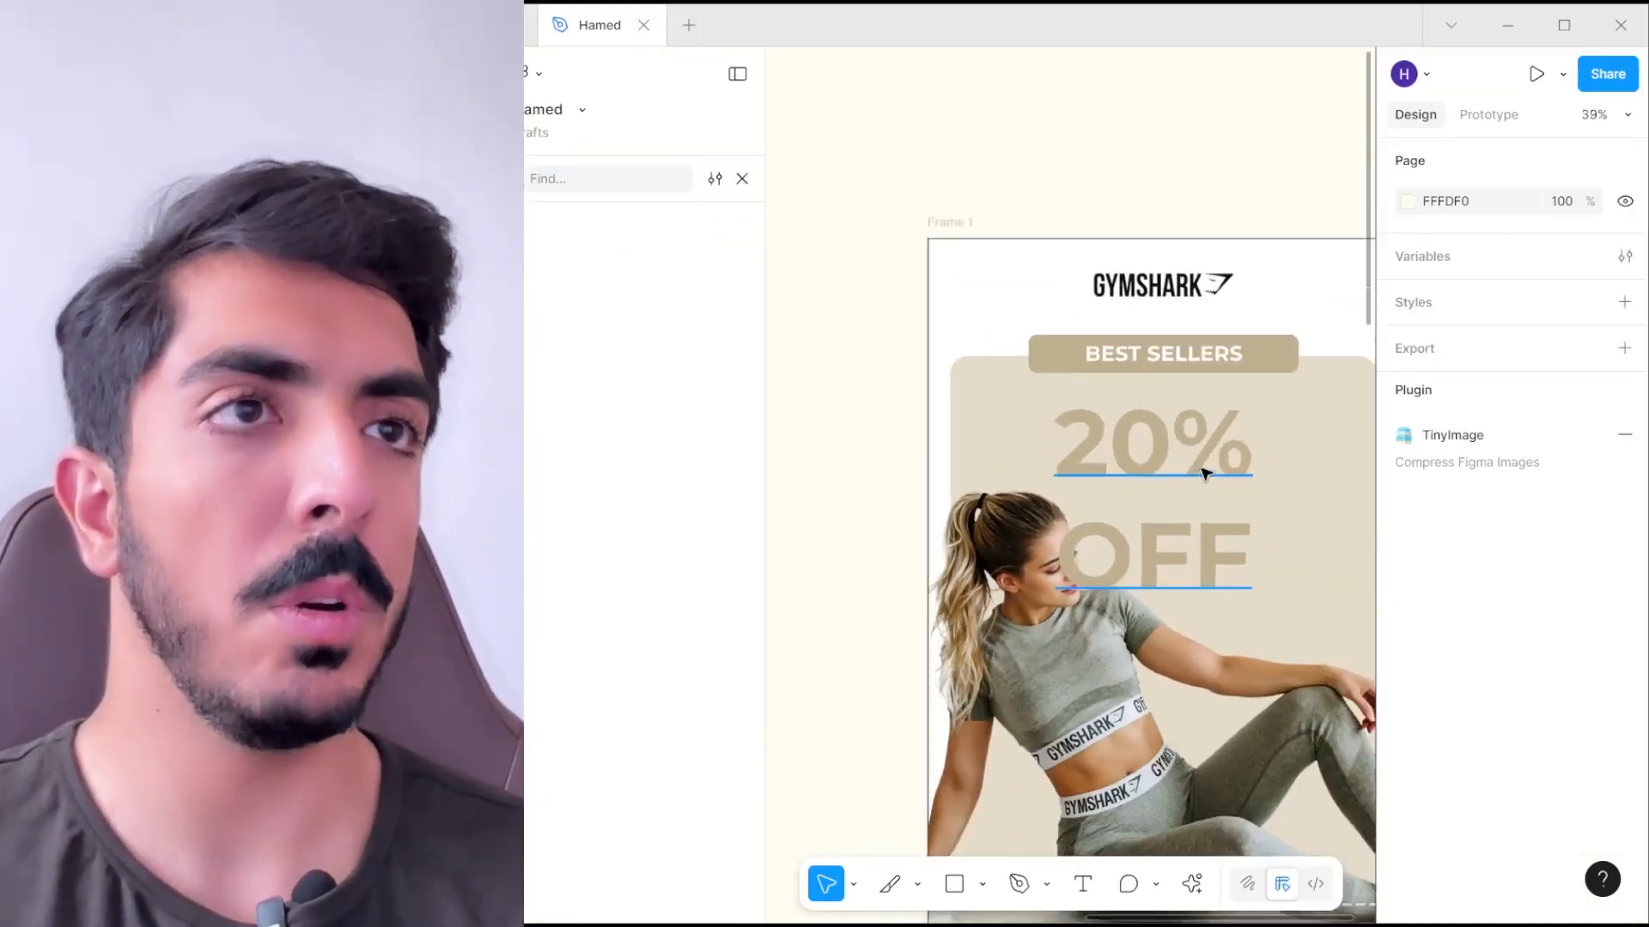
- Darken the "20% OFF" text fill to AE9E7B
{"action": "left_click", "coordinate": [1067, 472]}
{"action": "scroll", "coordinate": [1503, 515], "scroll_direction": "down", "scroll_amount": 5}
{"action": "left_click", "coordinate": [1408, 698]}
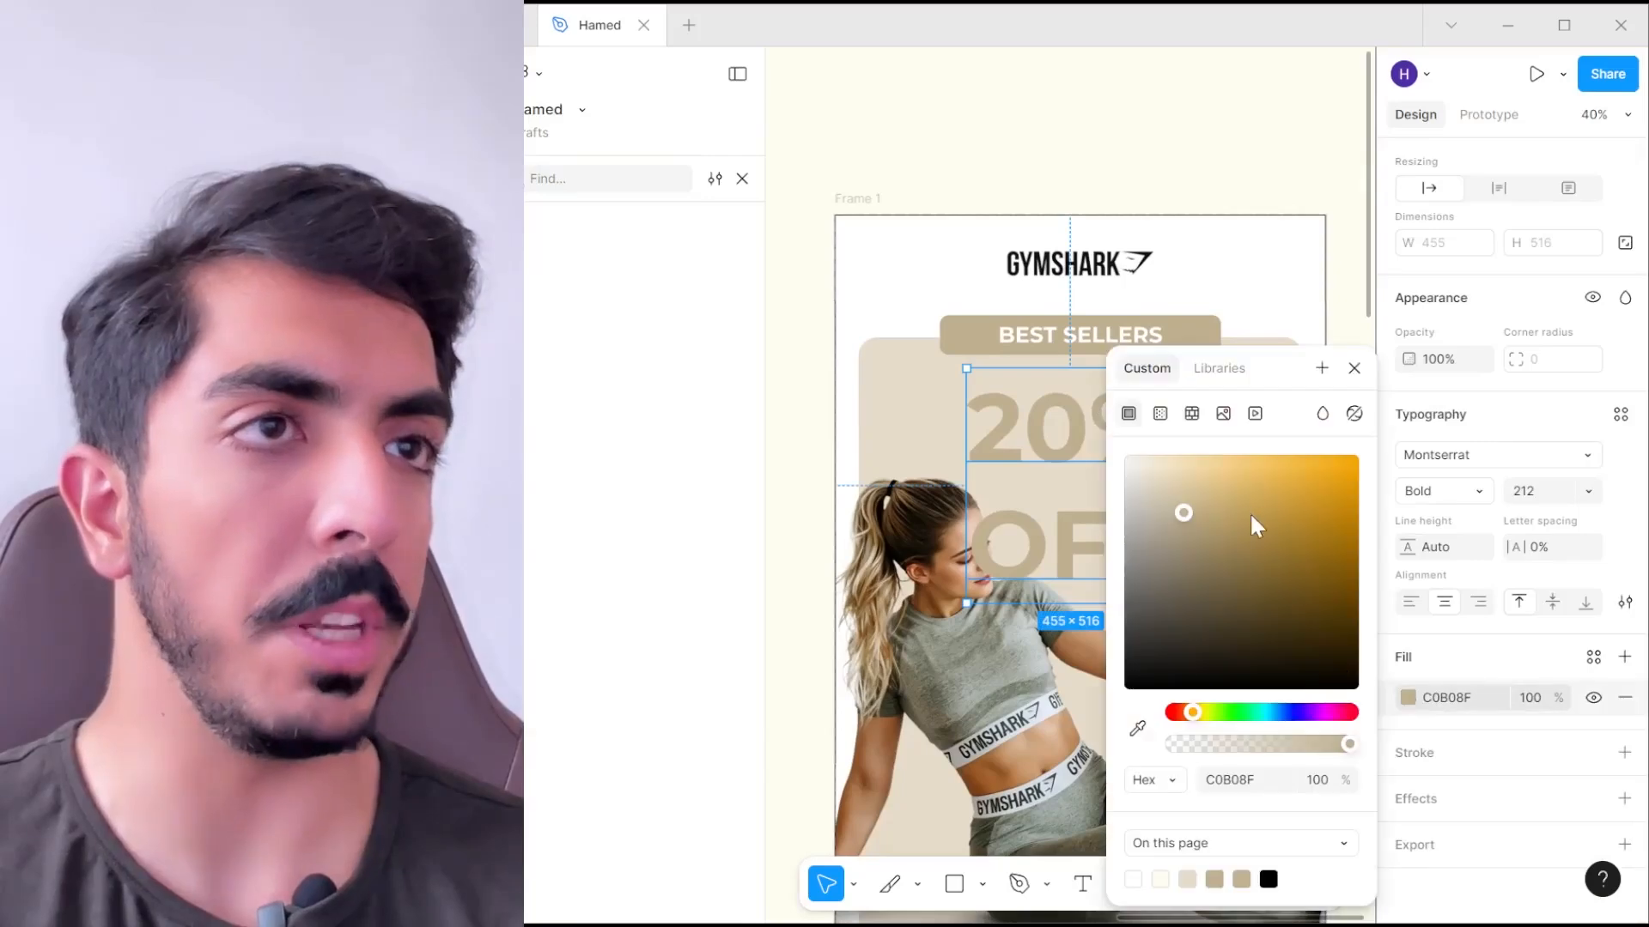
{"action": "left_click_drag", "start_coordinate": [1185, 515], "coordinate": [1193, 531]}
{"action": "scroll", "coordinate": [934, 534], "scroll_direction": "down", "scroll_amount": 1}
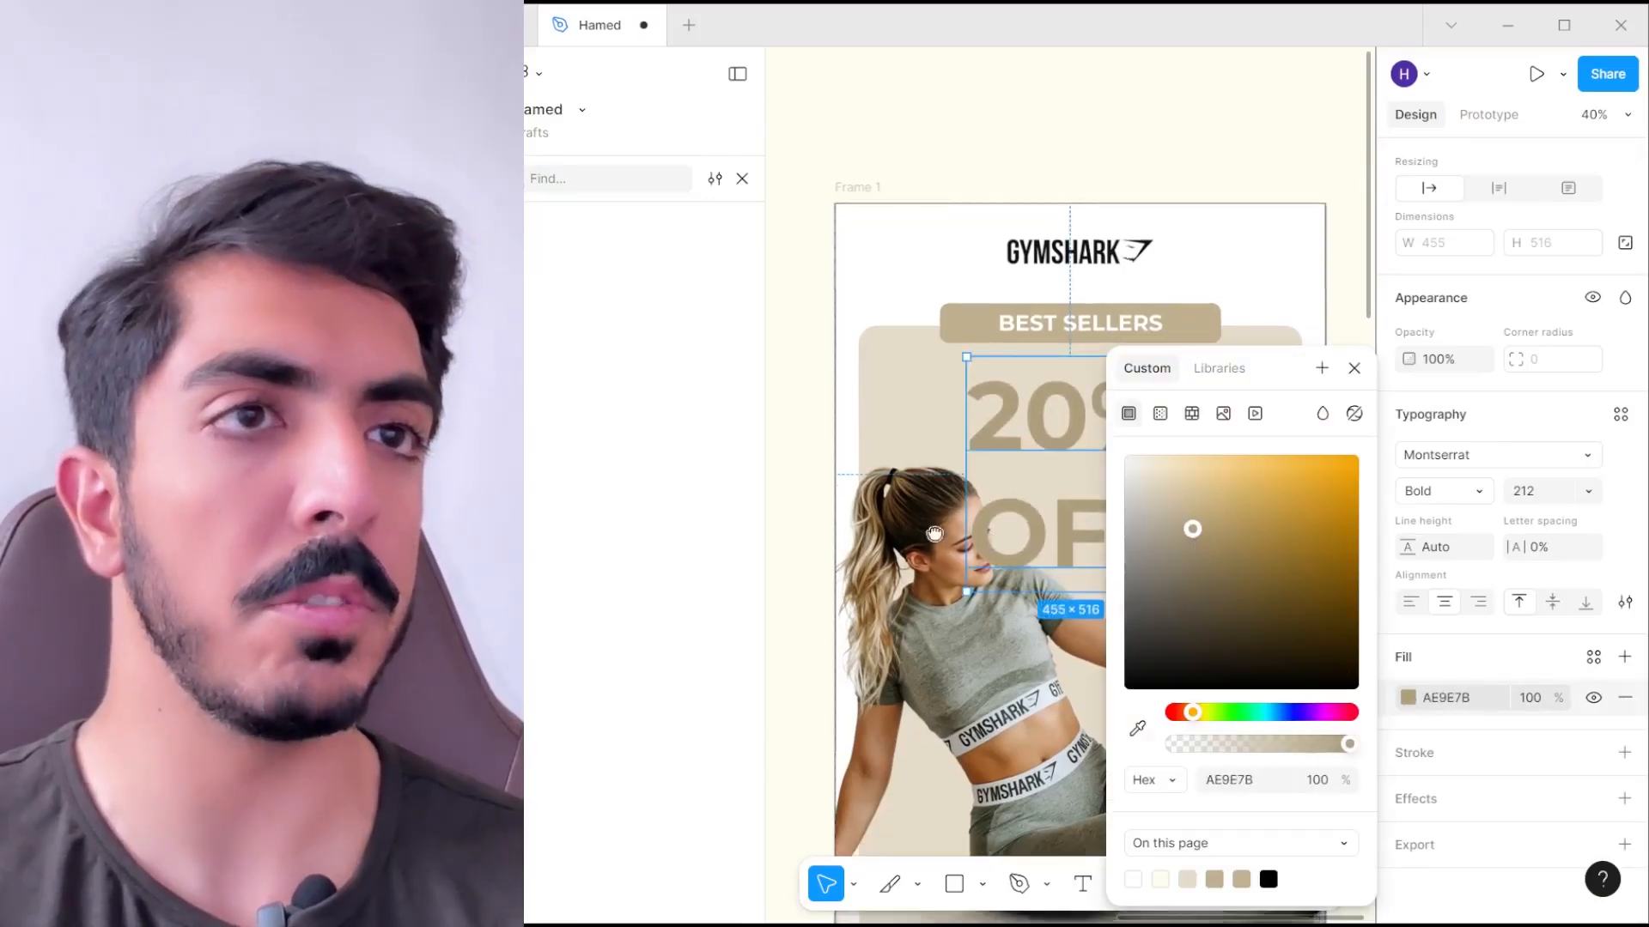
- Match the "BEST SELLERS" bar's fill to the darker "20% OFF" text by sampling its colour
{"action": "scroll", "coordinate": [934, 534], "scroll_direction": "right", "scroll_amount": 3}
{"action": "left_click", "coordinate": [970, 305]}
{"action": "left_click", "coordinate": [1408, 696]}
{"action": "left_click", "coordinate": [1137, 729]}
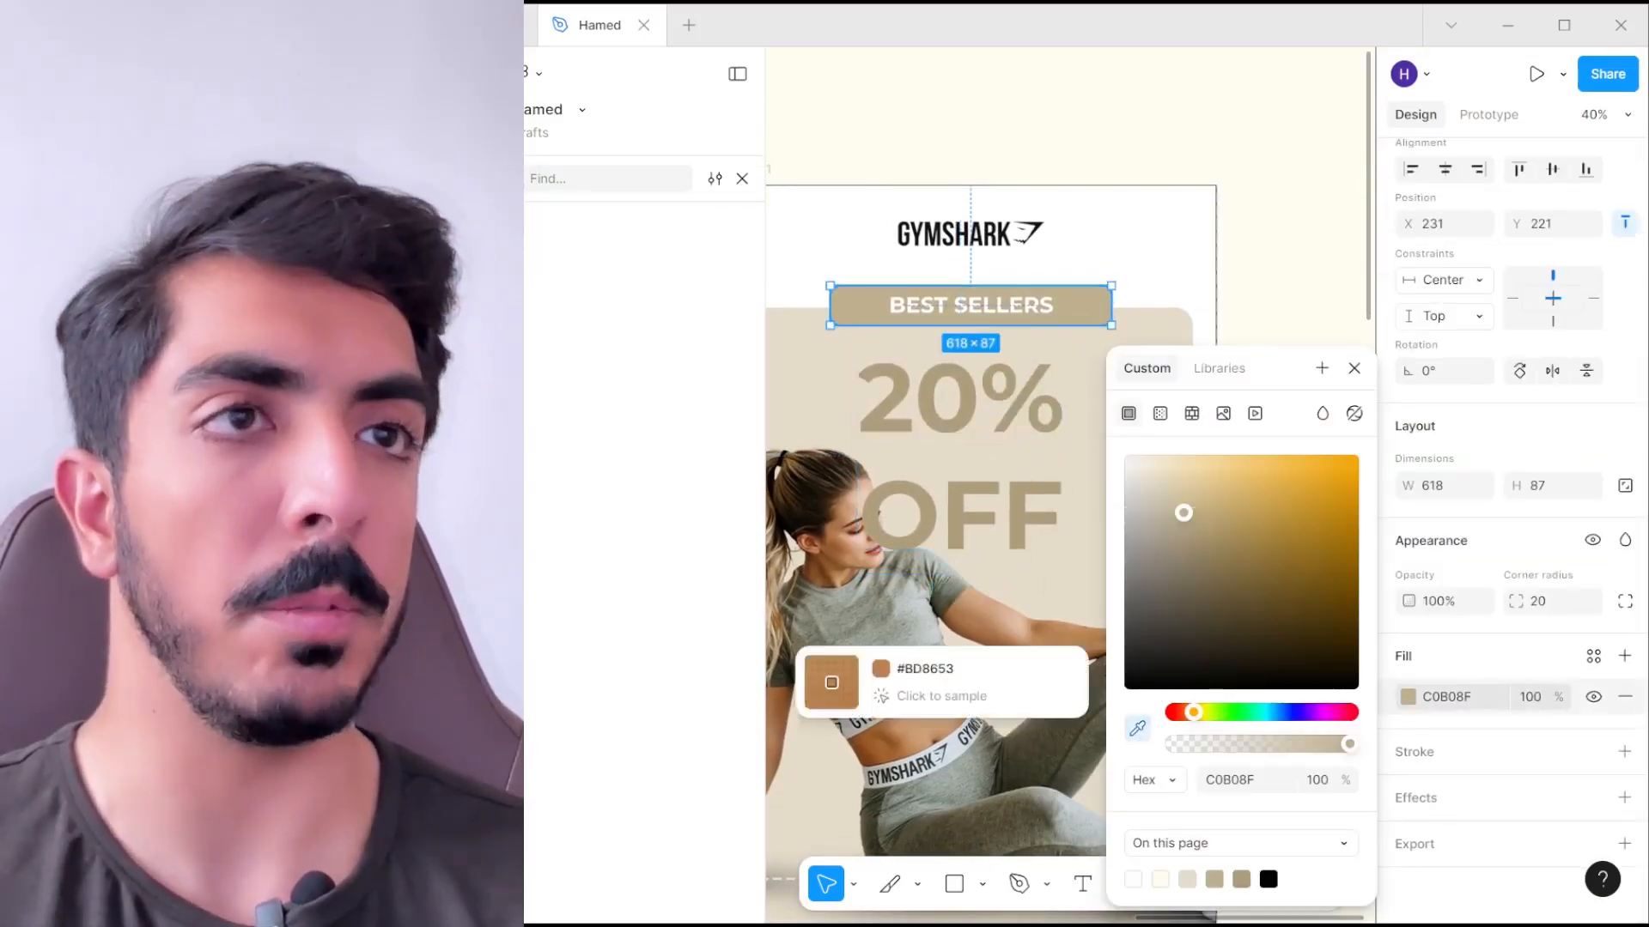
{"action": "left_click", "coordinate": [1017, 495]}
{"action": "left_click_drag", "start_coordinate": [975, 452], "coordinate": [1021, 451]}
{"action": "left_click", "coordinate": [1295, 74]}
{"action": "left_click", "coordinate": [742, 179]}
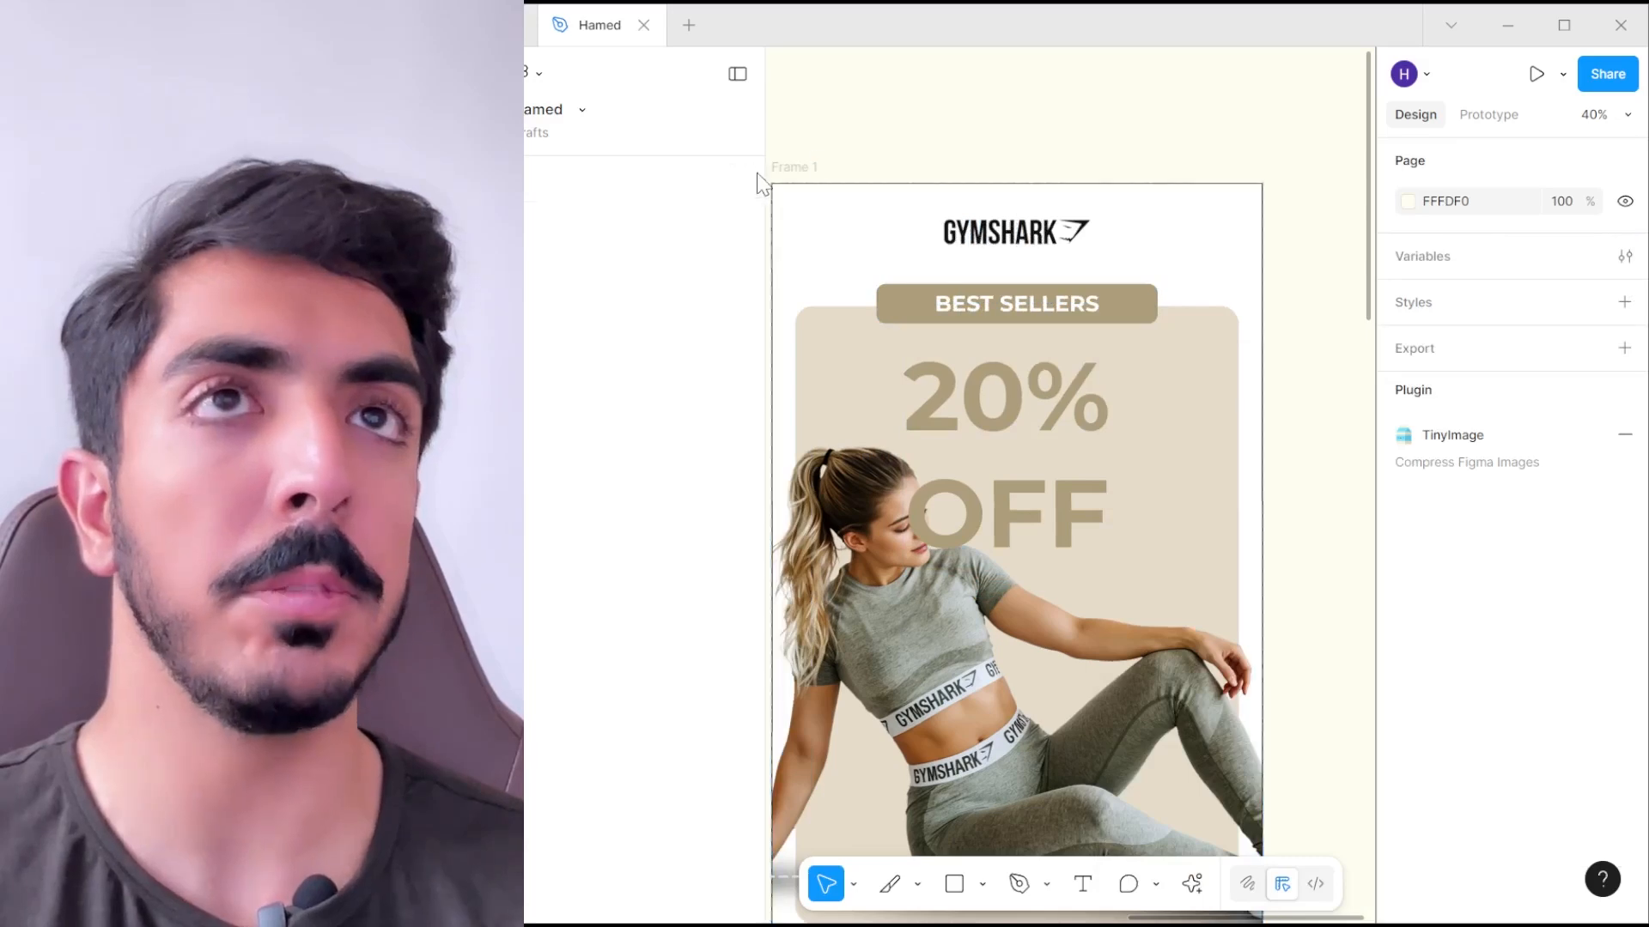
- Remove the "20%" line so the text reads only "OFF", and move it down beside the model's face
{"action": "double_click", "coordinate": [1037, 421]}
{"action": "key", "text": "BackSpace"}
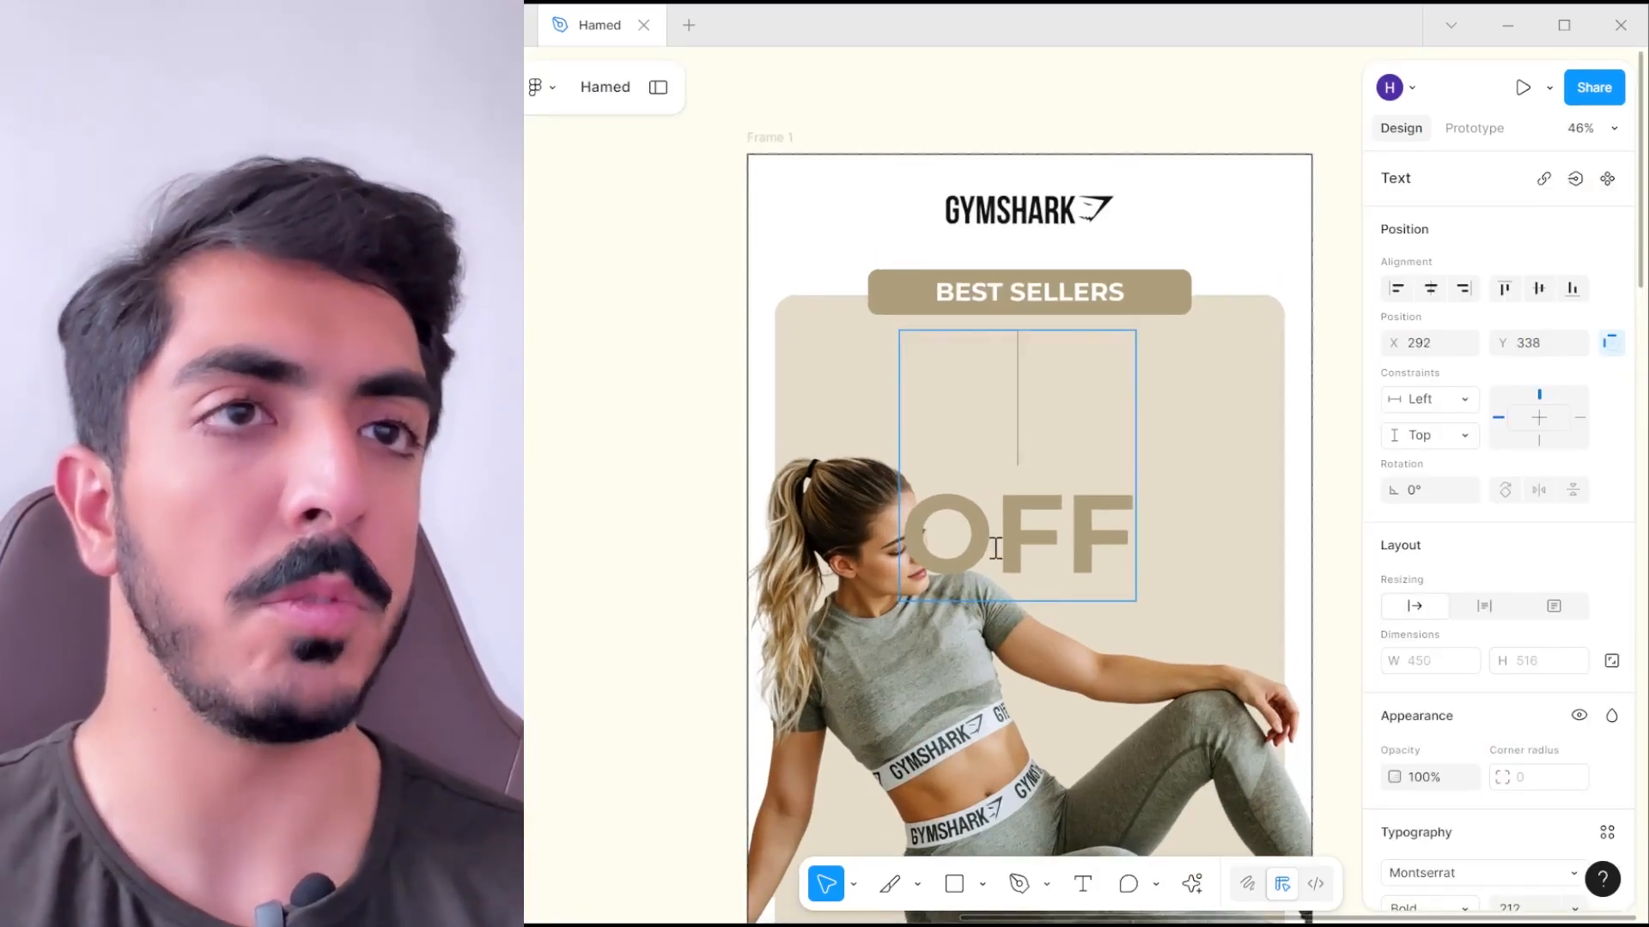
{"action": "left_click", "coordinate": [904, 542]}
{"action": "key", "text": "BackSpace"}
{"action": "right_click", "coordinate": [901, 541]}
{"action": "left_click", "coordinate": [1190, 129]}
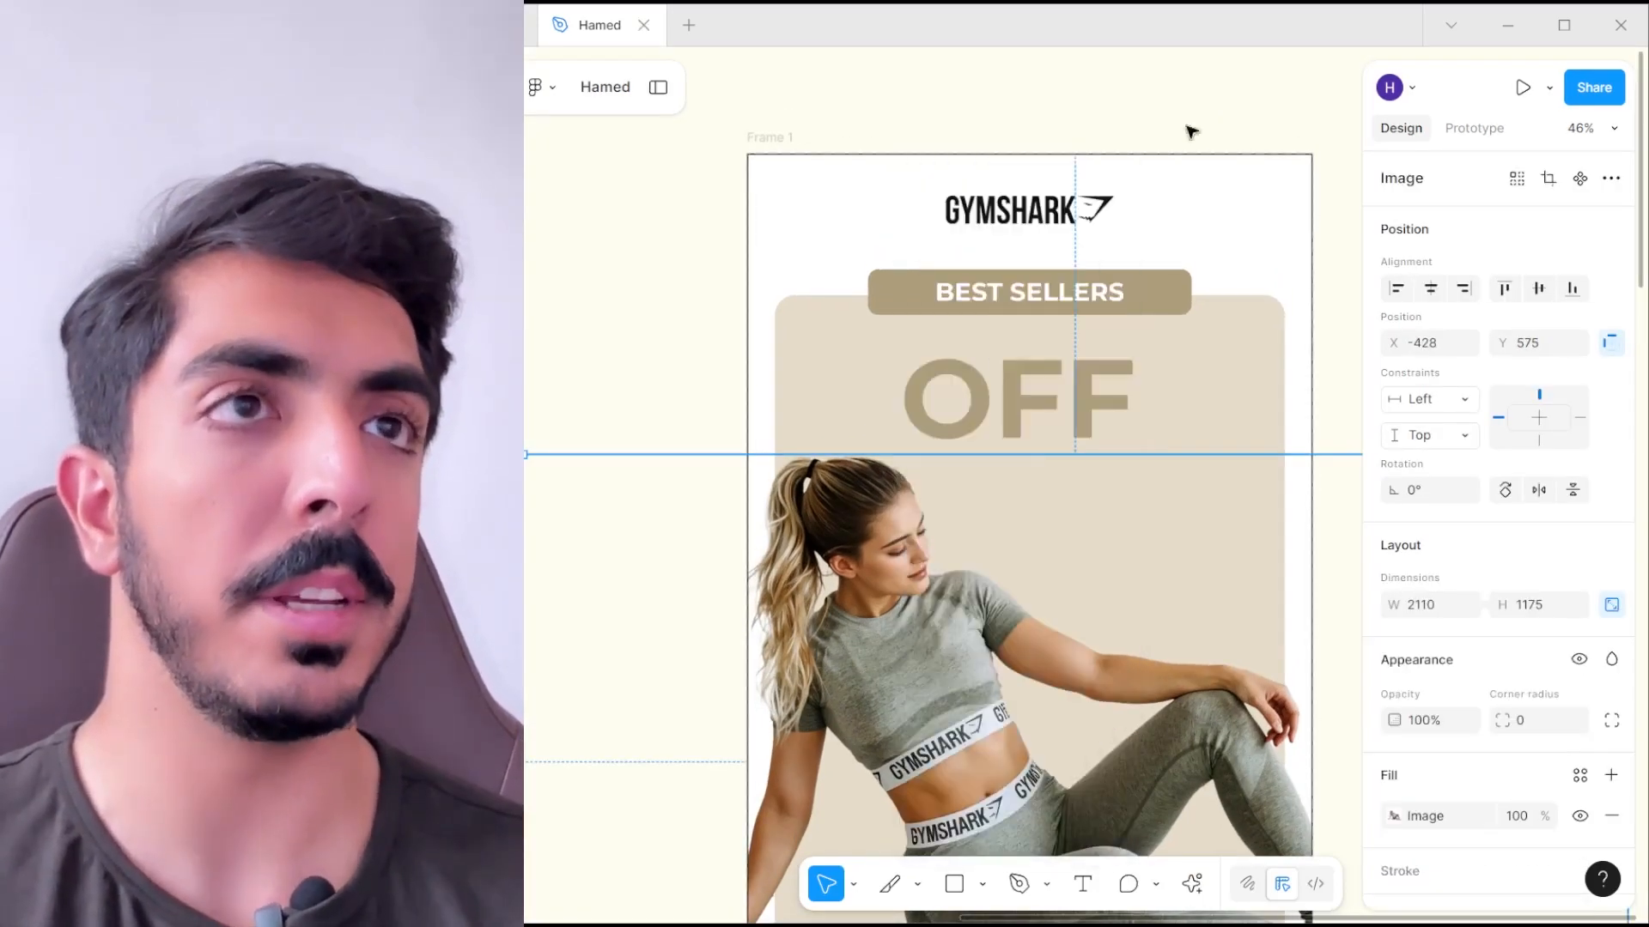
{"action": "left_click_drag", "start_coordinate": [985, 413], "coordinate": [986, 553]}
- Add "20%" as a separate text above "OFF", enlarge it to size 302 and move it up towards the bar
{"action": "left_click_drag", "start_coordinate": [1155, 93], "coordinate": [1090, 214]}
{"action": "left_click", "coordinate": [1090, 214]}
{"action": "key", "text": "t"}
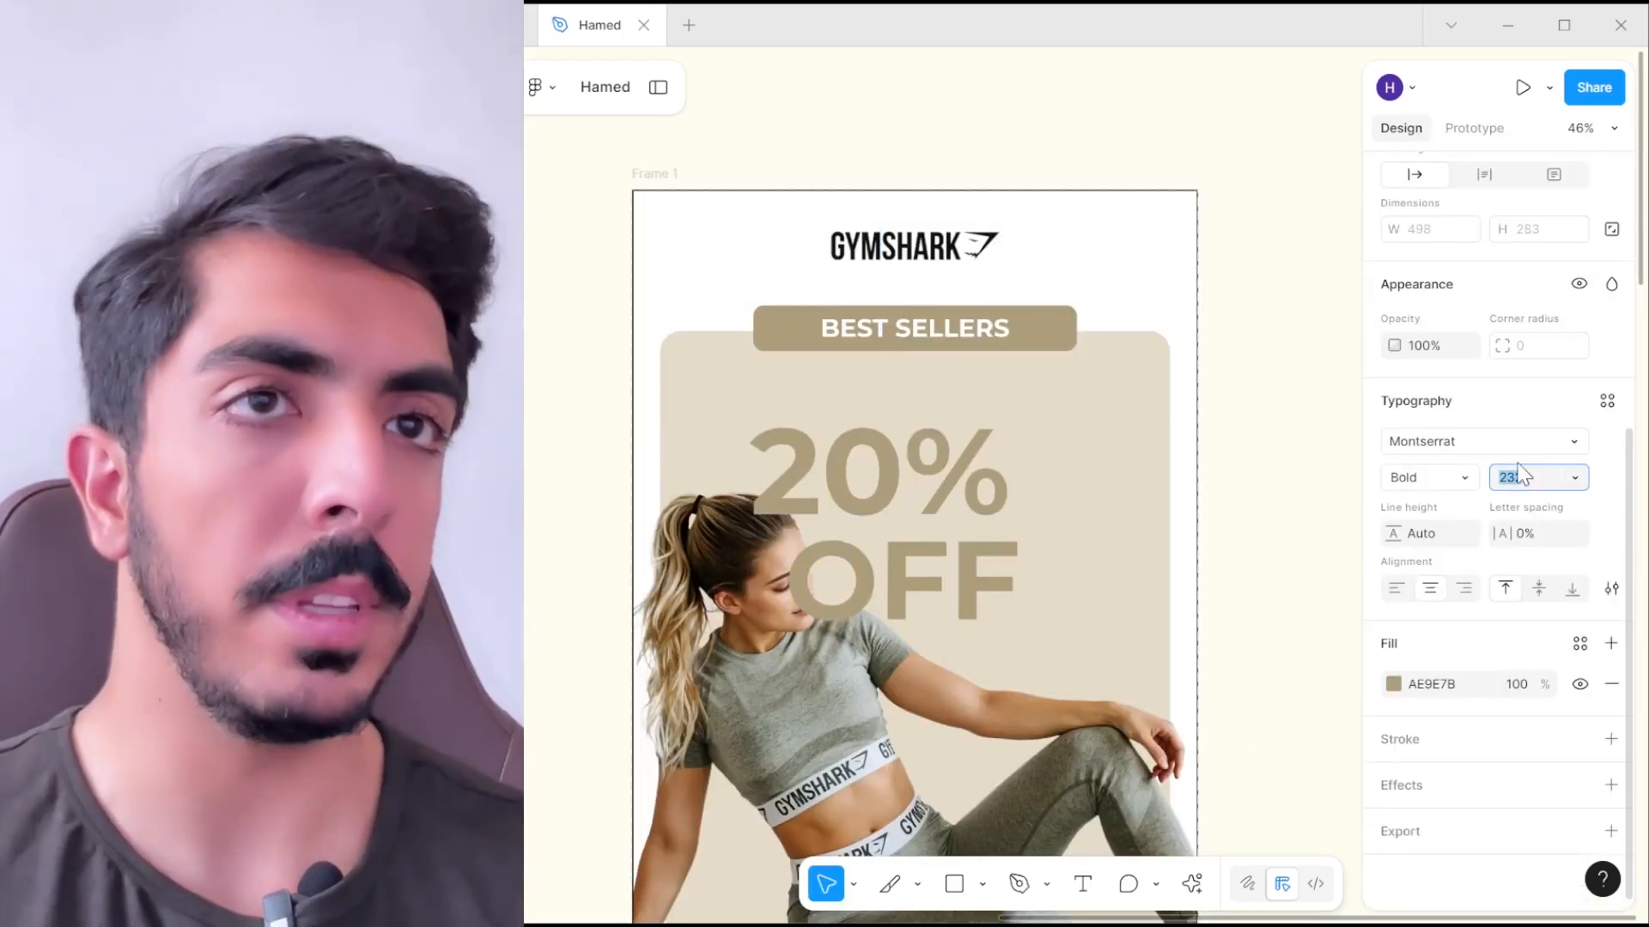
{"action": "key", "text": "shift+Up"}
{"action": "key", "text": "shift+Up"}
{"action": "key", "text": "shift+Up"}
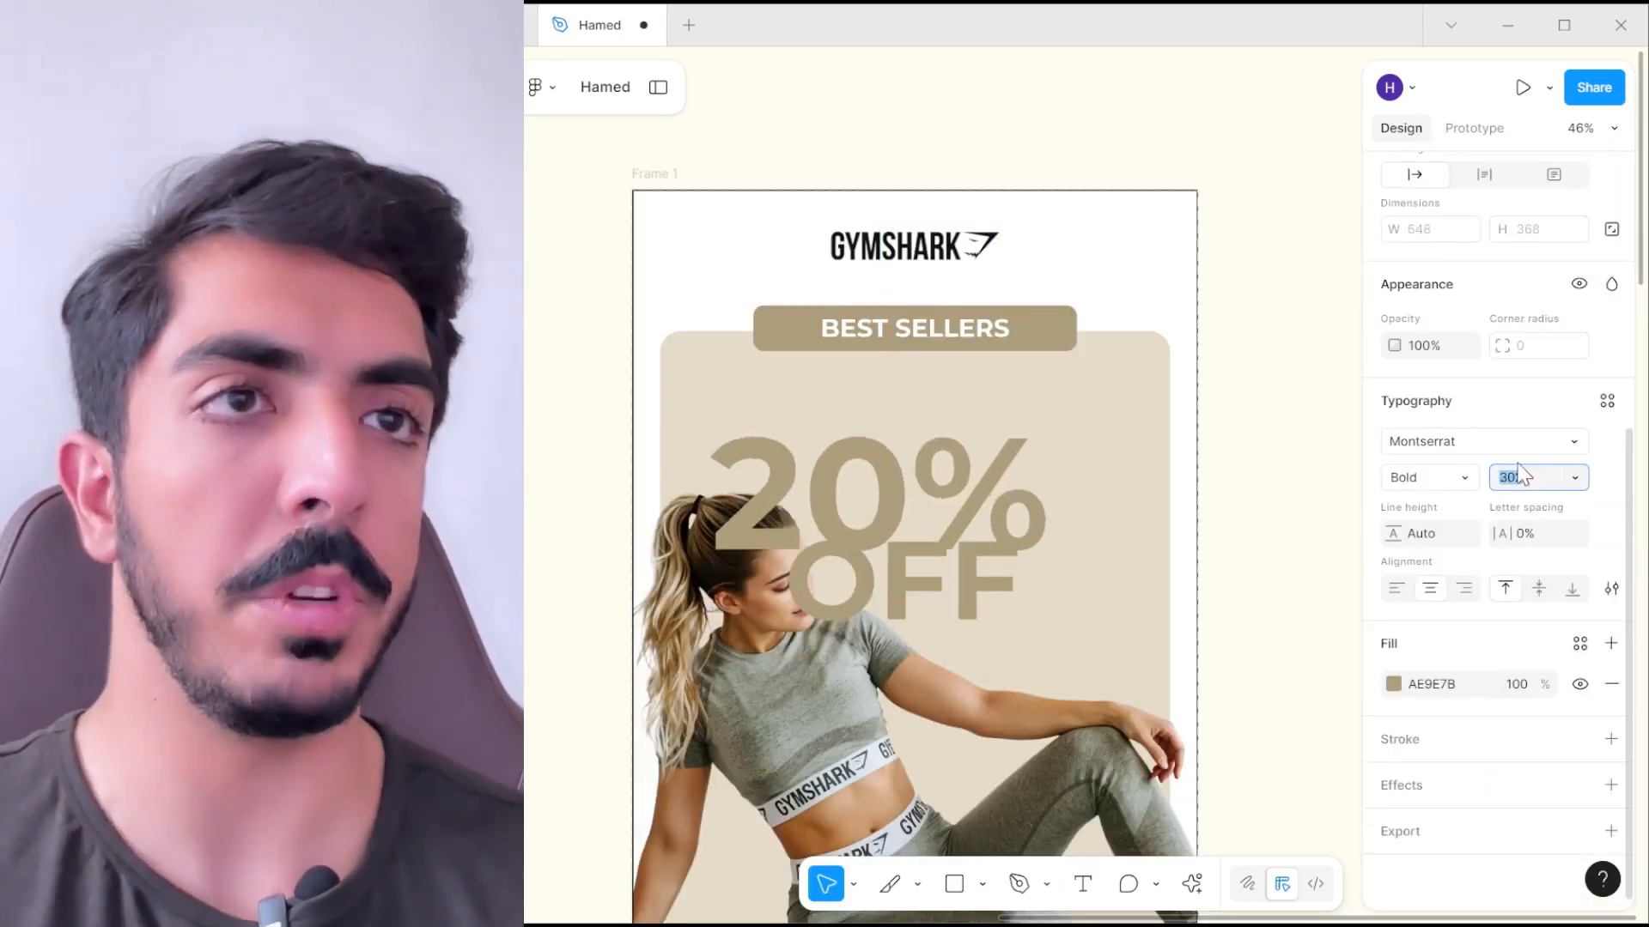
{"action": "left_click_drag", "start_coordinate": [876, 528], "coordinate": [909, 468]}
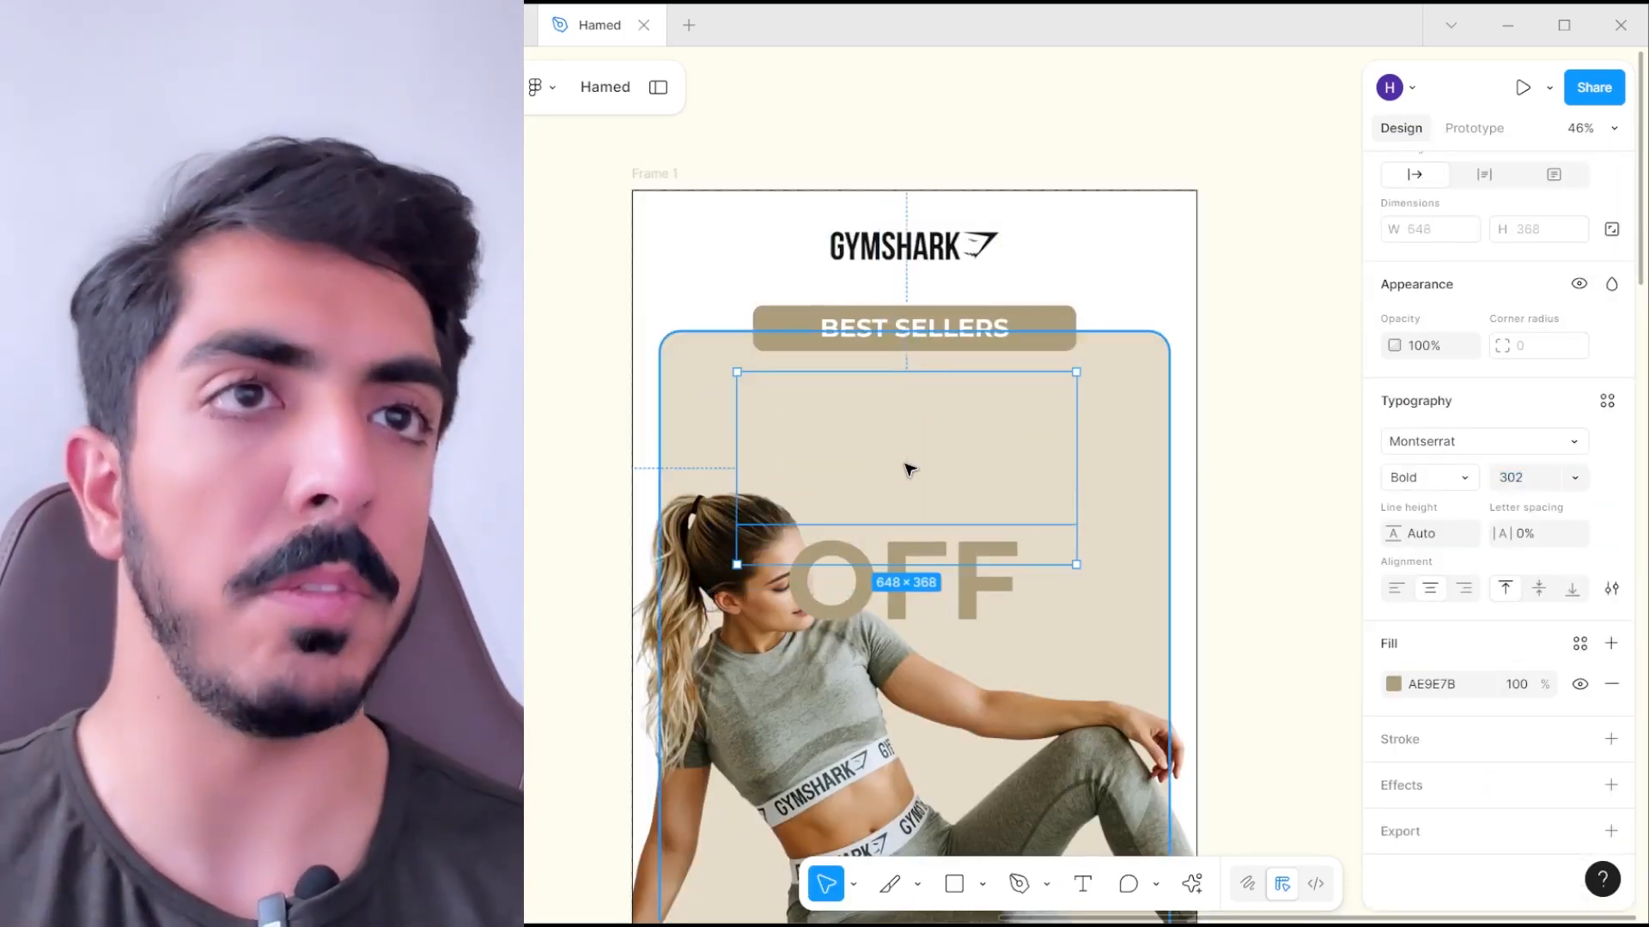
- Move the "20%" text slightly up towards the "BEST SELLERS" bar and centre it horizontally in the frame
{"action": "left_click_drag", "start_coordinate": [831, 518], "coordinate": [861, 475]}
{"action": "scroll", "coordinate": [1415, 476], "scroll_direction": "up", "scroll_amount": 5}
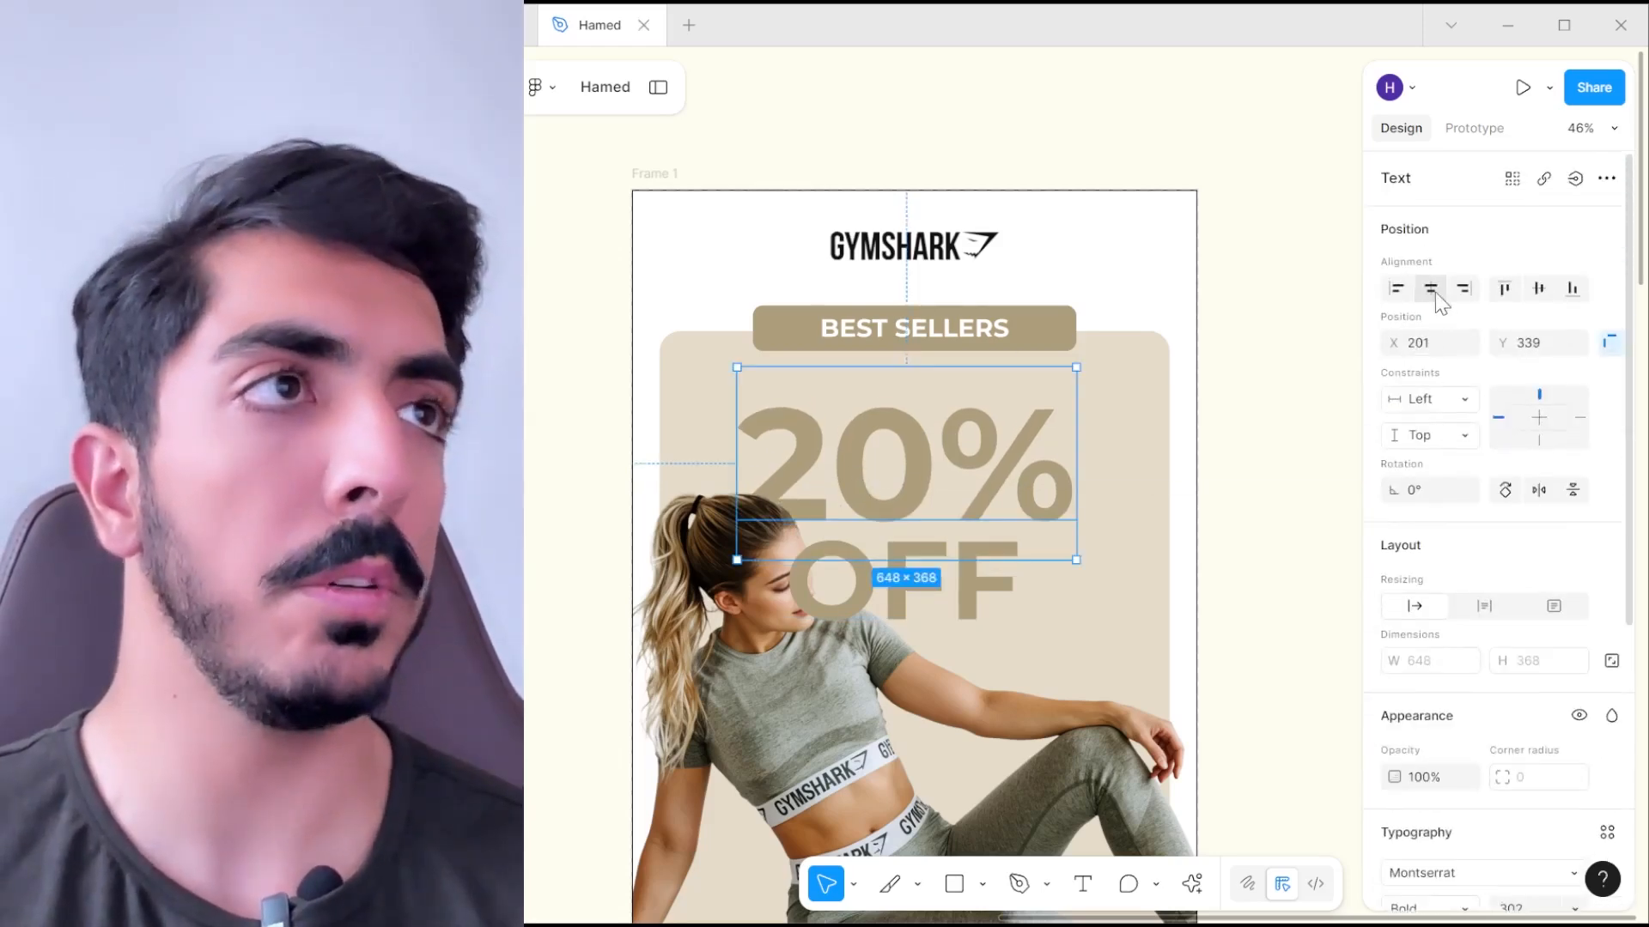
{"action": "left_click", "coordinate": [1433, 288]}
{"action": "scroll", "coordinate": [992, 403], "scroll_direction": "down", "scroll_amount": 1}
{"action": "scroll", "coordinate": [987, 507], "scroll_direction": "up", "scroll_amount": 2}
{"action": "scroll", "coordinate": [990, 537], "scroll_direction": "down", "scroll_amount": 1}
{"action": "left_click", "coordinate": [990, 494]}
{"action": "left_click", "coordinate": [1010, 343]}
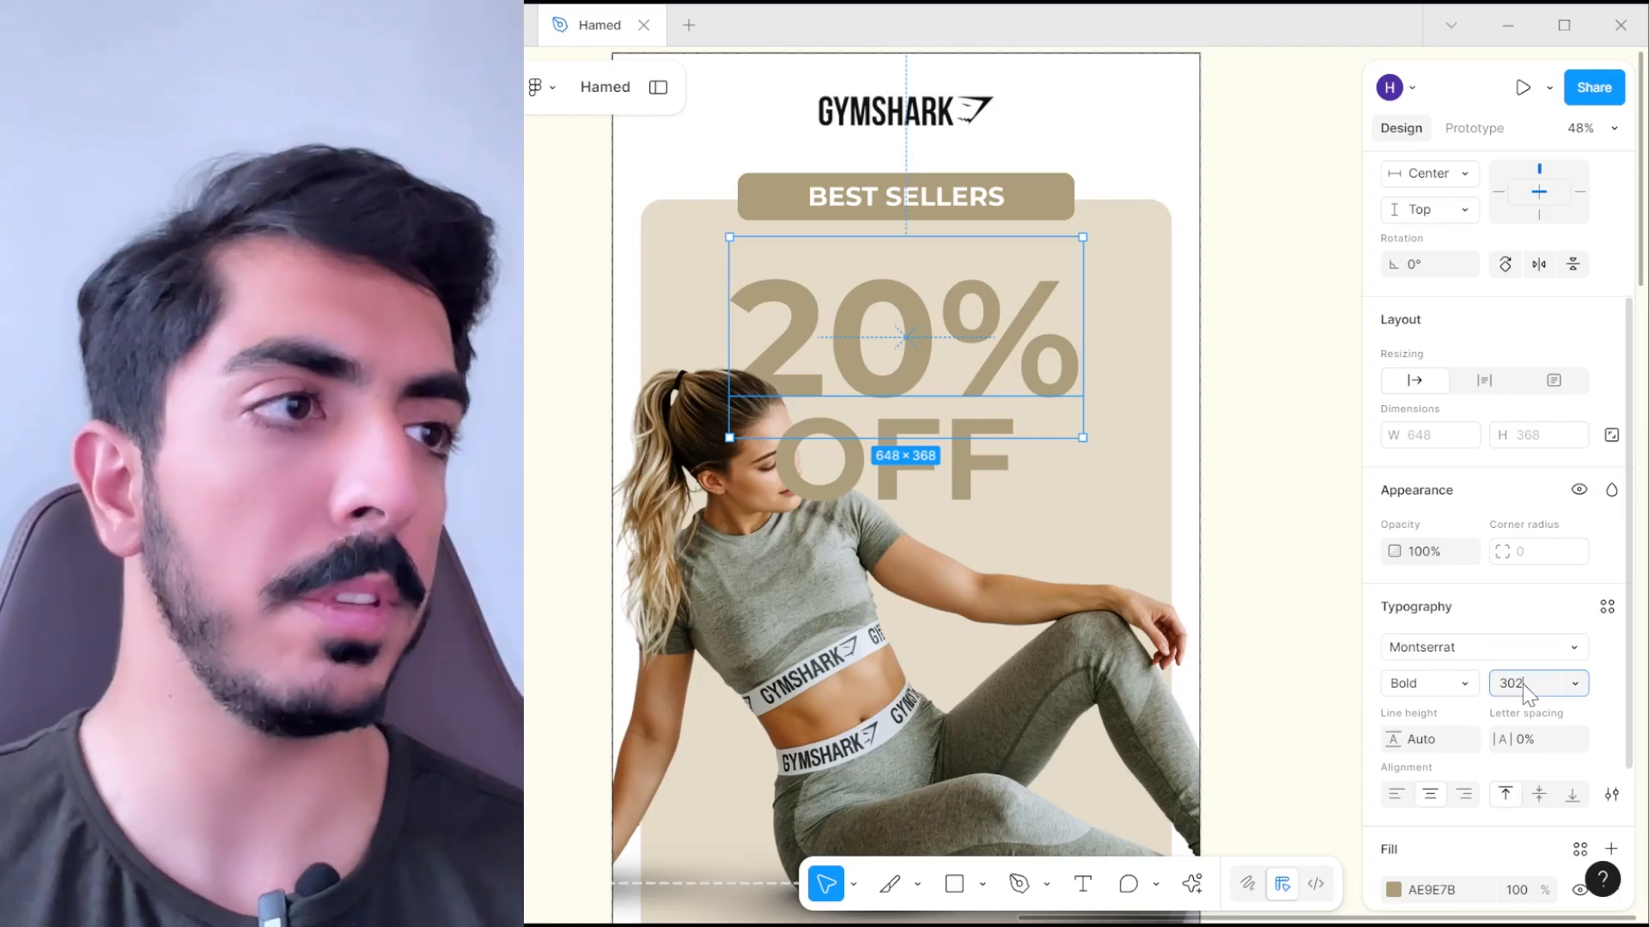
- Enlarge the "OFF" text to size 302 and layer it behind the model but in front of the beige panel
{"action": "left_click", "coordinate": [988, 502]}
{"action": "left_click", "coordinate": [1538, 683]}
{"action": "type", "text": "302"}
{"action": "key", "text": "Return"}
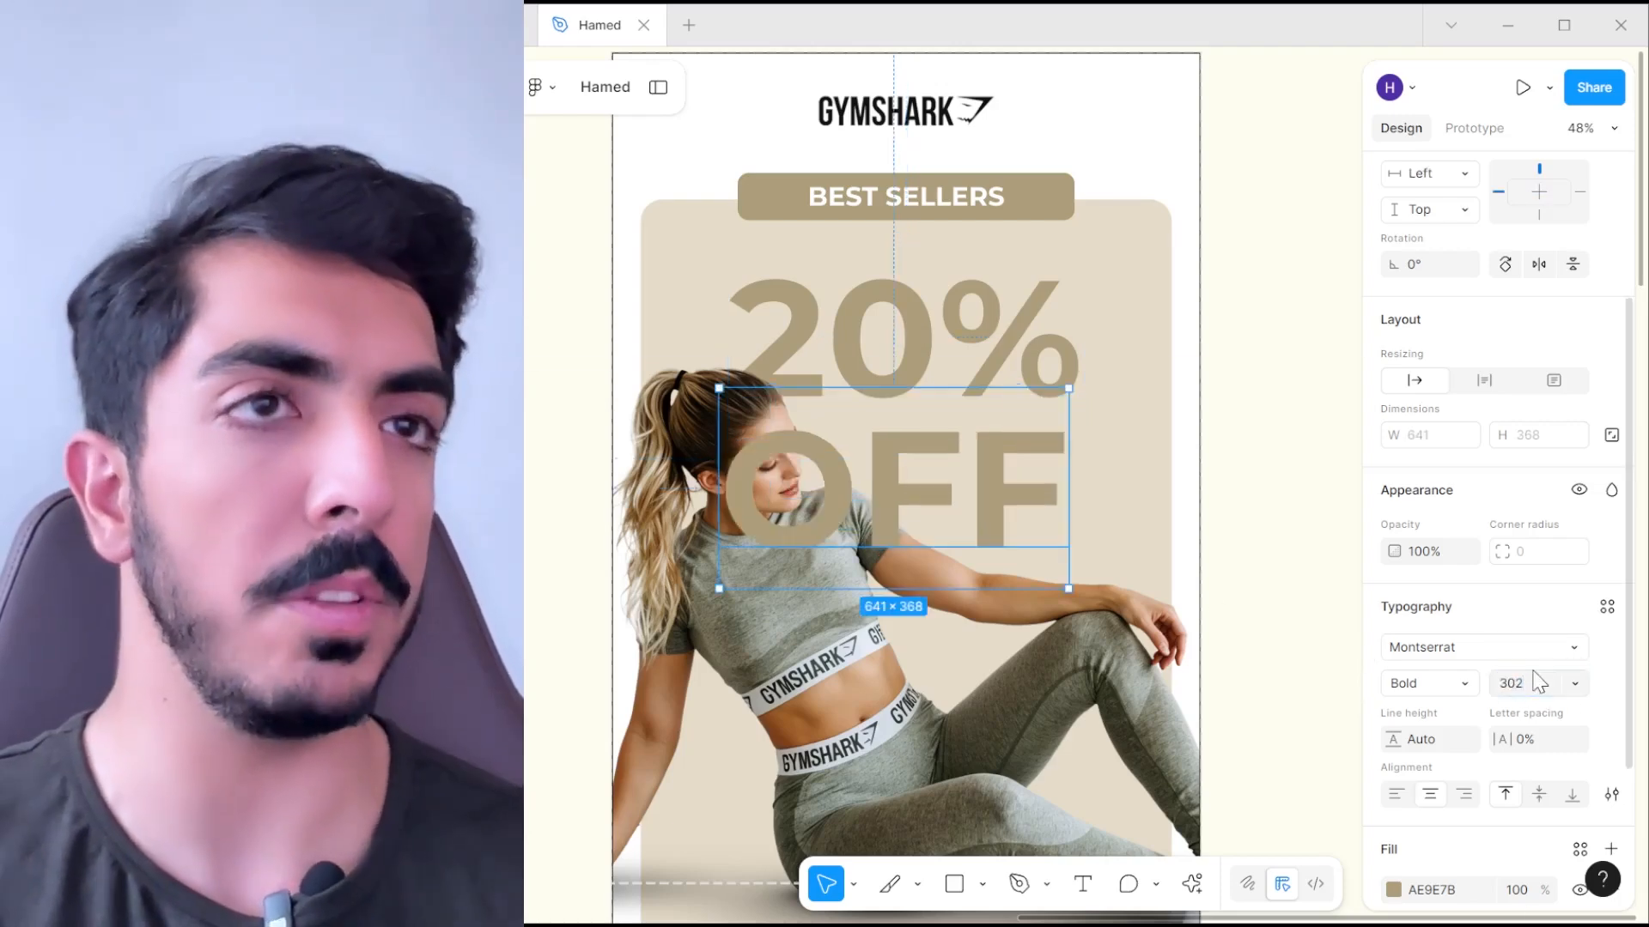
{"action": "key", "text": "["}
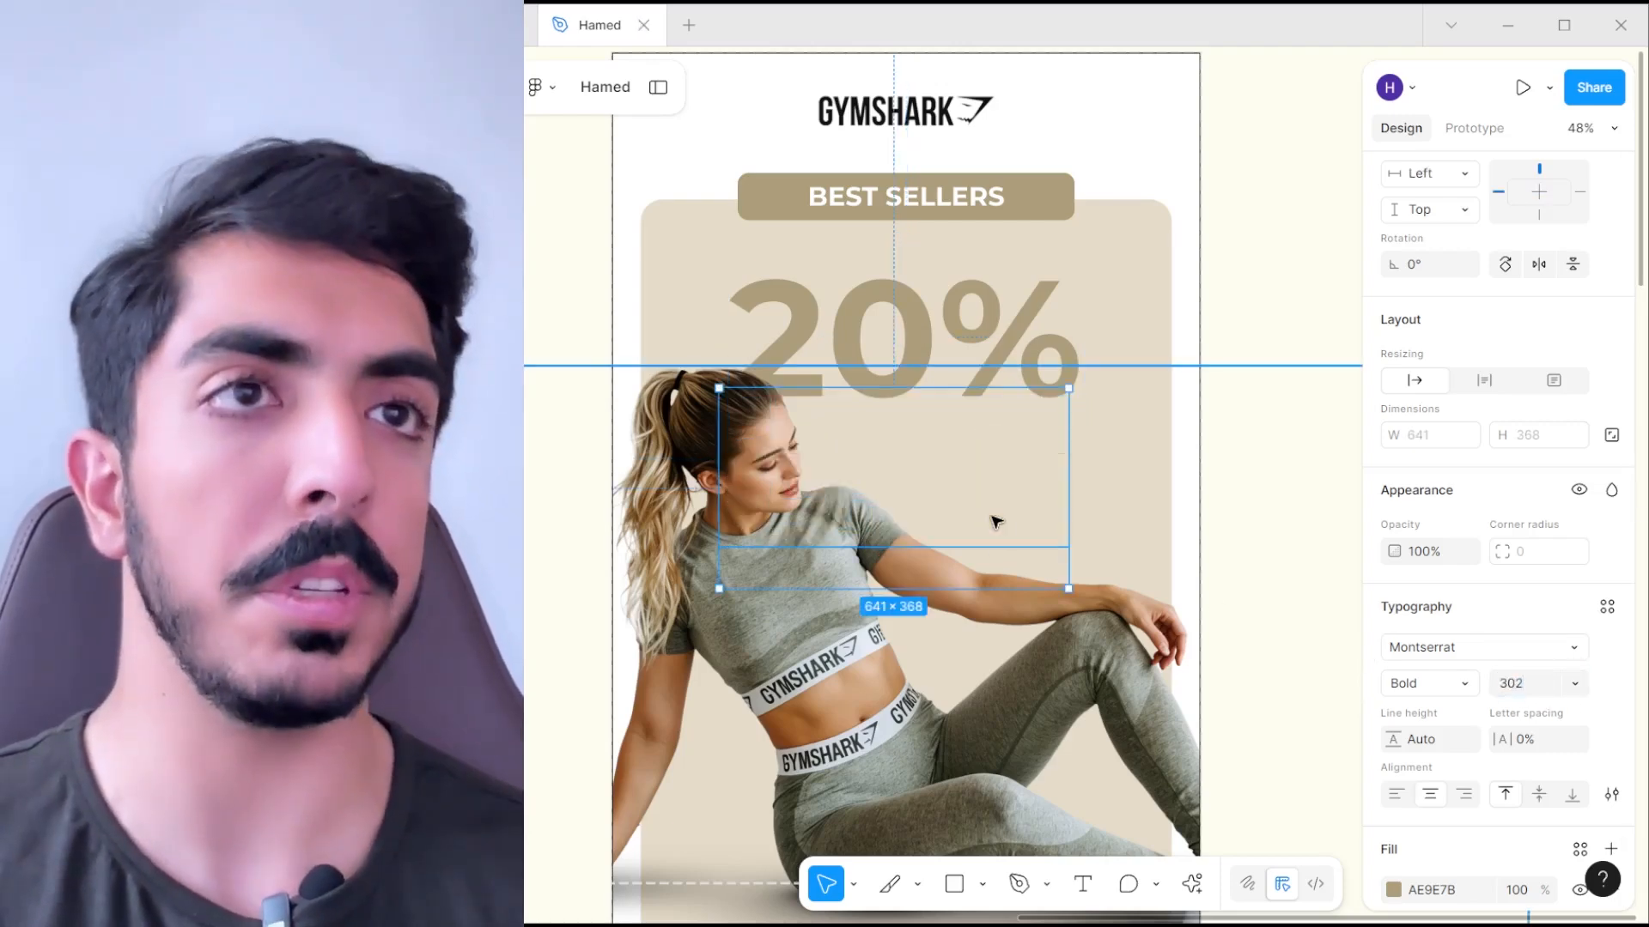
{"action": "key", "text": "ctrl+]"}
- Set the "OFF" text's fill opacity to 50% and duplicate it below as a fainter third line behind the model
{"action": "left_click", "coordinate": [1526, 778]}
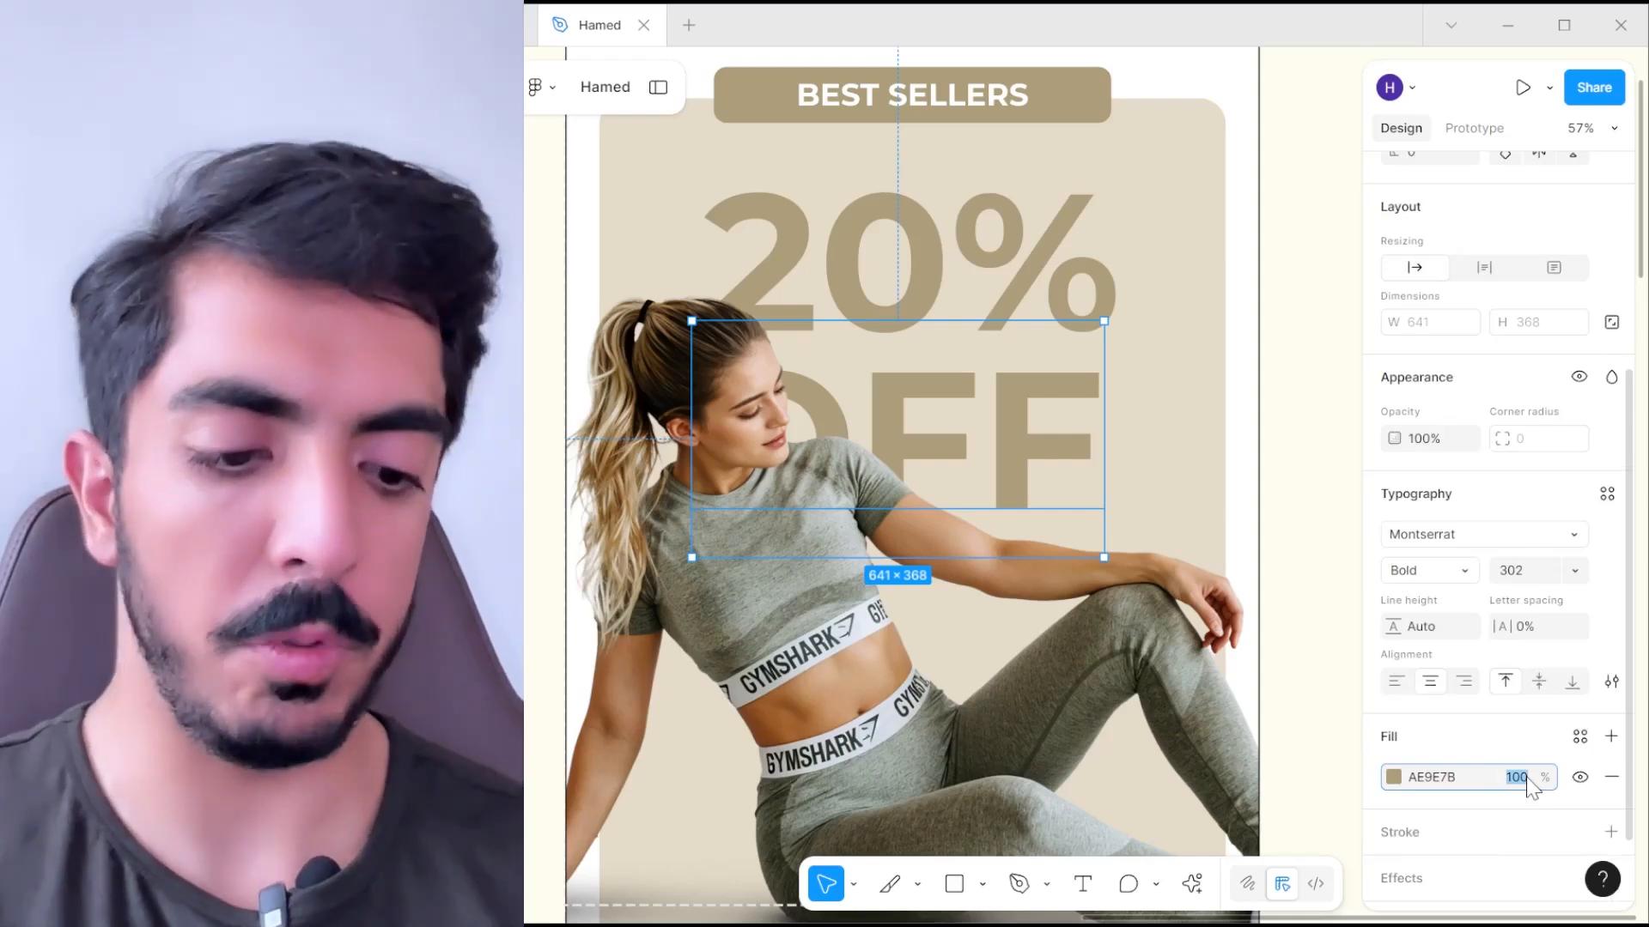
{"action": "type", "text": "50"}
{"action": "key", "text": "Return"}
{"action": "scroll", "coordinate": [963, 596], "scroll_direction": "down", "scroll_amount": 3}
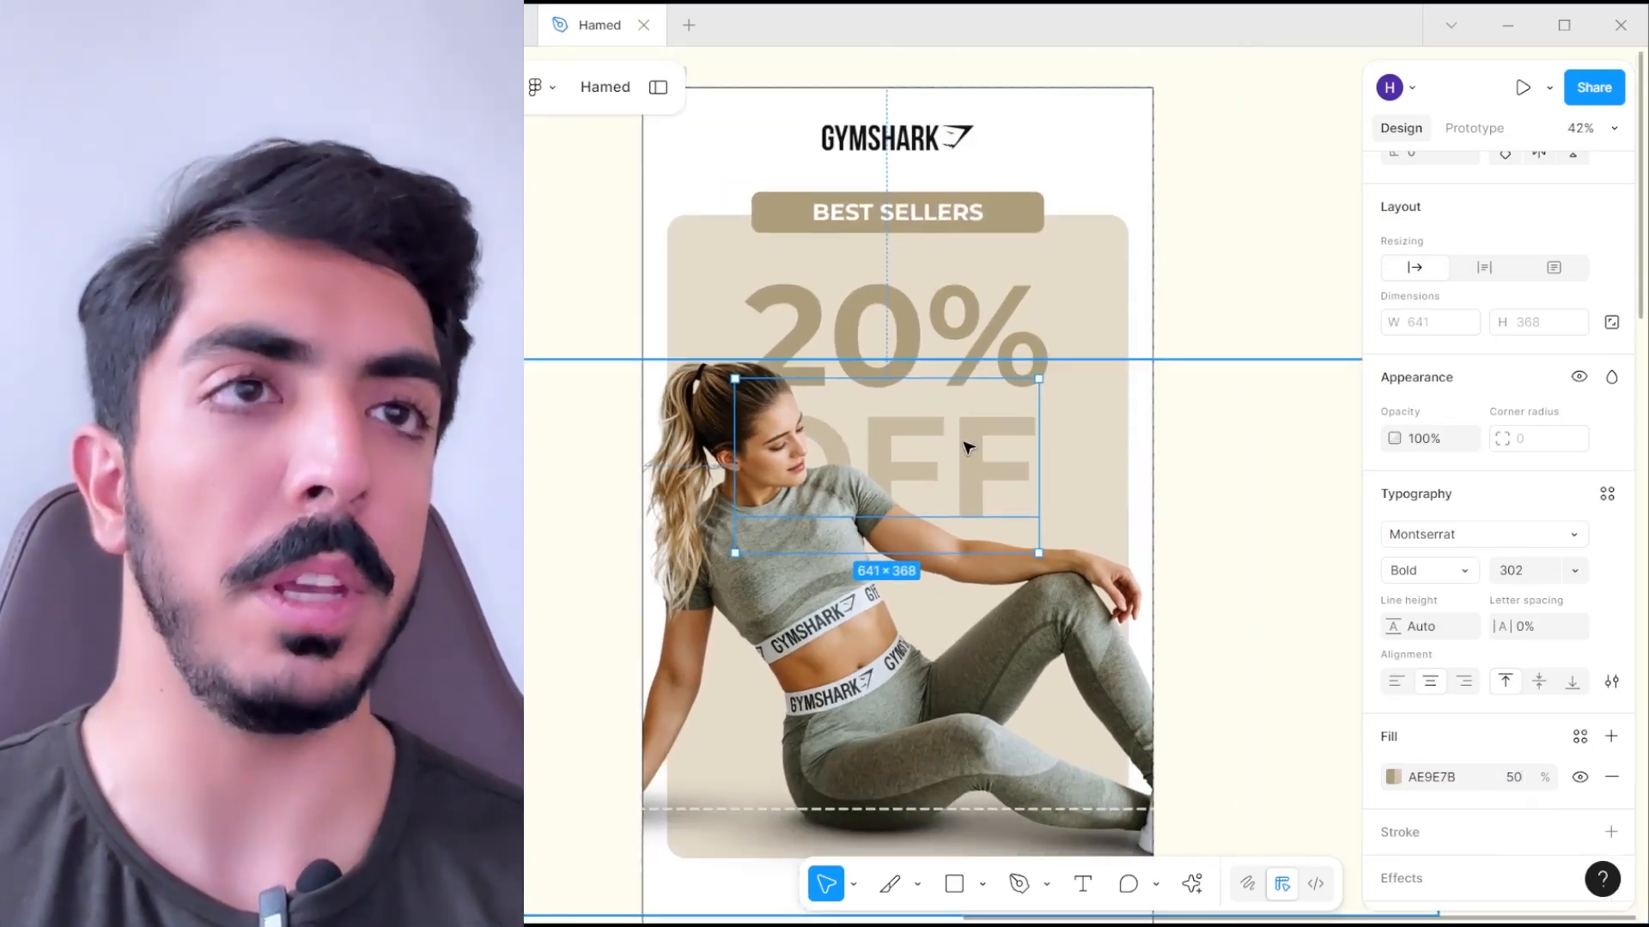
{"action": "left_click_drag", "start_coordinate": [968, 447], "coordinate": [972, 564]}
{"action": "scroll", "coordinate": [971, 564], "scroll_direction": "up", "scroll_amount": 1}
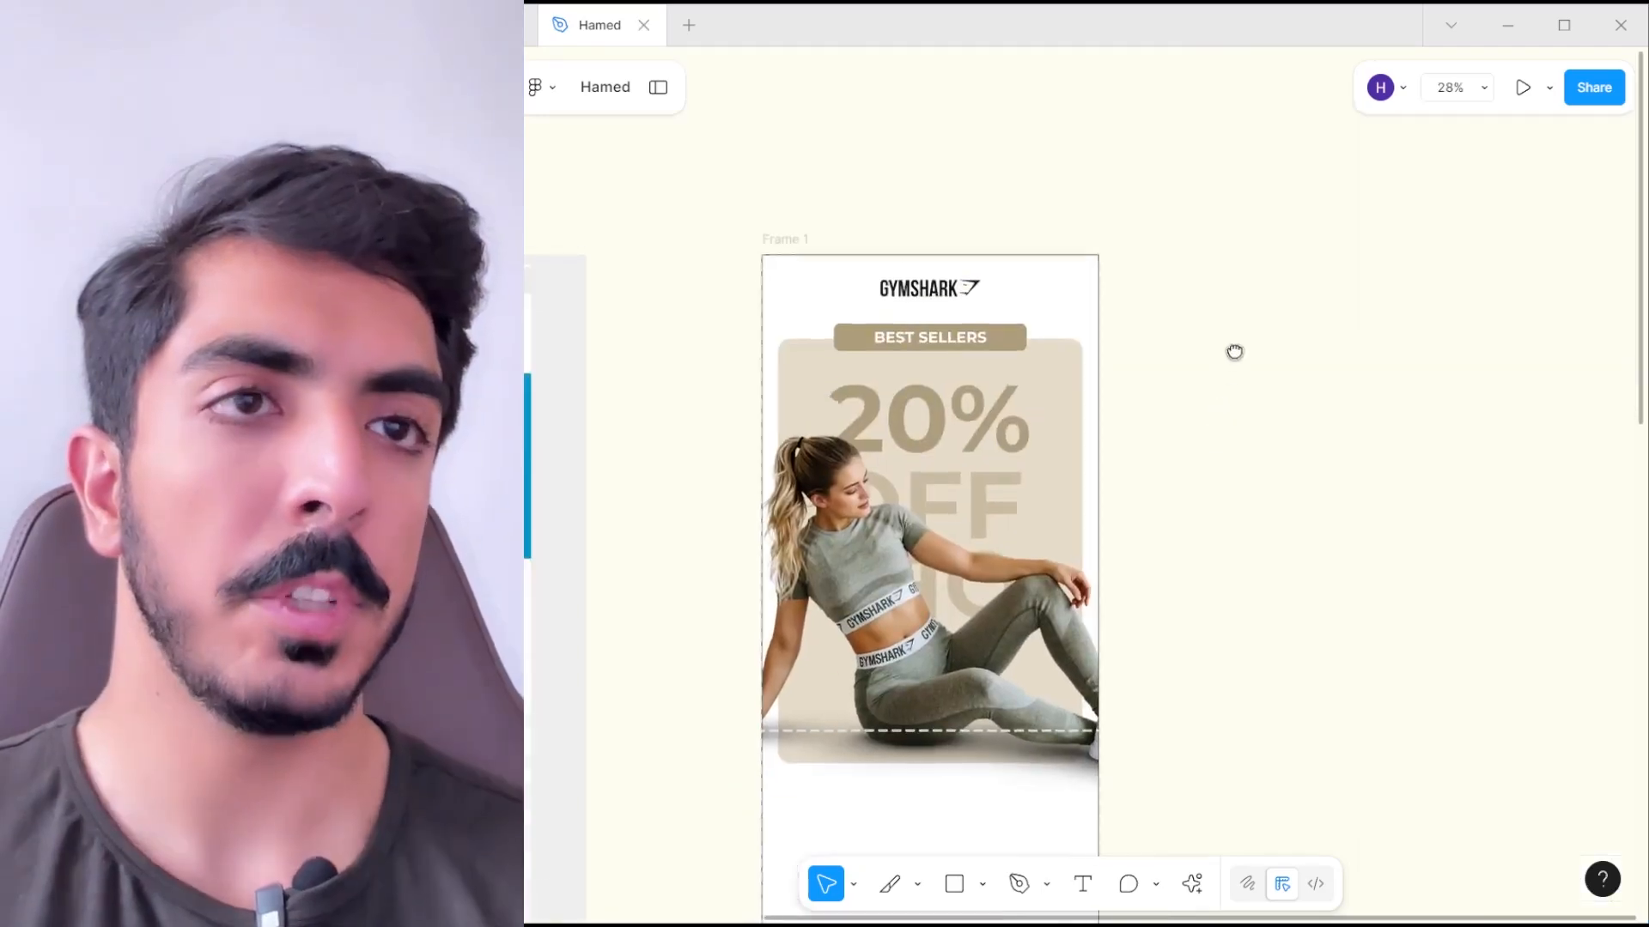
- Extend the beige panel's bottom edge downwards to a height of about 1623
{"action": "scroll", "coordinate": [1236, 353], "scroll_direction": "down", "scroll_amount": 4}
{"action": "left_click_drag", "start_coordinate": [1237, 369], "coordinate": [1250, 288]}
{"action": "scroll", "coordinate": [1142, 323], "scroll_direction": "up", "scroll_amount": 4}
{"action": "left_click", "coordinate": [1130, 332]}
{"action": "left_click", "coordinate": [1122, 264]}
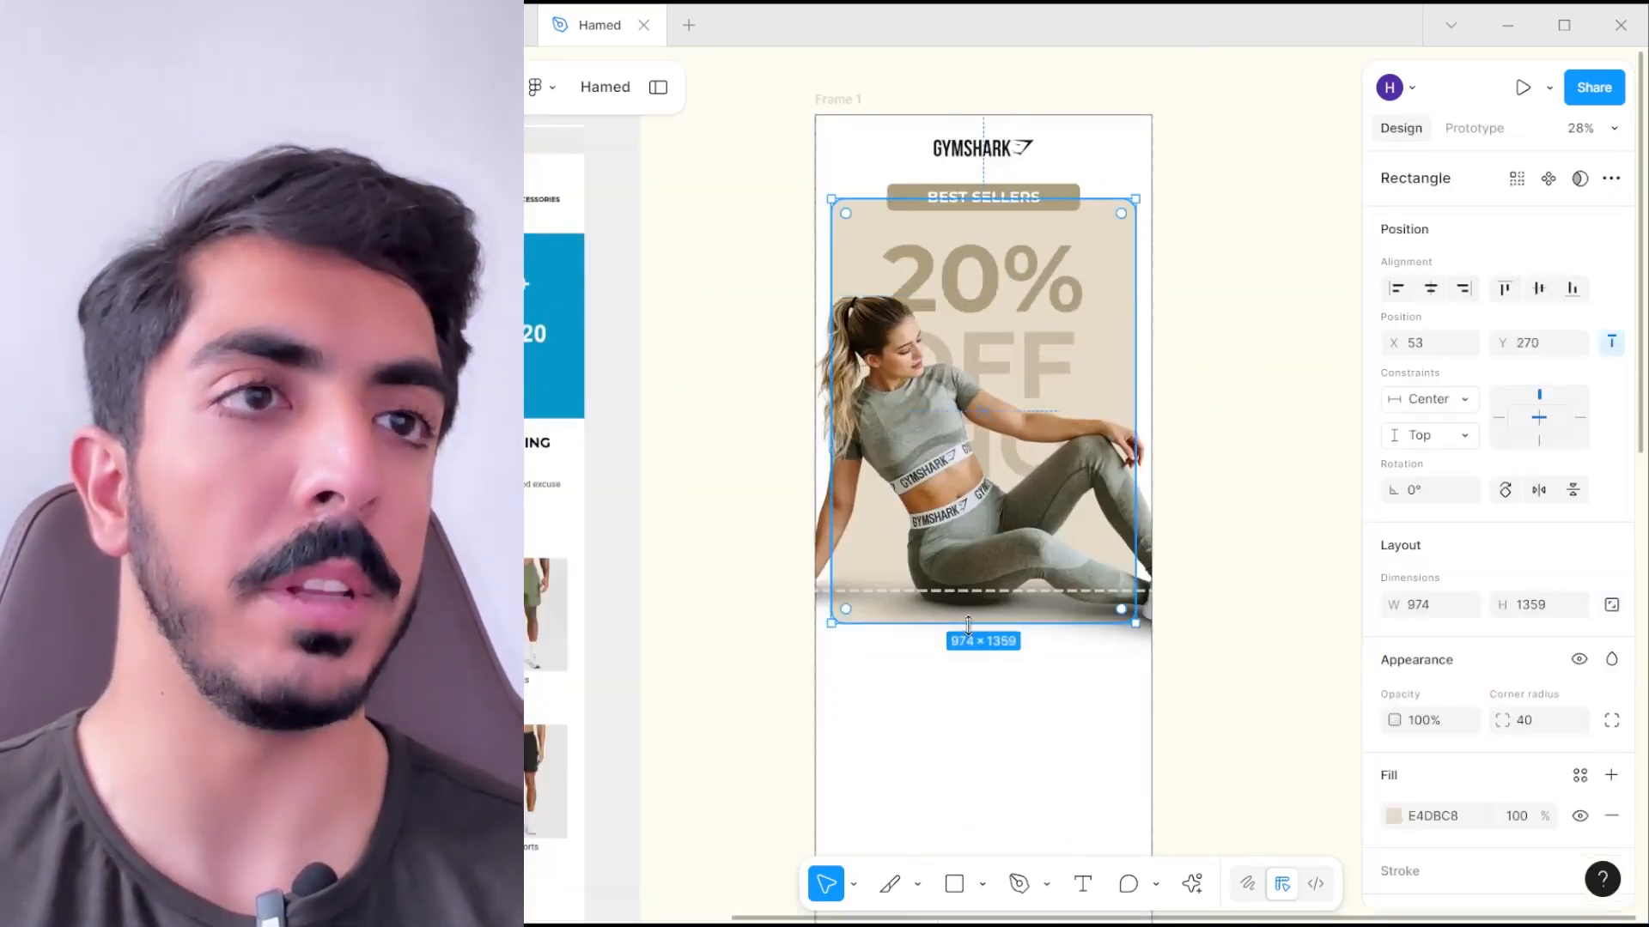
{"action": "left_click_drag", "start_coordinate": [954, 614], "coordinate": [955, 706]}
{"action": "left_click_drag", "start_coordinate": [983, 550], "coordinate": [959, 599]}
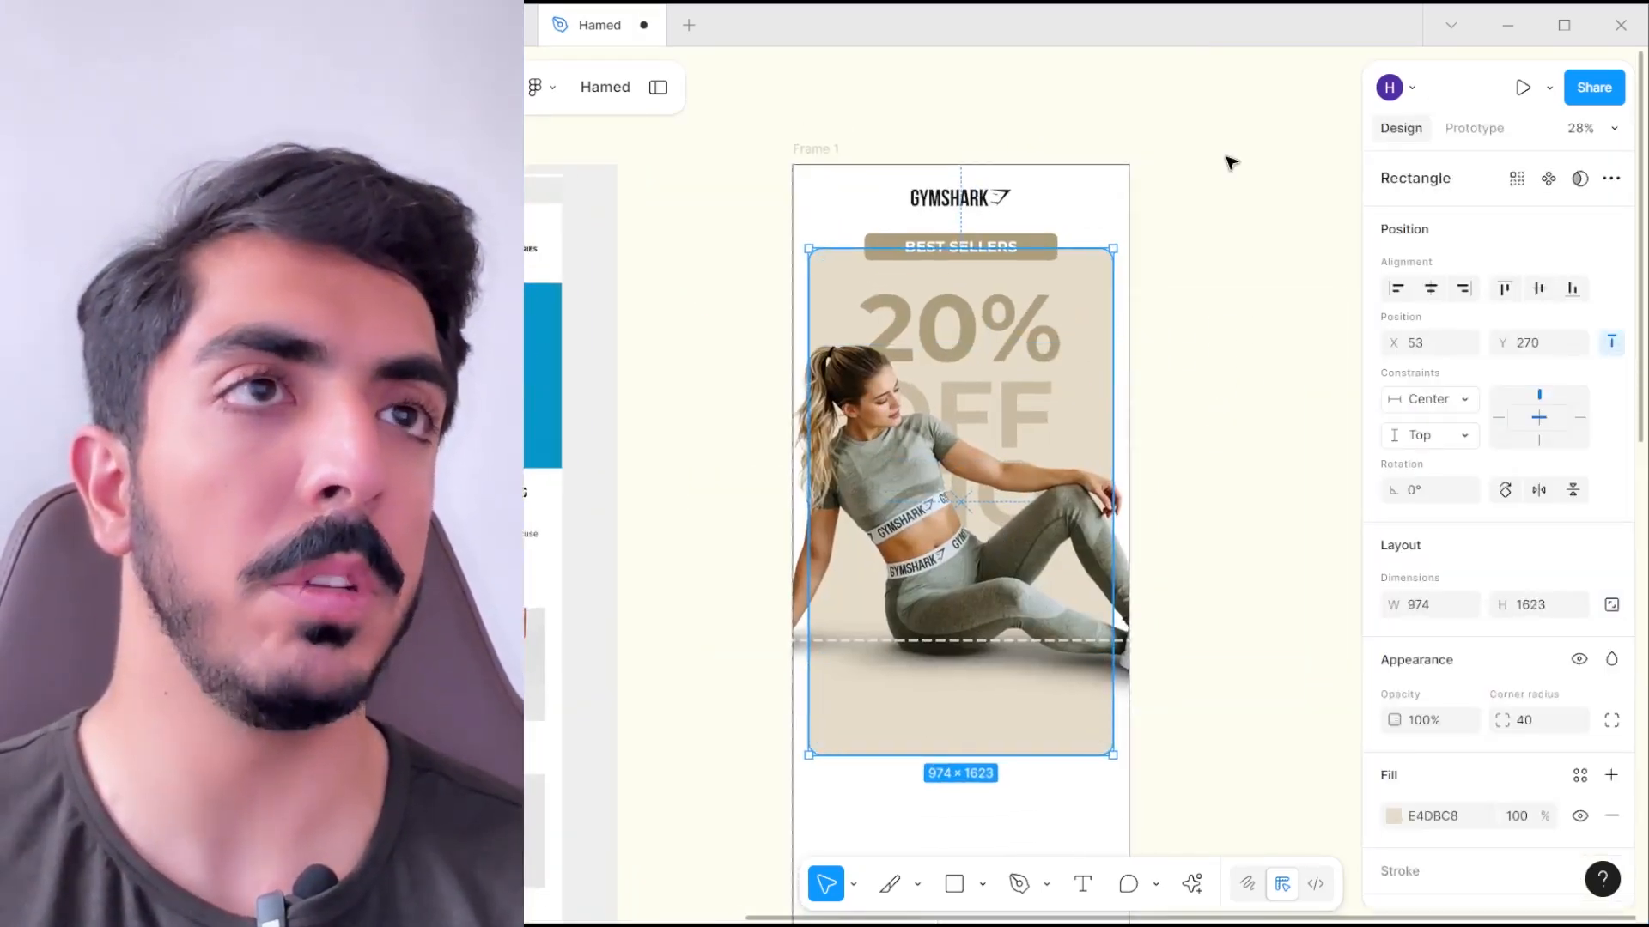
{"action": "left_click", "coordinate": [1229, 162]}
- Look up the hero section's CTA wording in the GymShark redesign document, and return to the design
{"action": "scroll", "coordinate": [1231, 161], "scroll_direction": "down", "scroll_amount": 1}
{"action": "left_click_drag", "start_coordinate": [1056, 453], "coordinate": [1031, 311]}
{"action": "scroll", "coordinate": [990, 421], "scroll_direction": "up", "scroll_amount": 2}
{"action": "left_click_drag", "start_coordinate": [997, 428], "coordinate": [983, 529]}
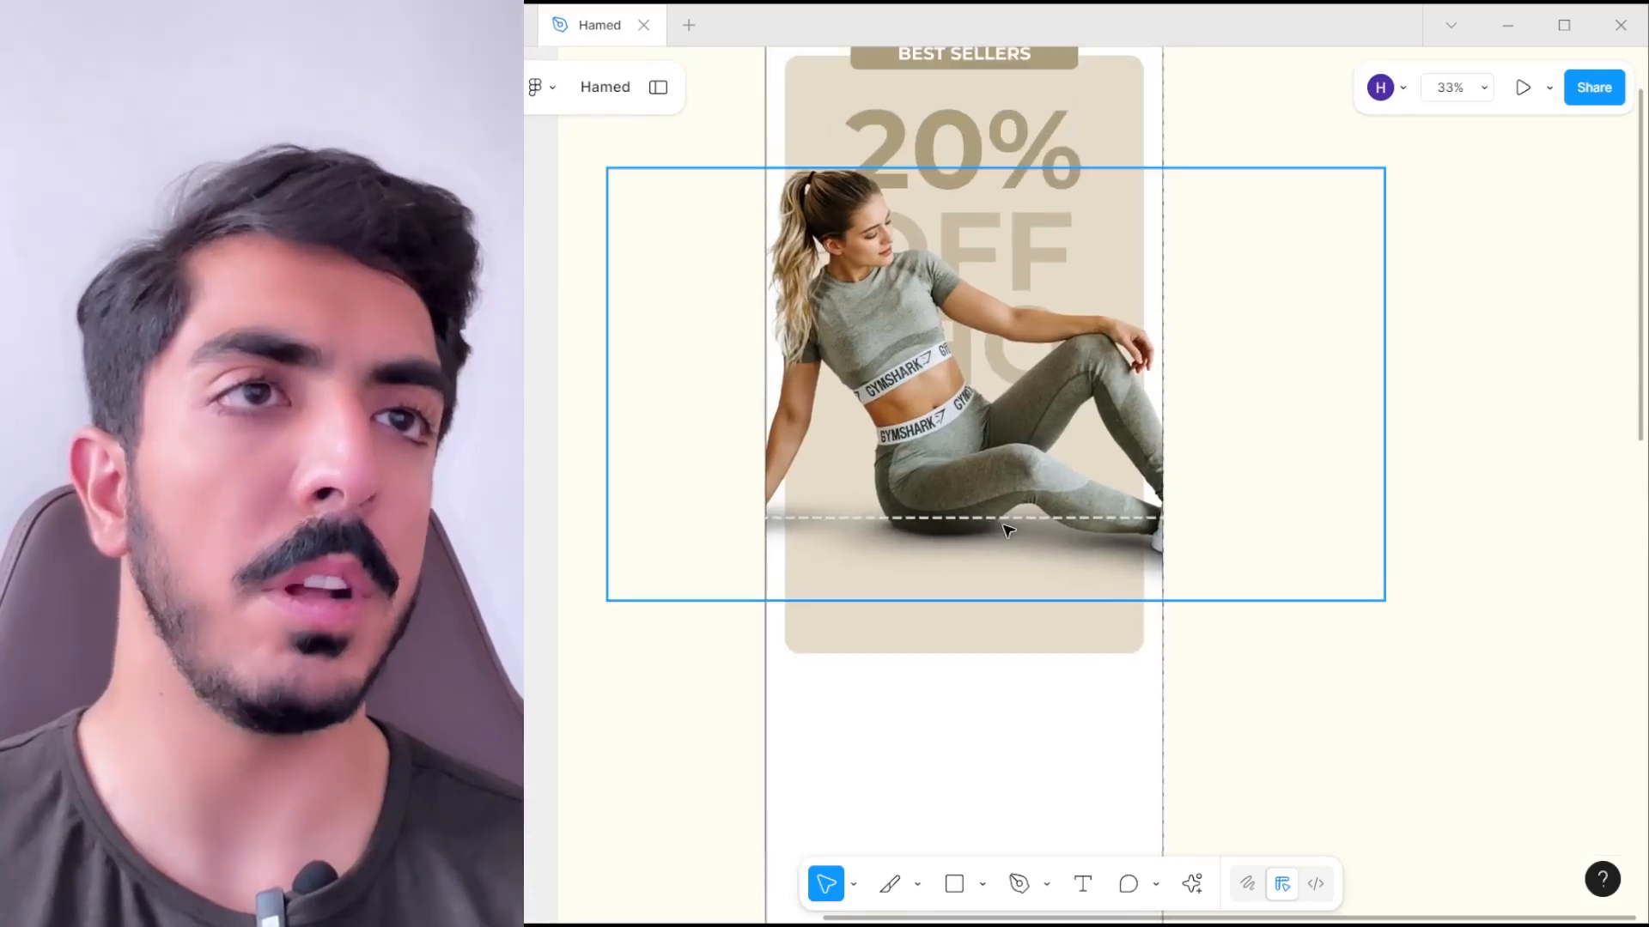
{"action": "left_click_drag", "start_coordinate": [1014, 674], "coordinate": [989, 589]}
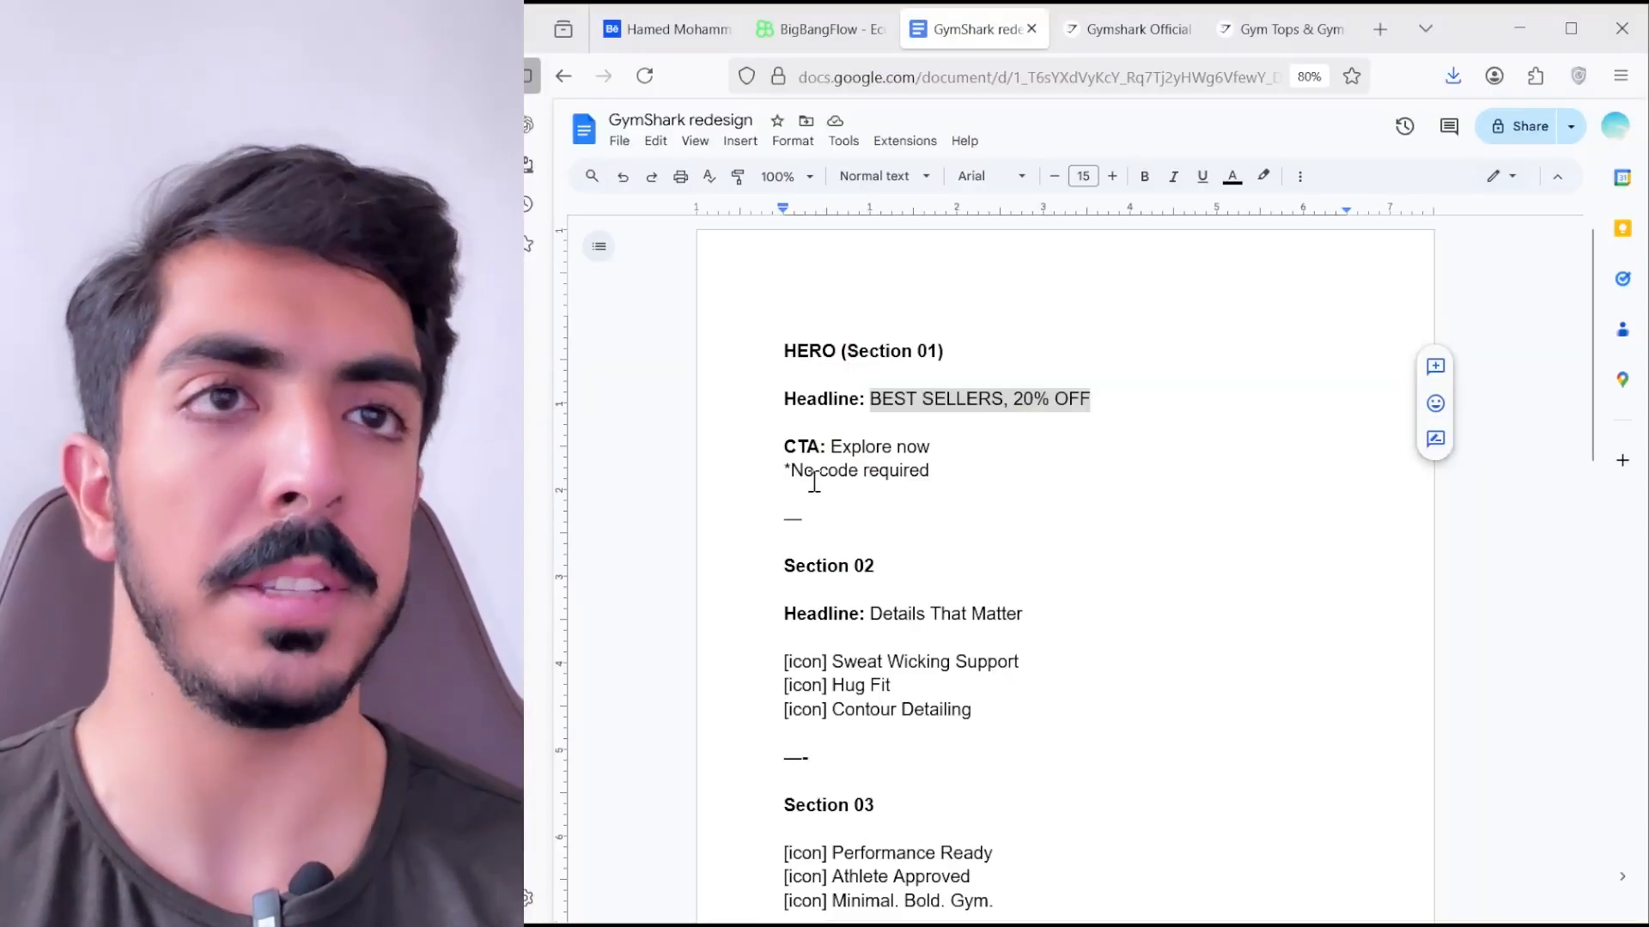
{"action": "left_click_drag", "start_coordinate": [784, 447], "coordinate": [896, 444]}
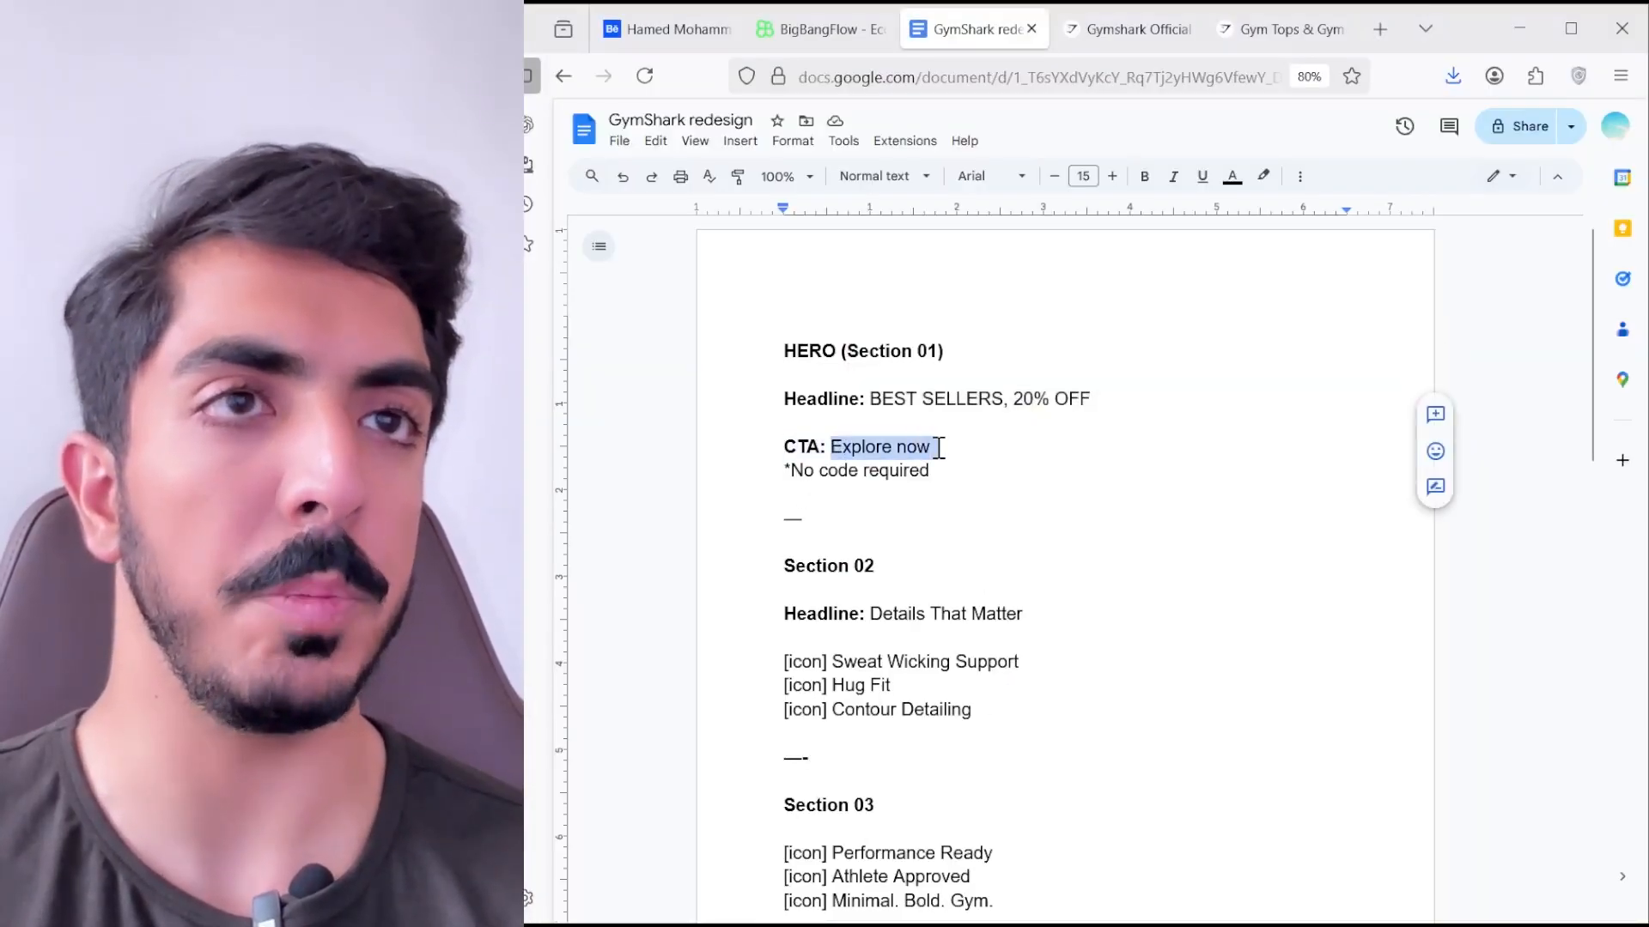
{"action": "left_click", "coordinate": [1519, 28]}
- Draw a button rectangle about 735 × 139 on the beige panel below the model and fill it black (000000)
{"action": "left_click_drag", "start_coordinate": [949, 550], "coordinate": [935, 638]}
{"action": "scroll", "coordinate": [934, 639], "scroll_direction": "up", "scroll_amount": 1}
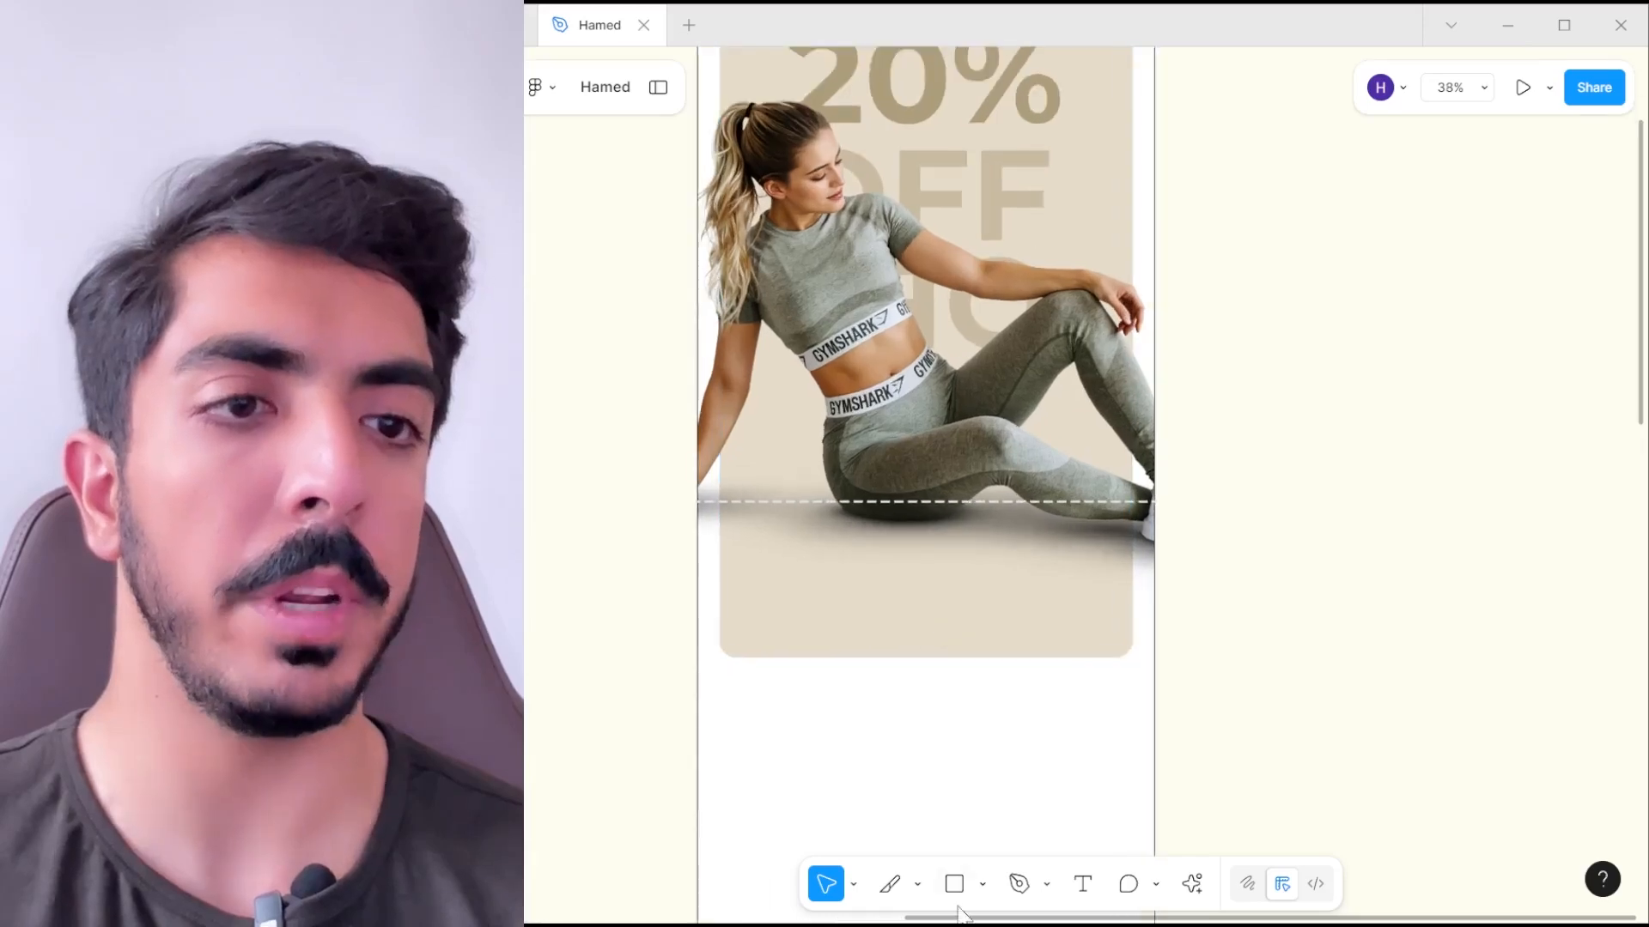
{"action": "left_click", "coordinate": [954, 888]}
{"action": "left_click_drag", "start_coordinate": [766, 552], "coordinate": [1077, 611]}
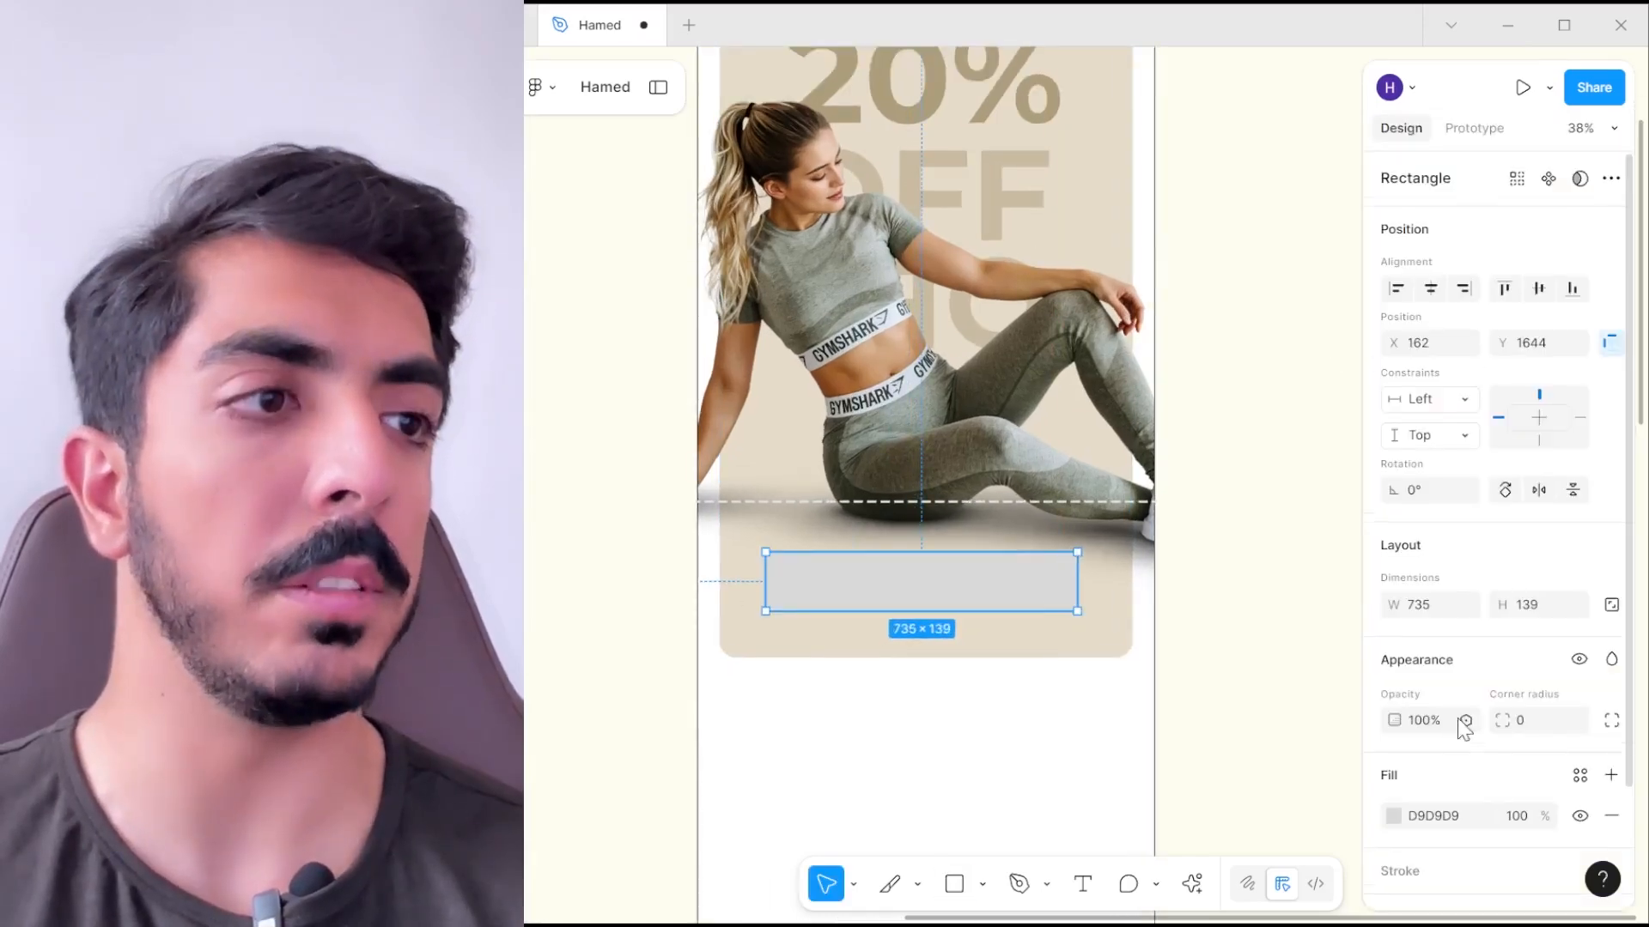
{"action": "scroll", "coordinate": [1459, 720], "scroll_direction": "down", "scroll_amount": 2}
{"action": "left_click", "coordinate": [1393, 684]}
{"action": "left_click_drag", "start_coordinate": [1237, 657], "coordinate": [1095, 698]}
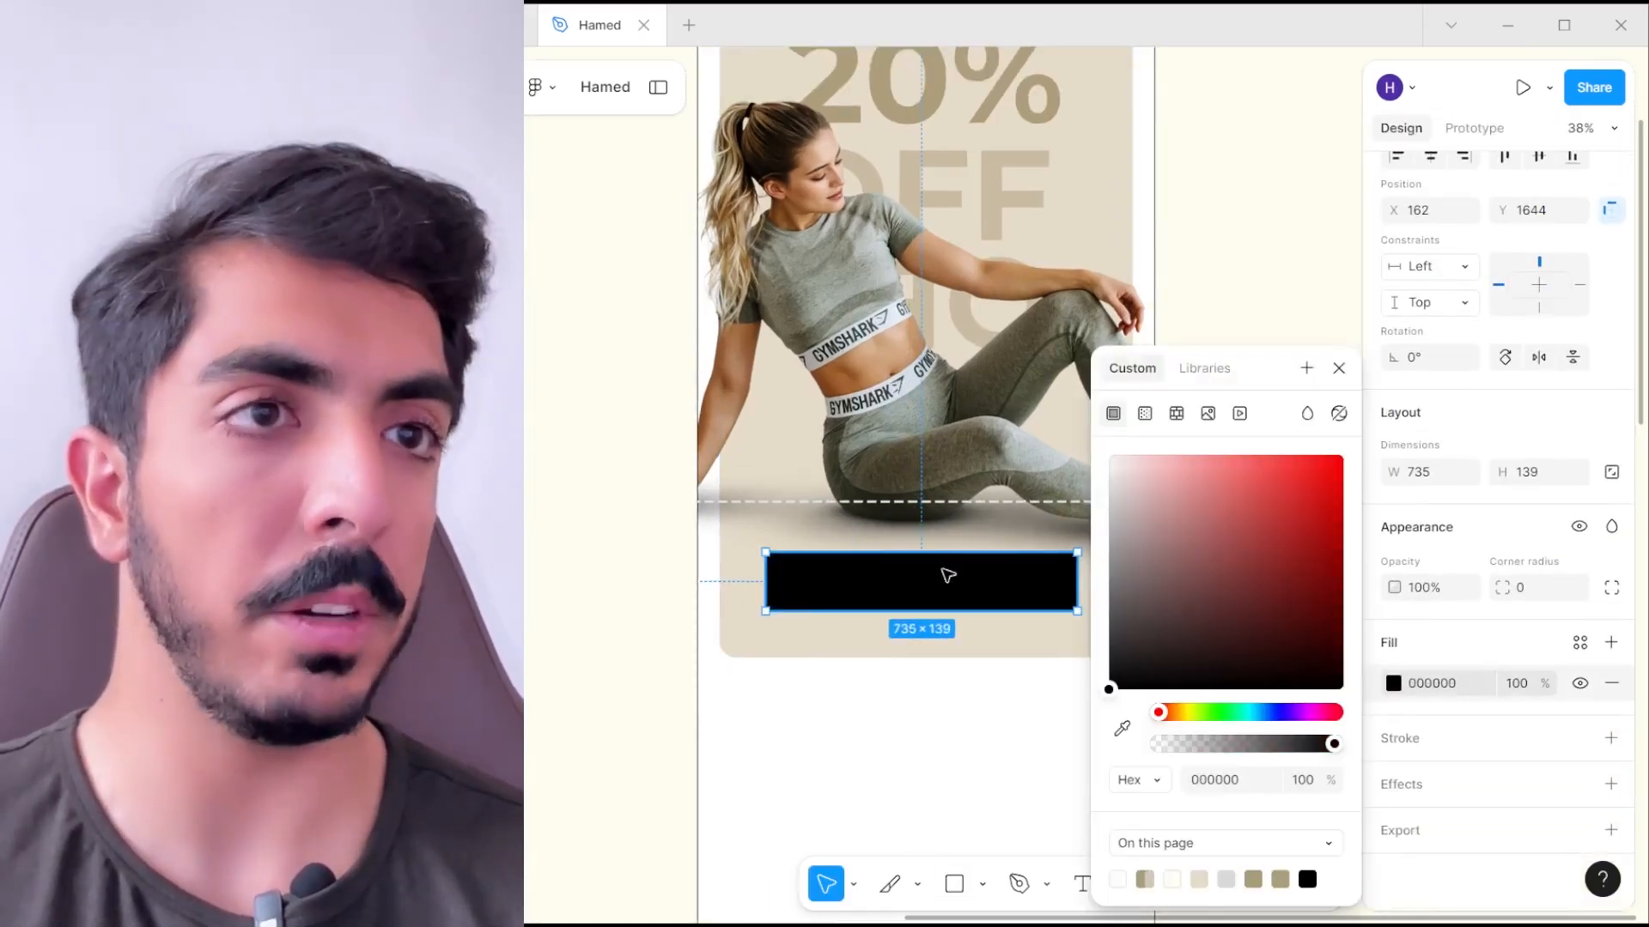
{"action": "left_click", "coordinate": [1247, 260]}
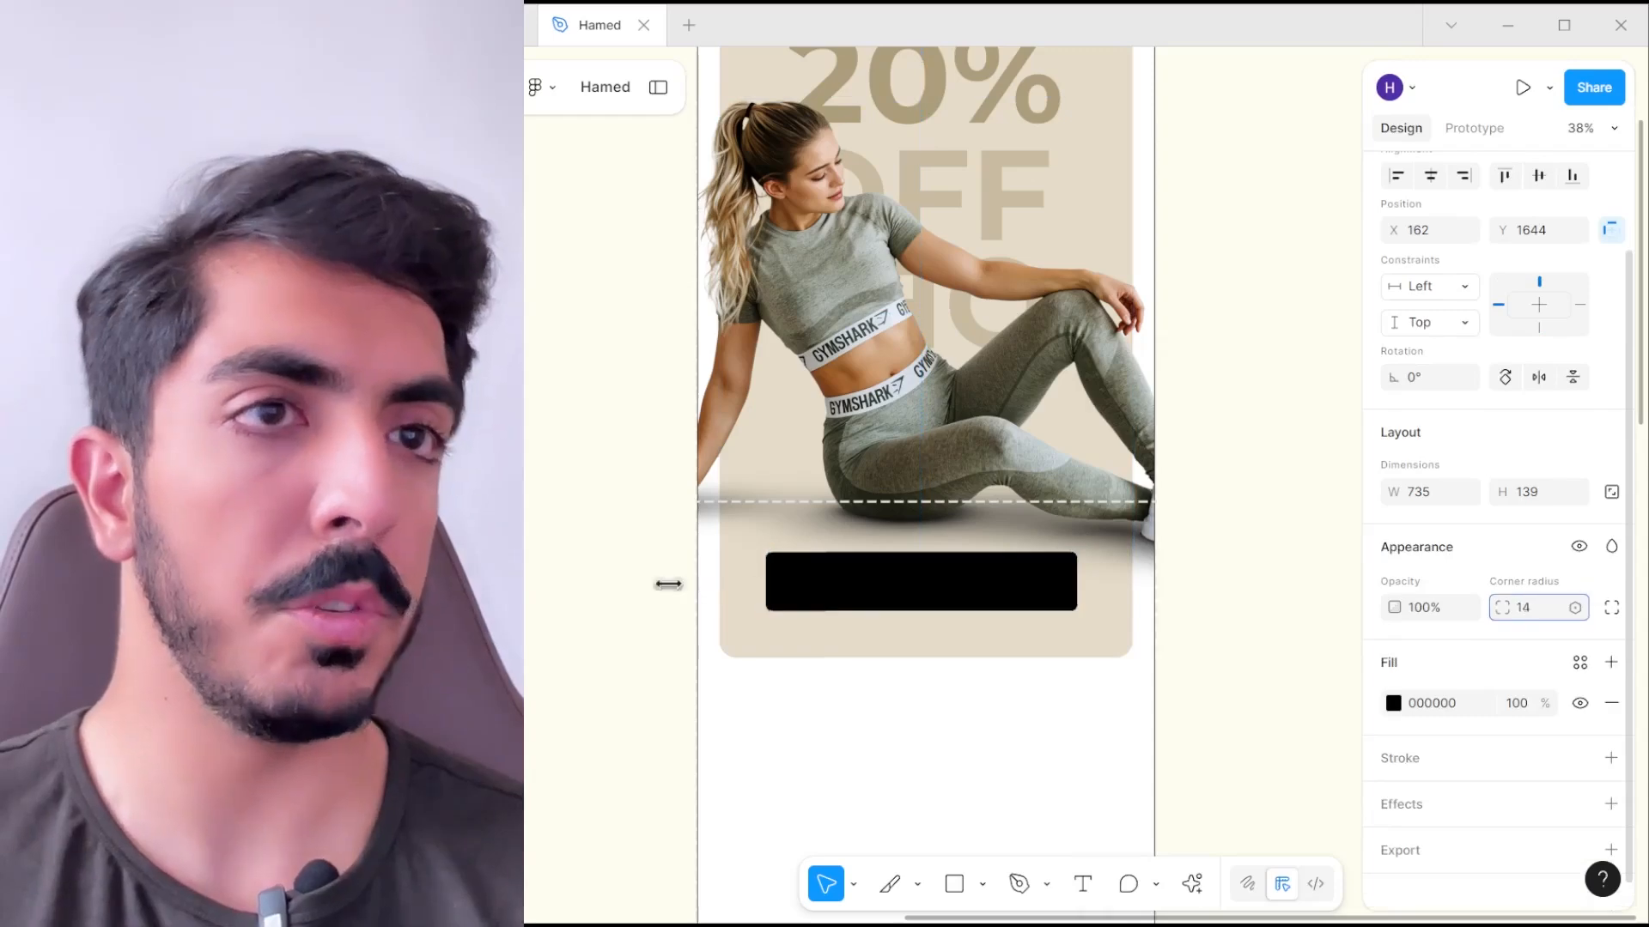
- Round the black button's corners into a full pill shape and centre it horizontally in the frame
{"action": "left_click_drag", "start_coordinate": [1273, 593], "coordinate": [1454, 574]}
{"action": "scroll", "coordinate": [813, 575], "scroll_direction": "up", "scroll_amount": 1}
{"action": "left_click_drag", "start_coordinate": [1052, 576], "coordinate": [1002, 584]}
{"action": "left_click", "coordinate": [1432, 179]}
- Extend the beige panel's bottom edge a little further to leave more room under the black button
{"action": "left_click", "coordinate": [1001, 665]}
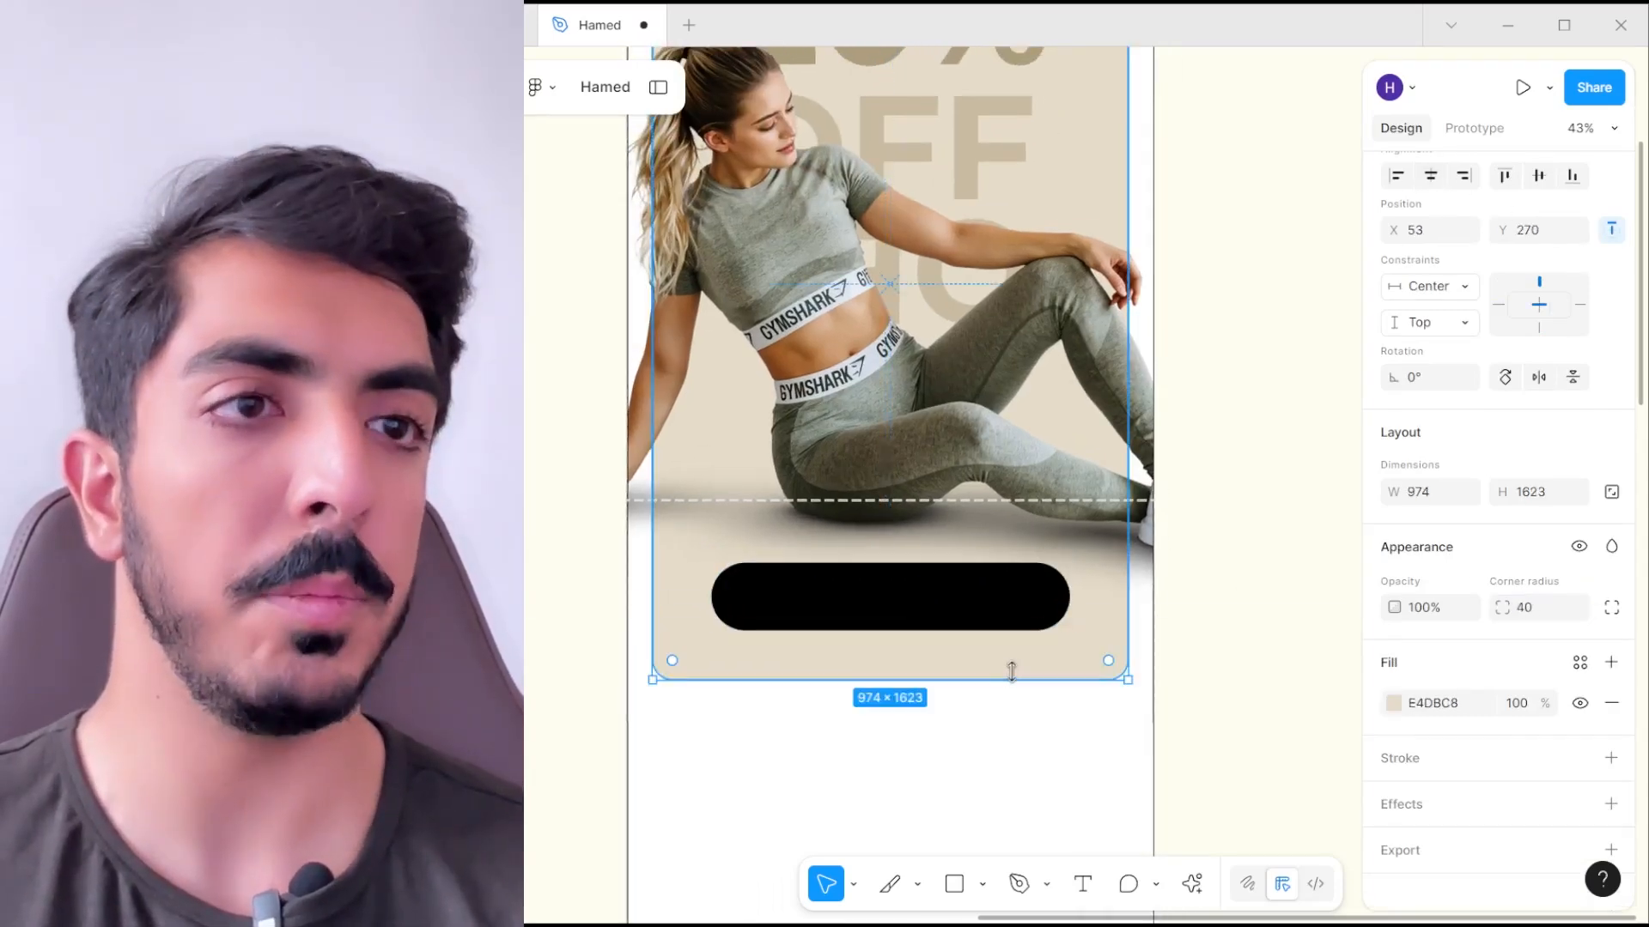
{"action": "left_click_drag", "start_coordinate": [1229, 536], "coordinate": [1207, 604]}
{"action": "left_click", "coordinate": [1185, 724]}
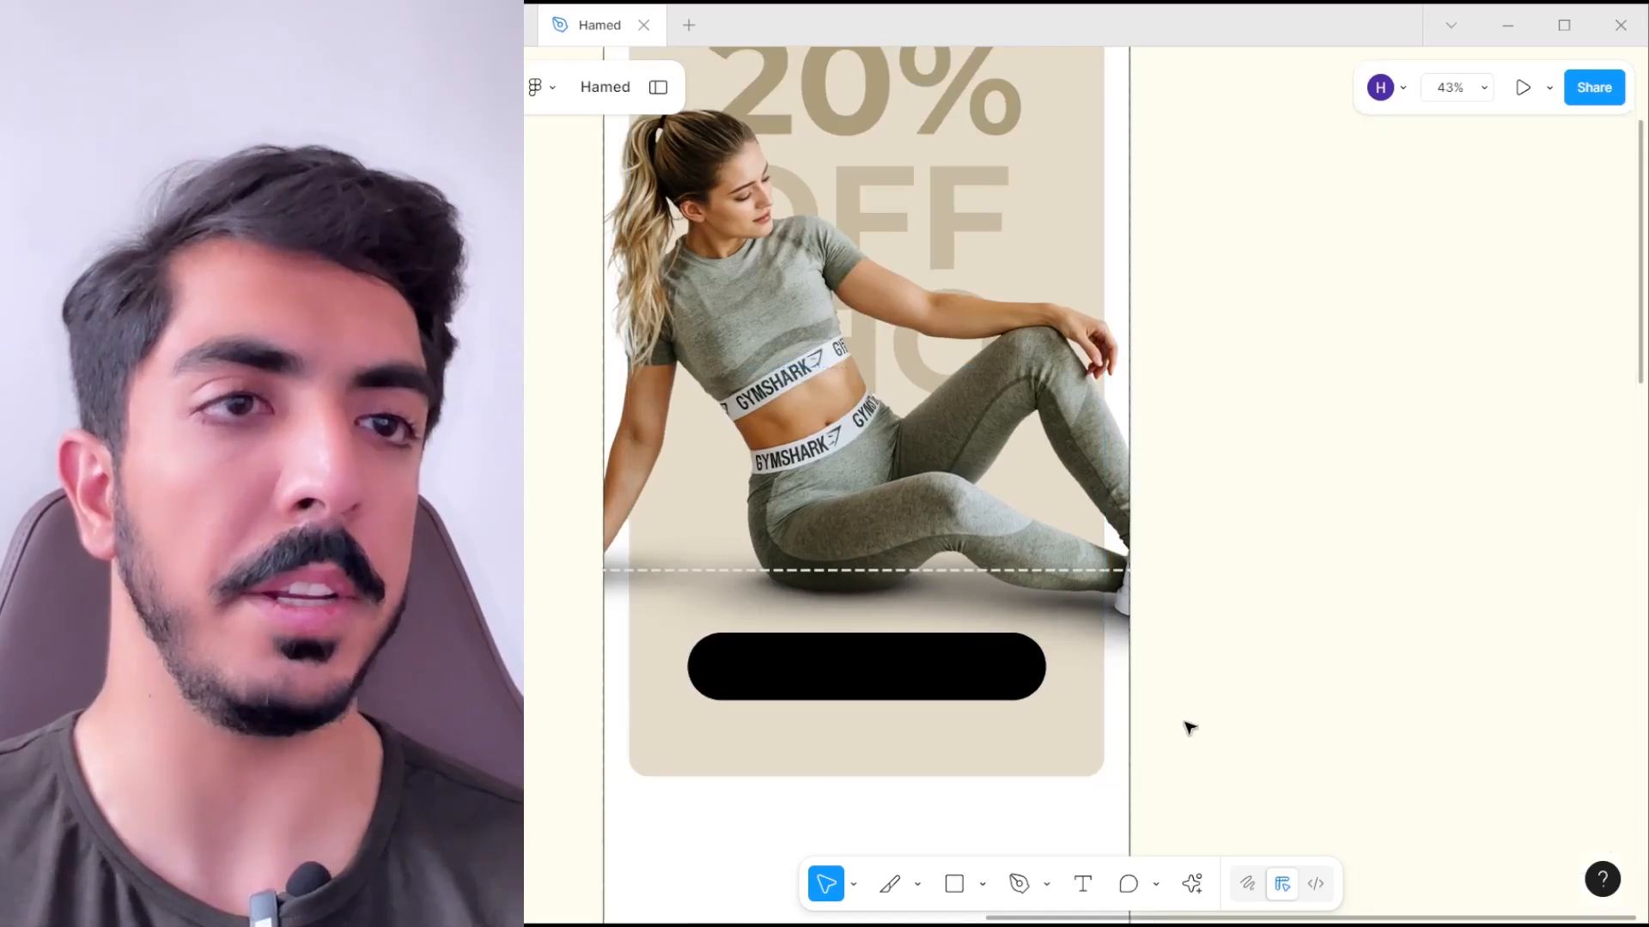
- Add a text reading "Explore now" below the black button
{"action": "left_click", "coordinate": [760, 726]}
{"action": "key", "text": "BackSpace"}
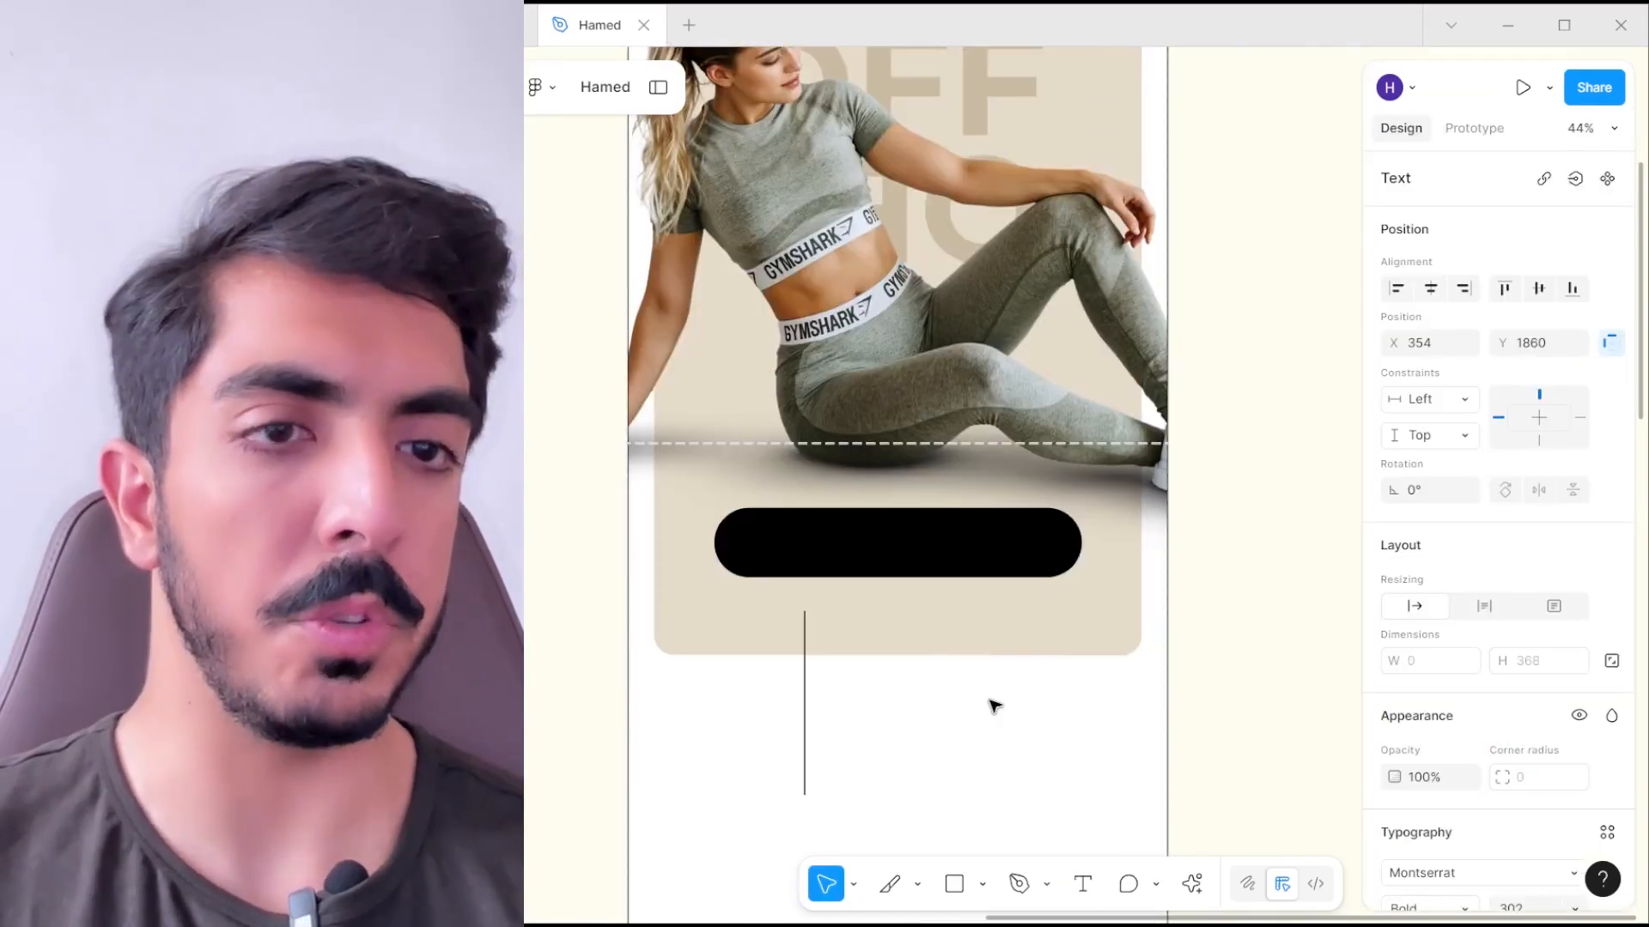
{"action": "type", "text": "Explore now"}
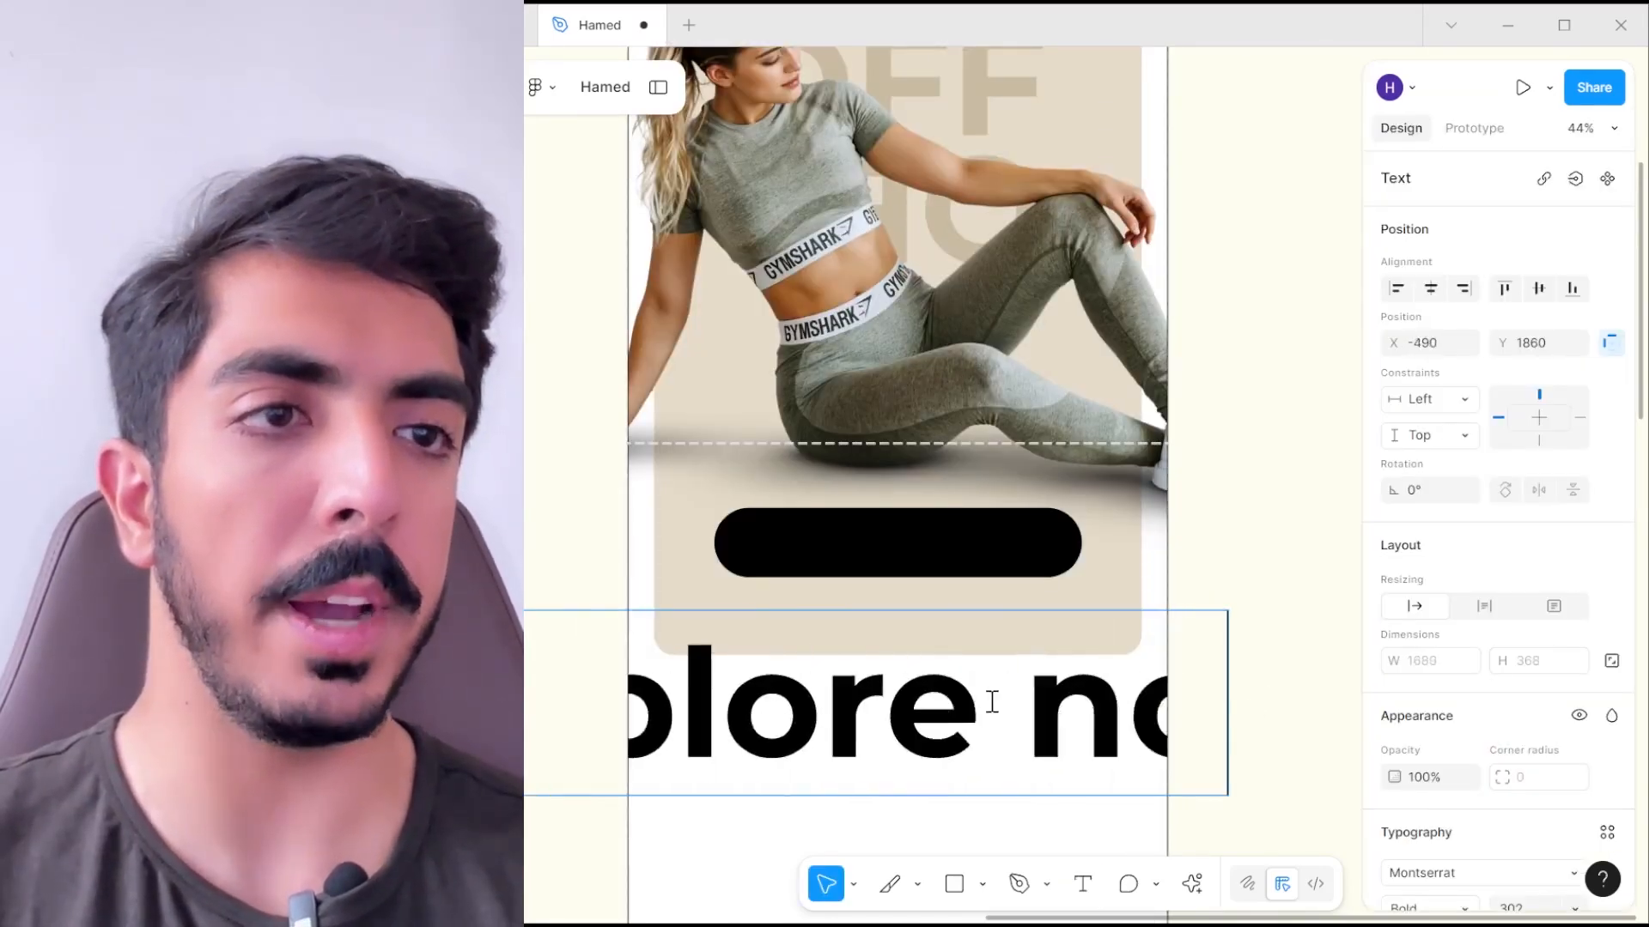
- Reduce the whole "Explore now" text to size 82
{"action": "key", "text": "ctrl+a"}
{"action": "scroll", "coordinate": [1503, 601], "scroll_direction": "down", "scroll_amount": 5}
{"action": "left_click", "coordinate": [1541, 481]}
{"action": "key", "text": "shift+Down"}
{"action": "key", "text": "shift+Down"}
{"action": "key", "text": "shift+Down"}
{"action": "key", "text": "shift+Down"}
{"action": "key", "text": "shift+Down"}
{"action": "key", "text": "shift+Down"}
{"action": "key", "text": "shift+Down"}
{"action": "key", "text": "shift+Down"}
{"action": "key", "text": "shift+Down"}
{"action": "key", "text": "shift+Down"}
{"action": "key", "text": "shift+Down"}
{"action": "key", "text": "shift+Down"}
{"action": "key", "text": "shift+Down"}
{"action": "key", "text": "shift+Down"}
{"action": "key", "text": "shift+Down"}
{"action": "key", "text": "shift+Down"}
{"action": "key", "text": "shift+Down"}
{"action": "key", "text": "shift+Down"}
{"action": "key", "text": "shift+Down"}
{"action": "key", "text": "shift+Down"}
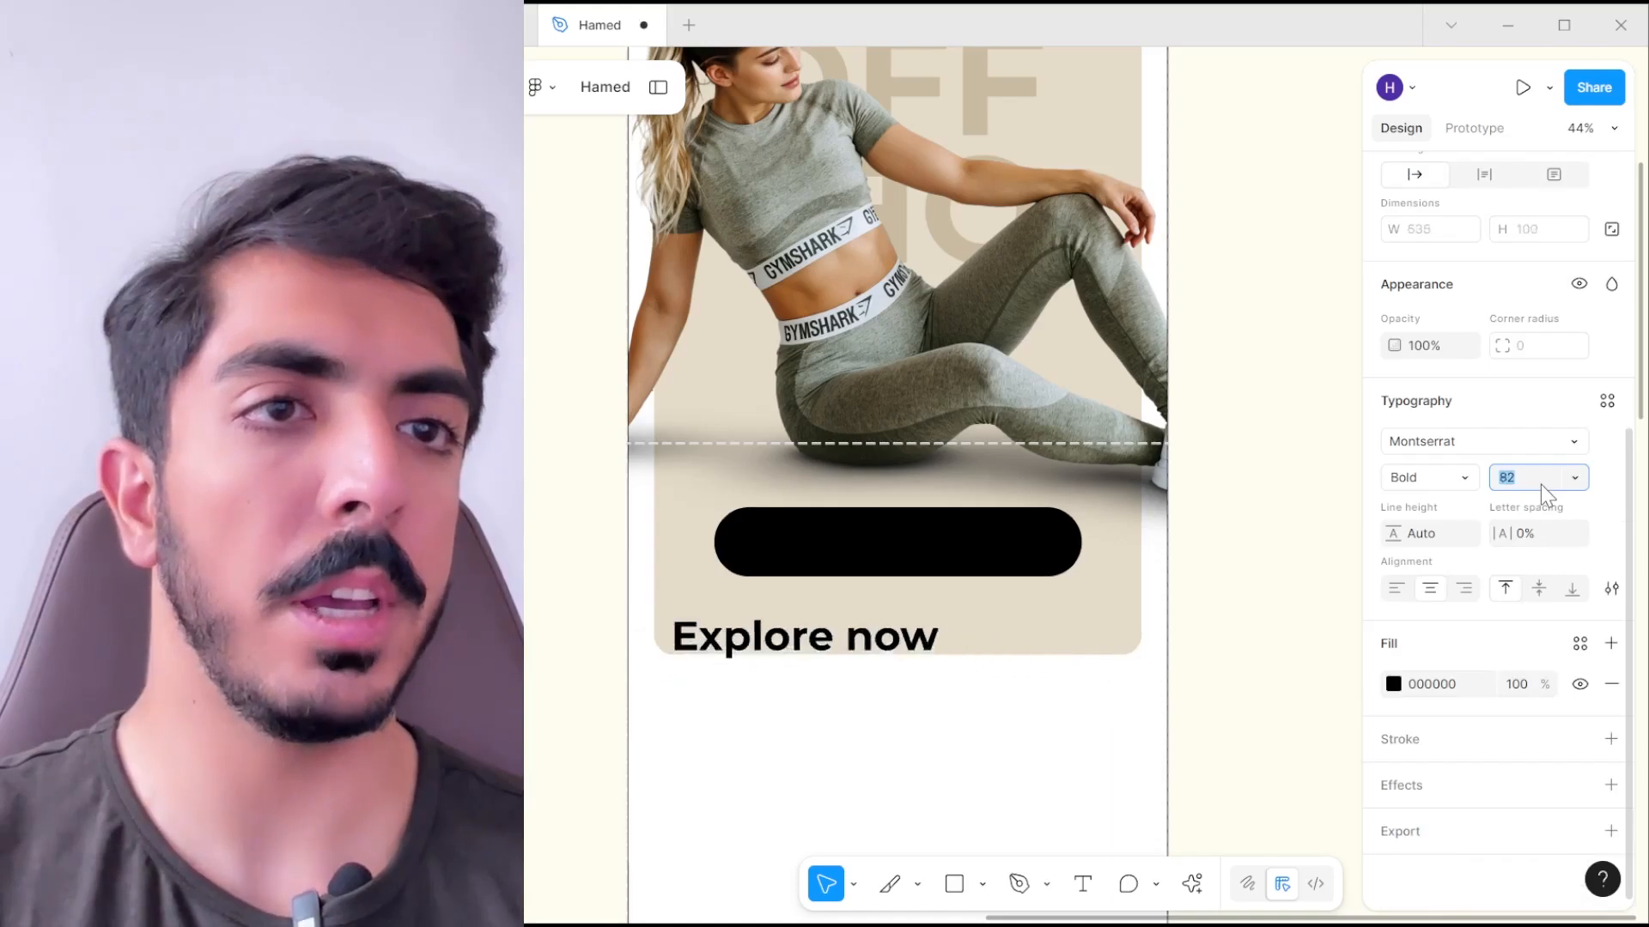
- Make the "Explore now" text white (FFFFFF) at size 63 and centre it on the black button
{"action": "left_click_drag", "start_coordinate": [1224, 539], "coordinate": [1267, 243]}
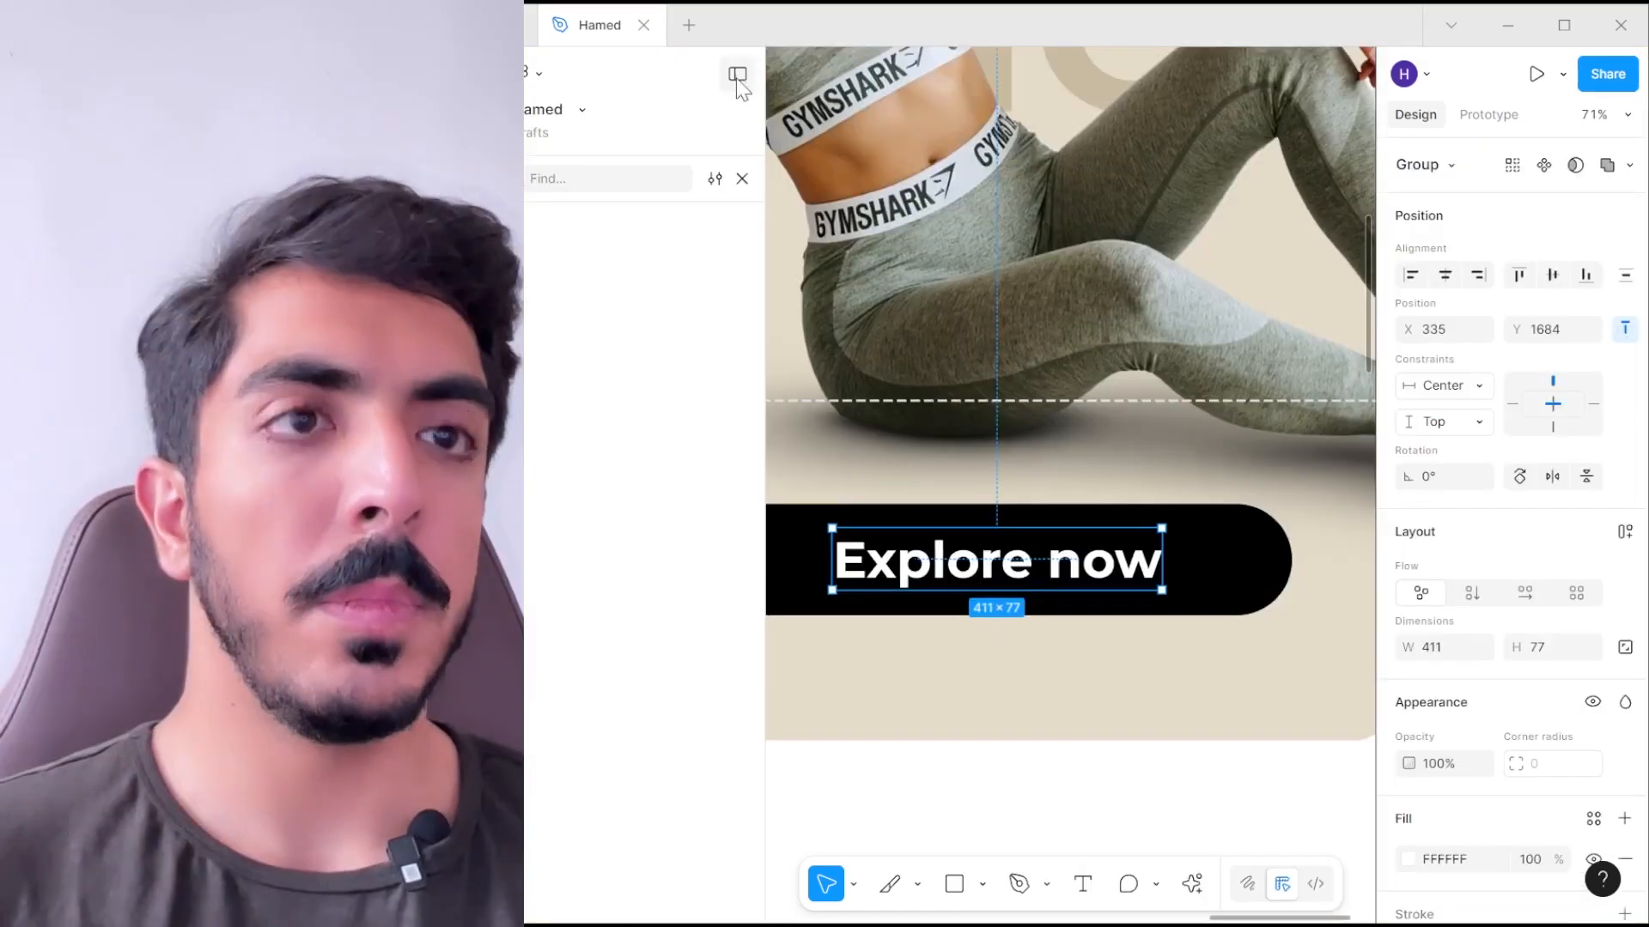
{"action": "scroll", "coordinate": [1013, 461], "scroll_direction": "down", "scroll_amount": 3}
{"action": "scroll", "coordinate": [1014, 461], "scroll_direction": "up", "scroll_amount": 3}
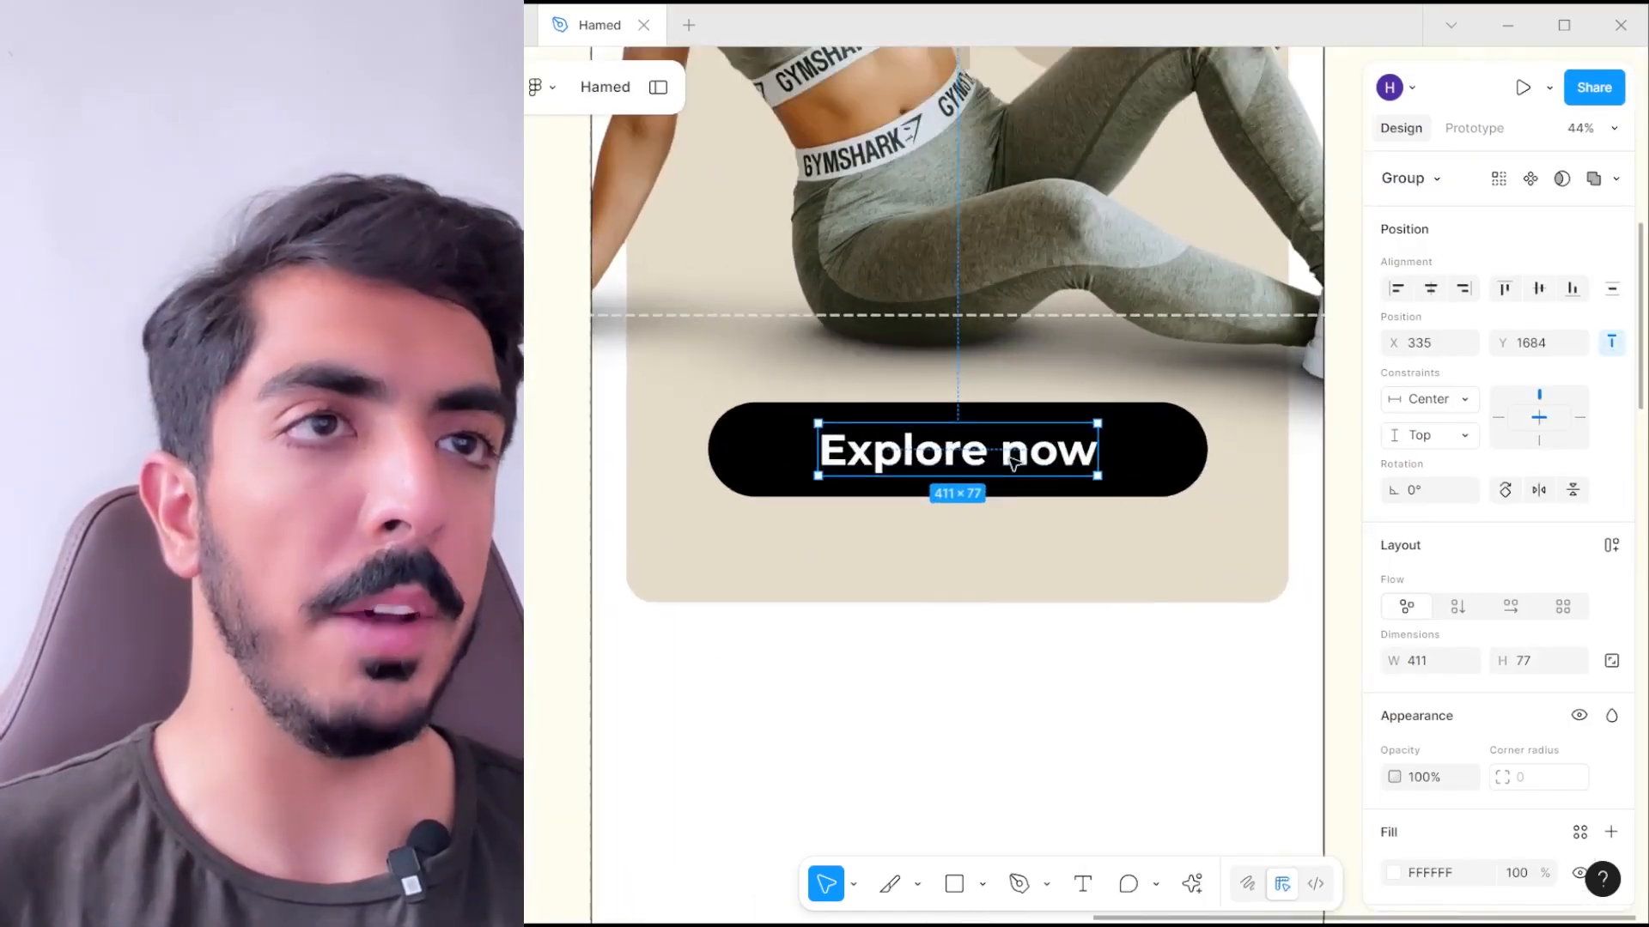
- Duplicate the "Explore now" text just below the button and give the copy a black fill and Regular weight
{"action": "left_click_drag", "start_coordinate": [1018, 471], "coordinate": [1006, 539]}
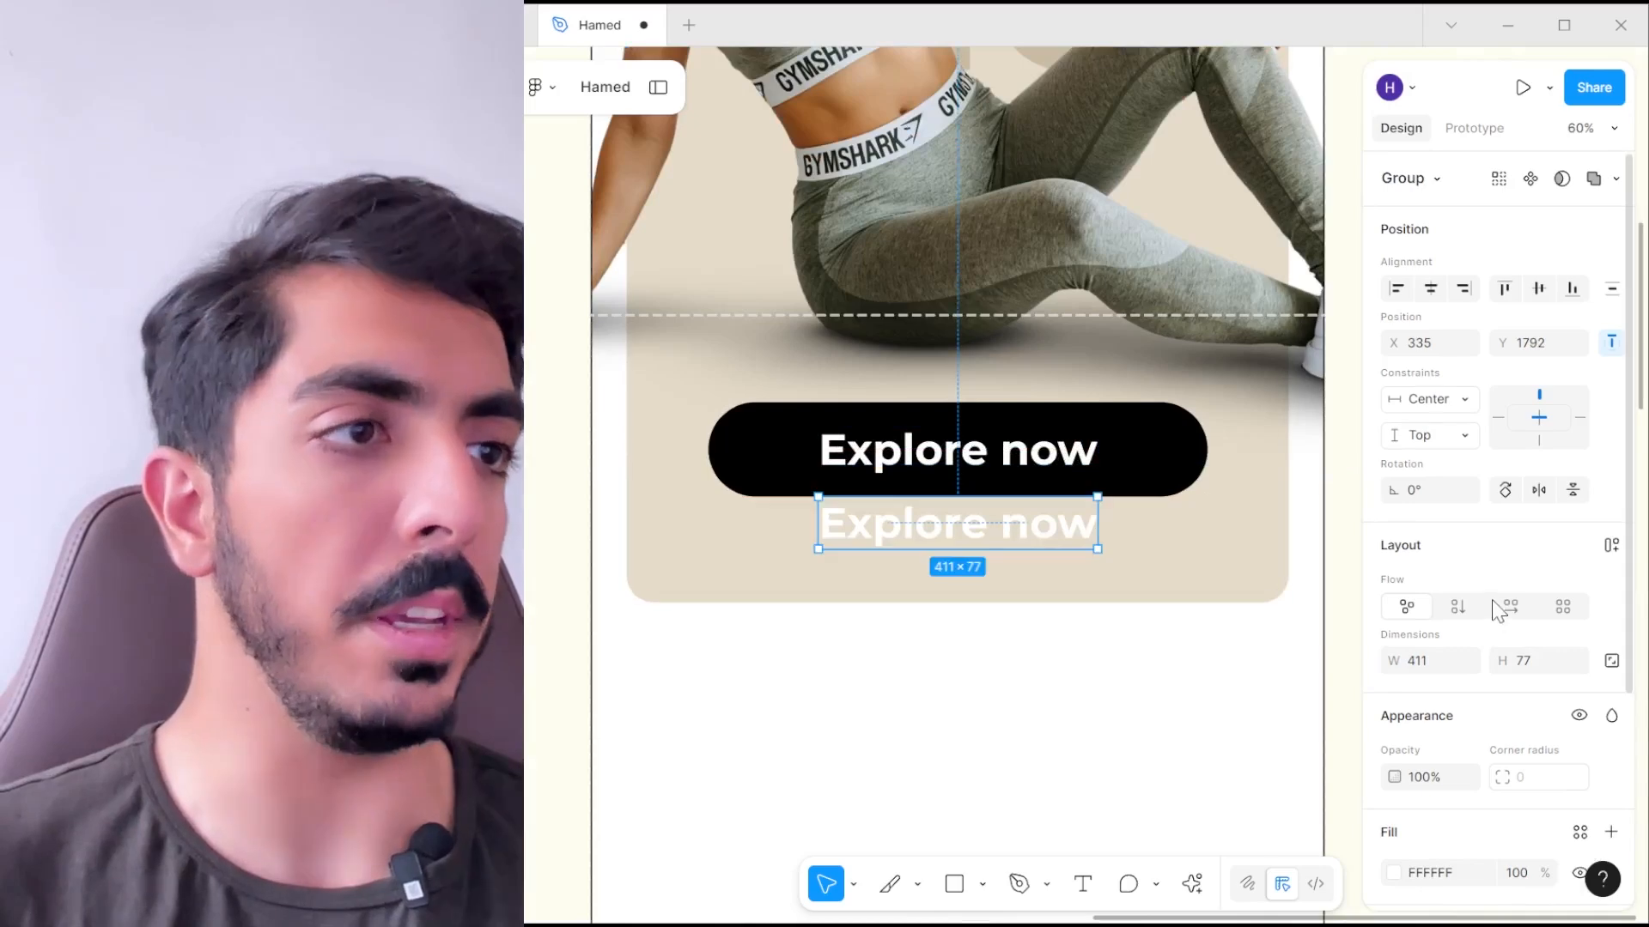
{"action": "scroll", "coordinate": [1498, 612], "scroll_direction": "down", "scroll_amount": 3}
{"action": "left_click", "coordinate": [1389, 594]}
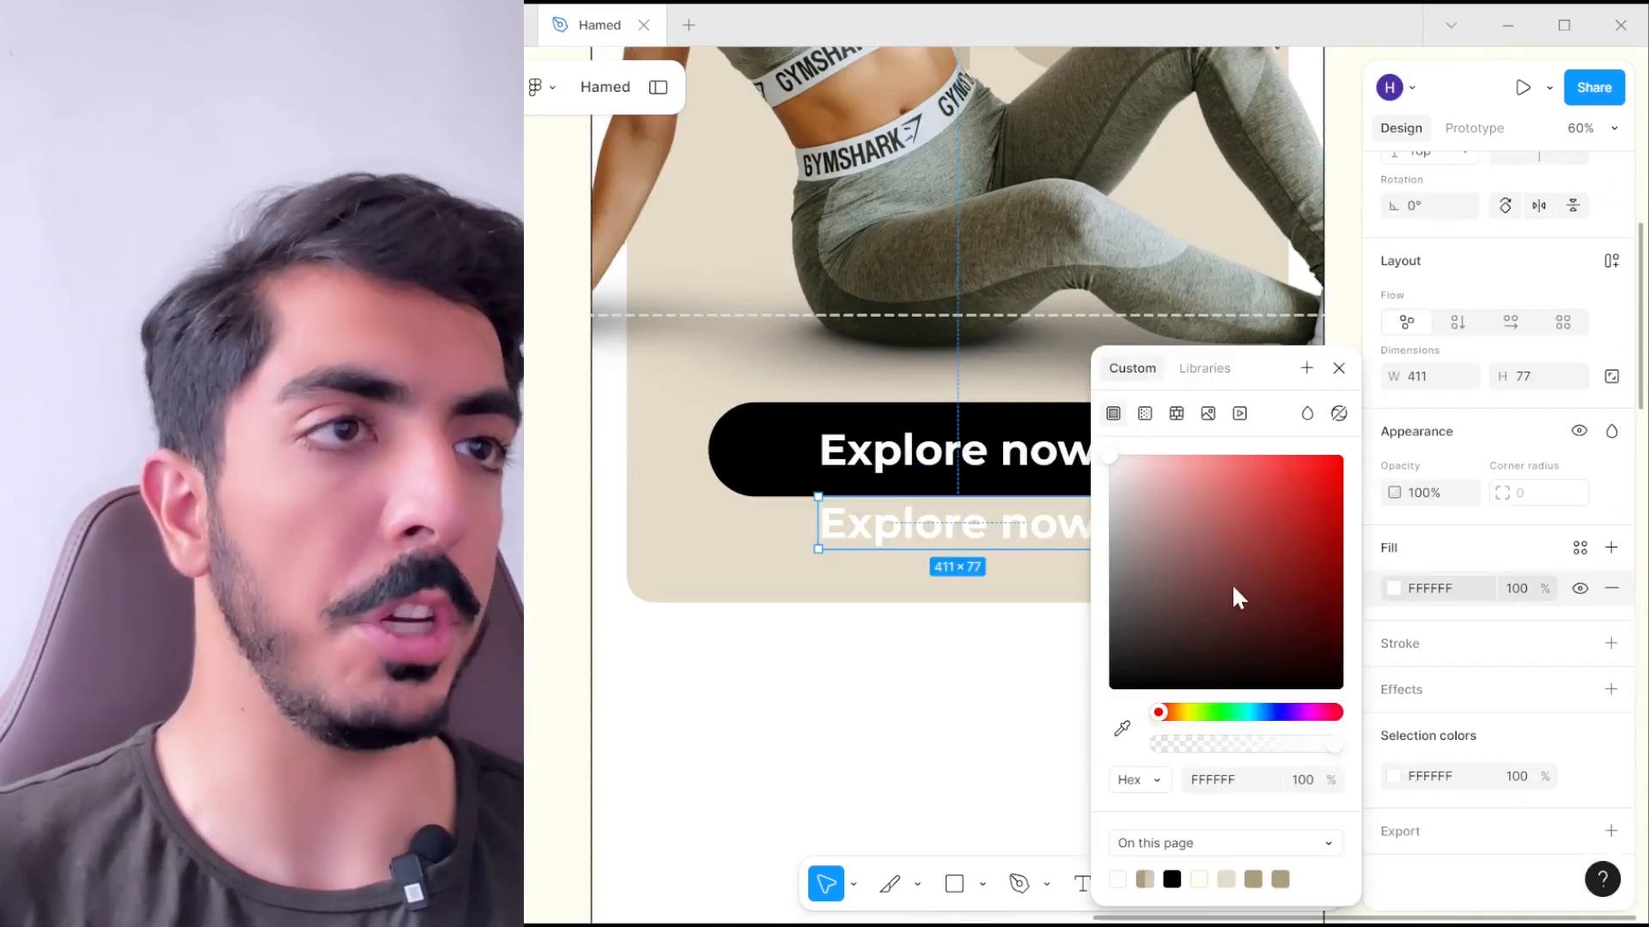
{"action": "left_click_drag", "start_coordinate": [1232, 585], "coordinate": [1106, 693]}
{"action": "scroll", "coordinate": [1482, 731], "scroll_direction": "up", "scroll_amount": 3}
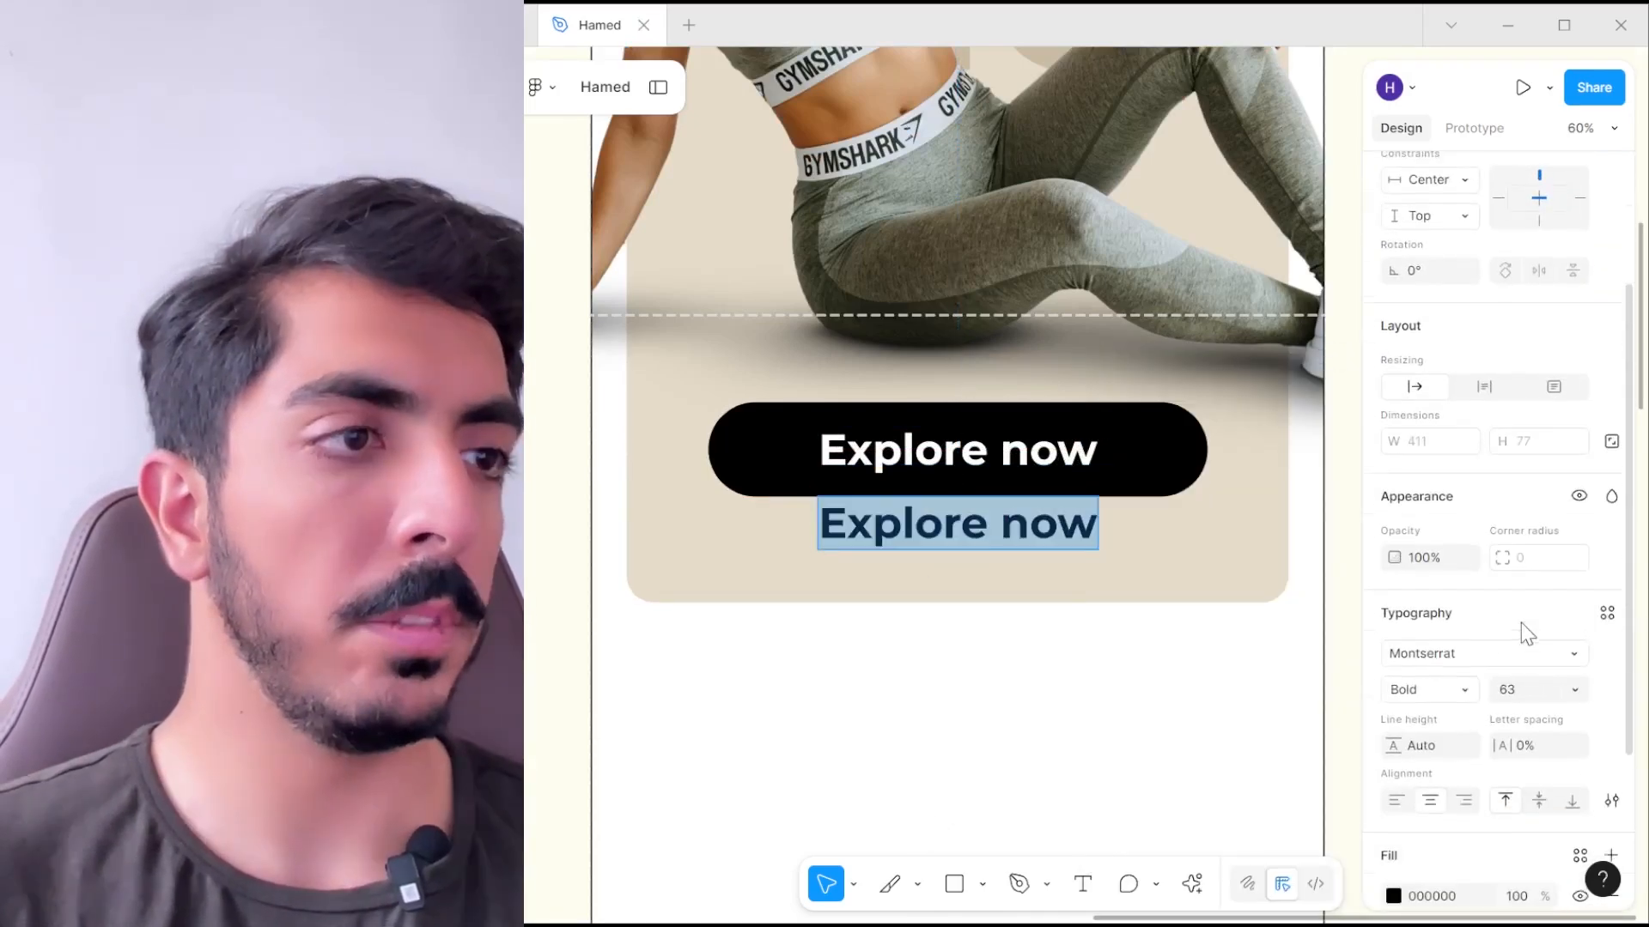
{"action": "left_click", "coordinate": [1425, 686]}
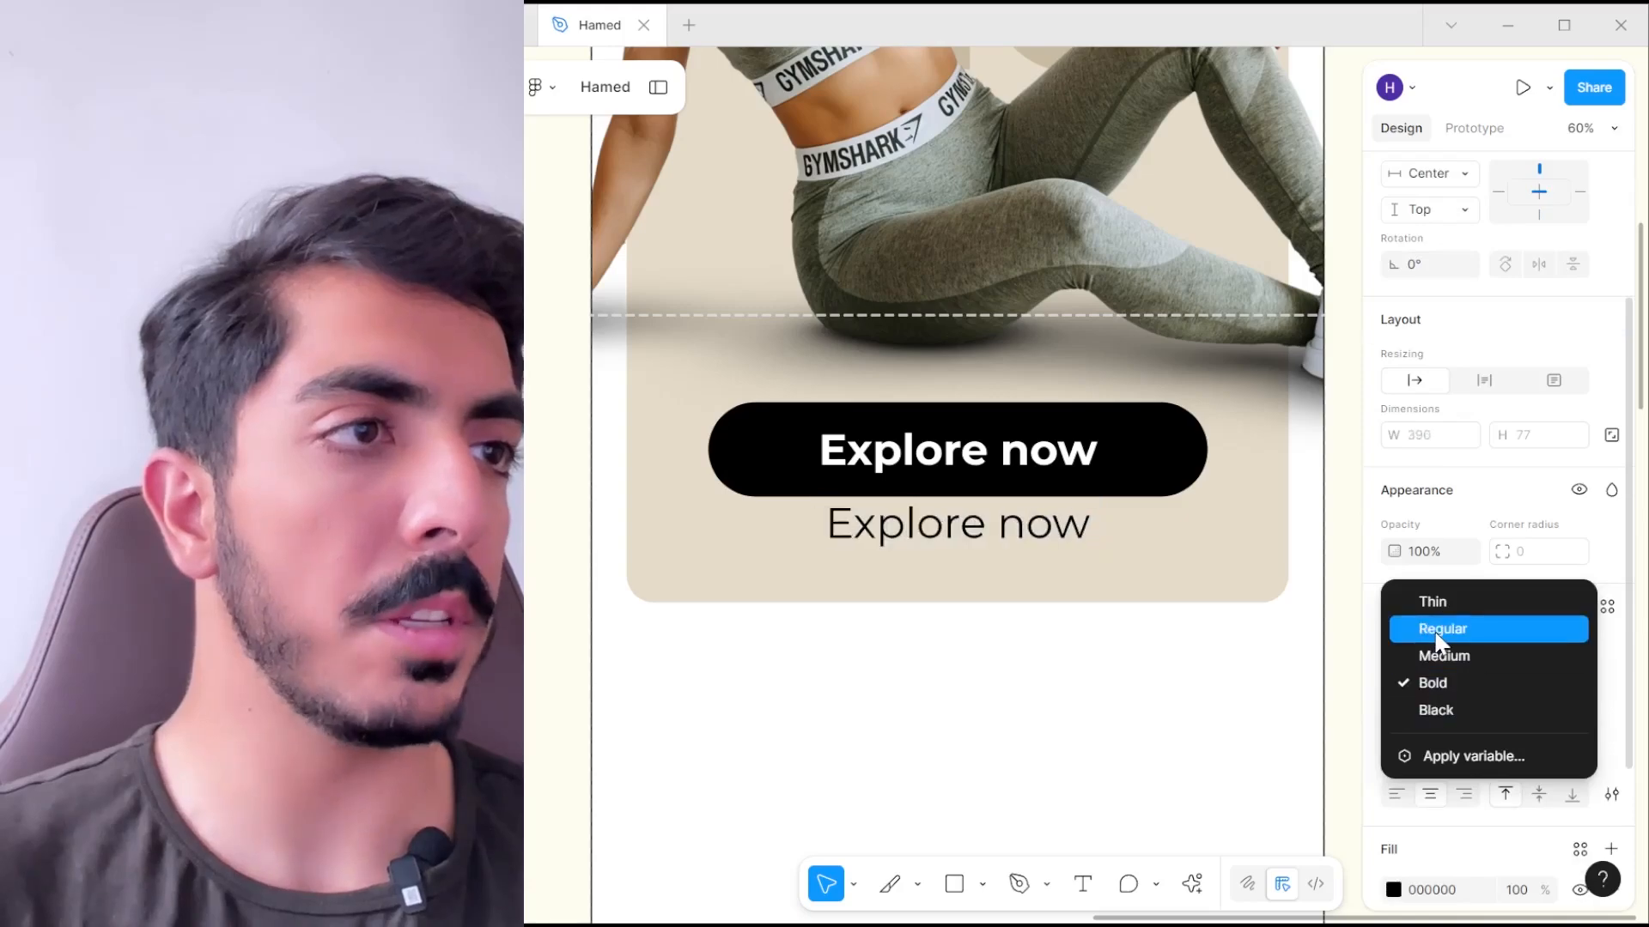
{"action": "left_click", "coordinate": [1436, 640]}
- Copy the no-code line from the GymShark redesign document and replace the duplicated text with "*No code required"
{"action": "key", "text": "alt+Tab"}
{"action": "left_click_drag", "start_coordinate": [930, 470], "coordinate": [796, 471]}
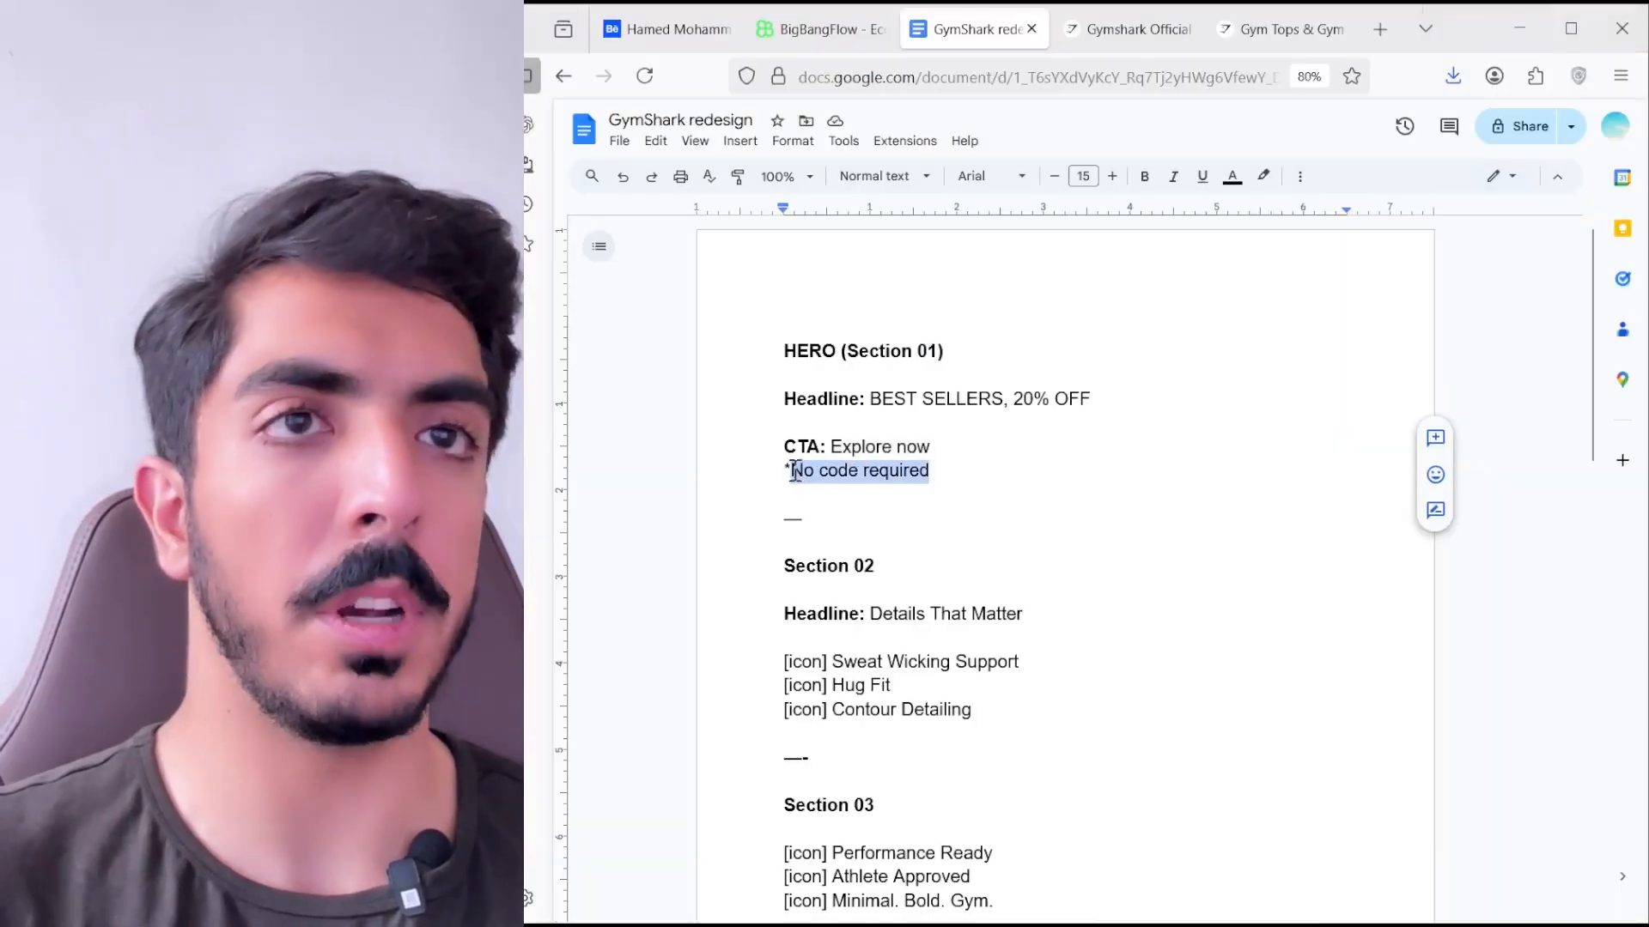
{"action": "right_click", "coordinate": [812, 470]}
{"action": "left_click", "coordinate": [850, 494]}
{"action": "key", "text": "alt+Tab"}
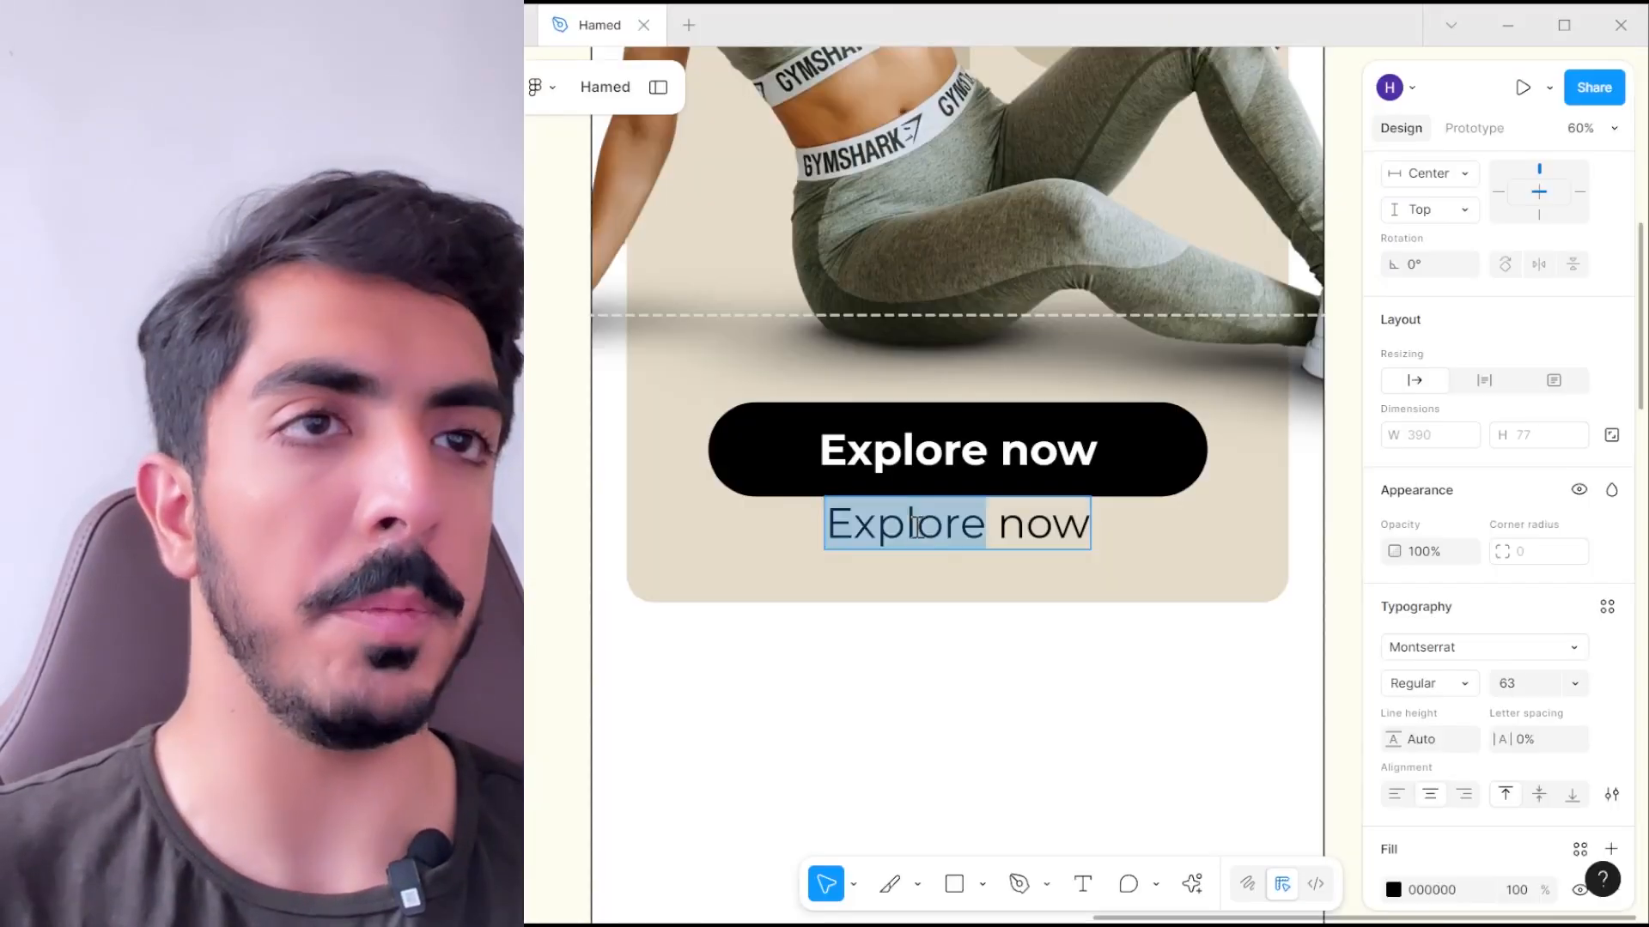
{"action": "key", "text": "ctrl+v"}
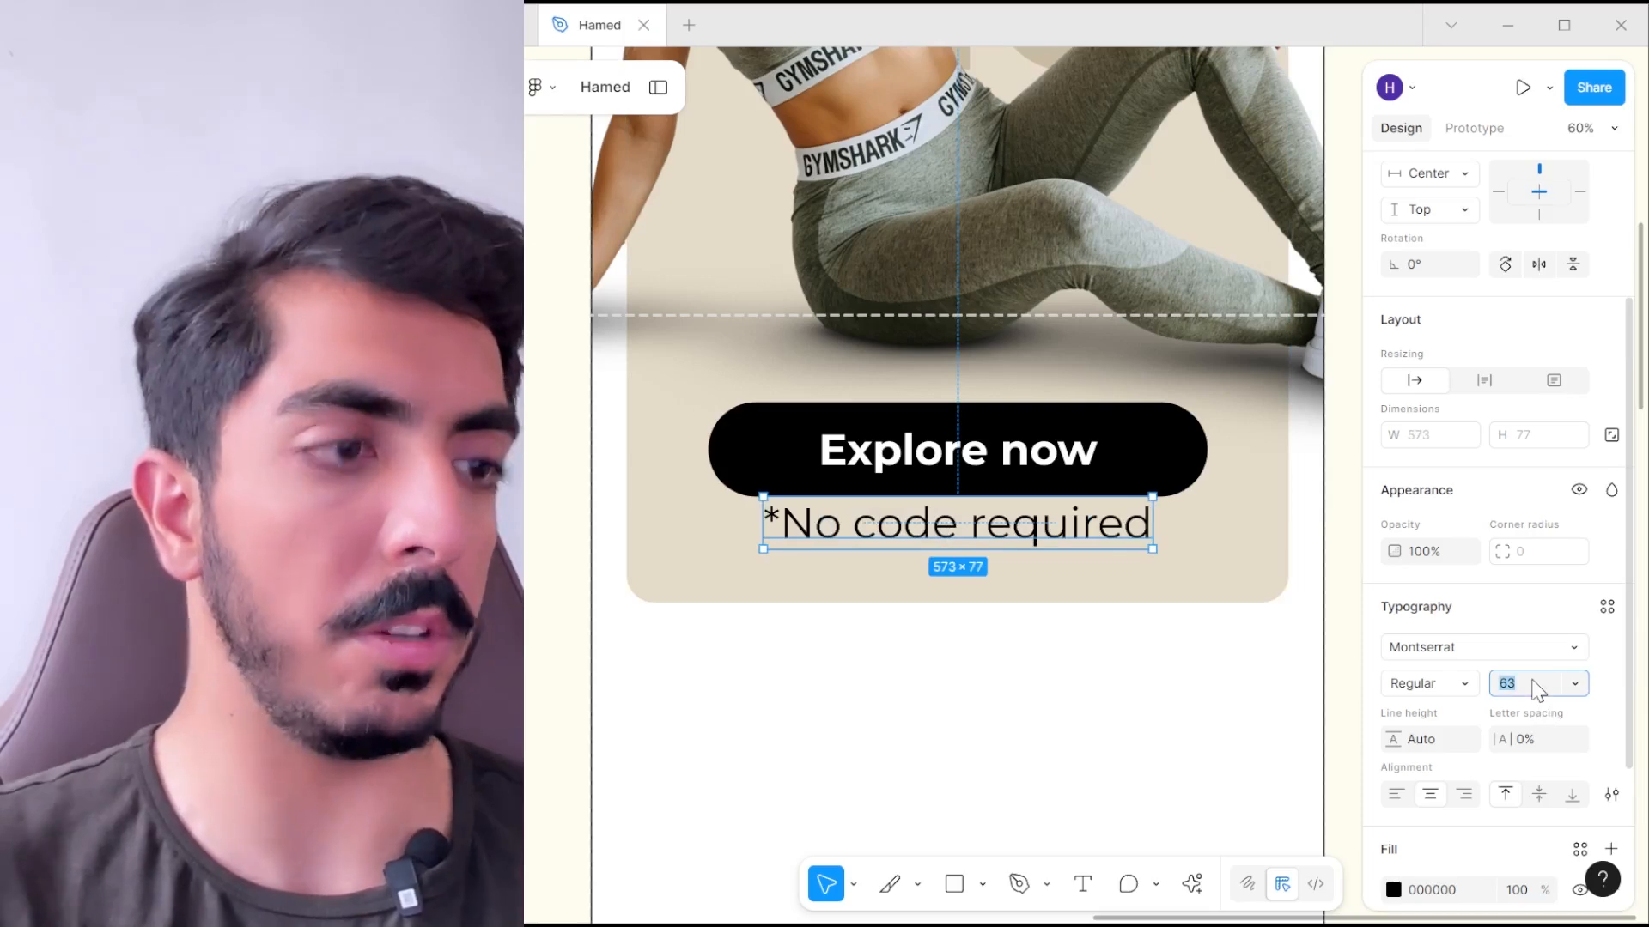
- Reduce the "*No code required" text to size 38 and shift it slightly down from the button
{"action": "type", "text": "43"}
{"action": "key", "text": "Return"}
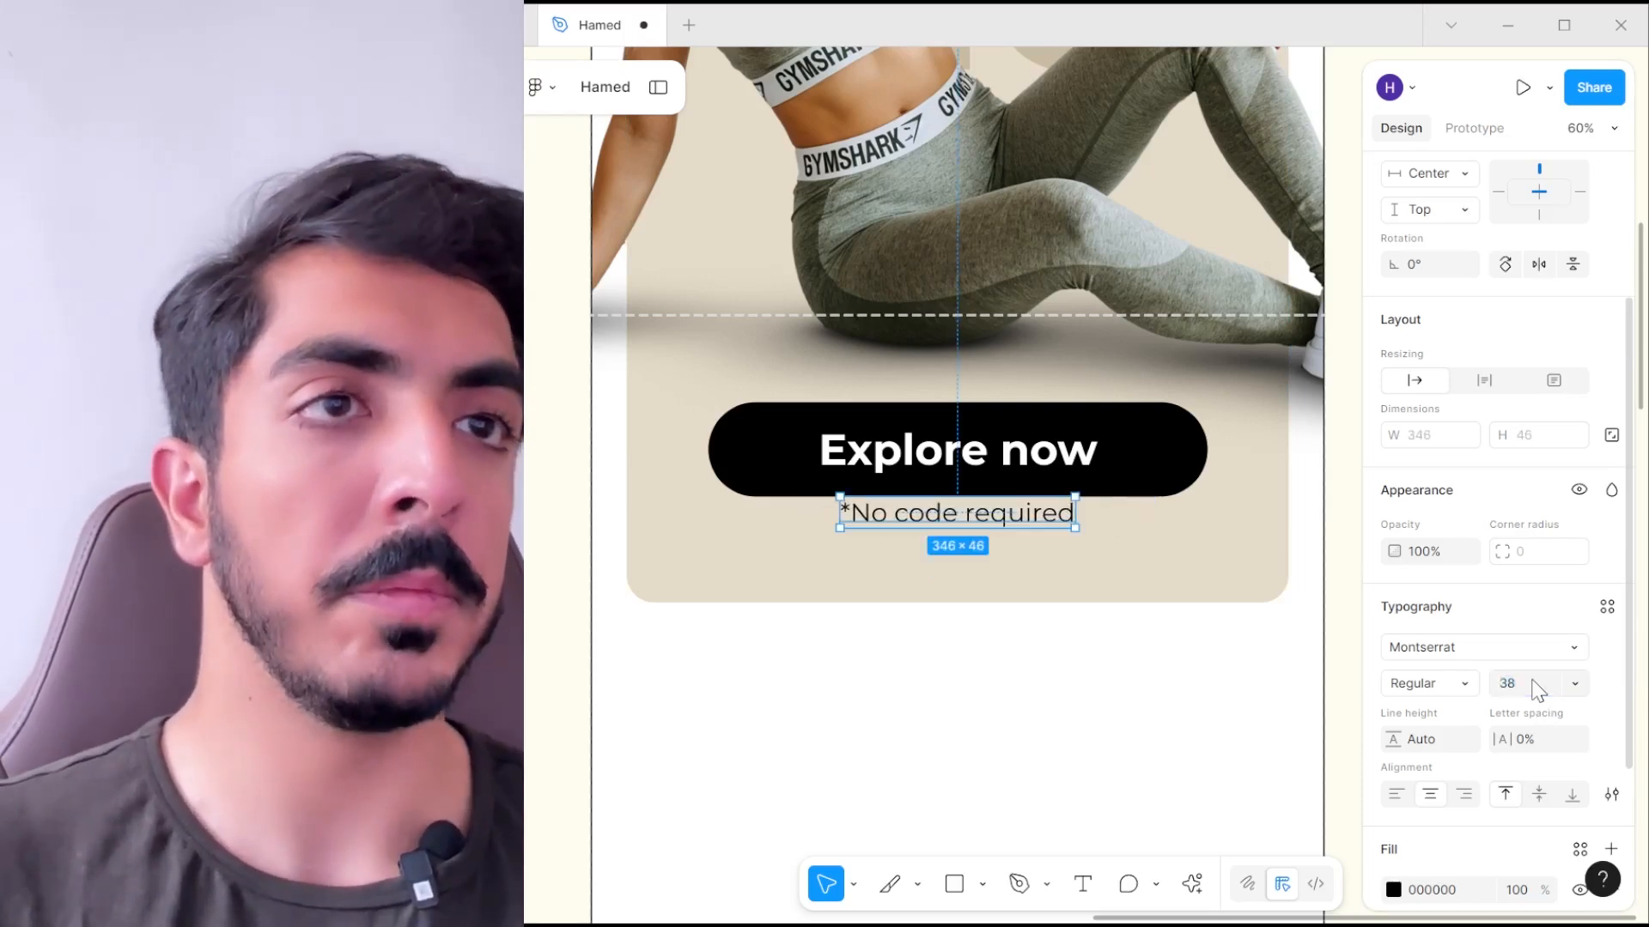
{"action": "key", "text": "shift+Down"}
{"action": "key", "text": "shift+Down"}
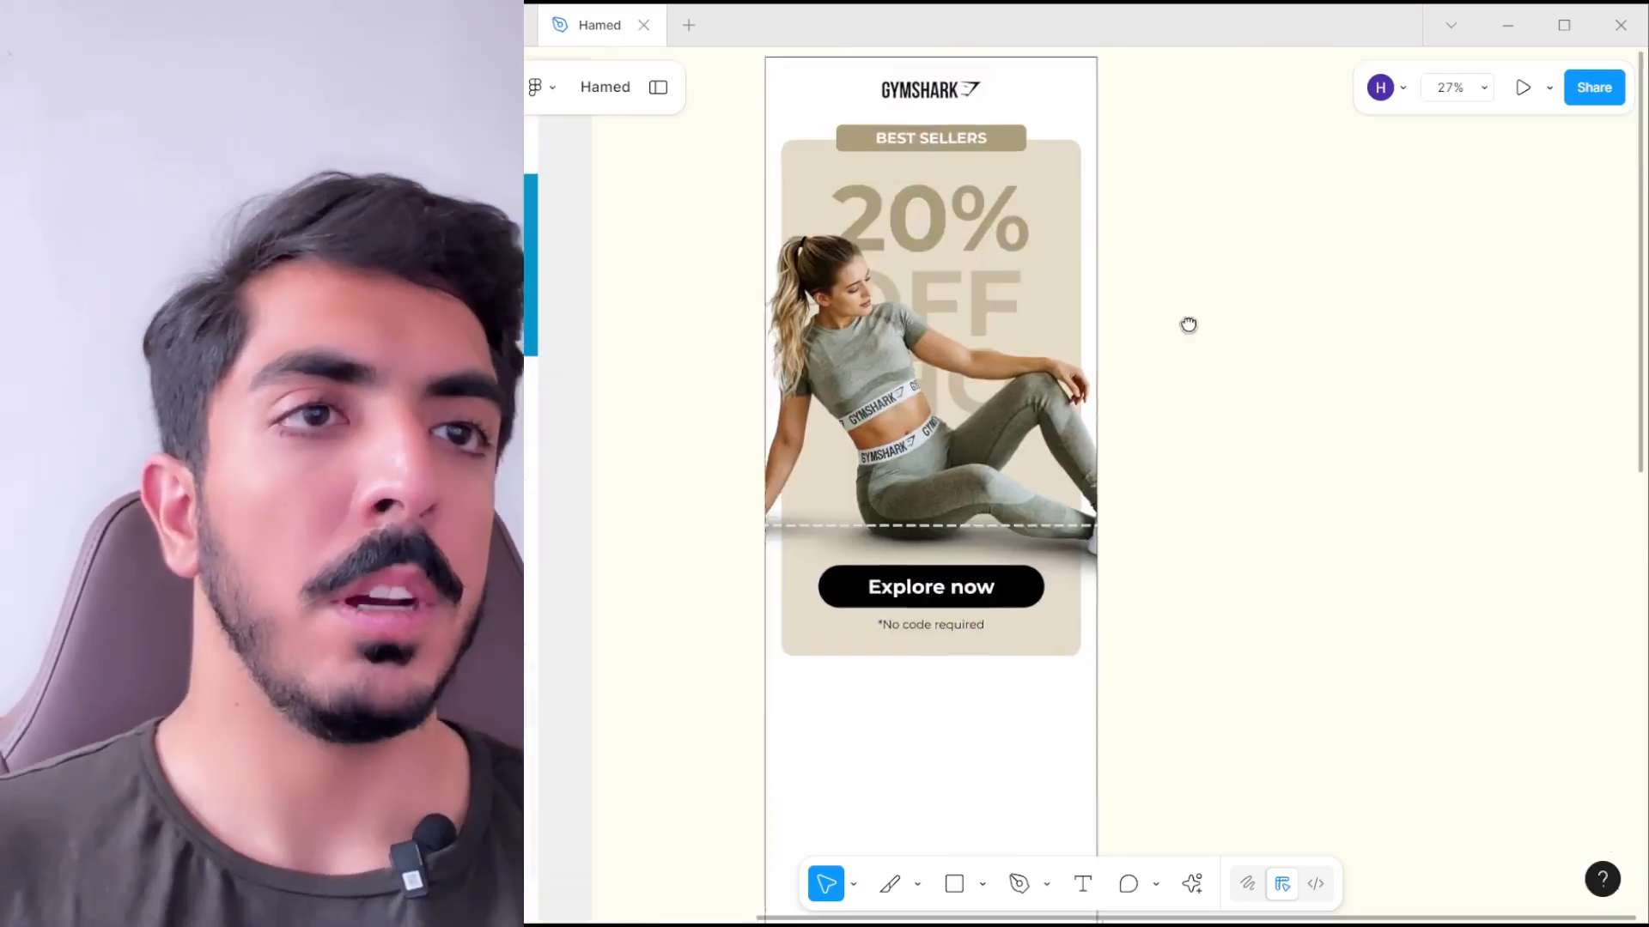
- Examine the whole hero section and the empty frame area below it beside the original email
{"action": "scroll", "coordinate": [1187, 324], "scroll_direction": "down", "scroll_amount": 1}
{"action": "left_click_drag", "start_coordinate": [1183, 328], "coordinate": [1168, 371]}
{"action": "left_click_drag", "start_coordinate": [1067, 372], "coordinate": [1185, 311]}
{"action": "scroll", "coordinate": [1164, 247], "scroll_direction": "up", "scroll_amount": 1}
{"action": "left_click_drag", "start_coordinate": [1163, 248], "coordinate": [1089, 456]}
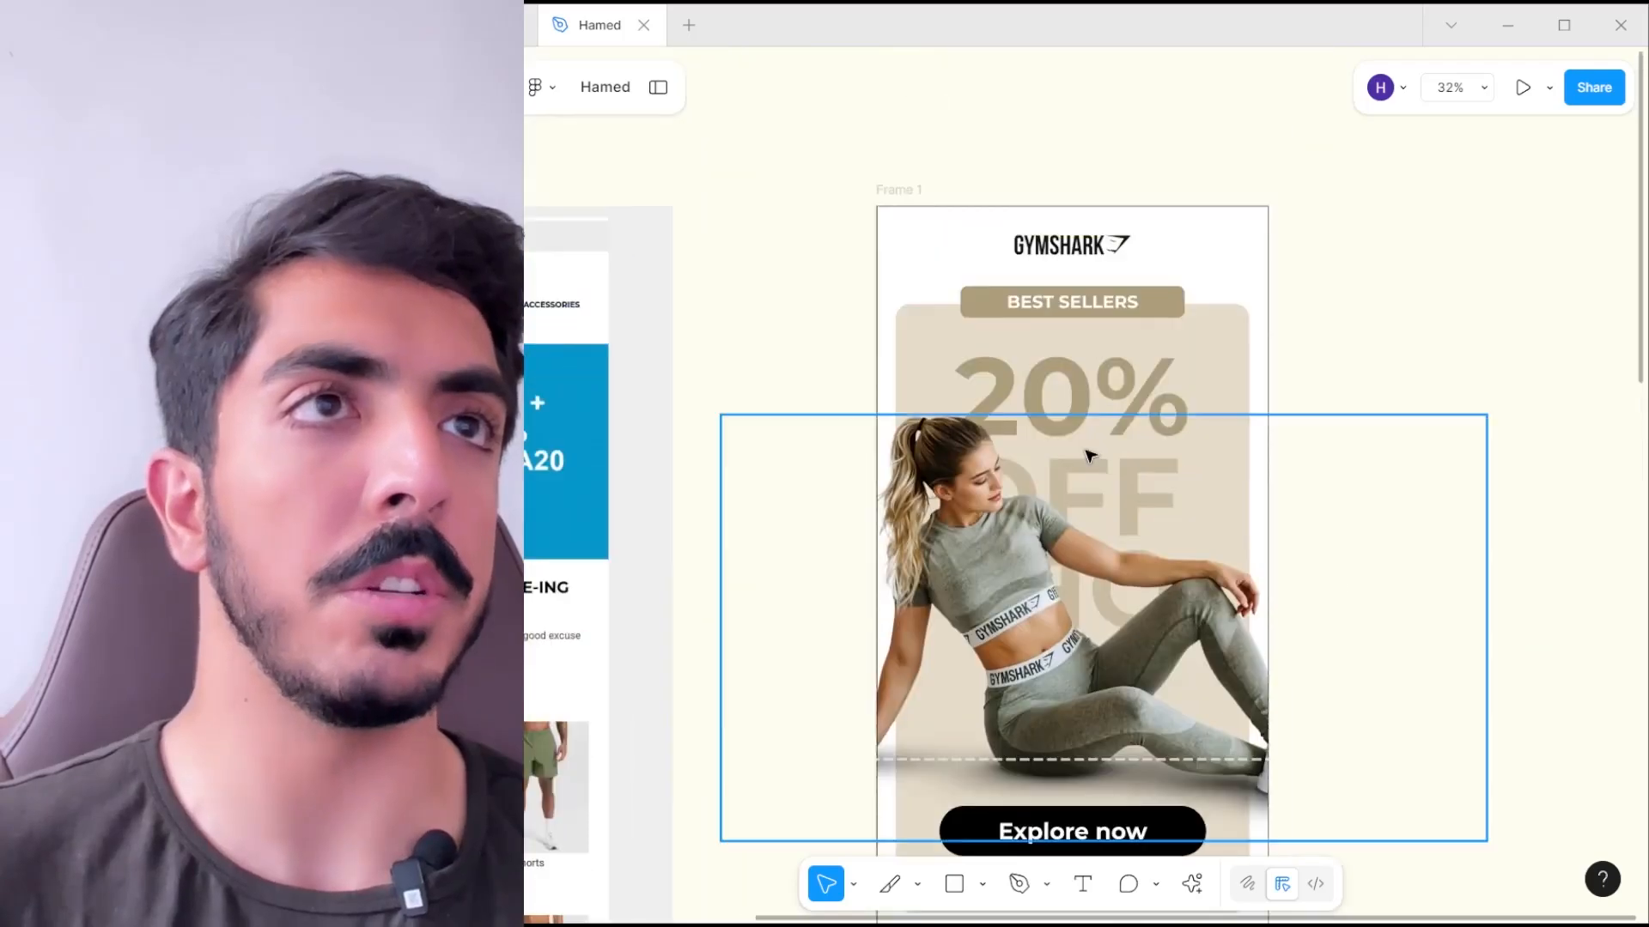
{"action": "left_click_drag", "start_coordinate": [1052, 349], "coordinate": [1037, 243]}
{"action": "scroll", "coordinate": [1038, 243], "scroll_direction": "down", "scroll_amount": 2}
{"action": "left_click_drag", "start_coordinate": [1049, 589], "coordinate": [1031, 458]}
{"action": "scroll", "coordinate": [1030, 459], "scroll_direction": "up", "scroll_amount": 1}
{"action": "left_click_drag", "start_coordinate": [1020, 387], "coordinate": [1002, 666]}
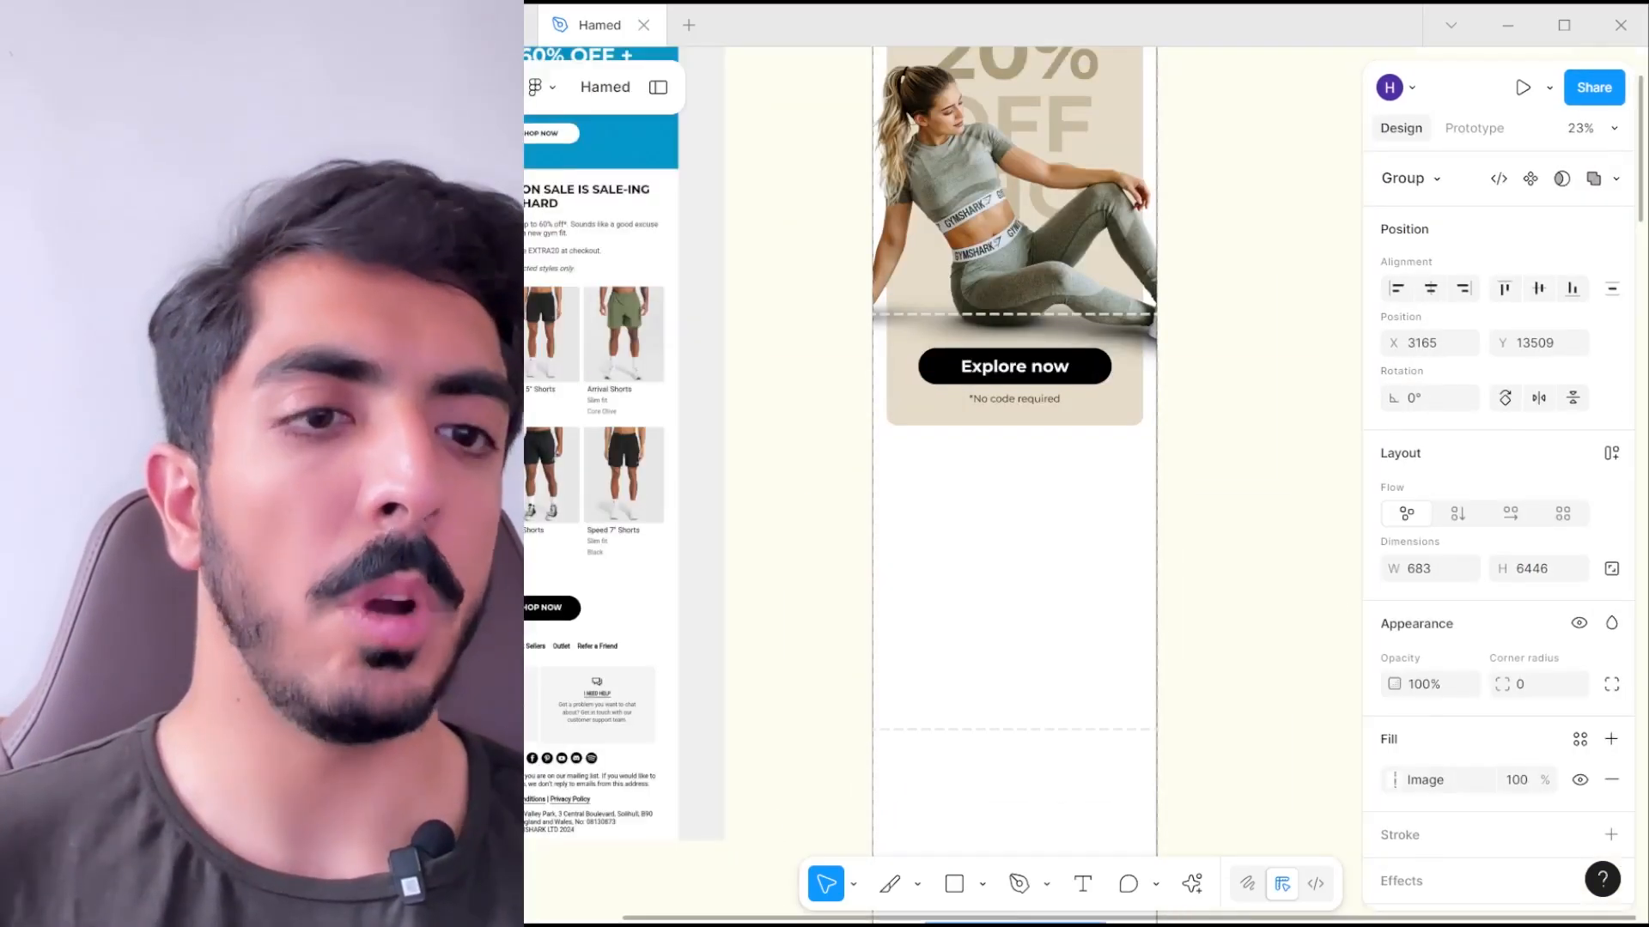
- Switch to File Explorer, copy all files in the Section 02 folder and paste them into the Figma canvas
{"action": "key", "text": "alt+Tab"}
{"action": "key", "text": "alt+Left"}
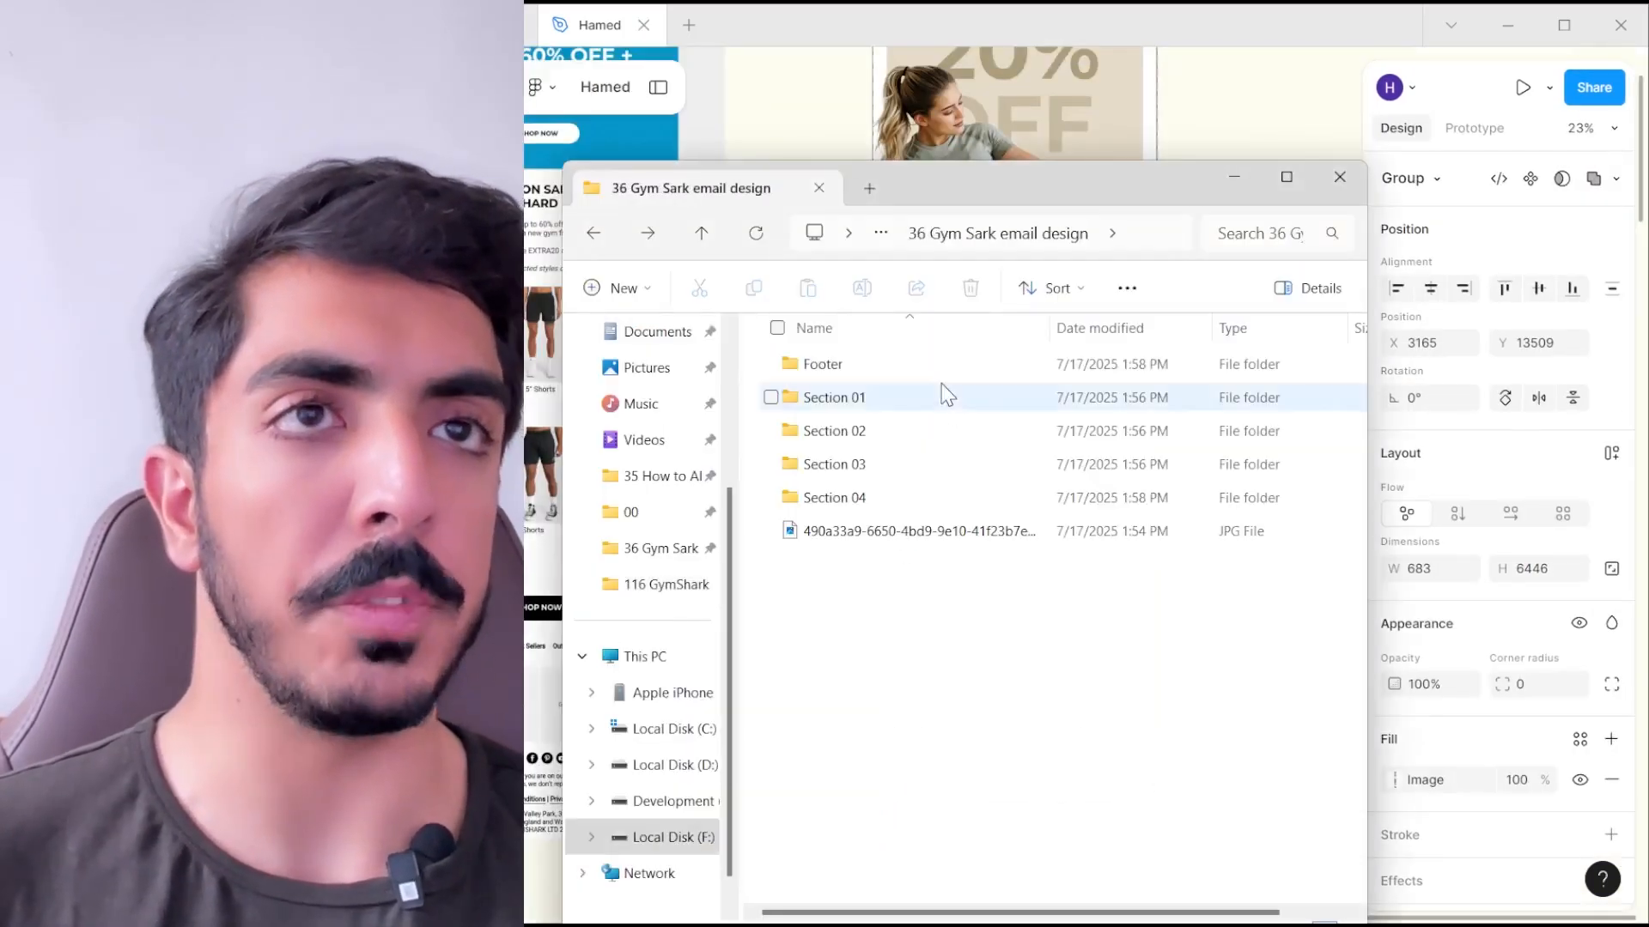
{"action": "double_click", "coordinate": [872, 430]}
{"action": "left_click_drag", "start_coordinate": [1247, 498], "coordinate": [773, 367]}
{"action": "key", "text": "ctrl+c"}
{"action": "left_click", "coordinate": [1234, 177]}
{"action": "left_click_drag", "start_coordinate": [1214, 191], "coordinate": [1007, 333]}
{"action": "key", "text": "ctrl+v"}
- Place the standing model image centred in the email frame below the hero, leaving the three icons beside the frame
{"action": "scroll", "coordinate": [1053, 302], "scroll_direction": "down", "scroll_amount": 1}
{"action": "left_click_drag", "start_coordinate": [1073, 246], "coordinate": [1252, 454]}
{"action": "left_click_drag", "start_coordinate": [1202, 446], "coordinate": [1100, 410]}
{"action": "left_click", "coordinate": [978, 399]}
{"action": "left_click_drag", "start_coordinate": [979, 398], "coordinate": [1025, 304]}
{"action": "left_click_drag", "start_coordinate": [1218, 280], "coordinate": [845, 554]}
{"action": "left_click_drag", "start_coordinate": [956, 539], "coordinate": [1019, 446]}
{"action": "scroll", "coordinate": [1018, 446], "scroll_direction": "up", "scroll_amount": 1}
{"action": "mouse_move", "coordinate": [896, 422]}
{"action": "left_mouse_down"}
{"action": "mouse_move", "coordinate": [907, 405]}
{"action": "mouse_move", "coordinate": [896, 445]}
{"action": "left_mouse_up"}
{"action": "left_click_drag", "start_coordinate": [942, 225], "coordinate": [967, 320]}
{"action": "scroll", "coordinate": [967, 320], "scroll_direction": "down", "scroll_amount": 1}
- Duplicate the hero's beige rounded rectangle straight down behind the standing model, at Y 2500
{"action": "left_click", "coordinate": [967, 321]}
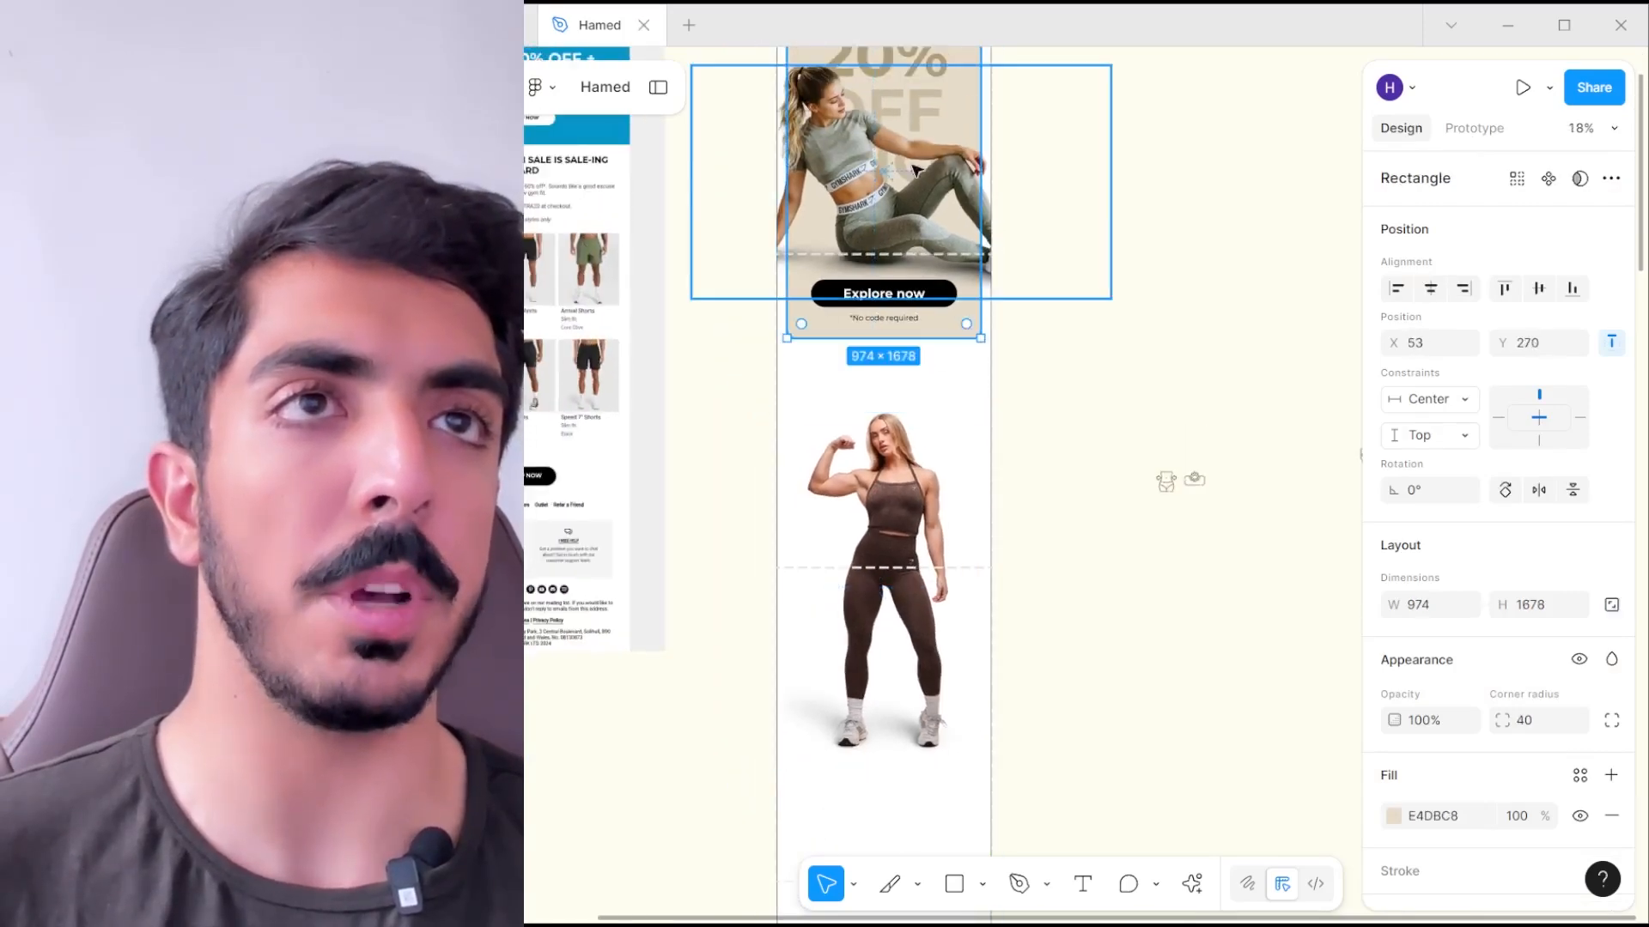
{"action": "left_click_drag", "start_coordinate": [903, 166], "coordinate": [895, 606], "text": "alt"}
{"action": "scroll", "coordinate": [925, 543], "scroll_direction": "up", "scroll_amount": 3}
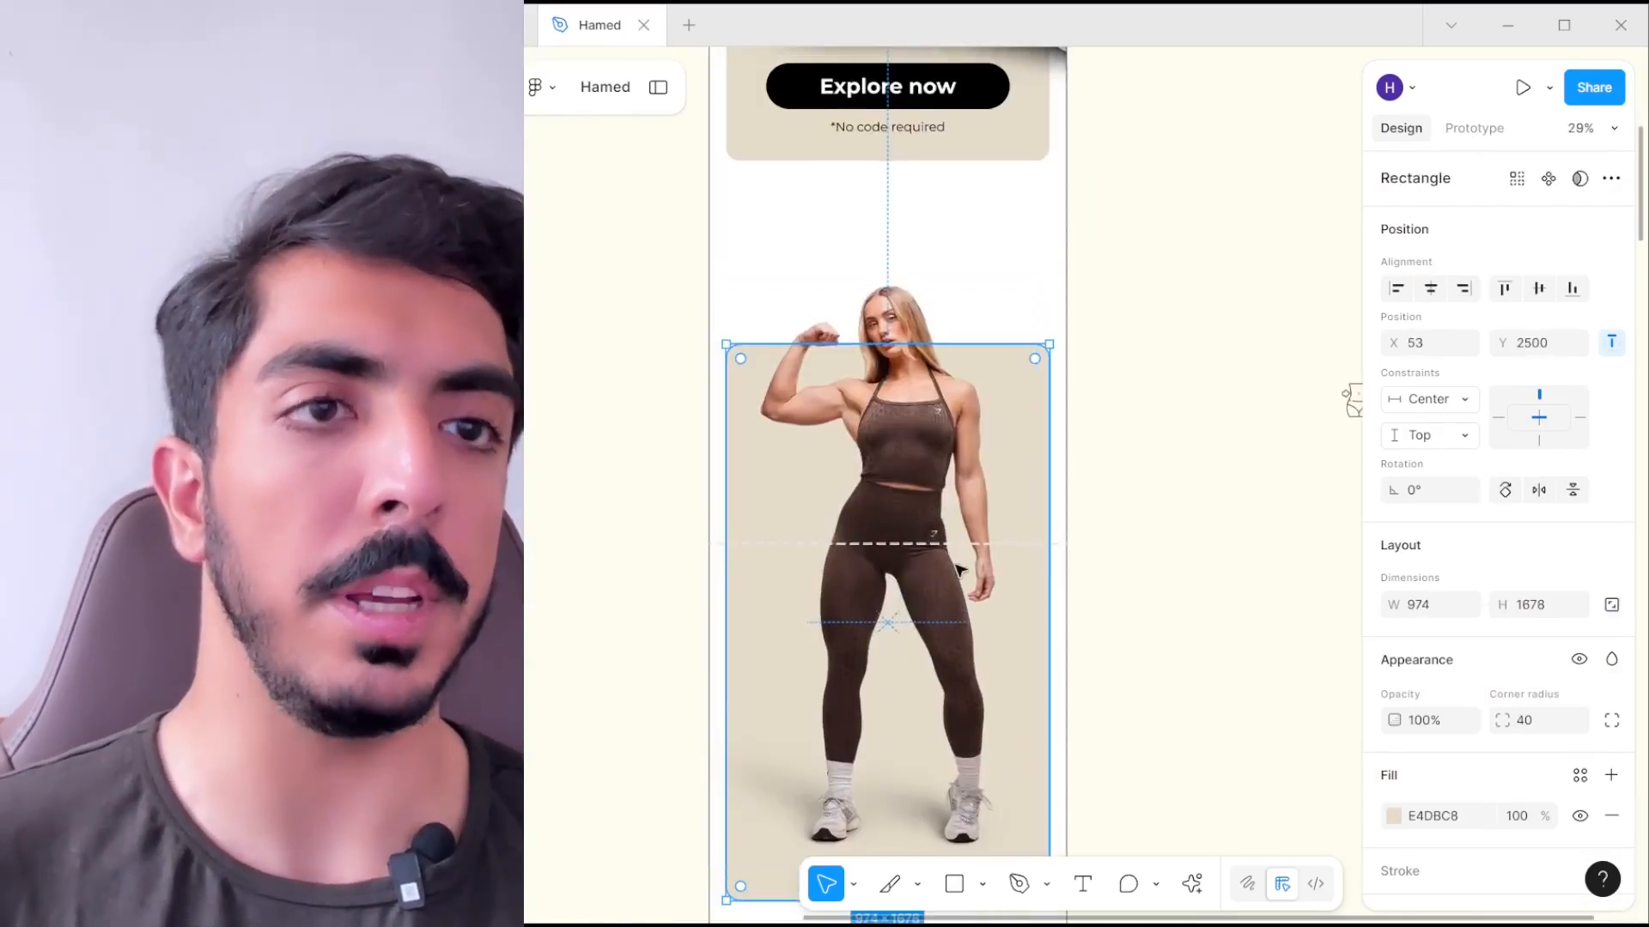
- Duplicate the hero's "20% OFF" headline into the gap between the hero and the standing model's panel
{"action": "scroll", "coordinate": [962, 670], "scroll_direction": "down", "scroll_amount": 2}
{"action": "scroll", "coordinate": [954, 744], "scroll_direction": "down", "scroll_amount": 3}
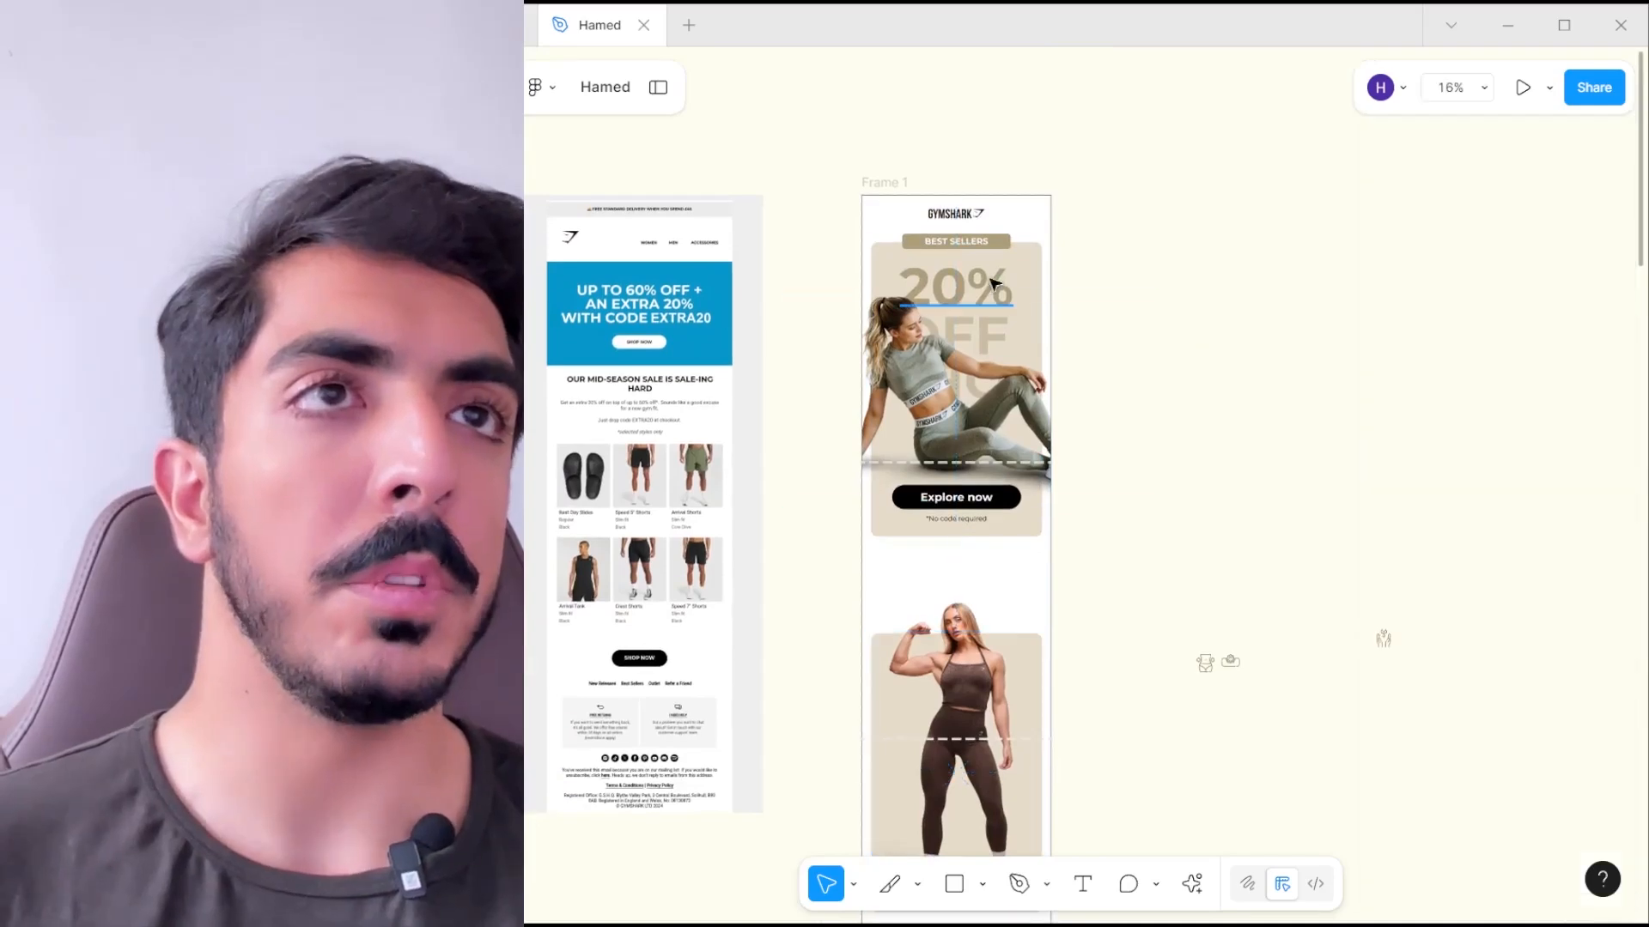
{"action": "left_click", "coordinate": [971, 294]}
{"action": "left_click_drag", "start_coordinate": [978, 383], "coordinate": [1008, 573], "text": "alt"}
{"action": "scroll", "coordinate": [966, 598], "scroll_direction": "up", "scroll_amount": 4}
{"action": "scroll", "coordinate": [1010, 571], "scroll_direction": "down", "scroll_amount": 4}
{"action": "scroll", "coordinate": [1018, 601], "scroll_direction": "down", "scroll_amount": 3}
- Copy "Details That Matter" from the GymShark redesign document and replace the duplicated headline text in Figma with it
{"action": "key", "text": "alt+Tab"}
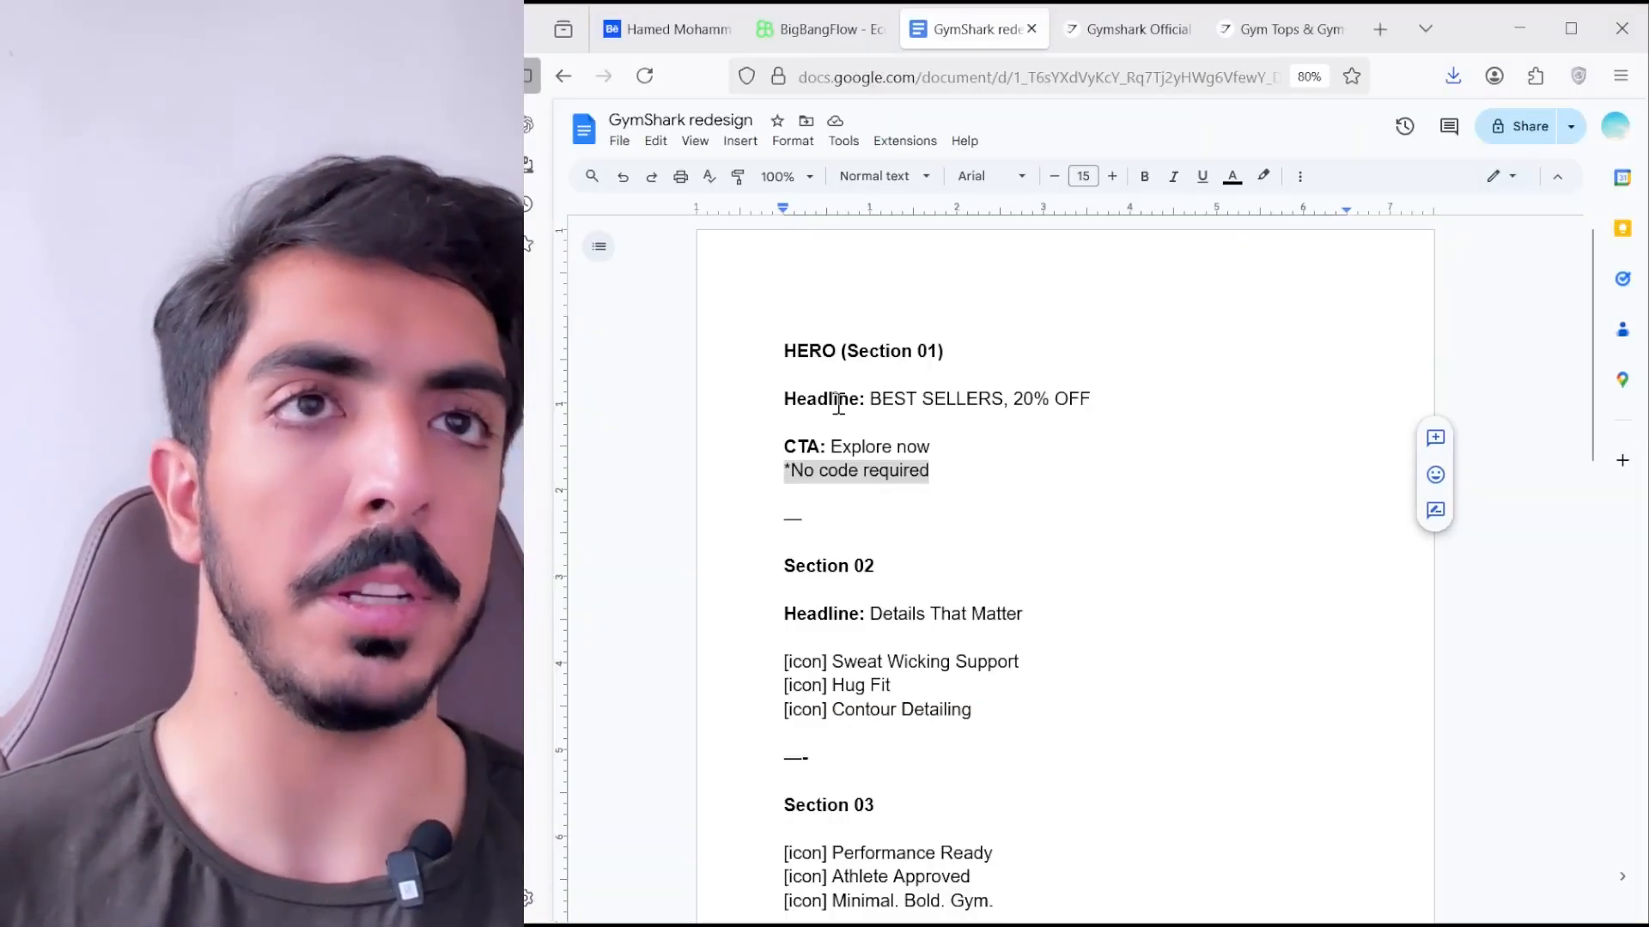
{"action": "left_click_drag", "start_coordinate": [870, 533], "coordinate": [1127, 533]}
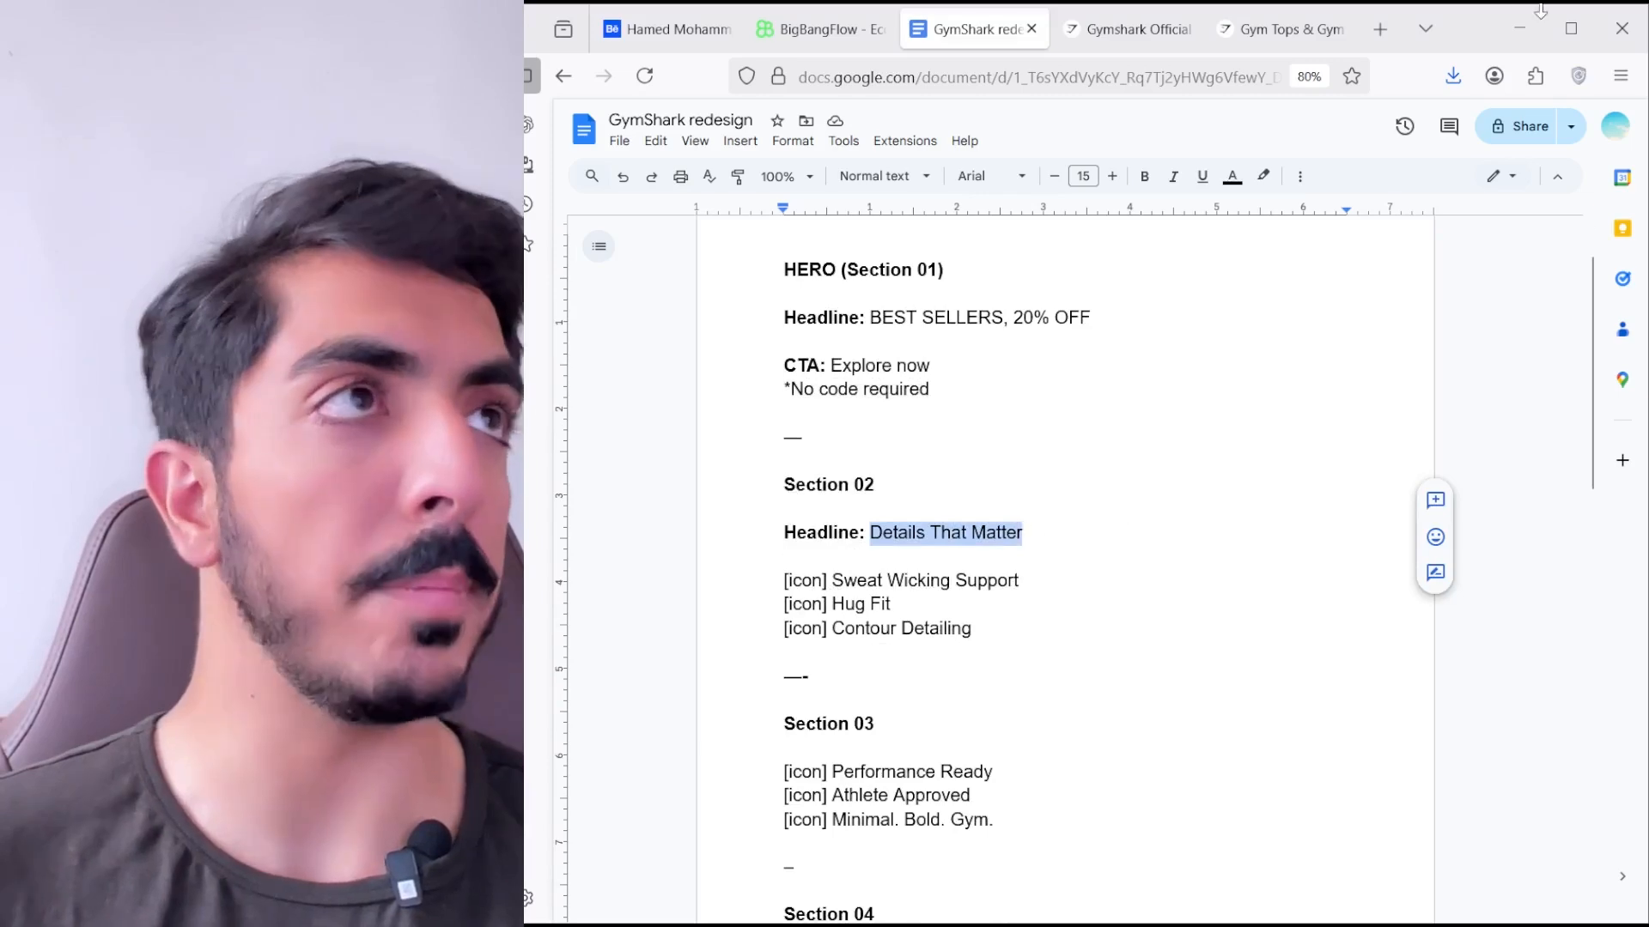
{"action": "right_click", "coordinate": [945, 537]}
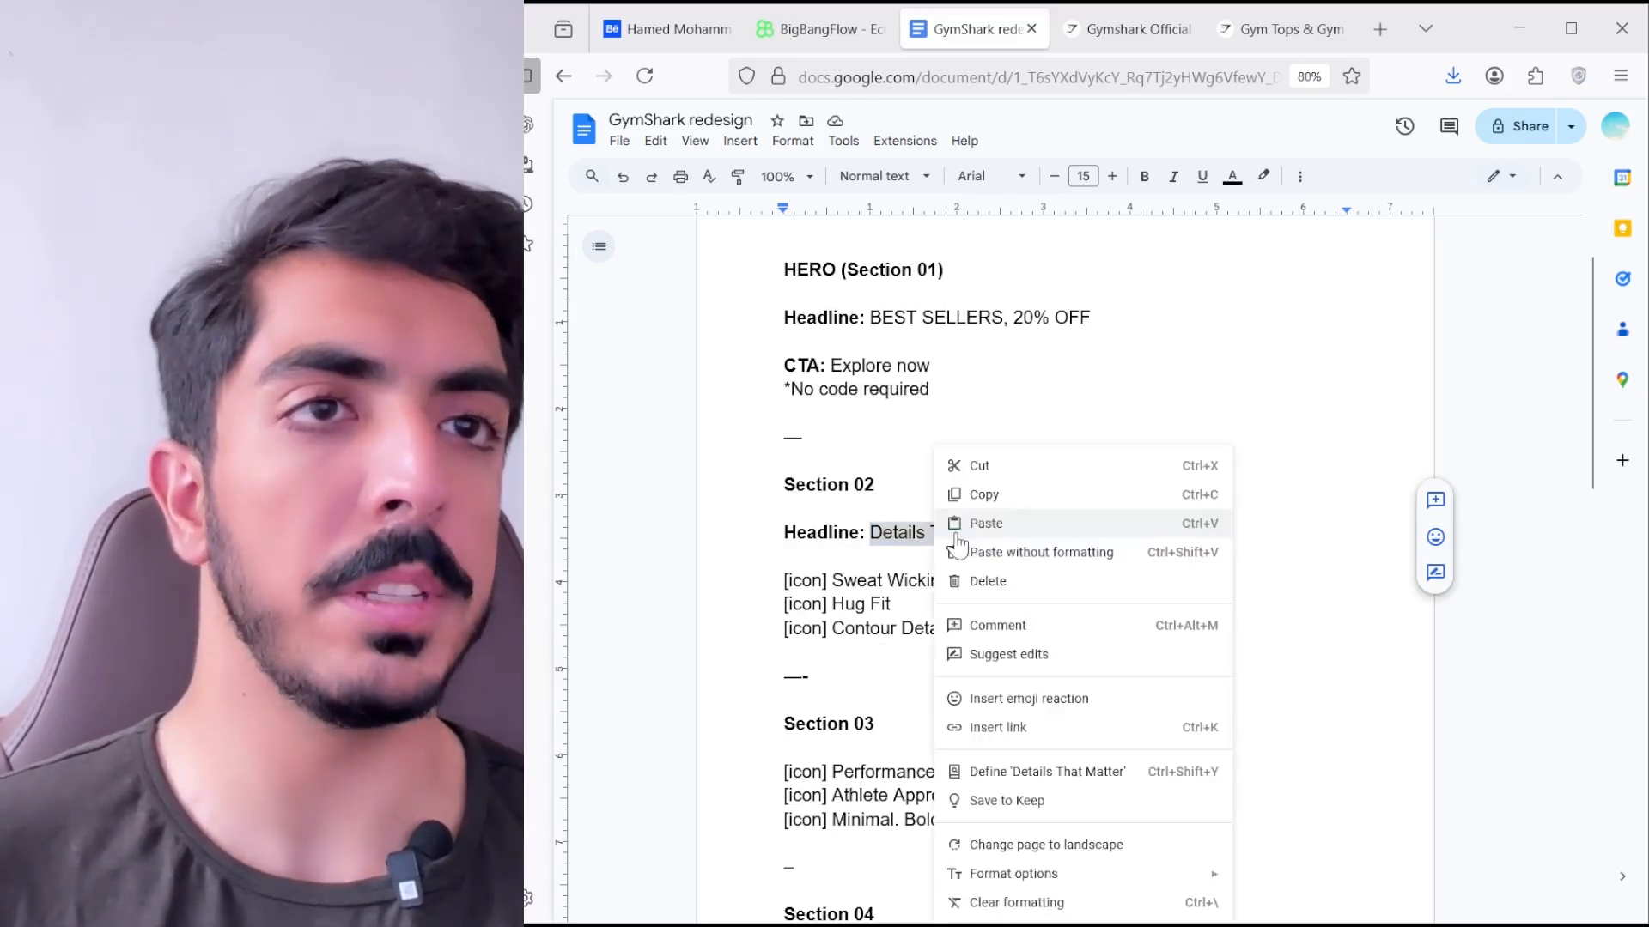
{"action": "left_click", "coordinate": [996, 494]}
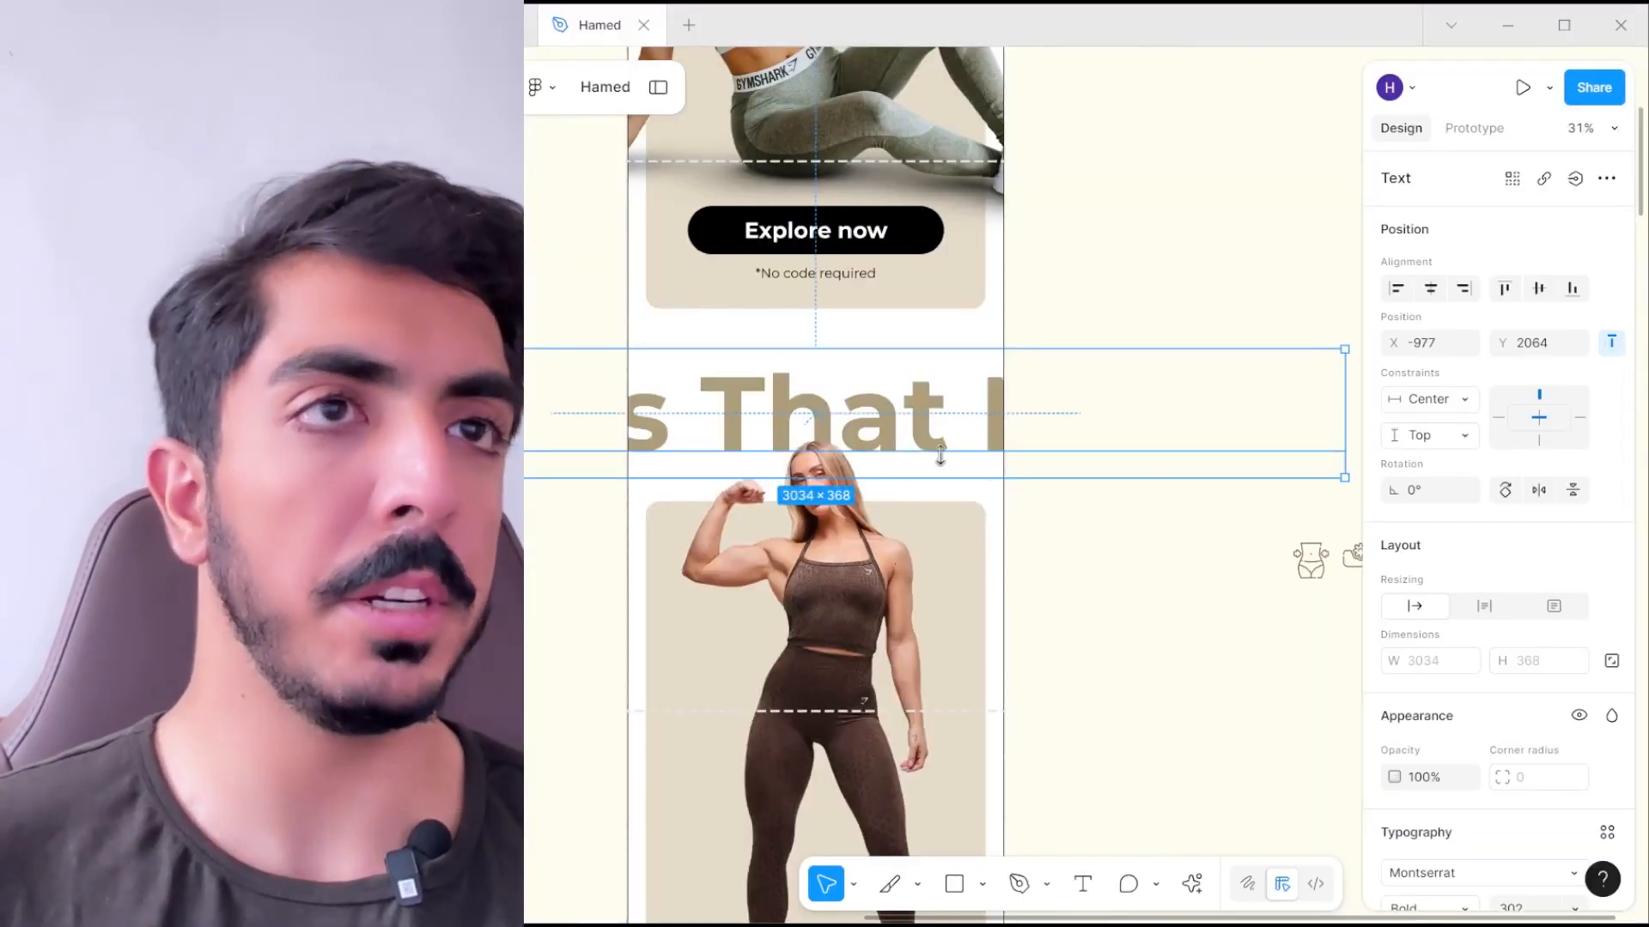
- Change the "Details That Matter" headline to uppercase
{"action": "scroll", "coordinate": [1451, 555], "scroll_direction": "down", "scroll_amount": 5}
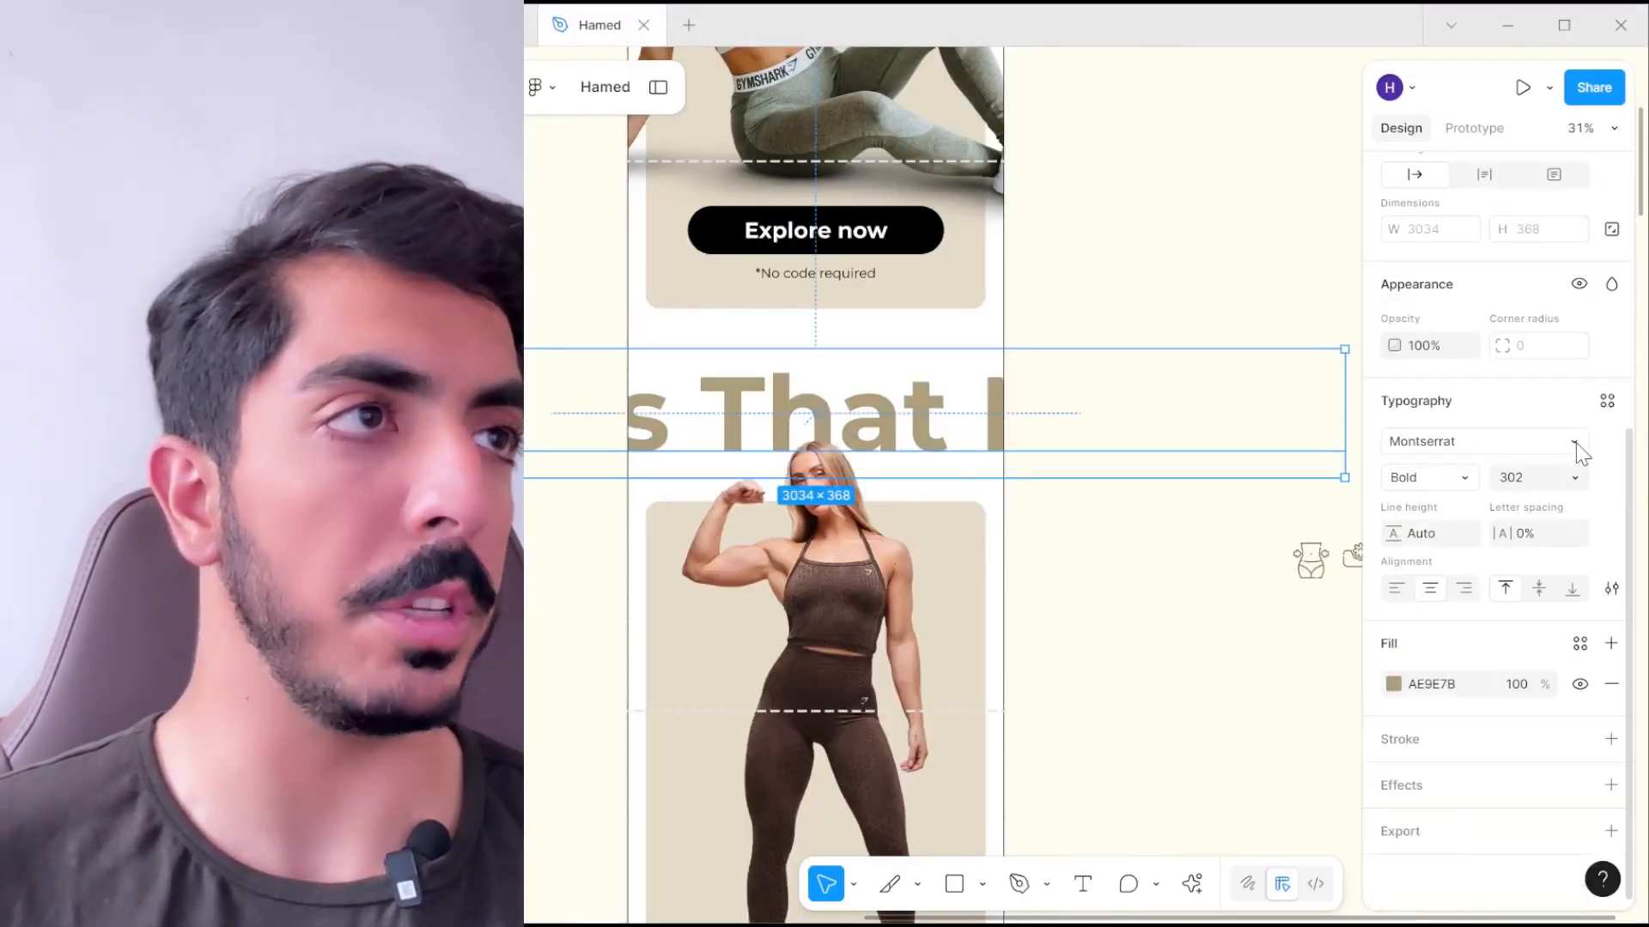
{"action": "left_click", "coordinate": [1612, 589]}
{"action": "left_click", "coordinate": [1237, 635]}
{"action": "left_click", "coordinate": [1116, 441]}
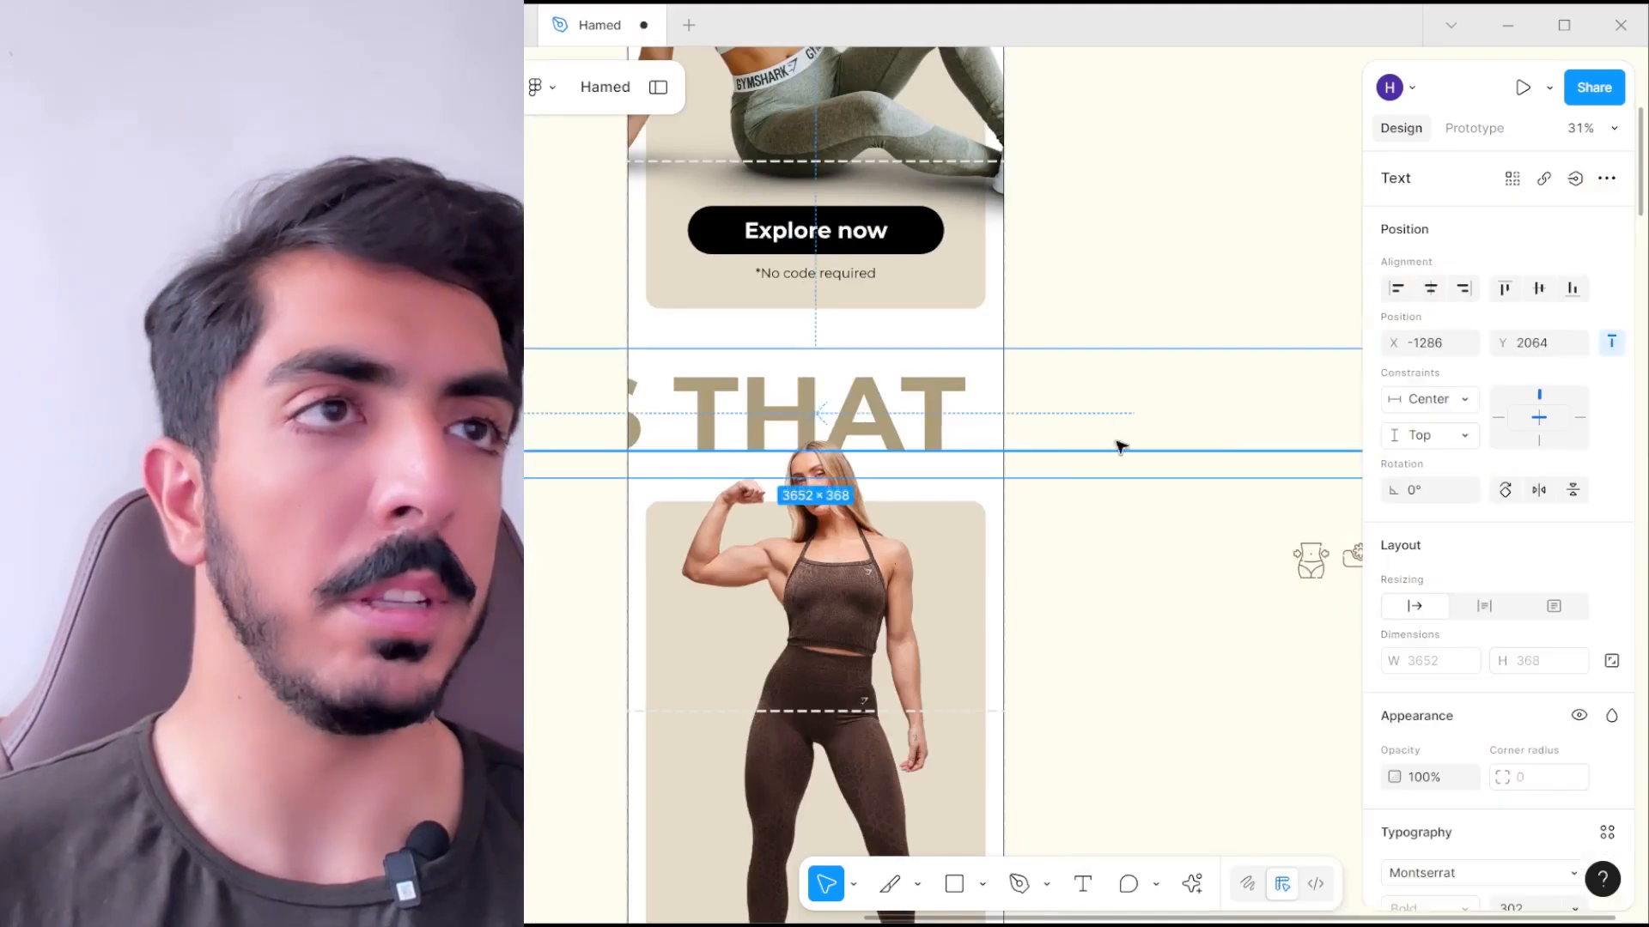
- Shrink the "DETAILS THAT MATTER" headline to fit the frame, with "MATTER" on its own second line
{"action": "scroll", "coordinate": [1503, 674], "scroll_direction": "down", "scroll_amount": 4}
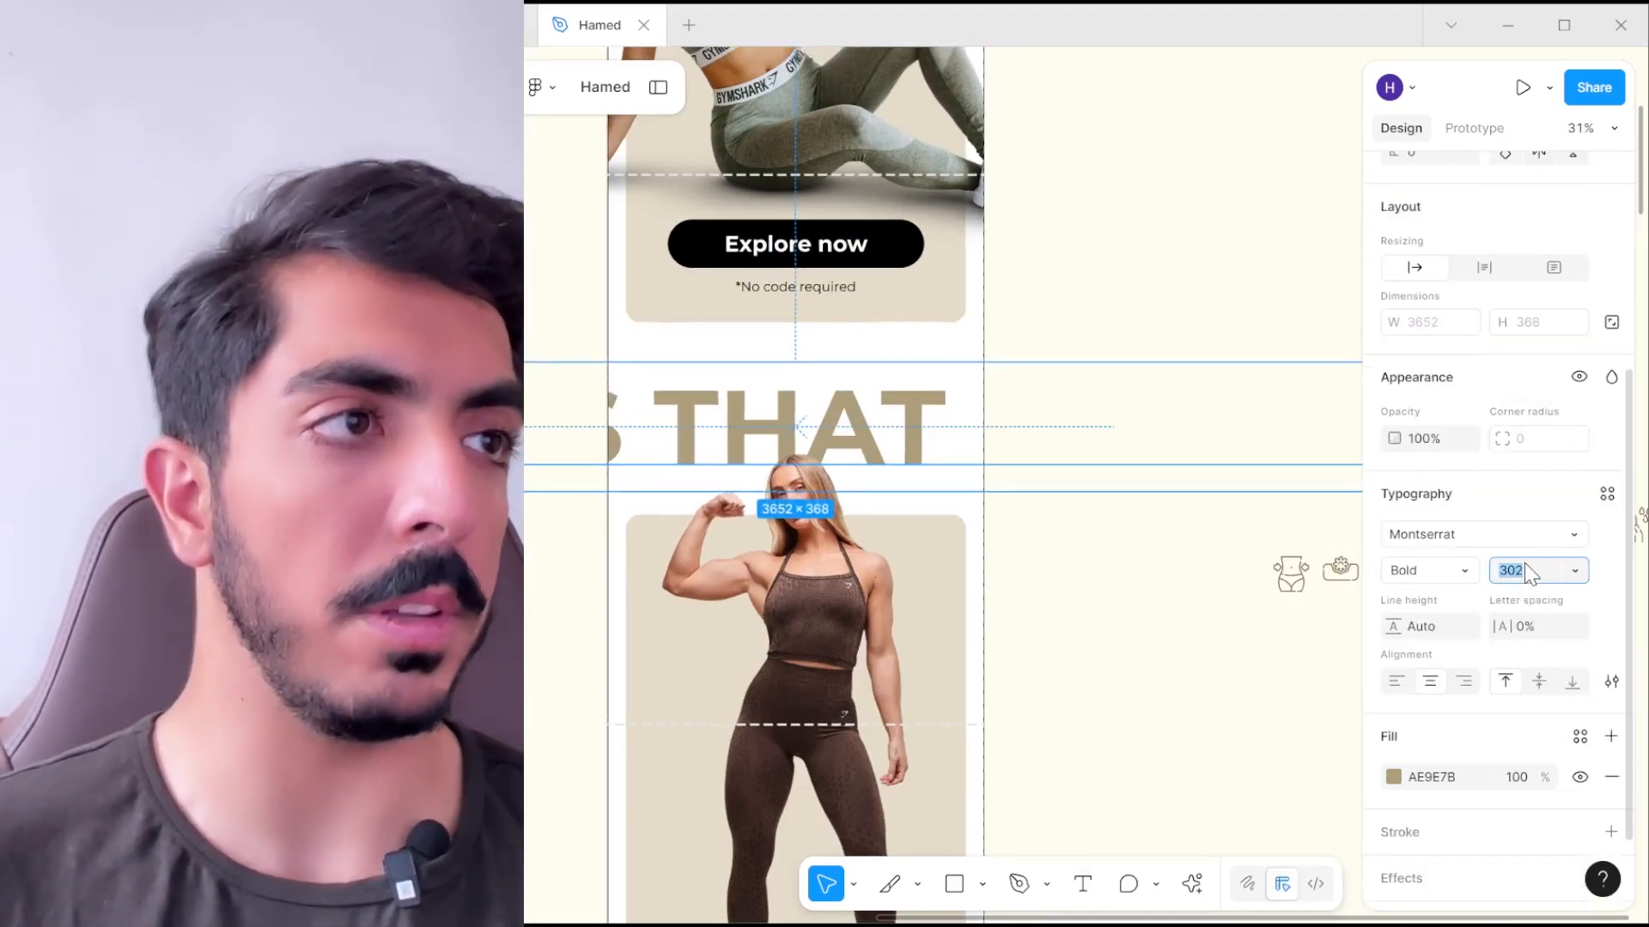
{"action": "key", "text": "shift+Down"}
{"action": "key", "text": "shift+Down"}
{"action": "key", "text": "shift+Down"}
{"action": "key", "text": "shift+Down"}
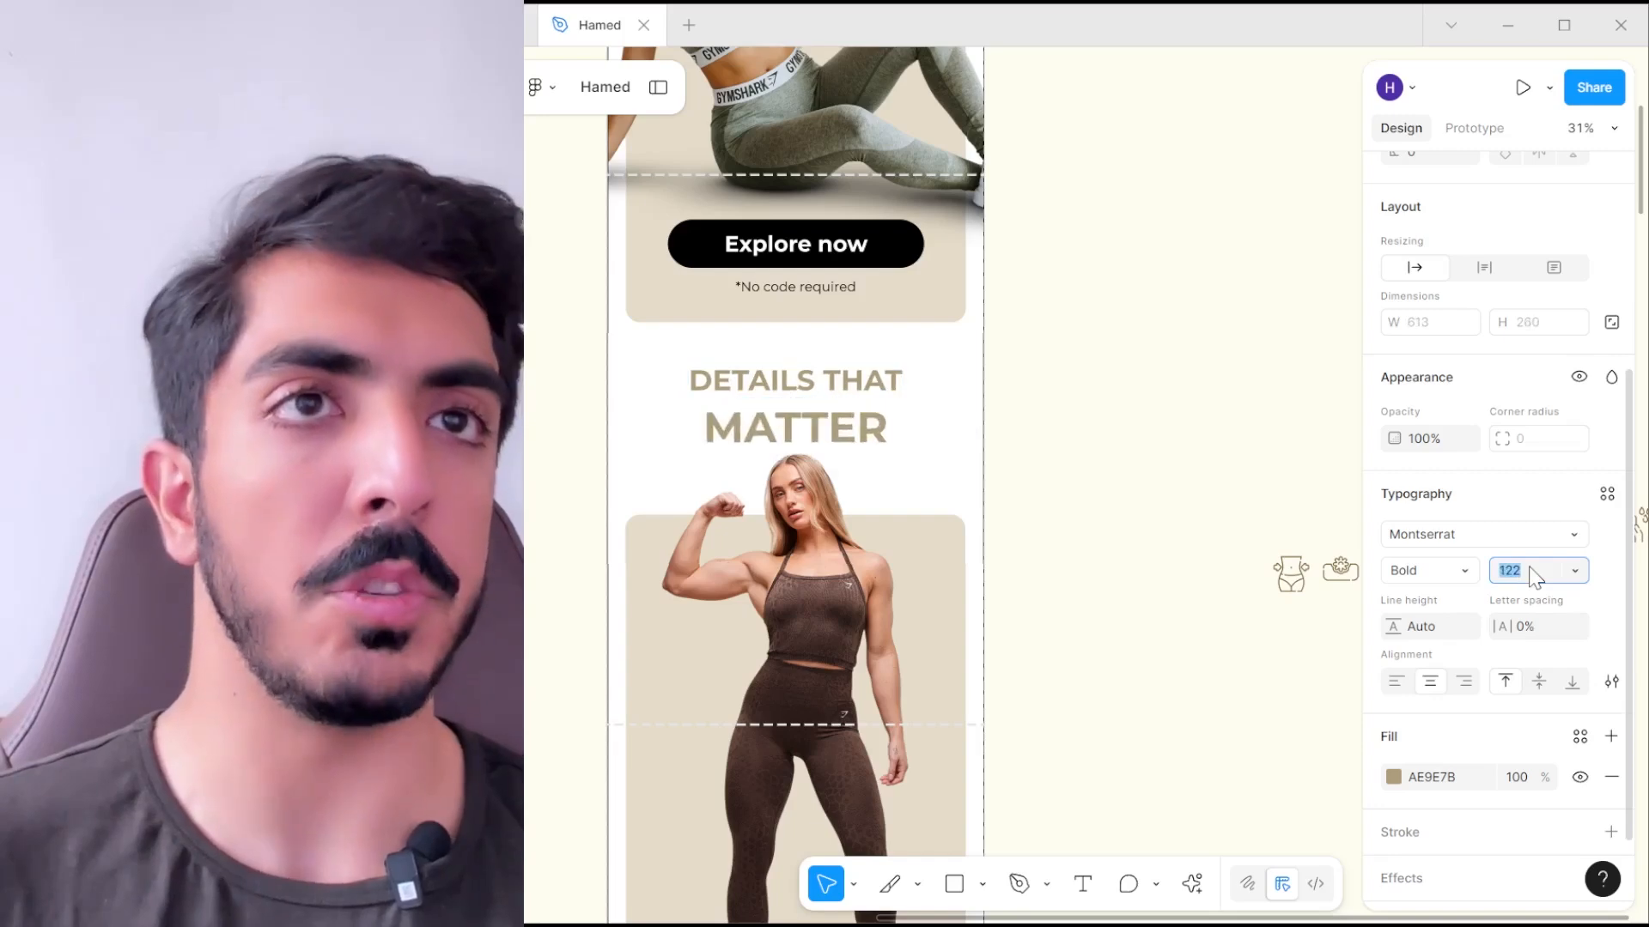
- Enlarge the word "MATTER" to size 215 and tighten its line height to 90.2%
{"action": "key", "text": "shift+Up"}
{"action": "key", "text": "shift+Up"}
{"action": "key", "text": "shift+Up"}
{"action": "key", "text": "shift+Up"}
{"action": "key", "text": "shift+Up"}
{"action": "key", "text": "shift+Up"}
{"action": "key", "text": "shift+Up"}
{"action": "key", "text": "shift+Up"}
{"action": "key", "text": "shift+Up"}
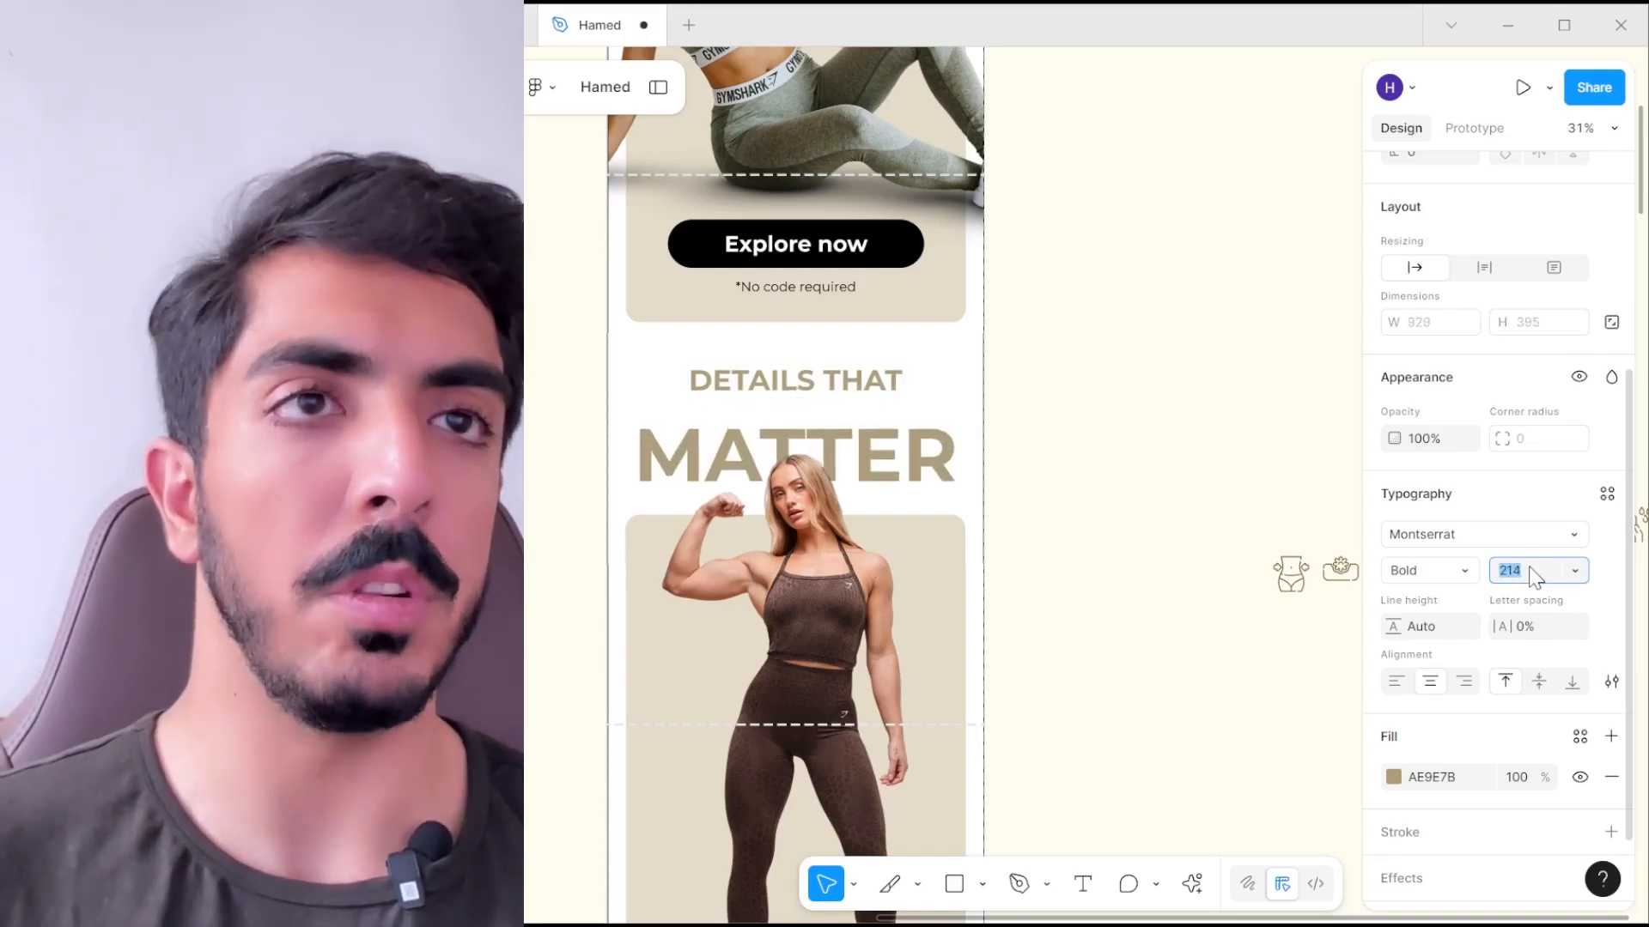
{"action": "left_click_drag", "start_coordinate": [1393, 632], "coordinate": [807, 596]}
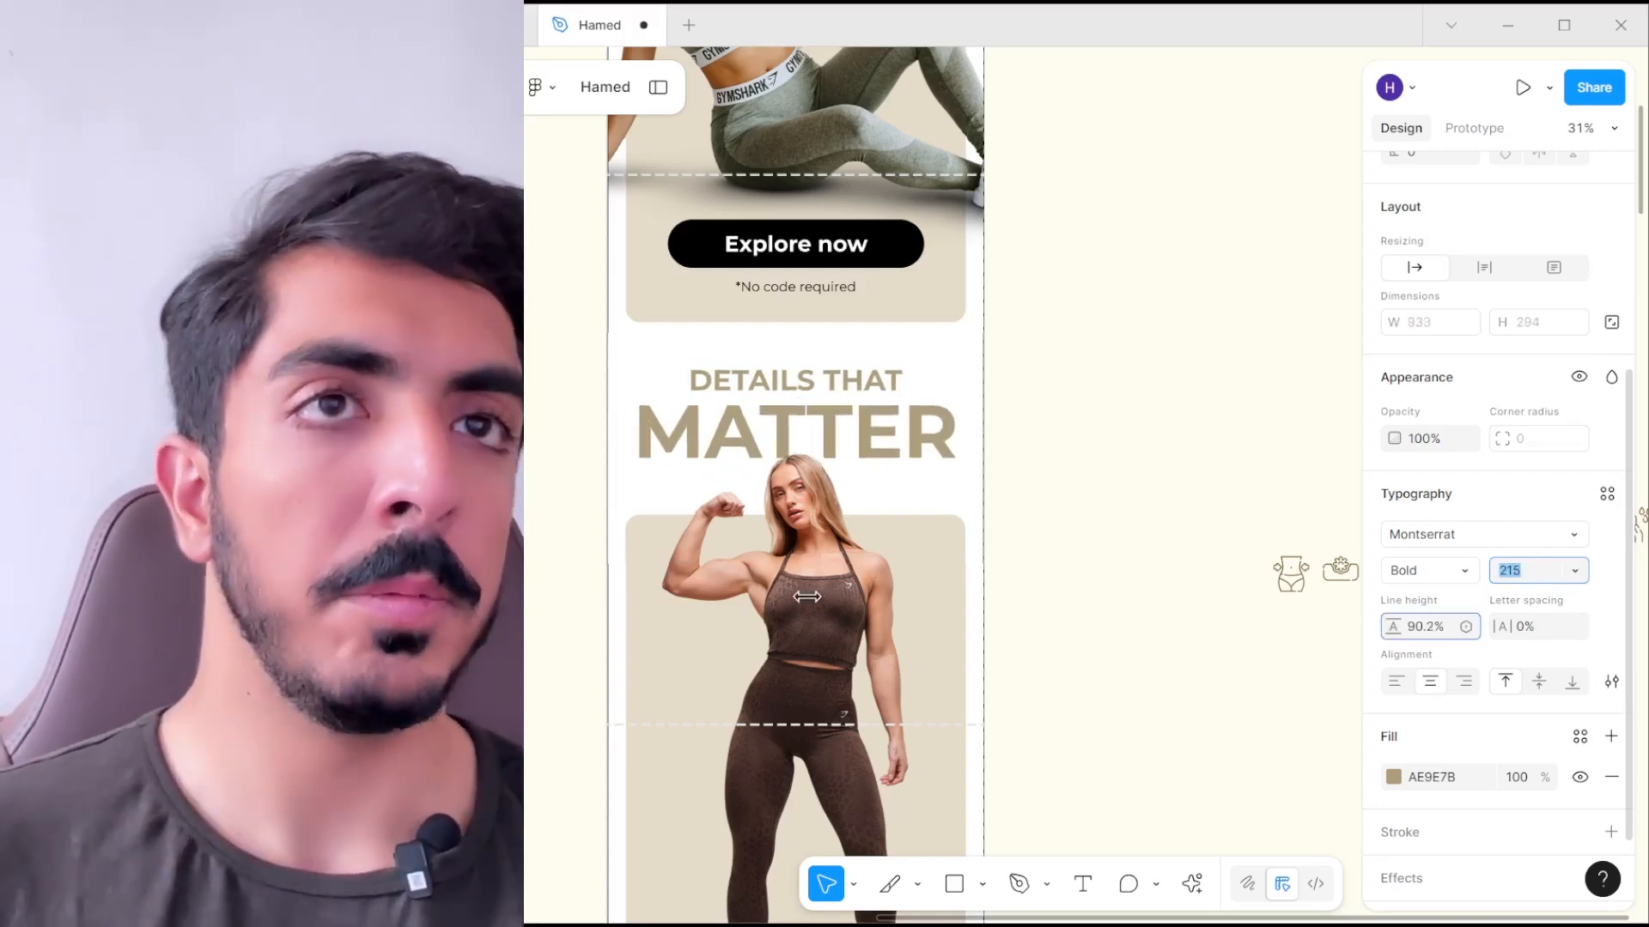
- Move the standing model and beige panel up so her head overlaps "MATTER", and shorten the panel to end just below her shoes
{"action": "left_click_drag", "start_coordinate": [1086, 327], "coordinate": [1229, 327]}
{"action": "key", "text": "Escape"}
{"action": "scroll", "coordinate": [1091, 403], "scroll_direction": "up", "scroll_amount": 2}
{"action": "left_click_drag", "start_coordinate": [861, 393], "coordinate": [996, 264]}
{"action": "scroll", "coordinate": [1134, 453], "scroll_direction": "down", "scroll_amount": 3}
{"action": "scroll", "coordinate": [1008, 339], "scroll_direction": "down", "scroll_amount": 2}
{"action": "left_click_drag", "start_coordinate": [829, 506], "coordinate": [1136, 320]}
{"action": "left_click_drag", "start_coordinate": [1132, 658], "coordinate": [974, 524]}
{"action": "scroll", "coordinate": [912, 541], "scroll_direction": "up", "scroll_amount": 1}
{"action": "left_click_drag", "start_coordinate": [1081, 274], "coordinate": [986, 401]}
{"action": "scroll", "coordinate": [986, 412], "scroll_direction": "up", "scroll_amount": 2}
{"action": "left_click", "coordinate": [1130, 386]}
{"action": "left_click_drag", "start_coordinate": [1130, 387], "coordinate": [1232, 292]}
{"action": "scroll", "coordinate": [847, 451], "scroll_direction": "up", "scroll_amount": 3}
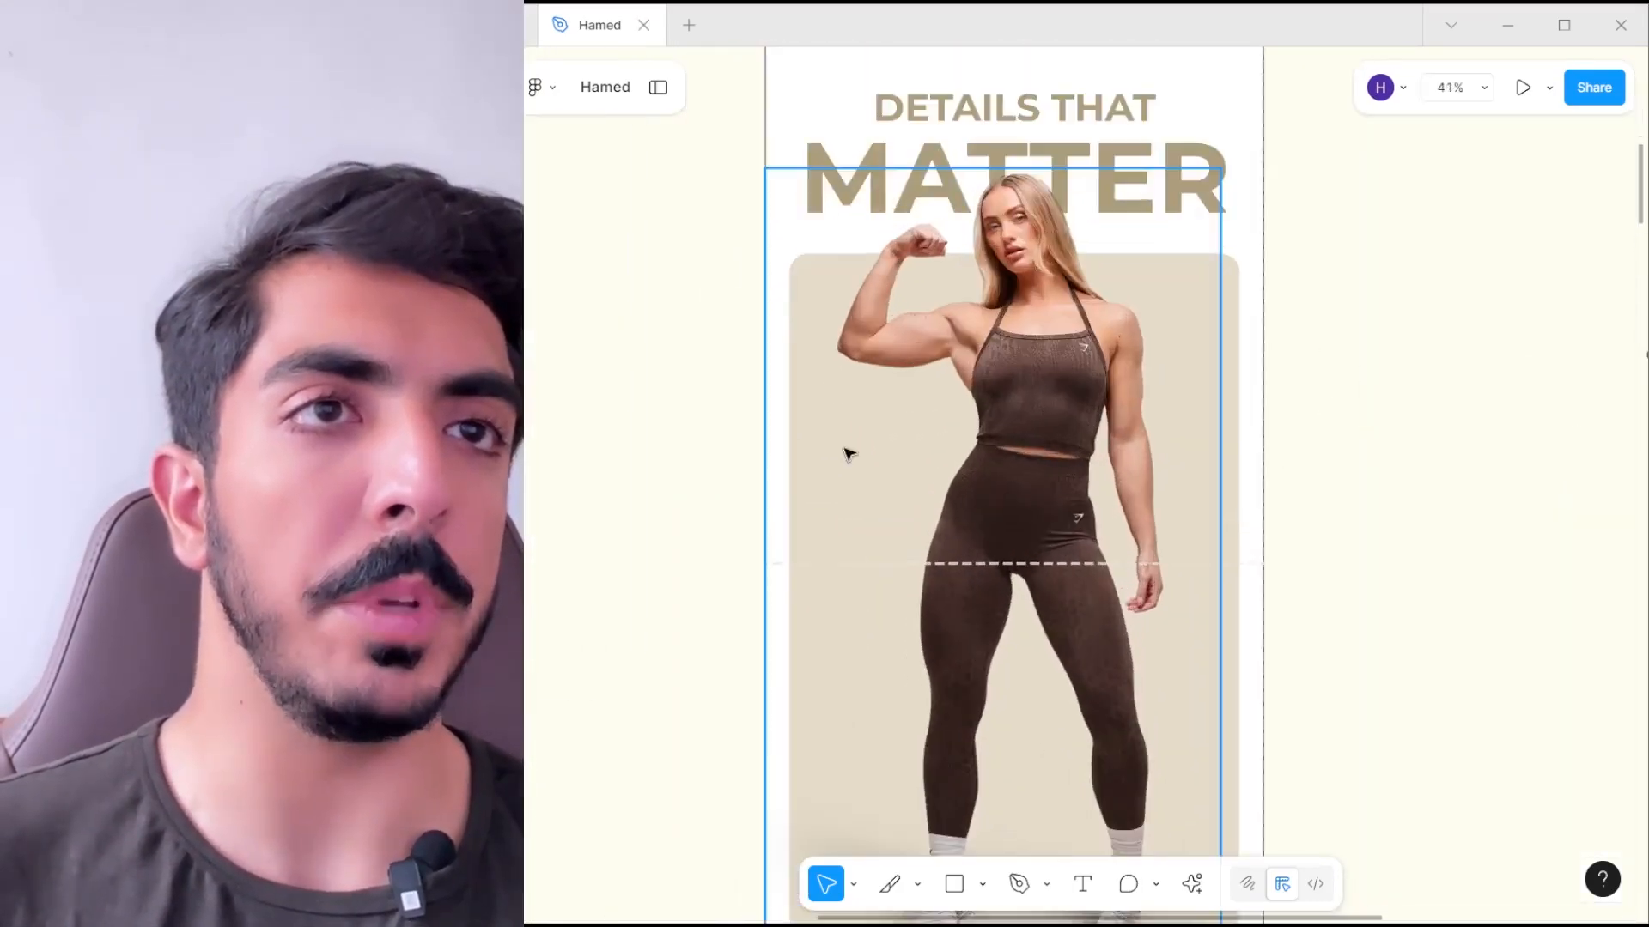
{"action": "scroll", "coordinate": [847, 451], "scroll_direction": "down", "scroll_amount": 3}
{"action": "left_click_drag", "start_coordinate": [988, 428], "coordinate": [983, 350]}
{"action": "scroll", "coordinate": [953, 384], "scroll_direction": "up", "scroll_amount": 2}
{"action": "left_click", "coordinate": [986, 348]}
{"action": "left_click", "coordinate": [1149, 362]}
- Move the icons over to the beige panel, with the waist icon beside the model's hand and the flower icon left of her lower legs
{"action": "scroll", "coordinate": [1150, 361], "scroll_direction": "down", "scroll_amount": 2}
{"action": "left_click_drag", "start_coordinate": [1349, 378], "coordinate": [1235, 384]}
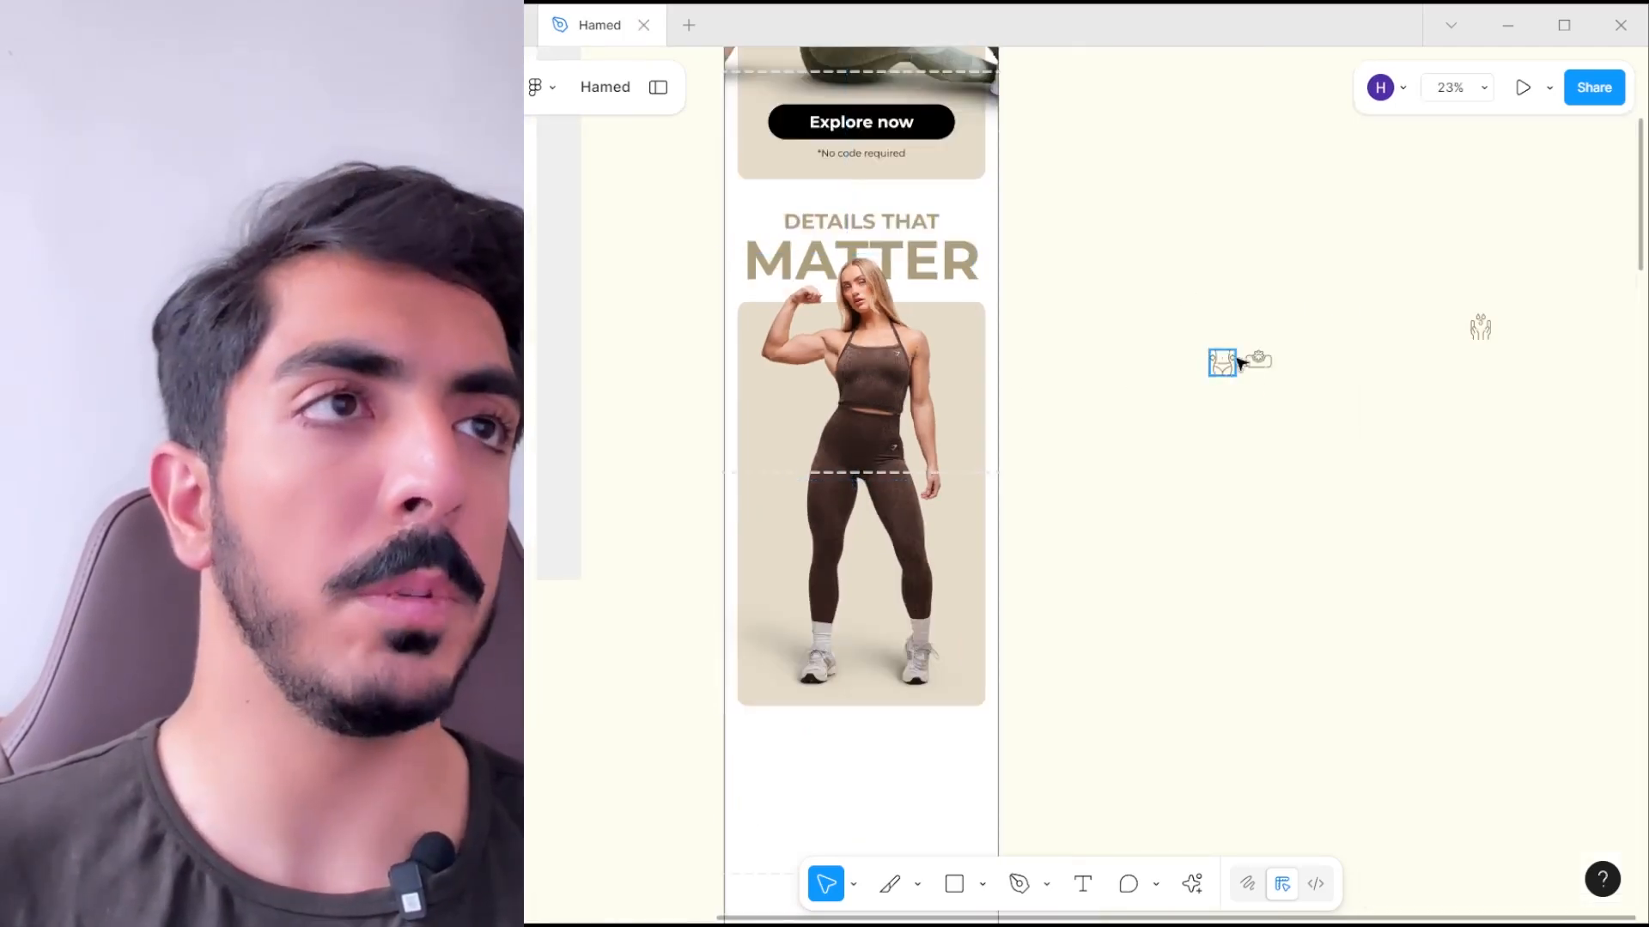
{"action": "left_click_drag", "start_coordinate": [1225, 239], "coordinate": [1591, 477]}
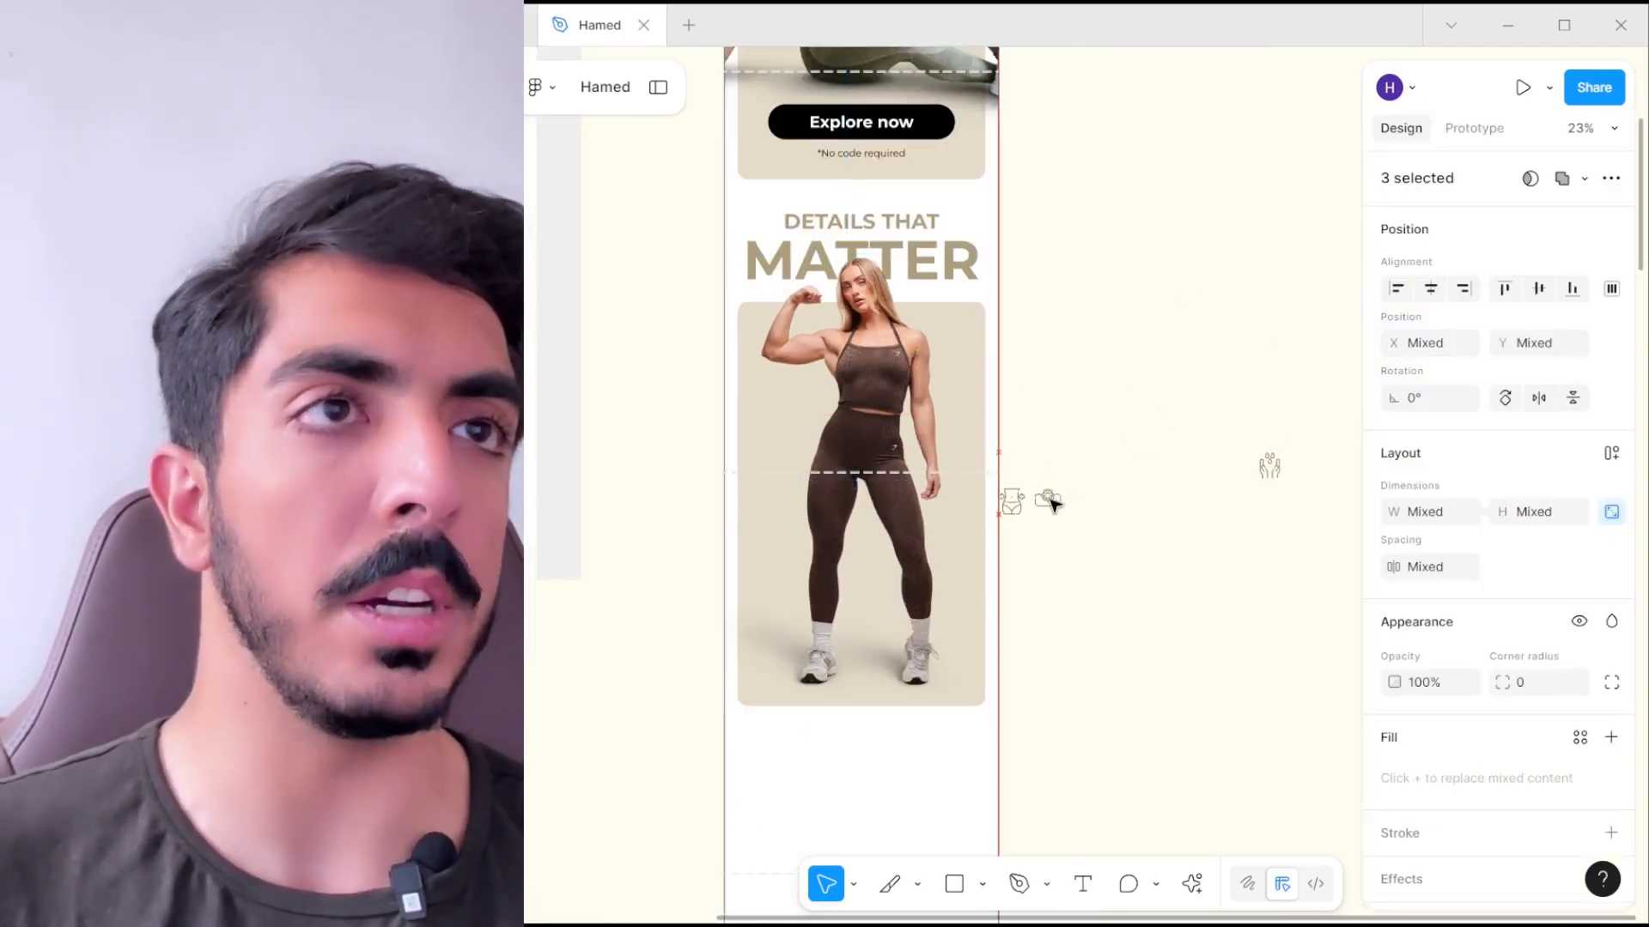
{"action": "scroll", "coordinate": [976, 506], "scroll_direction": "up", "scroll_amount": 2}
{"action": "left_click_drag", "start_coordinate": [1055, 486], "coordinate": [963, 409]}
{"action": "left_click_drag", "start_coordinate": [1111, 483], "coordinate": [711, 597]}
{"action": "scroll", "coordinate": [1098, 463], "scroll_direction": "right", "scroll_amount": 2}
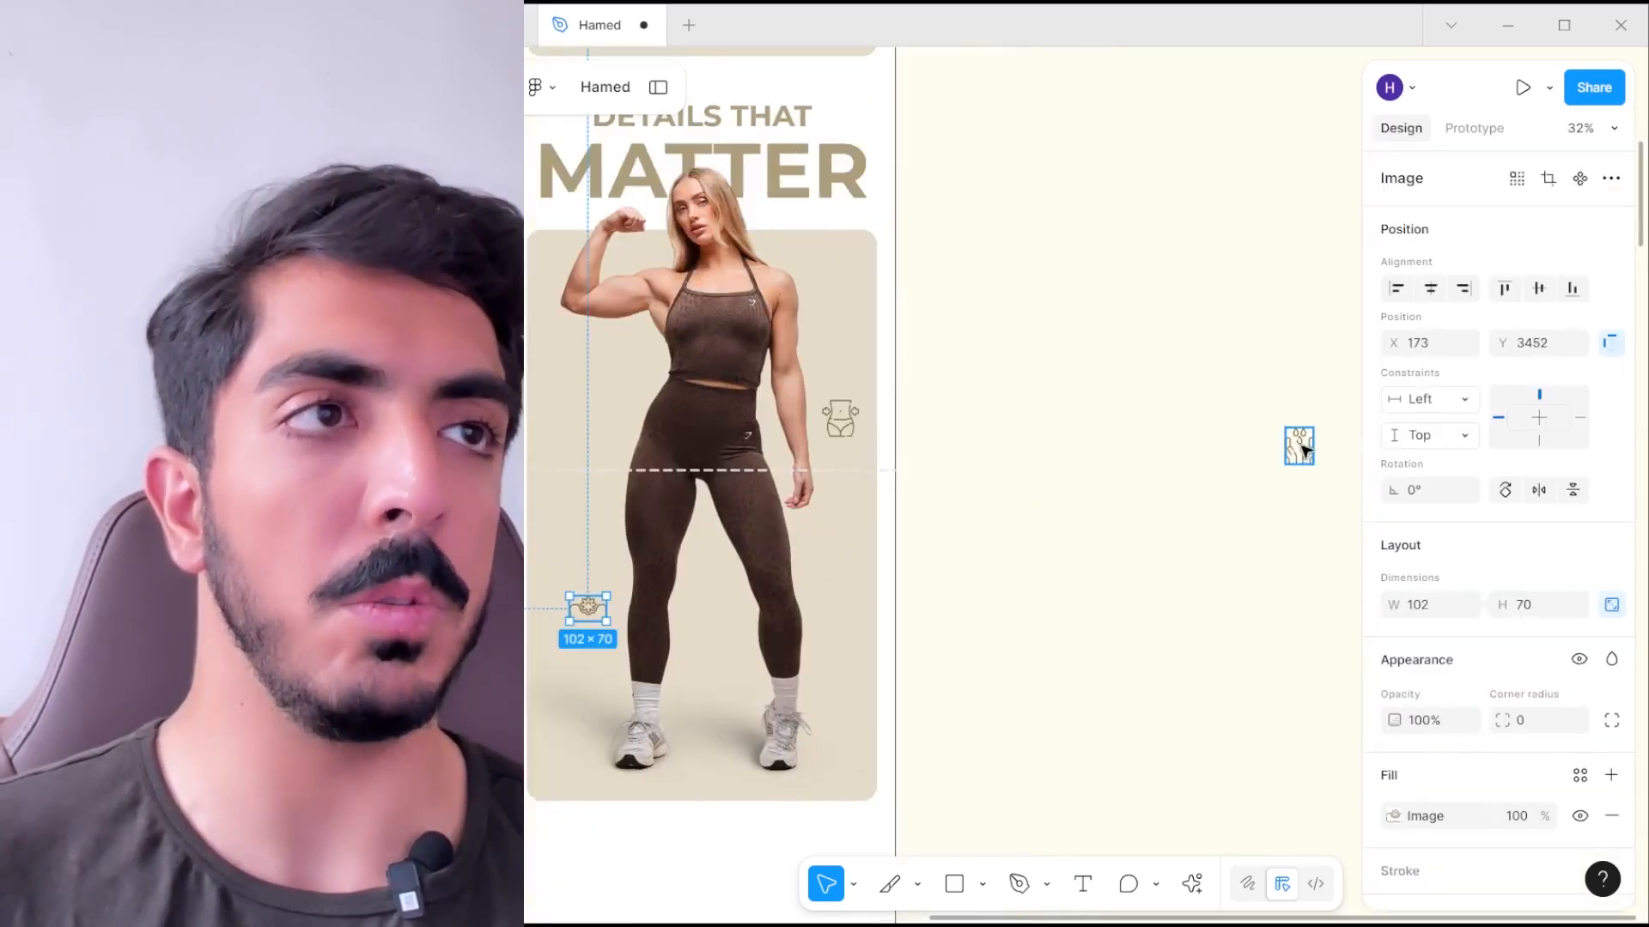
- Place the hands-with-drops icon on the beige panel left of the model's waist, at X 203, Y 2793
{"action": "scroll", "coordinate": [586, 351], "scroll_direction": "up", "scroll_amount": 3}
{"action": "left_click_drag", "start_coordinate": [1301, 445], "coordinate": [804, 459]}
{"action": "scroll", "coordinate": [781, 410], "scroll_direction": "up", "scroll_amount": 2}
{"action": "scroll", "coordinate": [848, 657], "scroll_direction": "down", "scroll_amount": 2}
{"action": "left_click_drag", "start_coordinate": [849, 657], "coordinate": [854, 559]}
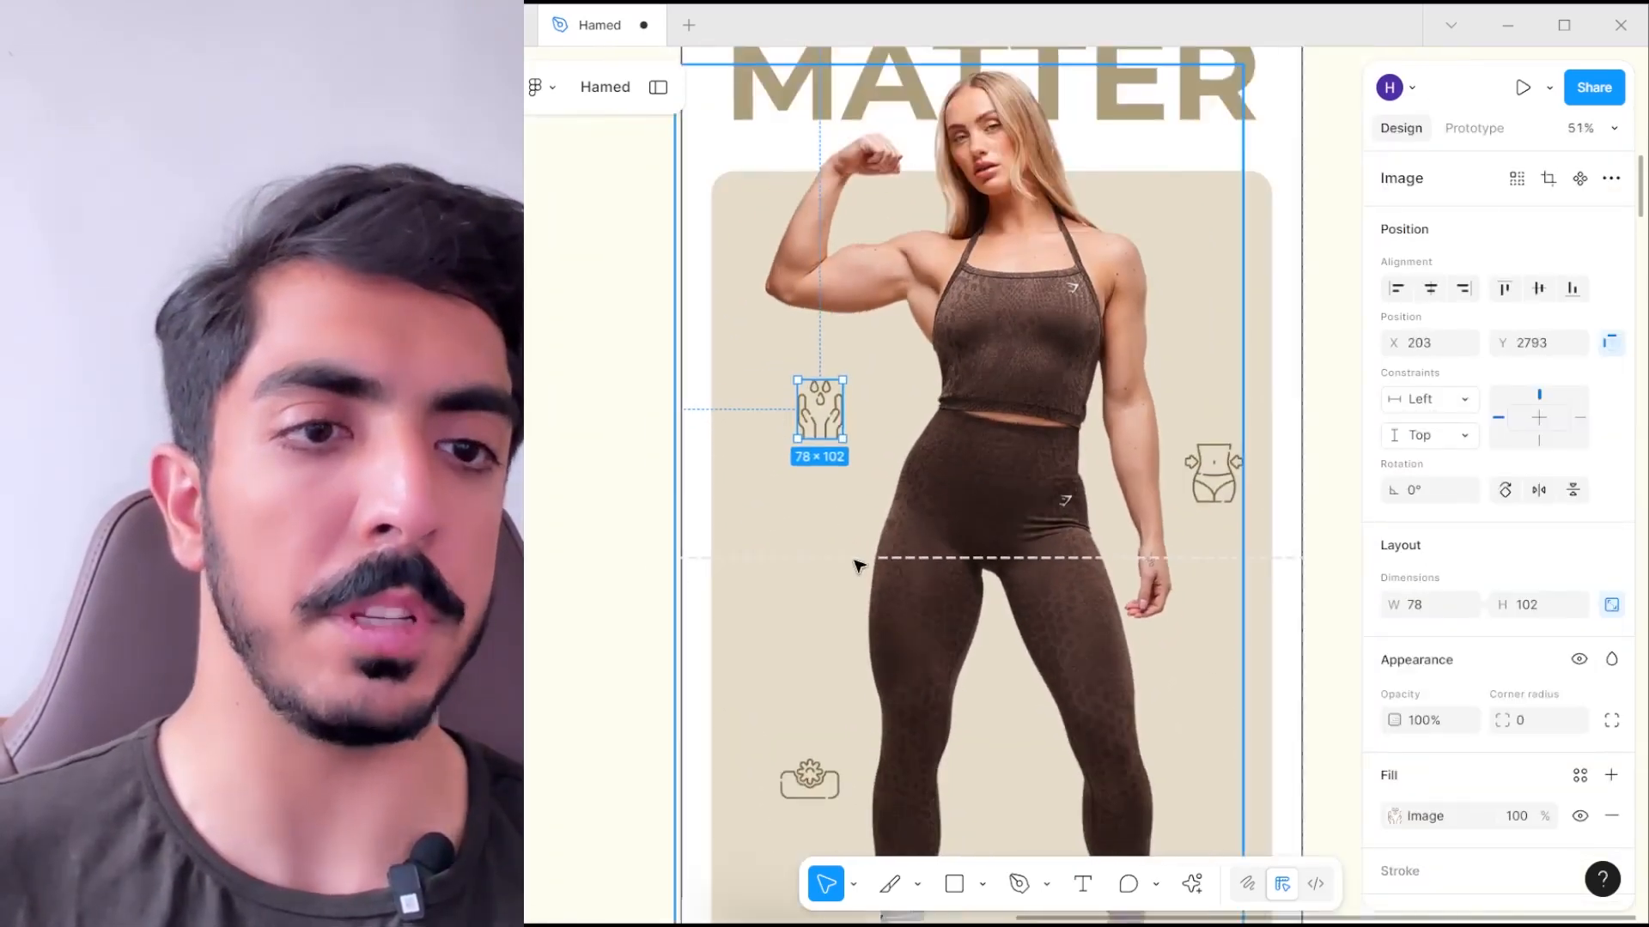
- Copy "Sweat Wicking Support" from Section 02 of the GymShark redesign document
{"action": "key", "text": "alt+Tab"}
{"action": "scroll", "coordinate": [871, 456], "scroll_direction": "down", "scroll_amount": 1}
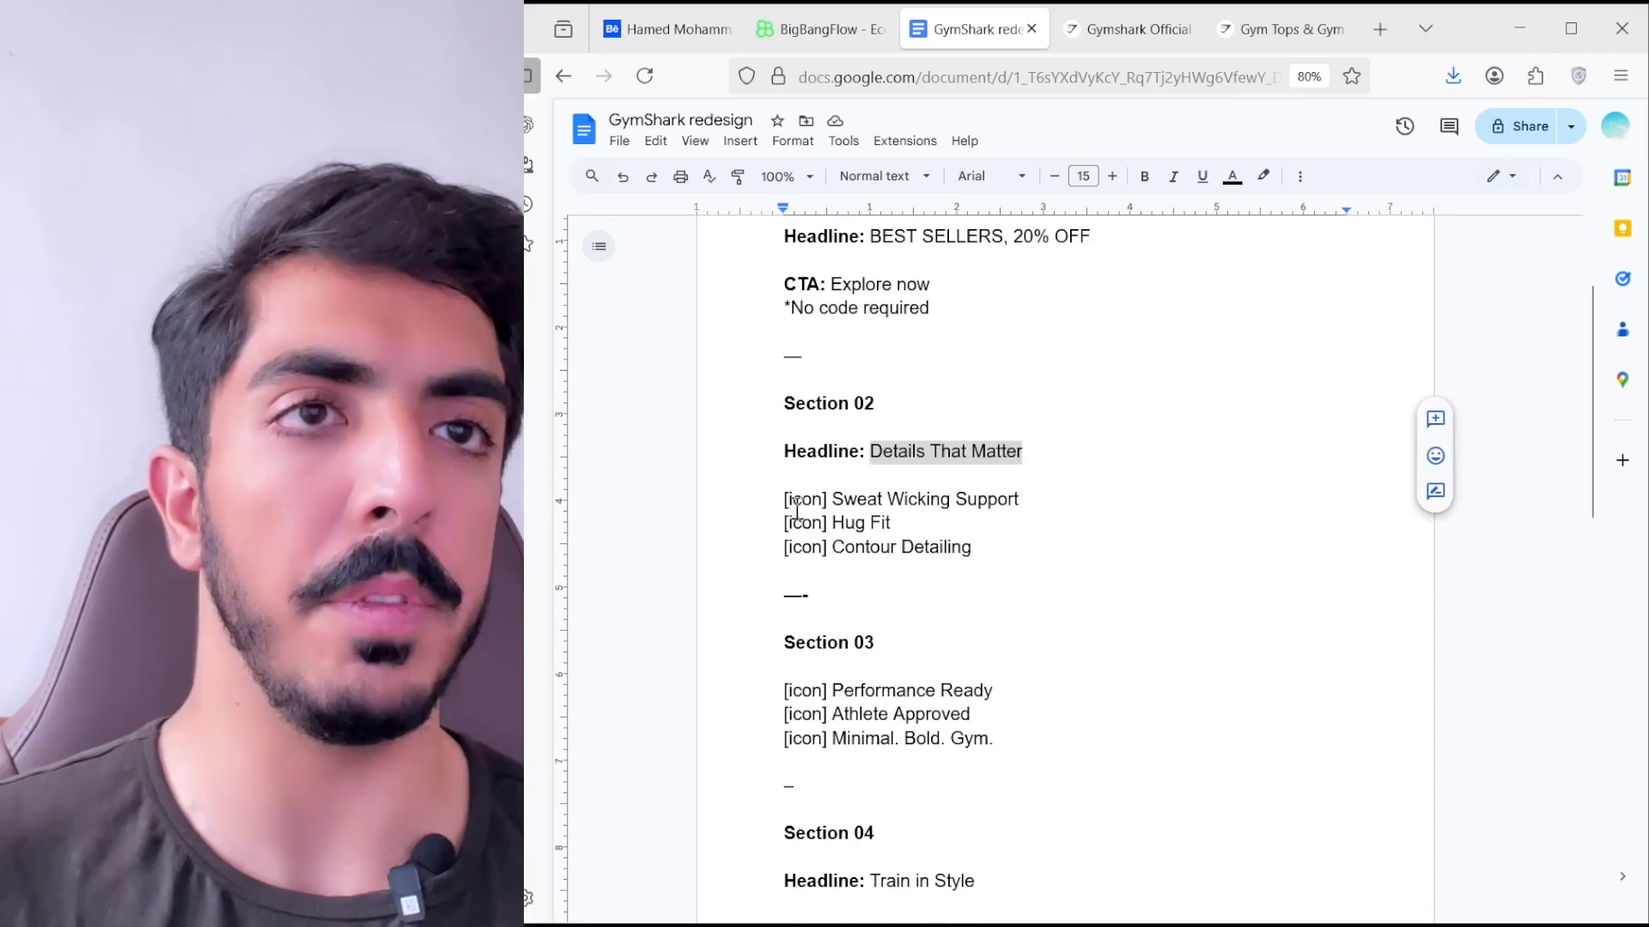
{"action": "left_click_drag", "start_coordinate": [833, 499], "coordinate": [1027, 495]}
{"action": "right_click", "coordinate": [859, 499]}
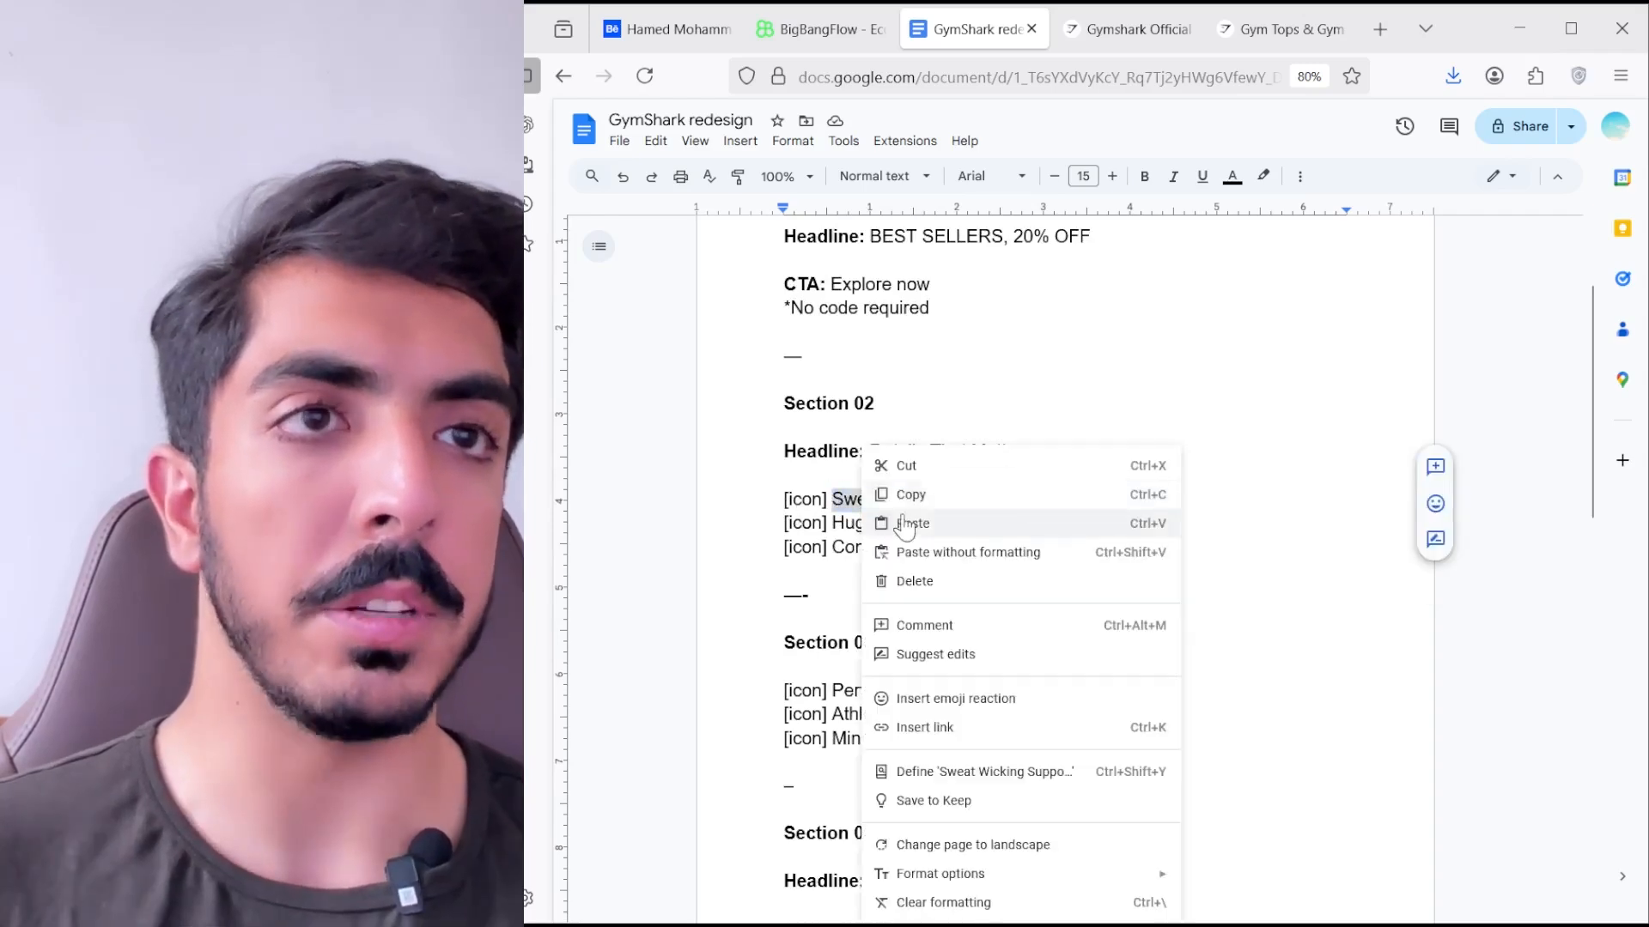
{"action": "left_click", "coordinate": [931, 495]}
- Back in Figma, place a duplicate of the "*No code required" text over the hands-with-drops icon
{"action": "key", "text": "alt+Tab"}
{"action": "left_click", "coordinate": [909, 220]}
{"action": "left_click_drag", "start_coordinate": [834, 514], "coordinate": [834, 539]}
{"action": "scroll", "coordinate": [822, 544], "scroll_direction": "up", "scroll_amount": 4}
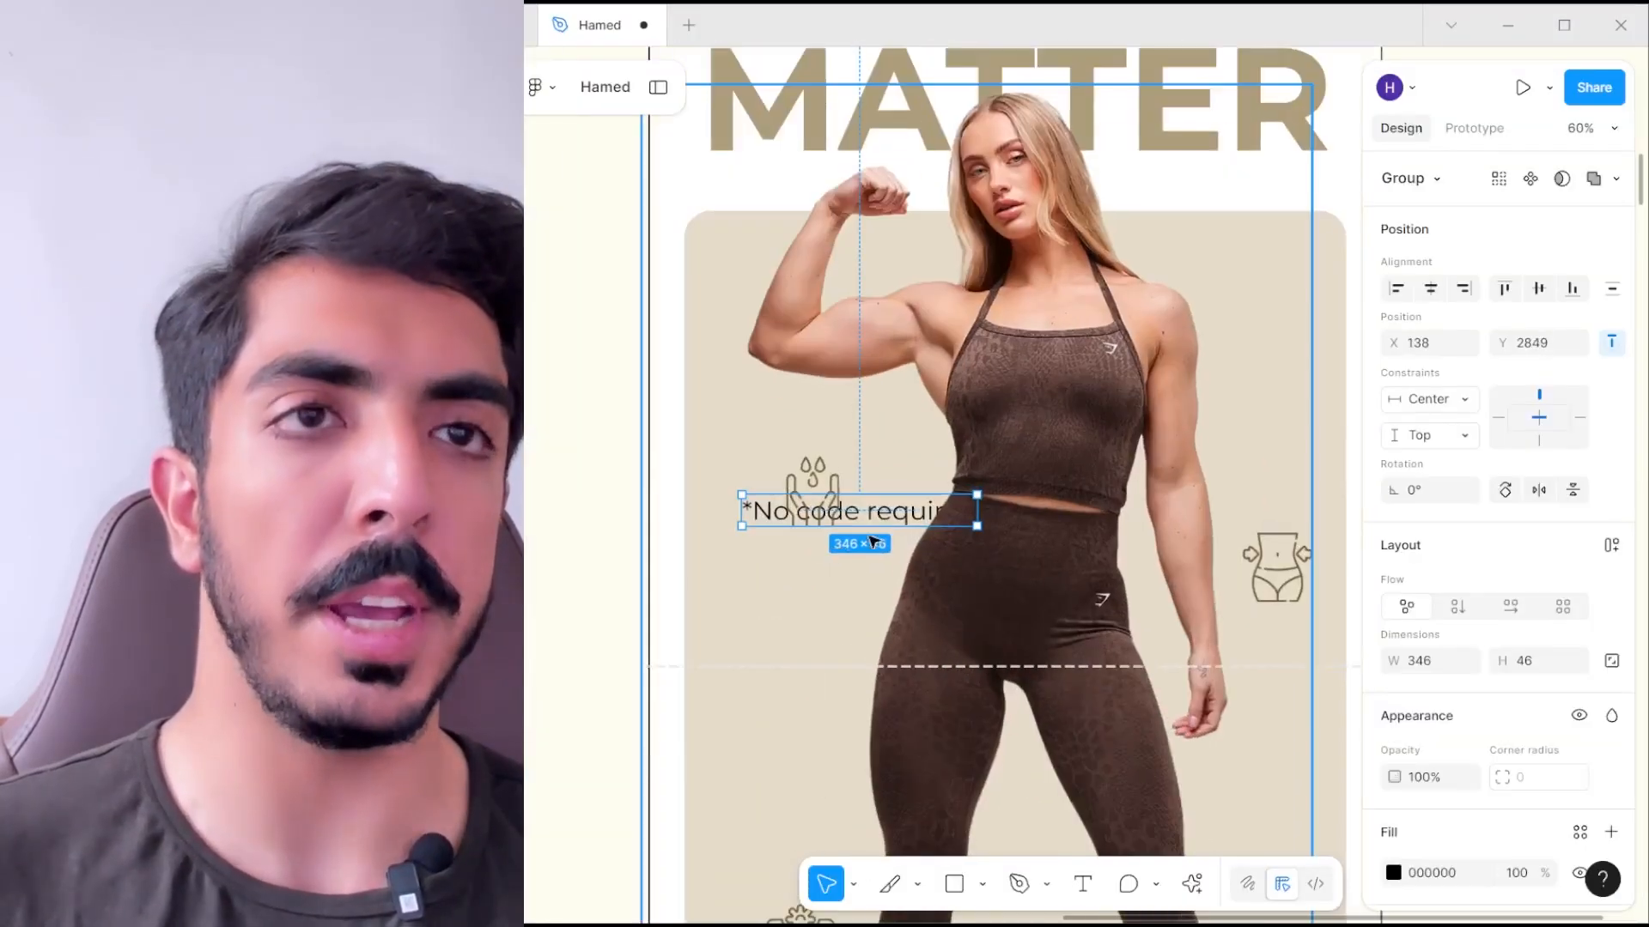
- Replace the duplicated "*No code required" text with "Sweat Wicking Support"
{"action": "double_click", "coordinate": [873, 515]}
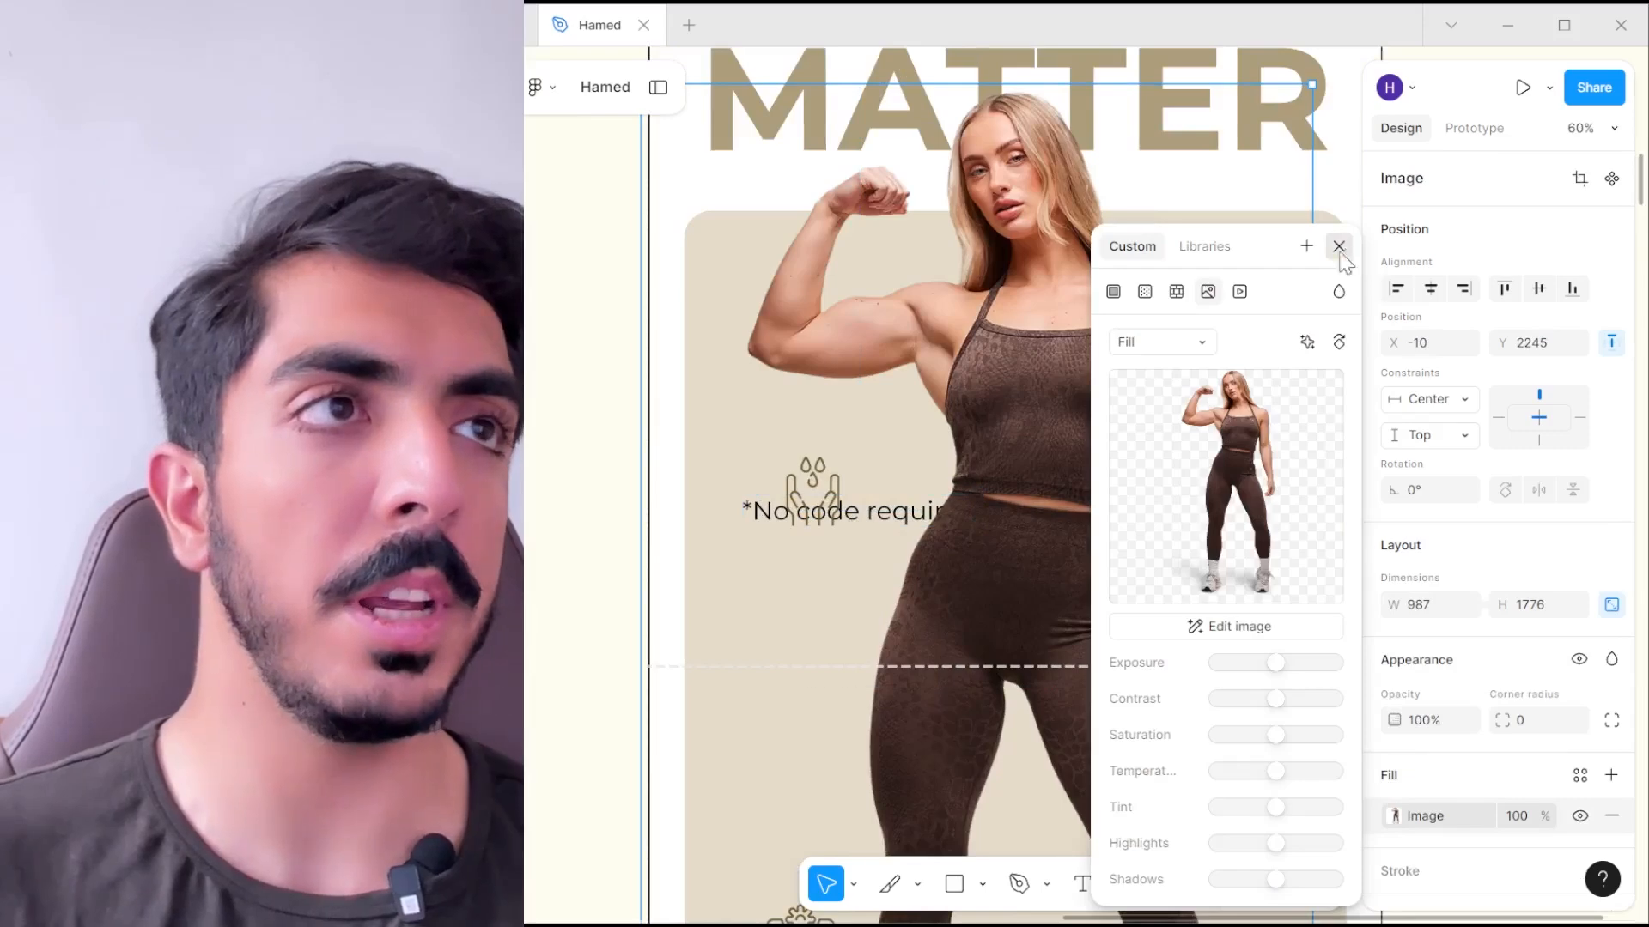
{"action": "left_click", "coordinate": [1339, 250]}
{"action": "left_click", "coordinate": [956, 457]}
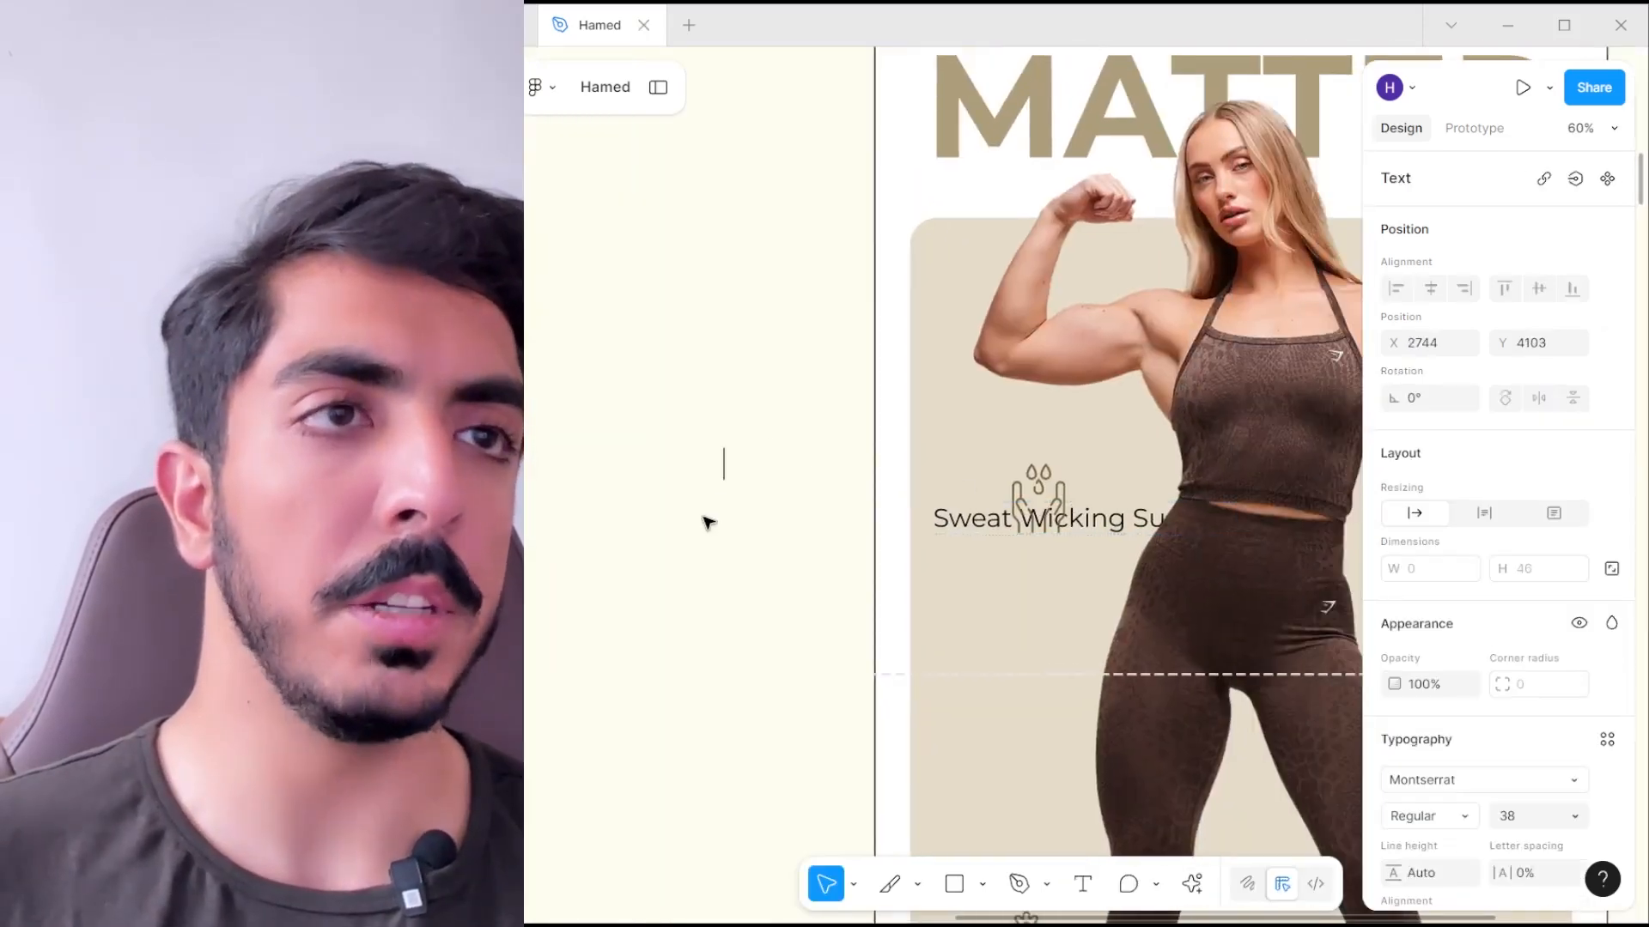
{"action": "key", "text": "Escape"}
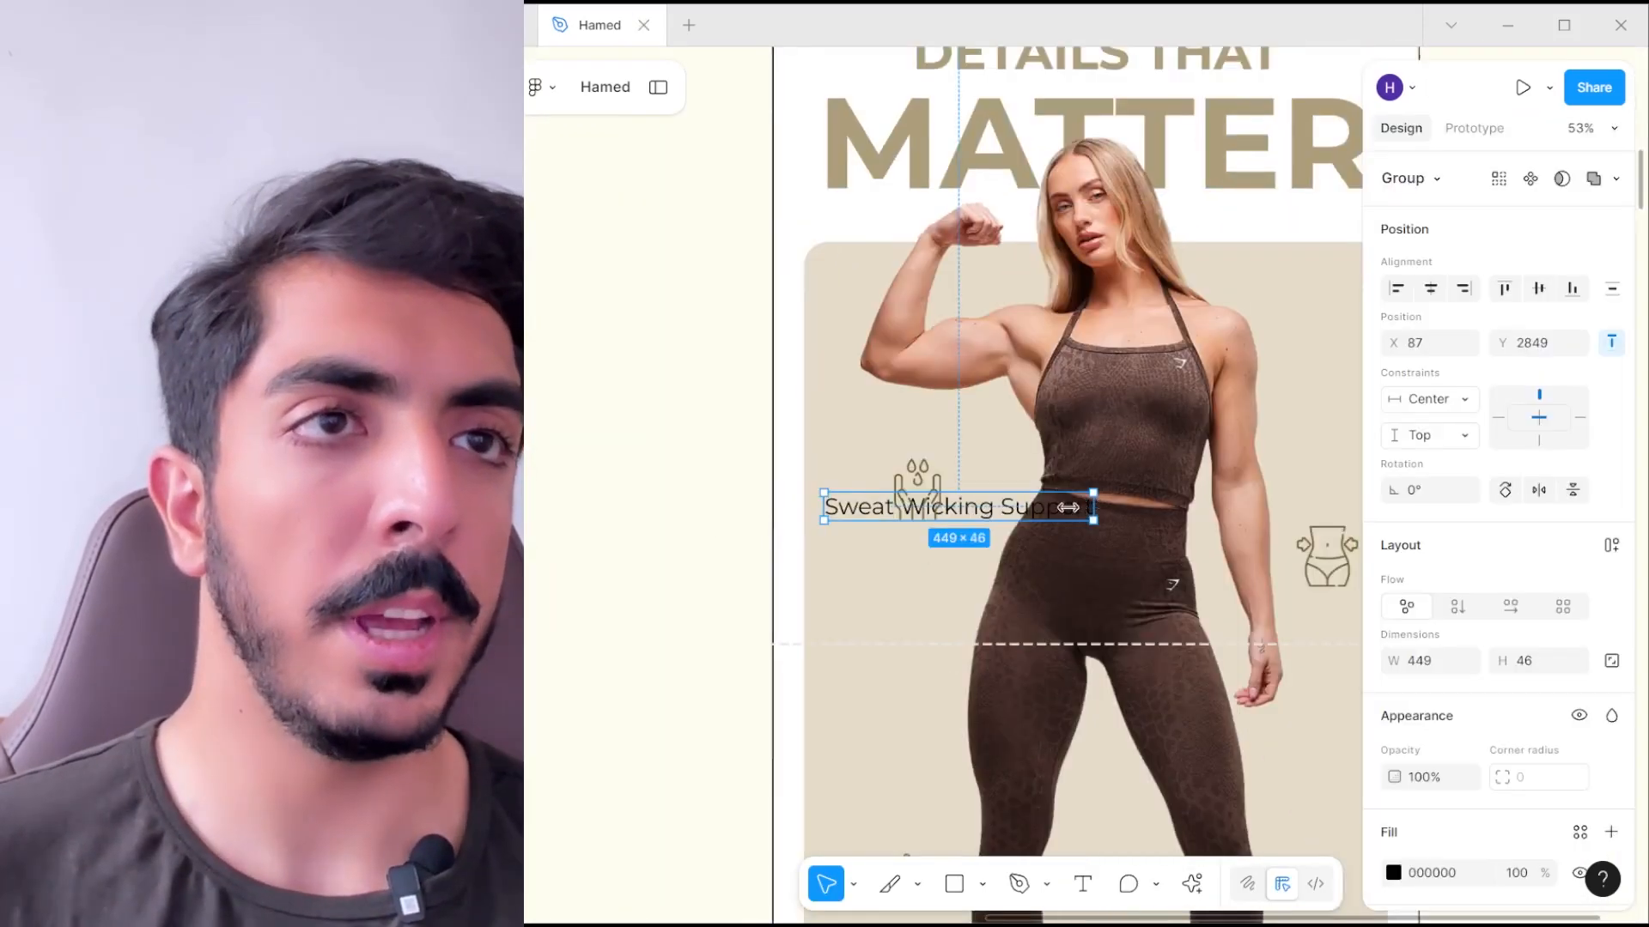
- Narrow the "Sweat Wicking Support" text box to 239 wide so it wraps onto three lines, and stack it above the hands icon
{"action": "left_click_drag", "start_coordinate": [1088, 504], "coordinate": [945, 313]}
{"action": "scroll", "coordinate": [1016, 470], "scroll_direction": "down", "scroll_amount": 1}
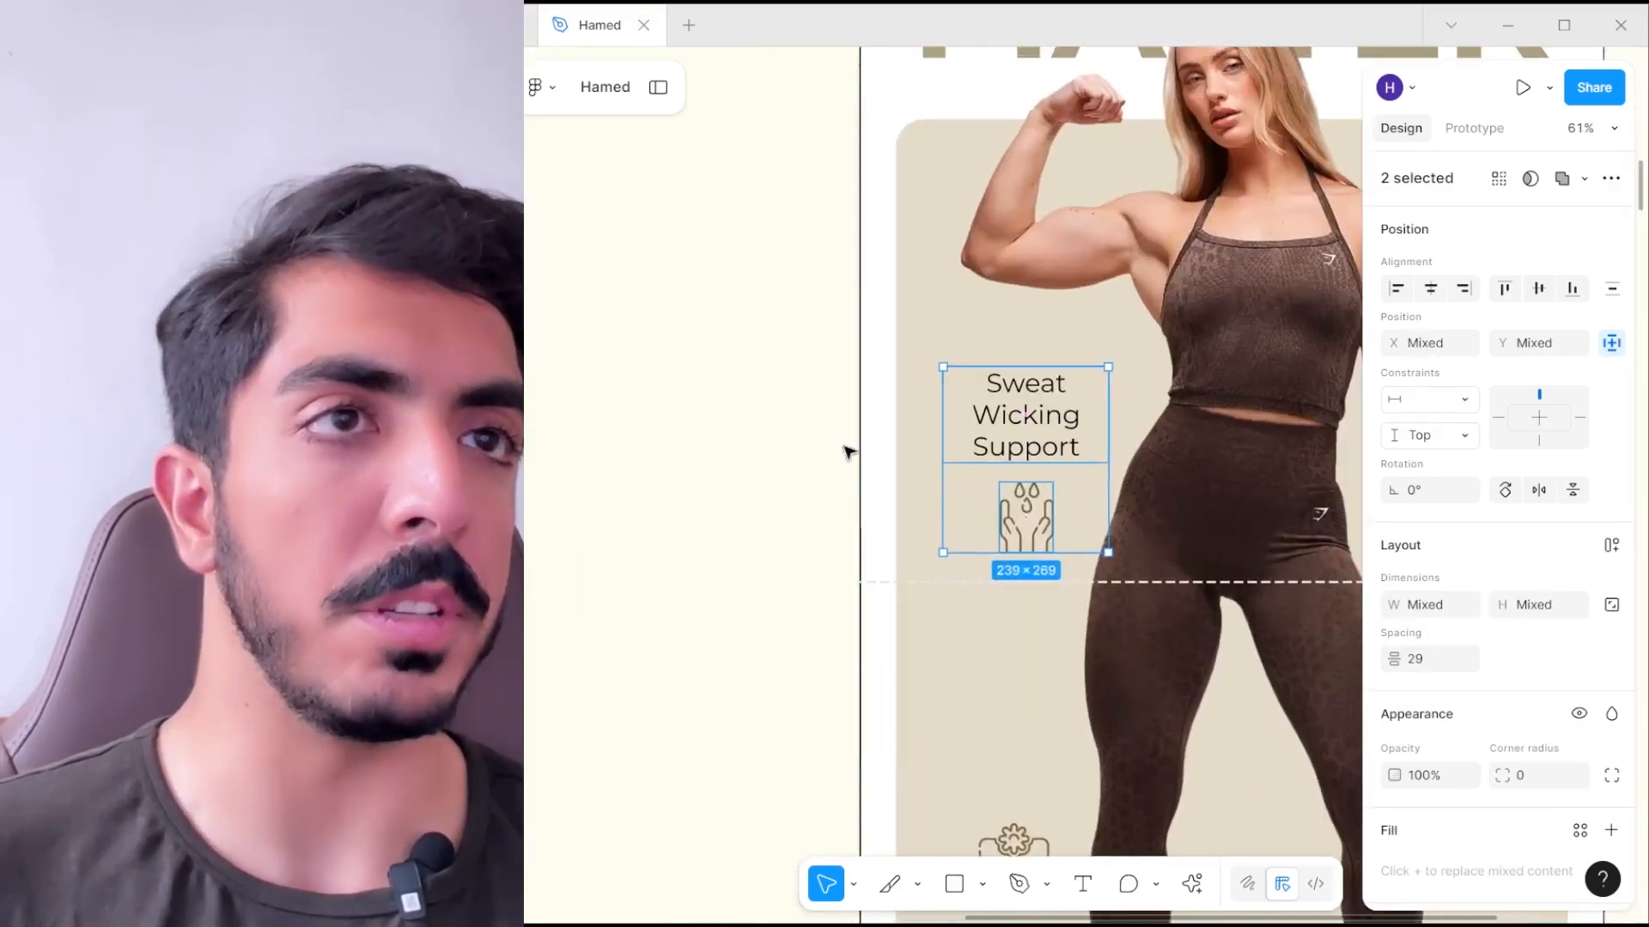
{"action": "scroll", "coordinate": [729, 470], "scroll_direction": "up", "scroll_amount": 2}
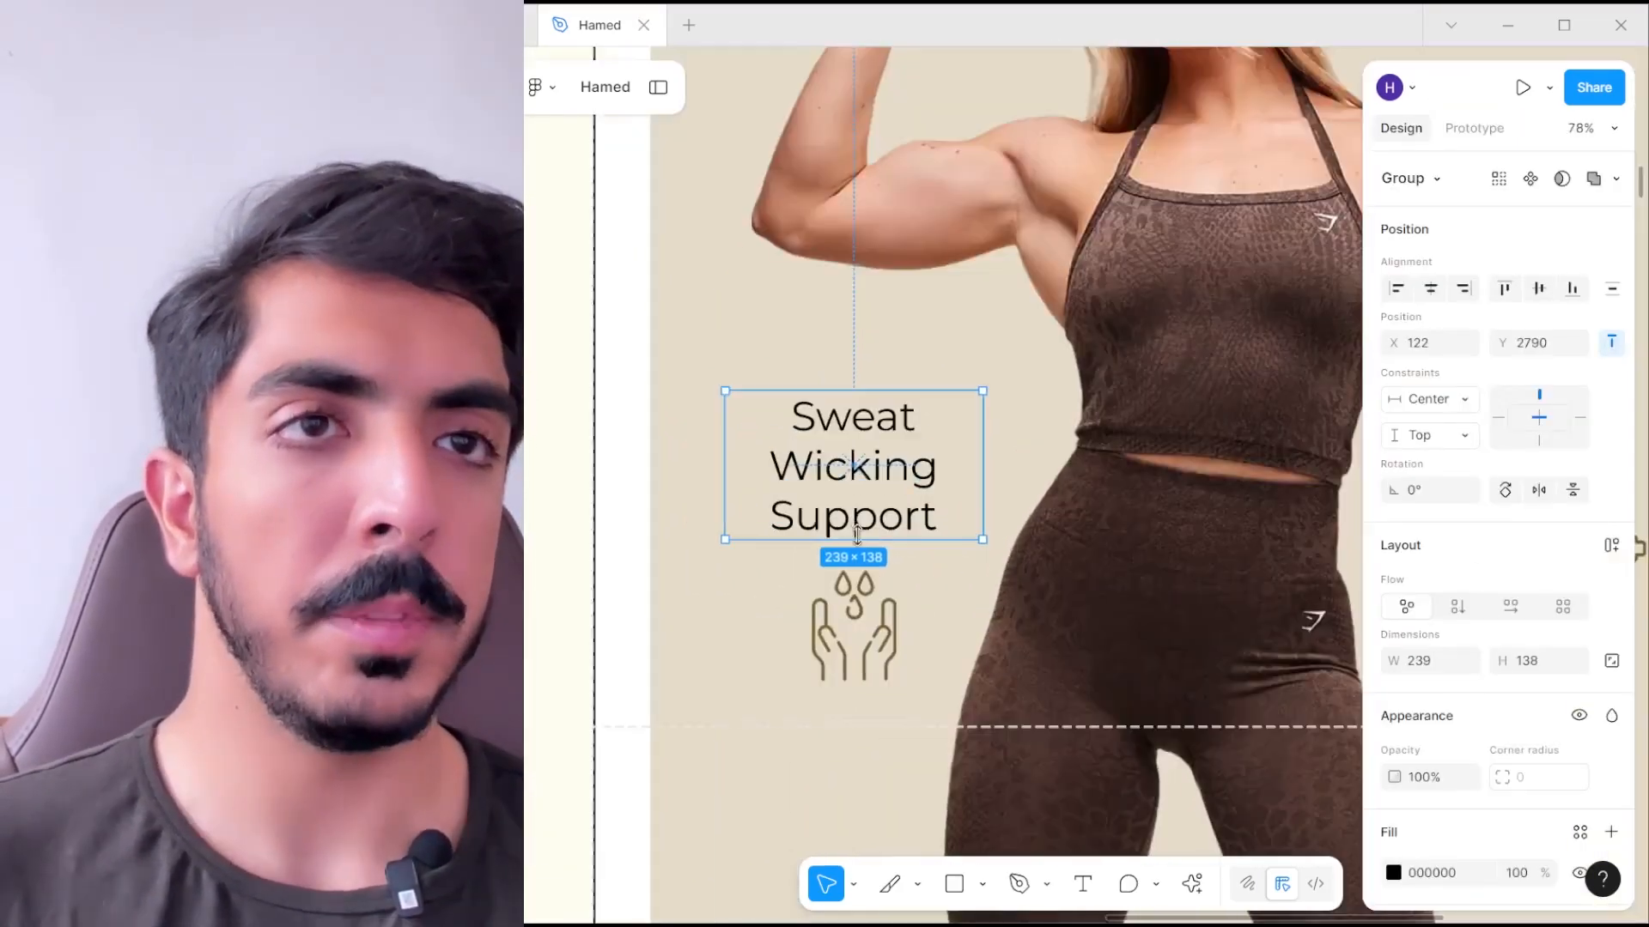
- Fill the "Sweat Wicking Support" text with brown 745E30 sampled from the hands icon
{"action": "scroll", "coordinate": [1163, 533], "scroll_direction": "up", "scroll_amount": 3}
{"action": "scroll", "coordinate": [1442, 733], "scroll_direction": "down", "scroll_amount": 3}
{"action": "left_click", "coordinate": [1393, 647]}
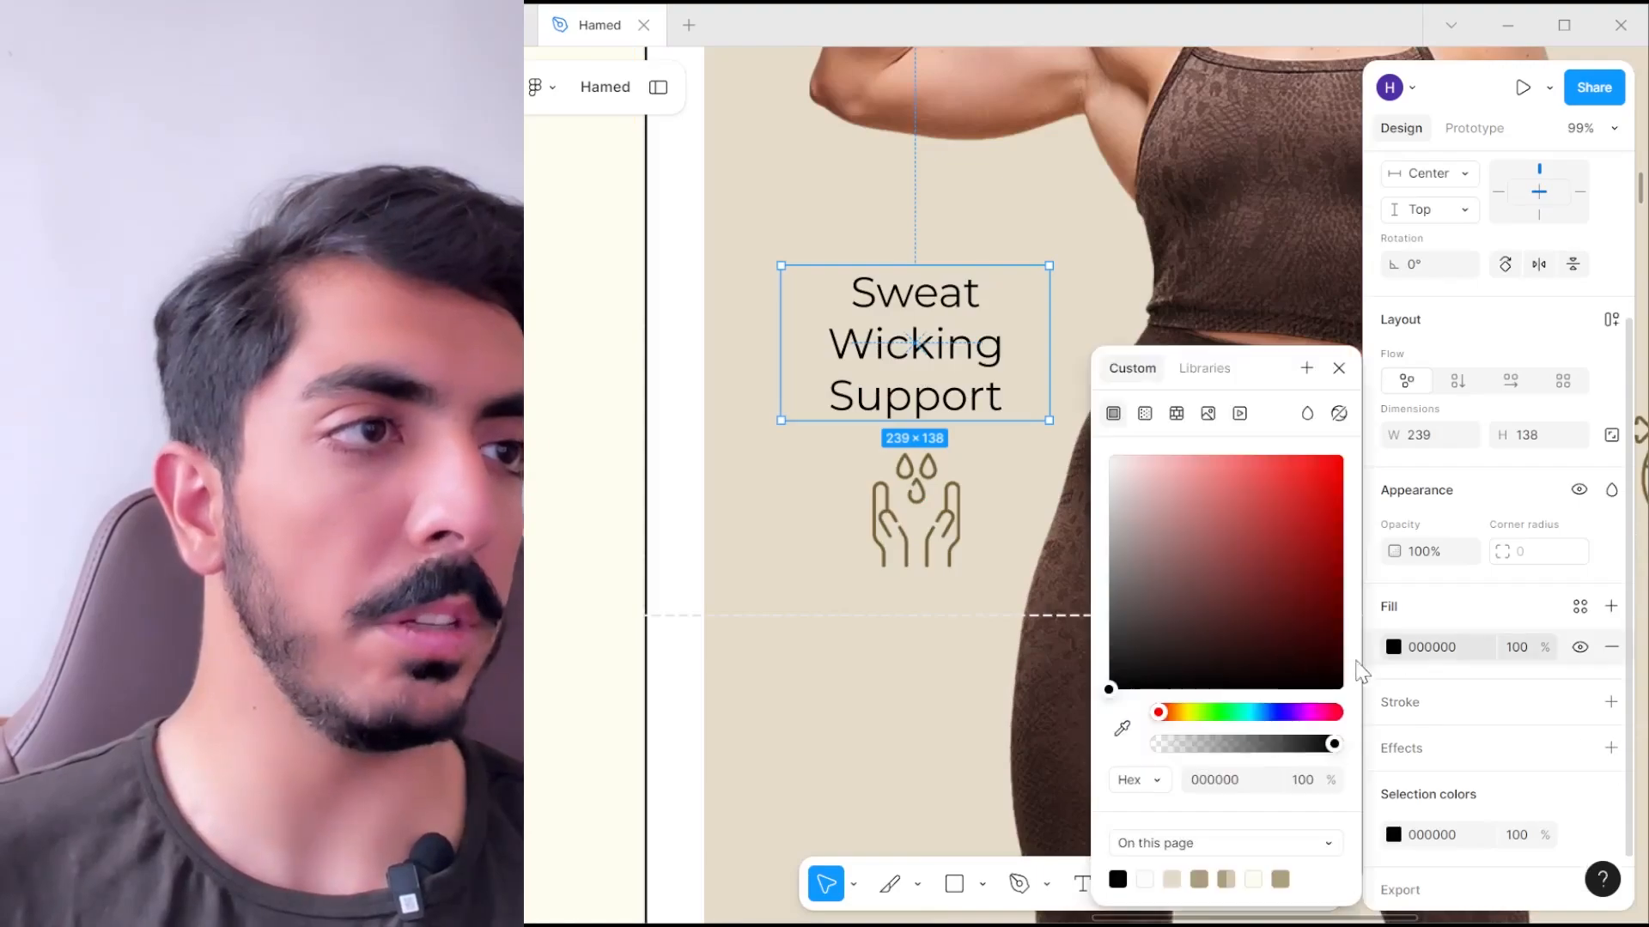
{"action": "scroll", "coordinate": [892, 486], "scroll_direction": "up", "scroll_amount": 5}
{"action": "key", "text": "i"}
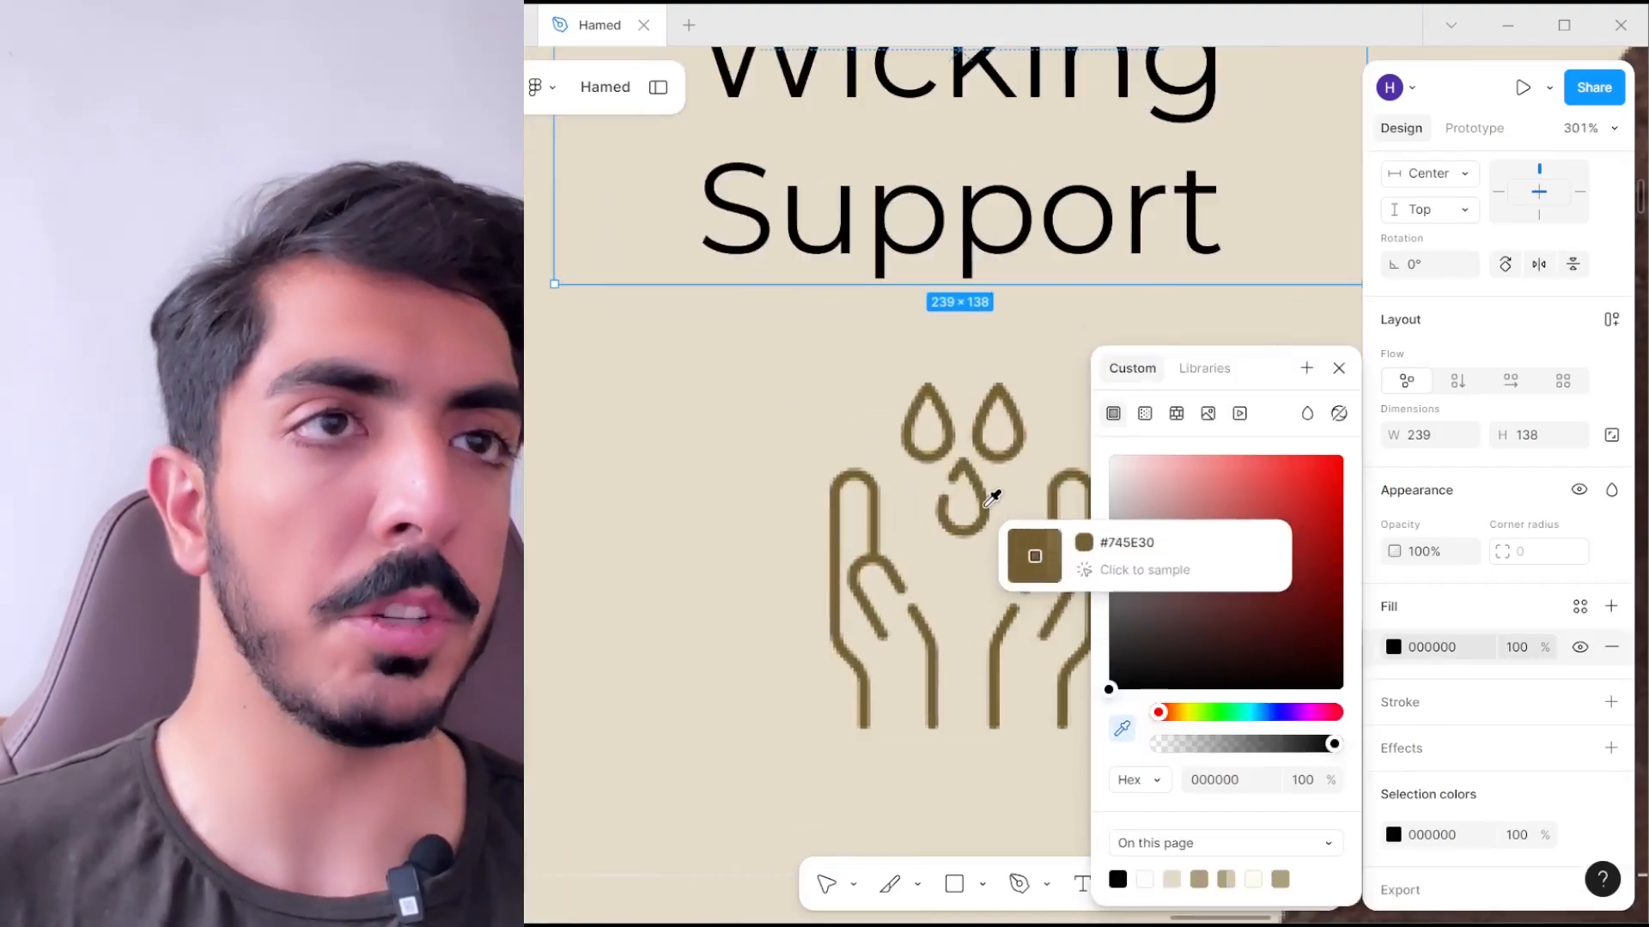
{"action": "left_click", "coordinate": [988, 496]}
{"action": "scroll", "coordinate": [951, 498], "scroll_direction": "down", "scroll_amount": 6}
{"action": "left_click", "coordinate": [650, 479]}
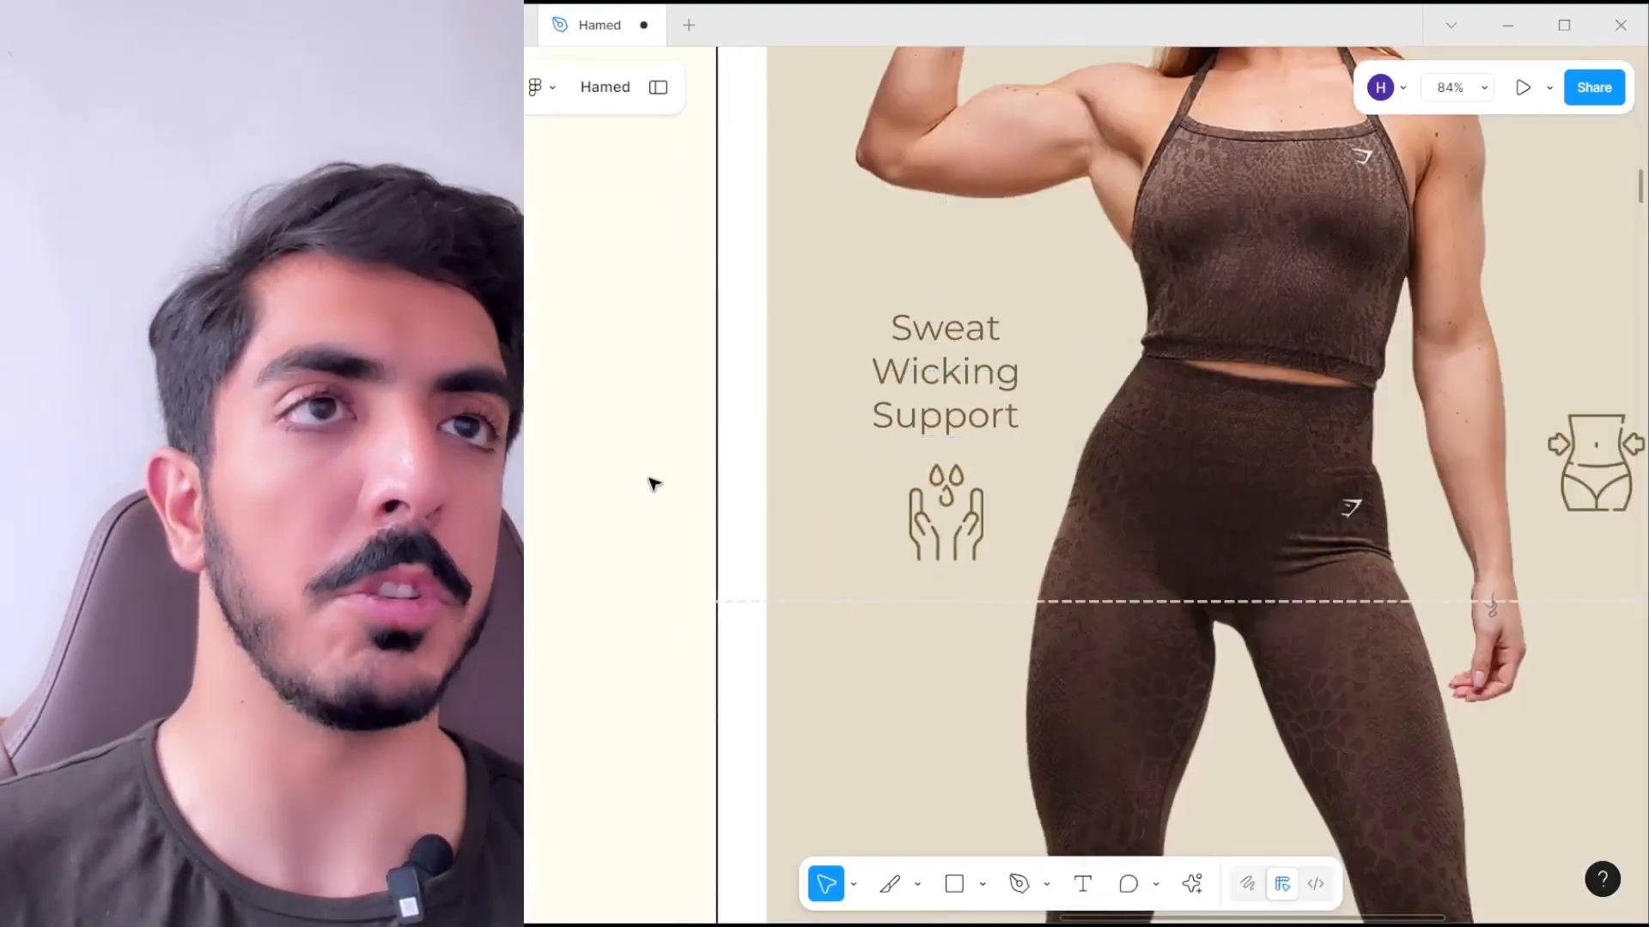
- Left-align the "Sweat Wicking Support" text and shift the hands icon left to sit beneath it
{"action": "scroll", "coordinate": [650, 481], "scroll_direction": "down", "scroll_amount": 2}
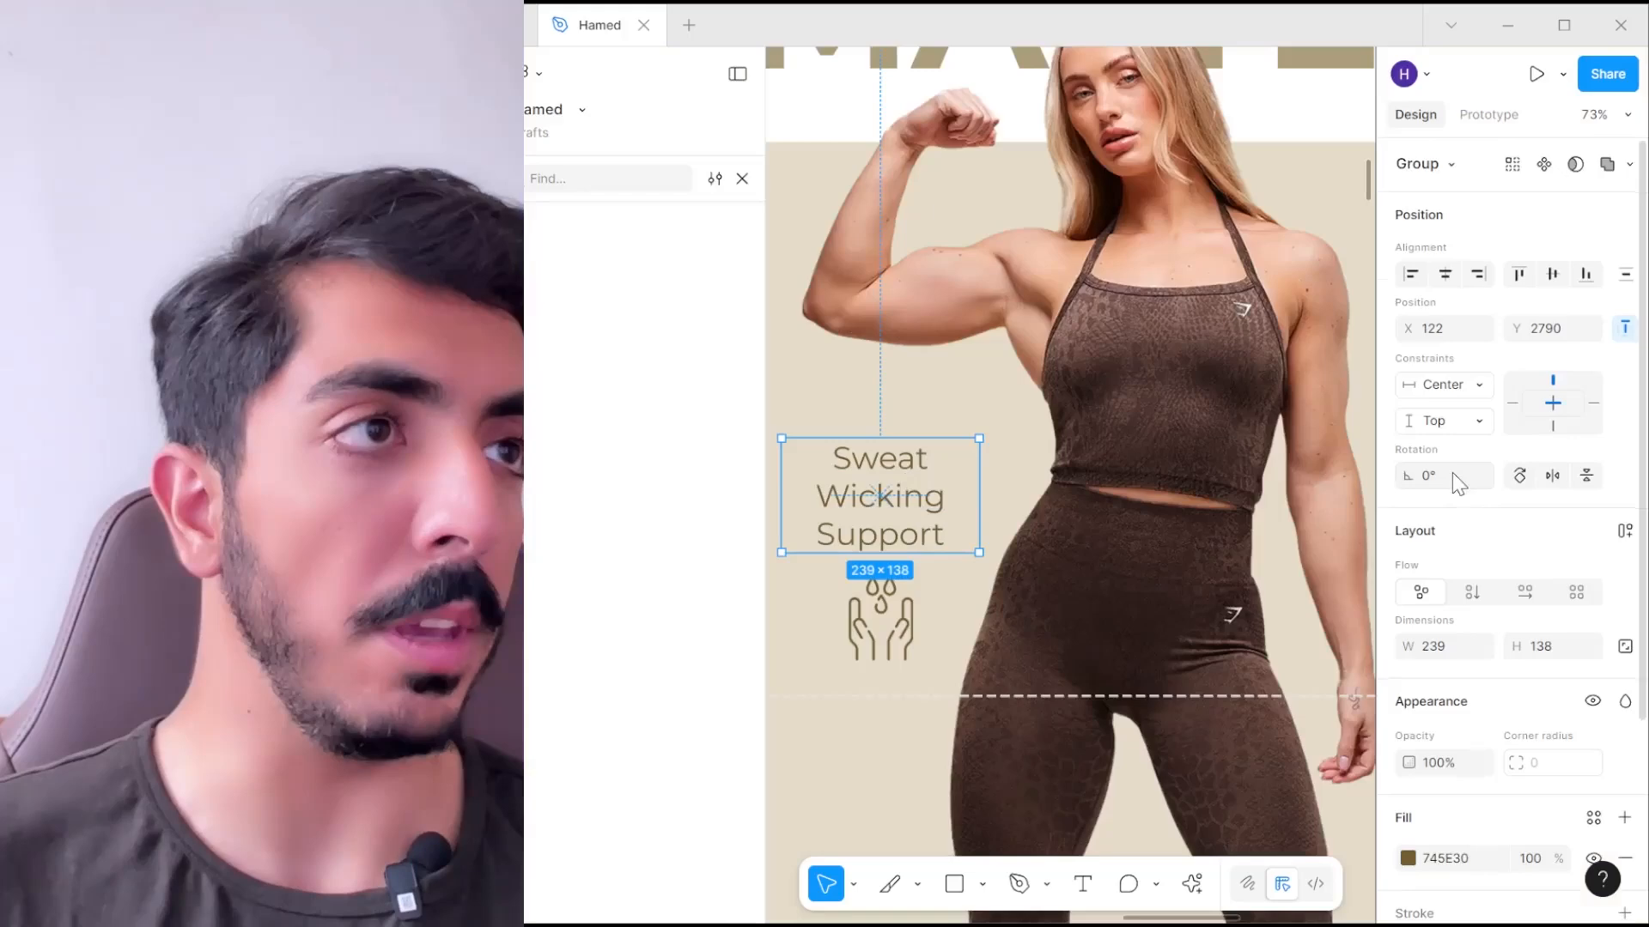
{"action": "scroll", "coordinate": [1453, 478], "scroll_direction": "down", "scroll_amount": 3}
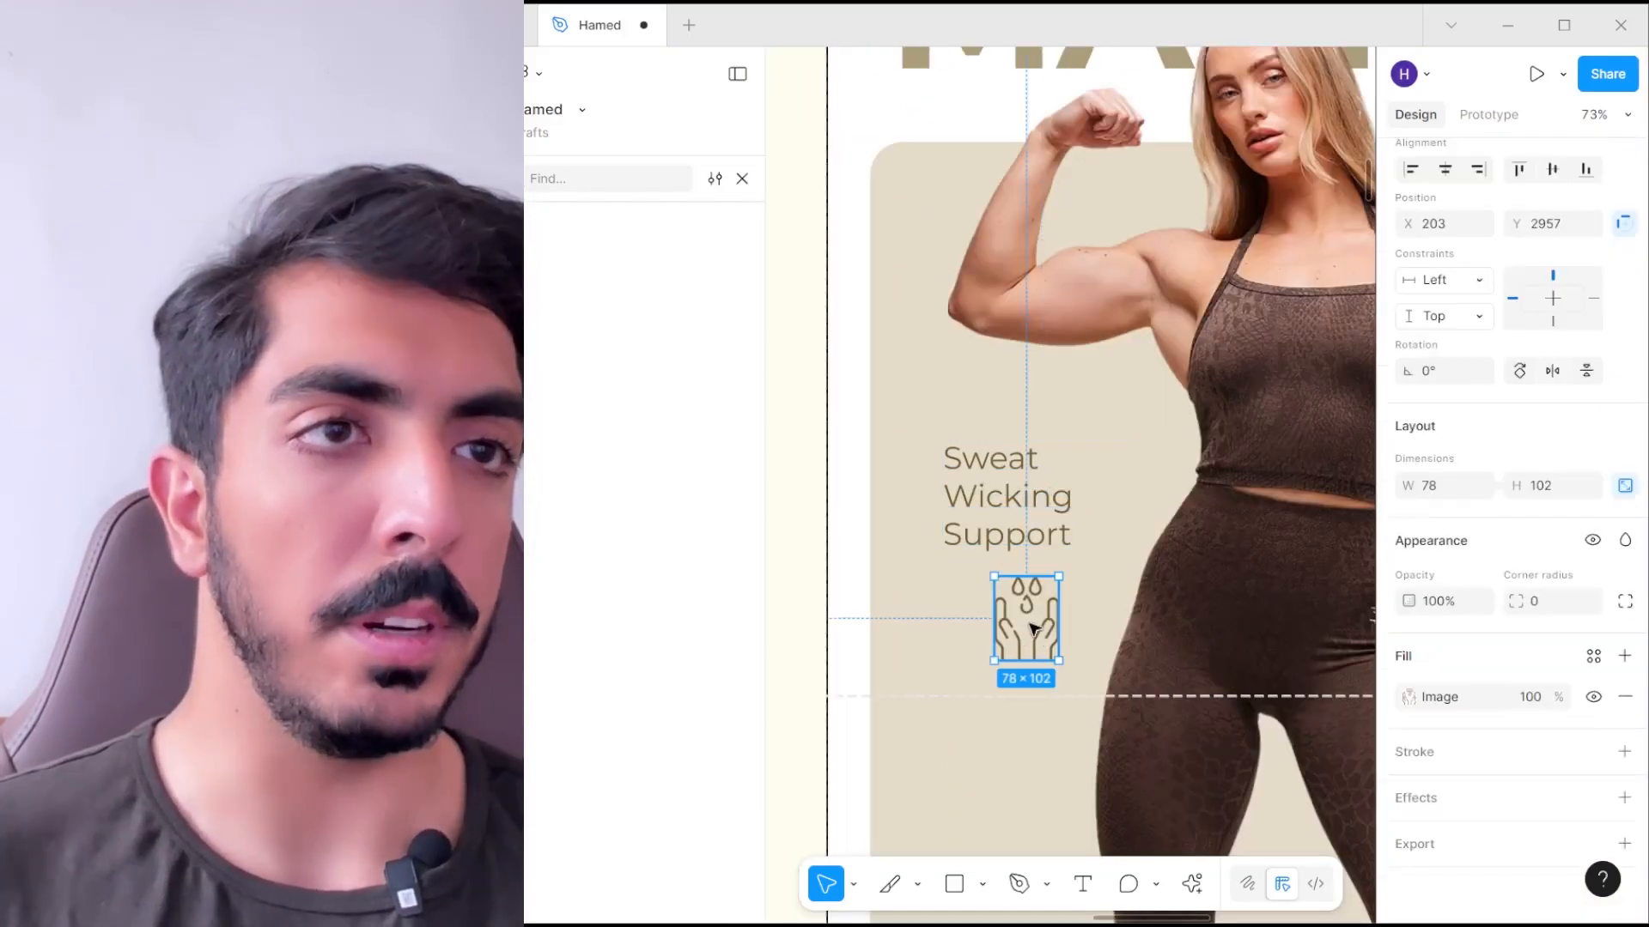
{"action": "left_click_drag", "start_coordinate": [1033, 629], "coordinate": [1006, 718]}
{"action": "scroll", "coordinate": [952, 634], "scroll_direction": "down", "scroll_amount": 3}
{"action": "left_click", "coordinate": [863, 640]}
{"action": "scroll", "coordinate": [903, 570], "scroll_direction": "up", "scroll_amount": 3}
{"action": "scroll", "coordinate": [1006, 717], "scroll_direction": "up", "scroll_amount": 3}
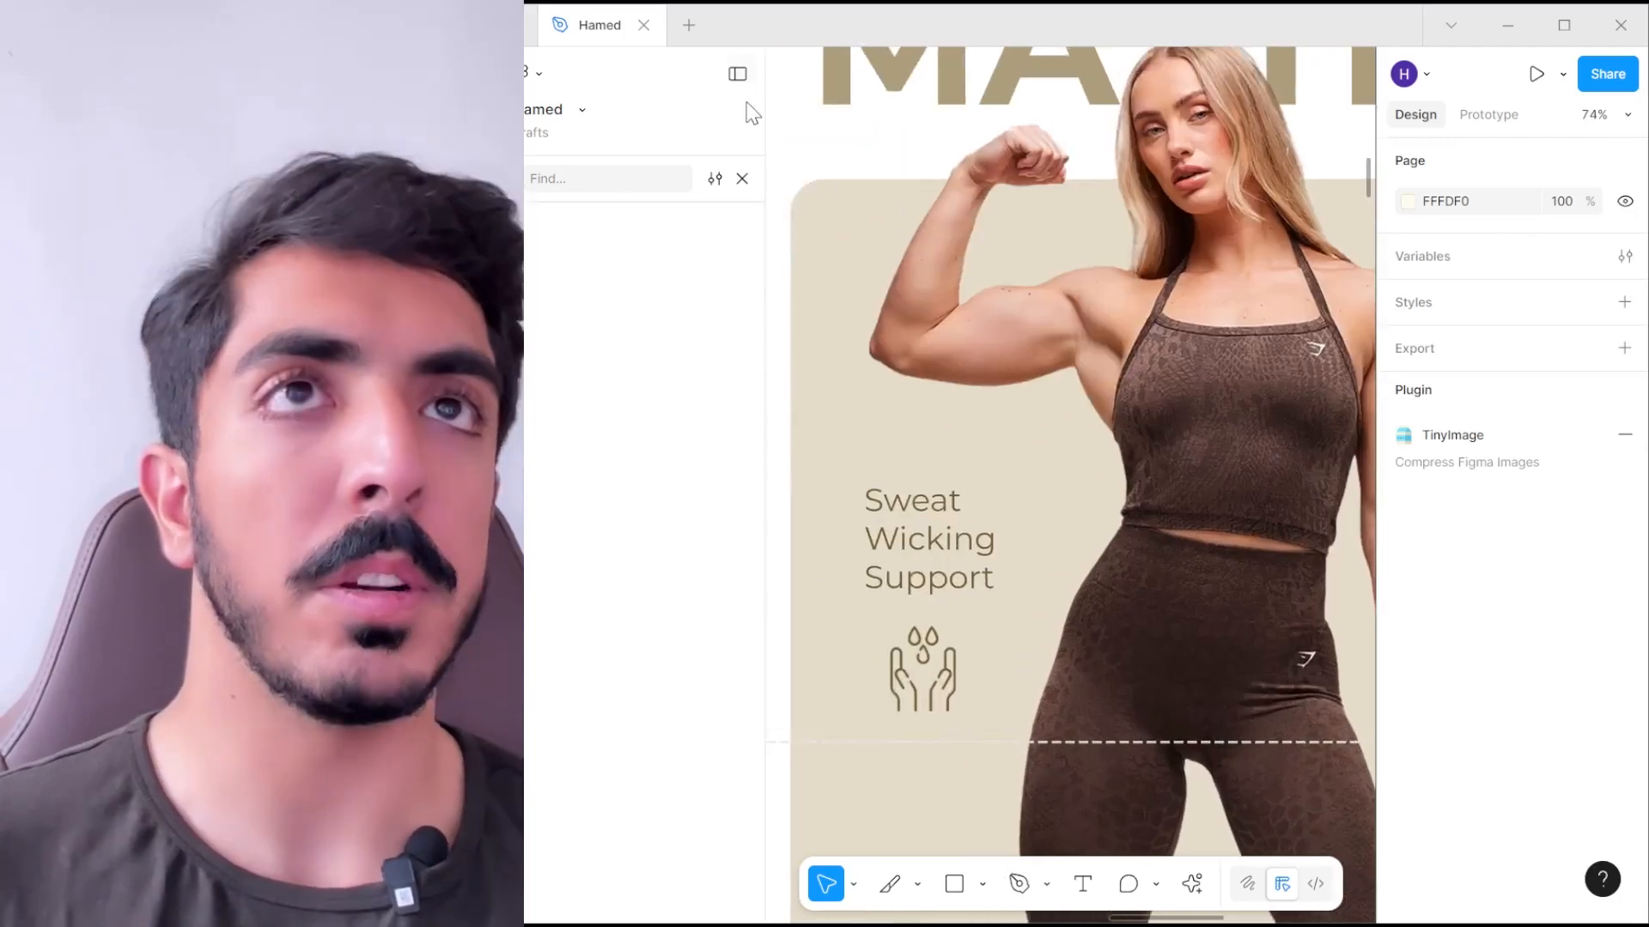
- Draw a horizontal line 255 long from beside the word "Sweat" to the model's top, with a stroke weight of 2
{"action": "left_click", "coordinate": [737, 74]}
{"action": "left_click", "coordinate": [983, 884]}
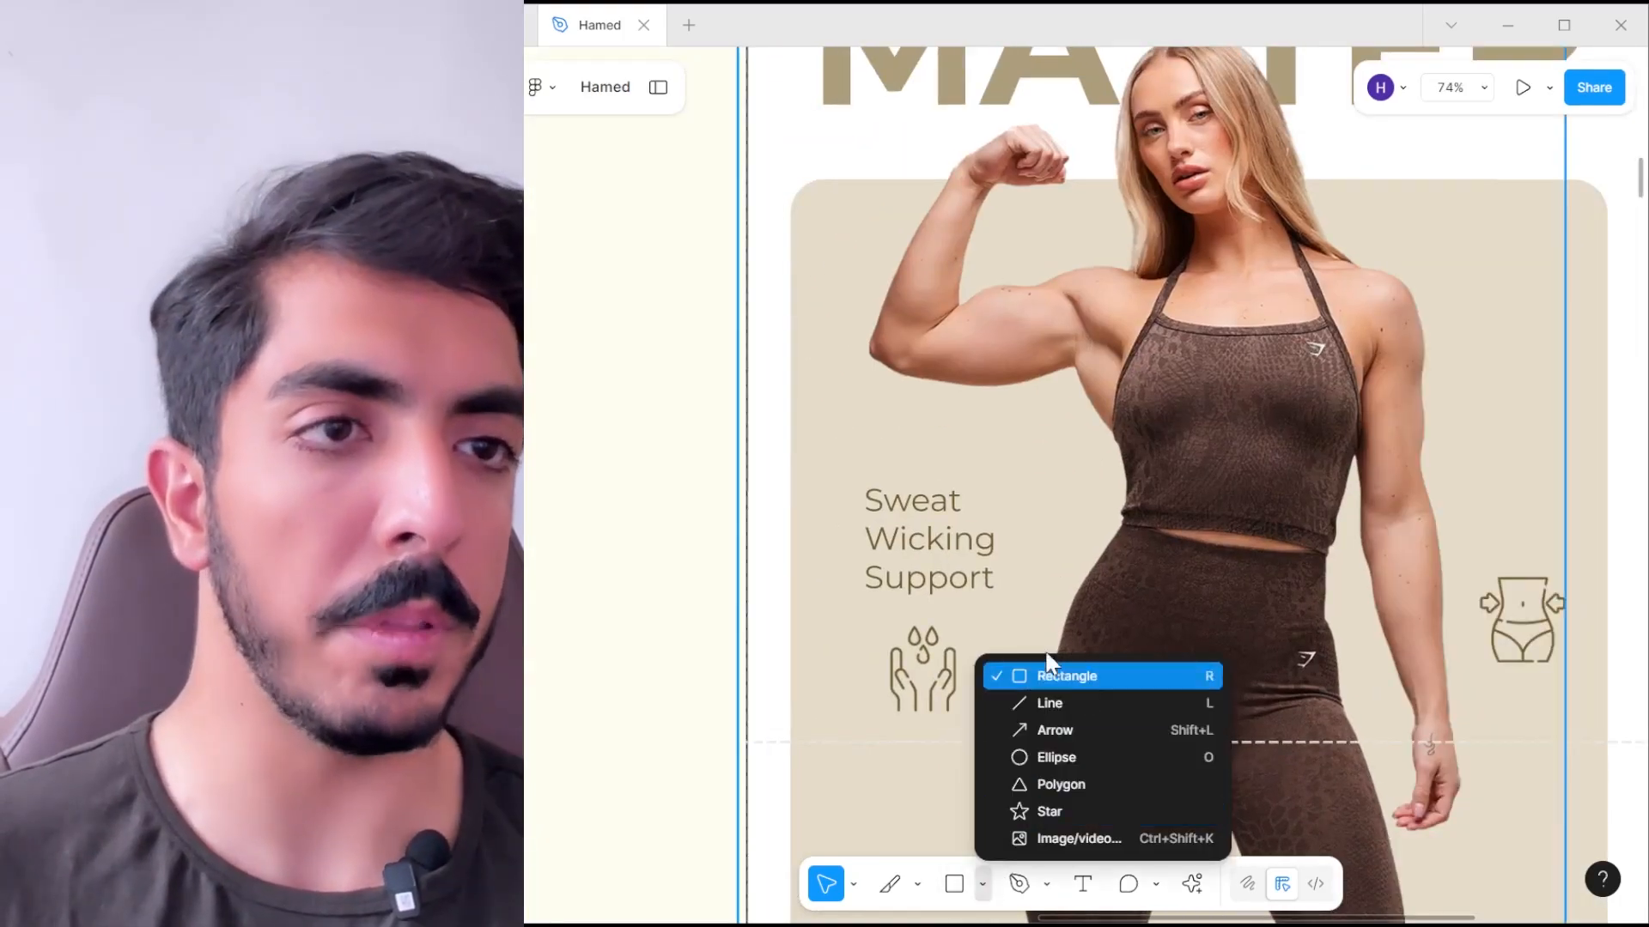
{"action": "left_click", "coordinate": [1049, 700]}
{"action": "scroll", "coordinate": [1001, 484], "scroll_direction": "up", "scroll_amount": 2}
{"action": "scroll", "coordinate": [1000, 484], "scroll_direction": "up", "scroll_amount": 2}
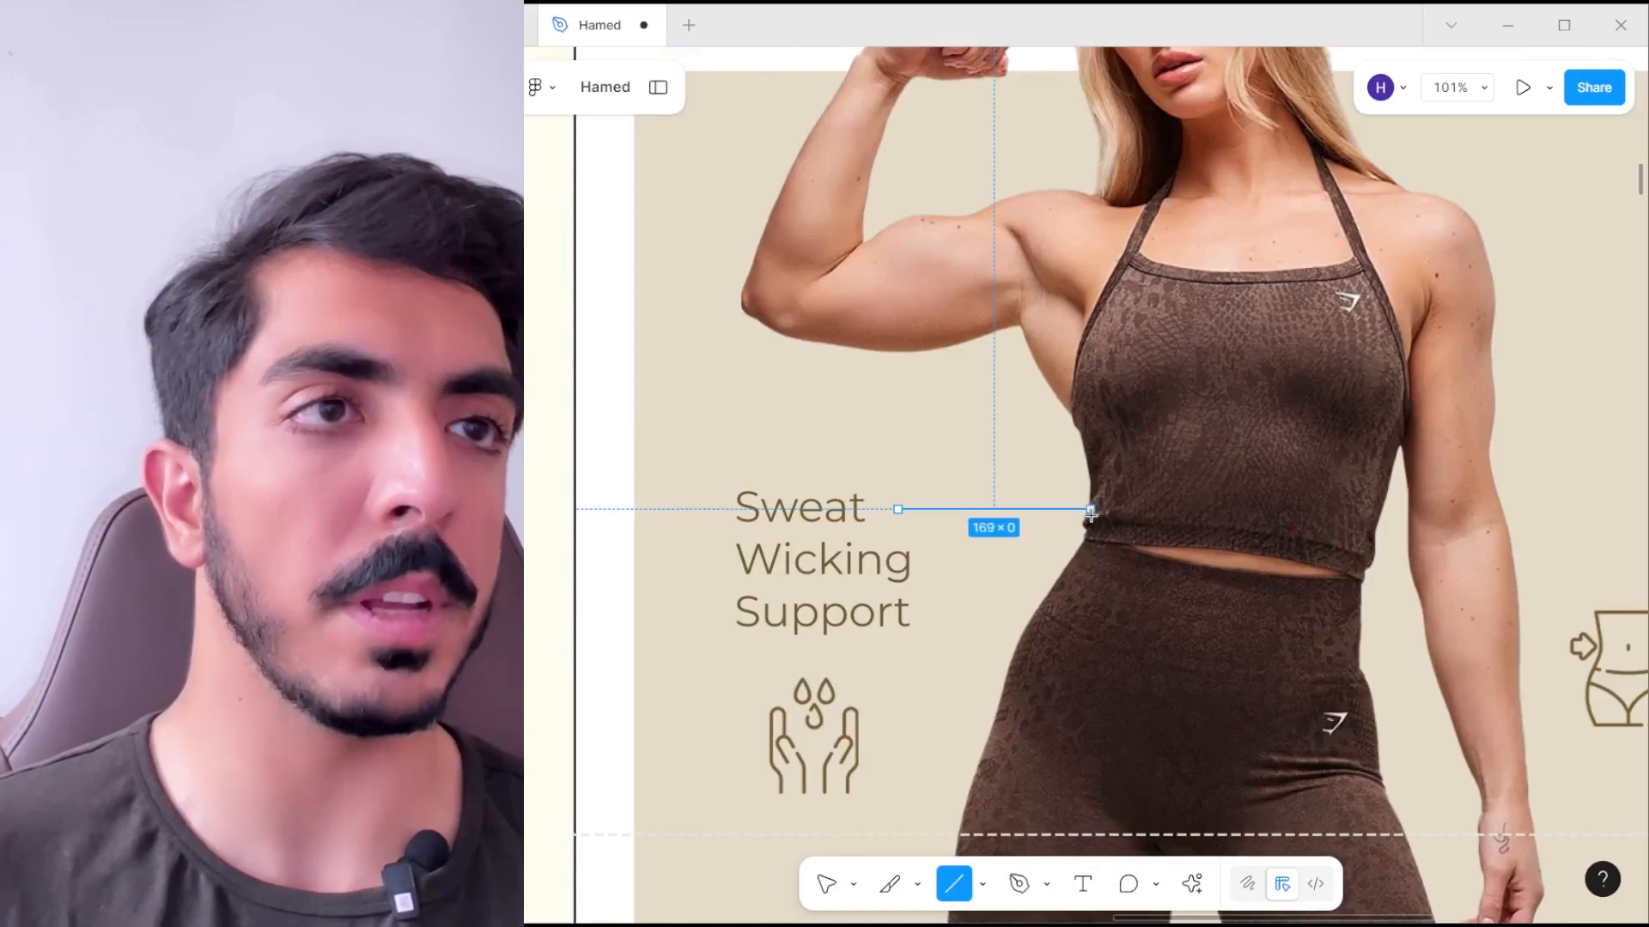
{"action": "left_click_drag", "start_coordinate": [1206, 503], "coordinate": [1191, 504]}
{"action": "left_click", "coordinate": [1511, 696]}
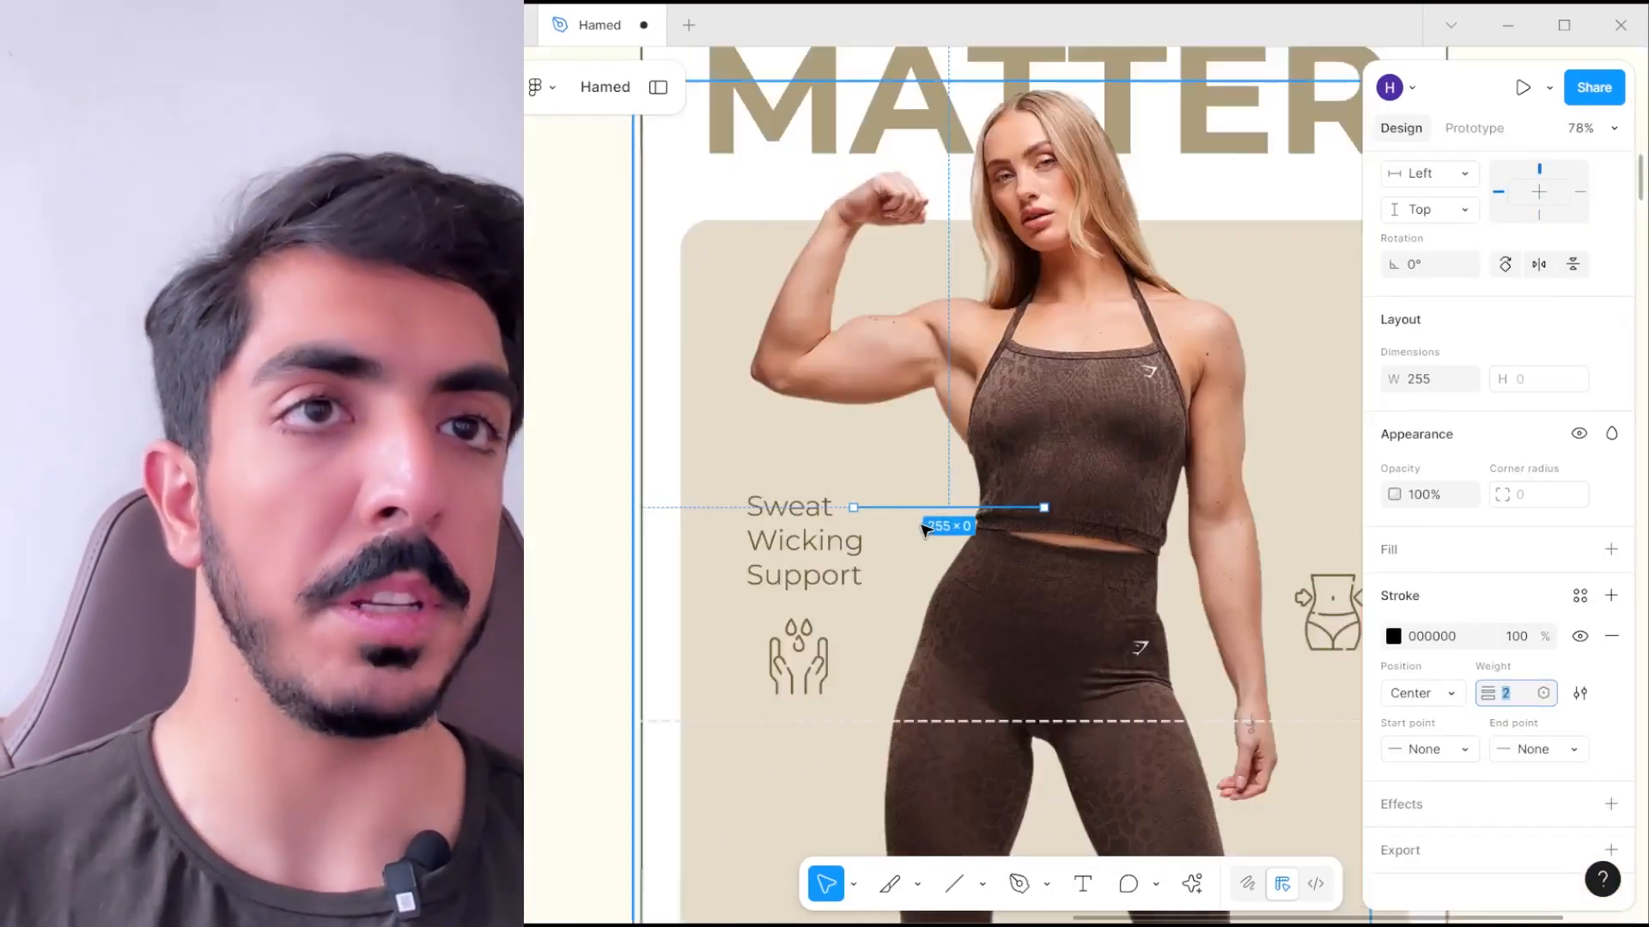
- Set the line's stroke to the brown 745E30 sampled from the "Sweat Wicking Support" text
{"action": "scroll", "coordinate": [931, 541], "scroll_direction": "up", "scroll_amount": 5}
{"action": "scroll", "coordinate": [997, 504], "scroll_direction": "down", "scroll_amount": 4}
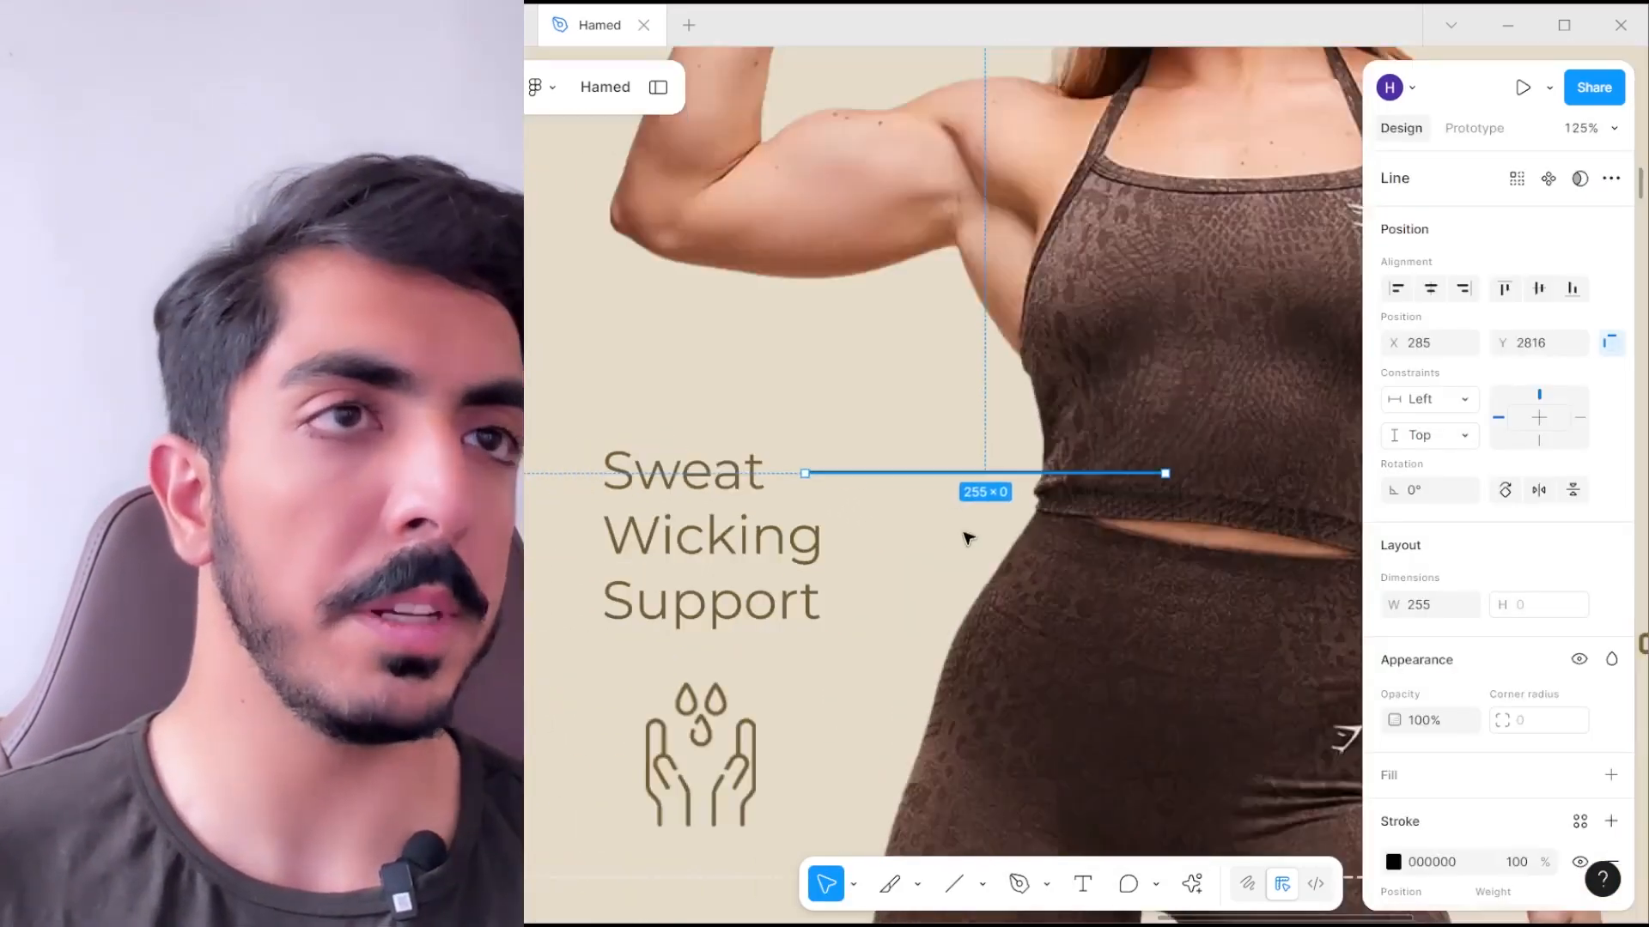
{"action": "left_click", "coordinate": [1392, 862]}
{"action": "left_click", "coordinate": [1121, 728]}
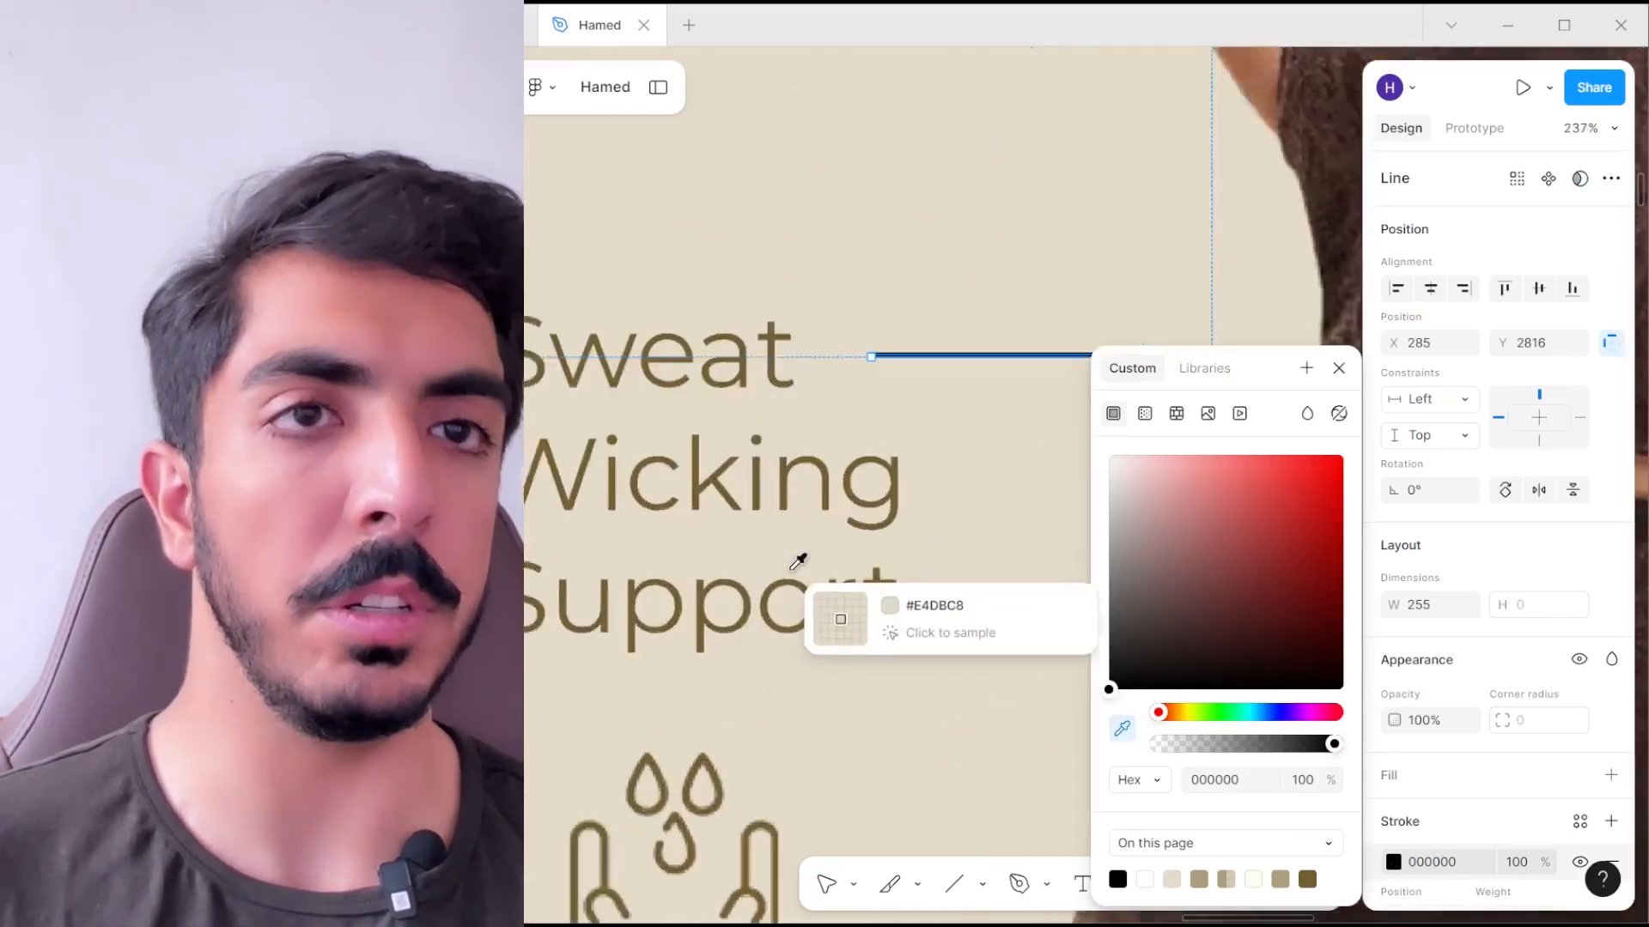
{"action": "left_click", "coordinate": [796, 563]}
{"action": "scroll", "coordinate": [796, 564], "scroll_direction": "down", "scroll_amount": 5}
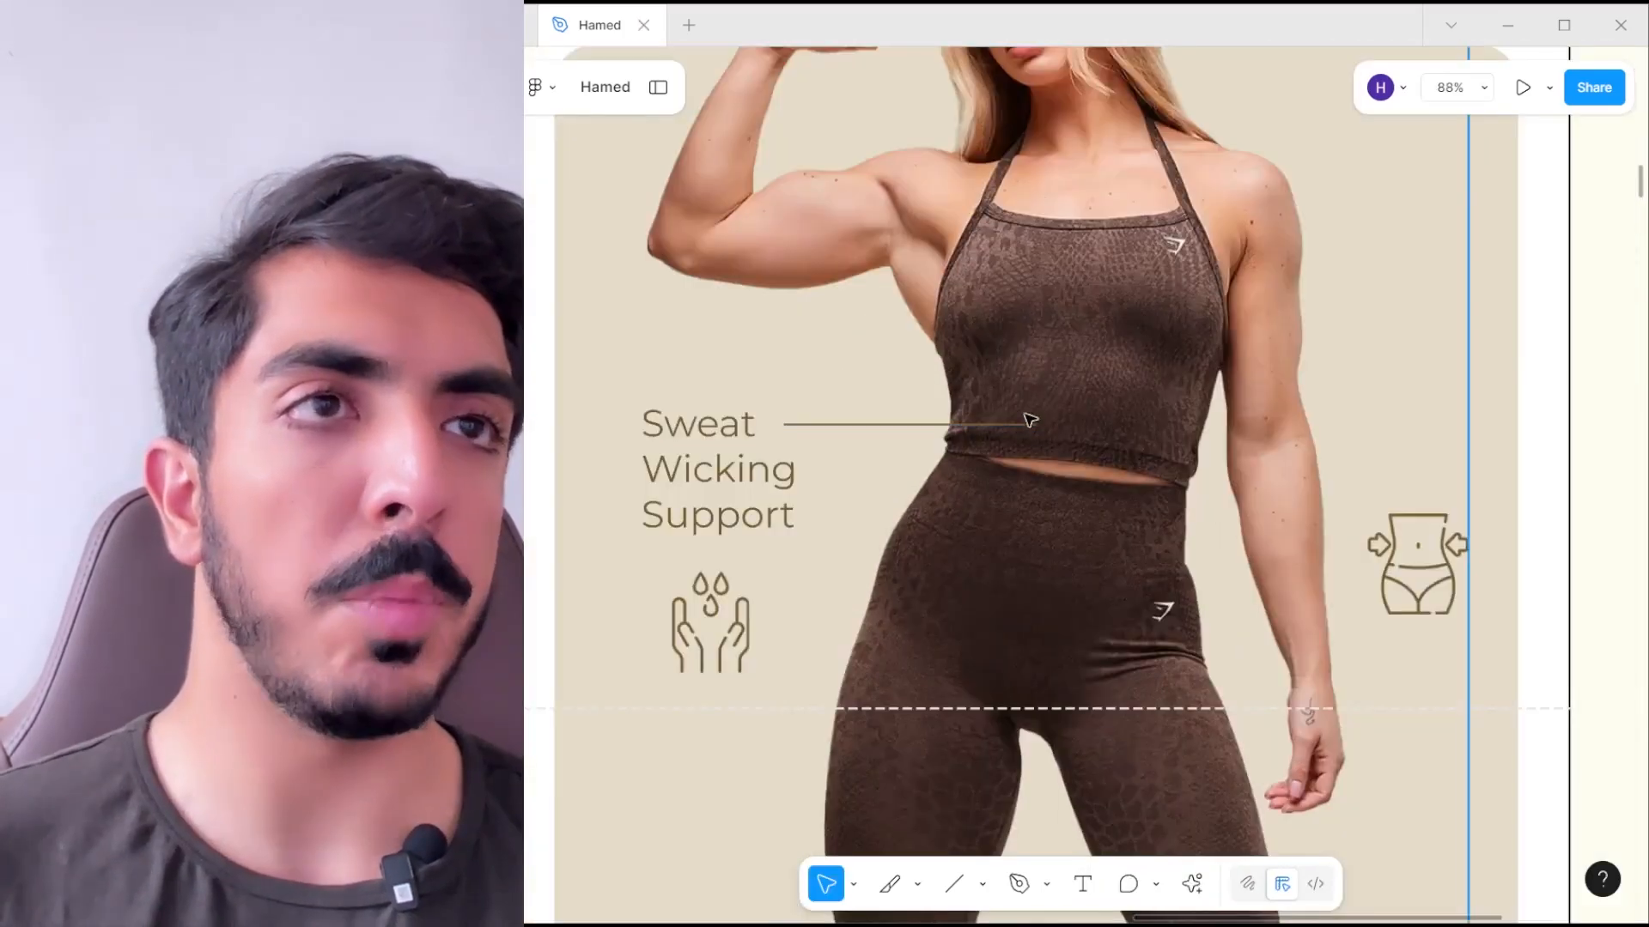
- Shorten the line to 170 so it ends at the edge of the model's top, and place a copy directly after it
{"action": "scroll", "coordinate": [1016, 460], "scroll_direction": "up", "scroll_amount": 5}
{"action": "scroll", "coordinate": [1150, 534], "scroll_direction": "up", "scroll_amount": 1}
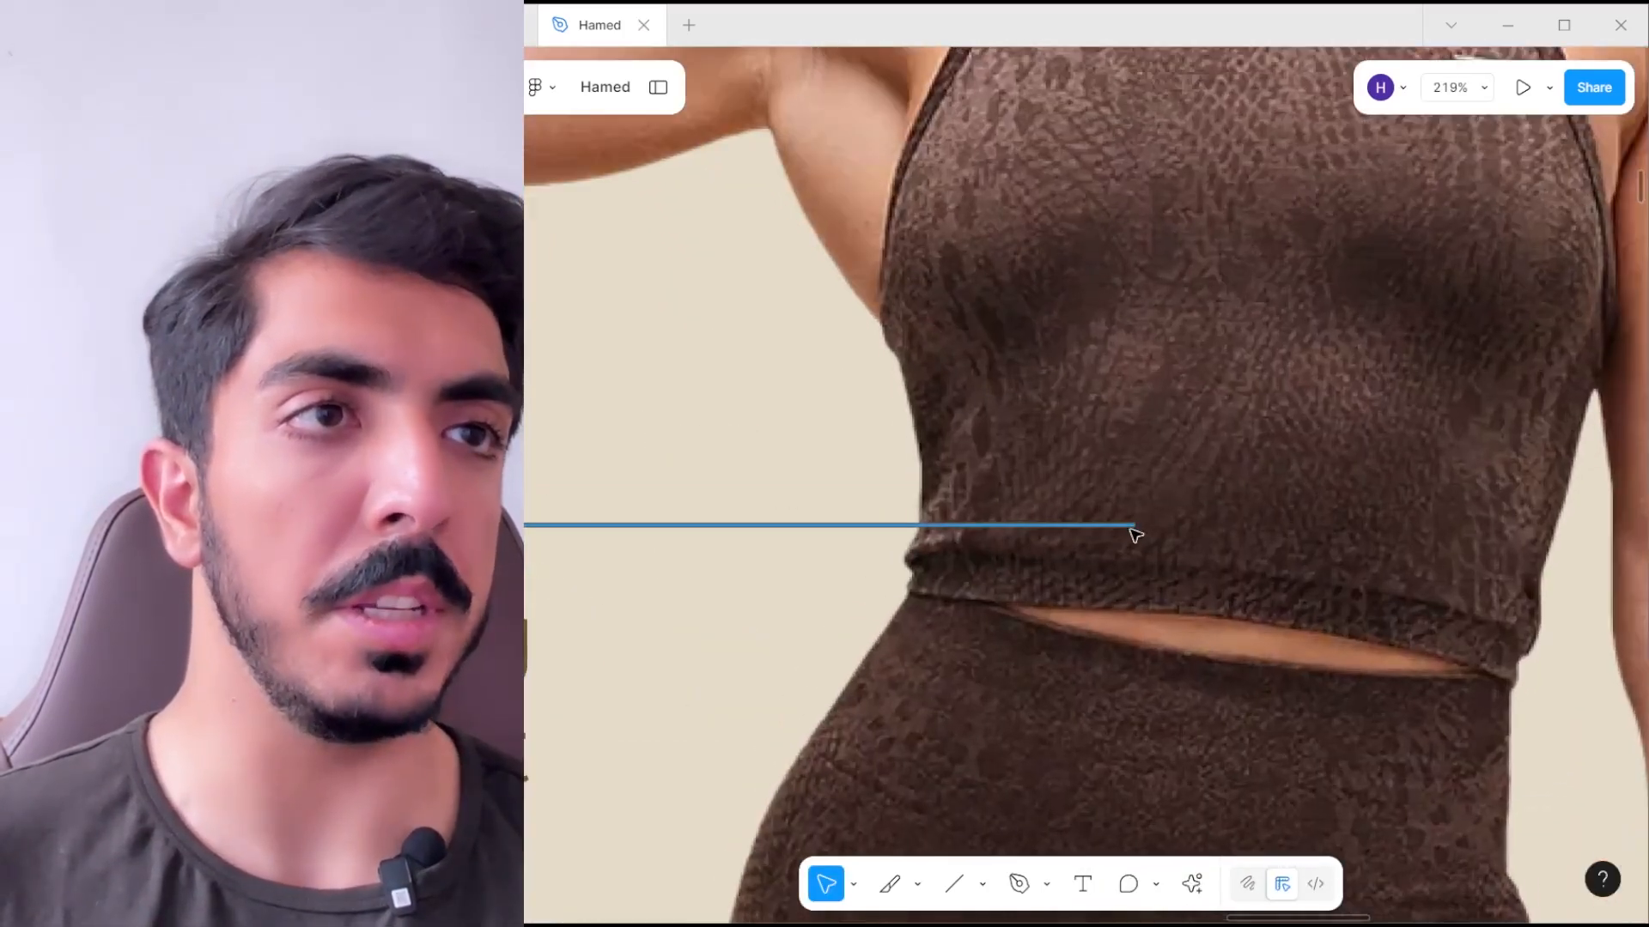
{"action": "left_click", "coordinate": [1135, 526]}
{"action": "double_click", "coordinate": [1137, 520]}
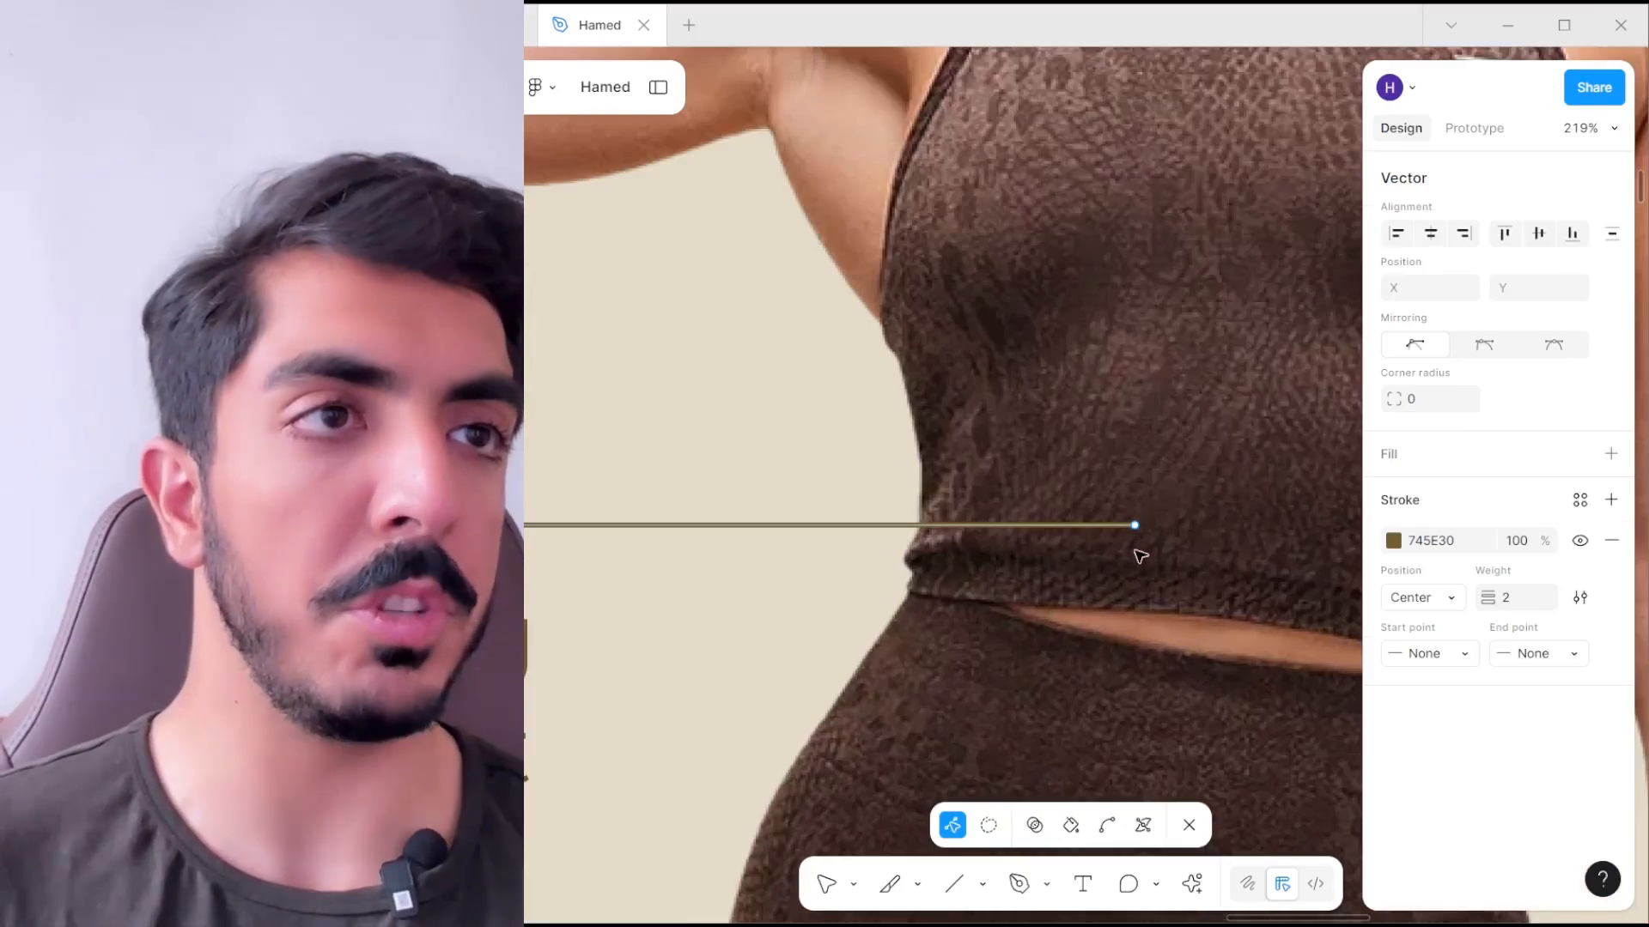
{"action": "scroll", "coordinate": [1065, 528], "scroll_direction": "down", "scroll_amount": 10}
{"action": "left_click_drag", "start_coordinate": [934, 526], "coordinate": [1293, 539]}
{"action": "double_click", "coordinate": [737, 562]}
{"action": "scroll", "coordinate": [972, 538], "scroll_direction": "up", "scroll_amount": 8}
{"action": "left_click", "coordinate": [975, 537]}
{"action": "scroll", "coordinate": [1255, 535], "scroll_direction": "up", "scroll_amount": 7}
{"action": "left_click_drag", "start_coordinate": [1254, 532], "coordinate": [708, 533]}
{"action": "scroll", "coordinate": [1137, 554], "scroll_direction": "down", "scroll_amount": 6}
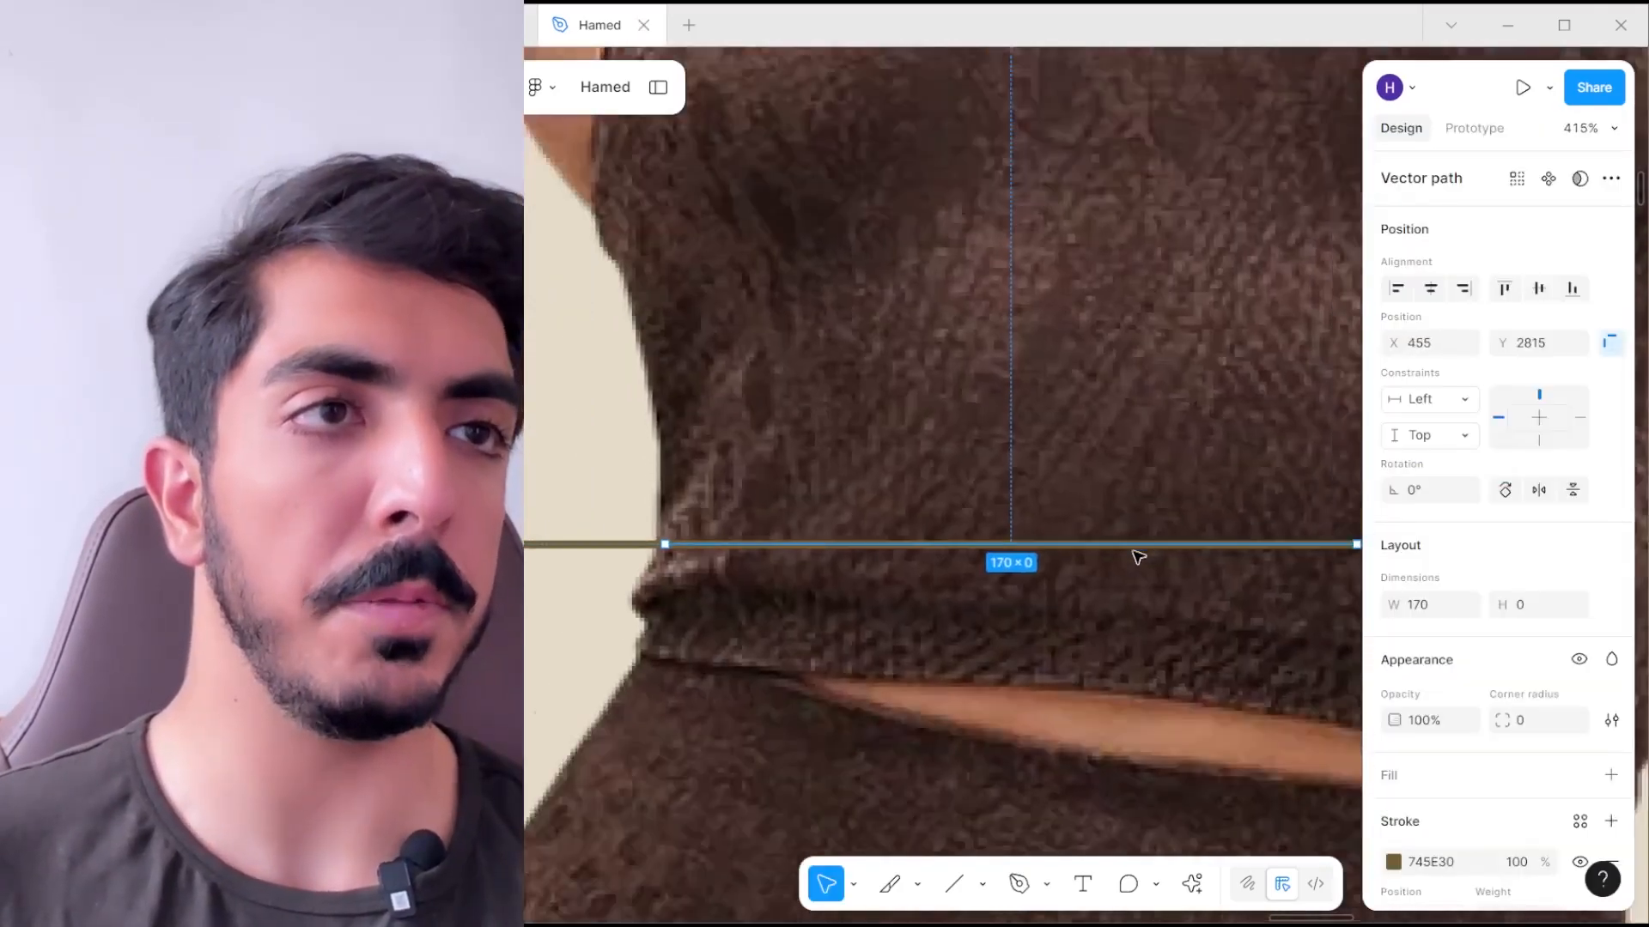
- Shorten the copied segment over the model's top to end at X 529 and set its stroke to white FFFFFF
{"action": "double_click", "coordinate": [1153, 544]}
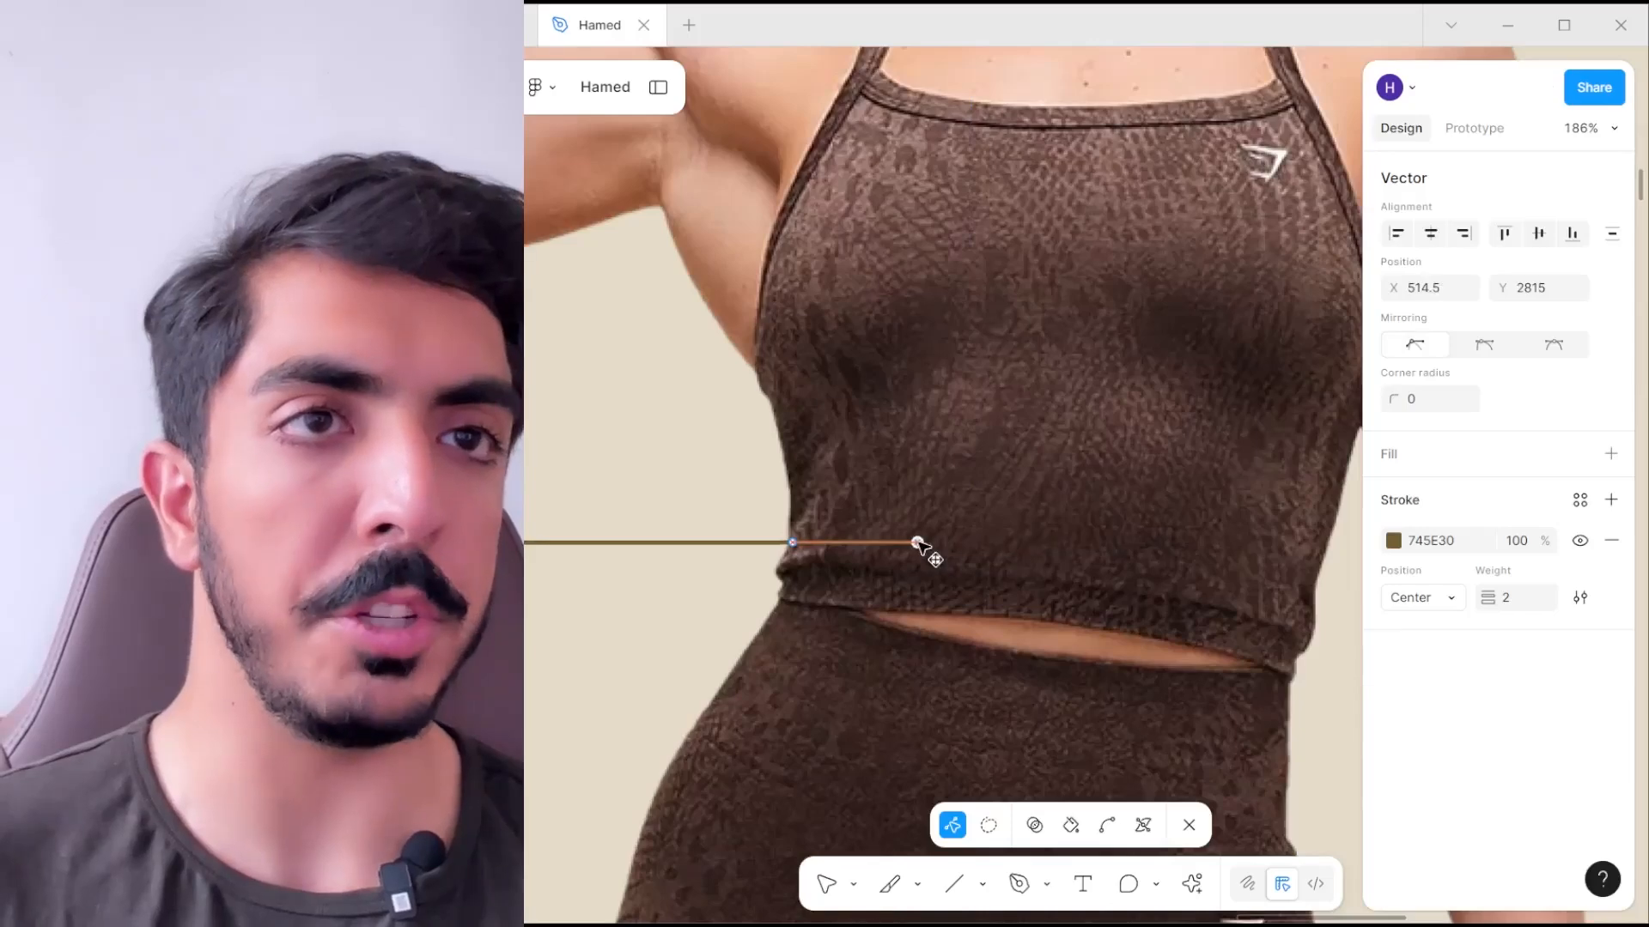
{"action": "left_click", "coordinate": [1393, 541]}
{"action": "left_click_drag", "start_coordinate": [1224, 515], "coordinate": [1065, 315]}
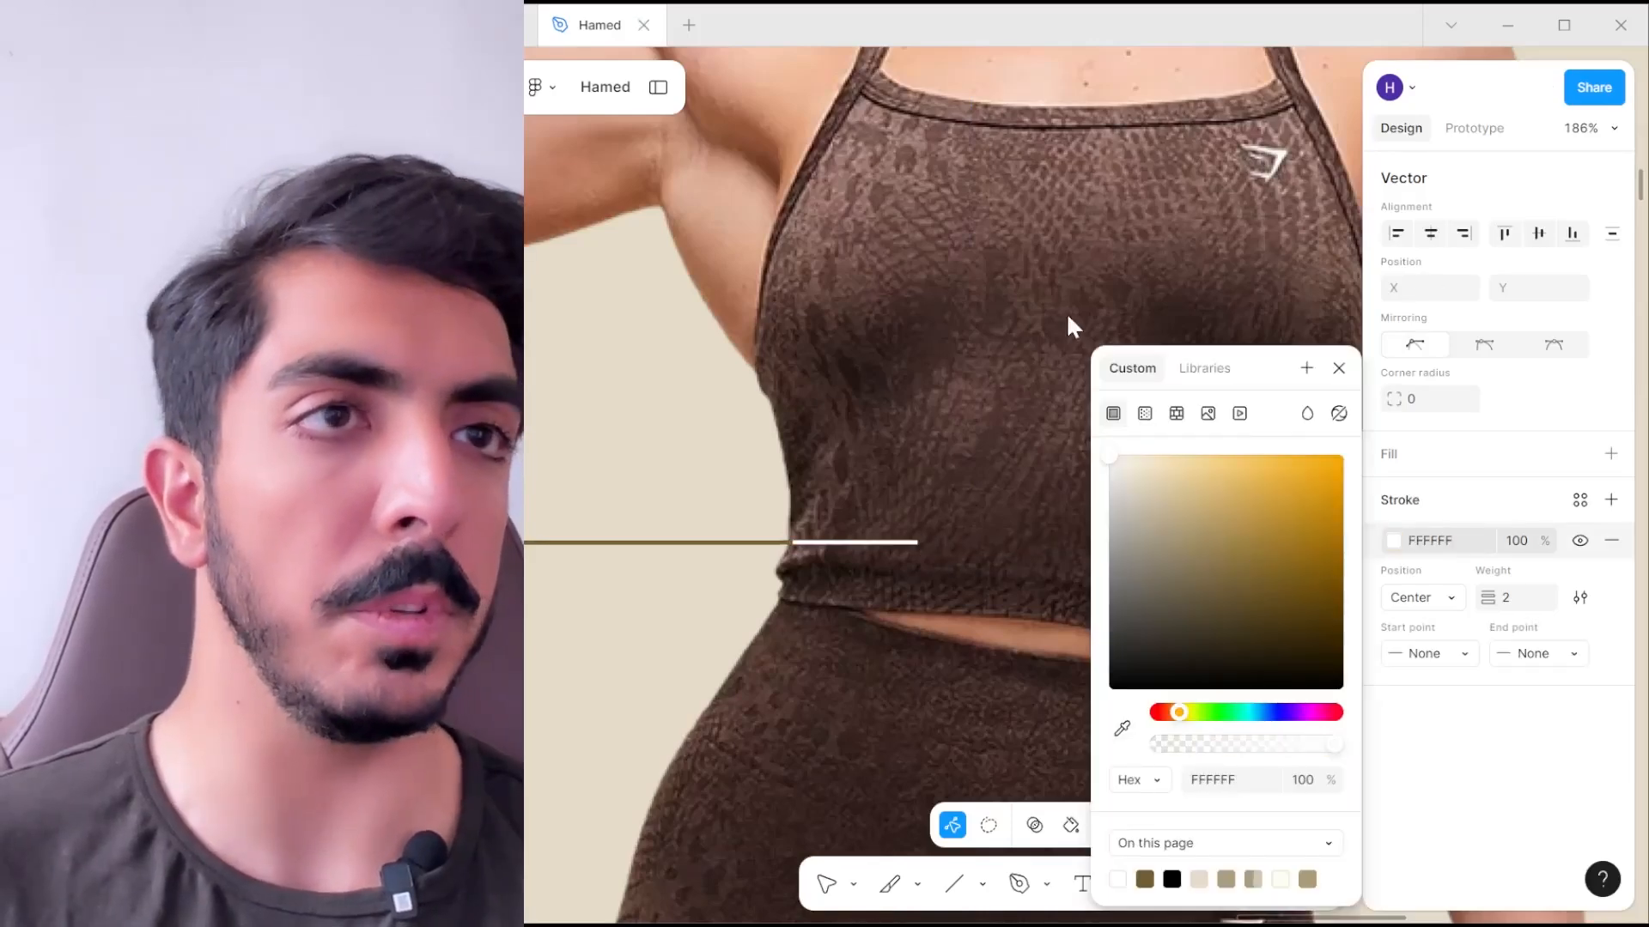
{"action": "scroll", "coordinate": [858, 481], "scroll_direction": "down", "scroll_amount": 6}
{"action": "scroll", "coordinate": [877, 498], "scroll_direction": "up", "scroll_amount": 6}
{"action": "left_click_drag", "start_coordinate": [903, 526], "coordinate": [935, 527]}
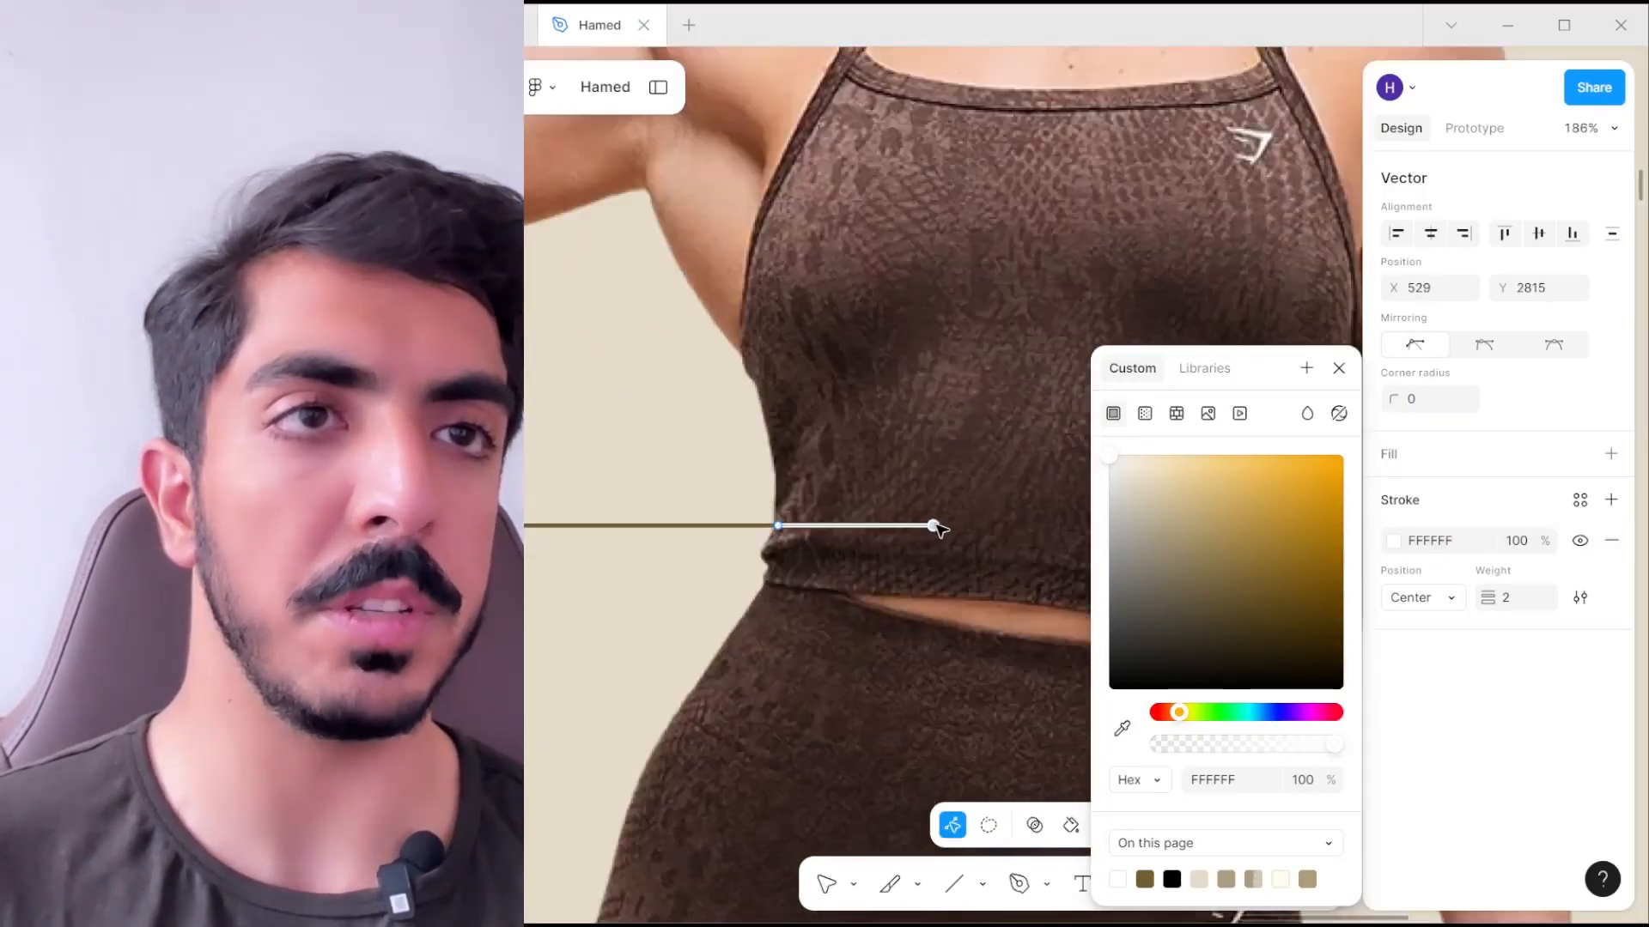
{"action": "scroll", "coordinate": [935, 527], "scroll_direction": "down", "scroll_amount": 6}
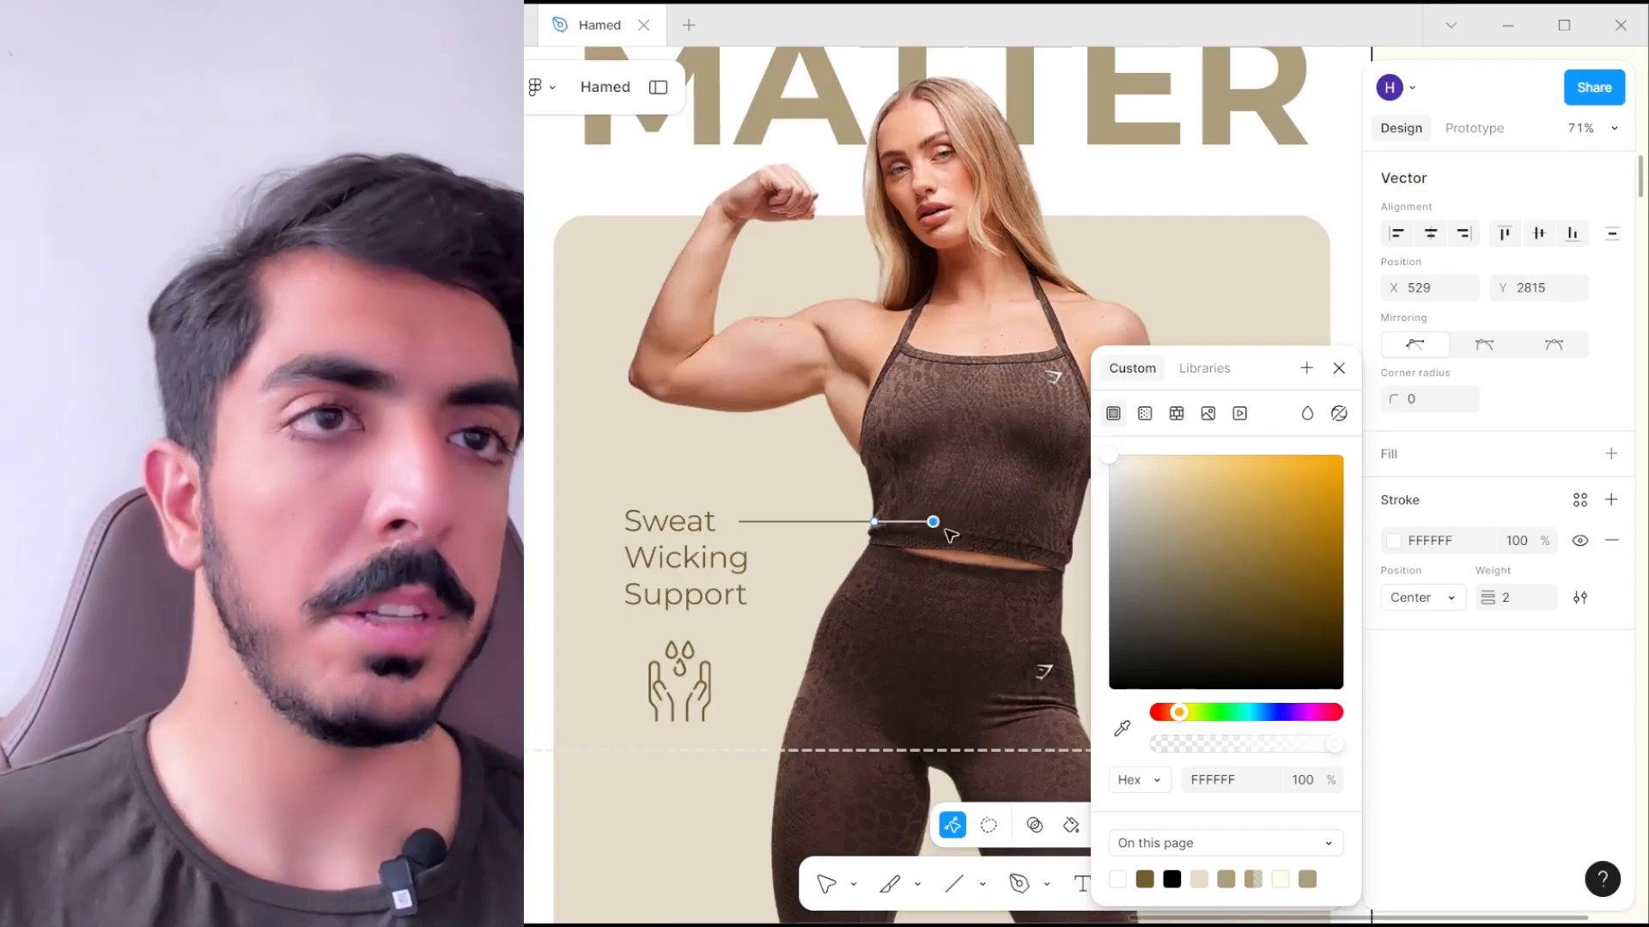
- Give the white segment a round dot as its end point through the stroke settings
{"action": "left_click", "coordinate": [1579, 597]}
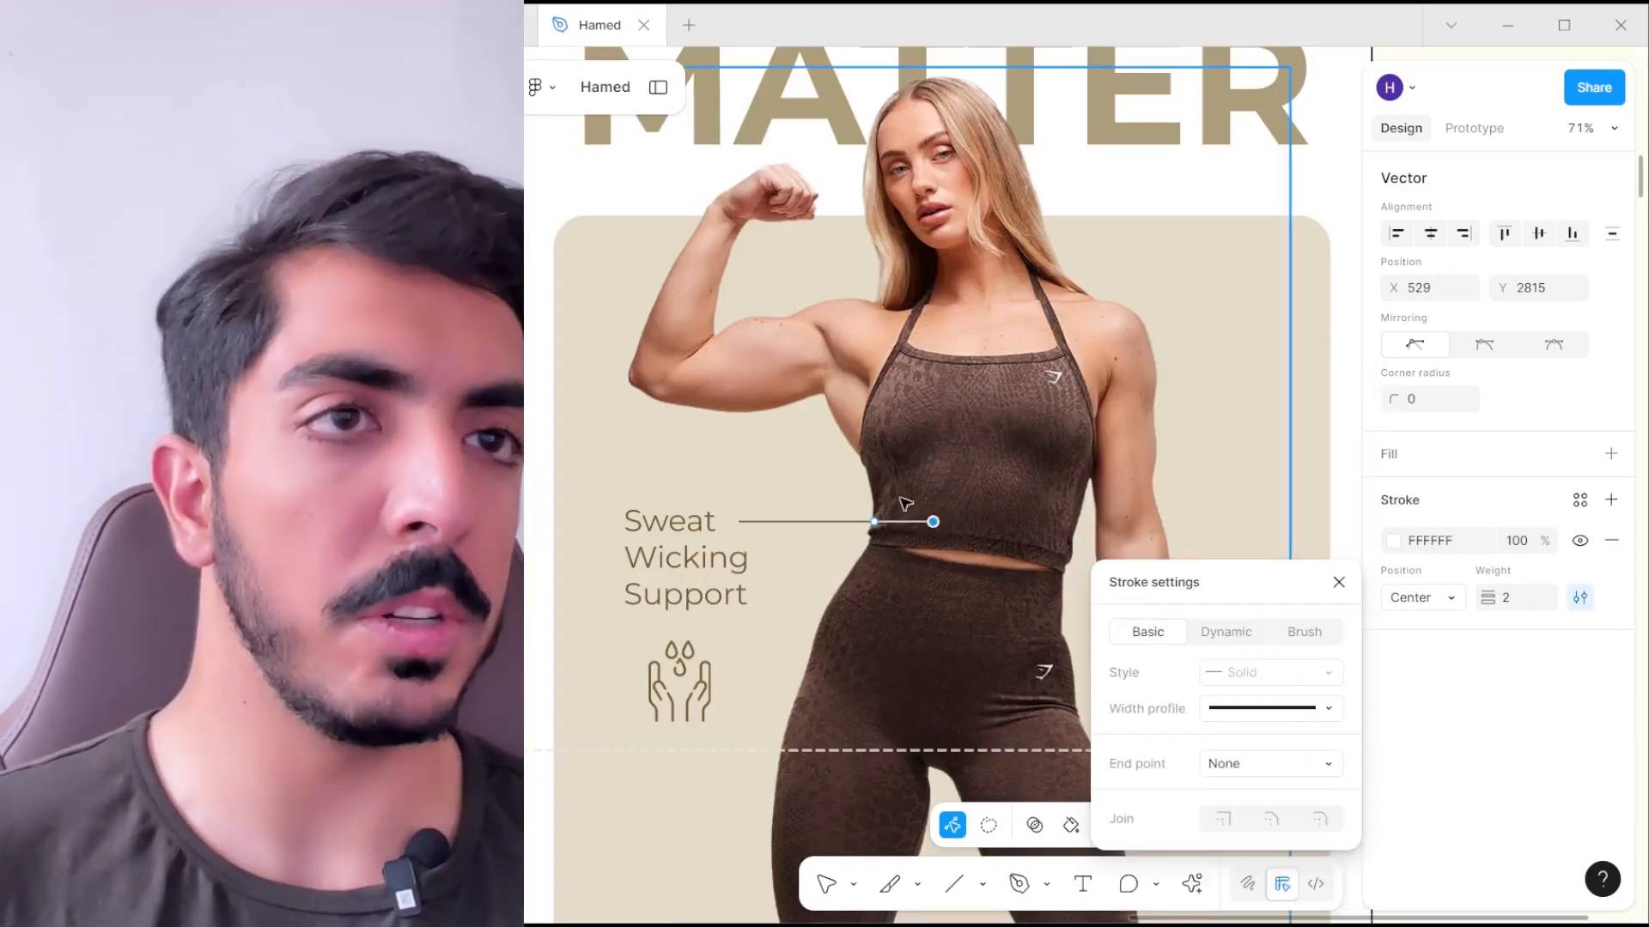
{"action": "scroll", "coordinate": [911, 506], "scroll_direction": "up", "scroll_amount": 6}
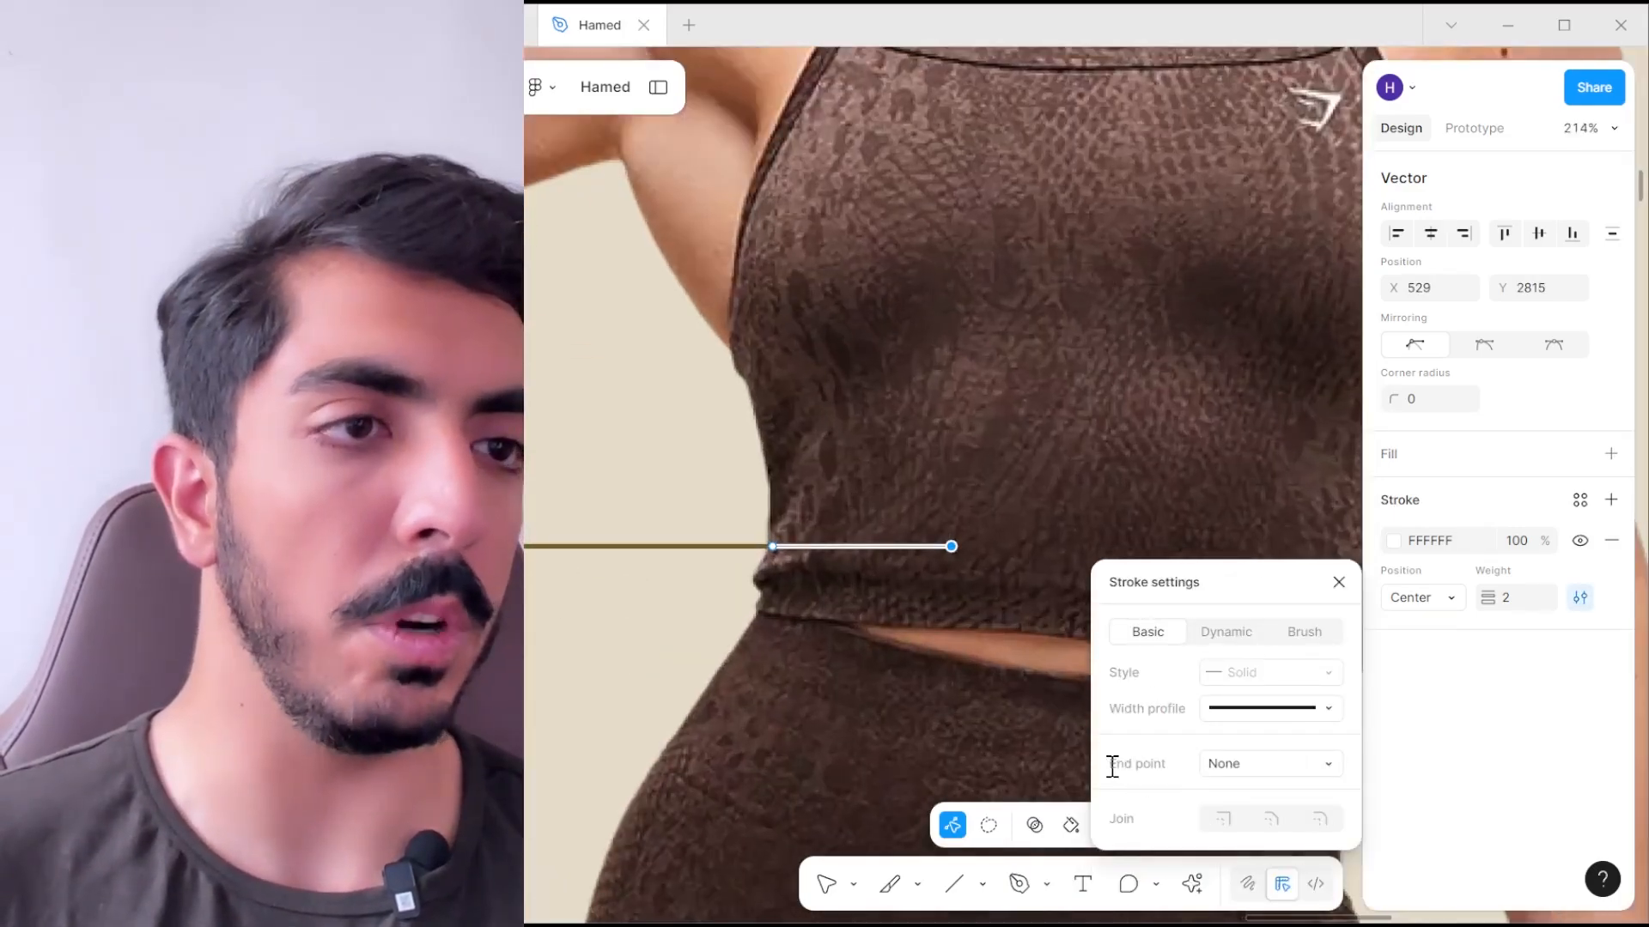
{"action": "left_click", "coordinate": [1282, 765]}
{"action": "left_click", "coordinate": [1278, 793]}
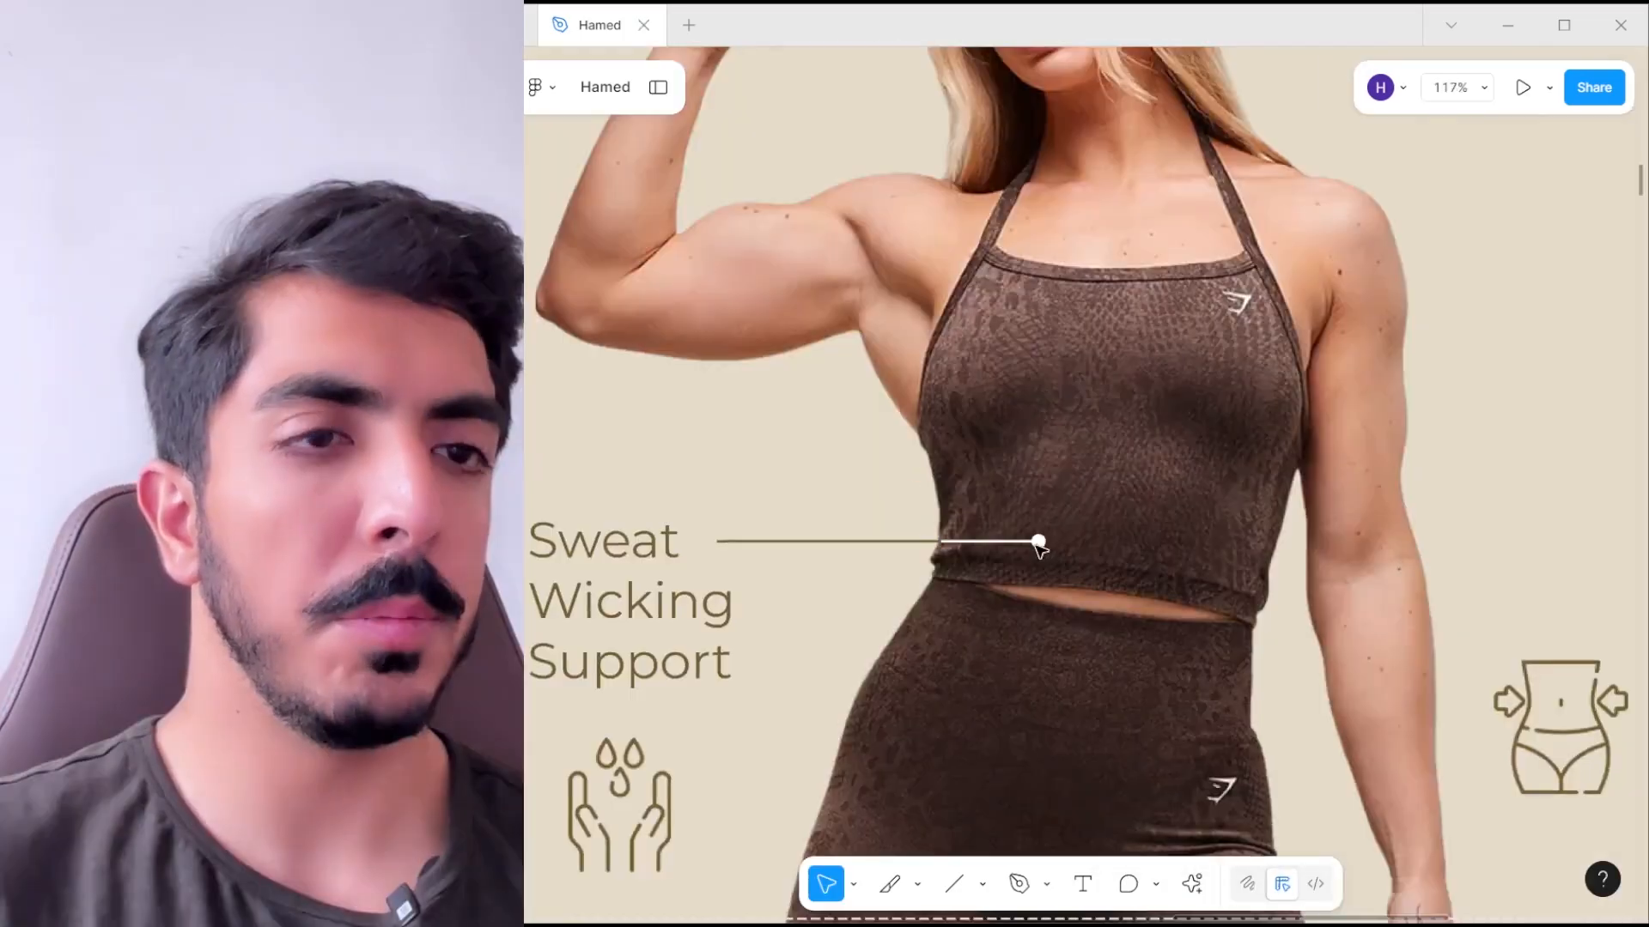
- Draw a white FFFFFF circle 18 × 18 over the dot at the end of the white segment
{"action": "scroll", "coordinate": [1041, 558], "scroll_direction": "up", "scroll_amount": 3}
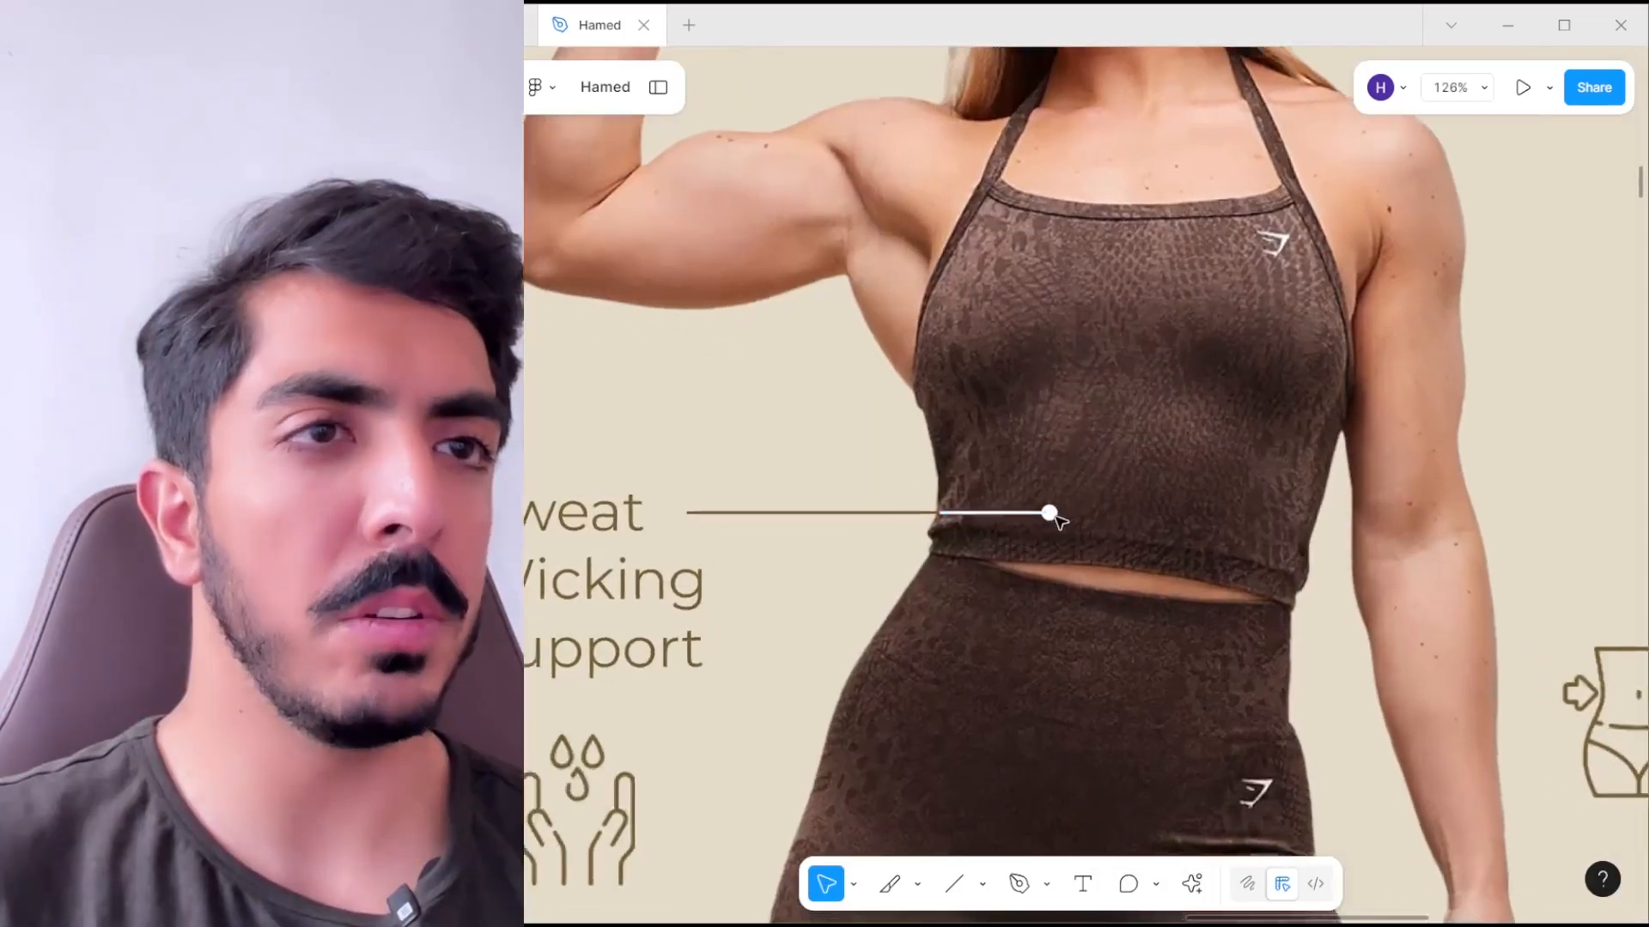
{"action": "left_click", "coordinate": [985, 884]}
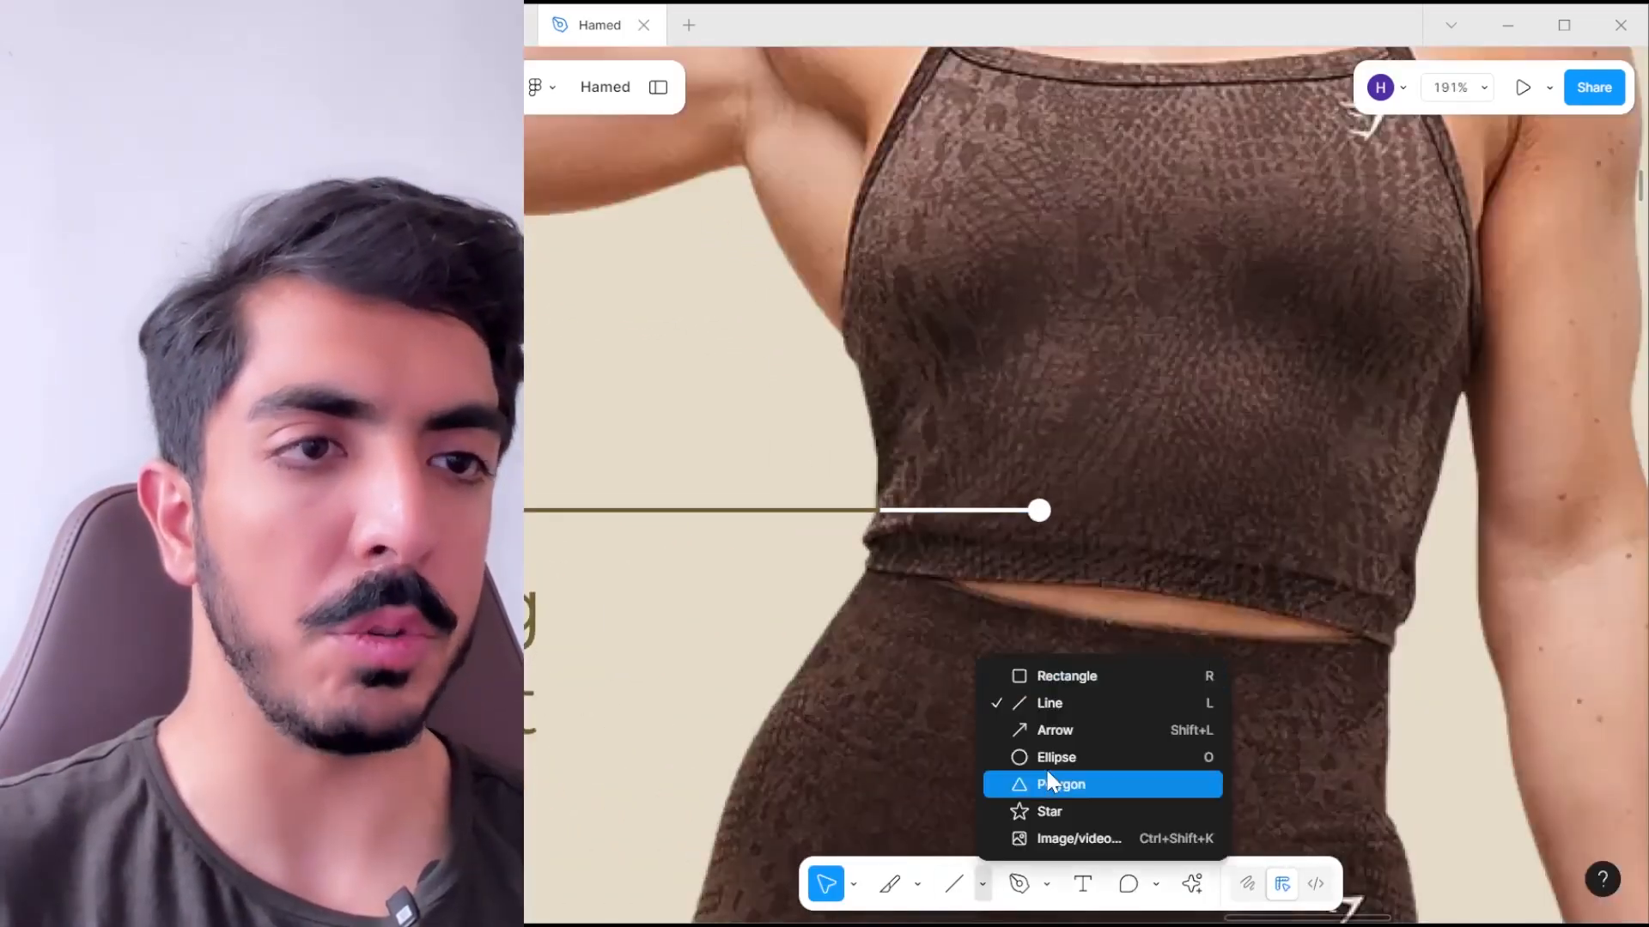
{"action": "left_click", "coordinate": [1022, 754]}
{"action": "scroll", "coordinate": [1043, 543], "scroll_direction": "up", "scroll_amount": 3}
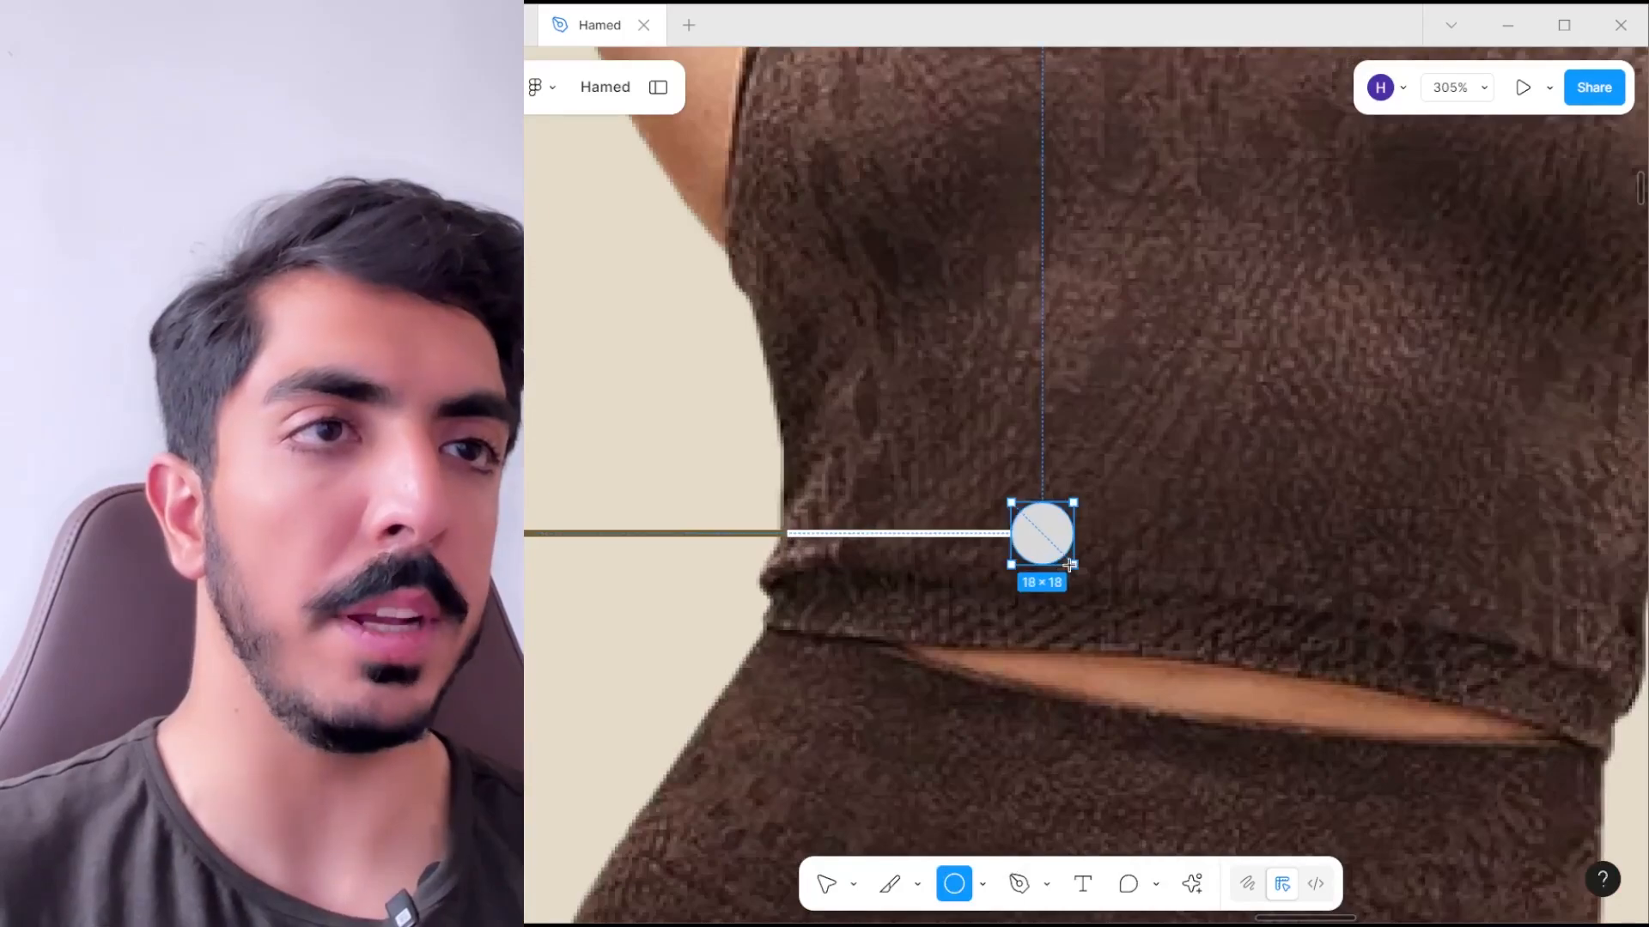
{"action": "left_click_drag", "start_coordinate": [1069, 565], "coordinate": [1075, 570]}
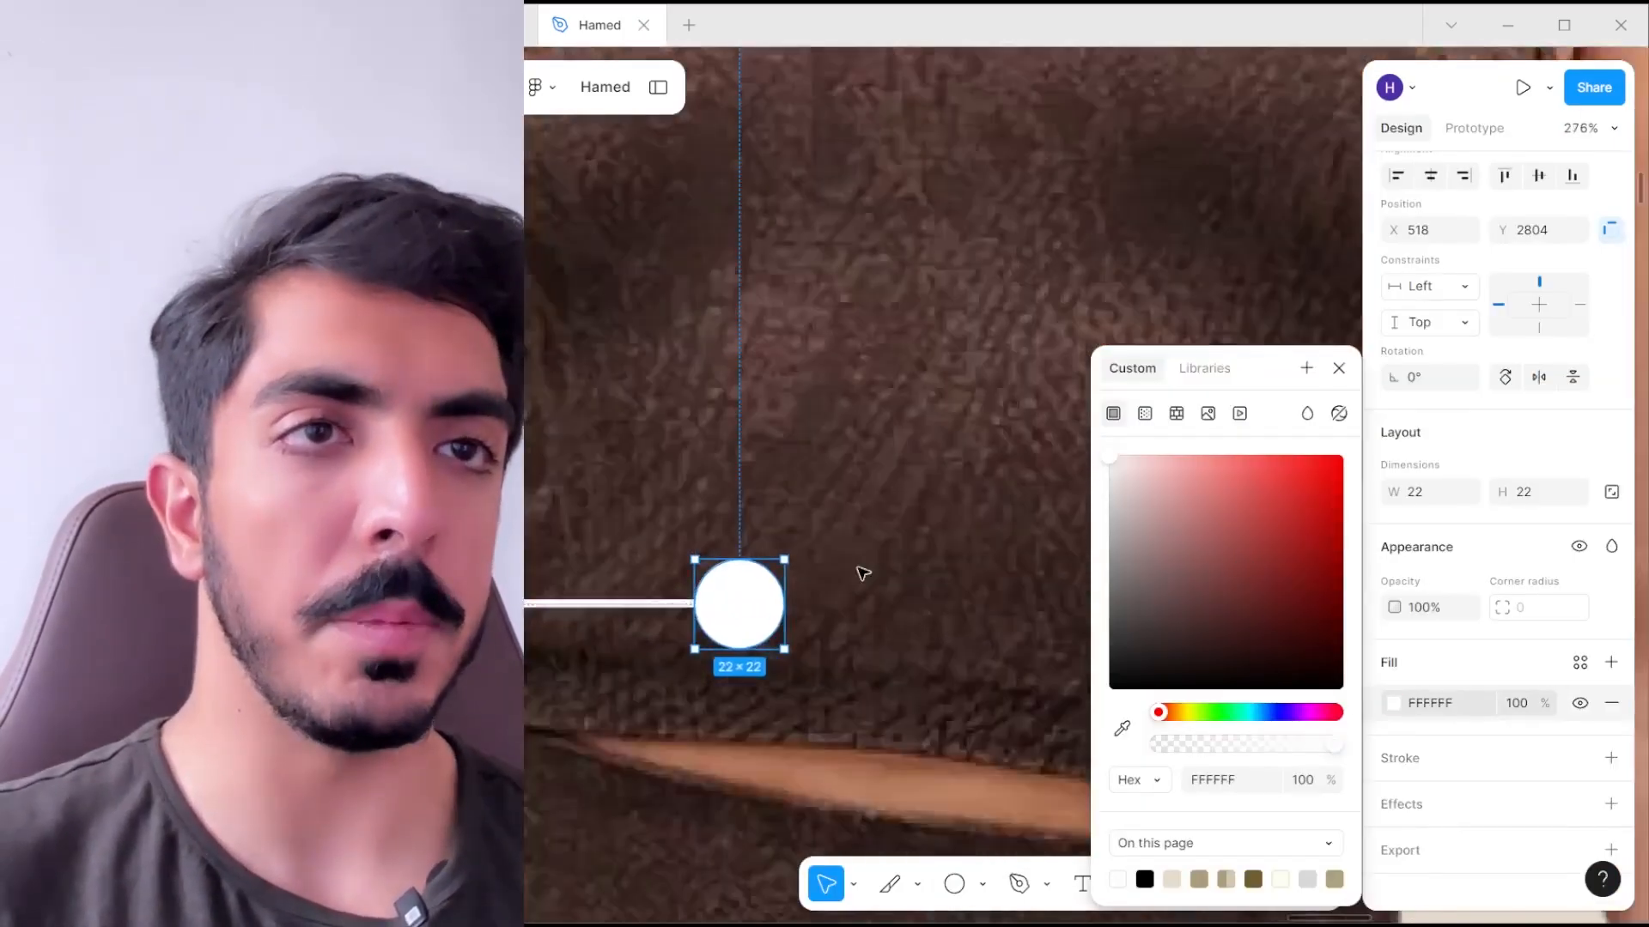
{"action": "left_click_drag", "start_coordinate": [857, 570], "coordinate": [897, 605]}
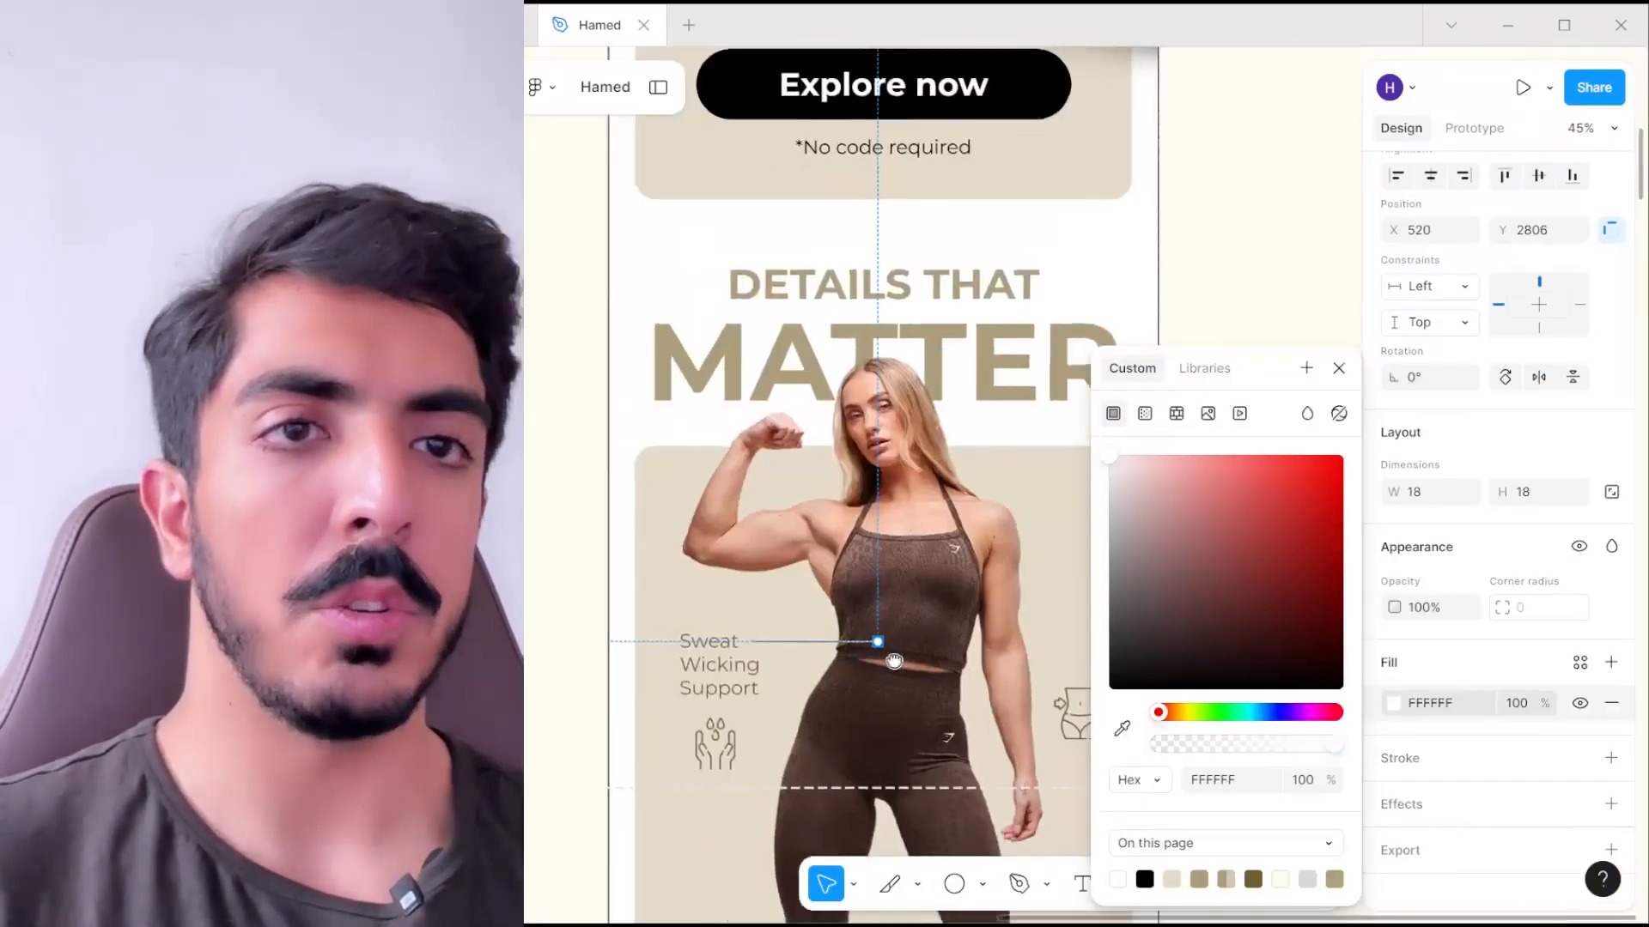
{"action": "left_click_drag", "start_coordinate": [894, 661], "coordinate": [983, 650]}
{"action": "left_click", "coordinate": [633, 523]}
{"action": "left_click_drag", "start_coordinate": [788, 600], "coordinate": [946, 465]}
{"action": "scroll", "coordinate": [1114, 498], "scroll_direction": "up", "scroll_amount": 4}
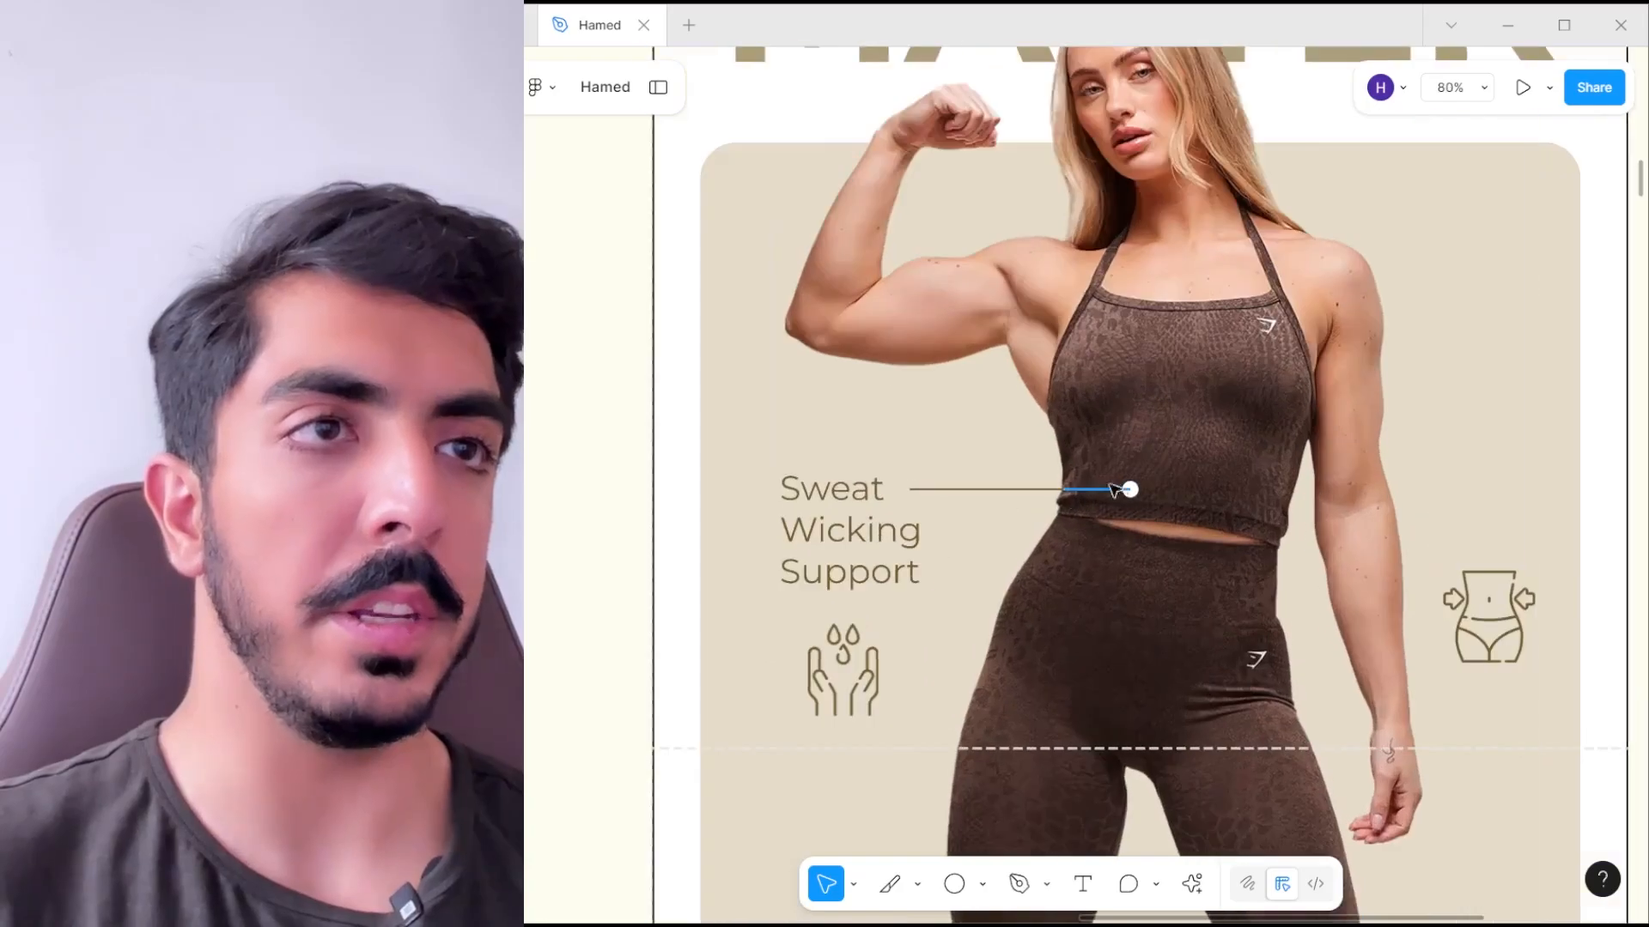
{"action": "left_click_drag", "start_coordinate": [1128, 540], "coordinate": [1166, 447]}
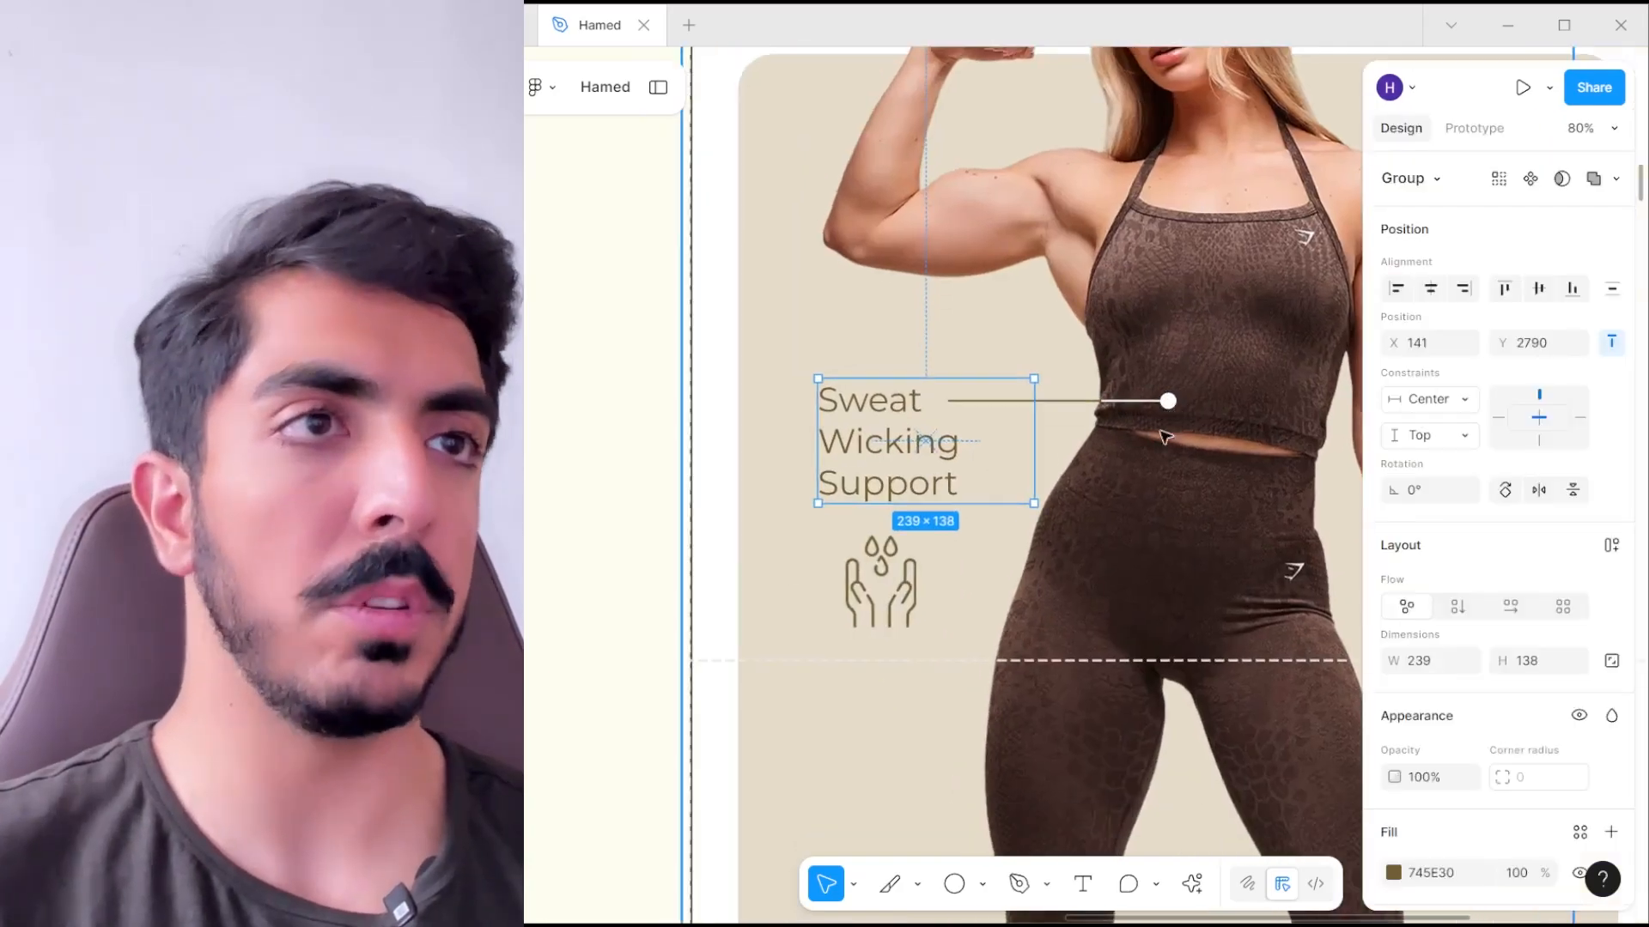
{"action": "scroll", "coordinate": [910, 499], "scroll_direction": "down", "scroll_amount": 3}
{"action": "left_click_drag", "start_coordinate": [948, 517], "coordinate": [903, 519]}
{"action": "left_click", "coordinate": [544, 471]}
{"action": "scroll", "coordinate": [912, 351], "scroll_direction": "up", "scroll_amount": 5}
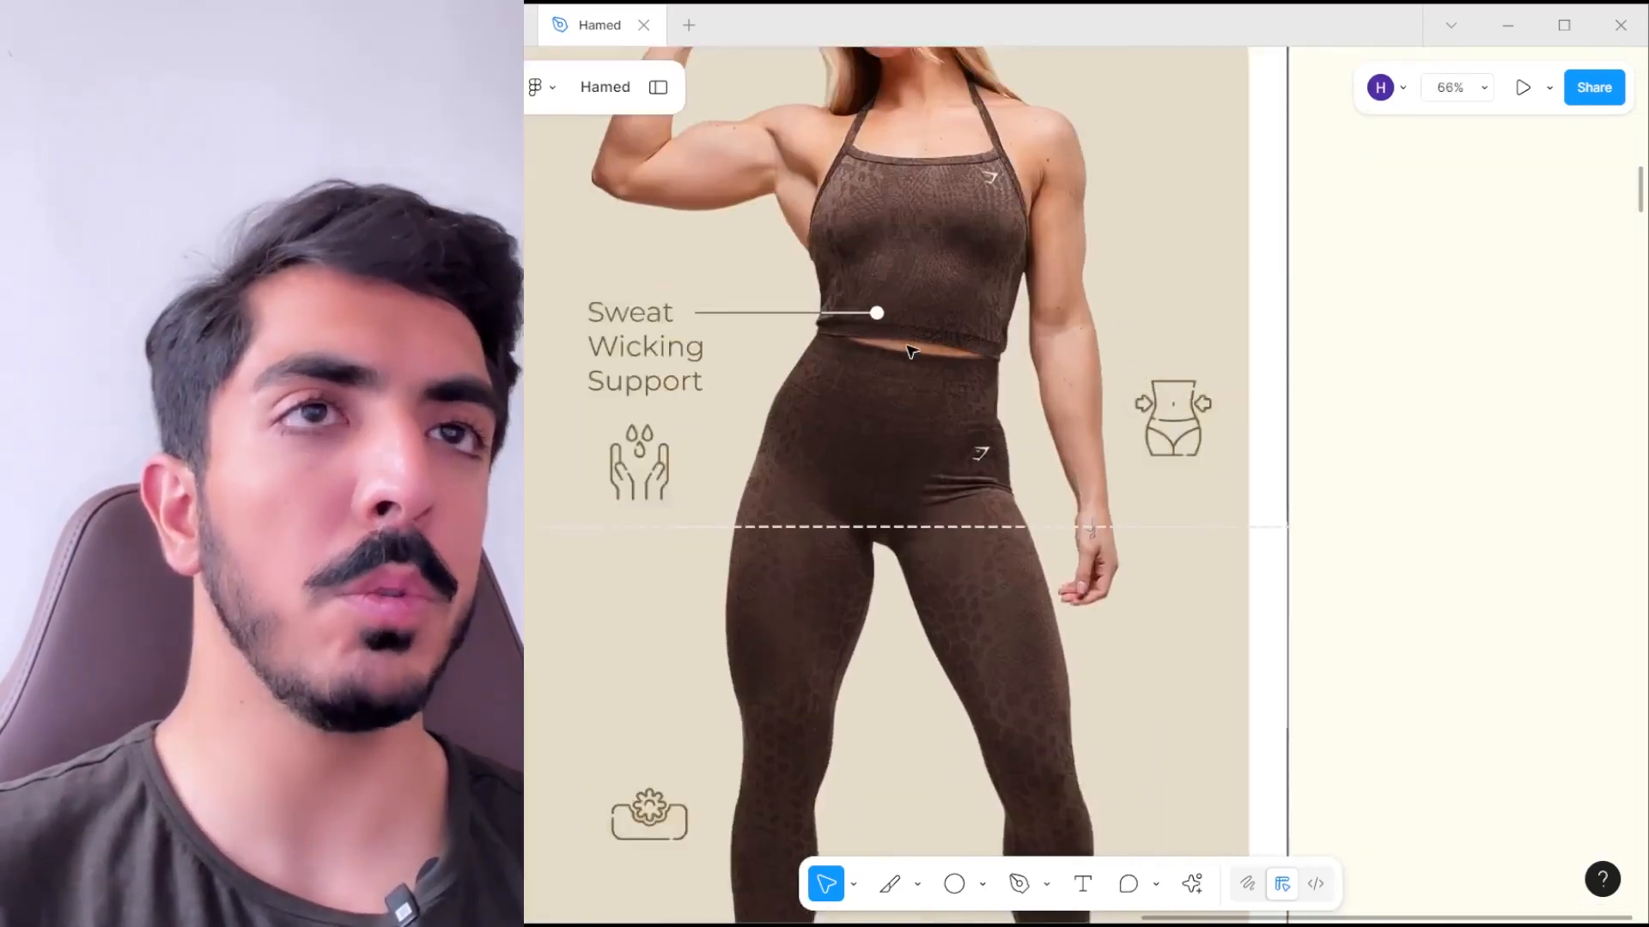
- Duplicate the white and brown connector segments, flip the copy horizontally, and run it from the leggings' waist to the waist icon
{"action": "left_click", "coordinate": [907, 344]}
{"action": "left_click", "coordinate": [871, 342]}
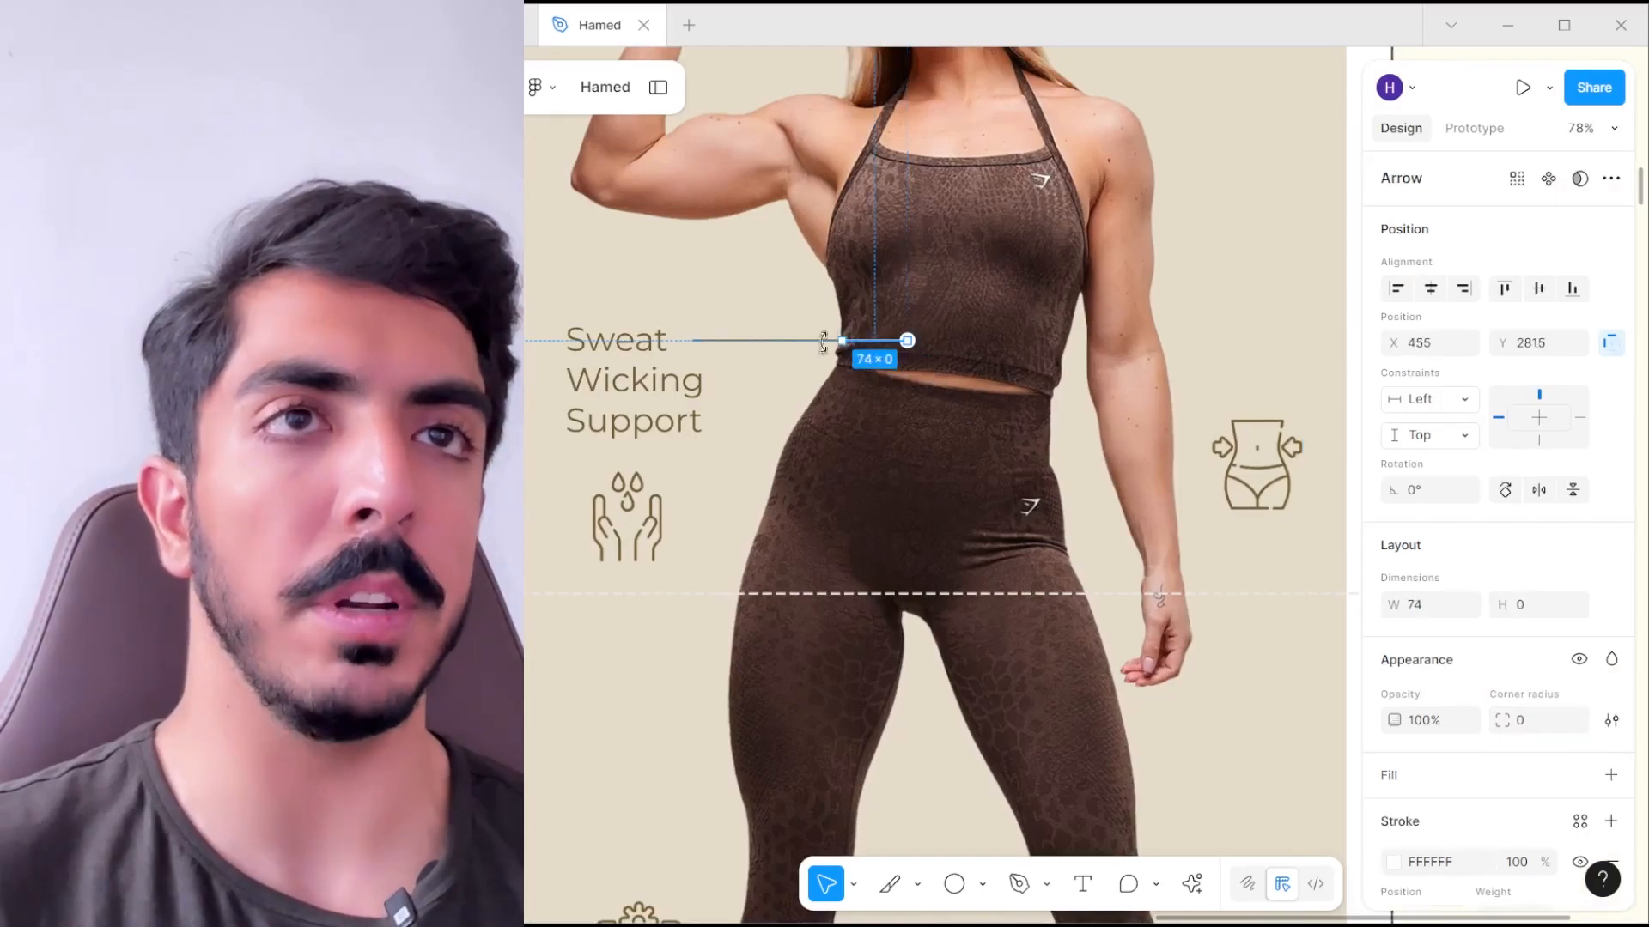
{"action": "left_click", "coordinate": [820, 341], "text": "shift"}
{"action": "scroll", "coordinate": [862, 344], "scroll_direction": "up", "scroll_amount": 3}
{"action": "left_click_drag", "start_coordinate": [865, 341], "coordinate": [810, 607]}
{"action": "key", "text": "shift+h"}
{"action": "left_click_drag", "start_coordinate": [939, 607], "coordinate": [1219, 550]}
{"action": "scroll", "coordinate": [1277, 570], "scroll_direction": "right", "scroll_amount": 4}
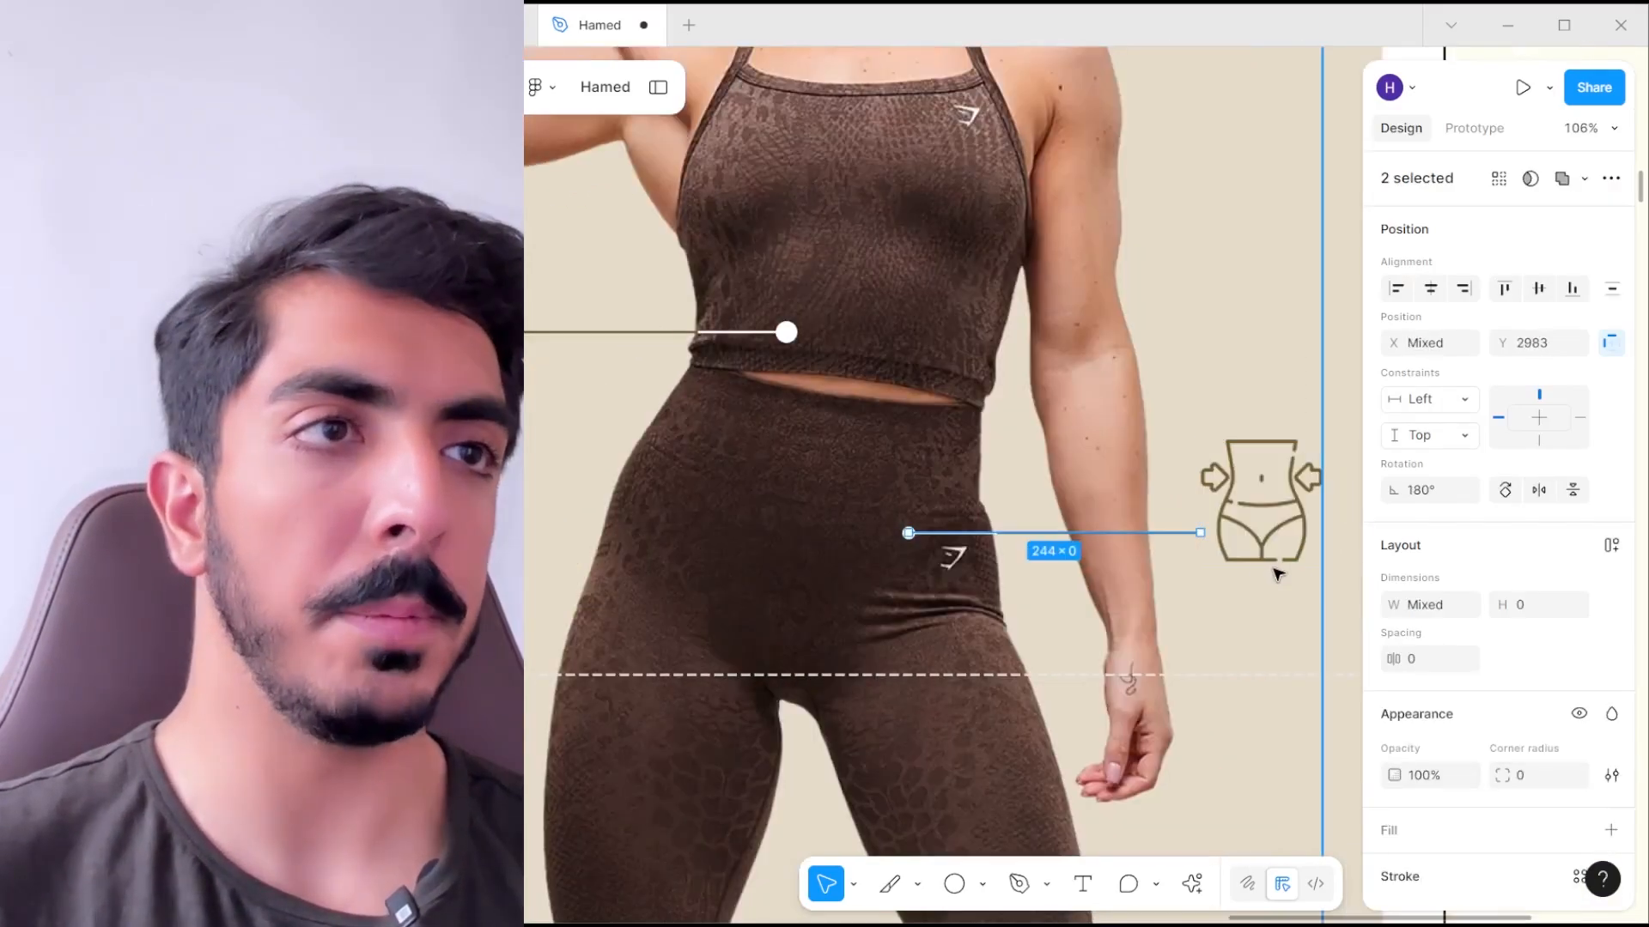
- Copy "Hug Fit" from the Google Docs brief, duplicate the "Sweat Wicking Support" label below the waist icon in Figma, and replace its text
{"action": "left_click", "coordinate": [1247, 554]}
{"action": "scroll", "coordinate": [966, 537], "scroll_direction": "up", "scroll_amount": 3}
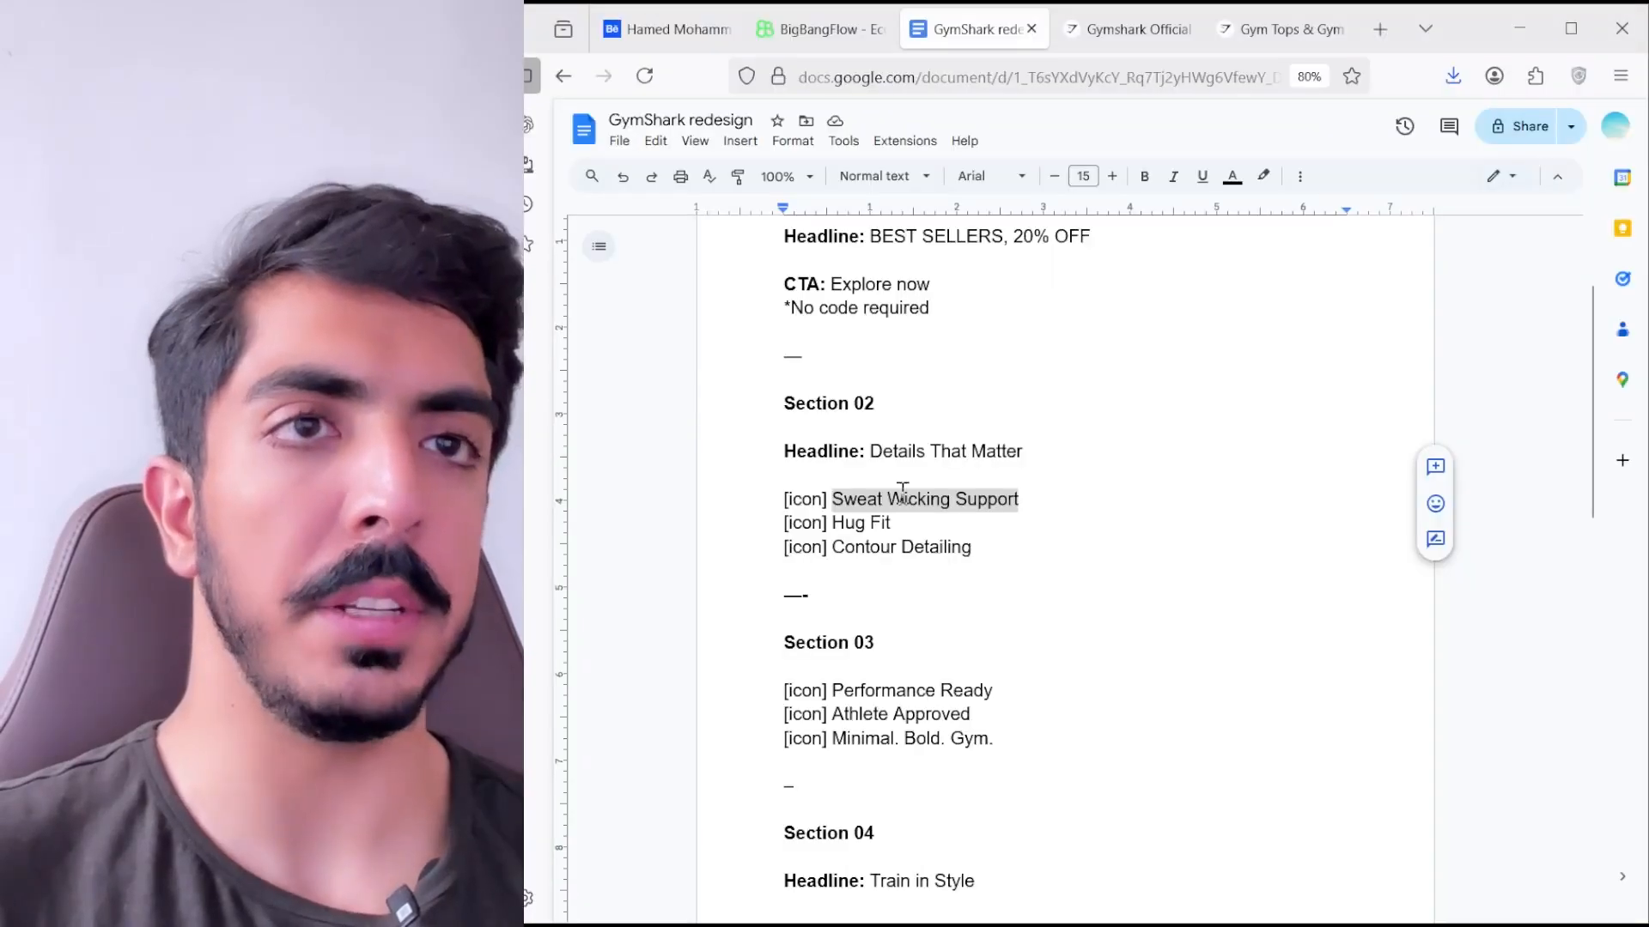
{"action": "left_click_drag", "start_coordinate": [890, 525], "coordinate": [846, 530]}
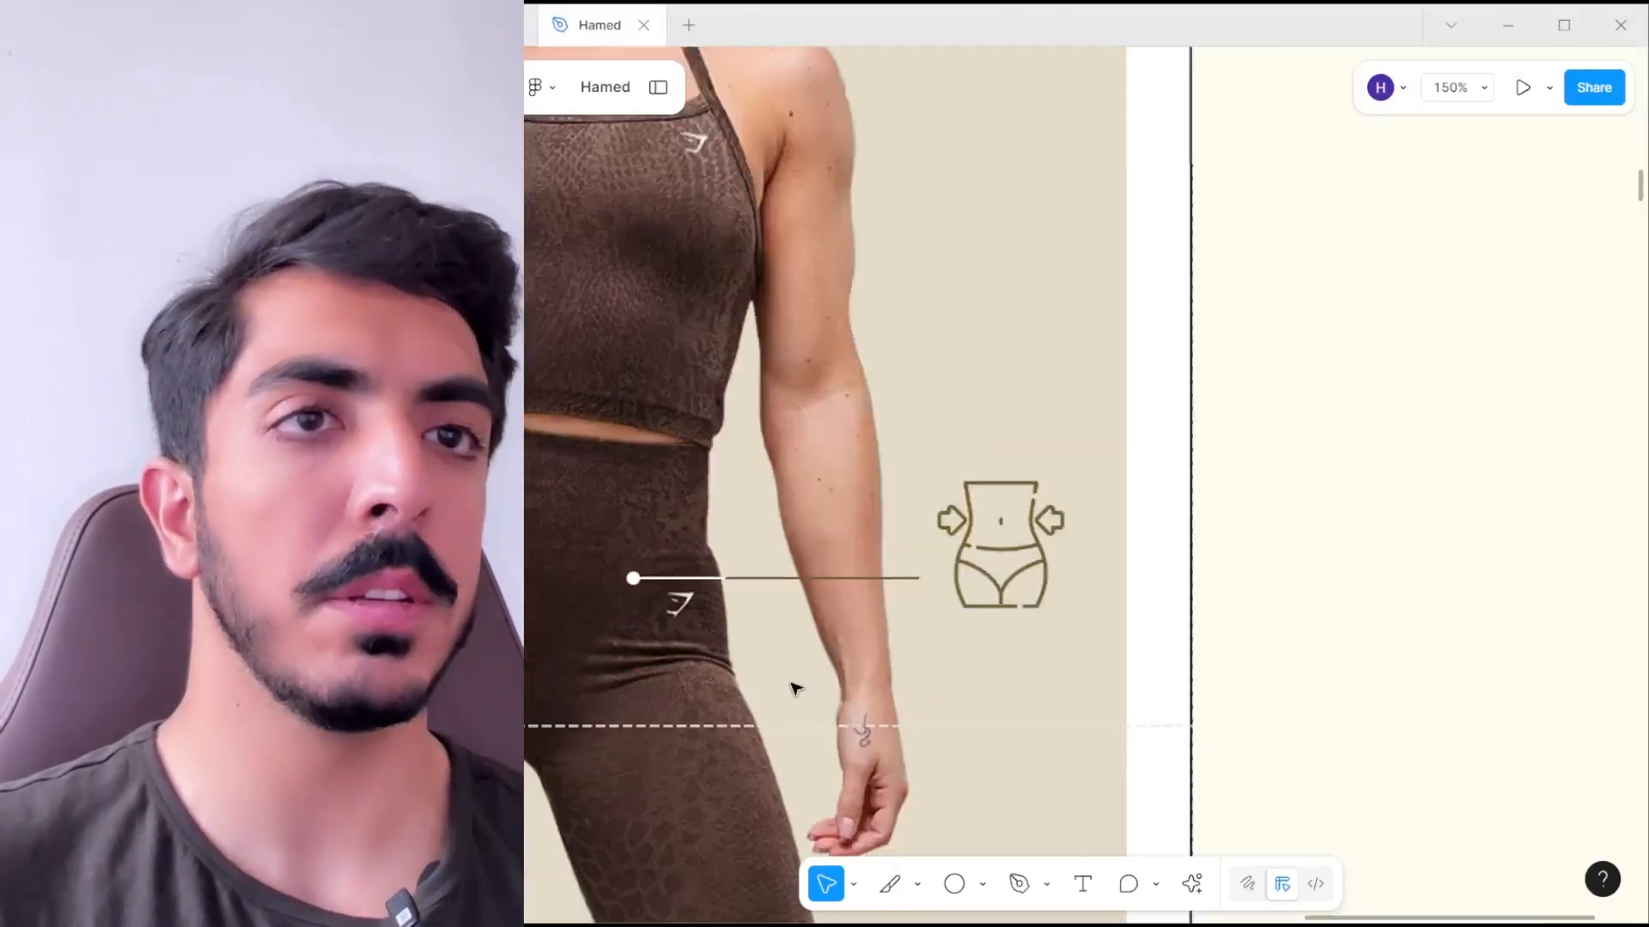
{"action": "left_click_drag", "start_coordinate": [715, 580], "coordinate": [1189, 725]}
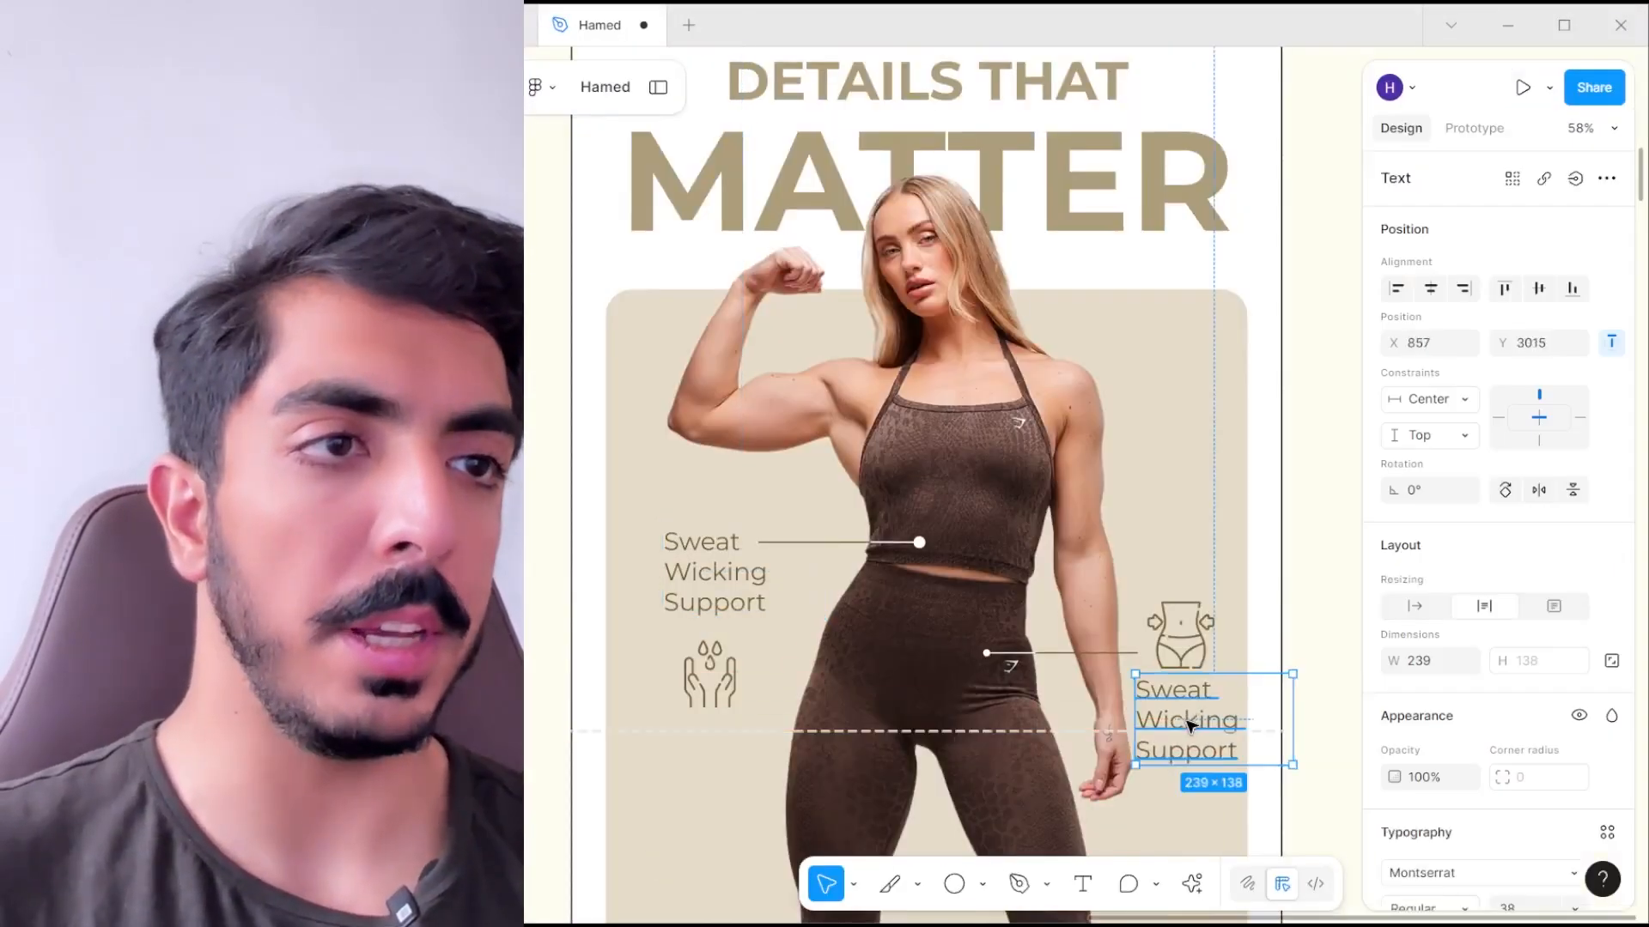
{"action": "double_click", "coordinate": [1189, 725]}
{"action": "type", "text": "Hug Fit"}
{"action": "scroll", "coordinate": [1237, 739], "scroll_direction": "up", "scroll_amount": 4}
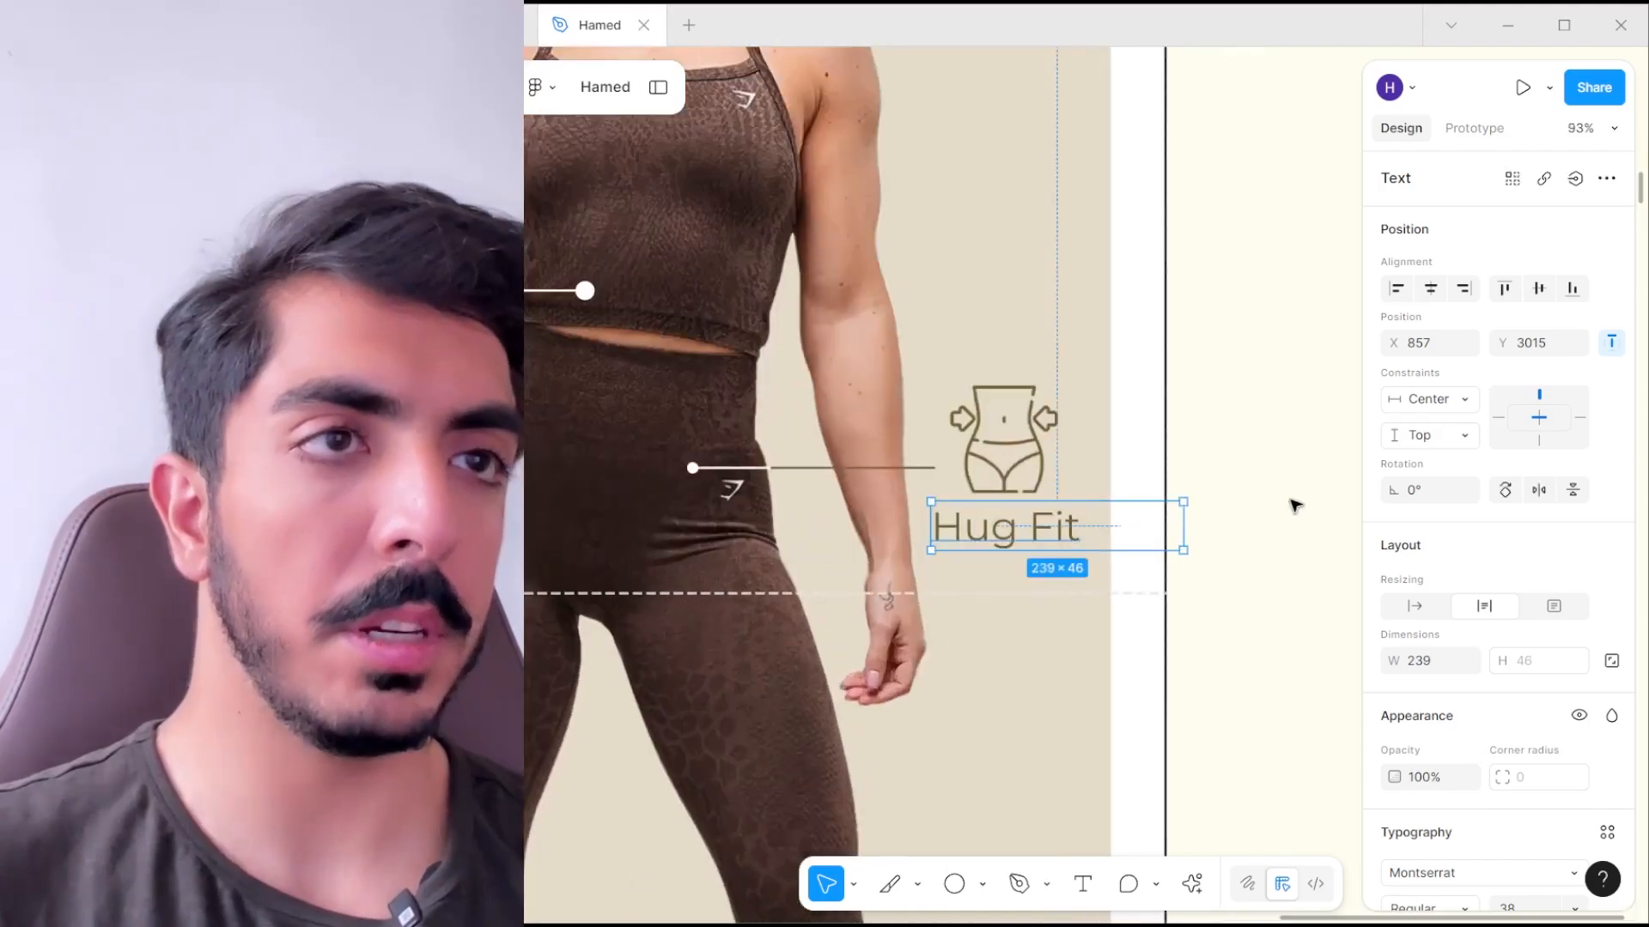
- Narrow the "Hug Fit" text box to wrap onto two lines beside the connector's end, and raise the waist icon above it
{"action": "left_click_drag", "start_coordinate": [1183, 526], "coordinate": [1073, 525]}
{"action": "left_click_drag", "start_coordinate": [983, 541], "coordinate": [1012, 479]}
{"action": "left_click_drag", "start_coordinate": [1030, 415], "coordinate": [1029, 346]}
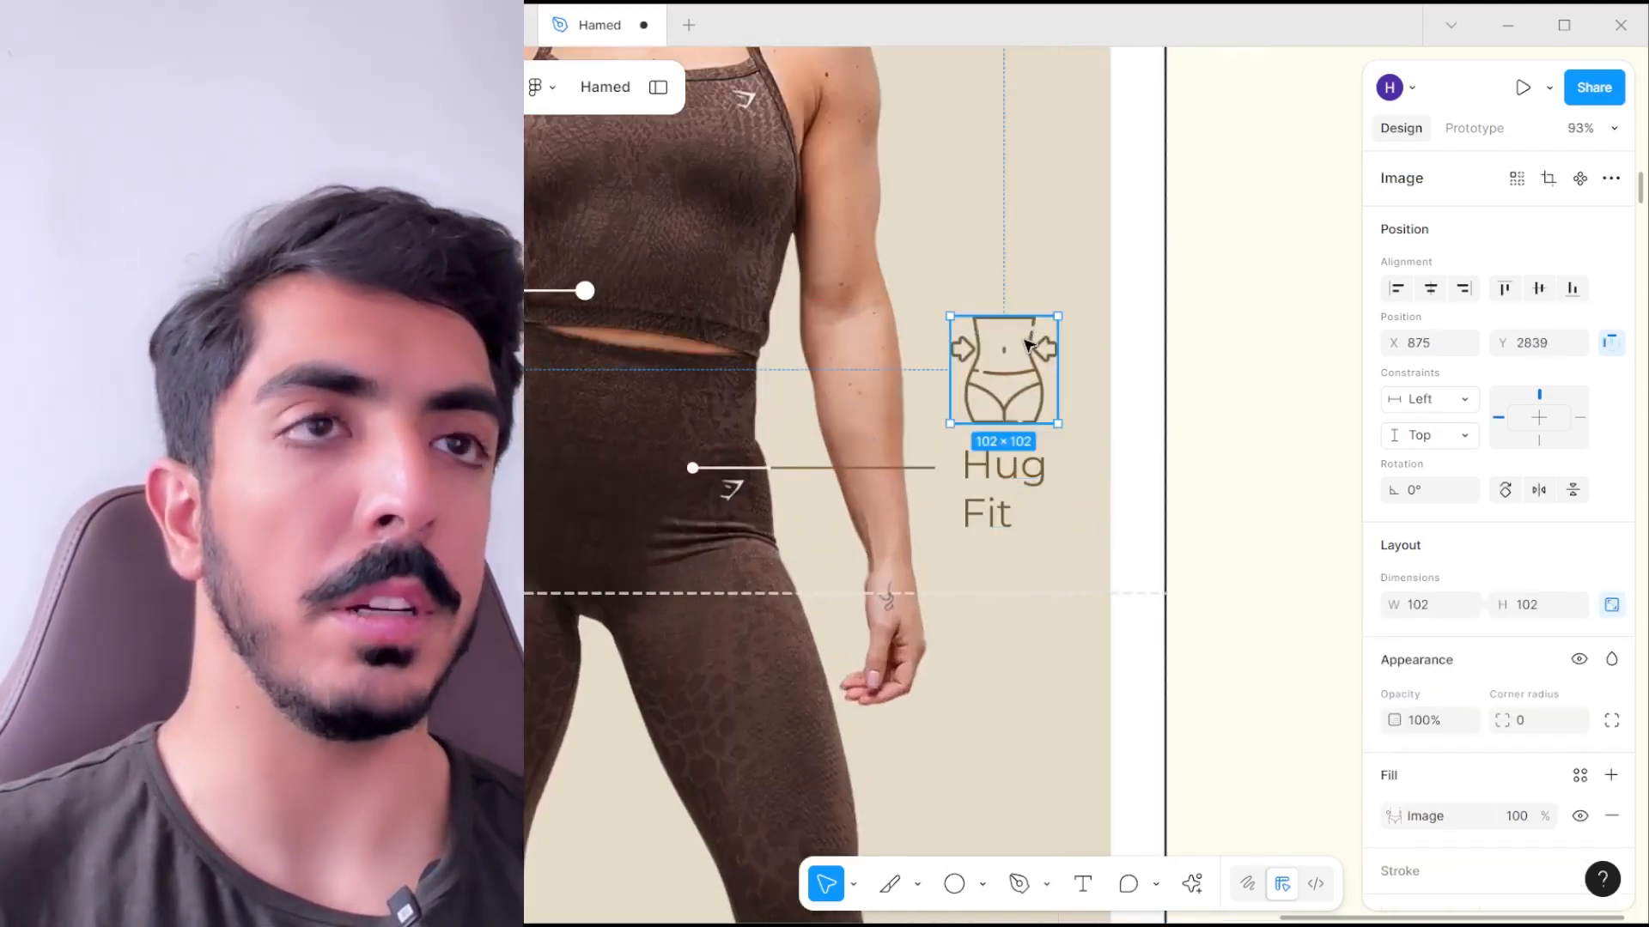
- Duplicate the "Sweat Wicking Support" connector onto the model's leg above the flower icon and shorten its brown segment
{"action": "scroll", "coordinate": [1029, 345], "scroll_direction": "down", "scroll_amount": 4}
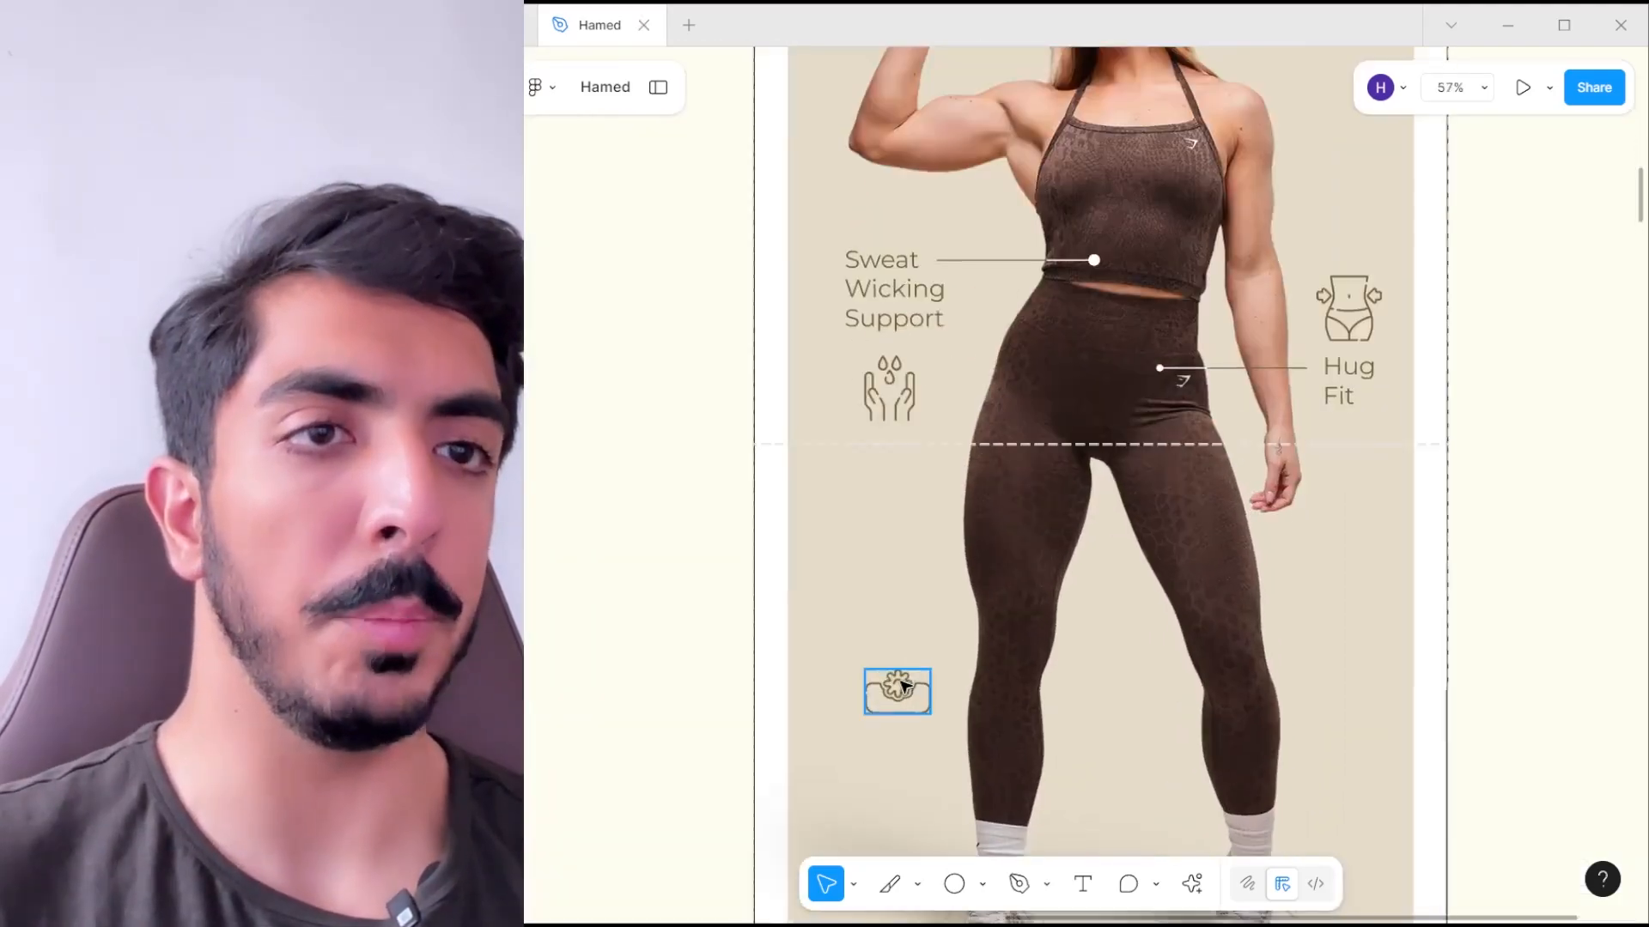
{"action": "left_click_drag", "start_coordinate": [1115, 250], "coordinate": [975, 570]}
{"action": "left_click", "coordinate": [1041, 349]}
{"action": "left_click", "coordinate": [1012, 350], "text": "shift"}
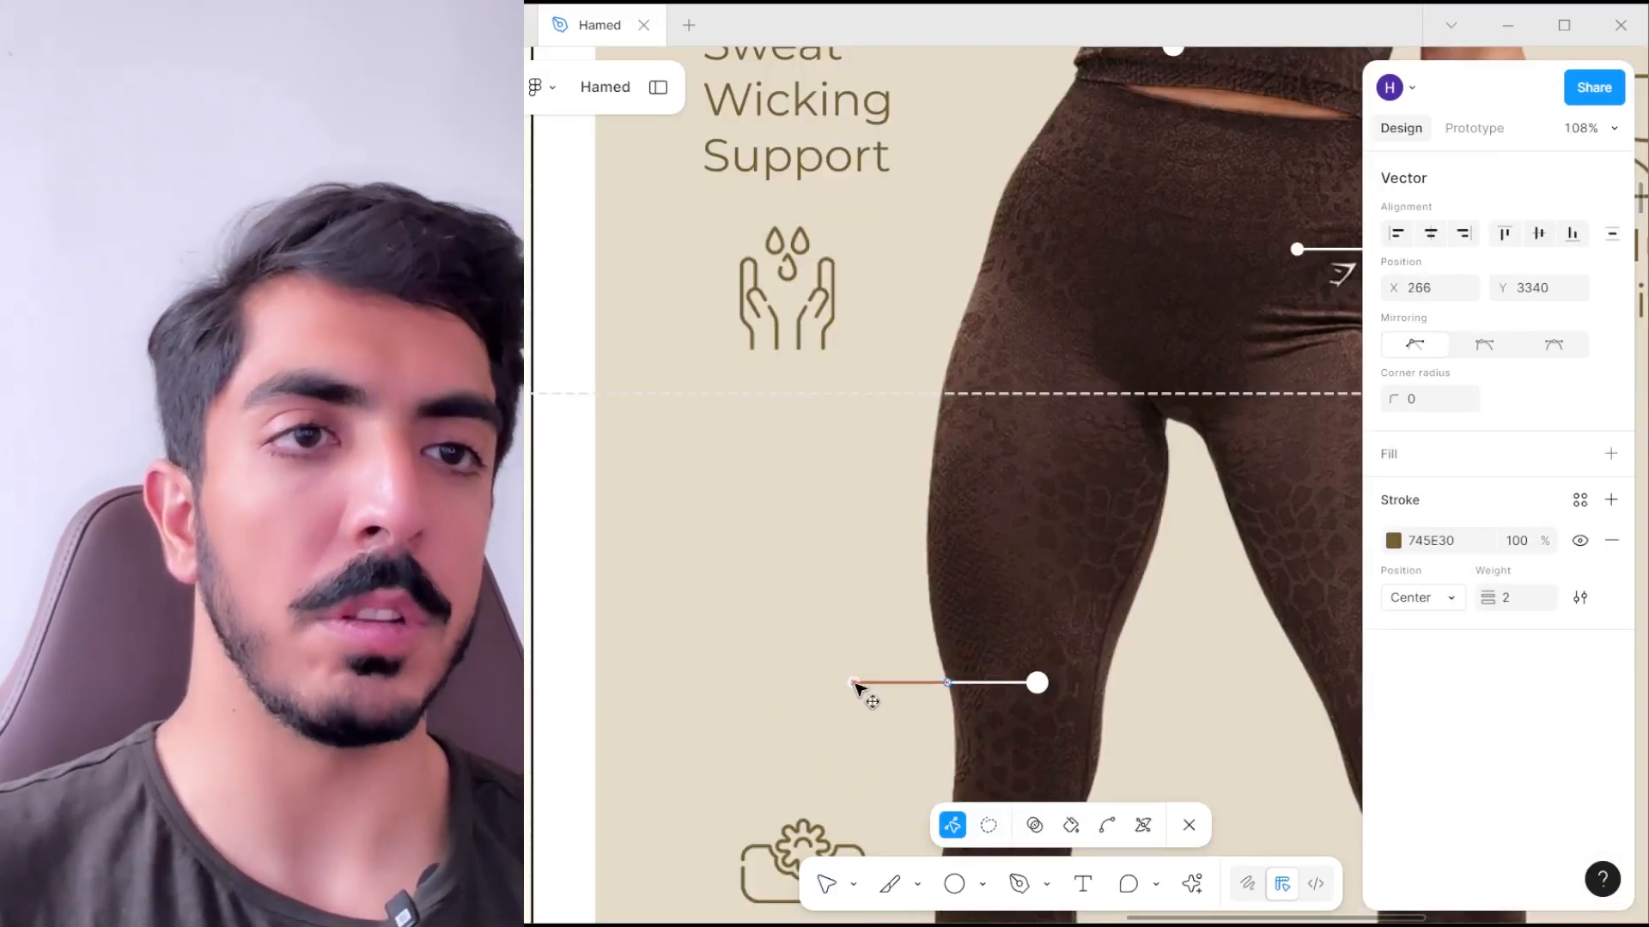
{"action": "left_click_drag", "start_coordinate": [856, 684], "coordinate": [852, 684]}
{"action": "left_click_drag", "start_coordinate": [841, 696], "coordinate": [992, 591]}
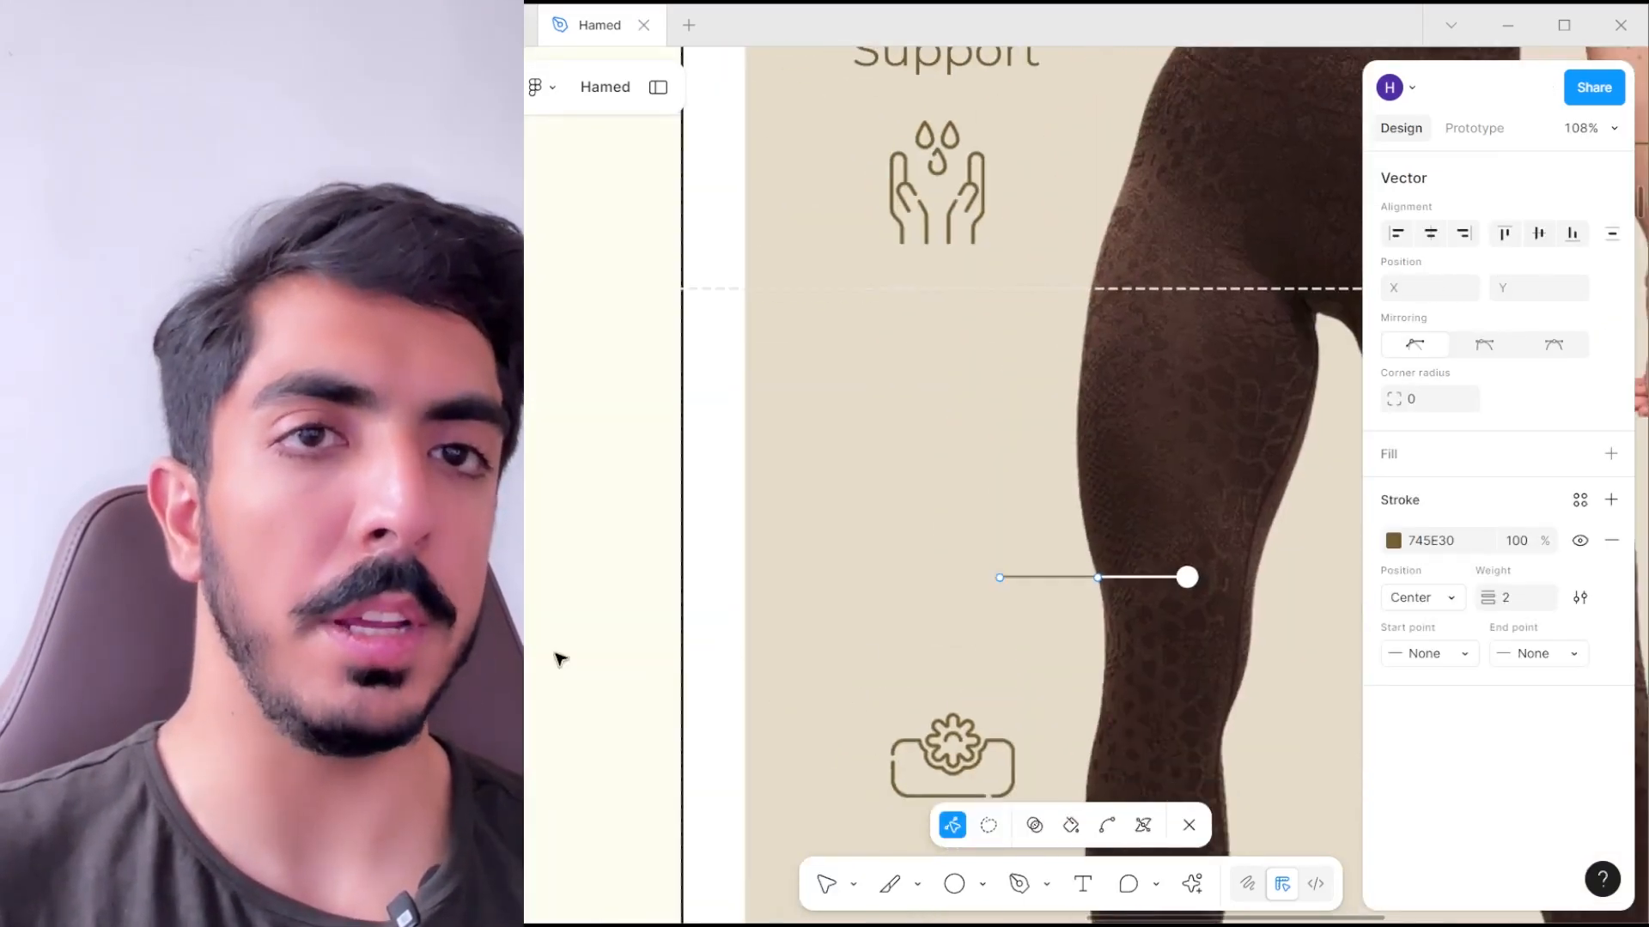
- Duplicate the "Sweat Wicking Support" label above the flower icon and replace its text with "Contour Detailing" copied from the Google Docs brief
{"action": "scroll", "coordinate": [758, 489], "scroll_direction": "down", "scroll_amount": 5}
{"action": "left_click", "coordinate": [831, 295]}
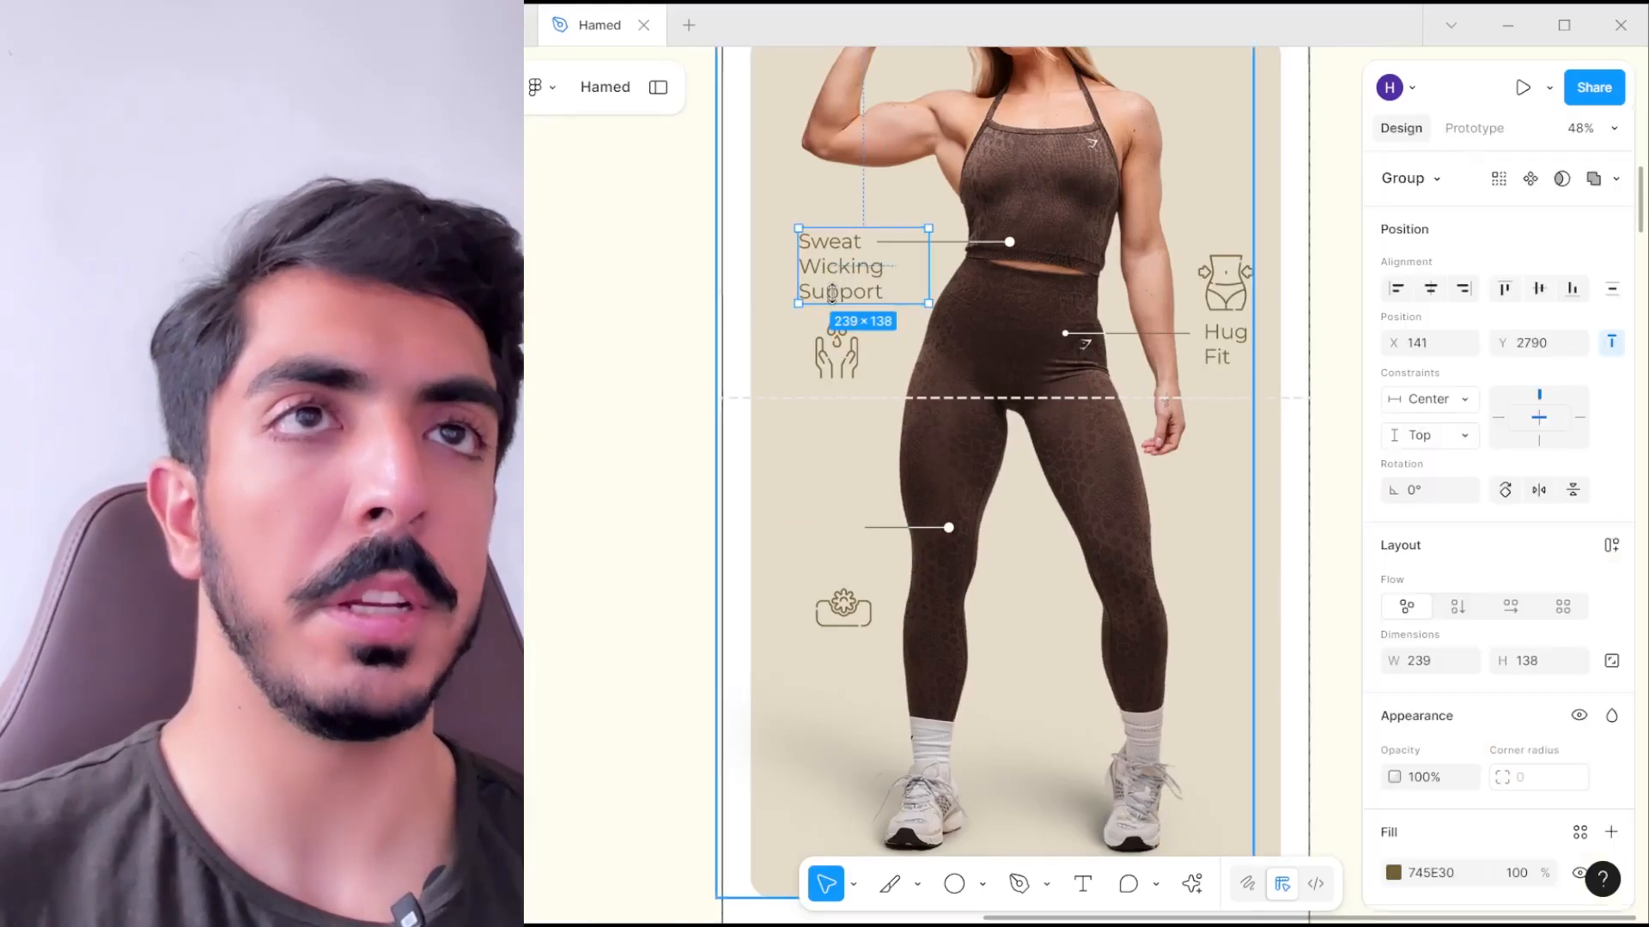
{"action": "left_click_drag", "start_coordinate": [832, 294], "coordinate": [833, 549]}
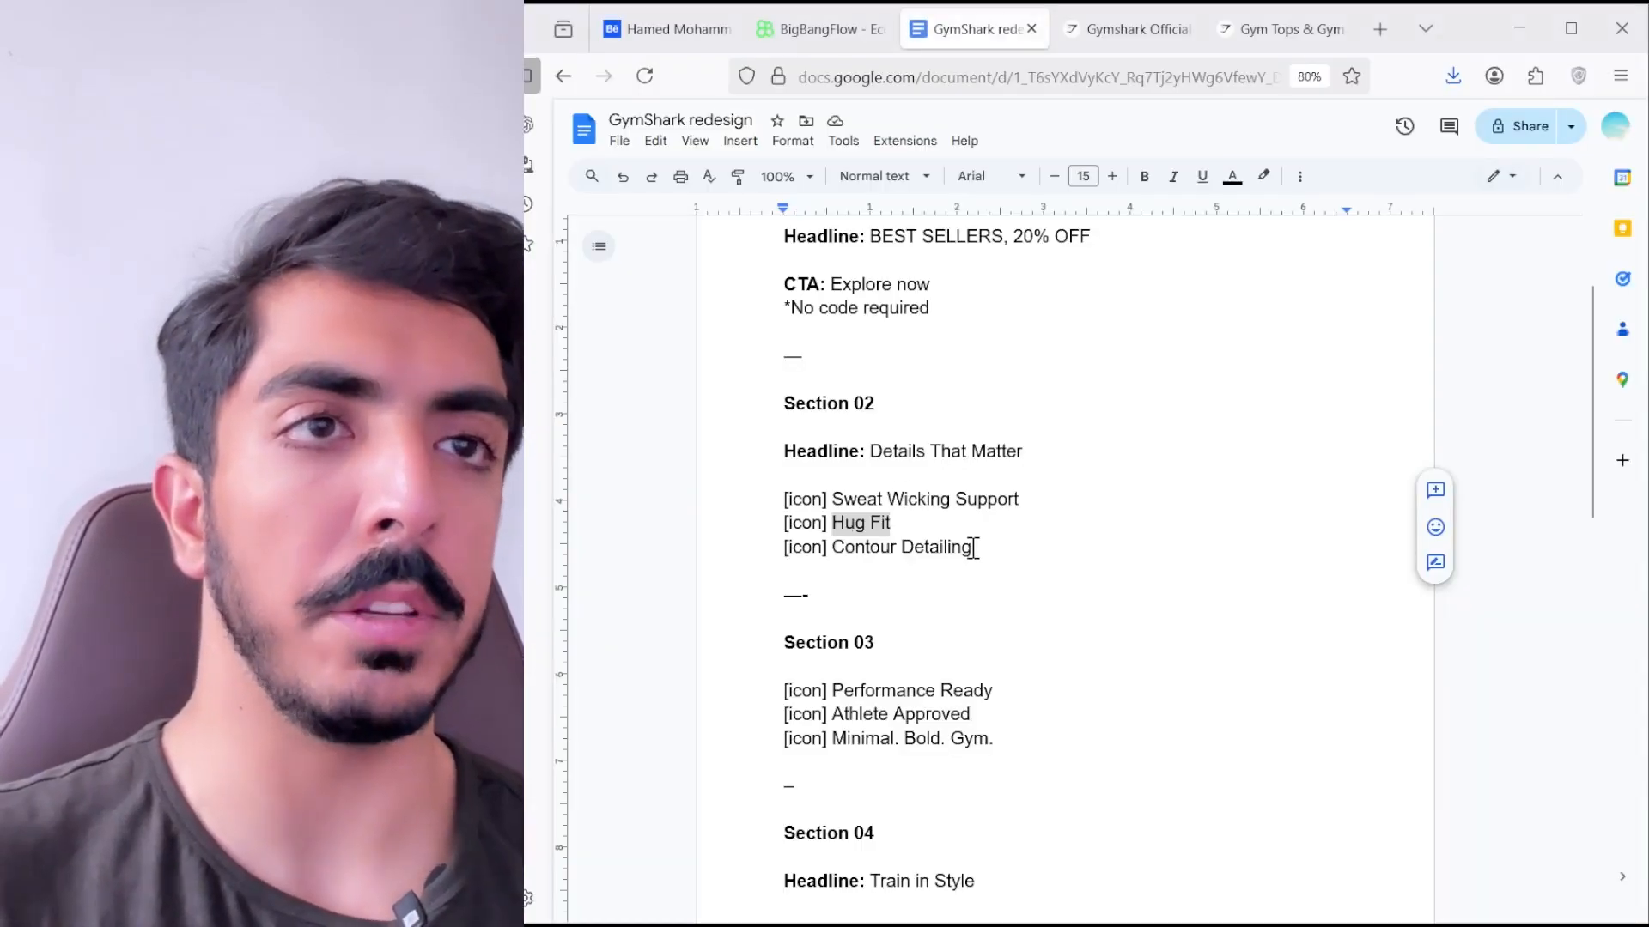
{"action": "left_click_drag", "start_coordinate": [973, 547], "coordinate": [832, 547]}
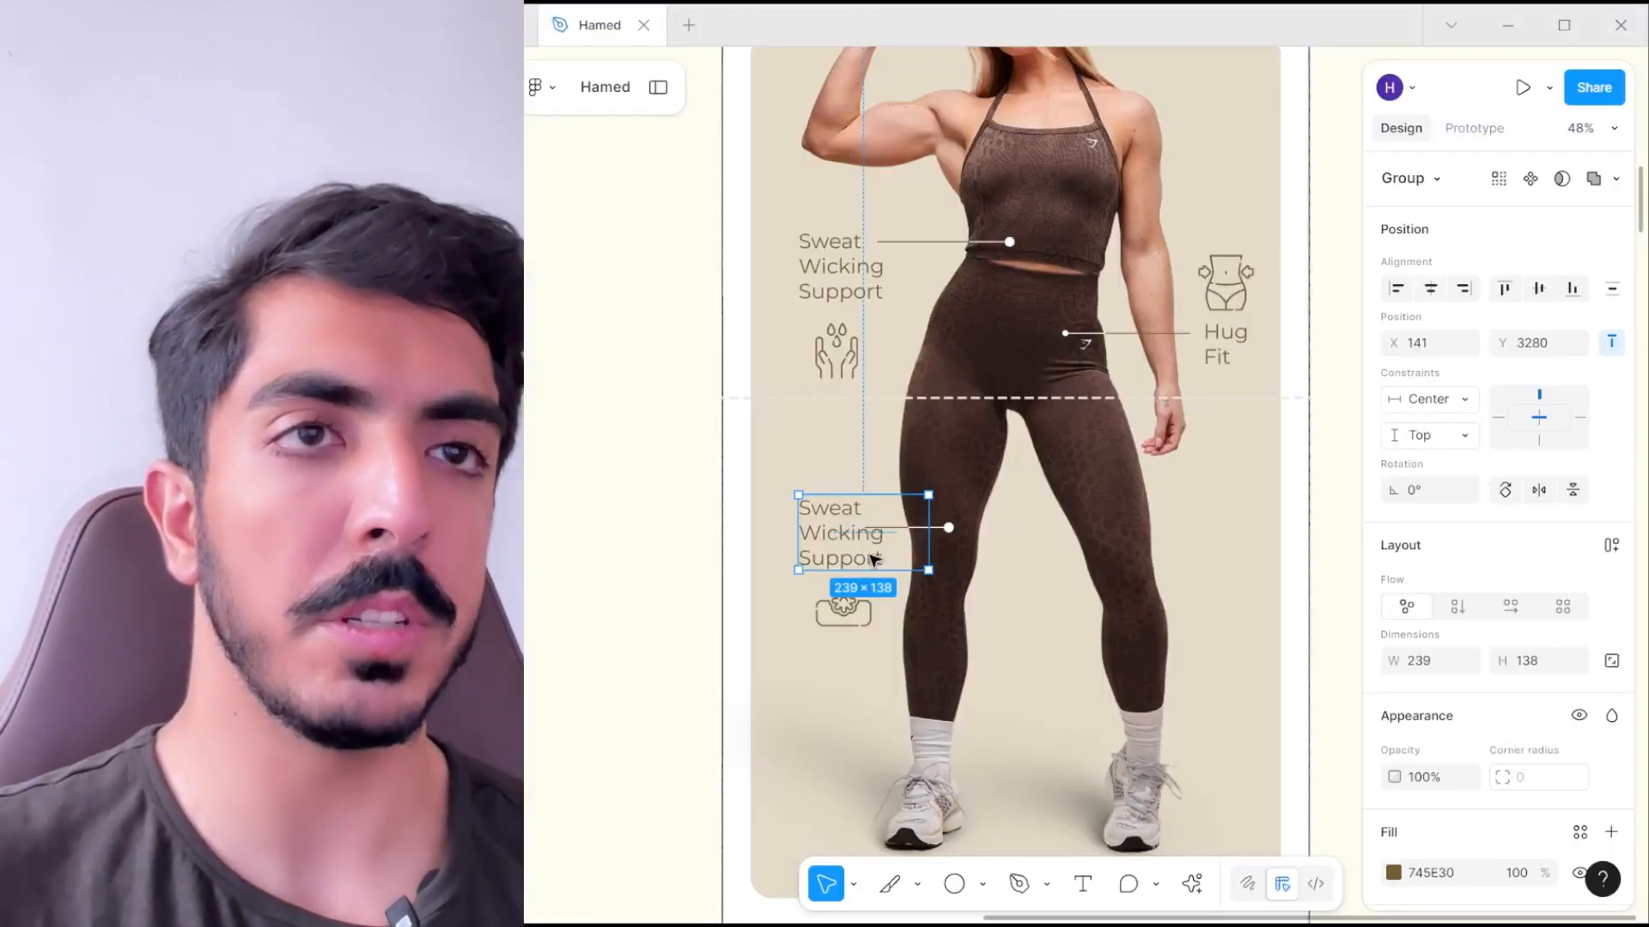
{"action": "scroll", "coordinate": [854, 523], "scroll_direction": "up", "scroll_amount": 5}
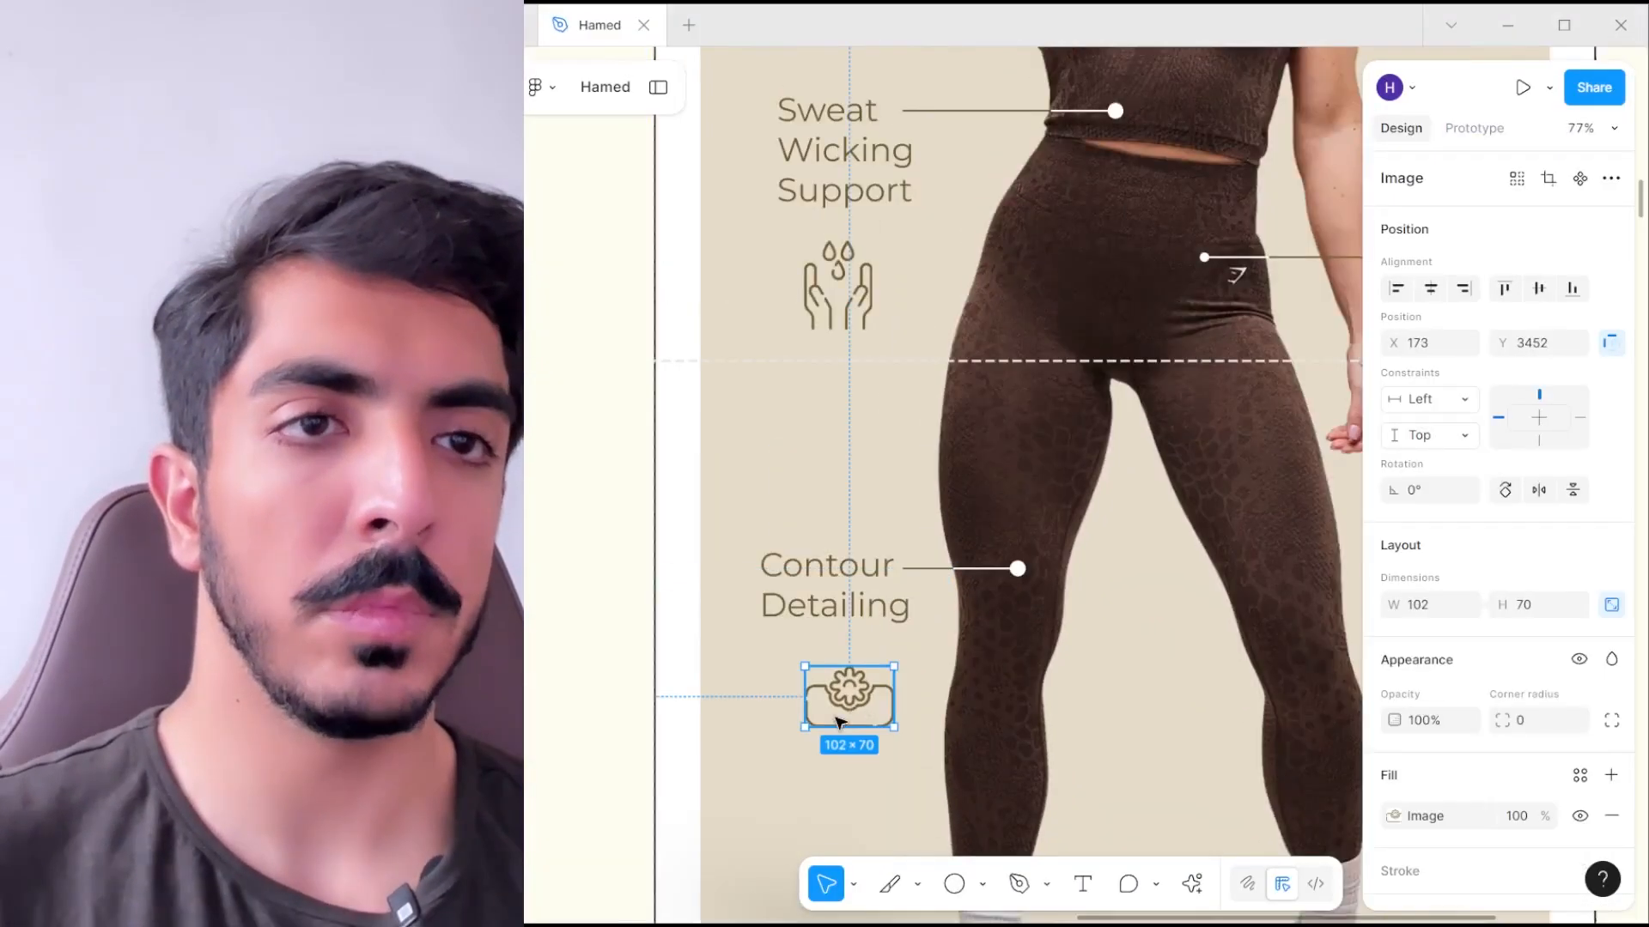
- Move the flower icon up so it sits centered just below the "Contour Detailing" label
{"action": "left_click_drag", "start_coordinate": [843, 688], "coordinate": [845, 673]}
{"action": "scroll", "coordinate": [845, 674], "scroll_direction": "down", "scroll_amount": 5}
{"action": "scroll", "coordinate": [1306, 442], "scroll_direction": "down", "scroll_amount": 1}
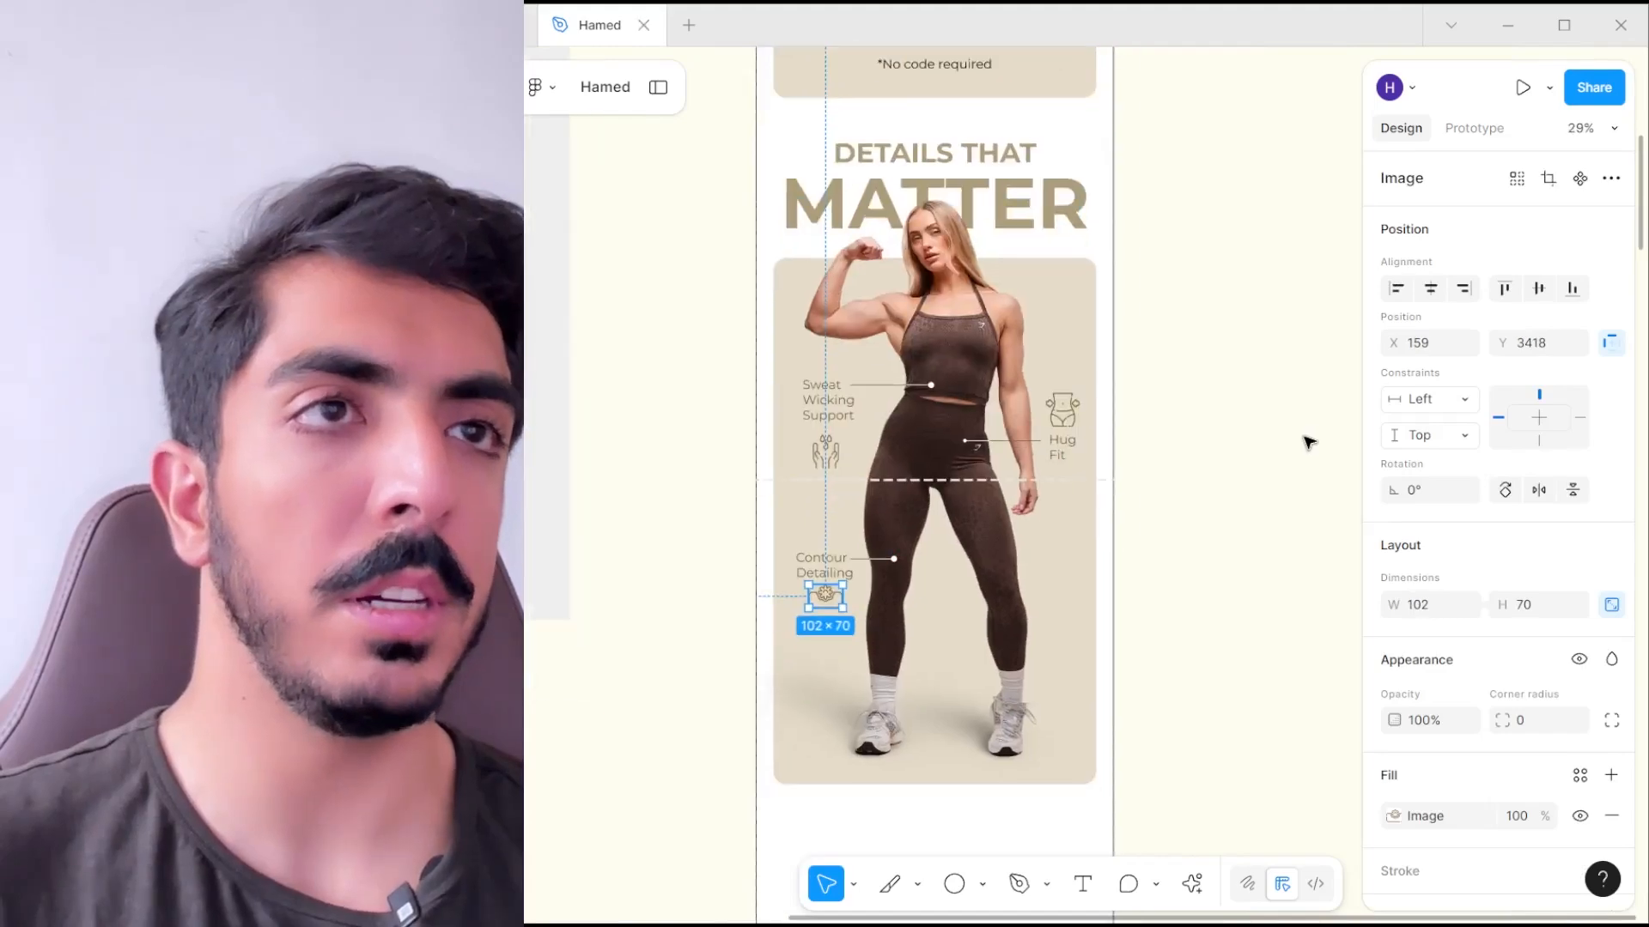
{"action": "left_click", "coordinate": [1306, 443]}
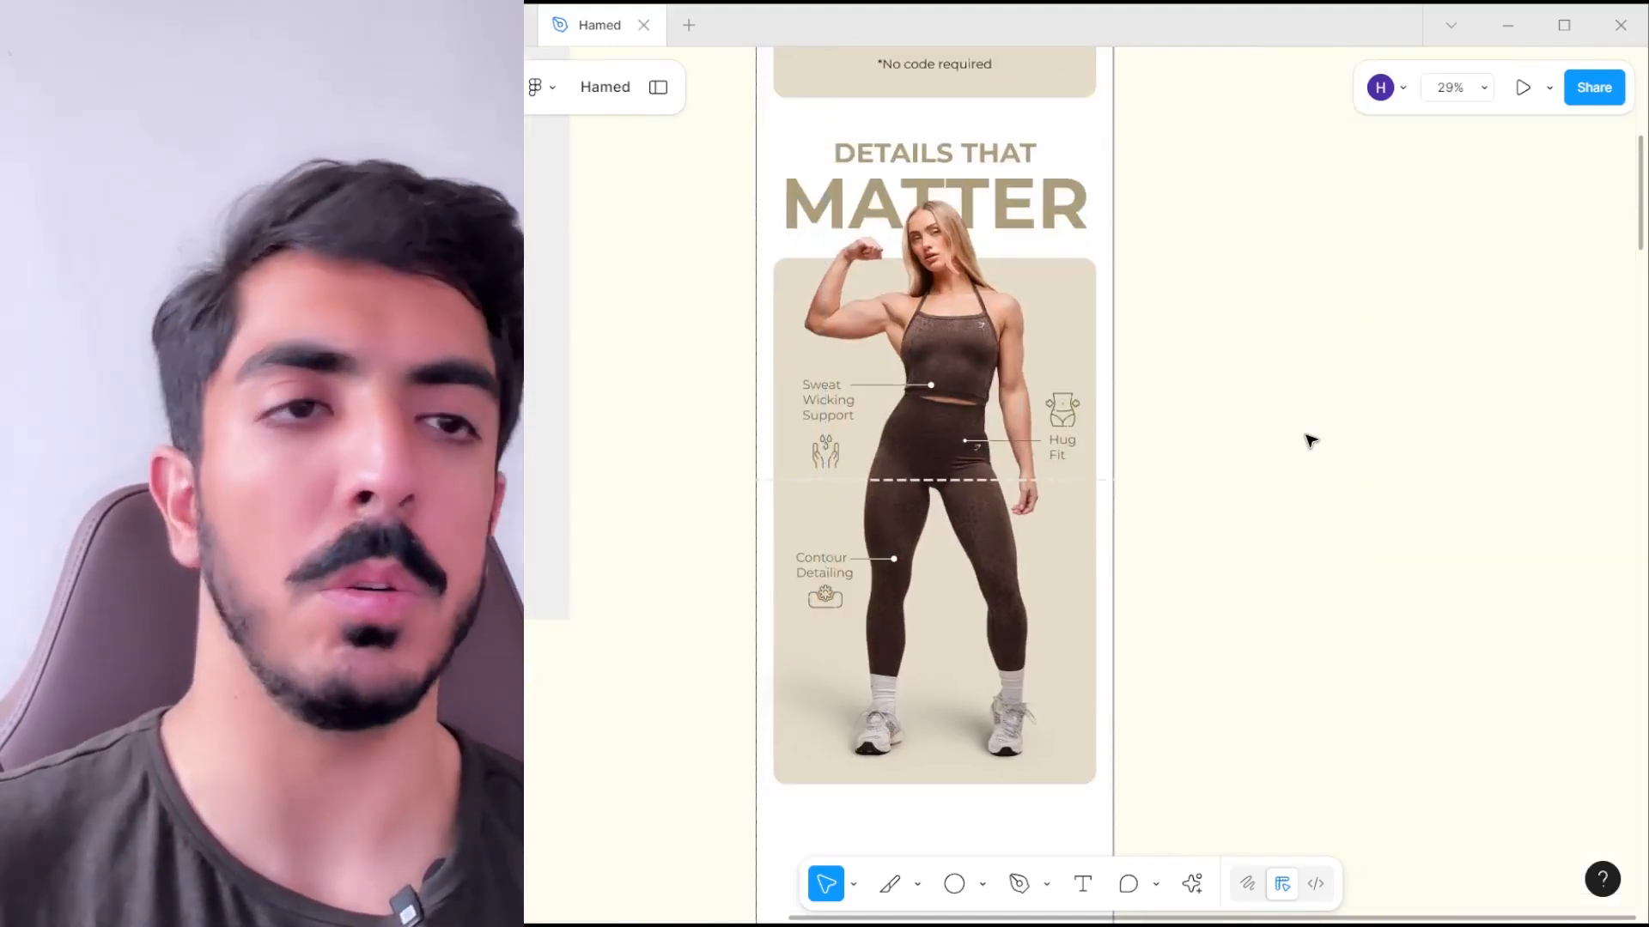
- Switch to File Explorer, open the Section 03 folder, and import its dumbbell, kettlebell and supporter PNG icons onto the Figma canvas
{"action": "scroll", "coordinate": [1148, 521], "scroll_direction": "down", "scroll_amount": 3}
{"action": "left_click_drag", "start_coordinate": [1196, 486], "coordinate": [1345, 622]}
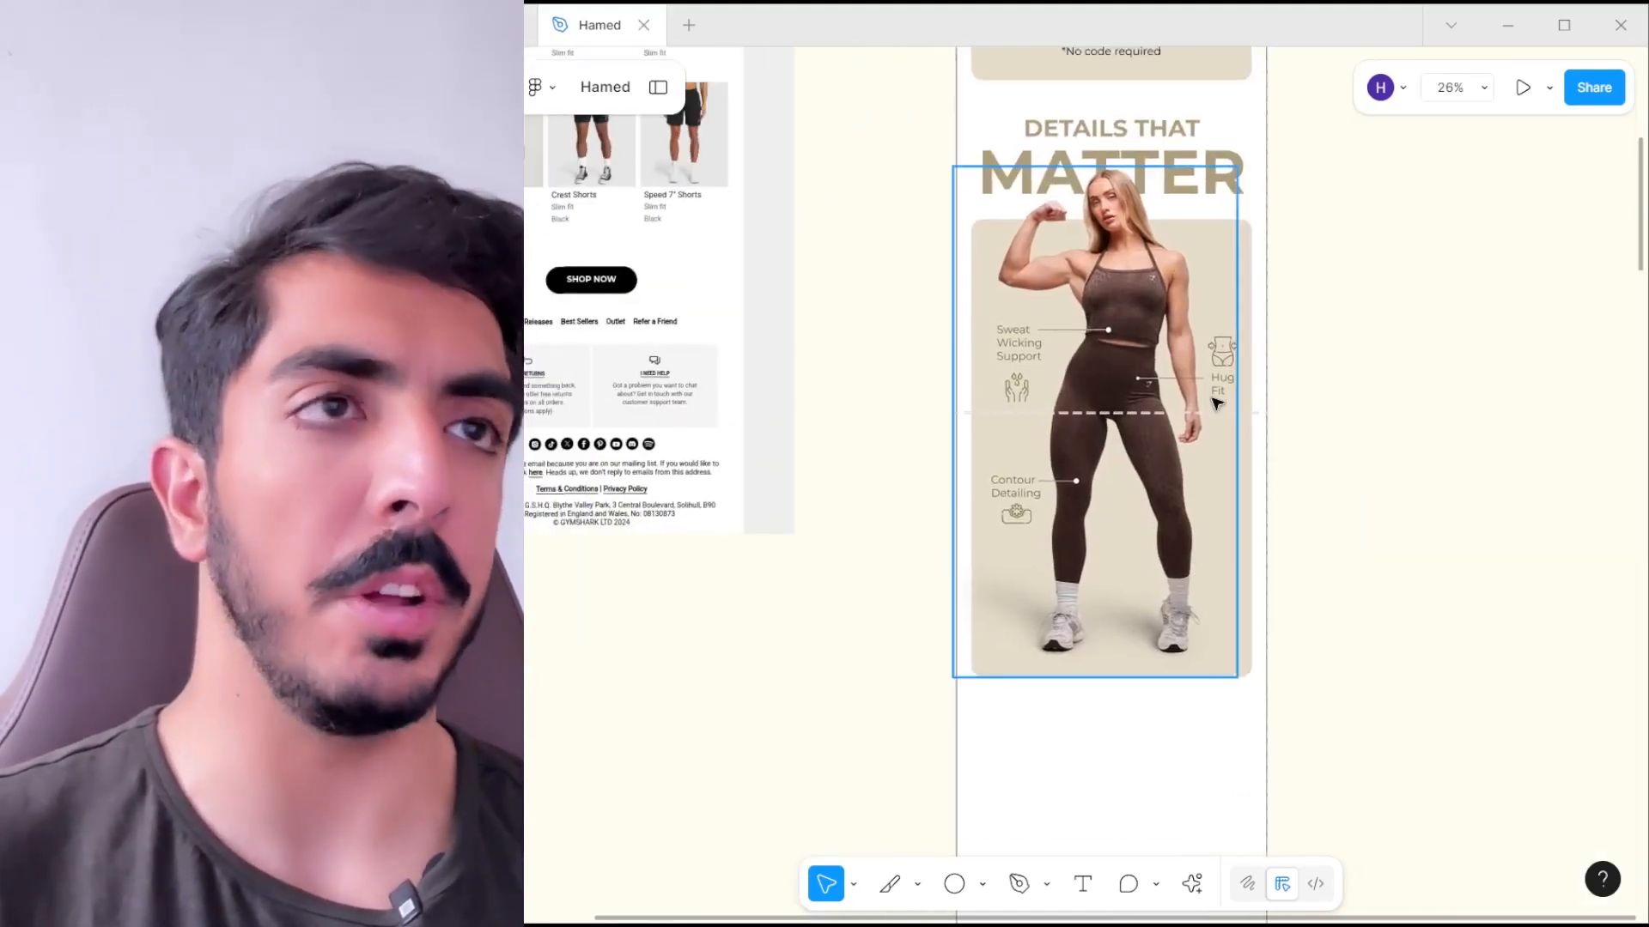
{"action": "scroll", "coordinate": [1217, 403], "scroll_direction": "down", "scroll_amount": 3}
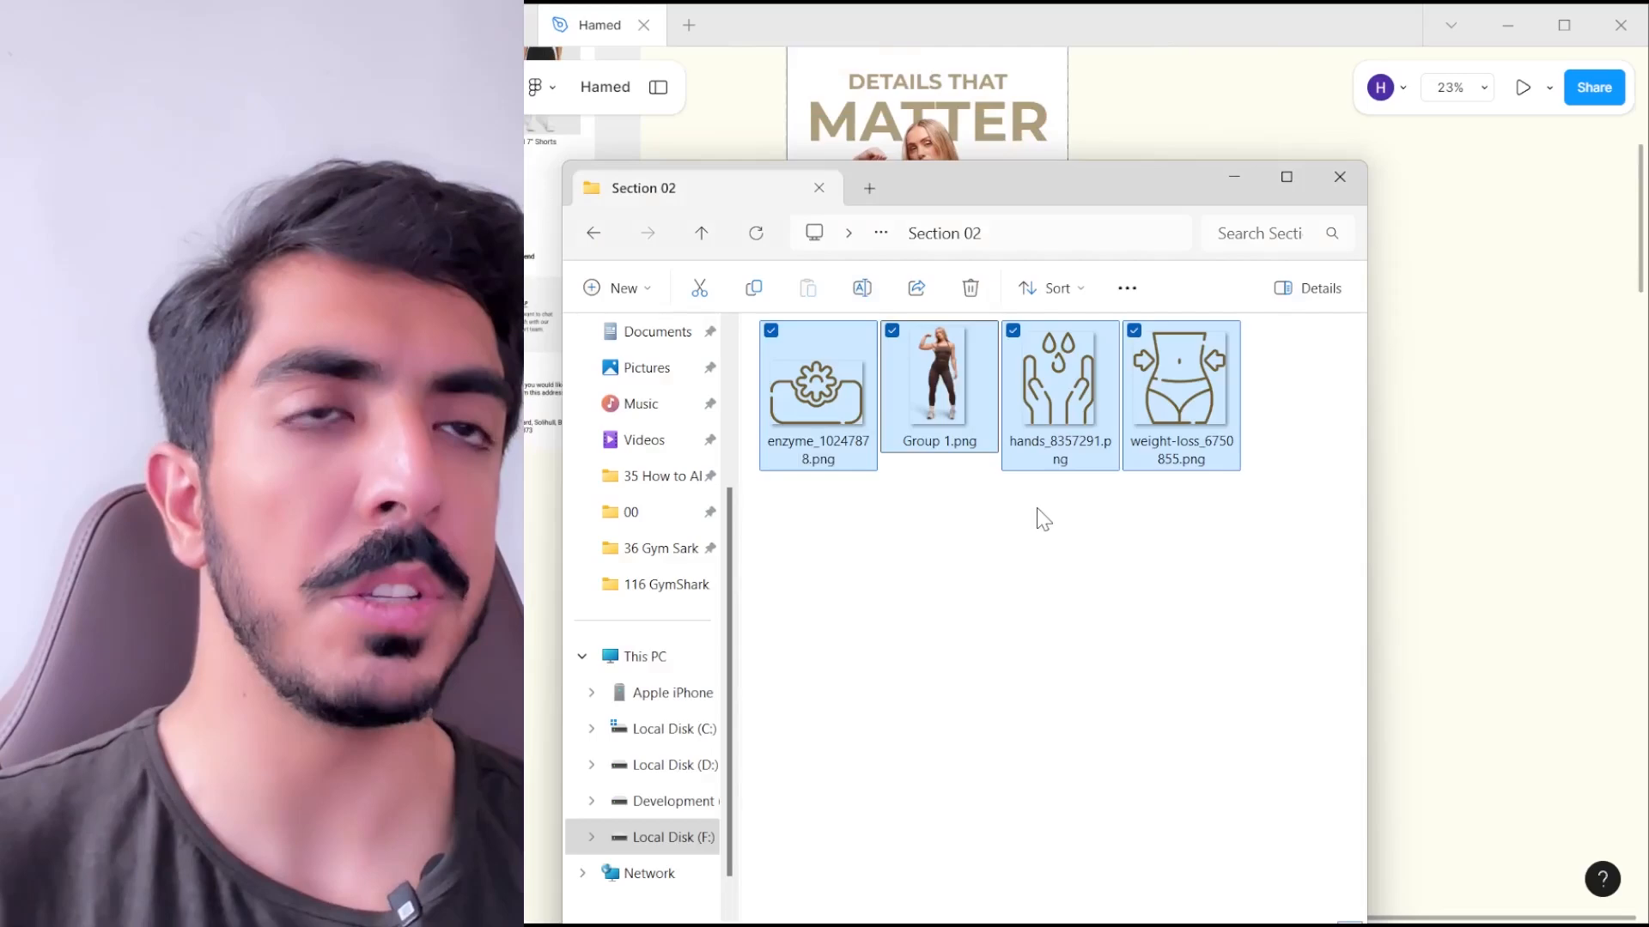
{"action": "key", "text": "alt+Left"}
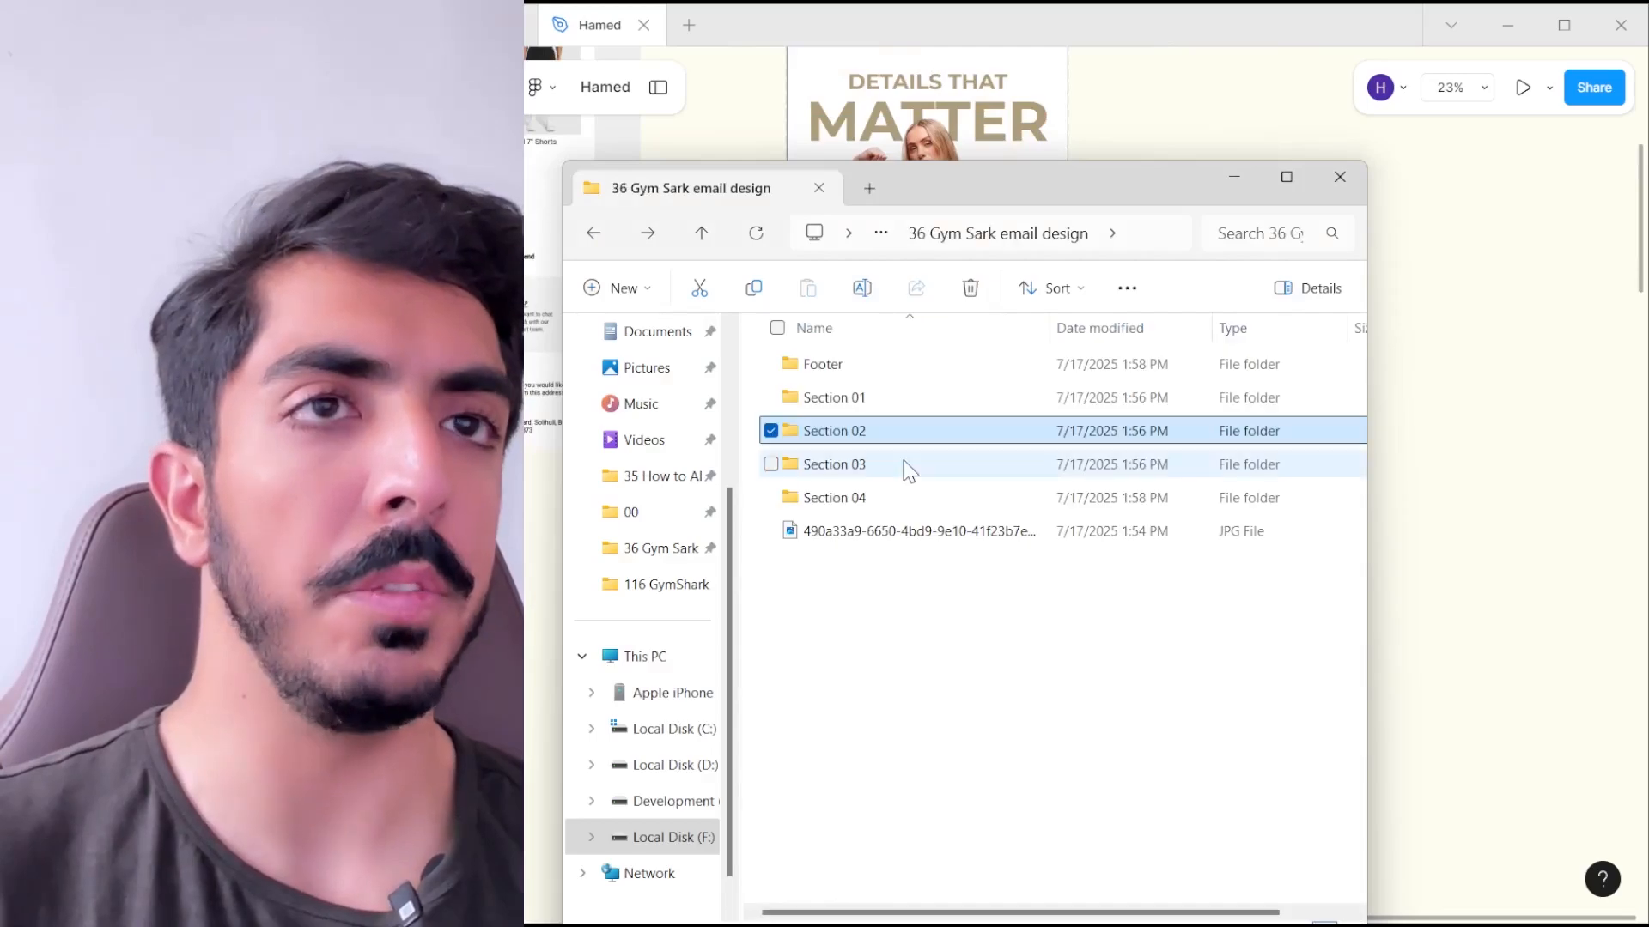
{"action": "double_click", "coordinate": [872, 468]}
{"action": "left_click_drag", "start_coordinate": [1077, 510], "coordinate": [742, 378]}
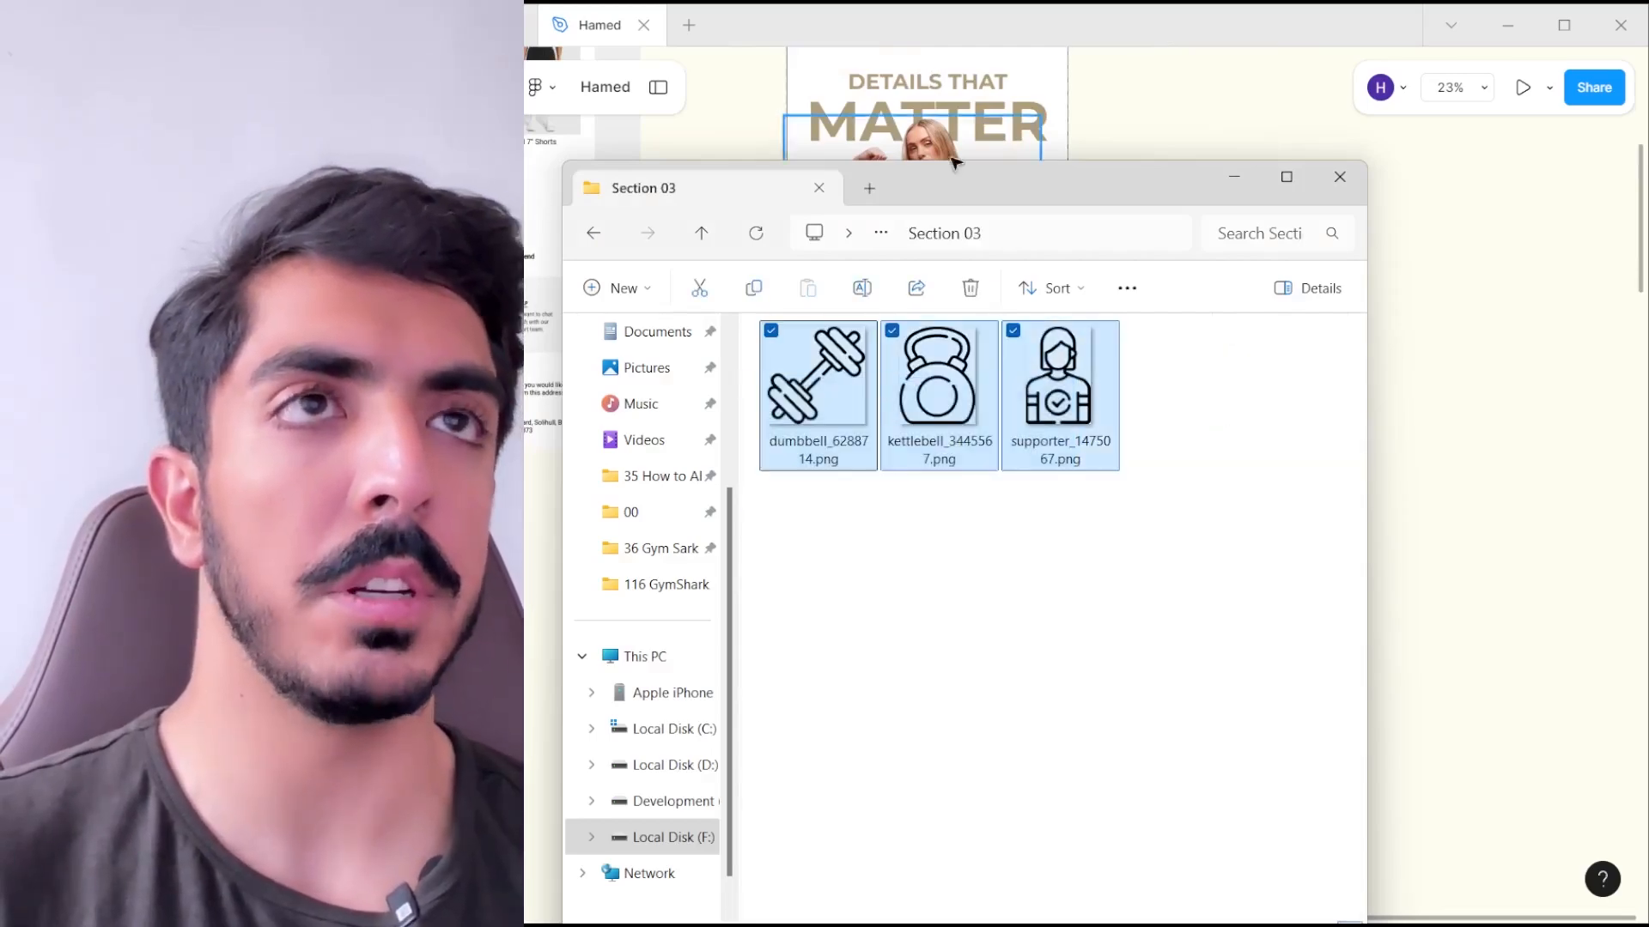
{"action": "left_click_drag", "start_coordinate": [1000, 168], "coordinate": [927, 299]}
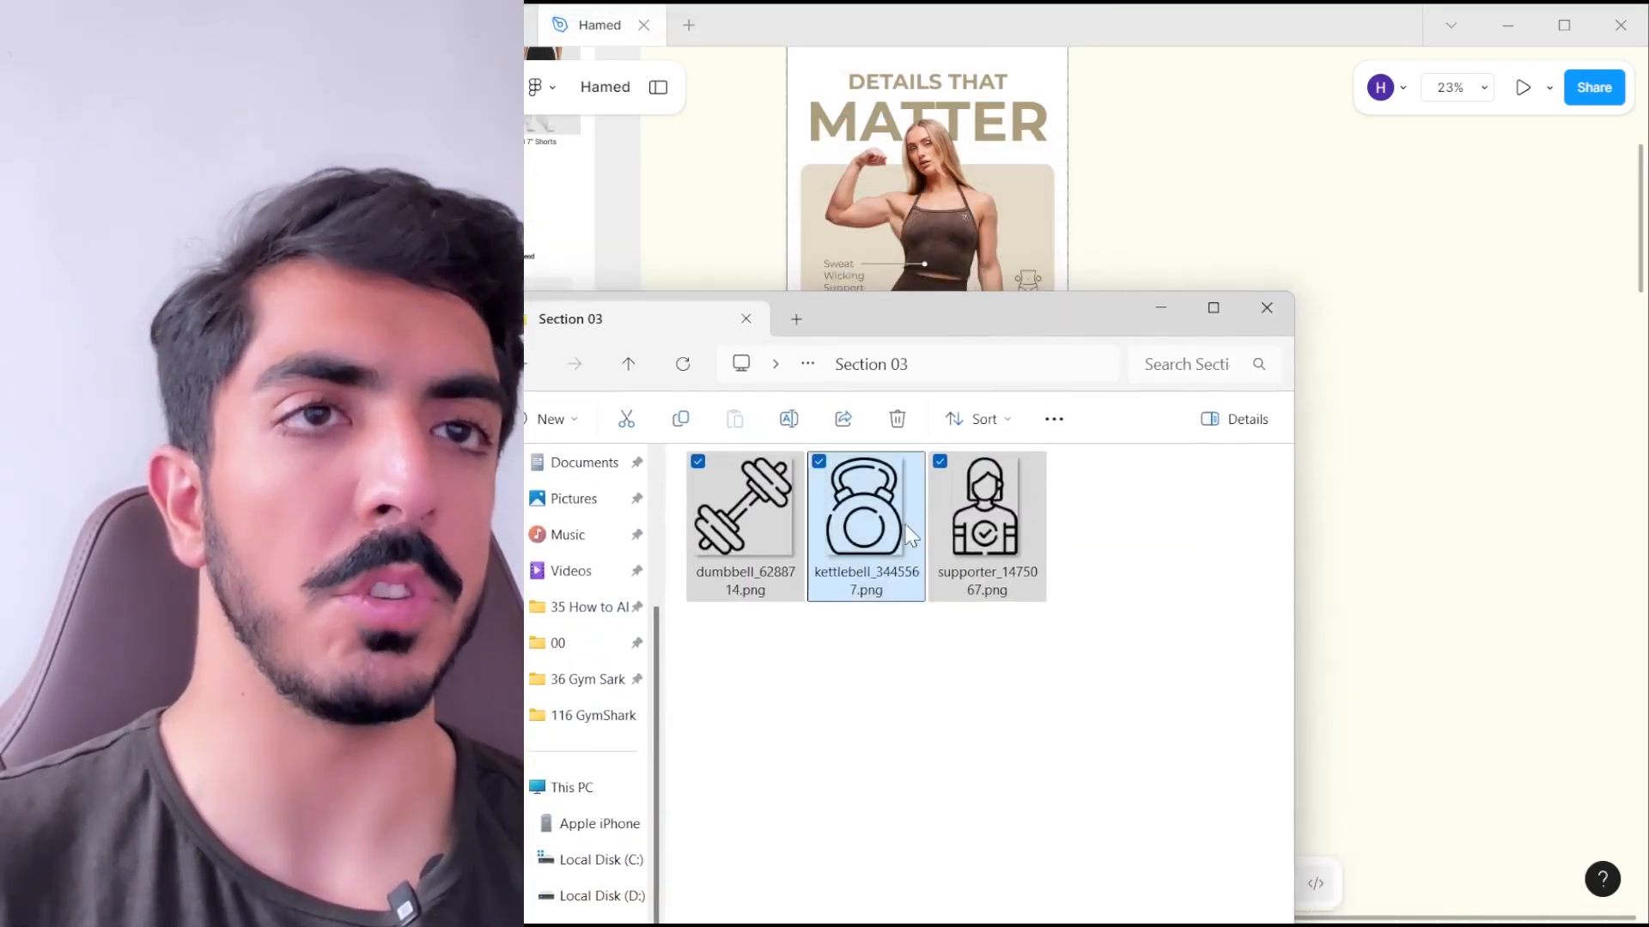
{"action": "left_click_drag", "start_coordinate": [910, 532], "coordinate": [1364, 346]}
- Move the three black icons below the beige model card and arrange kettlebell, dumbbell and supporter in an evenly spaced row
{"action": "left_click_drag", "start_coordinate": [1199, 277], "coordinate": [718, 631]}
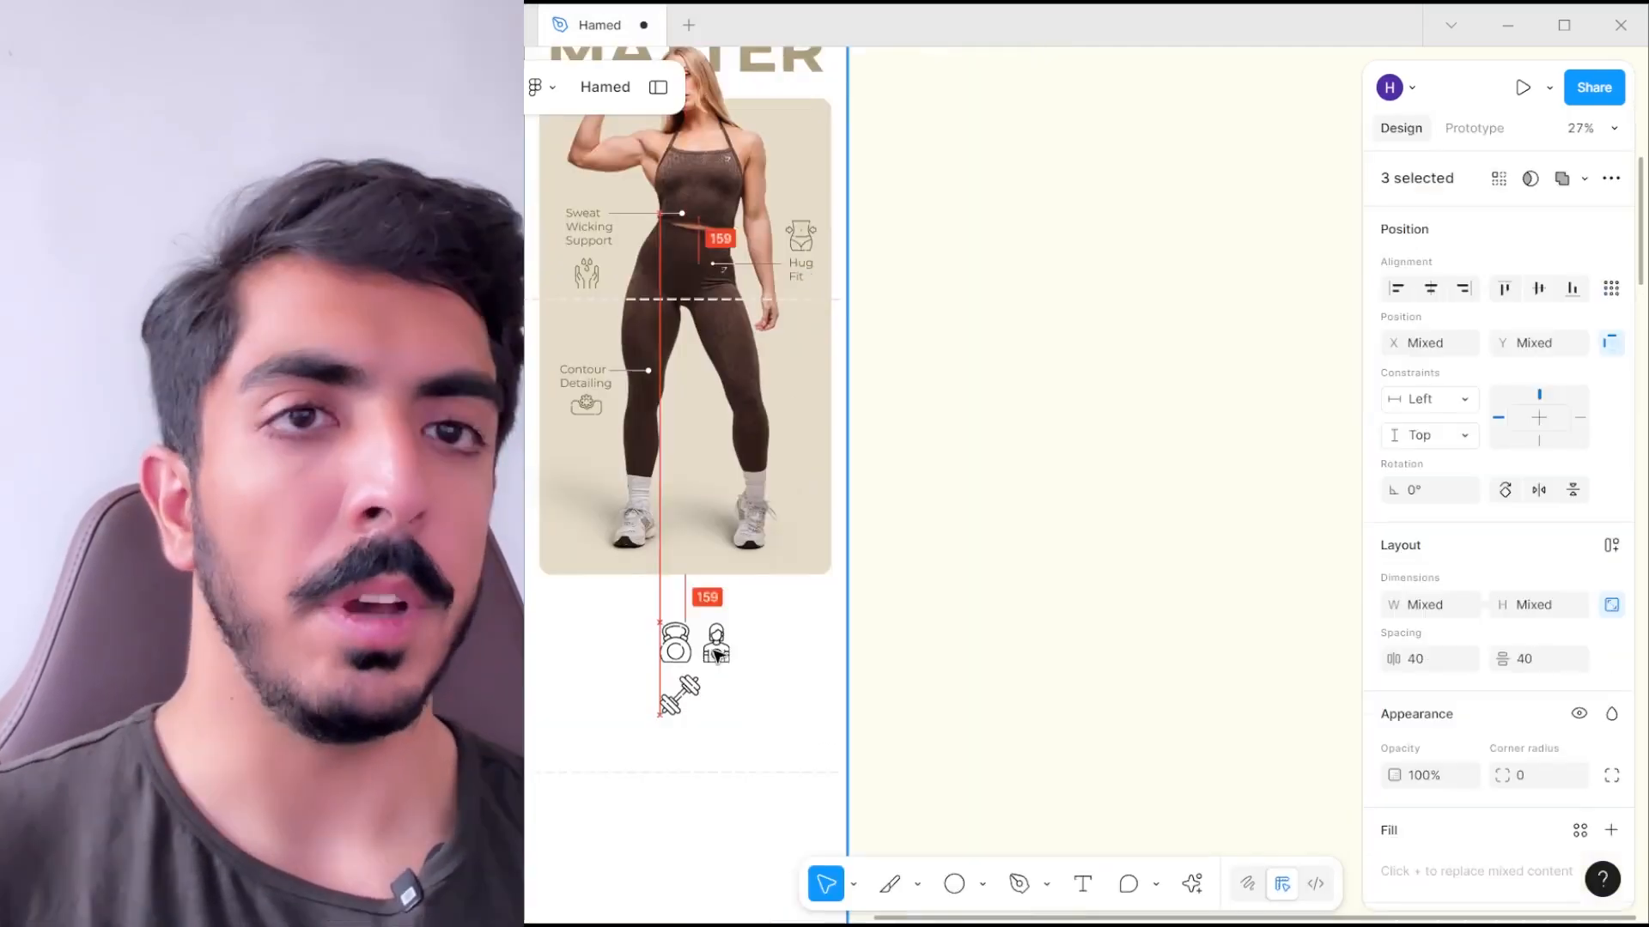
{"action": "left_click_drag", "start_coordinate": [746, 638], "coordinate": [843, 613]}
{"action": "left_click", "coordinate": [1114, 583]}
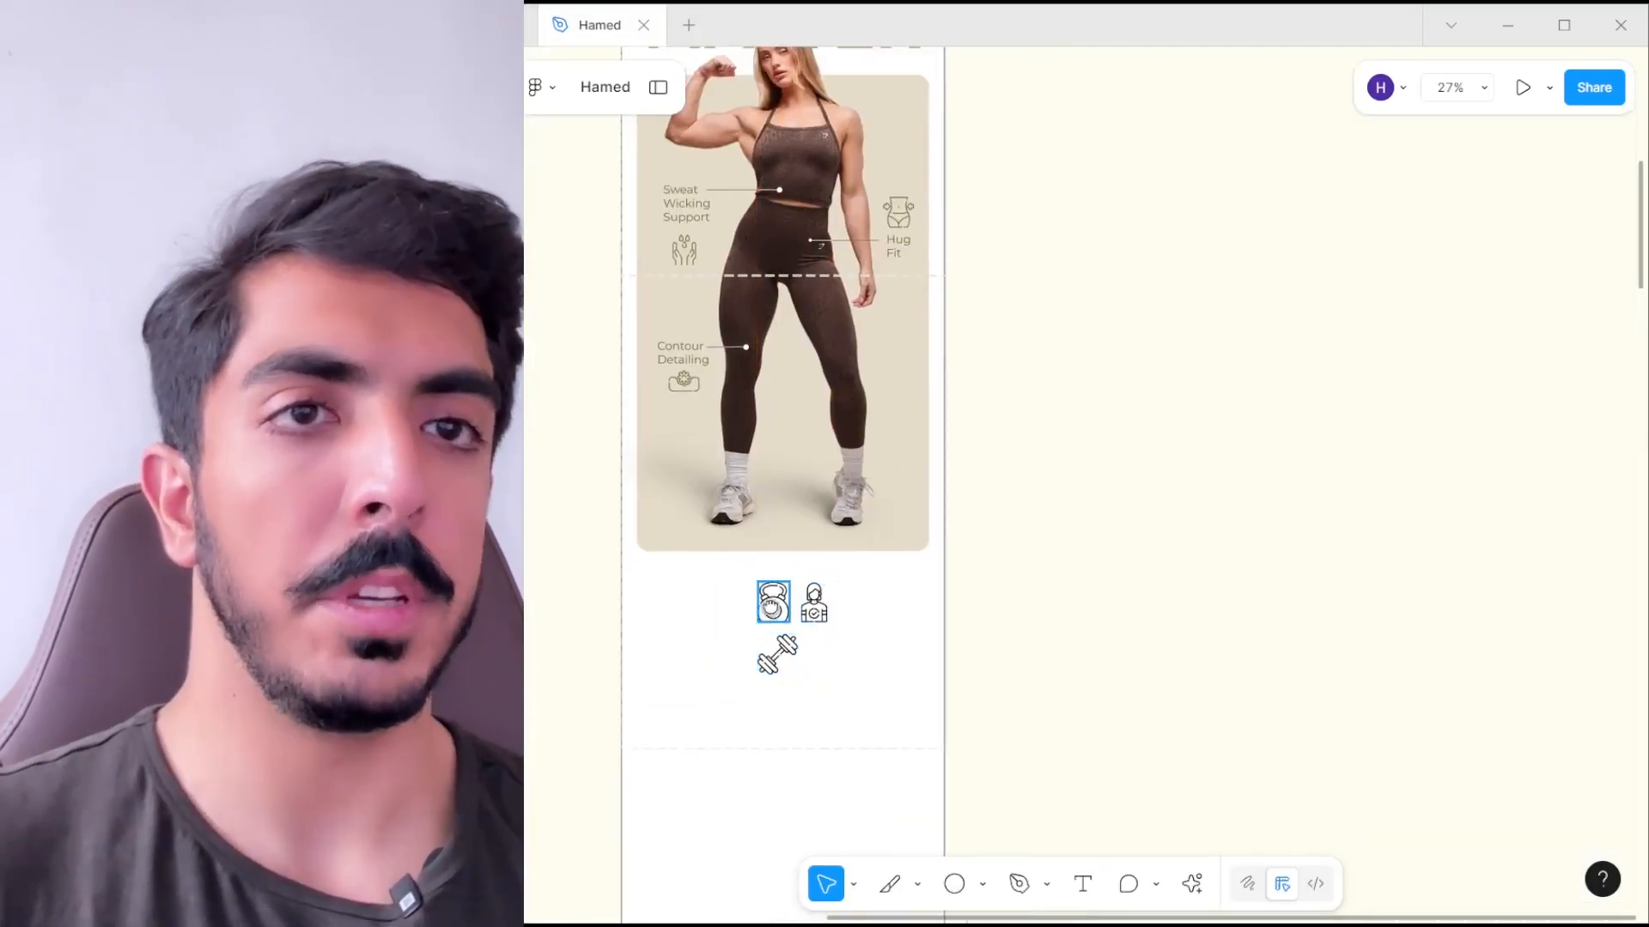
{"action": "scroll", "coordinate": [772, 606], "scroll_direction": "down", "scroll_amount": 2}
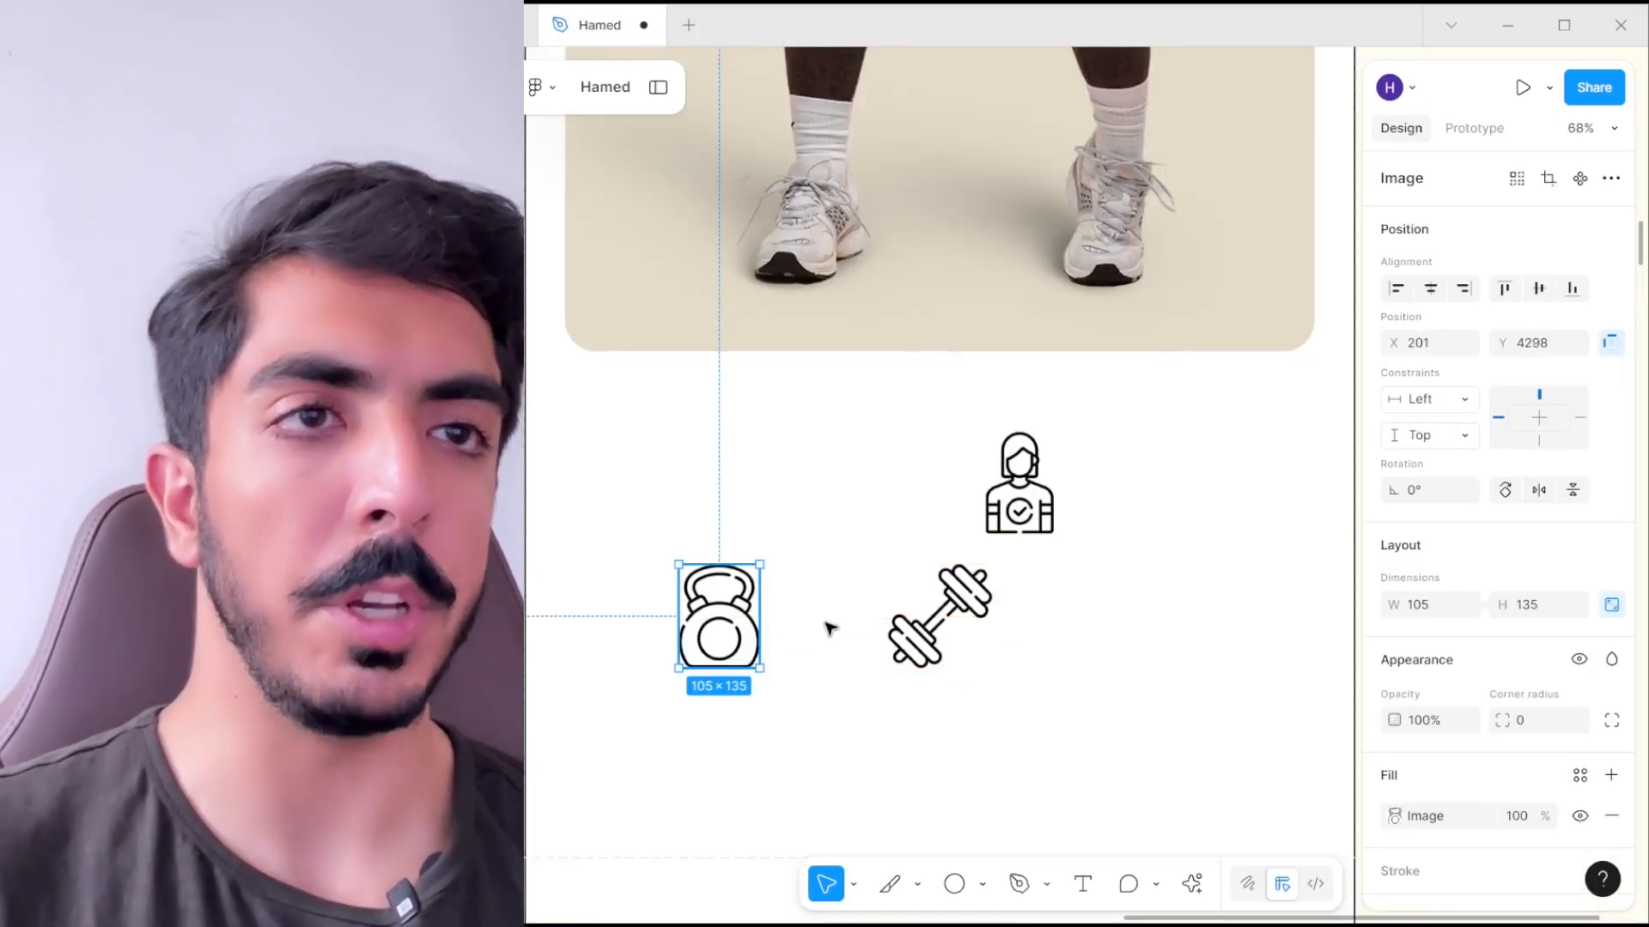
{"action": "left_click_drag", "start_coordinate": [996, 533], "coordinate": [1161, 640]}
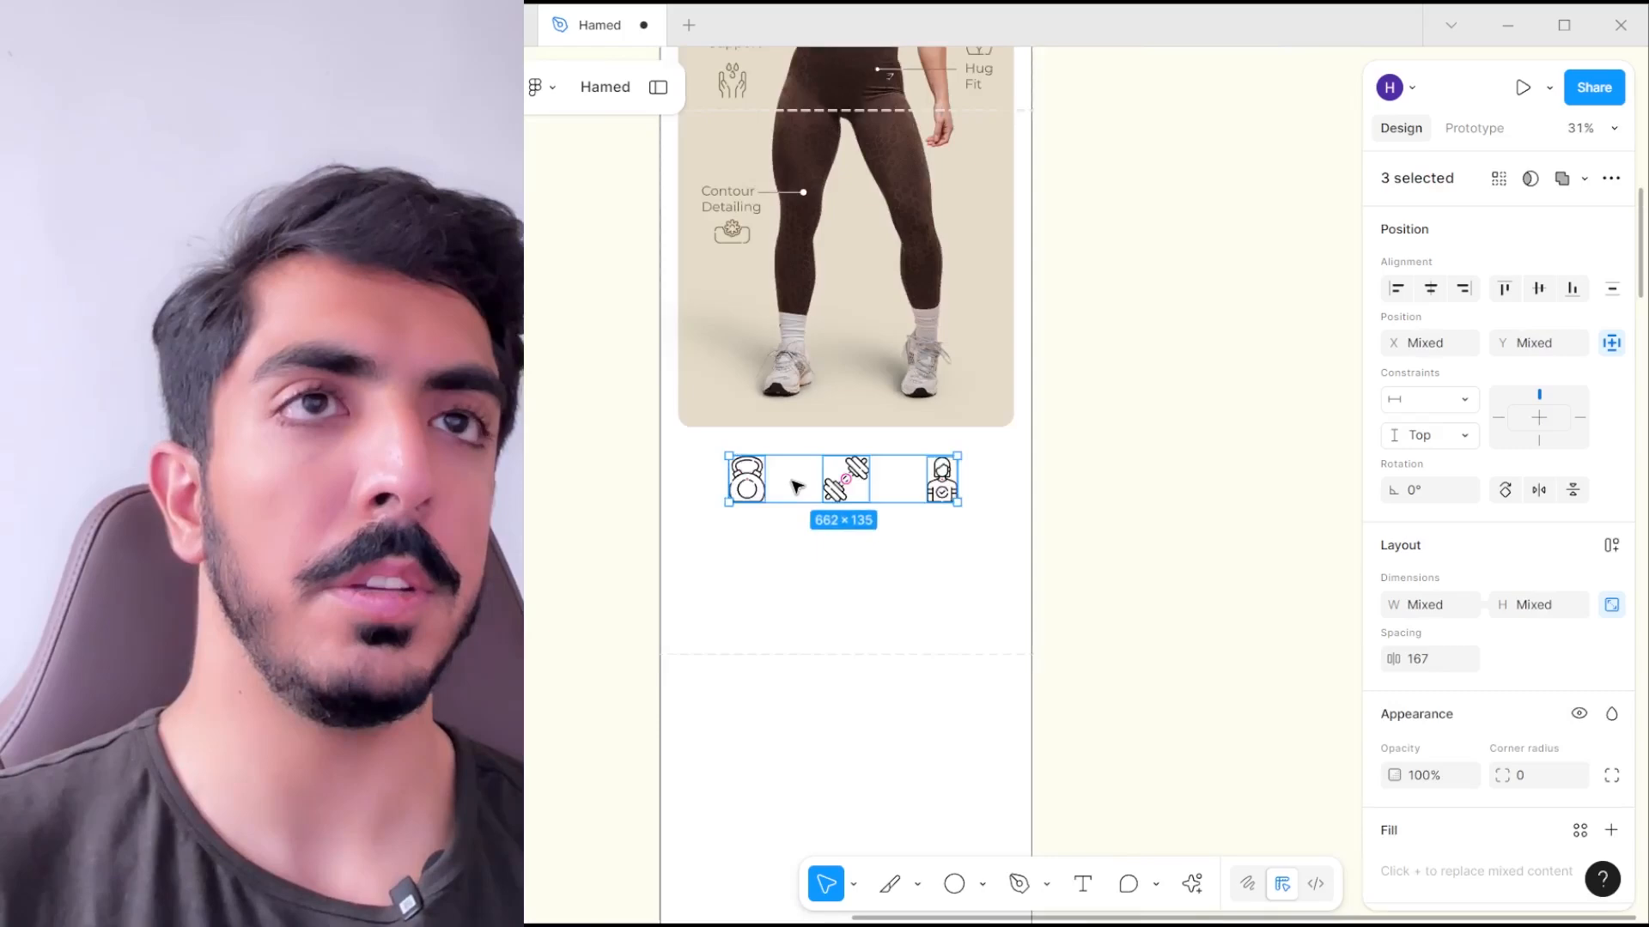
- Duplicate the "Contour Detailing" label below the kettlebell icon and replace its text with "Performance Ready" copied from the Google Docs brief
{"action": "scroll", "coordinate": [747, 253], "scroll_direction": "up", "scroll_amount": 1}
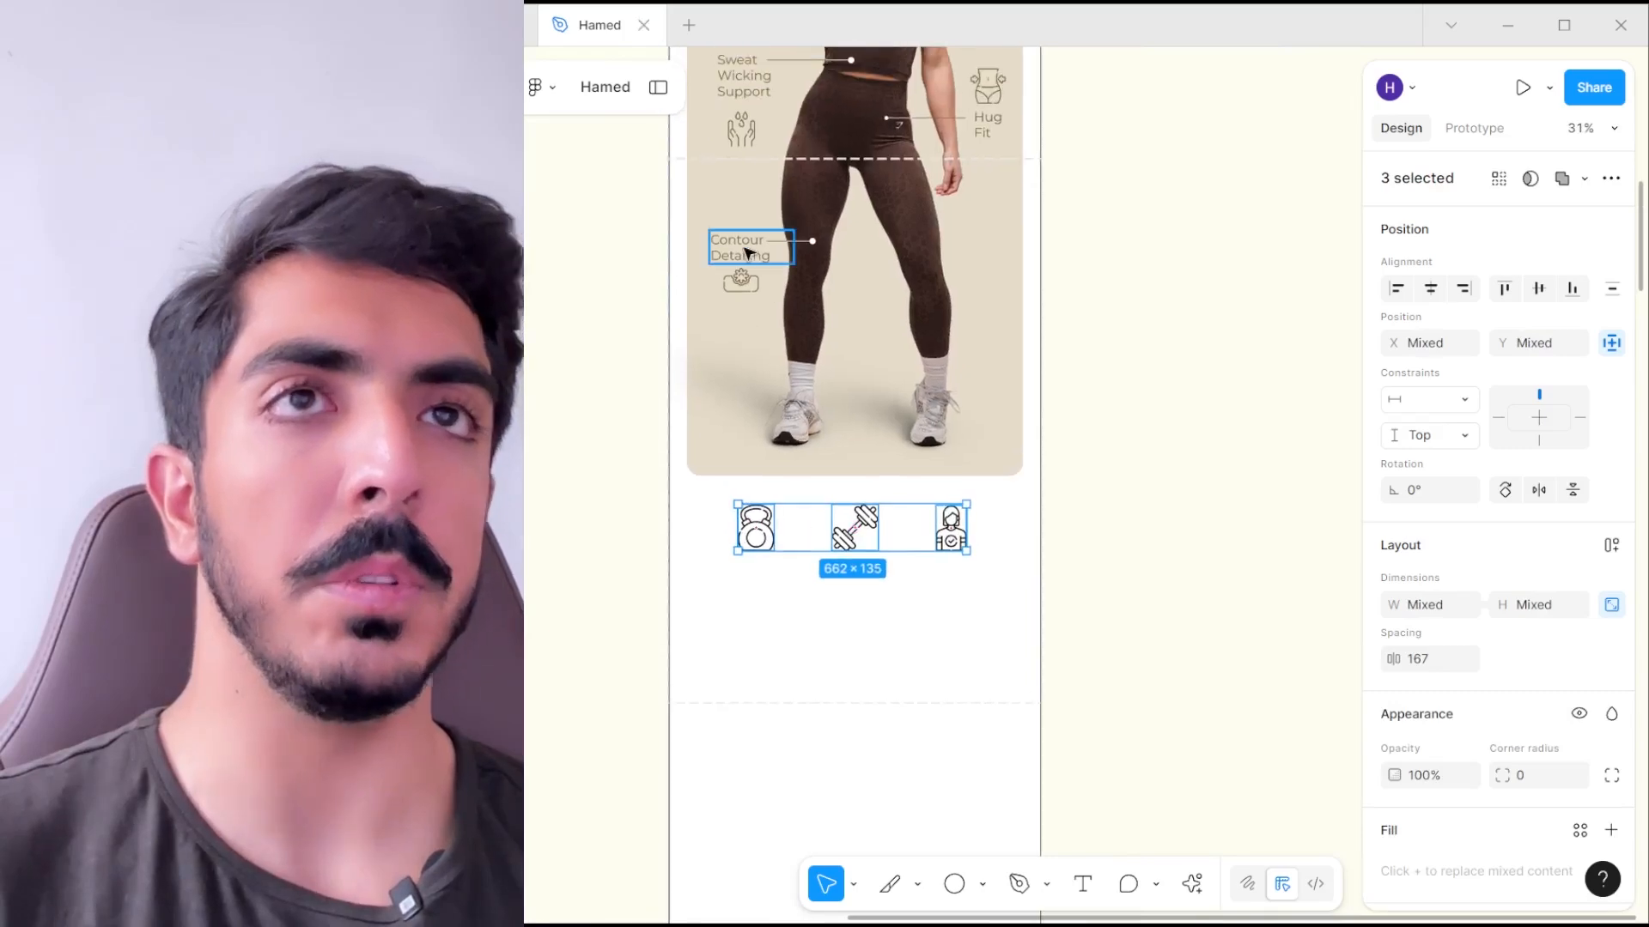
{"action": "left_click", "coordinate": [746, 254]}
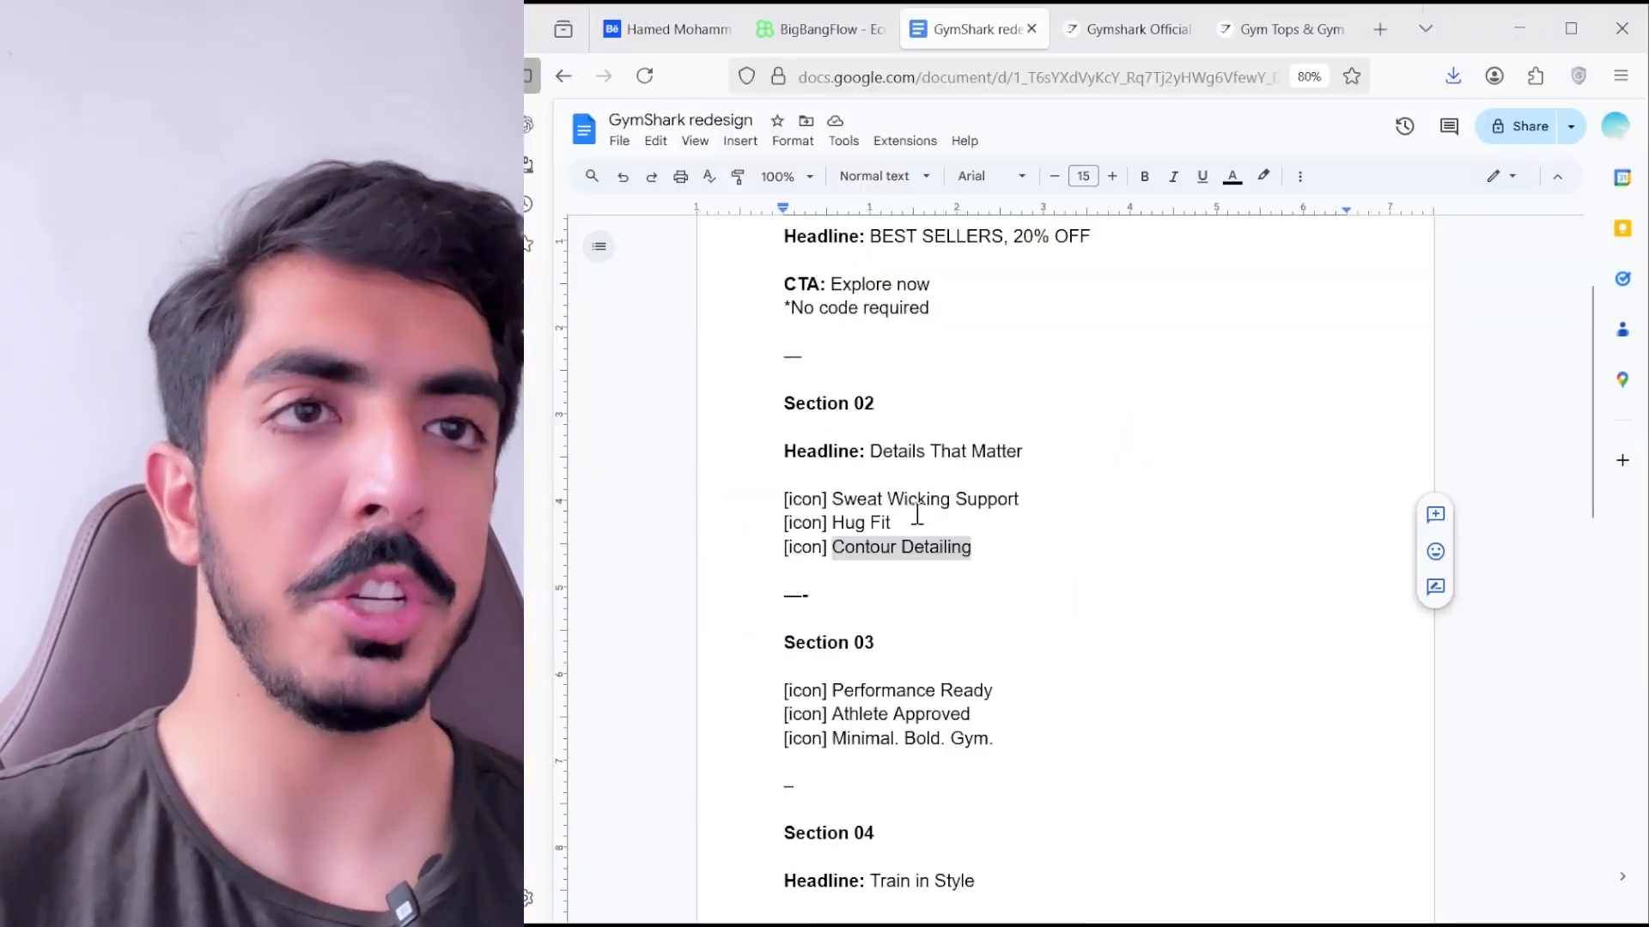
{"action": "left_click_drag", "start_coordinate": [994, 691], "coordinate": [841, 698]}
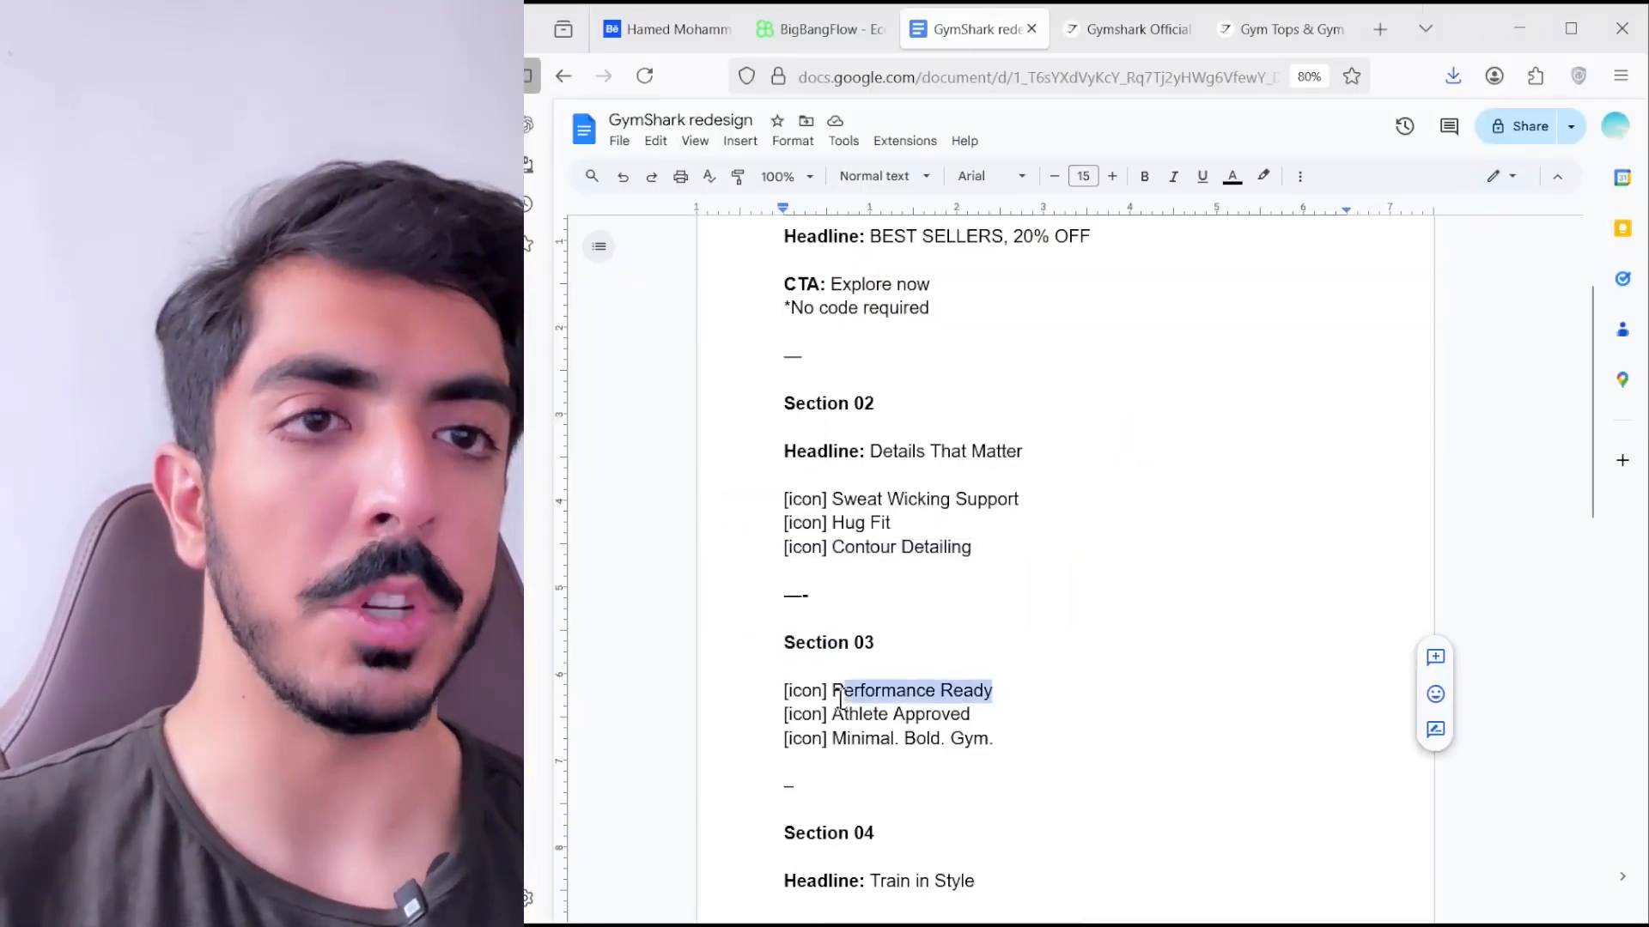
{"action": "right_click", "coordinate": [918, 694]}
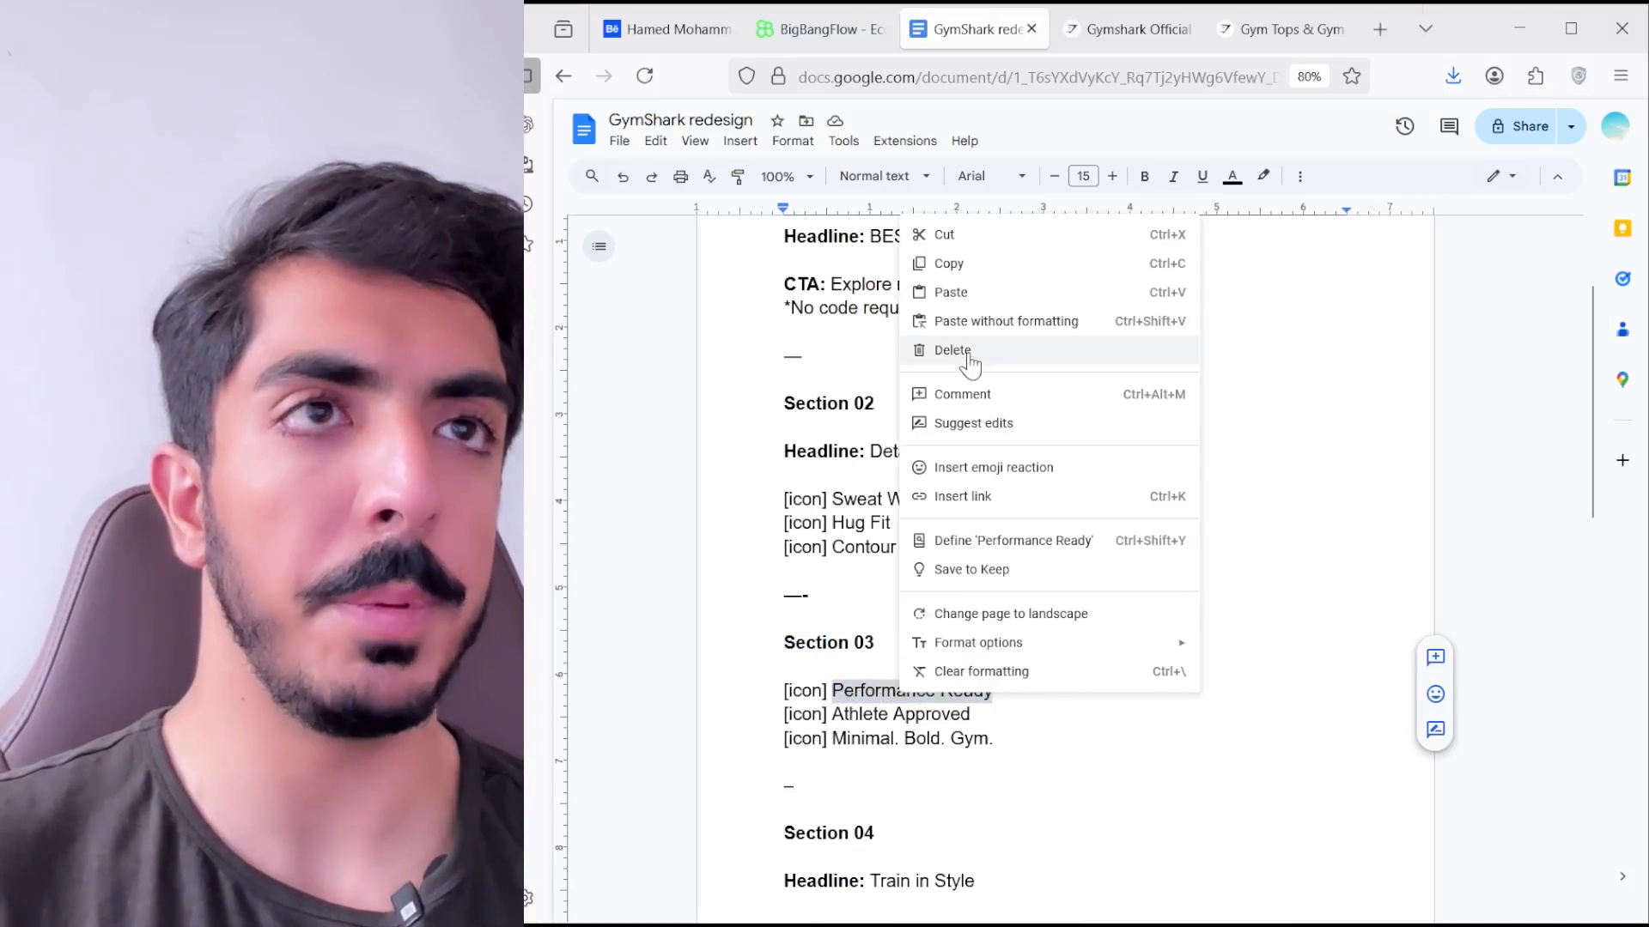
{"action": "left_click", "coordinate": [974, 266]}
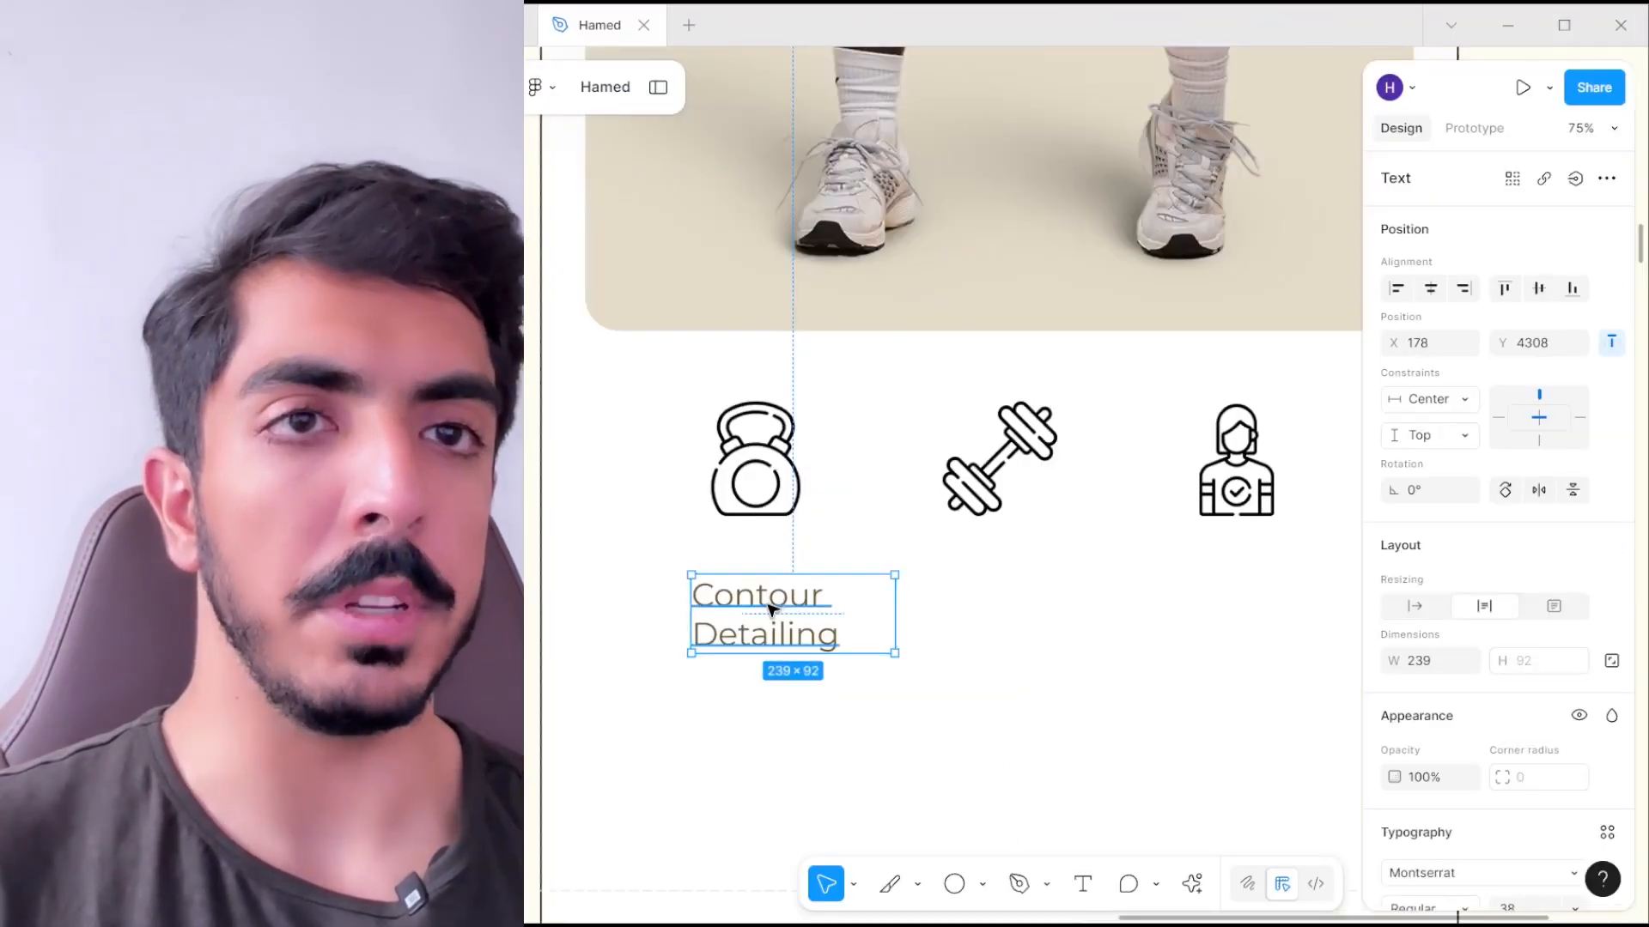
{"action": "double_click", "coordinate": [773, 609]}
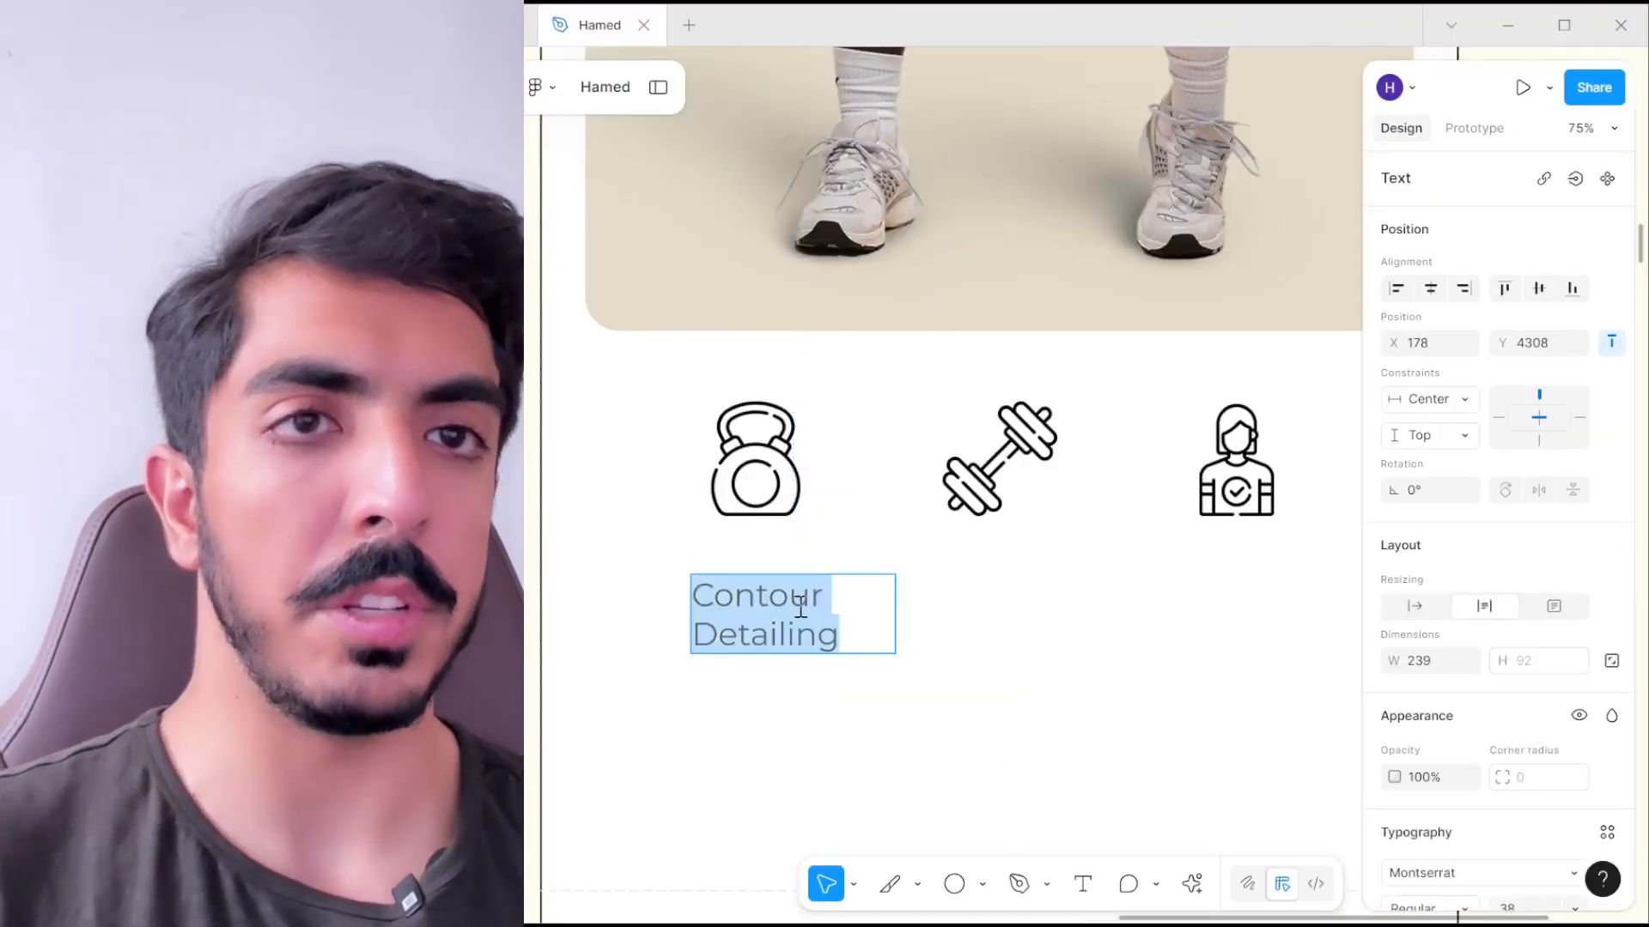
{"action": "key", "text": "ctrl+v"}
- Change the fill of the "Performance Ready" text to black (000000)
{"action": "key", "text": "ctrl+a"}
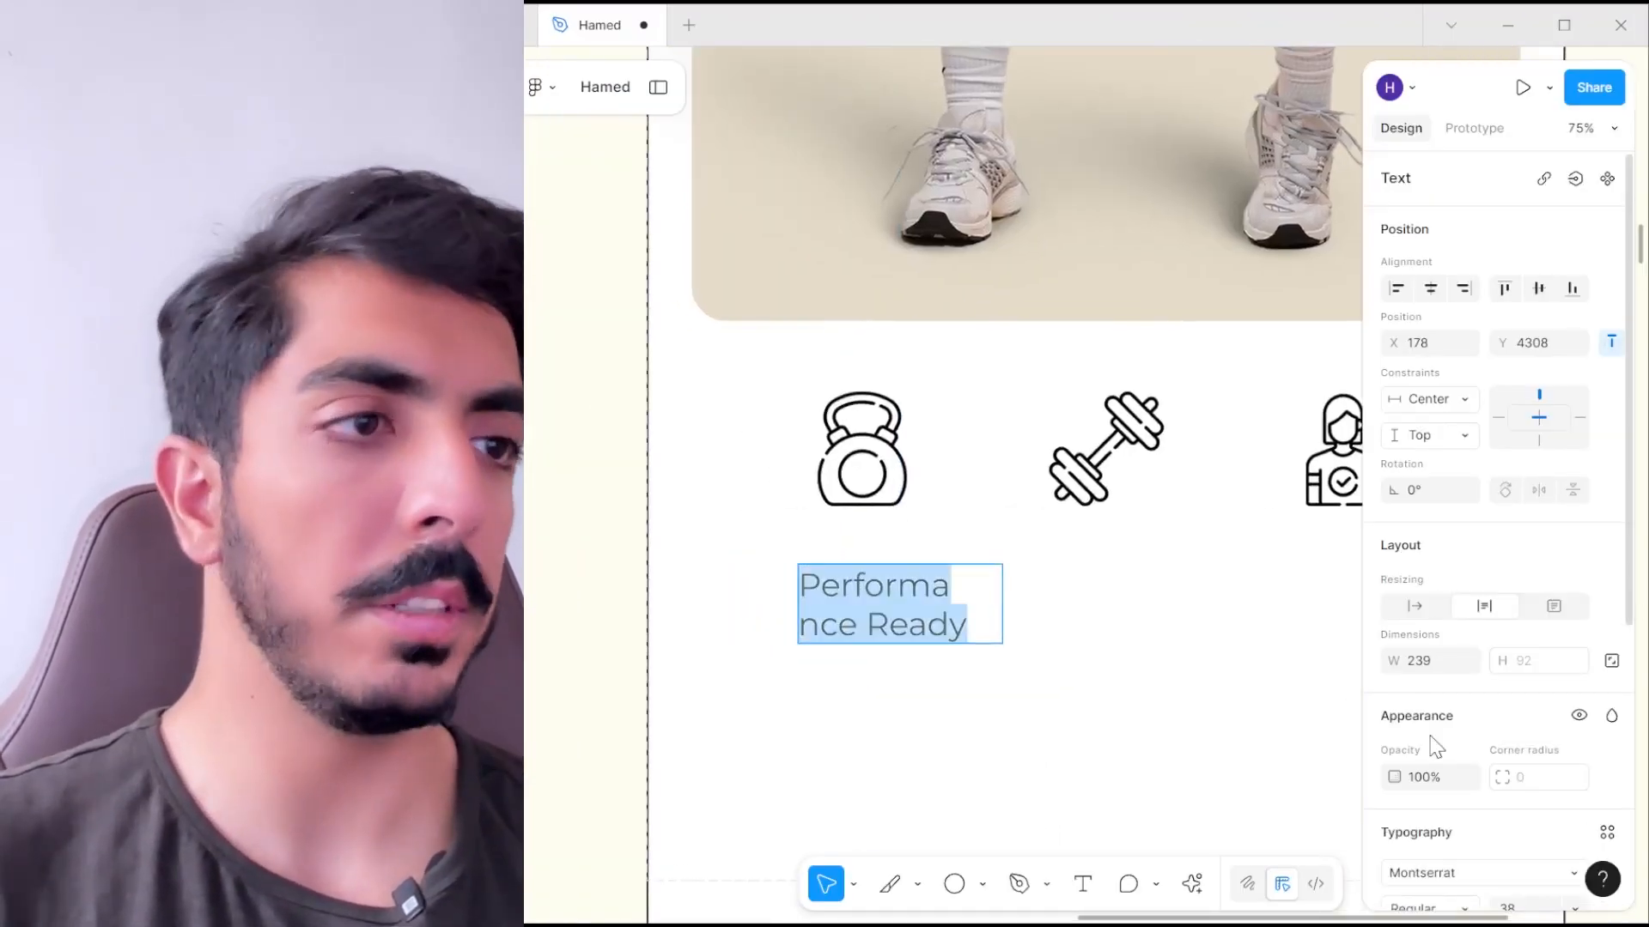
{"action": "scroll", "coordinate": [1432, 745], "scroll_direction": "down", "scroll_amount": 5}
{"action": "left_click", "coordinate": [1393, 685]}
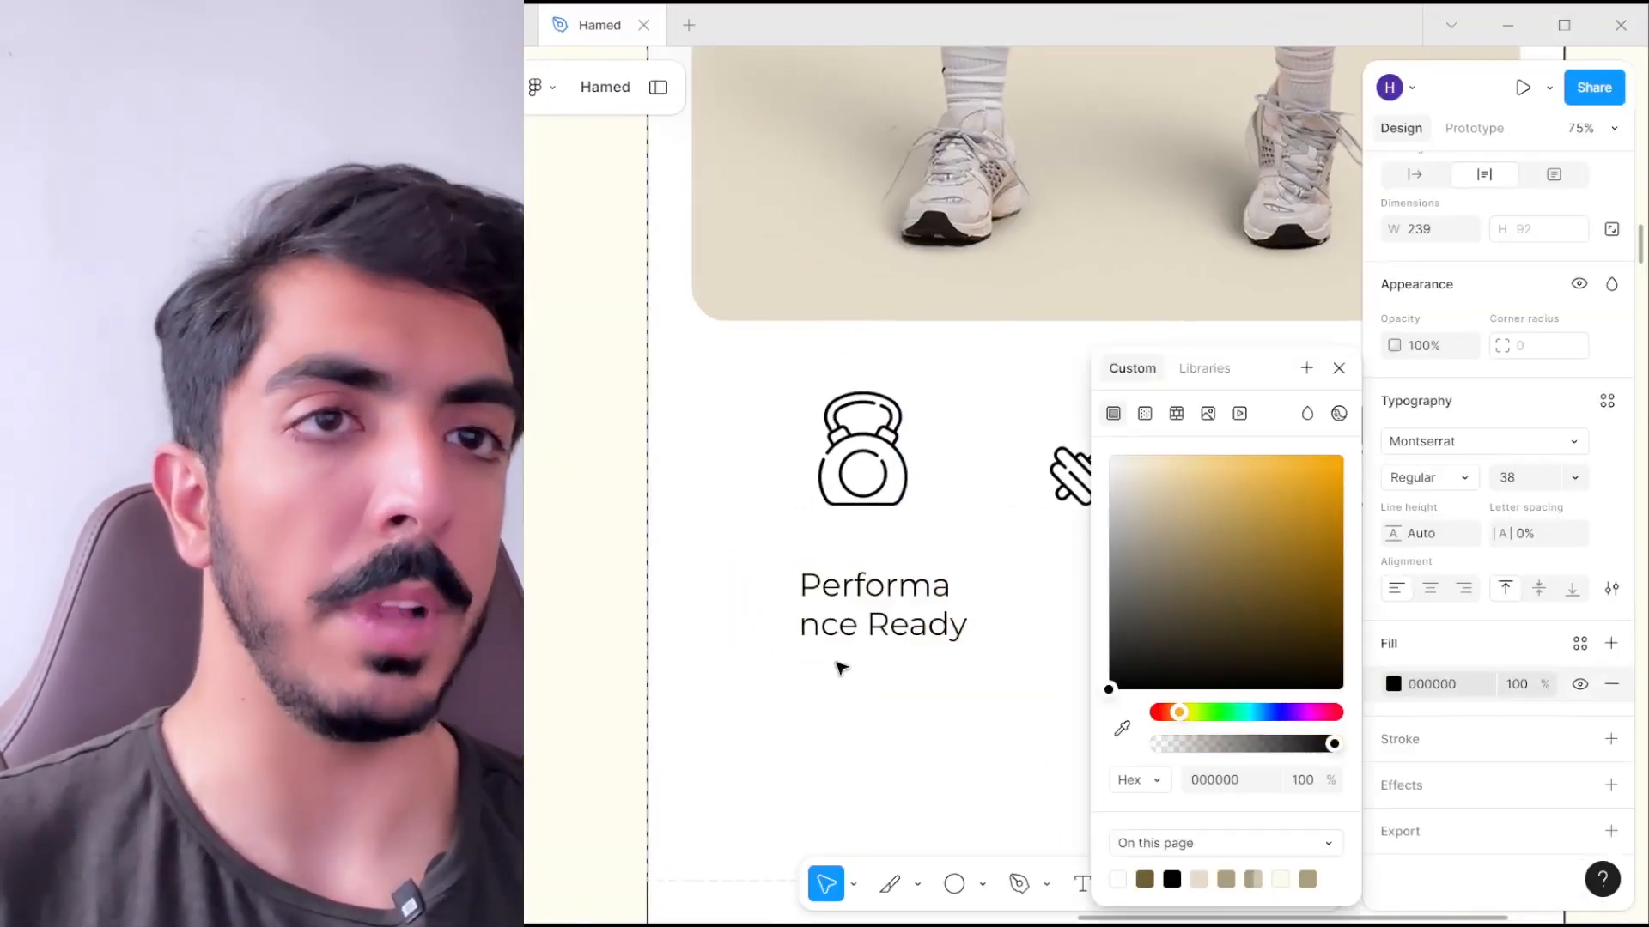
- Widen the "Performance Ready" text box to 301, center-align its text, and center it under the kettlebell icon
{"action": "left_click", "coordinate": [888, 602]}
{"action": "left_click_drag", "start_coordinate": [798, 610], "coordinate": [772, 607]}
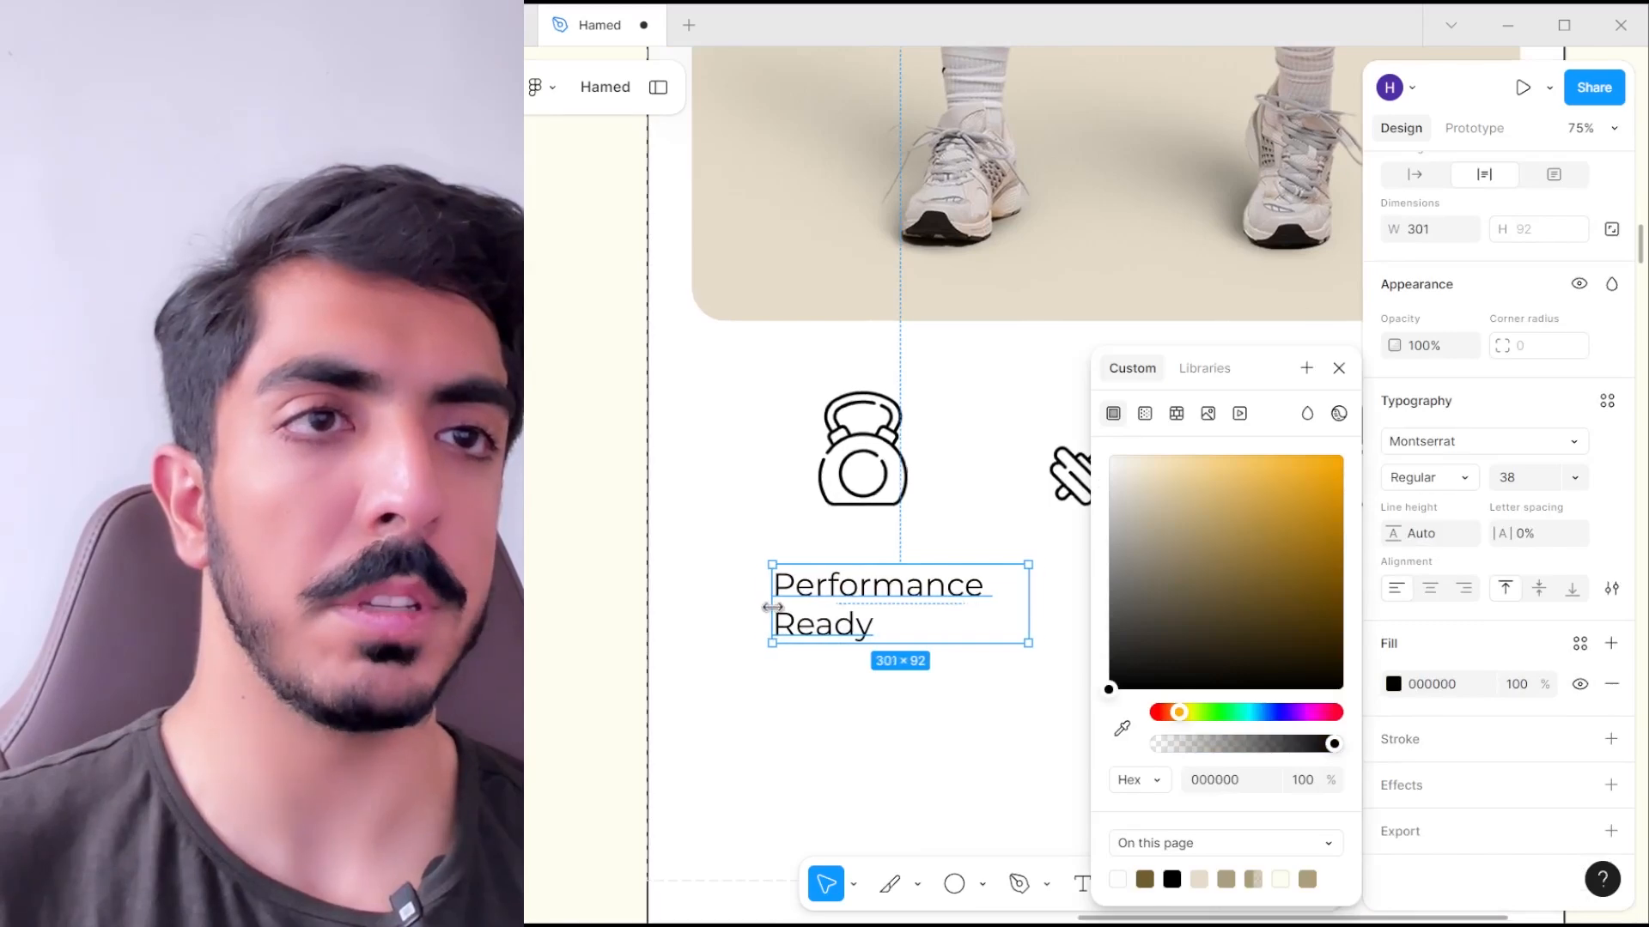
{"action": "left_click", "coordinate": [1429, 592]}
{"action": "left_click_drag", "start_coordinate": [934, 605], "coordinate": [897, 587]}
- Duplicate the "Performance Ready" label under the dumbbell icon and replace its text with "Athlete Approved" copied from the brief
{"action": "scroll", "coordinate": [897, 587], "scroll_direction": "down", "scroll_amount": 1}
{"action": "scroll", "coordinate": [876, 610], "scroll_direction": "up", "scroll_amount": 1}
{"action": "left_click_drag", "start_coordinate": [884, 657], "coordinate": [1084, 658], "text": "alt"}
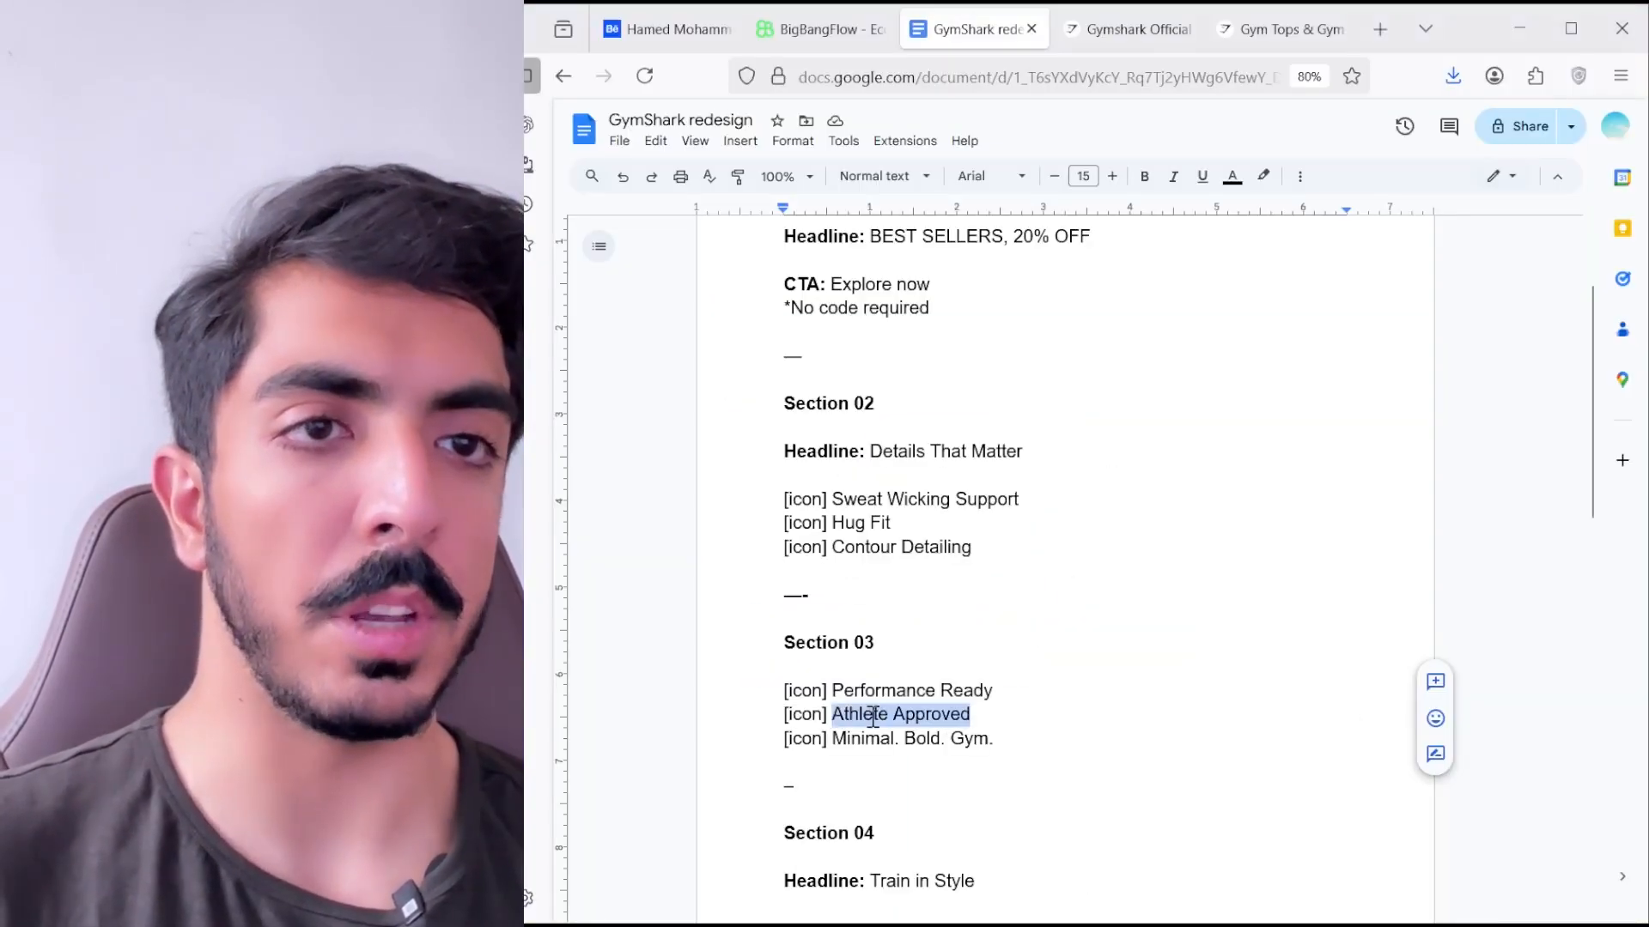
{"action": "right_click", "coordinate": [866, 715]}
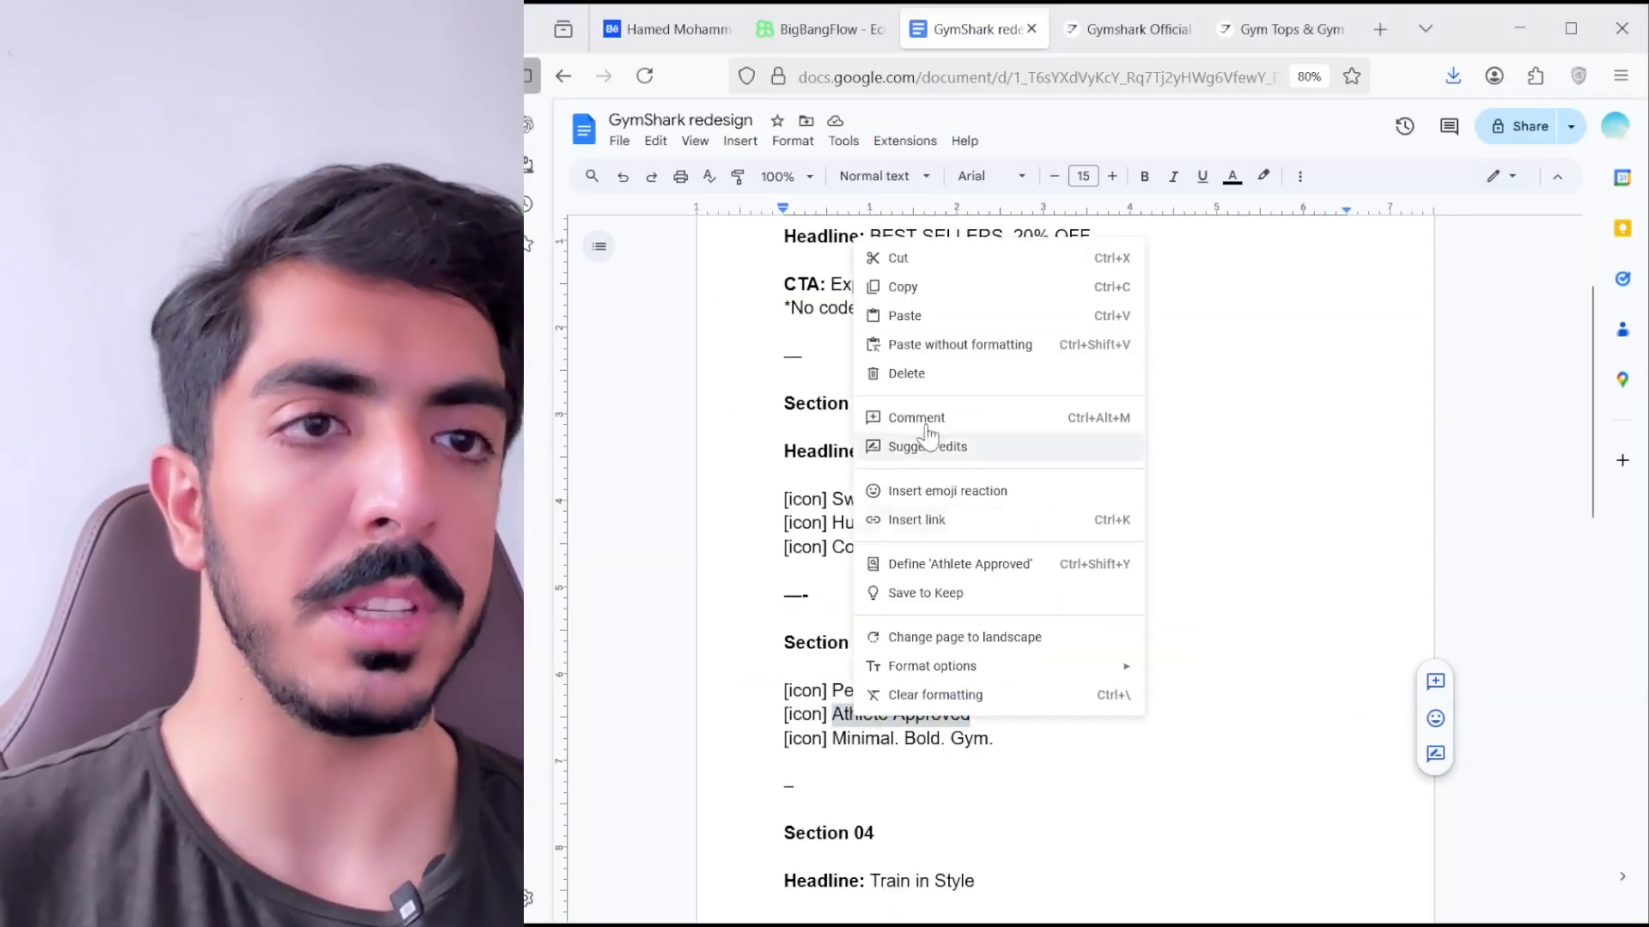
{"action": "left_click", "coordinate": [935, 298]}
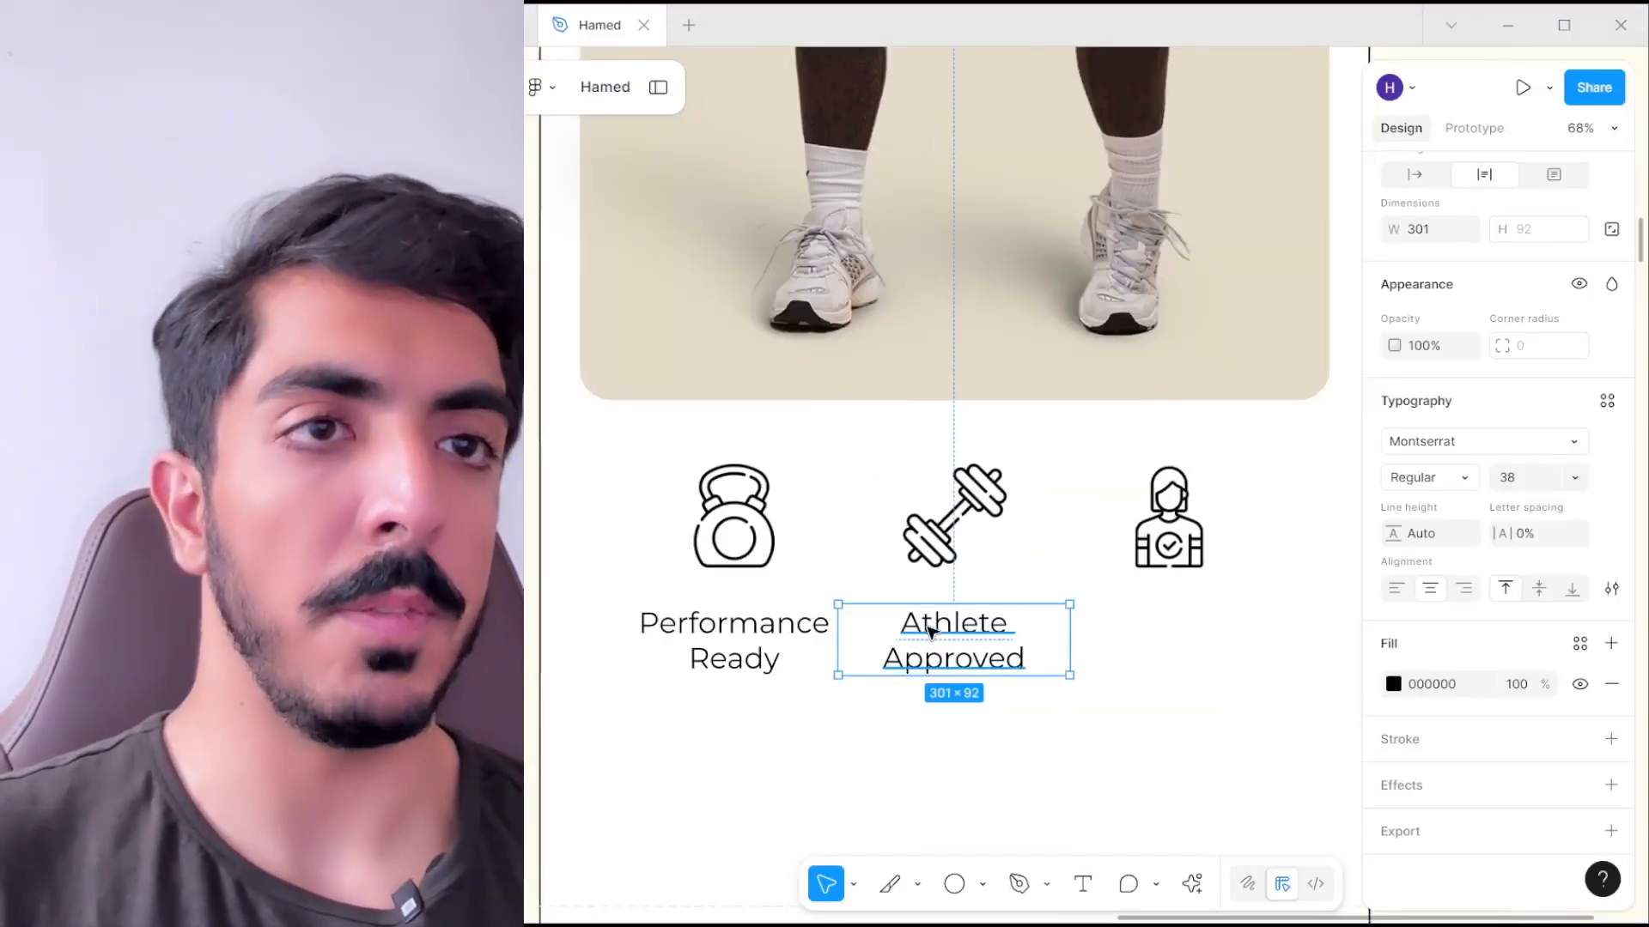
- Duplicate the "Athlete Approved" label under the supporter icon and replace its text with "Minimal. Bold. Gym." copied from the brief
{"action": "left_click_drag", "start_coordinate": [950, 636], "coordinate": [1147, 635], "text": "alt"}
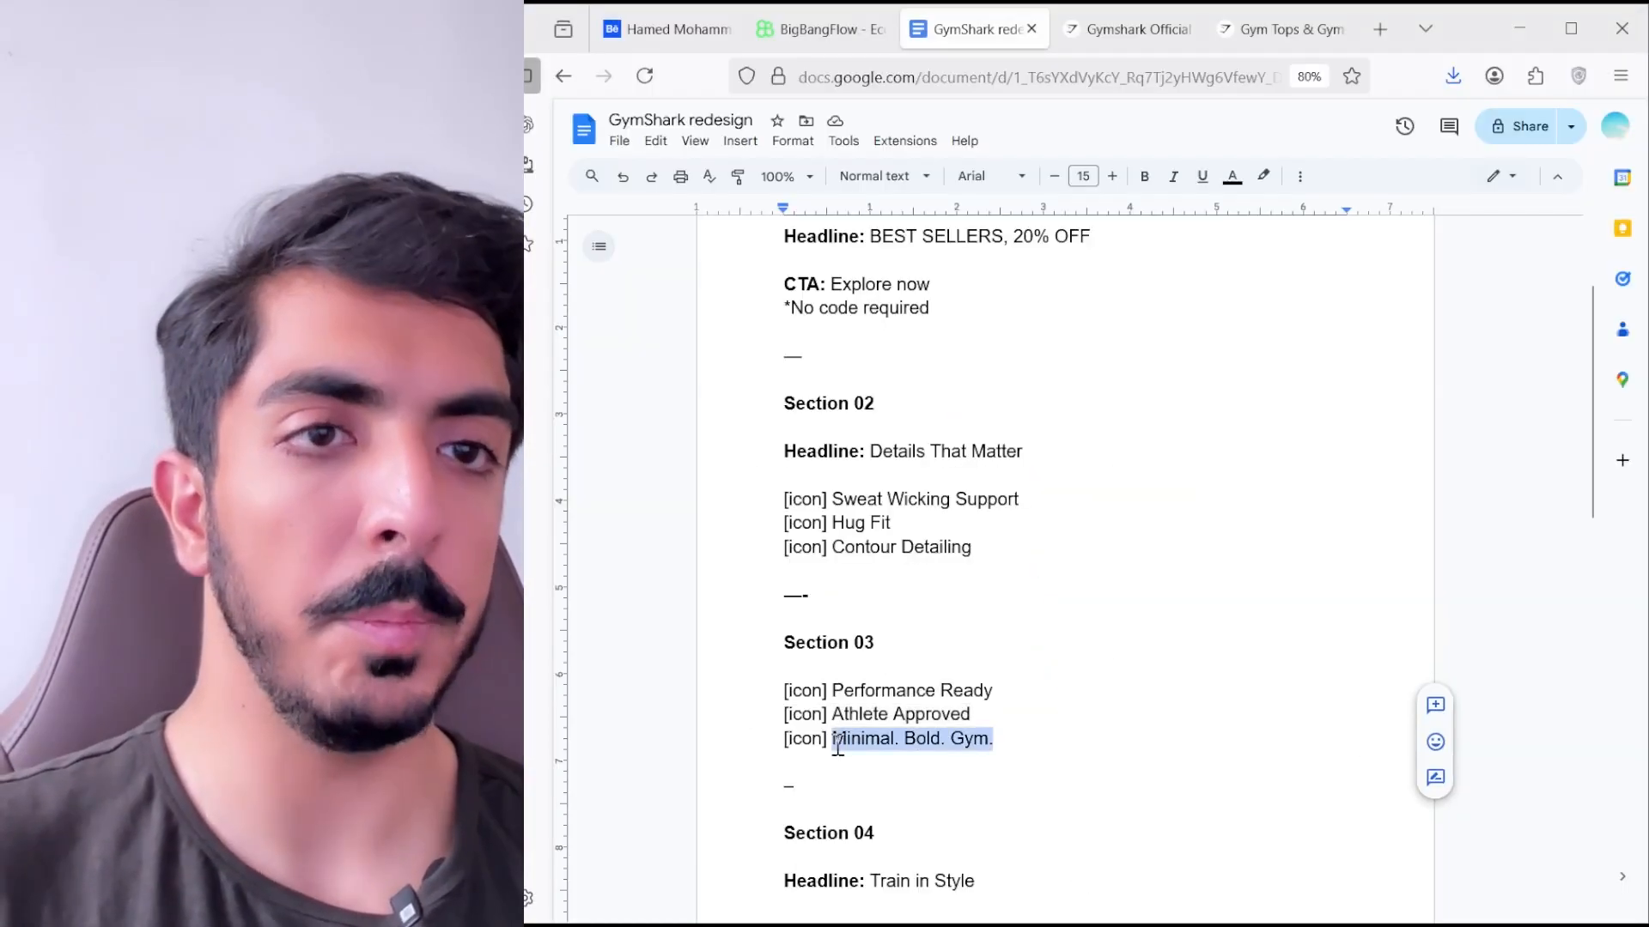
{"action": "right_click", "coordinate": [869, 740]}
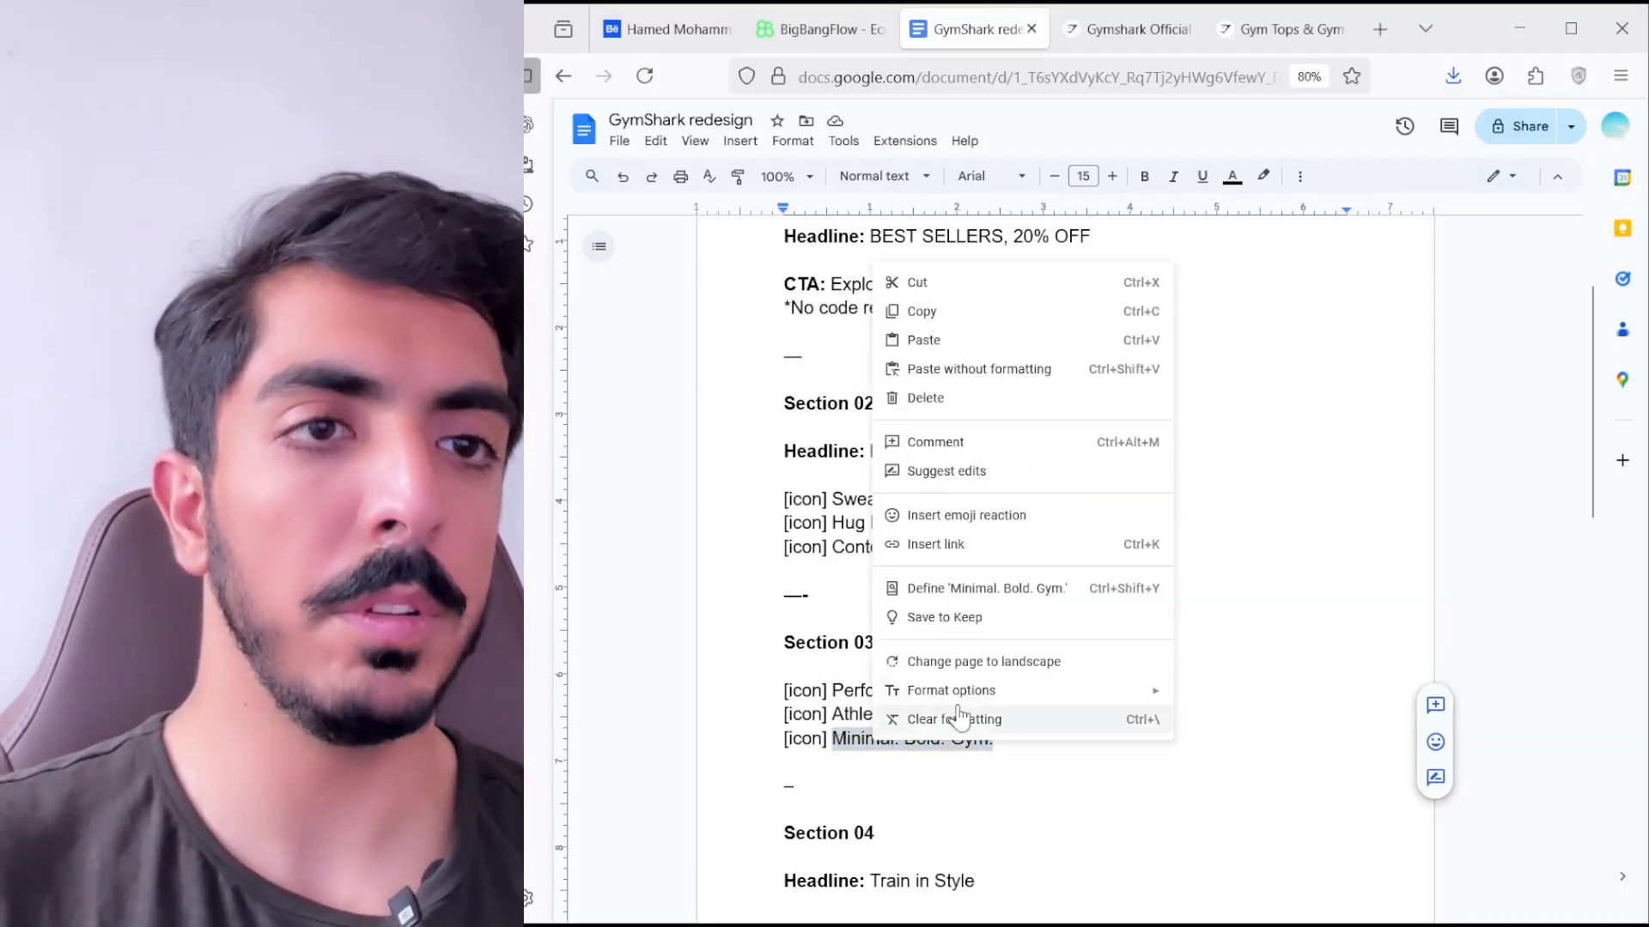
{"action": "left_click", "coordinate": [947, 317]}
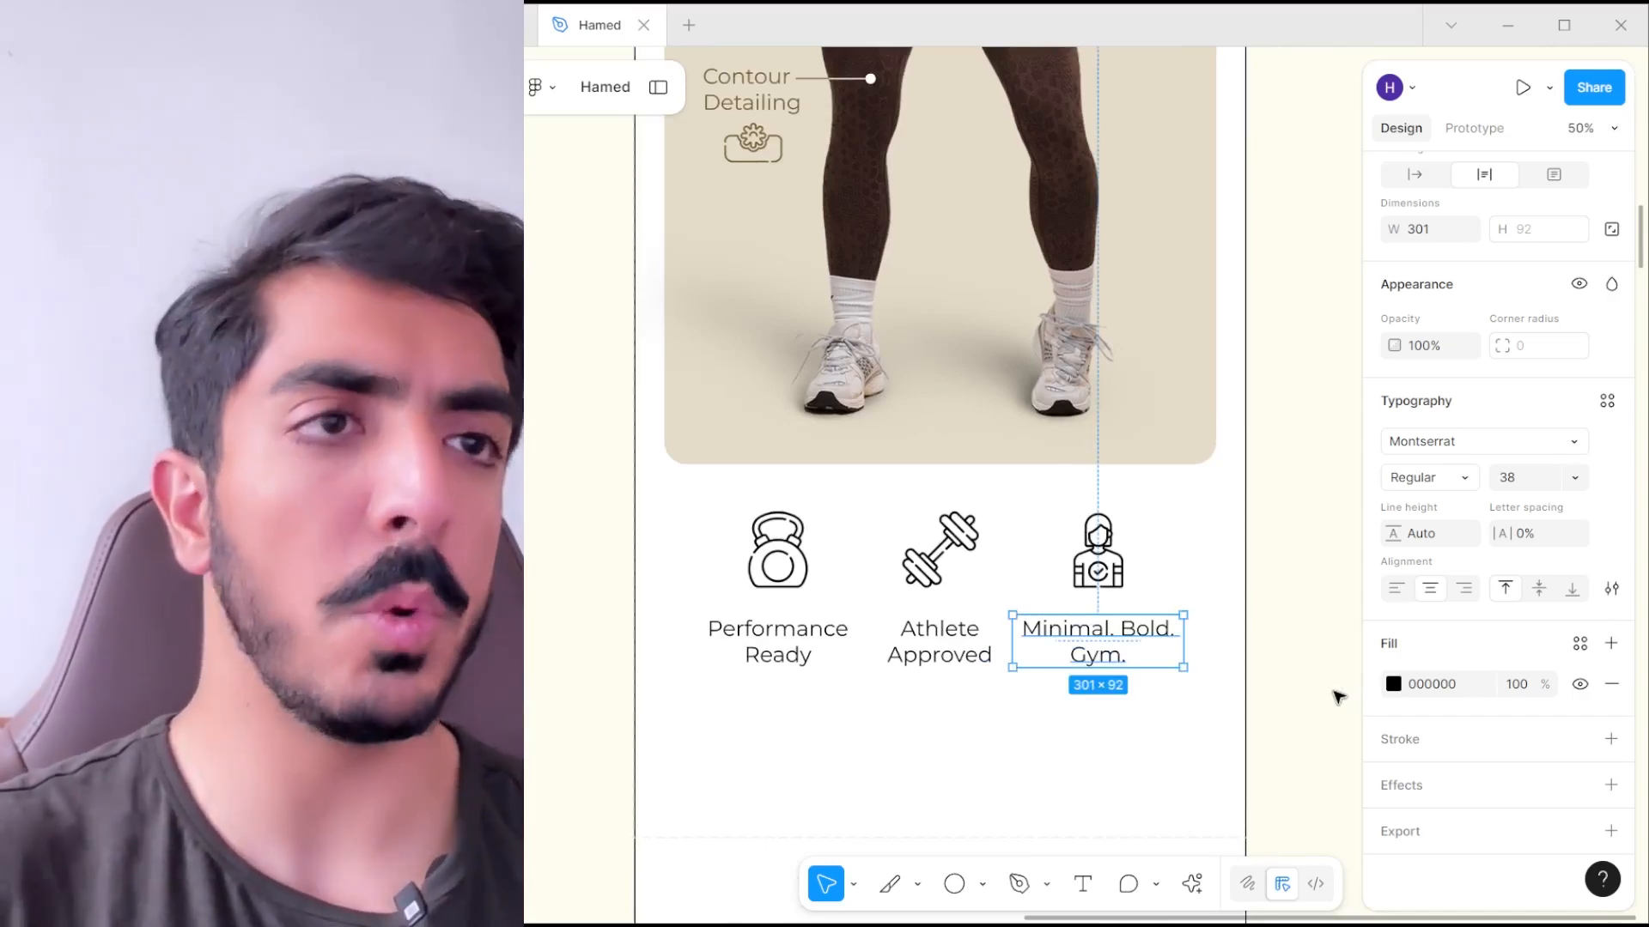
- Narrow the "Minimal. Bold. Gym." text box so "Minimal." sits on the first line and "Bold. Gym." on the second
{"action": "scroll", "coordinate": [974, 568], "scroll_direction": "up", "scroll_amount": 6}
{"action": "left_click_drag", "start_coordinate": [1021, 685], "coordinate": [910, 629]}
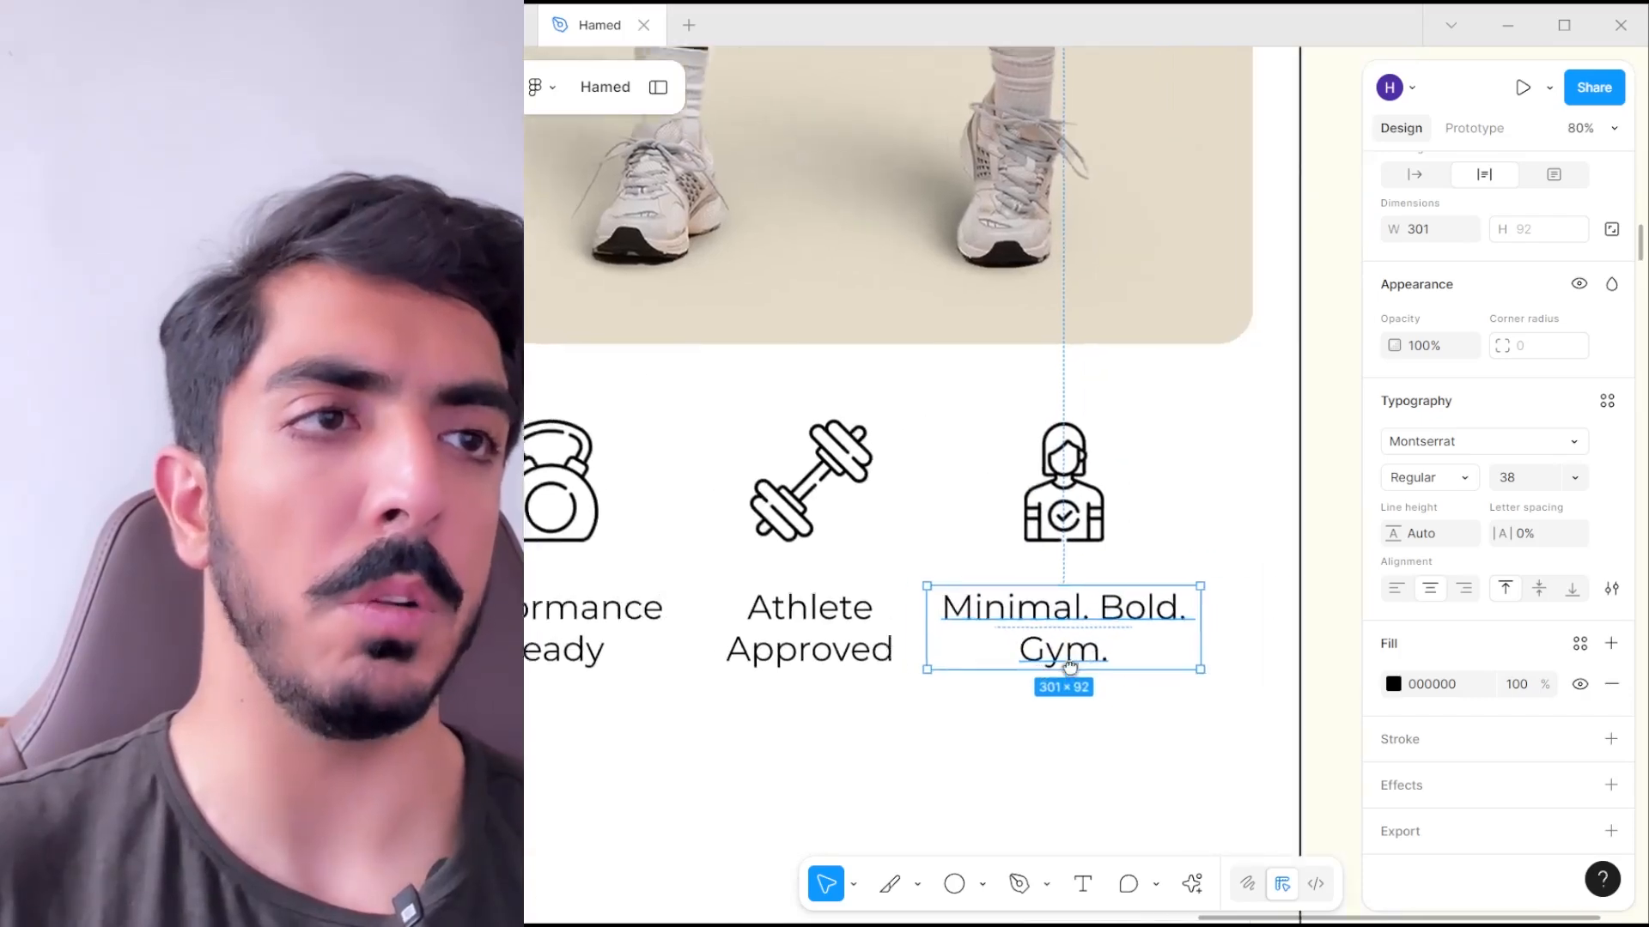
{"action": "scroll", "coordinate": [1069, 663], "scroll_direction": "down", "scroll_amount": 4}
{"action": "left_click", "coordinate": [1291, 626]}
{"action": "mouse_move", "coordinate": [1035, 603]}
{"action": "left_mouse_down"}
{"action": "mouse_move", "coordinate": [1192, 634]}
{"action": "mouse_move", "coordinate": [1019, 590]}
{"action": "left_mouse_up"}
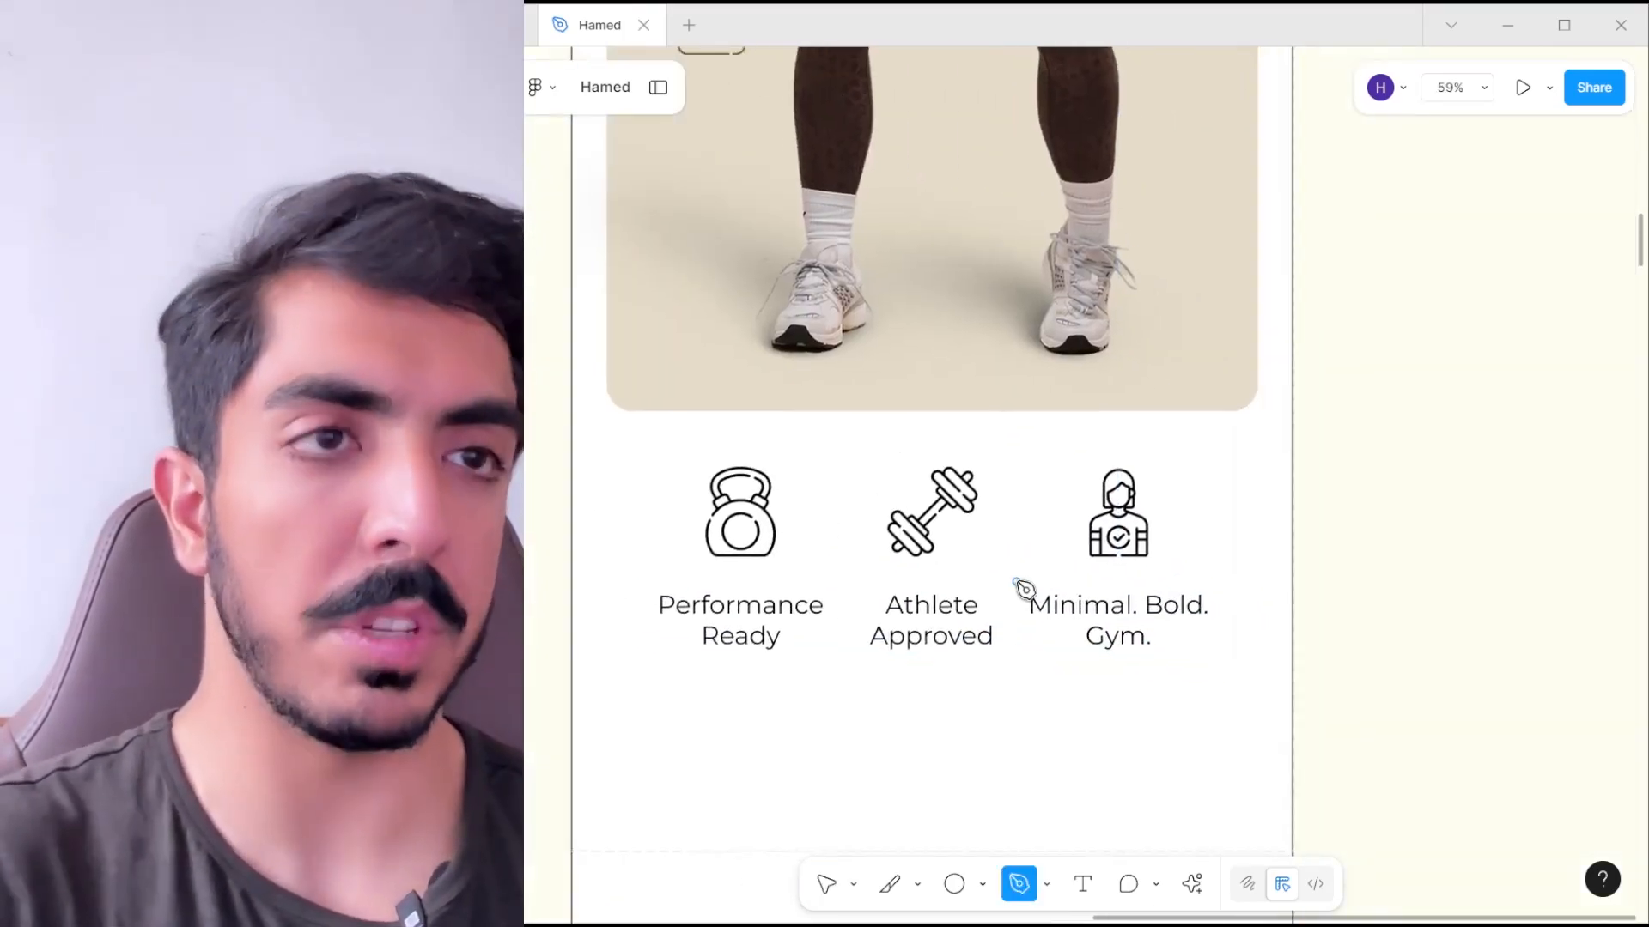
{"action": "scroll", "coordinate": [1021, 594], "scroll_direction": "up", "scroll_amount": 5}
{"action": "key", "text": "v"}
{"action": "left_click", "coordinate": [1134, 619]}
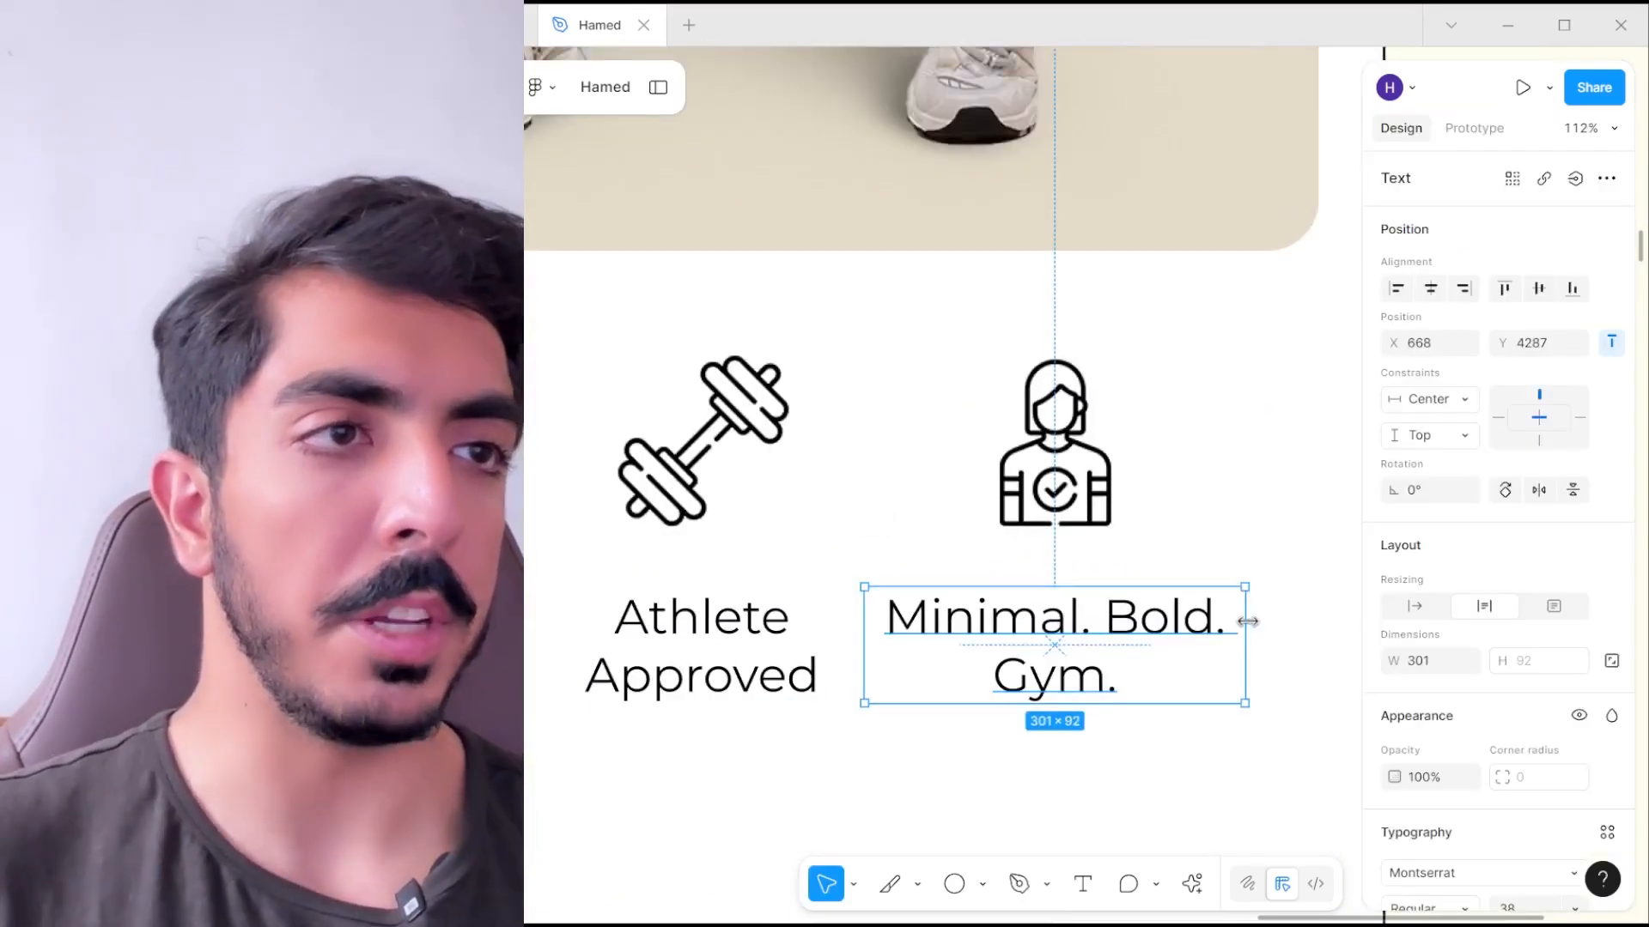
{"action": "left_click_drag", "start_coordinate": [1247, 621], "coordinate": [1209, 620]}
- Draw a short vertical black divider line between "Athlete Approved" and "Minimal. Bold. Gym." and duplicate it between the first two labels
{"action": "scroll", "coordinate": [1219, 620], "scroll_direction": "down", "scroll_amount": 4}
{"action": "left_click_drag", "start_coordinate": [1305, 627], "coordinate": [1137, 593]}
{"action": "left_click", "coordinate": [1137, 593]}
{"action": "scroll", "coordinate": [859, 599], "scroll_direction": "up", "scroll_amount": 5}
{"action": "left_click_drag", "start_coordinate": [871, 615], "coordinate": [943, 594]}
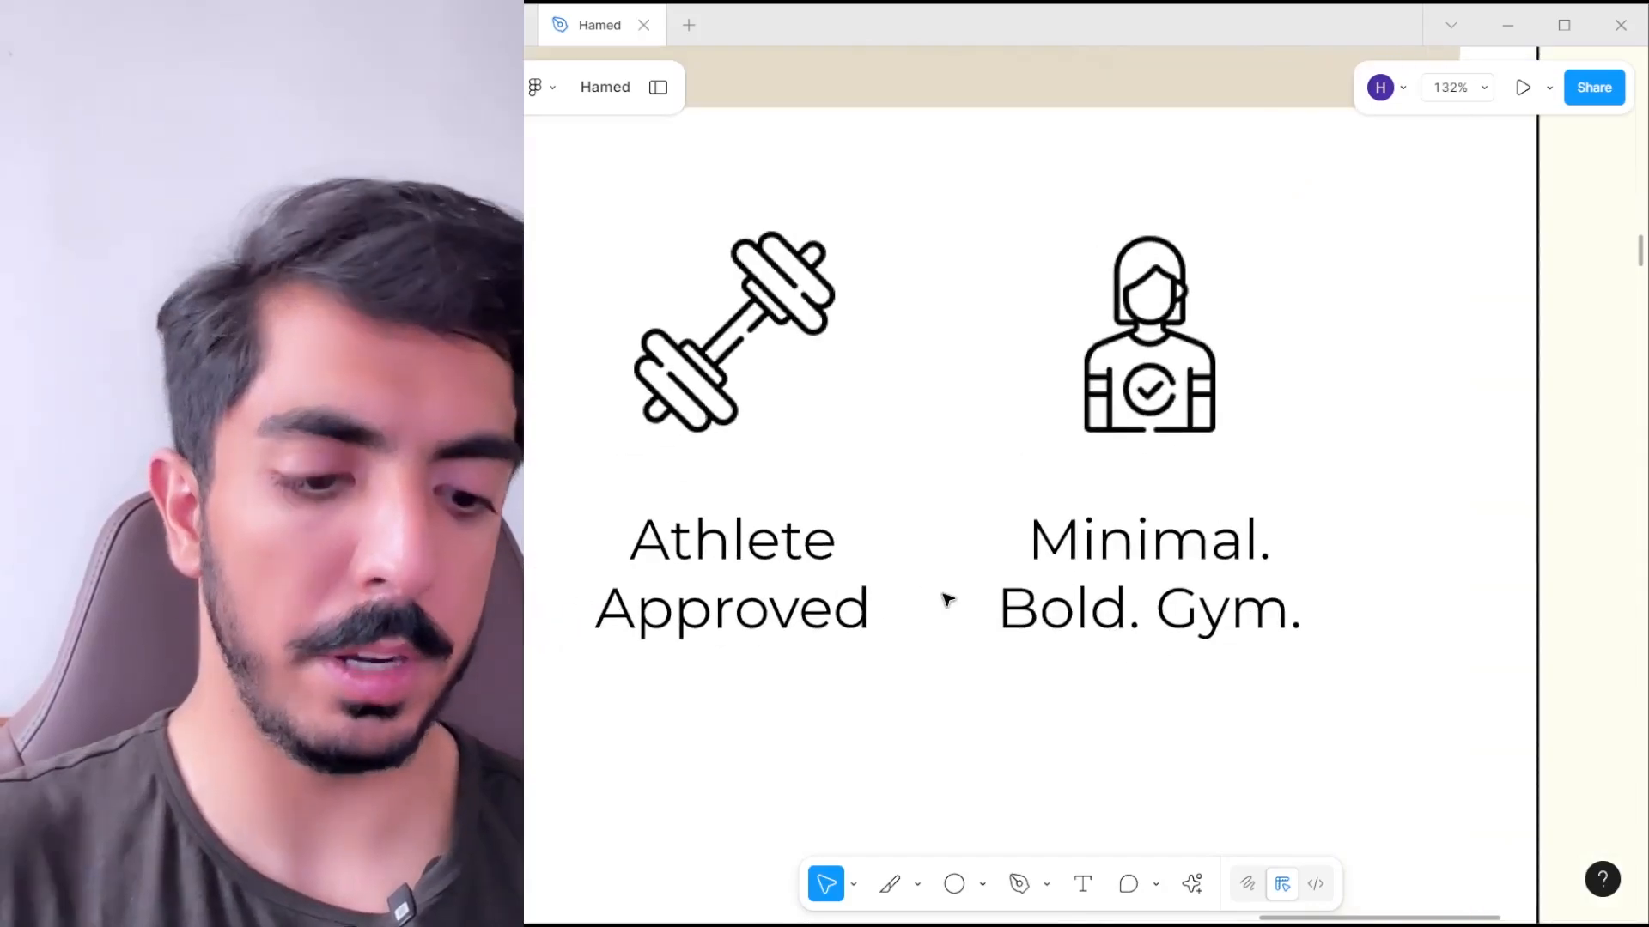
{"action": "left_click", "coordinate": [937, 595]}
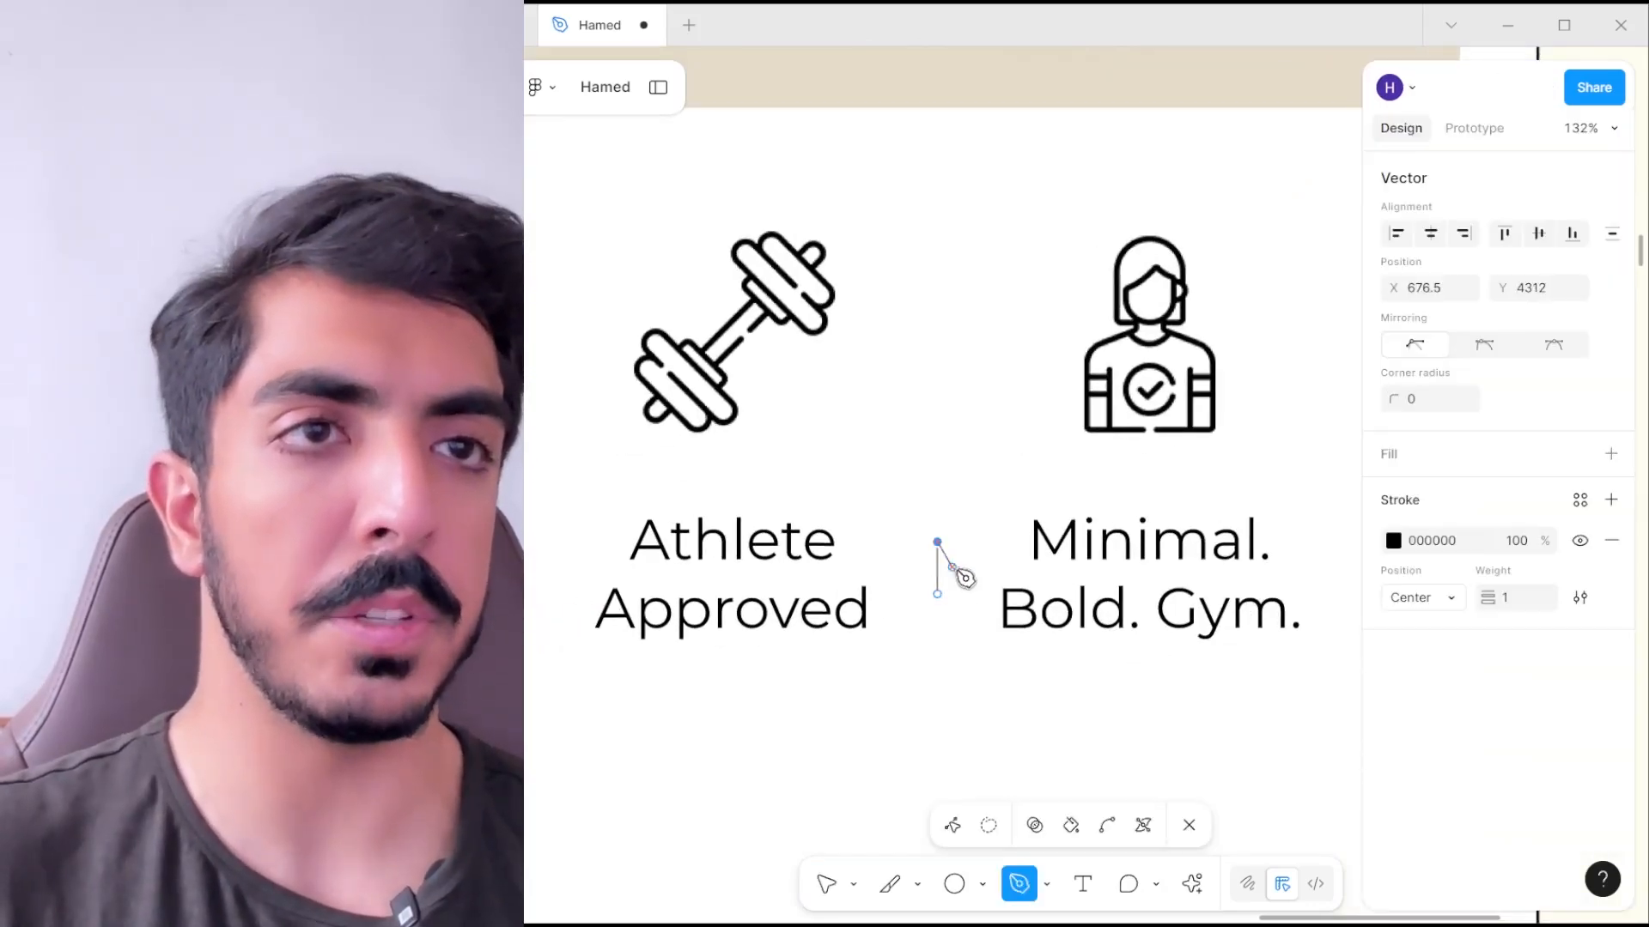
{"action": "scroll", "coordinate": [973, 574], "scroll_direction": "down", "scroll_amount": 5}
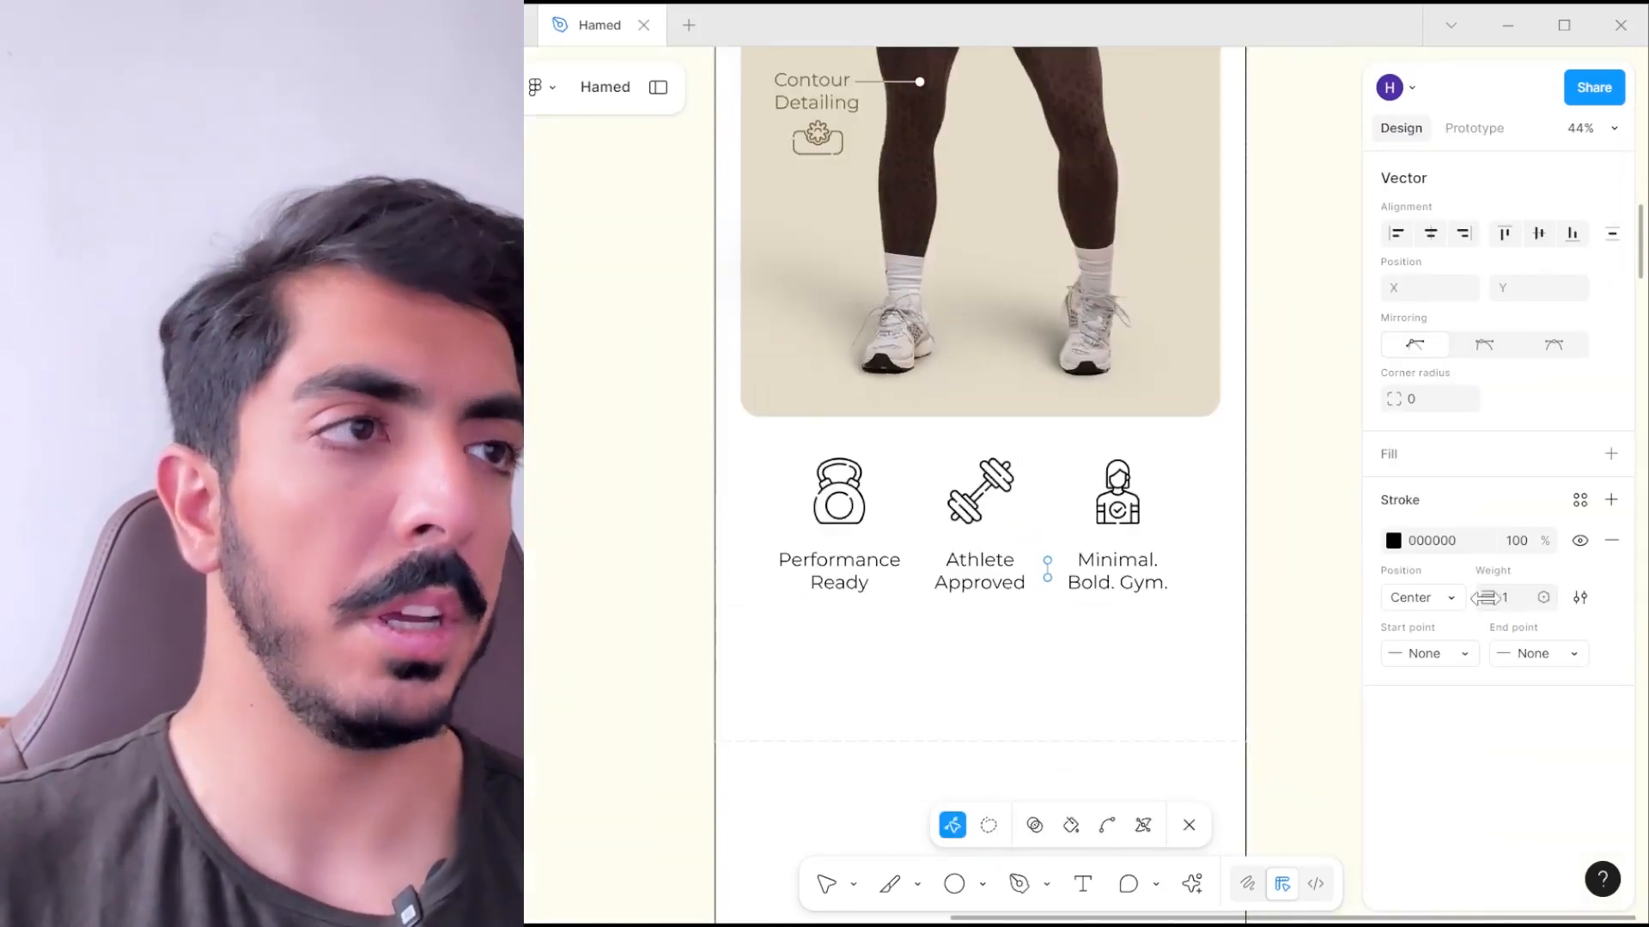
{"action": "key", "text": "Escape"}
{"action": "key", "text": "Escape"}
{"action": "scroll", "coordinate": [1104, 575], "scroll_direction": "up", "scroll_amount": 4}
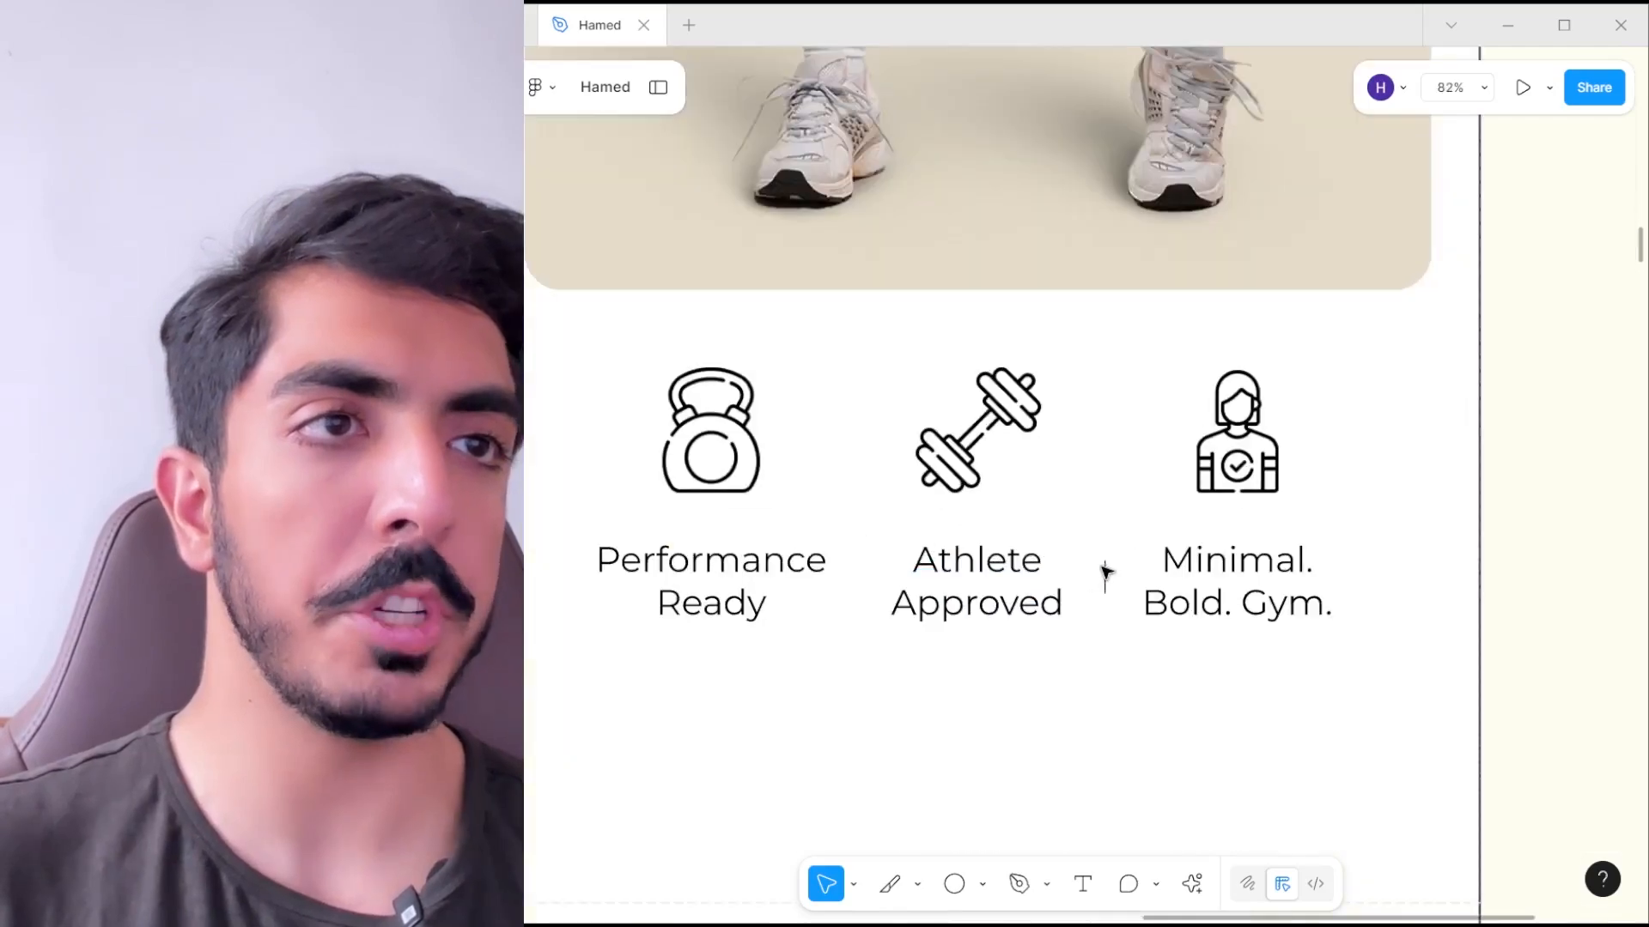
{"action": "left_click", "coordinate": [1105, 586]}
{"action": "left_click", "coordinate": [1222, 582]}
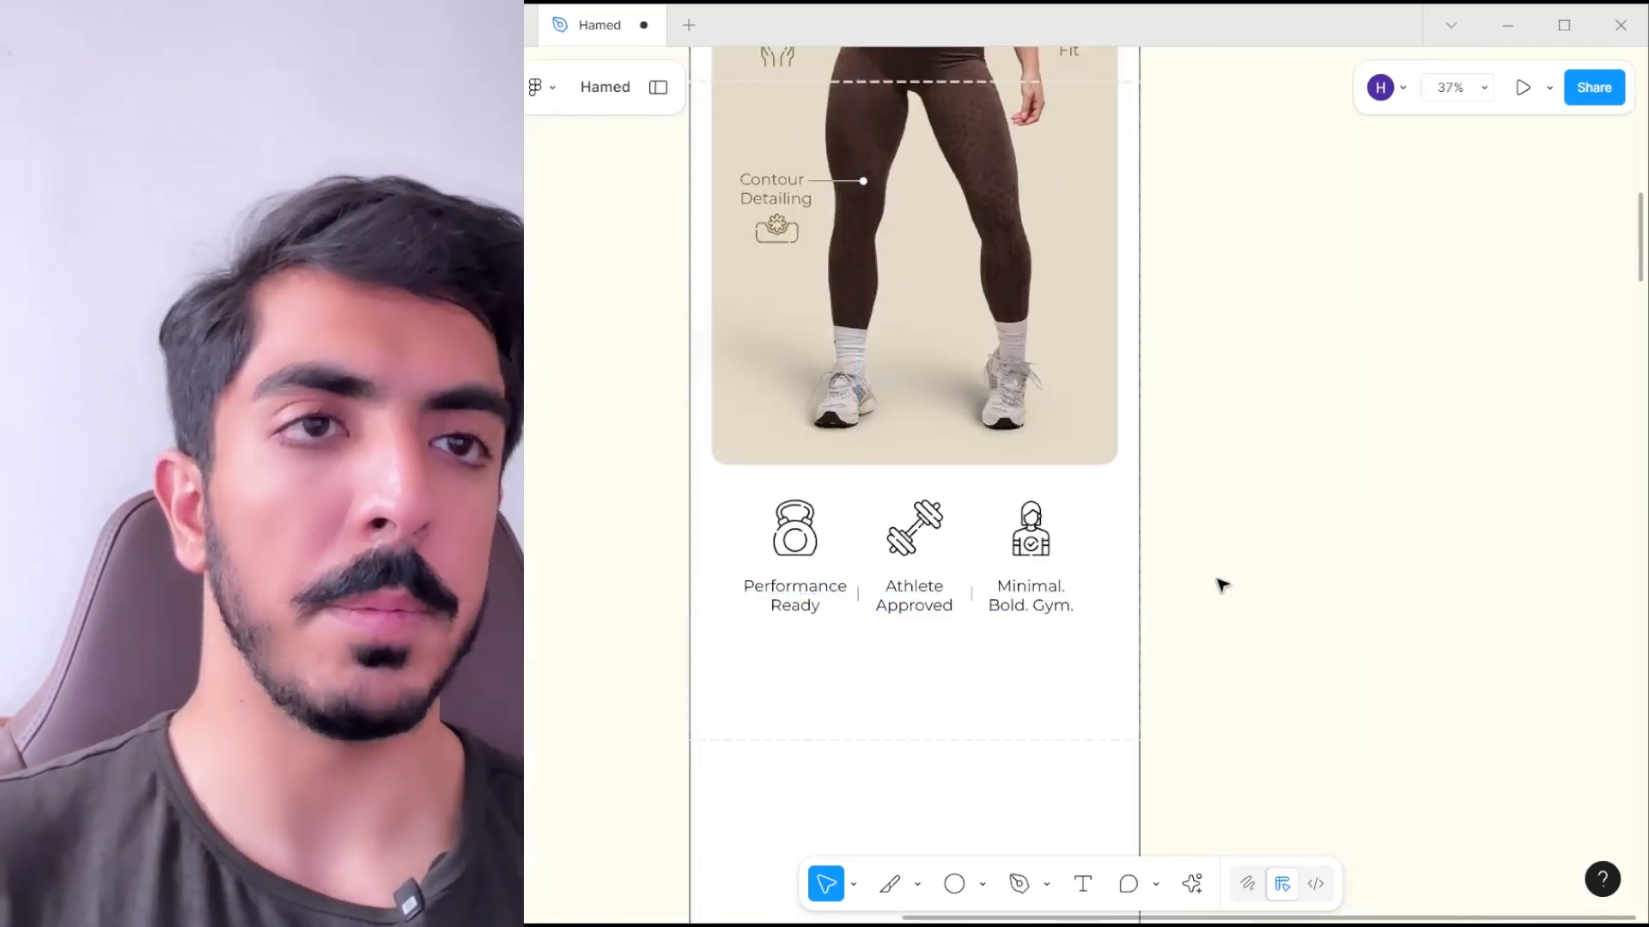
- Set the font size of the three icon labels to 32 and fine-tune the spacing of the dividers between them
{"action": "left_click_drag", "start_coordinate": [1221, 582], "coordinate": [1294, 517]}
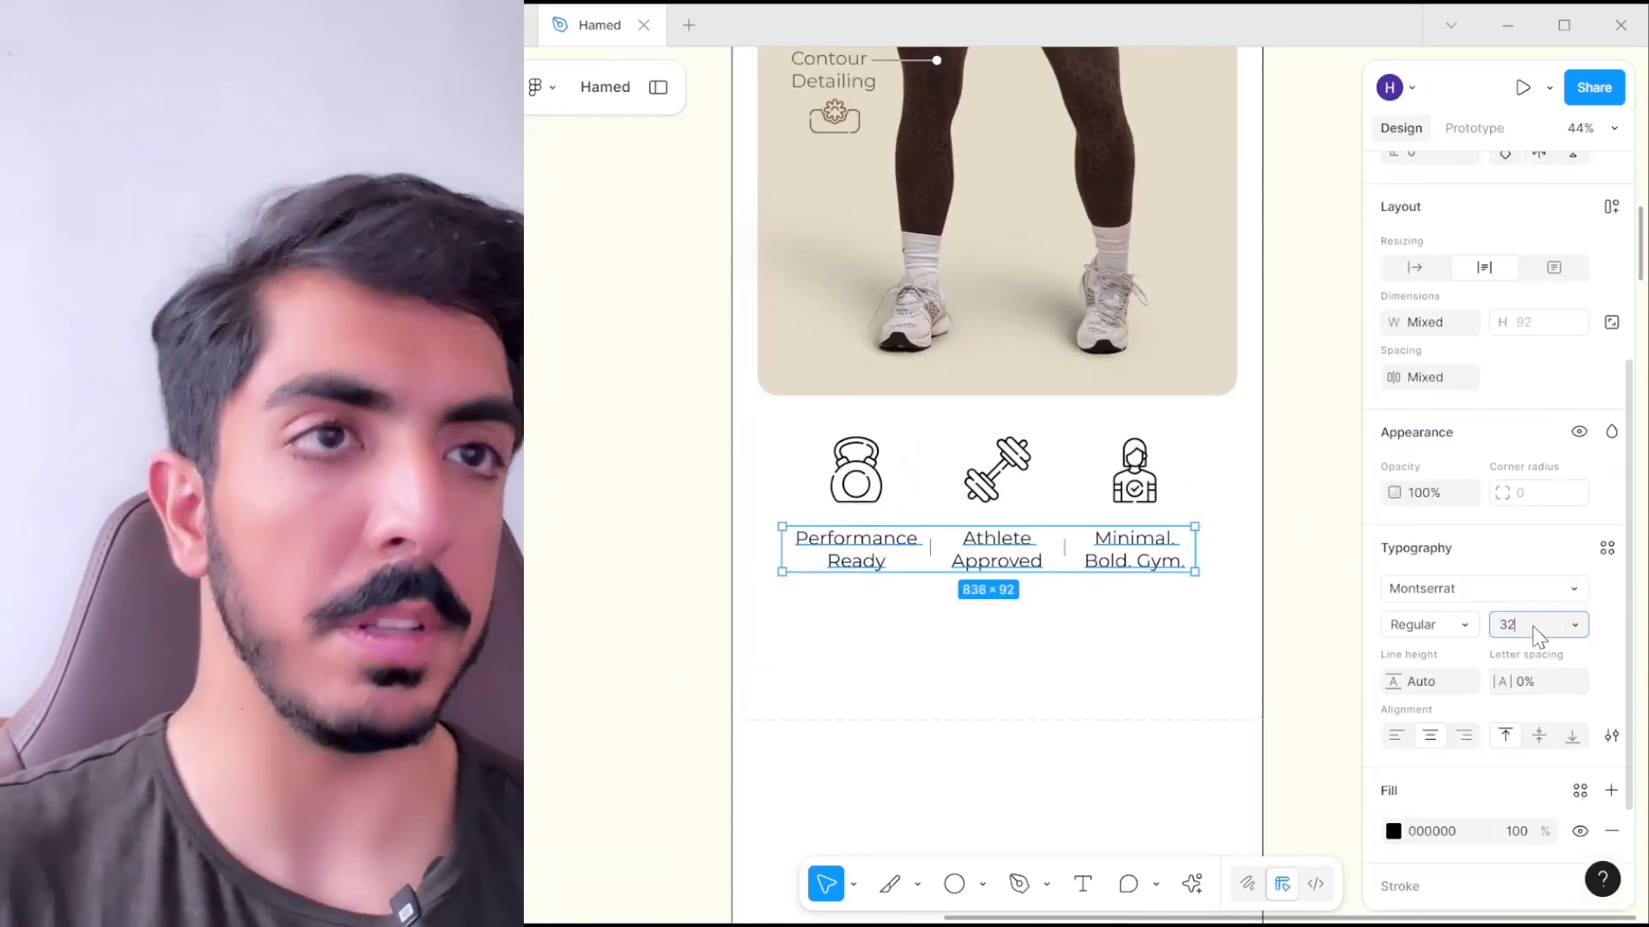
{"action": "key", "text": "Return"}
{"action": "scroll", "coordinate": [1200, 552], "scroll_direction": "up", "scroll_amount": 1}
{"action": "left_click_drag", "start_coordinate": [1197, 546], "coordinate": [1131, 539]}
{"action": "left_click", "coordinate": [1116, 541]}
{"action": "left_click", "coordinate": [850, 541]}
{"action": "left_click_drag", "start_coordinate": [853, 541], "coordinate": [840, 541]}
- Extend the email frame downward to make room for the next section
{"action": "scroll", "coordinate": [841, 543], "scroll_direction": "down", "scroll_amount": 8}
{"action": "left_click", "coordinate": [1098, 550]}
{"action": "left_click_drag", "start_coordinate": [1100, 548], "coordinate": [1137, 500]}
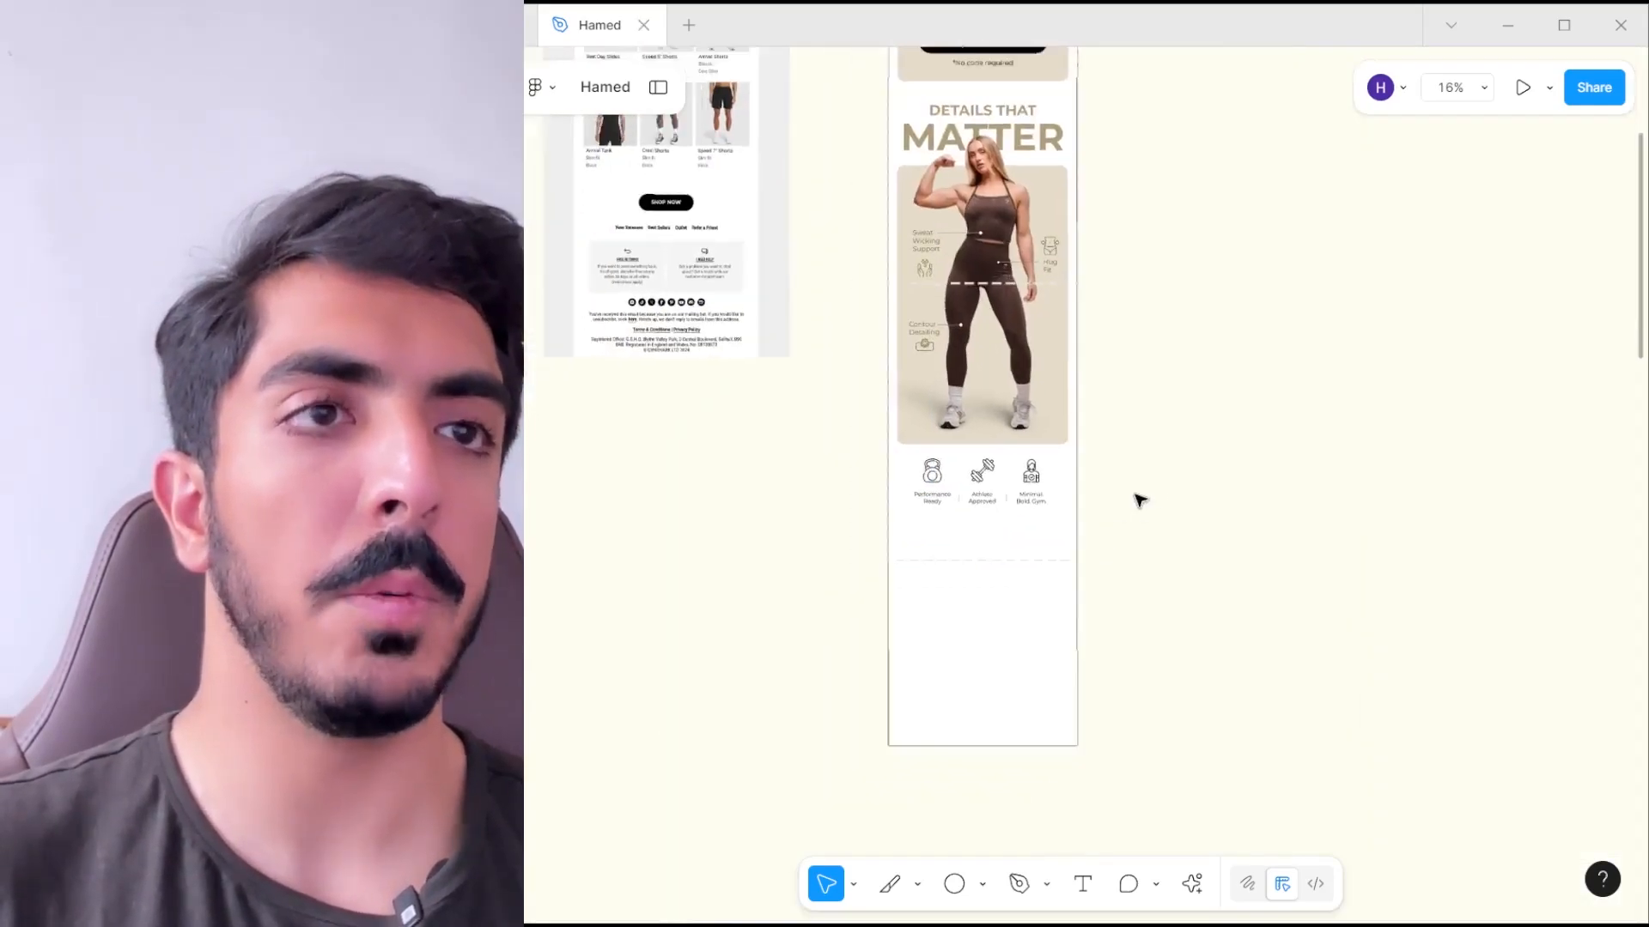
{"action": "scroll", "coordinate": [1130, 505], "scroll_direction": "down", "scroll_amount": 2}
{"action": "left_click", "coordinate": [1061, 649]}
{"action": "left_click_drag", "start_coordinate": [1022, 691], "coordinate": [1009, 792]}
{"action": "scroll", "coordinate": [1082, 515], "scroll_direction": "down", "scroll_amount": 3}
{"action": "left_click_drag", "start_coordinate": [1092, 610], "coordinate": [1098, 527]}
{"action": "left_click", "coordinate": [1101, 525]}
{"action": "scroll", "coordinate": [1036, 383], "scroll_direction": "up", "scroll_amount": 4}
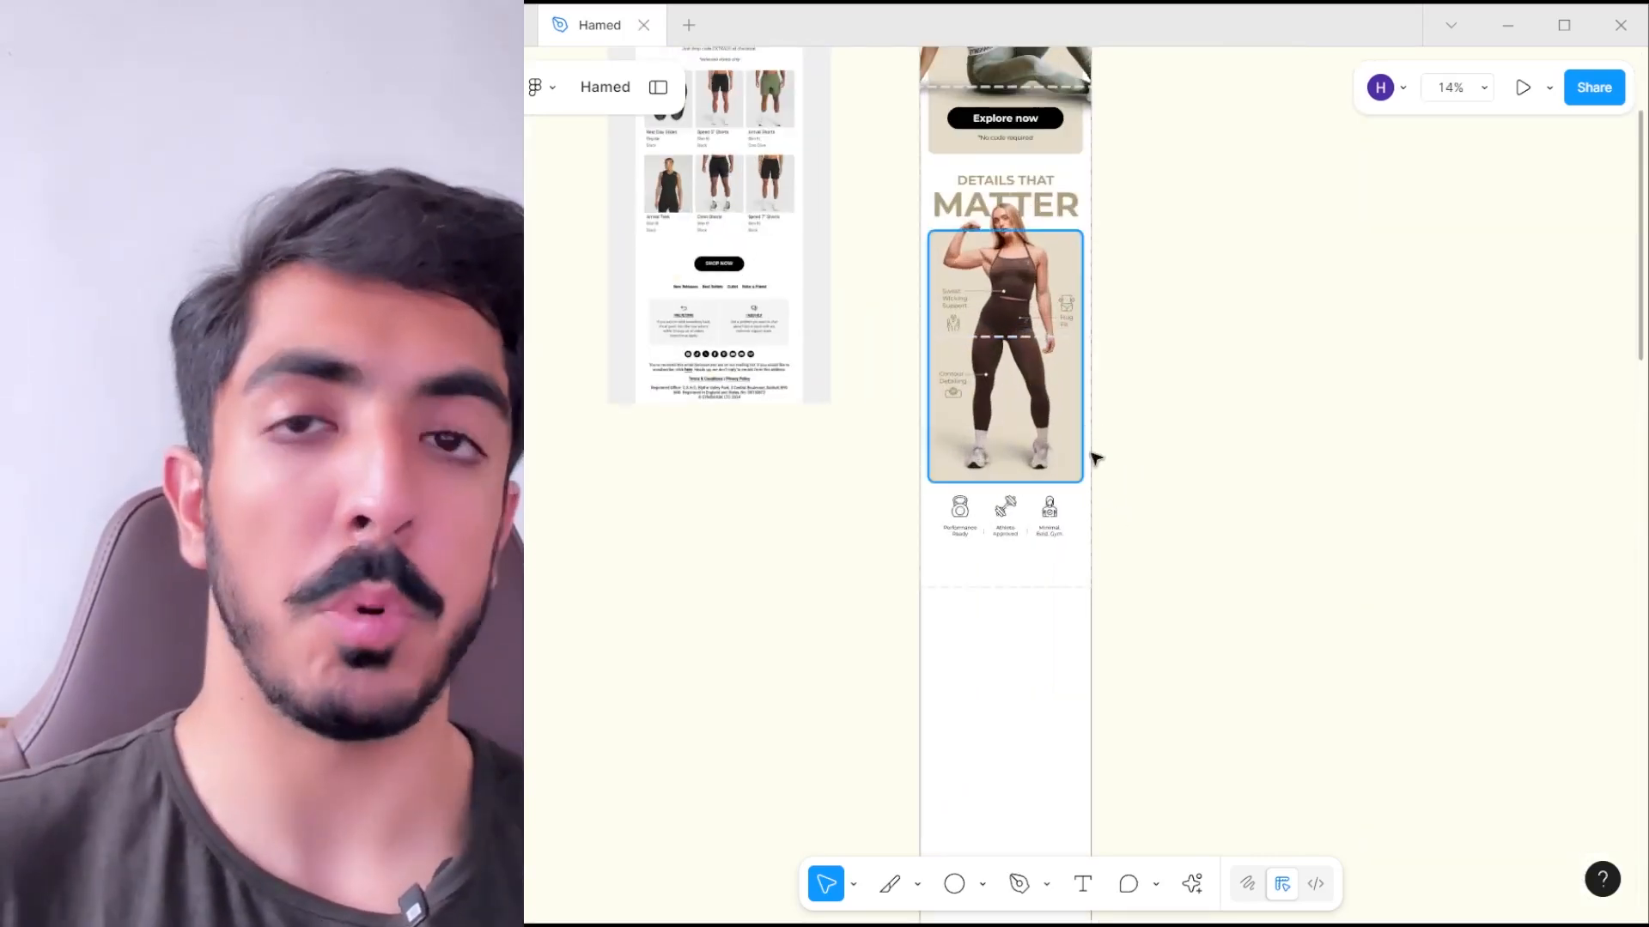
- Switch to the file explorer, open the Section 04 folder and select all its model images
{"action": "scroll", "coordinate": [1191, 521], "scroll_direction": "down", "scroll_amount": 1}
{"action": "left_click_drag", "start_coordinate": [1091, 453], "coordinate": [1127, 341]}
{"action": "key", "text": "alt+Tab"}
{"action": "key", "text": "alt+Left"}
{"action": "left_click_drag", "start_coordinate": [909, 311], "coordinate": [913, 389]}
{"action": "double_click", "coordinate": [955, 506]}
{"action": "key", "text": "ctrl+a"}
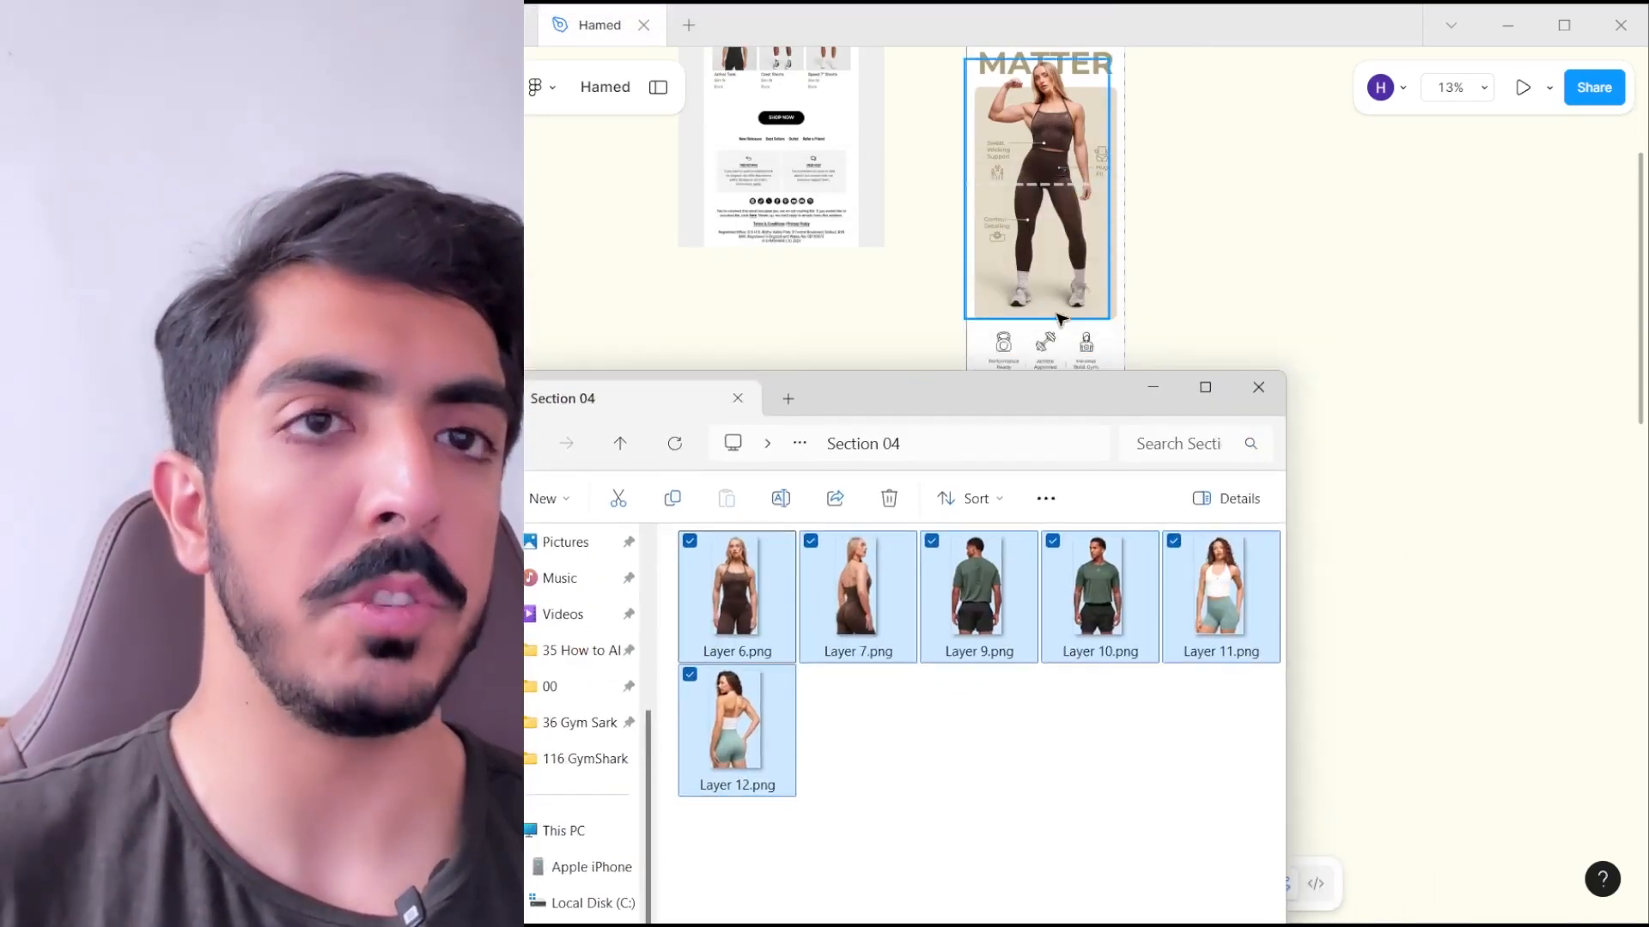
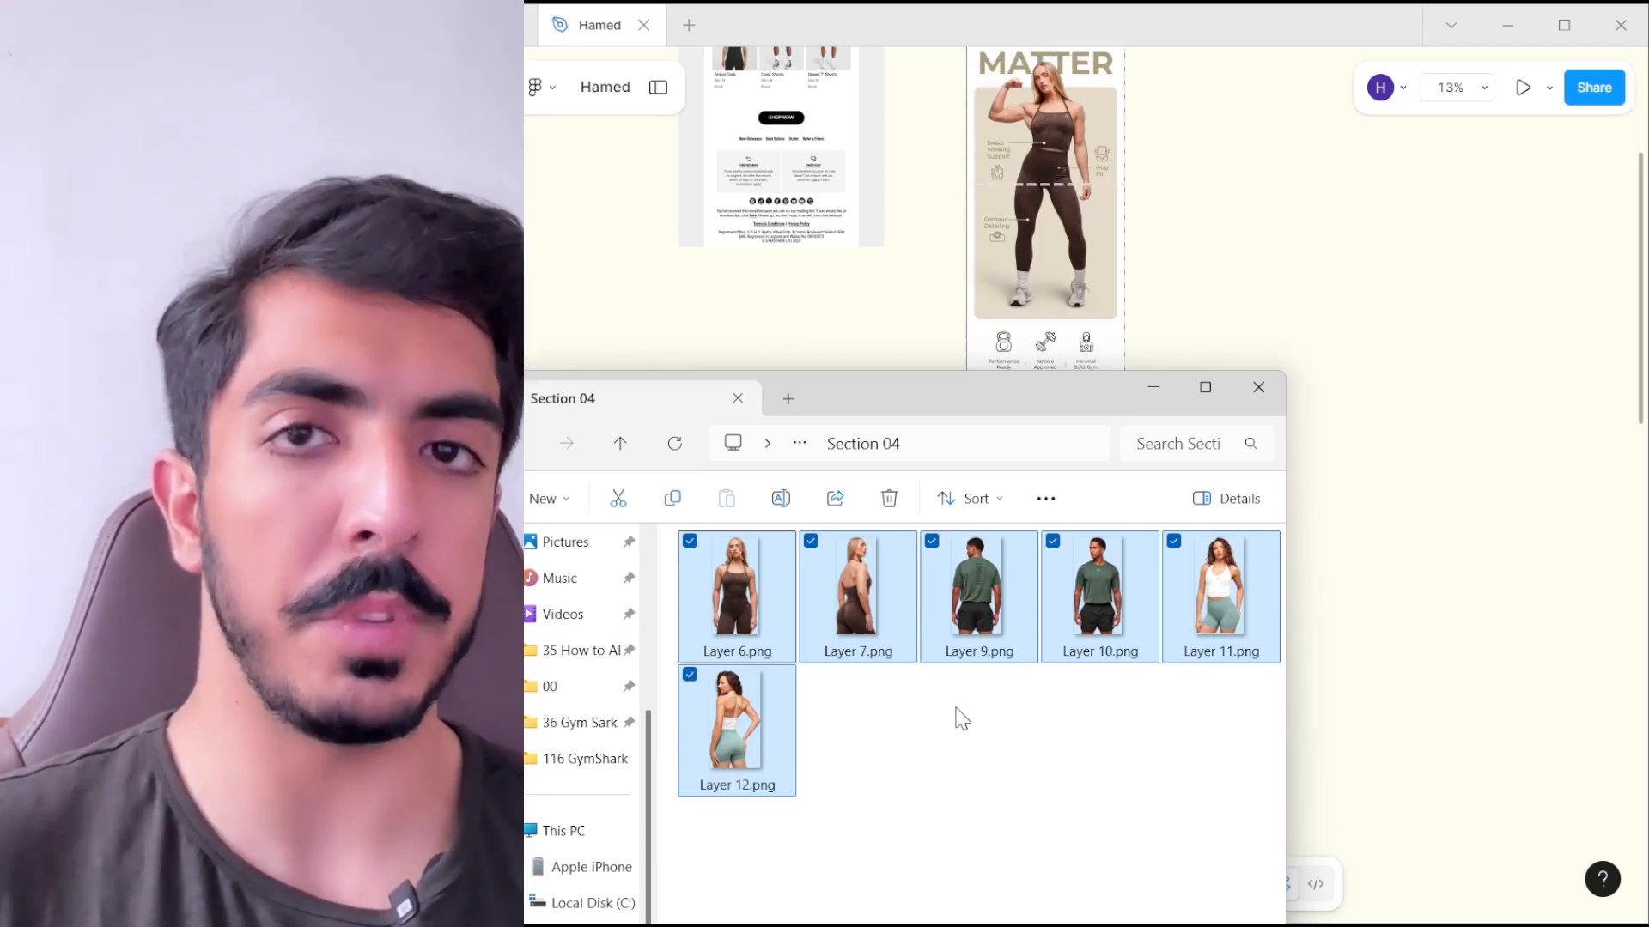
- Place the six Section 04 model images on the empty canvas beside the email frame
{"action": "left_click", "coordinate": [825, 610]}
{"action": "left_click", "coordinate": [778, 640], "text": "ctrl"}
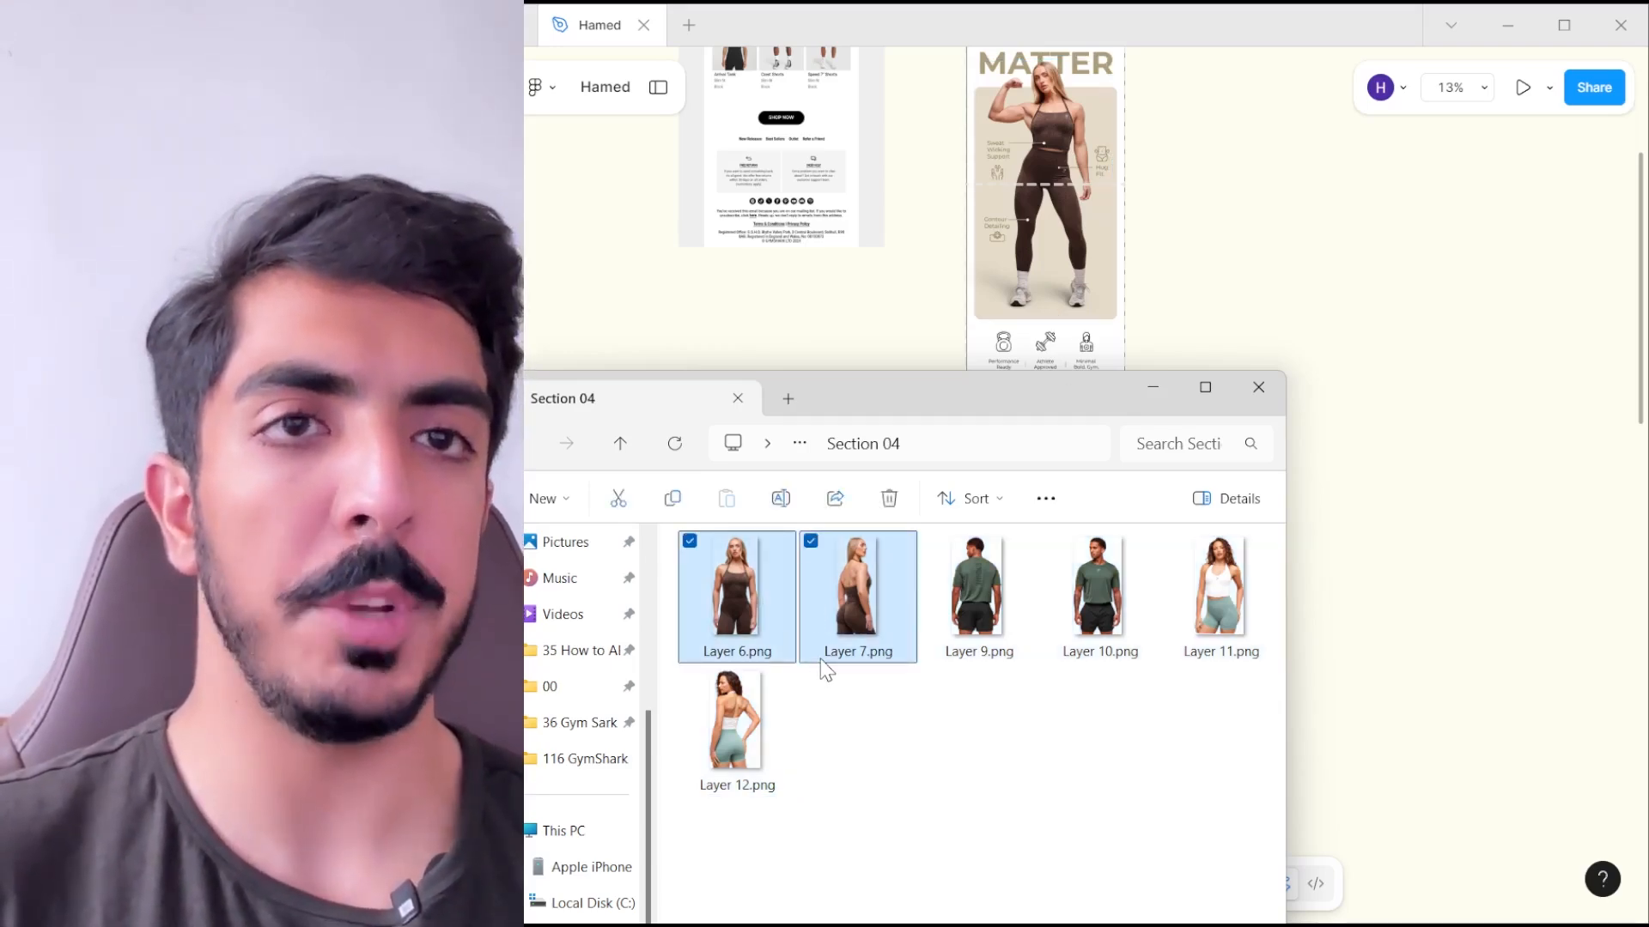
{"action": "left_click_drag", "start_coordinate": [767, 566], "coordinate": [765, 572]}
{"action": "left_click_drag", "start_coordinate": [765, 574], "coordinate": [1415, 273]}
{"action": "left_click", "coordinate": [1381, 384]}
{"action": "left_click_drag", "start_coordinate": [1305, 411], "coordinate": [1256, 492]}
{"action": "left_click", "coordinate": [1203, 480]}
{"action": "scroll", "coordinate": [1074, 386], "scroll_direction": "up", "scroll_amount": 1}
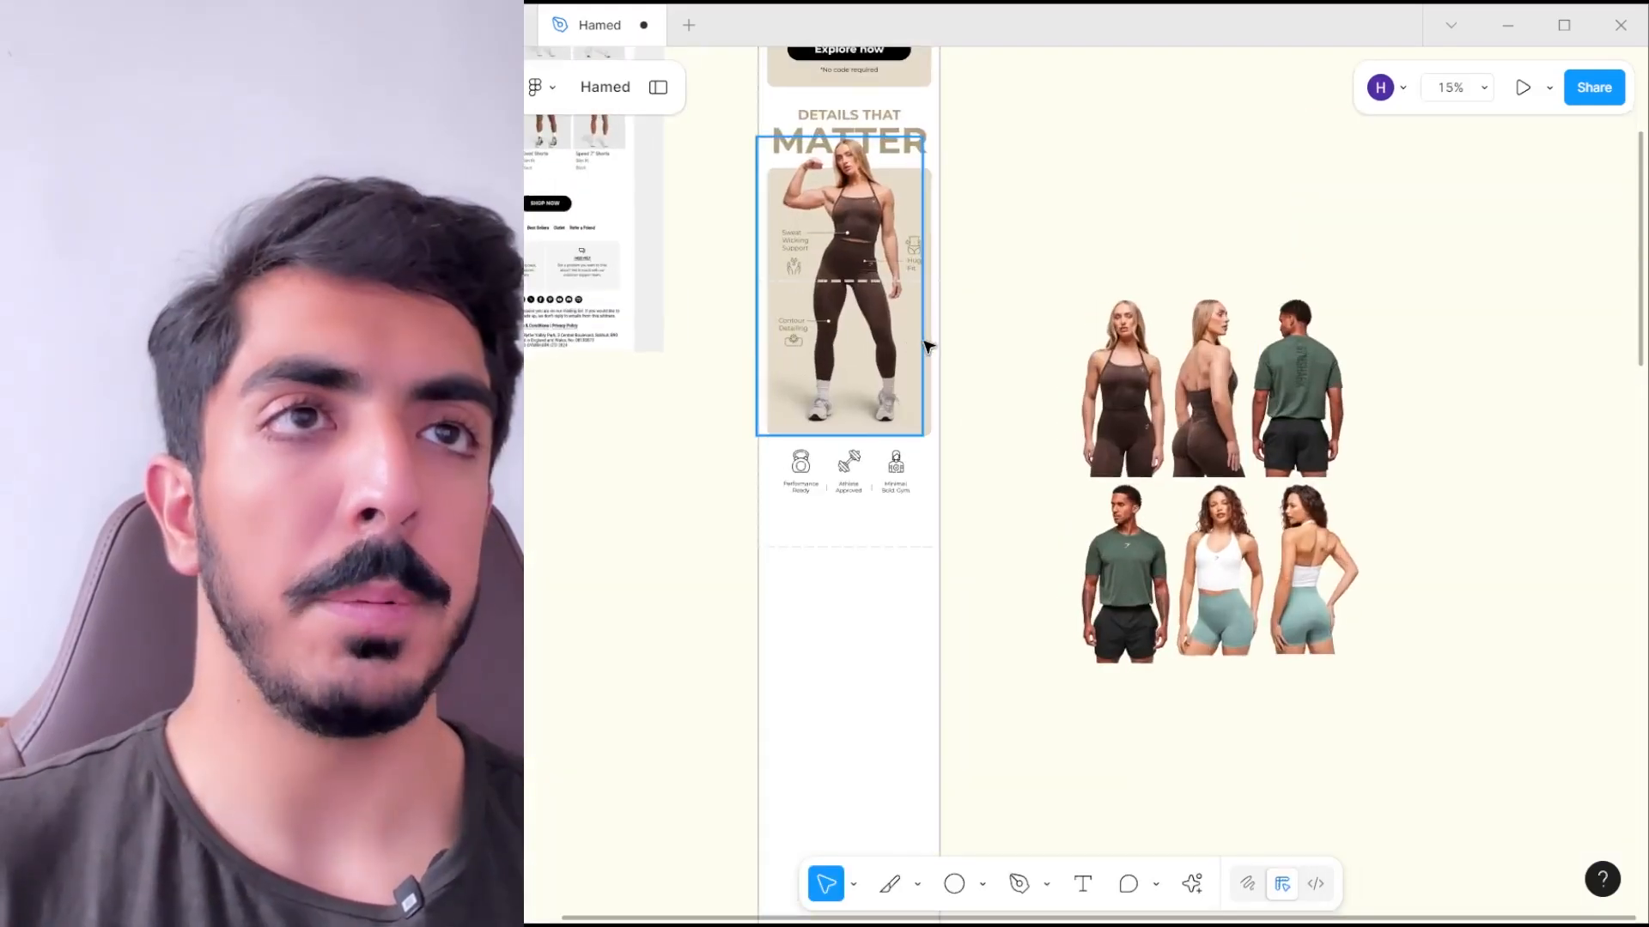
- Duplicate the large beige rounded rectangle from "Details That Matter" into the empty area below the three icons
{"action": "left_click", "coordinate": [927, 344]}
{"action": "left_click_drag", "start_coordinate": [884, 285], "coordinate": [884, 678]}
{"action": "scroll", "coordinate": [867, 592], "scroll_direction": "up", "scroll_amount": 4}
{"action": "scroll", "coordinate": [858, 596], "scroll_direction": "down", "scroll_amount": 2}
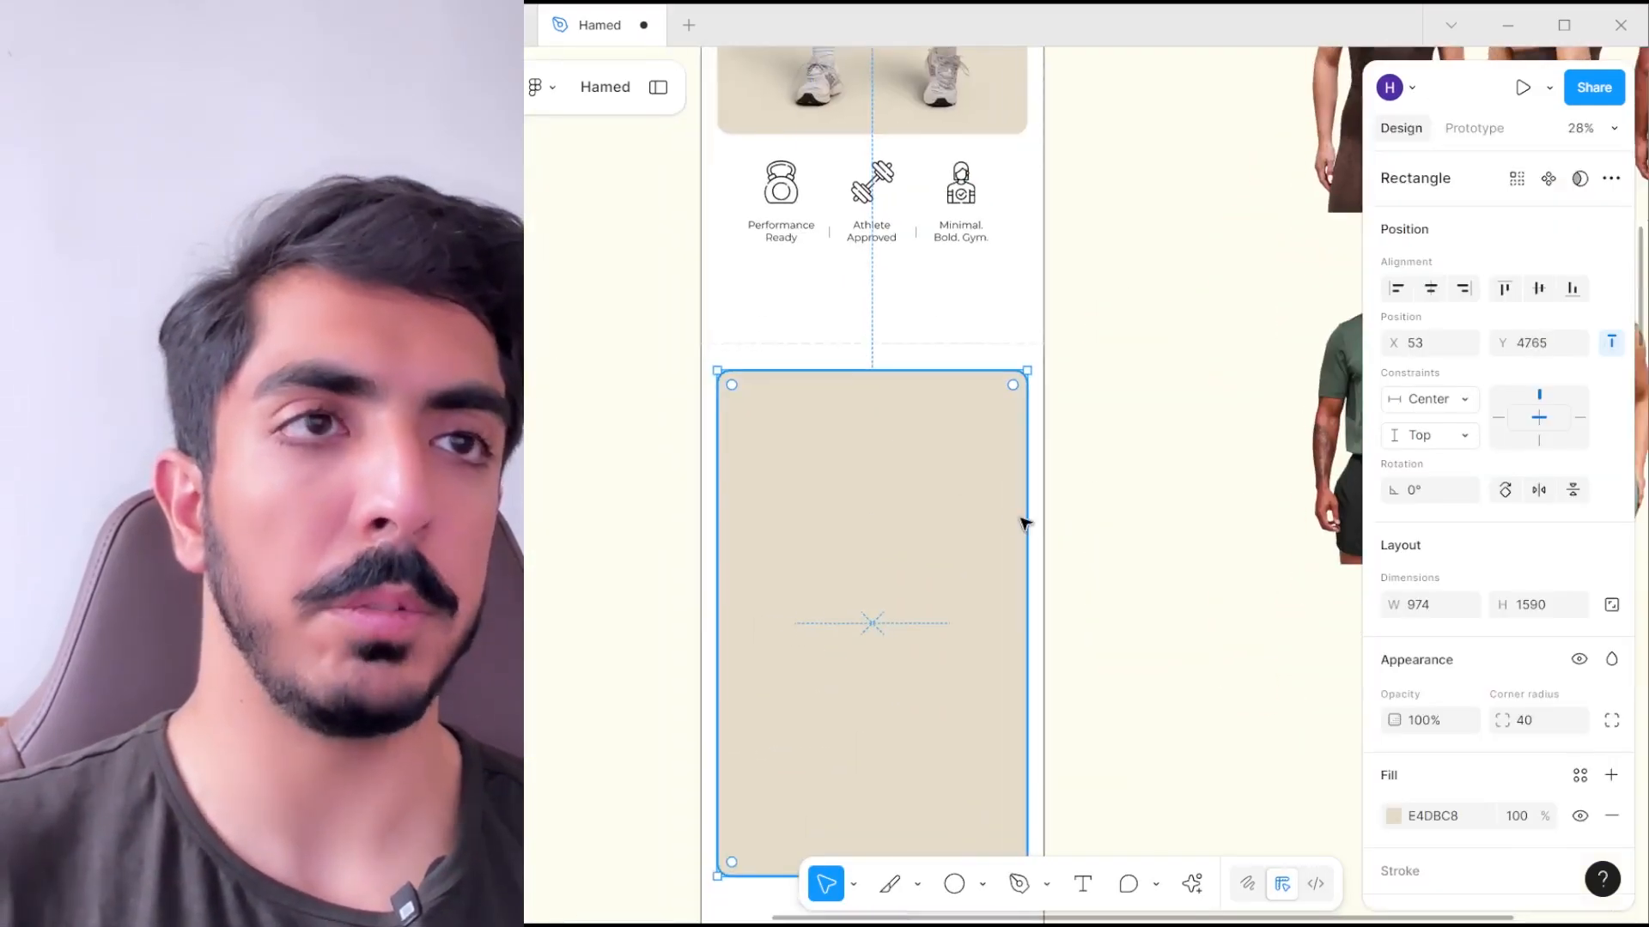
- Narrow the copied rectangle to a width of 426 and duplicate it alongside with a gap of 27
{"action": "left_click_drag", "start_coordinate": [1027, 523], "coordinate": [865, 523]}
{"action": "scroll", "coordinate": [851, 481], "scroll_direction": "down", "scroll_amount": 2}
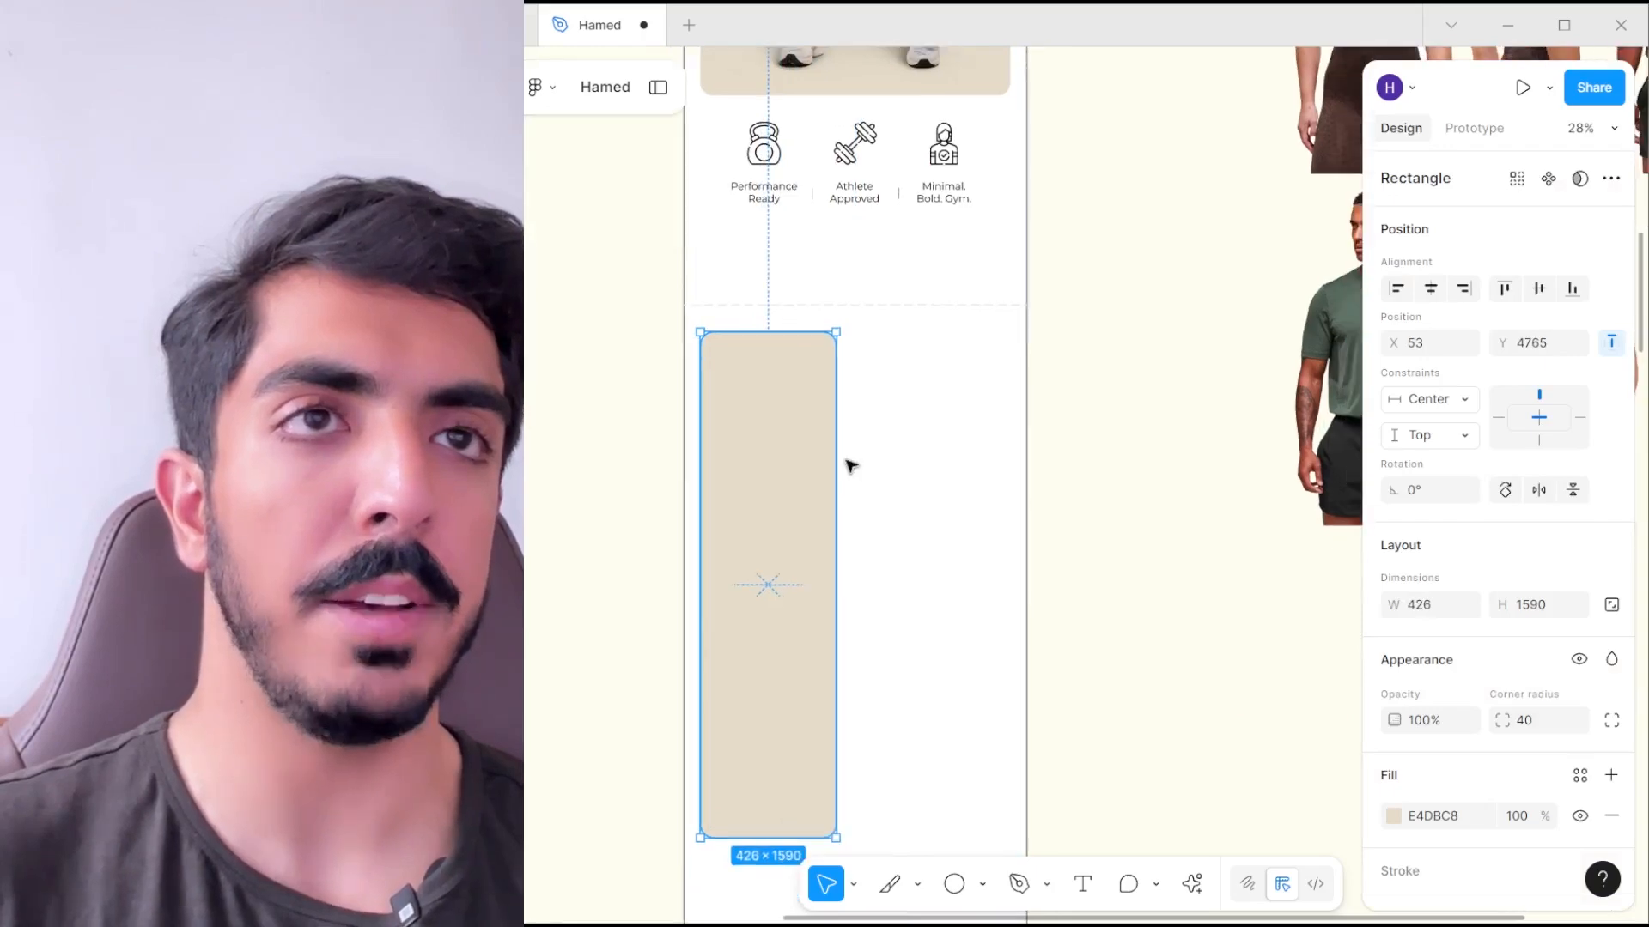
{"action": "left_click_drag", "start_coordinate": [747, 518], "coordinate": [894, 526]}
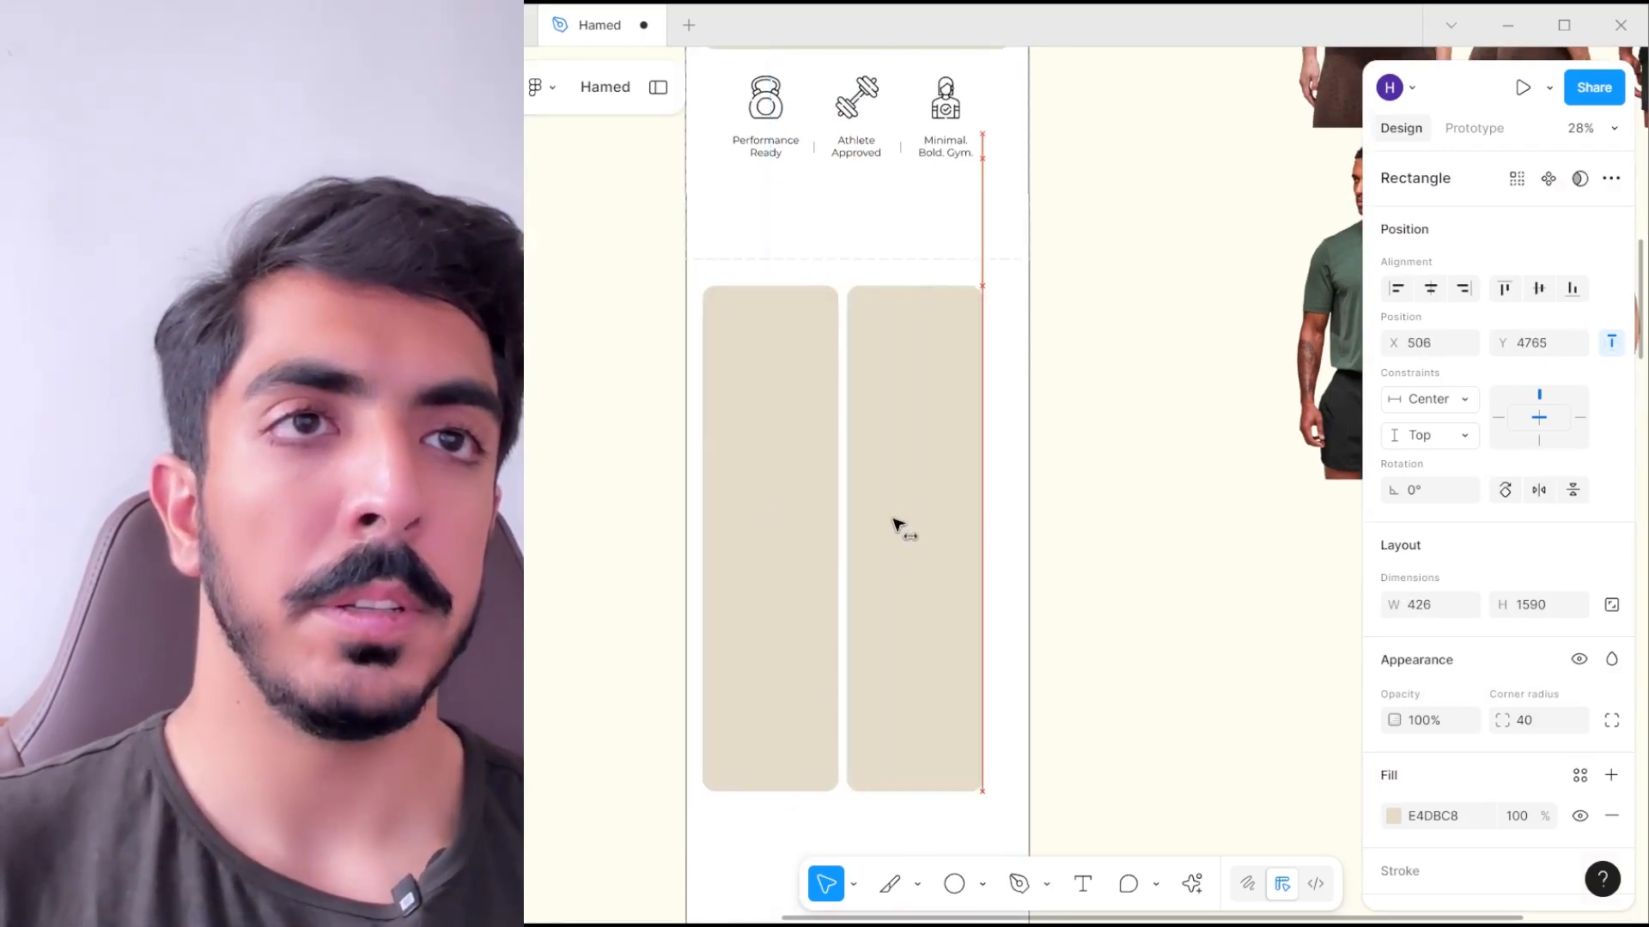
- Resize the two beige rectangles to 973 × 809 overall, then group and center them horizontally in the email frame
{"action": "left_click", "coordinate": [809, 498], "text": "shift"}
{"action": "left_click_drag", "start_coordinate": [931, 788], "coordinate": [931, 542]}
{"action": "scroll", "coordinate": [927, 464], "scroll_direction": "up", "scroll_amount": 5}
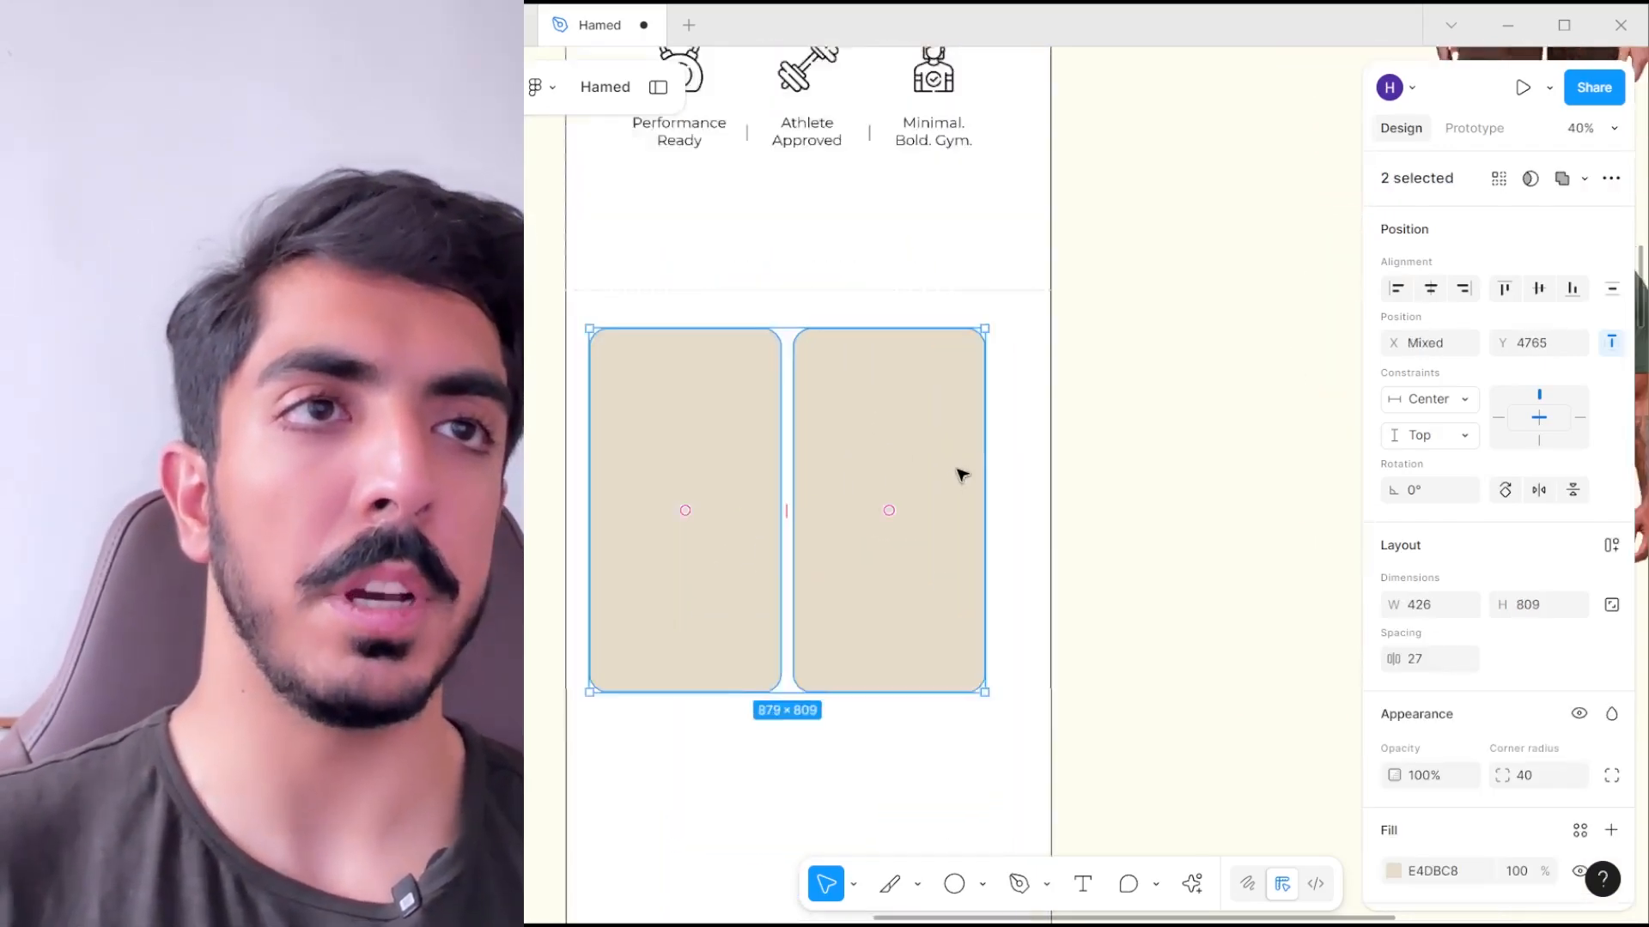
{"action": "left_click_drag", "start_coordinate": [996, 453], "coordinate": [1039, 456]}
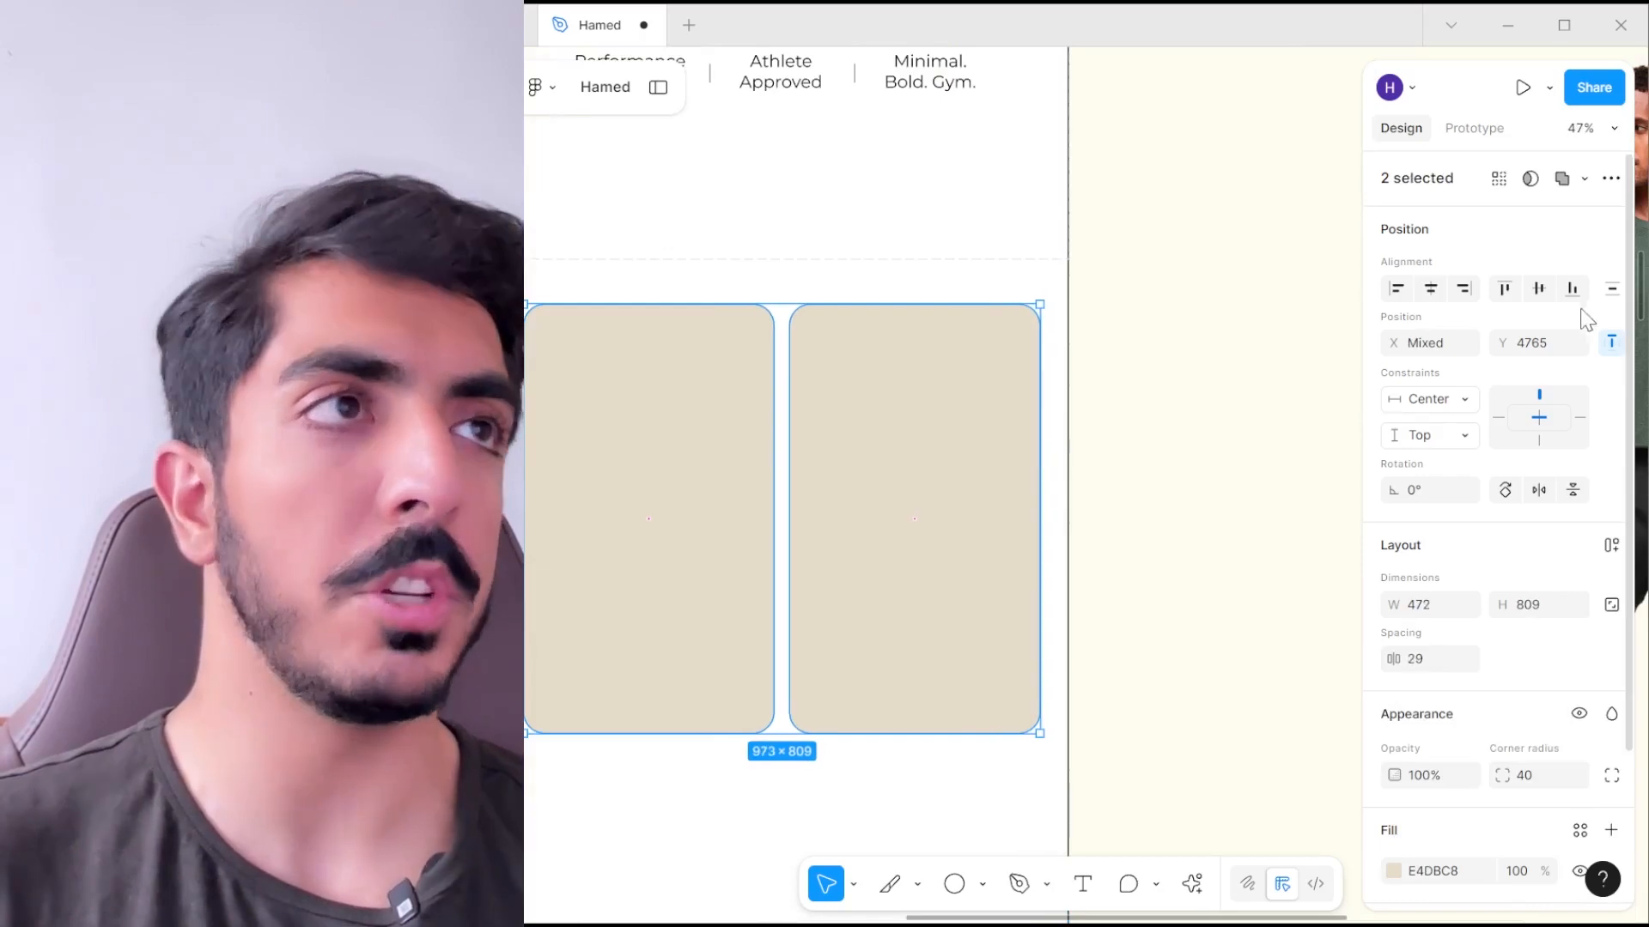
{"action": "key", "text": "ctrl+g"}
{"action": "left_click", "coordinate": [1431, 288]}
{"action": "left_click", "coordinate": [1306, 338]}
- Place the front and back photos of the woman in brown on the two beige cards, with their lower edges aligned
{"action": "scroll", "coordinate": [873, 434], "scroll_direction": "down", "scroll_amount": 5}
{"action": "left_click_drag", "start_coordinate": [872, 435], "coordinate": [877, 543]}
{"action": "left_click", "coordinate": [1186, 295], "text": "shift"}
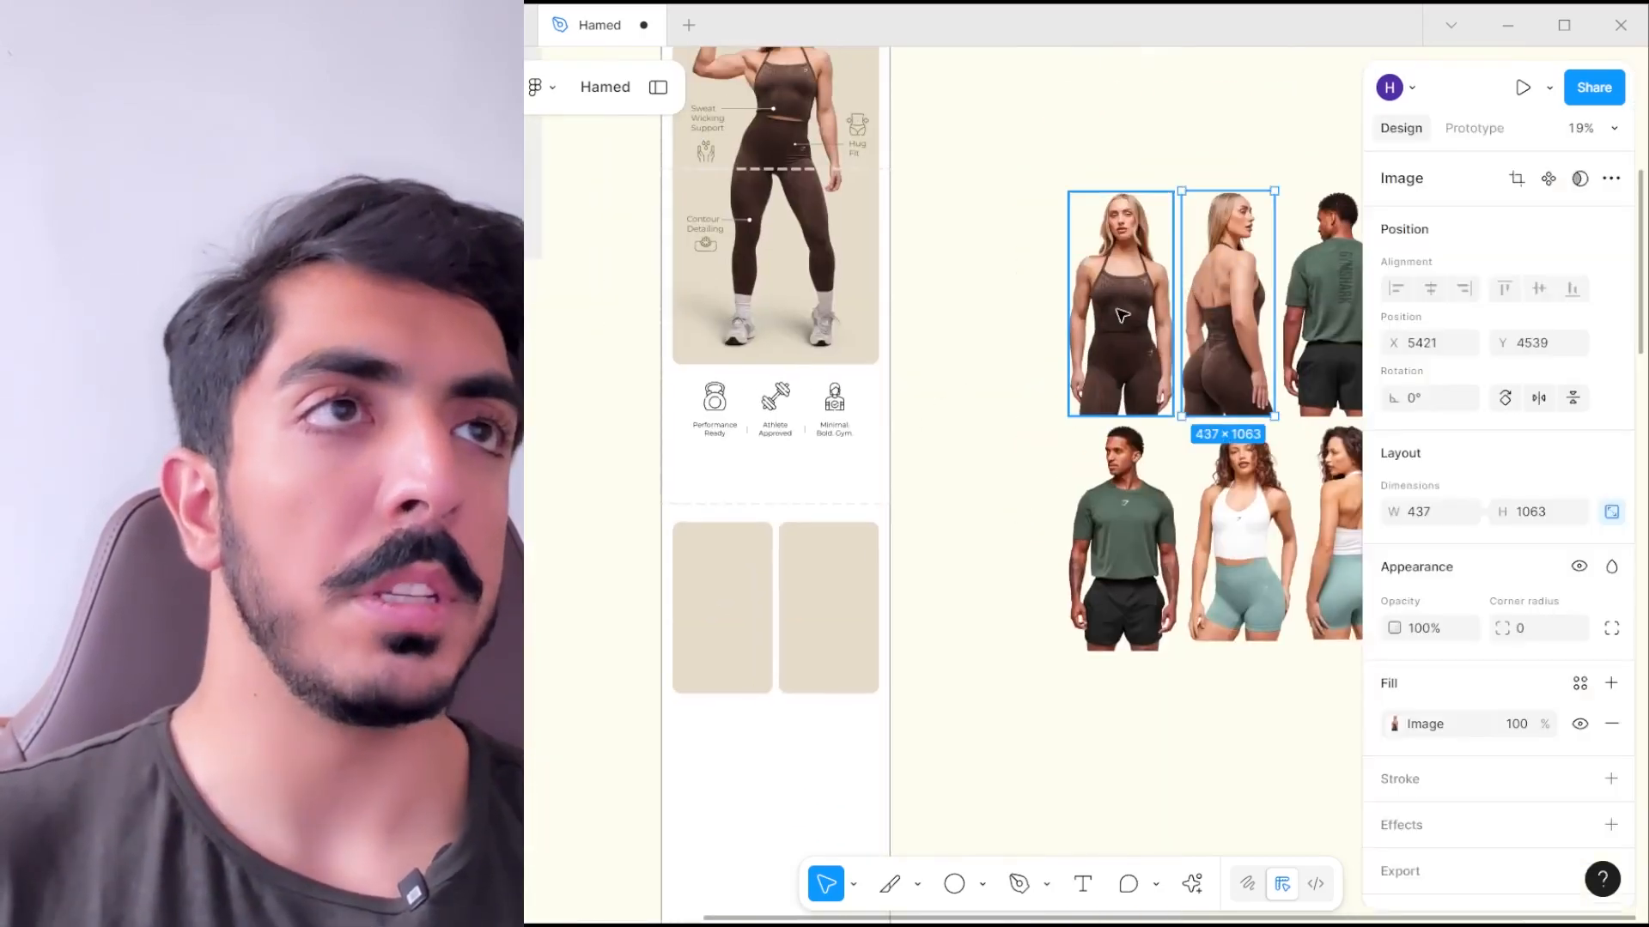
{"action": "left_click_drag", "start_coordinate": [1142, 292], "coordinate": [741, 556]}
{"action": "scroll", "coordinate": [686, 605], "scroll_direction": "up", "scroll_amount": 5}
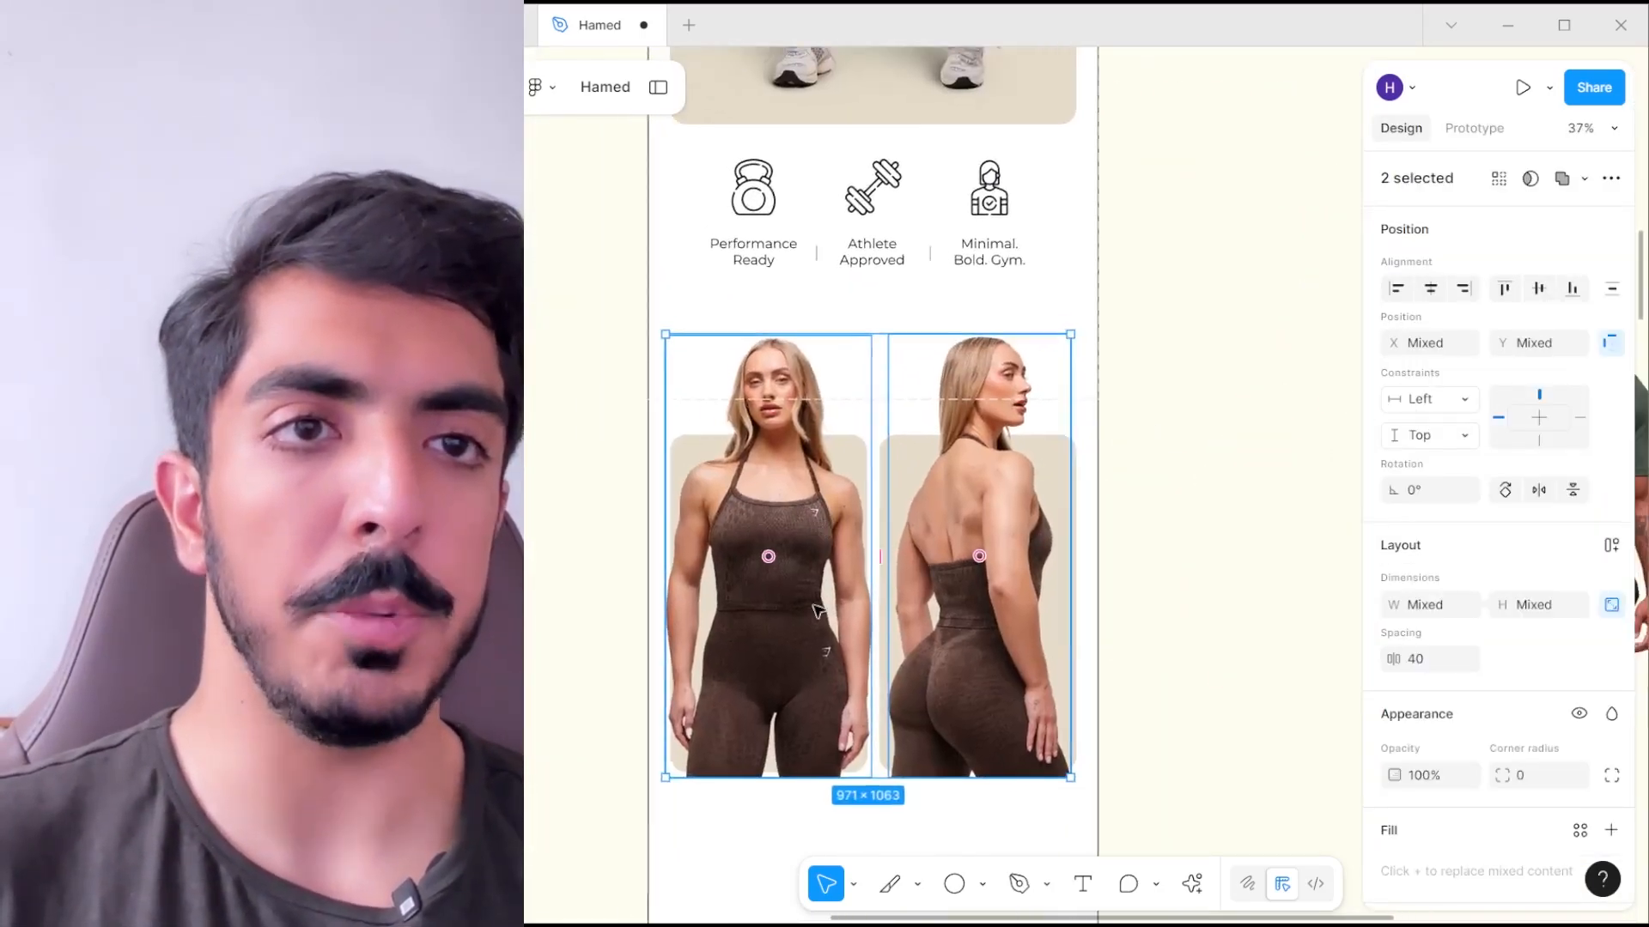
{"action": "left_click_drag", "start_coordinate": [819, 728], "coordinate": [921, 521]}
{"action": "left_click", "coordinate": [877, 748]}
- Duplicate the "Performance Ready" label to just below the first product card
{"action": "scroll", "coordinate": [877, 748], "scroll_direction": "down", "scroll_amount": 5}
{"action": "scroll", "coordinate": [939, 509], "scroll_direction": "down", "scroll_amount": 3}
{"action": "scroll", "coordinate": [933, 297], "scroll_direction": "up", "scroll_amount": 1}
{"action": "scroll", "coordinate": [885, 395], "scroll_direction": "up", "scroll_amount": 2}
{"action": "scroll", "coordinate": [887, 378], "scroll_direction": "down", "scroll_amount": 2}
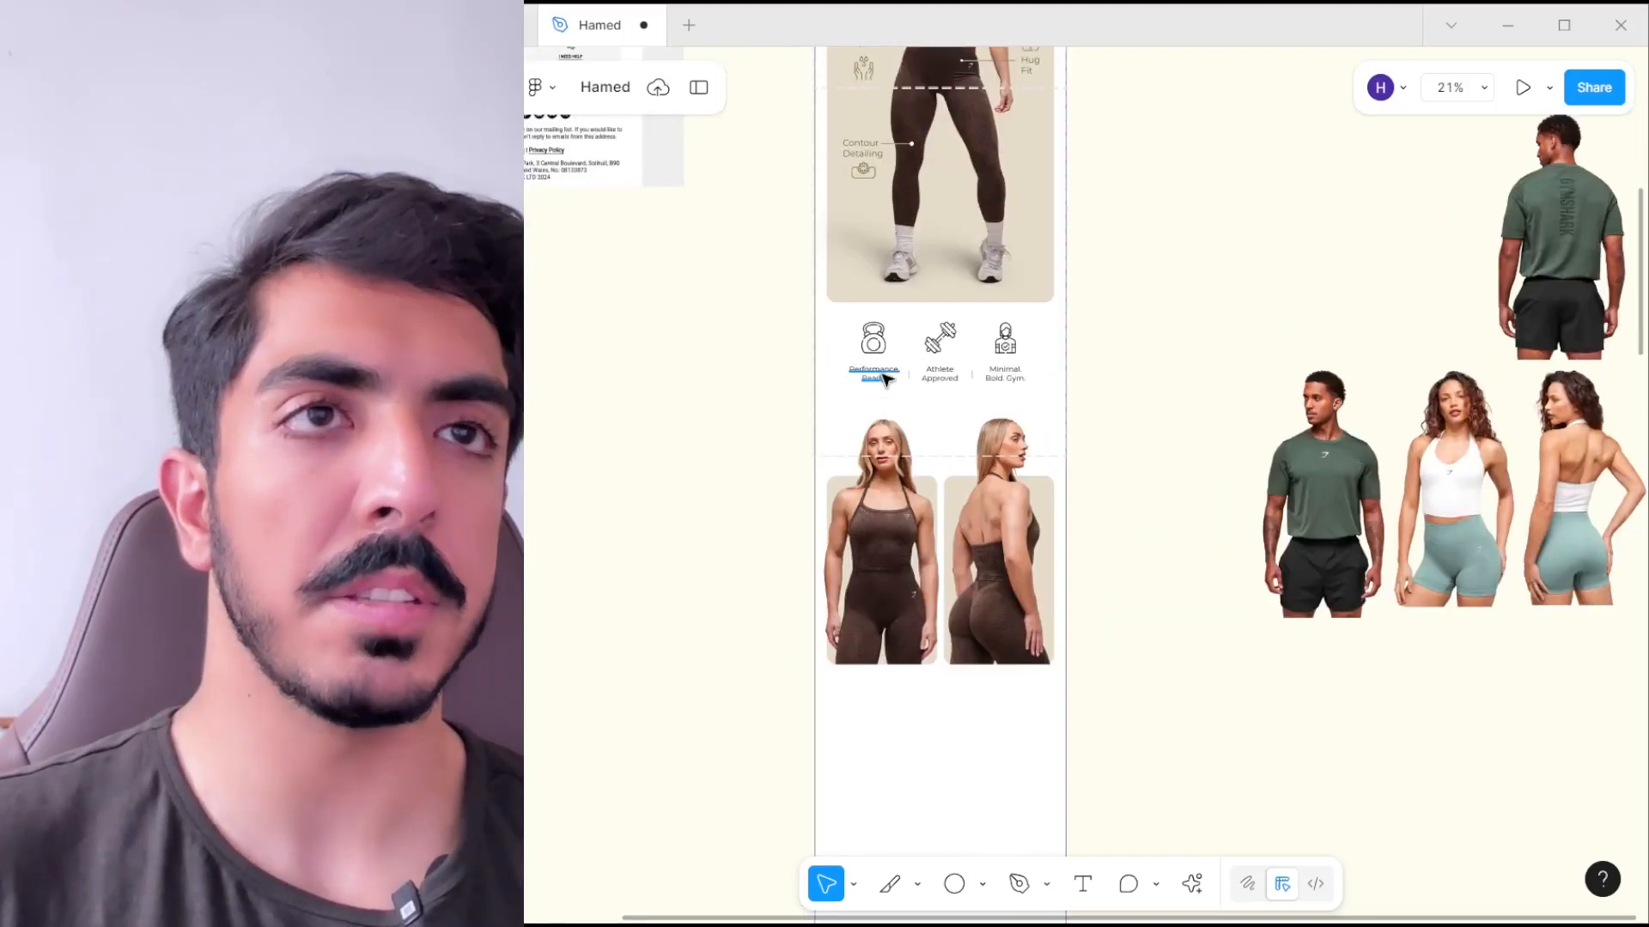
{"action": "left_click", "coordinate": [877, 395]}
{"action": "scroll", "coordinate": [874, 692], "scroll_direction": "up", "scroll_amount": 3}
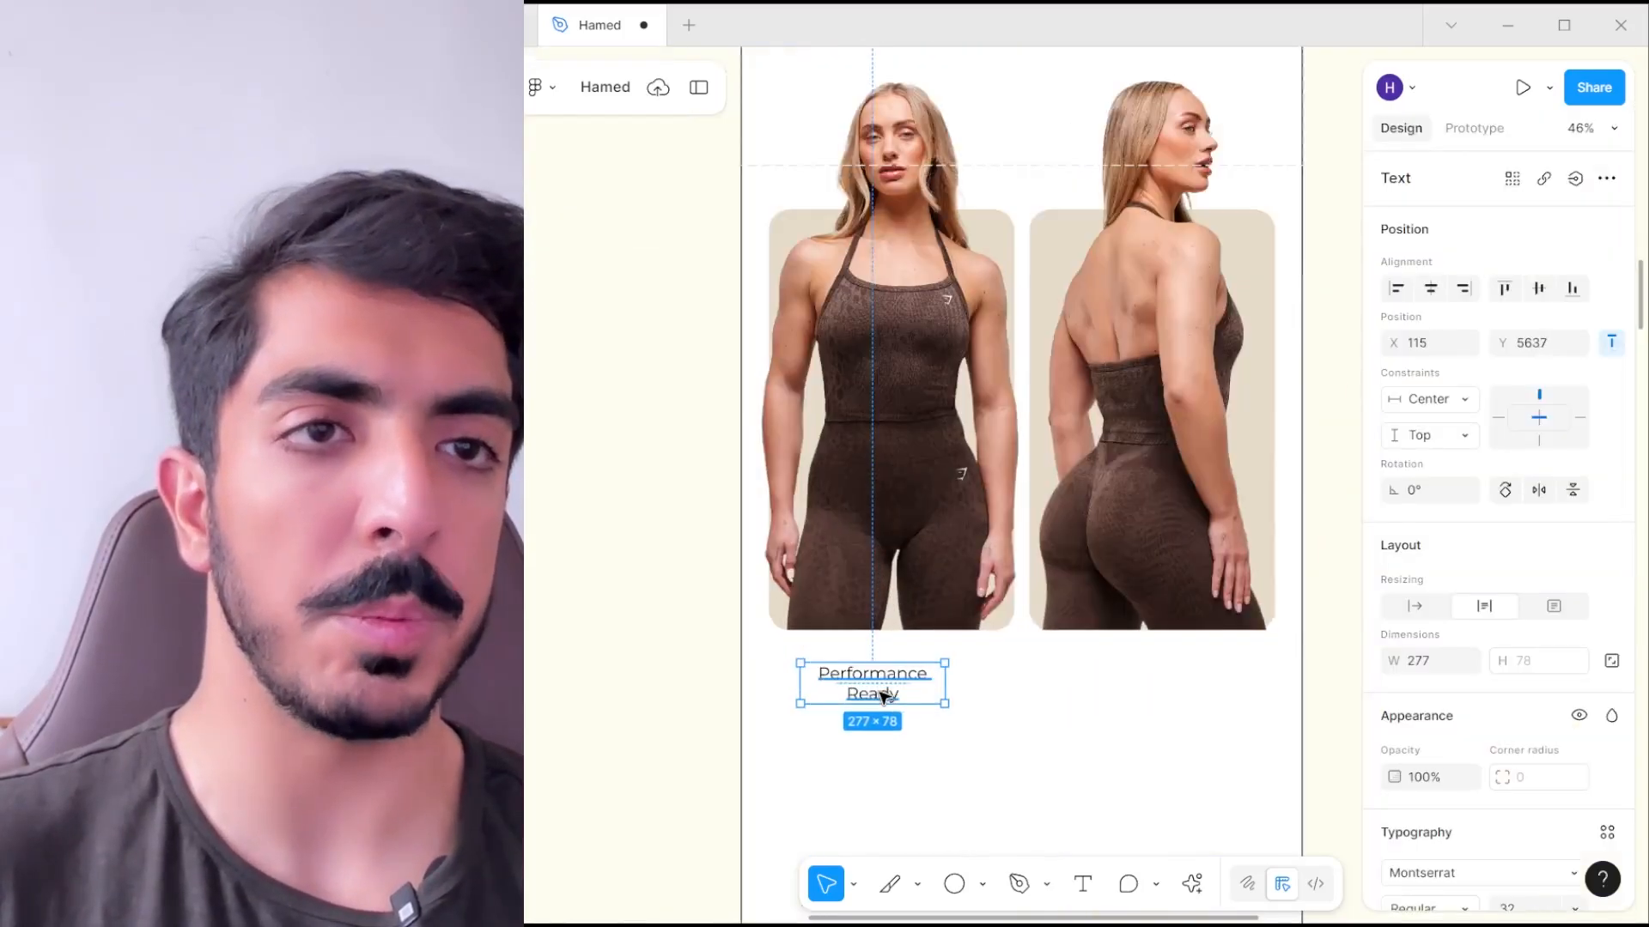
{"action": "scroll", "coordinate": [890, 642], "scroll_direction": "down", "scroll_amount": 1}
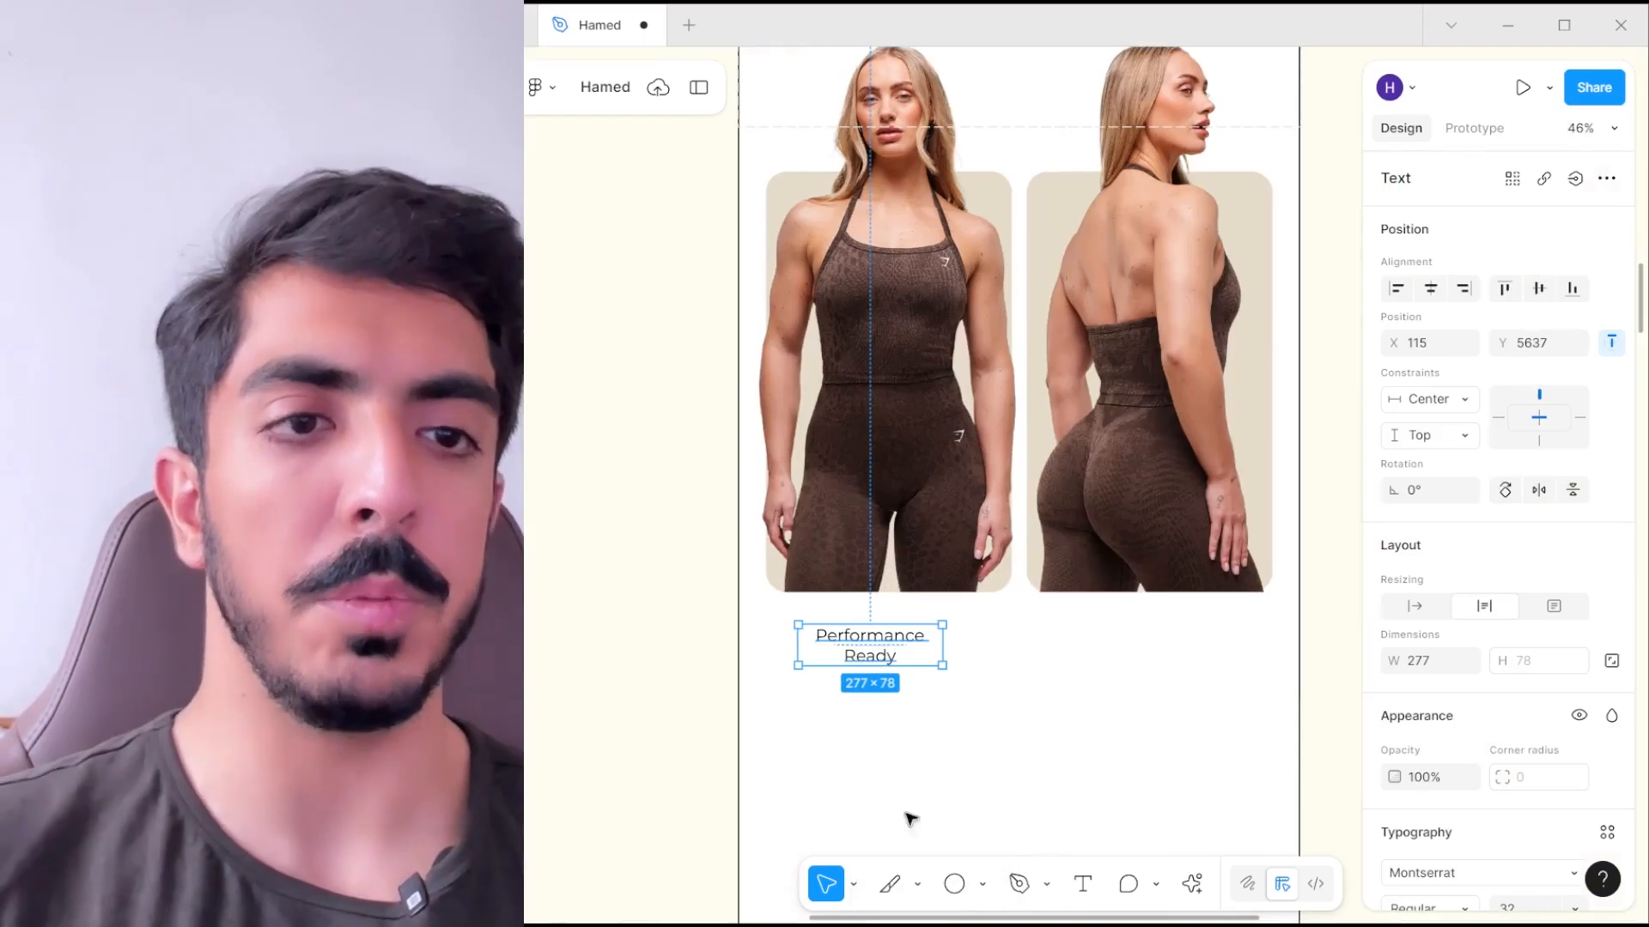
- Switch to the Google Docs brief and copy the Section 04 headline "Train in Style"
{"action": "key", "text": "alt+Tab"}
{"action": "scroll", "coordinate": [920, 627], "scroll_direction": "down", "scroll_amount": 4}
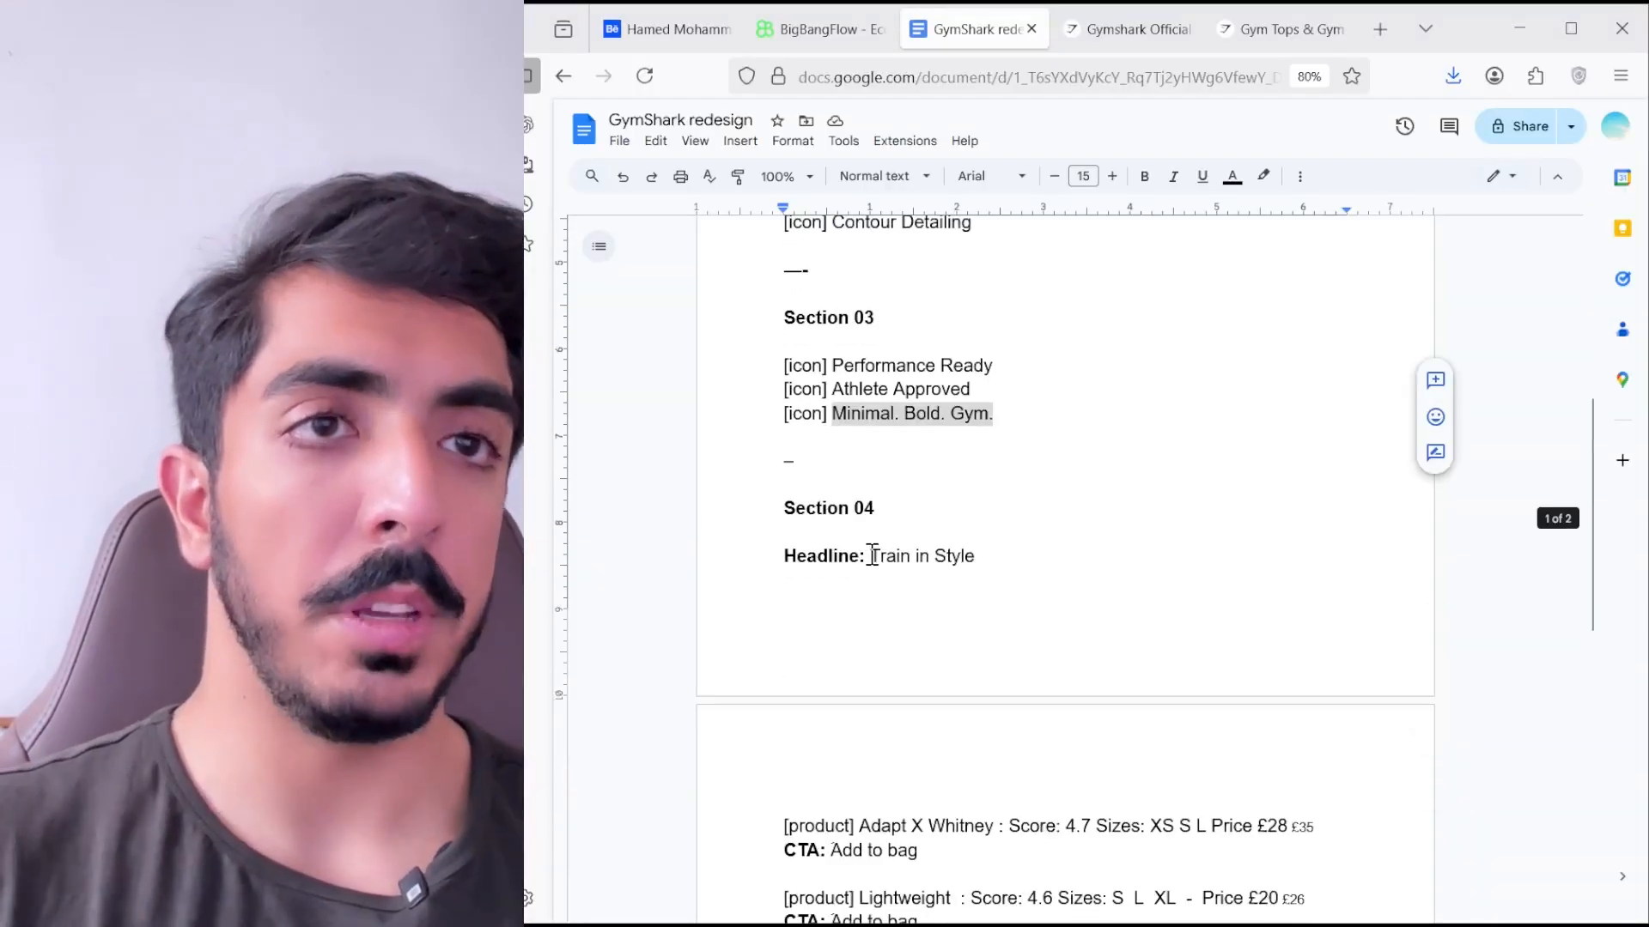
{"action": "left_click_drag", "start_coordinate": [872, 555], "coordinate": [975, 559]}
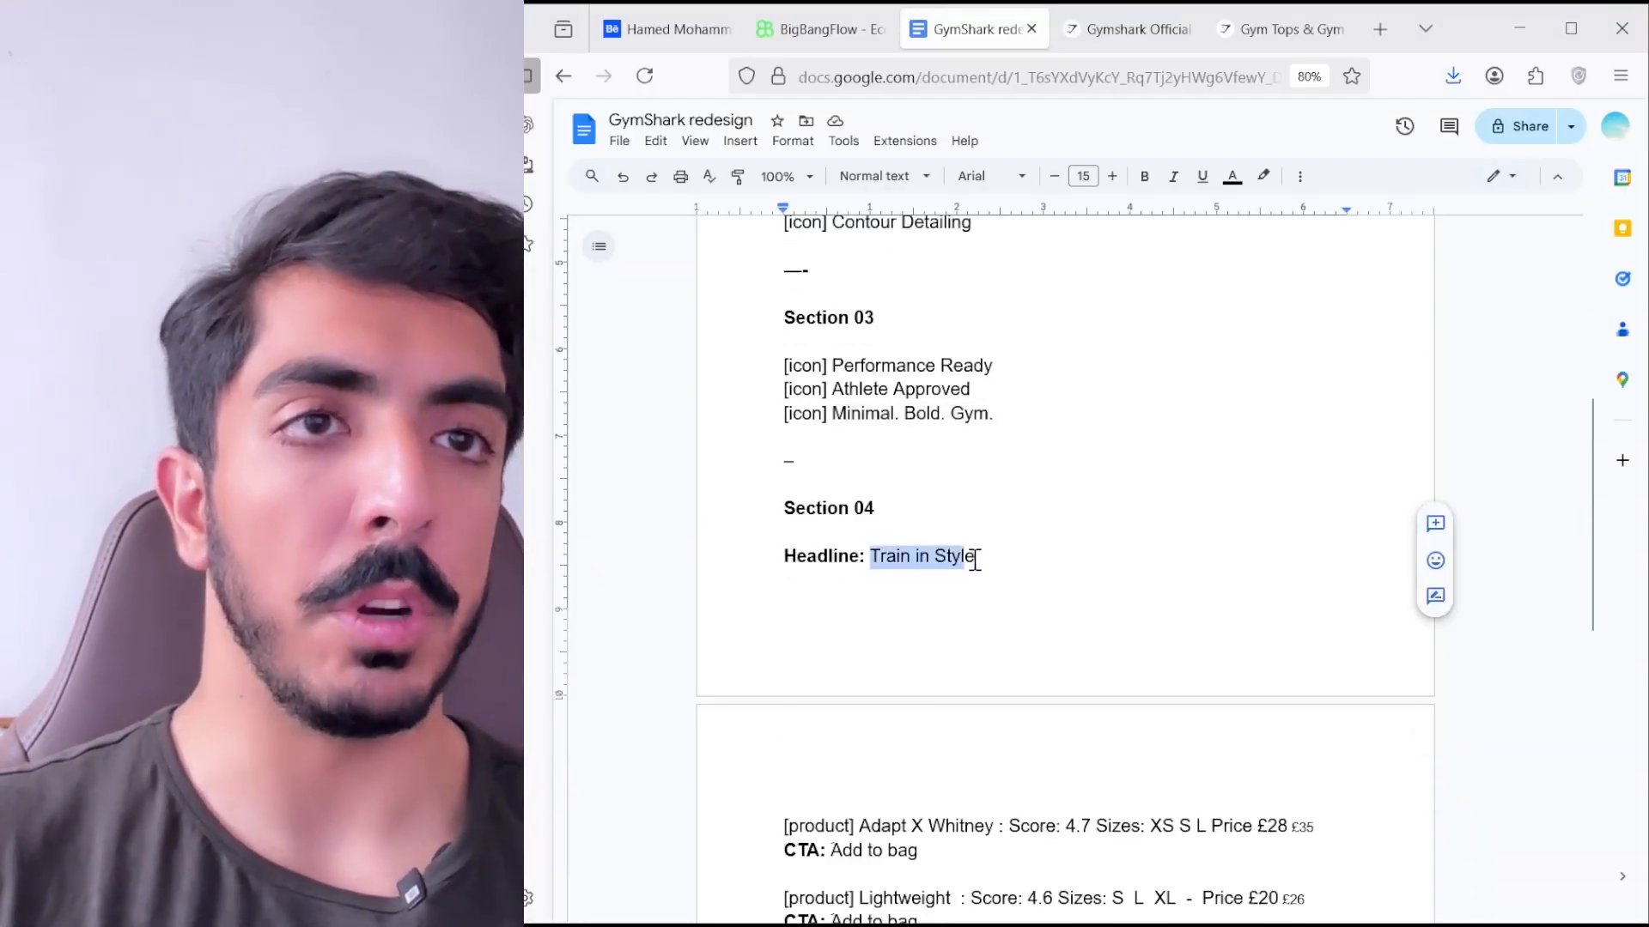
{"action": "right_click", "coordinate": [874, 558]}
{"action": "left_click", "coordinate": [945, 516]}
{"action": "left_click", "coordinate": [877, 560]}
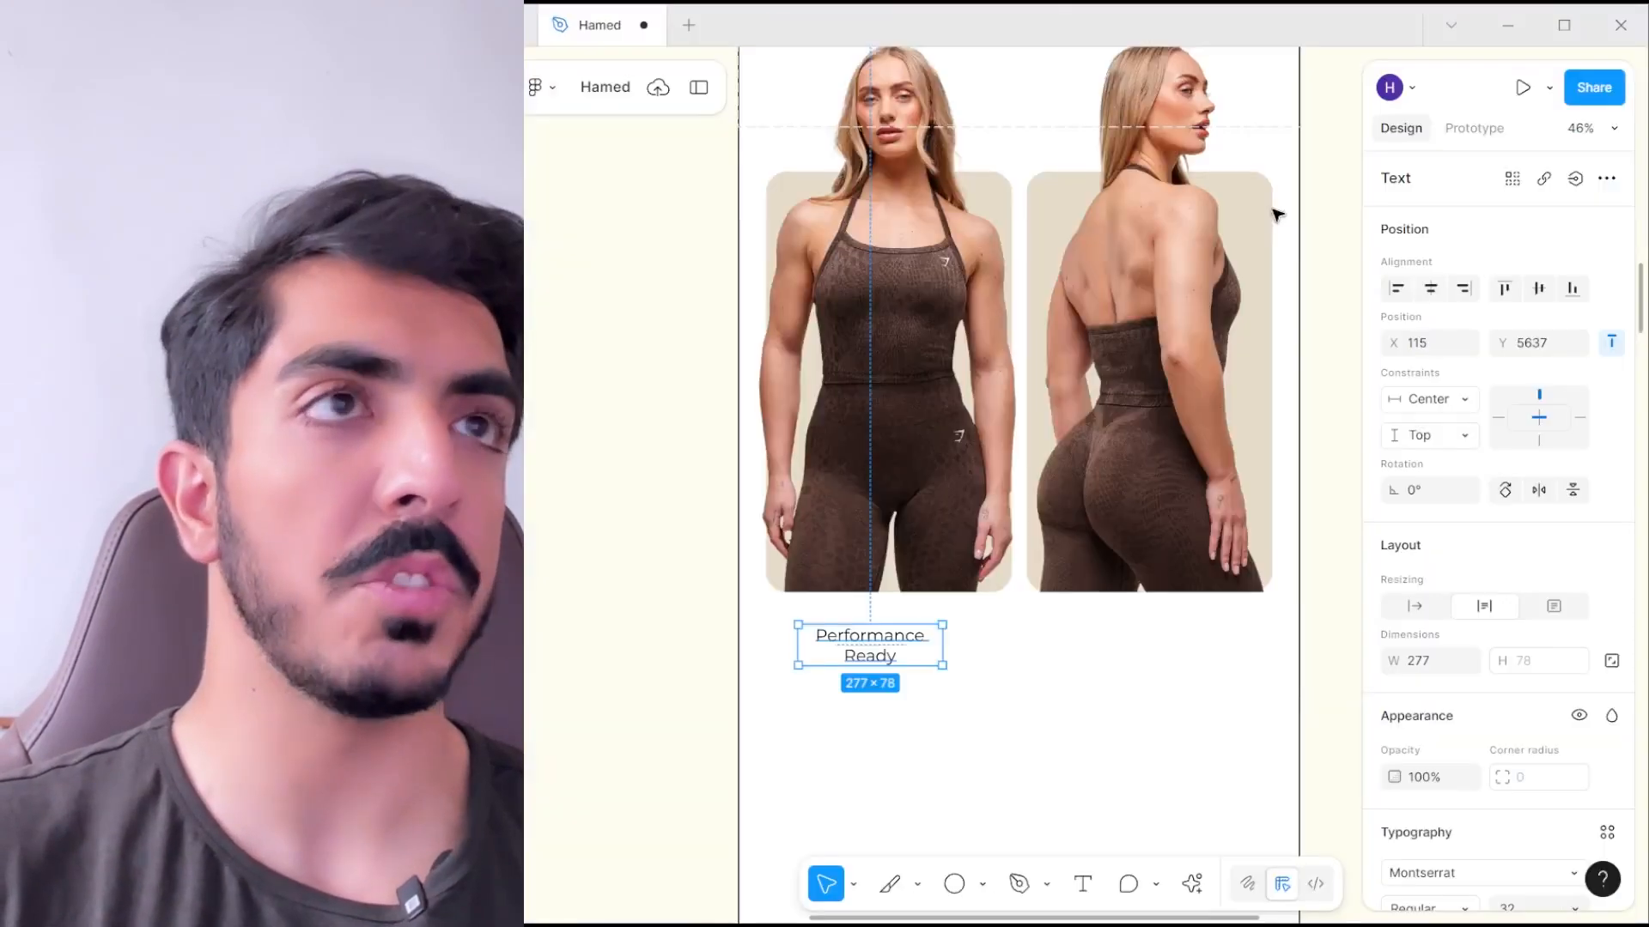
- Shift the two cards, model photos and lower label down to leave room for a headline, undoing moves that displace the icon labels
{"action": "scroll", "coordinate": [1065, 455], "scroll_direction": "down", "scroll_amount": 5}
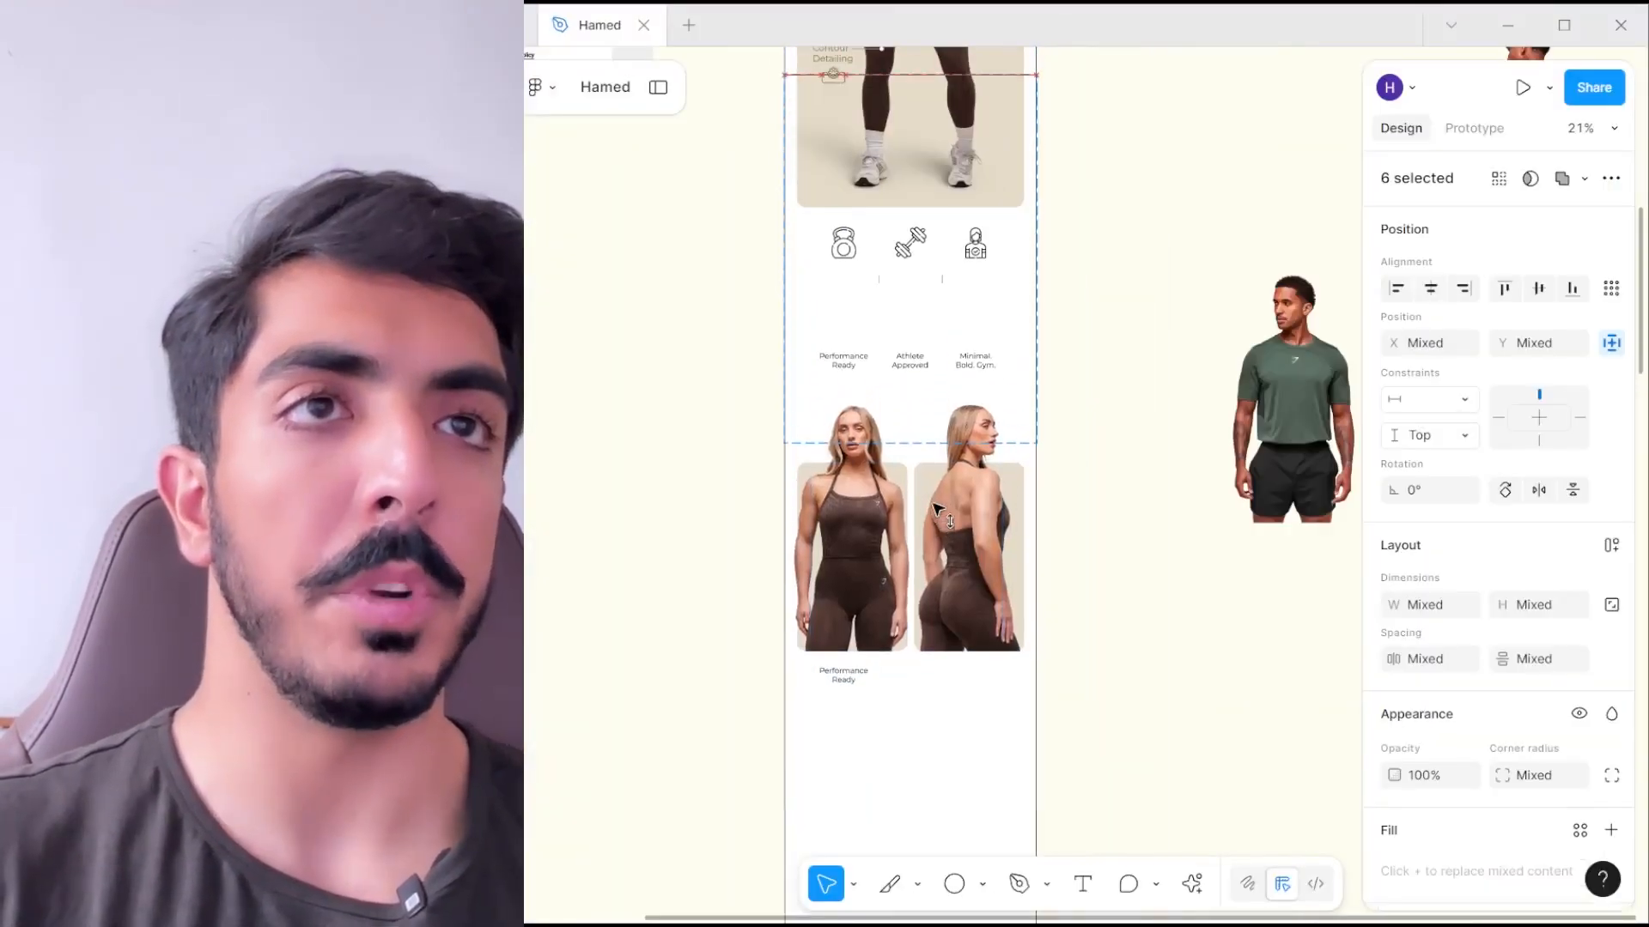
{"action": "key", "text": "ctrl+z"}
{"action": "key", "text": "ctrl+z"}
{"action": "left_click_drag", "start_coordinate": [1128, 668], "coordinate": [703, 263]}
{"action": "left_click_drag", "start_coordinate": [945, 447], "coordinate": [944, 511]}
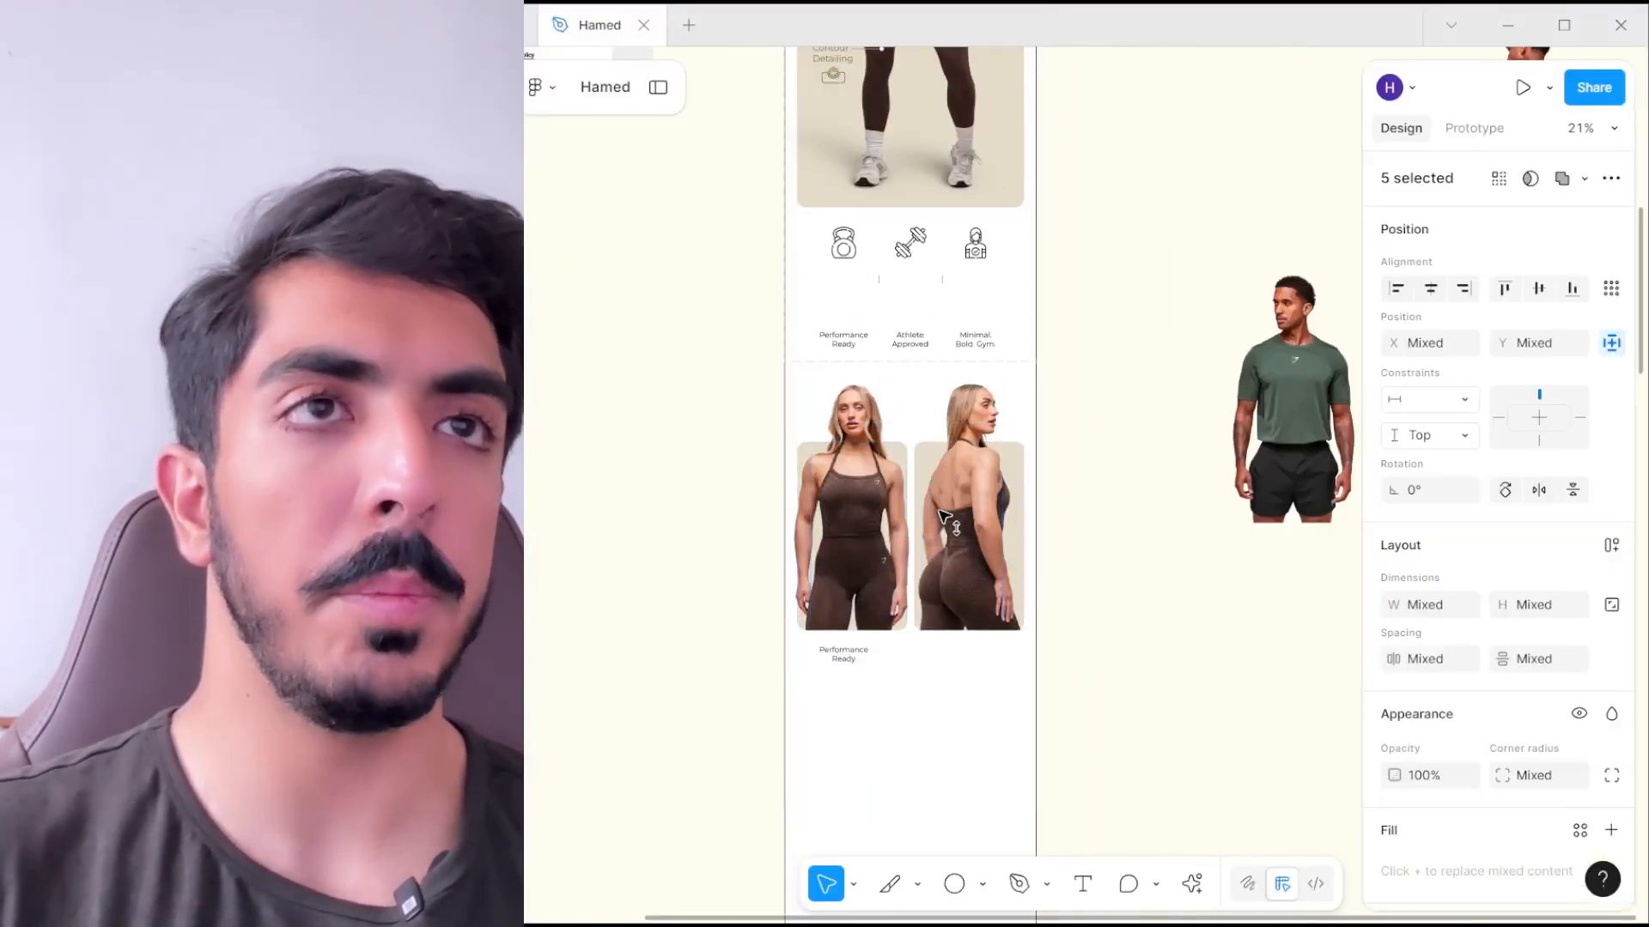
{"action": "key", "text": "ctrl+z"}
{"action": "scroll", "coordinate": [1095, 297], "scroll_direction": "down", "scroll_amount": 3}
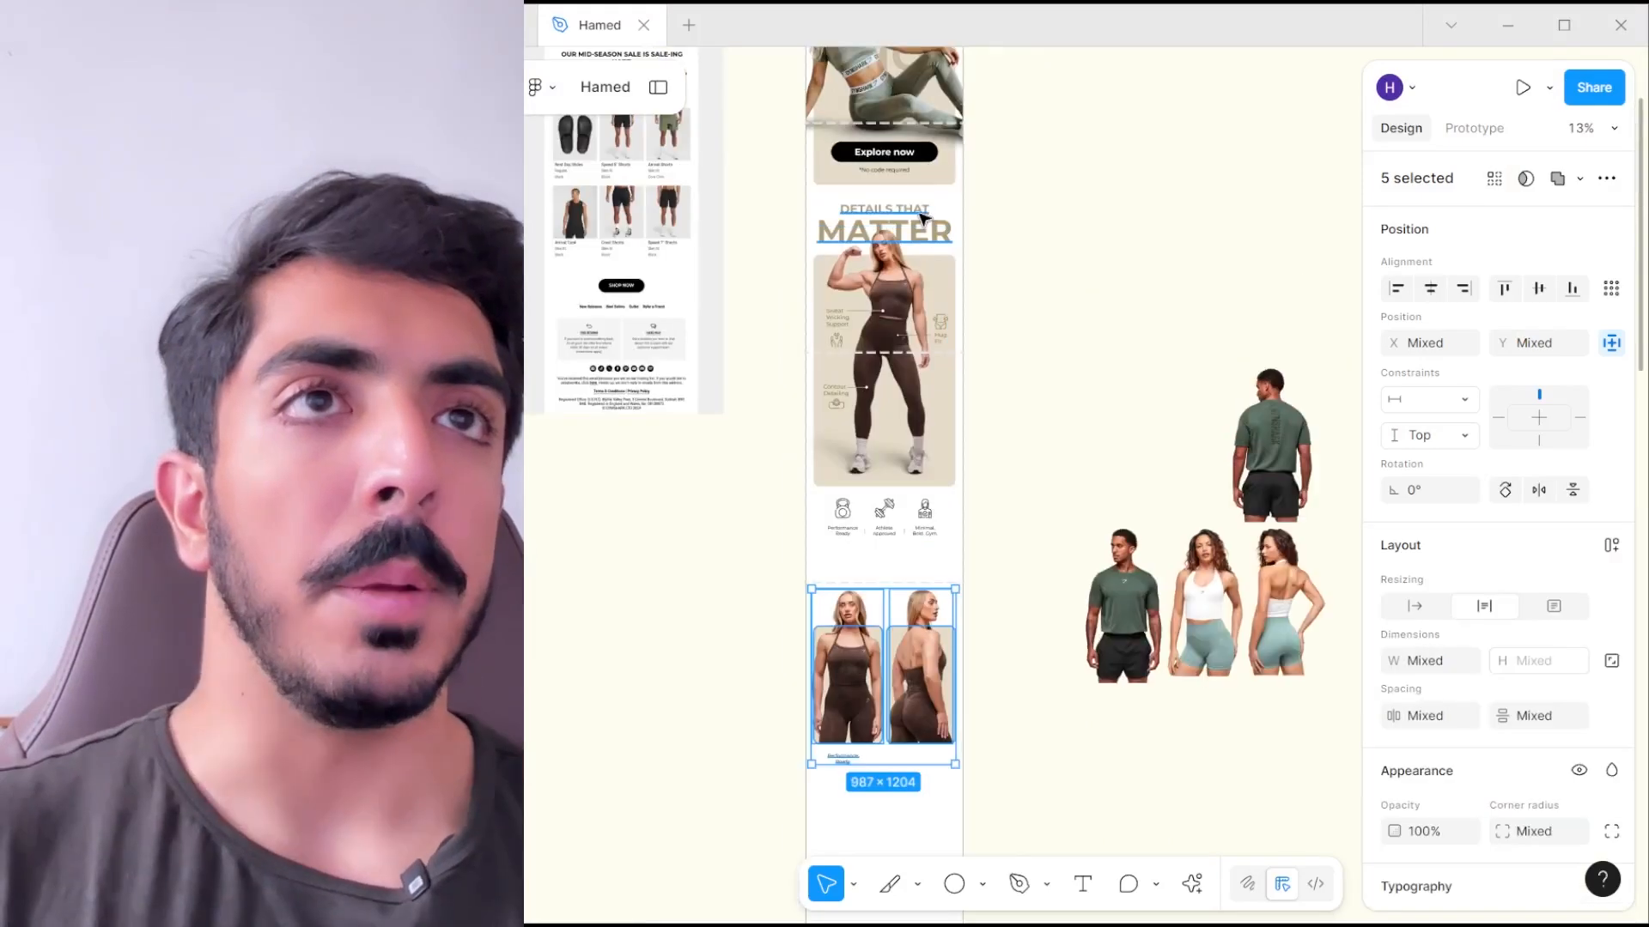
- Duplicate the "Details That Matter" heading below the icon labels and replace its text with "TRAIN IN STYLE"
{"action": "left_click", "coordinate": [884, 230]}
{"action": "left_click_drag", "start_coordinate": [885, 230], "coordinate": [910, 570]}
{"action": "scroll", "coordinate": [889, 567], "scroll_direction": "up", "scroll_amount": 5}
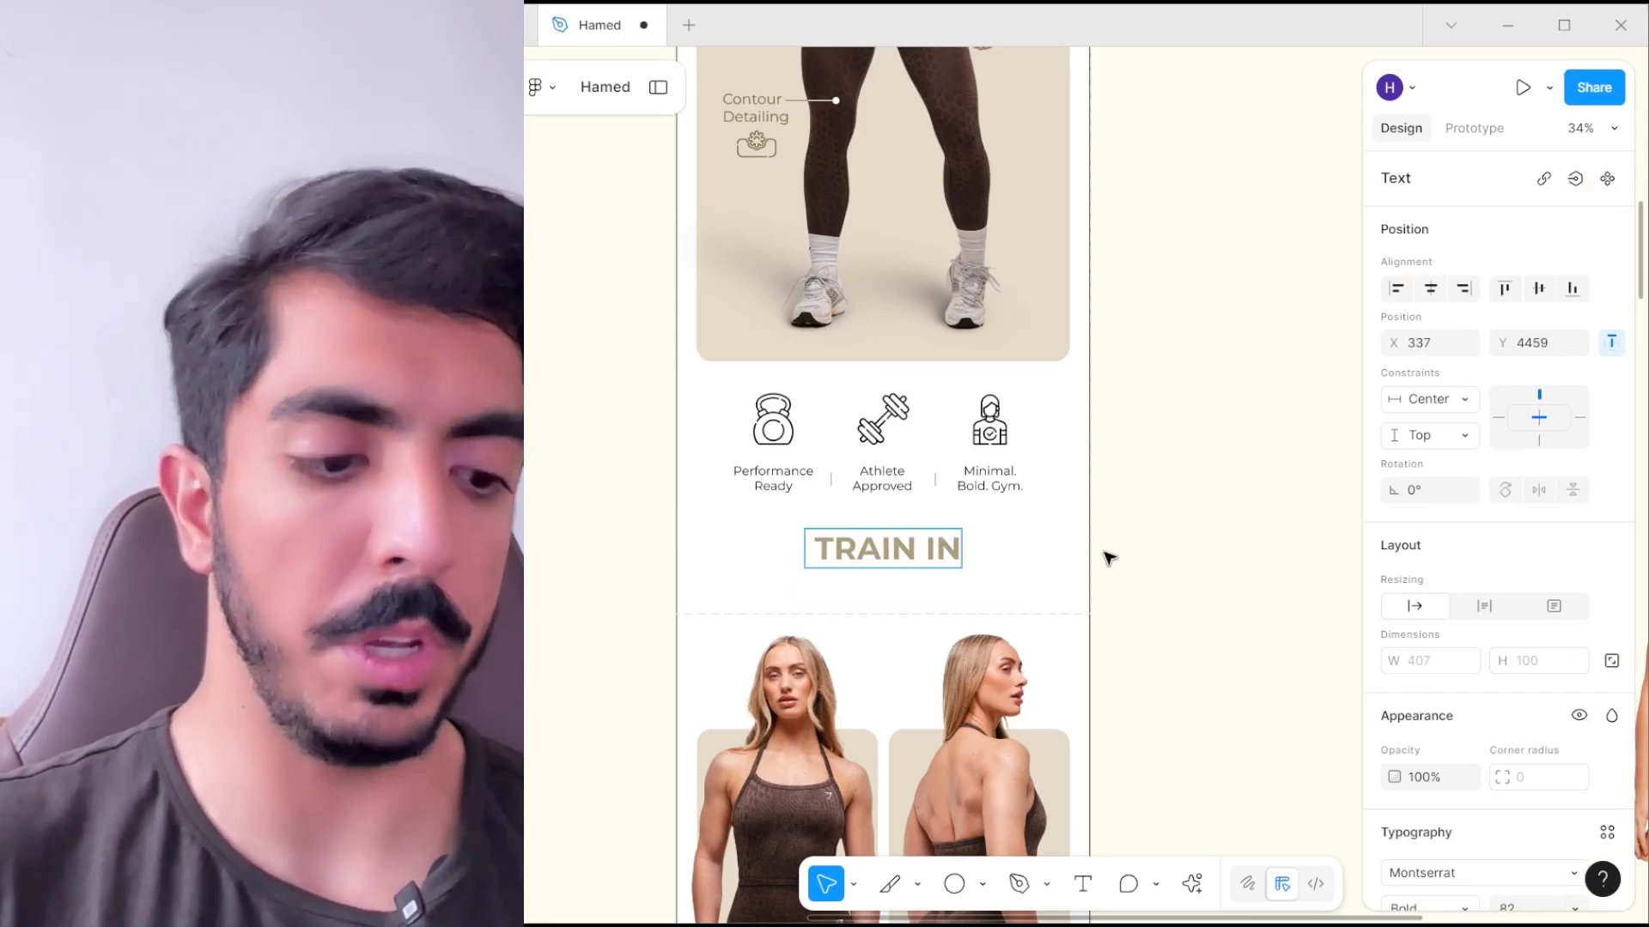
- Set the word "STYLE" to font size 292 and its line height to 82.4%
{"action": "scroll", "coordinate": [1476, 662], "scroll_direction": "down", "scroll_amount": 5}
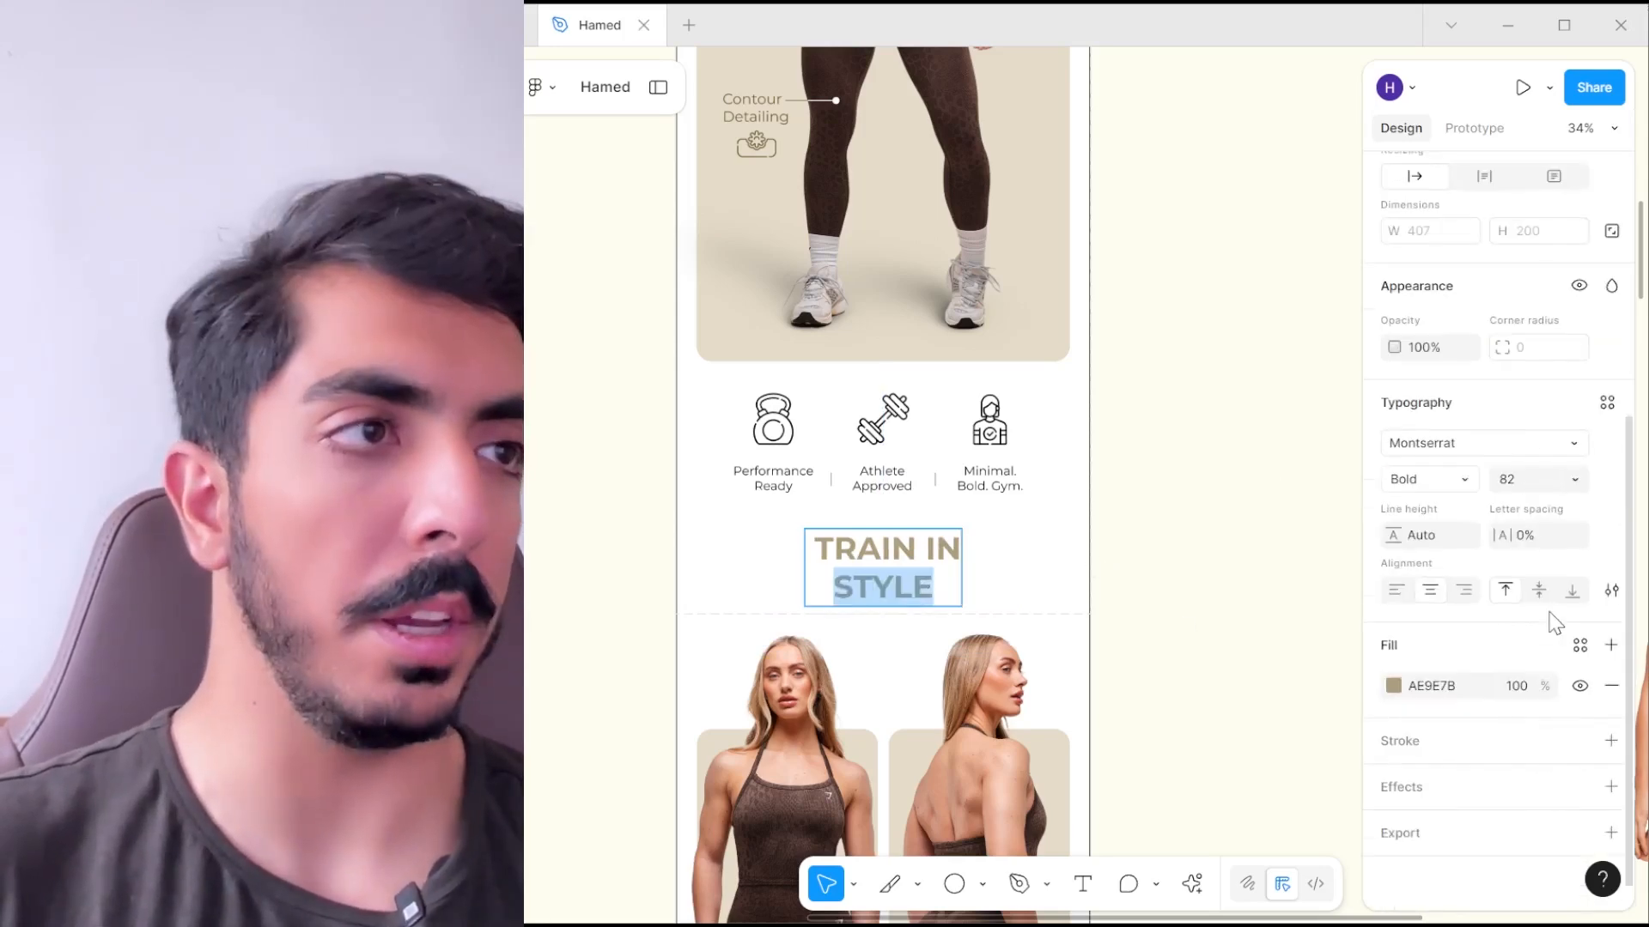
{"action": "type", "text": "292"}
{"action": "key", "text": "Return"}
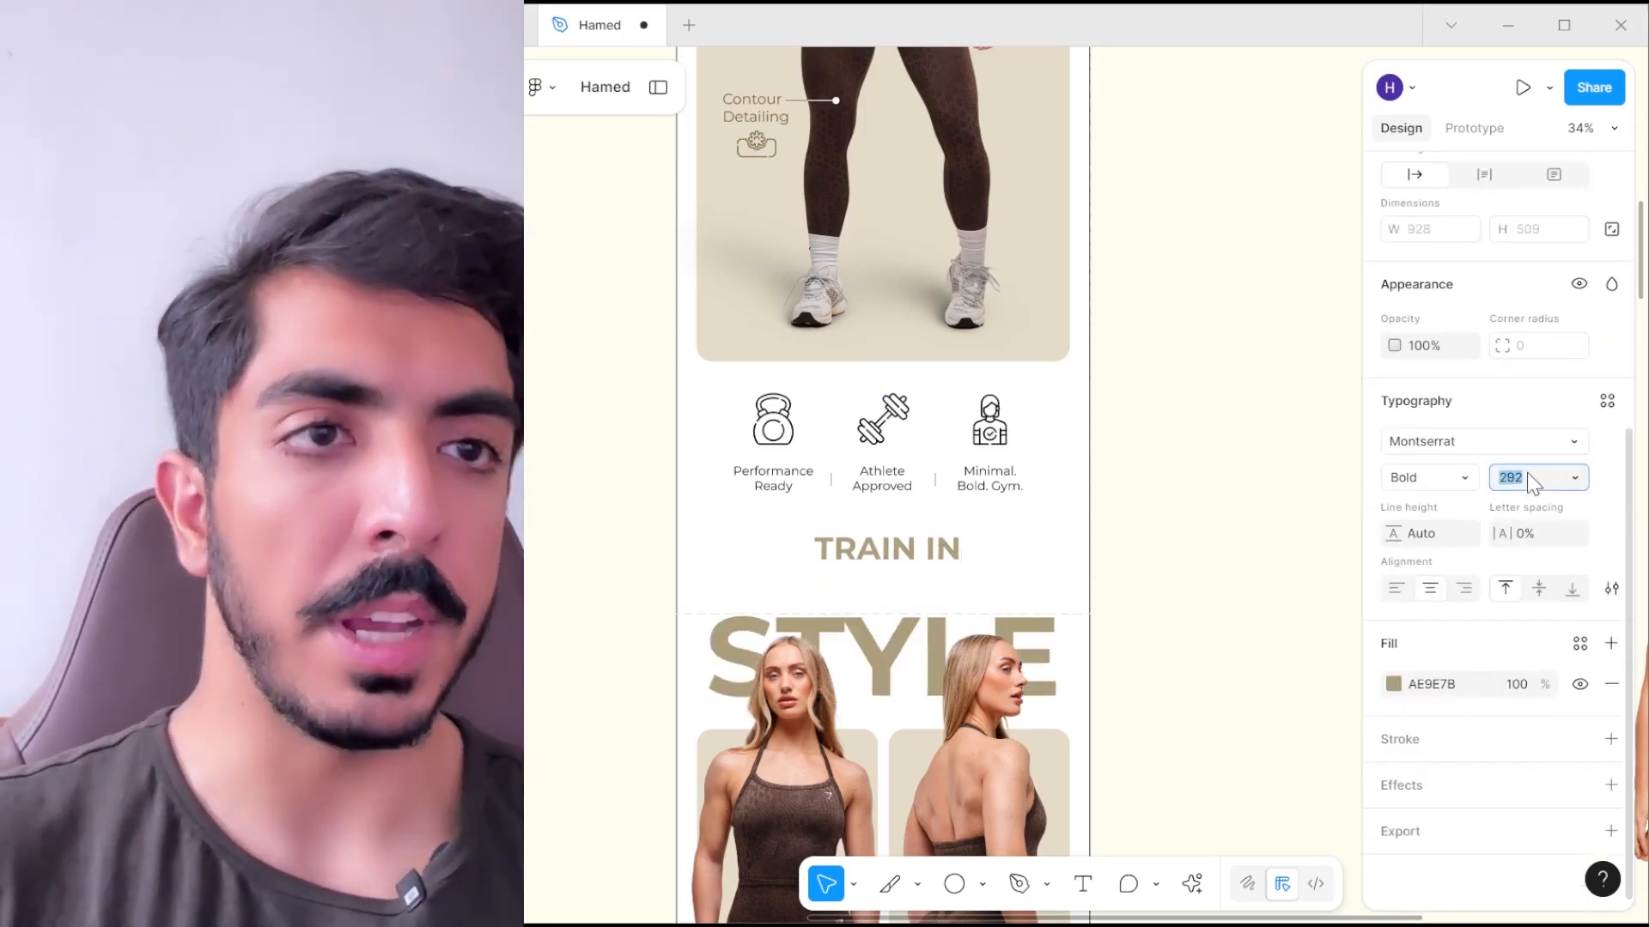
{"action": "left_click_drag", "start_coordinate": [1354, 542], "coordinate": [811, 492]}
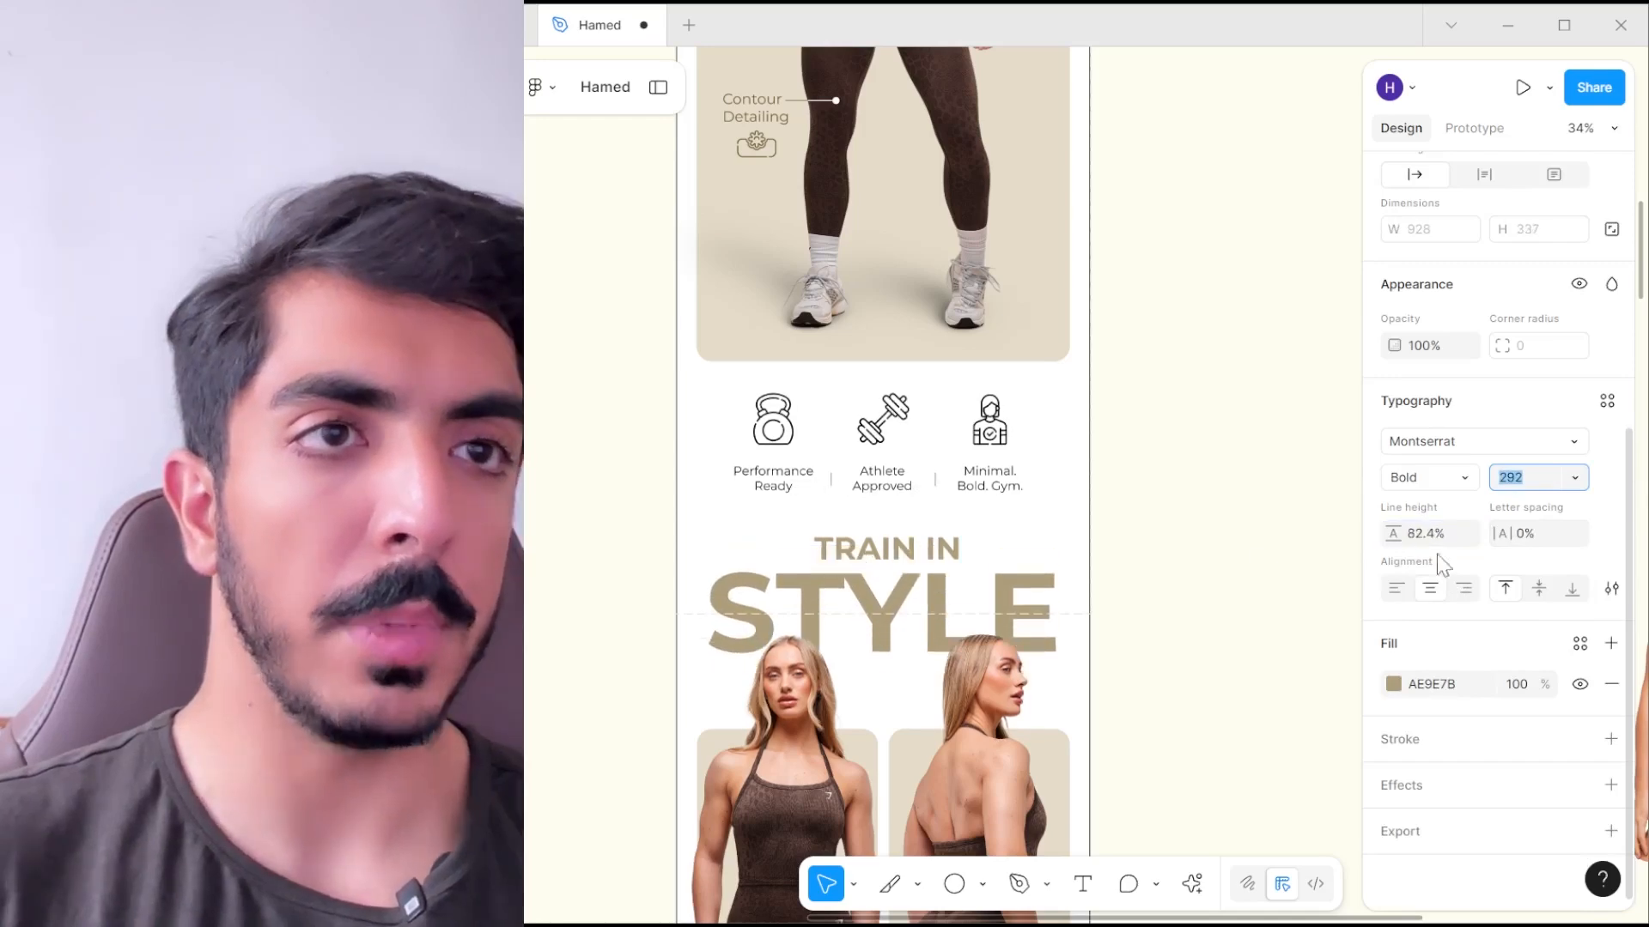
- Position the "TRAIN IN STYLE" headline under the icon labels and lower the cards and photos so the heads sit below "STYLE"
{"action": "key", "text": "Escape"}
{"action": "left_click_drag", "start_coordinate": [921, 598], "coordinate": [924, 626]}
{"action": "left_click_drag", "start_coordinate": [974, 602], "coordinate": [986, 257]}
{"action": "scroll", "coordinate": [1078, 325], "scroll_direction": "down", "scroll_amount": 5}
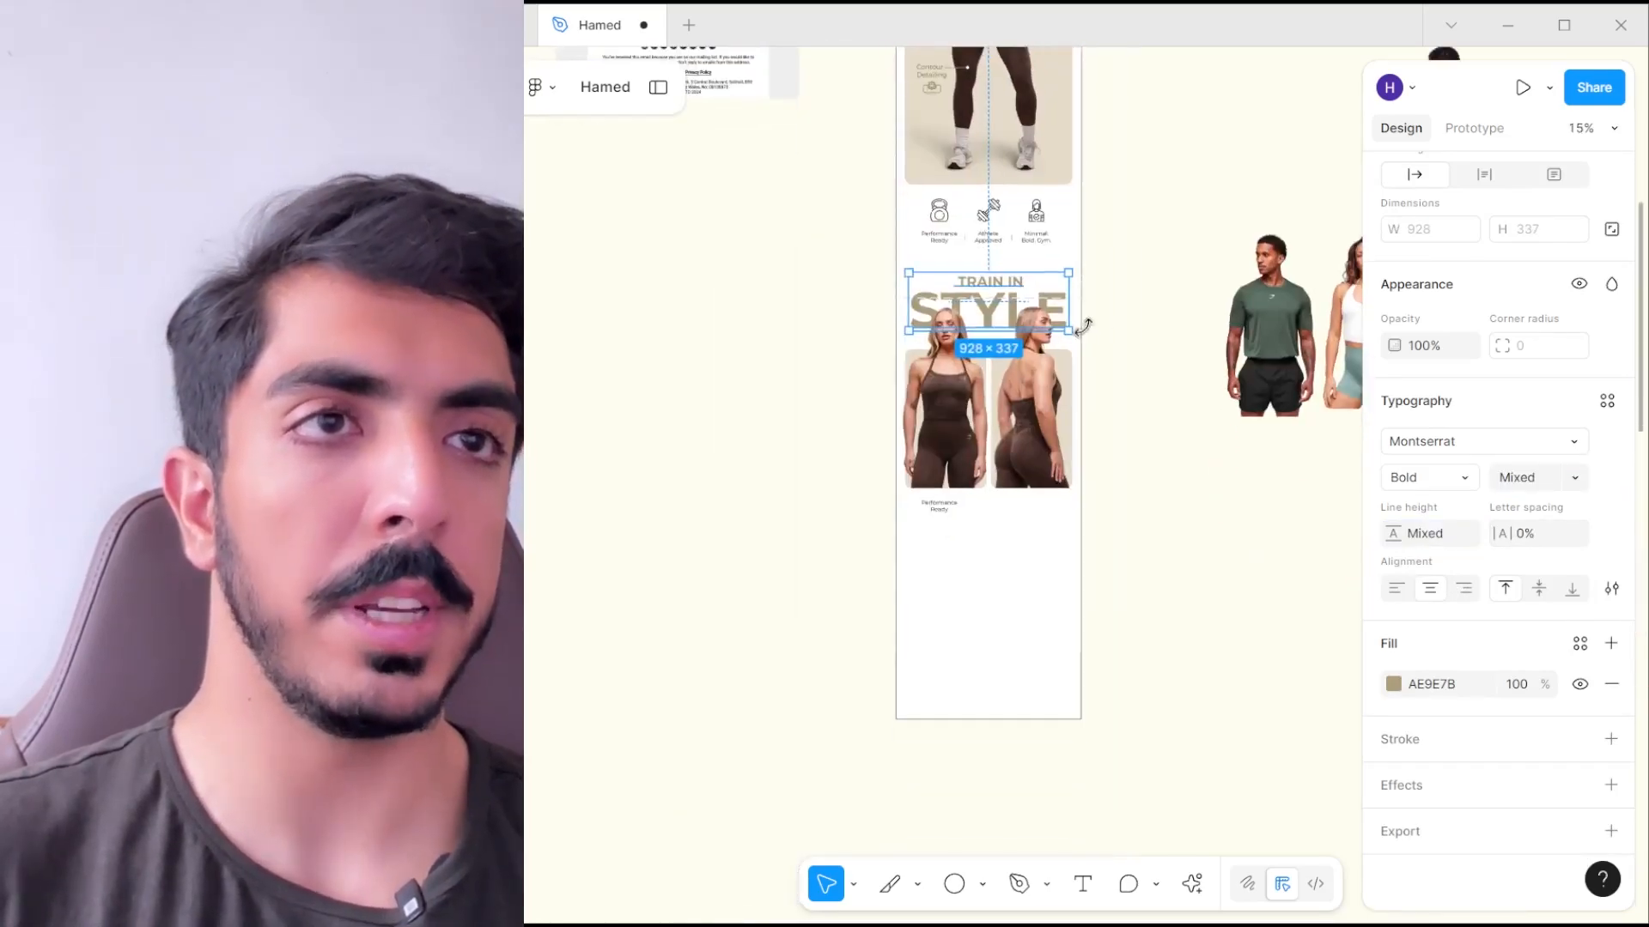
{"action": "left_click_drag", "start_coordinate": [1123, 326], "coordinate": [1104, 589]}
{"action": "scroll", "coordinate": [1192, 680], "scroll_direction": "up", "scroll_amount": 4}
{"action": "key", "text": "ctrl+z"}
{"action": "left_click_drag", "start_coordinate": [1189, 656], "coordinate": [782, 455]}
{"action": "left_click", "coordinate": [1011, 676]}
- Switch to the GymShark redesign document in Google Docs and copy the first Section 04 product name, "Adapt X Whitney"
{"action": "scroll", "coordinate": [1011, 674], "scroll_direction": "down", "scroll_amount": 3}
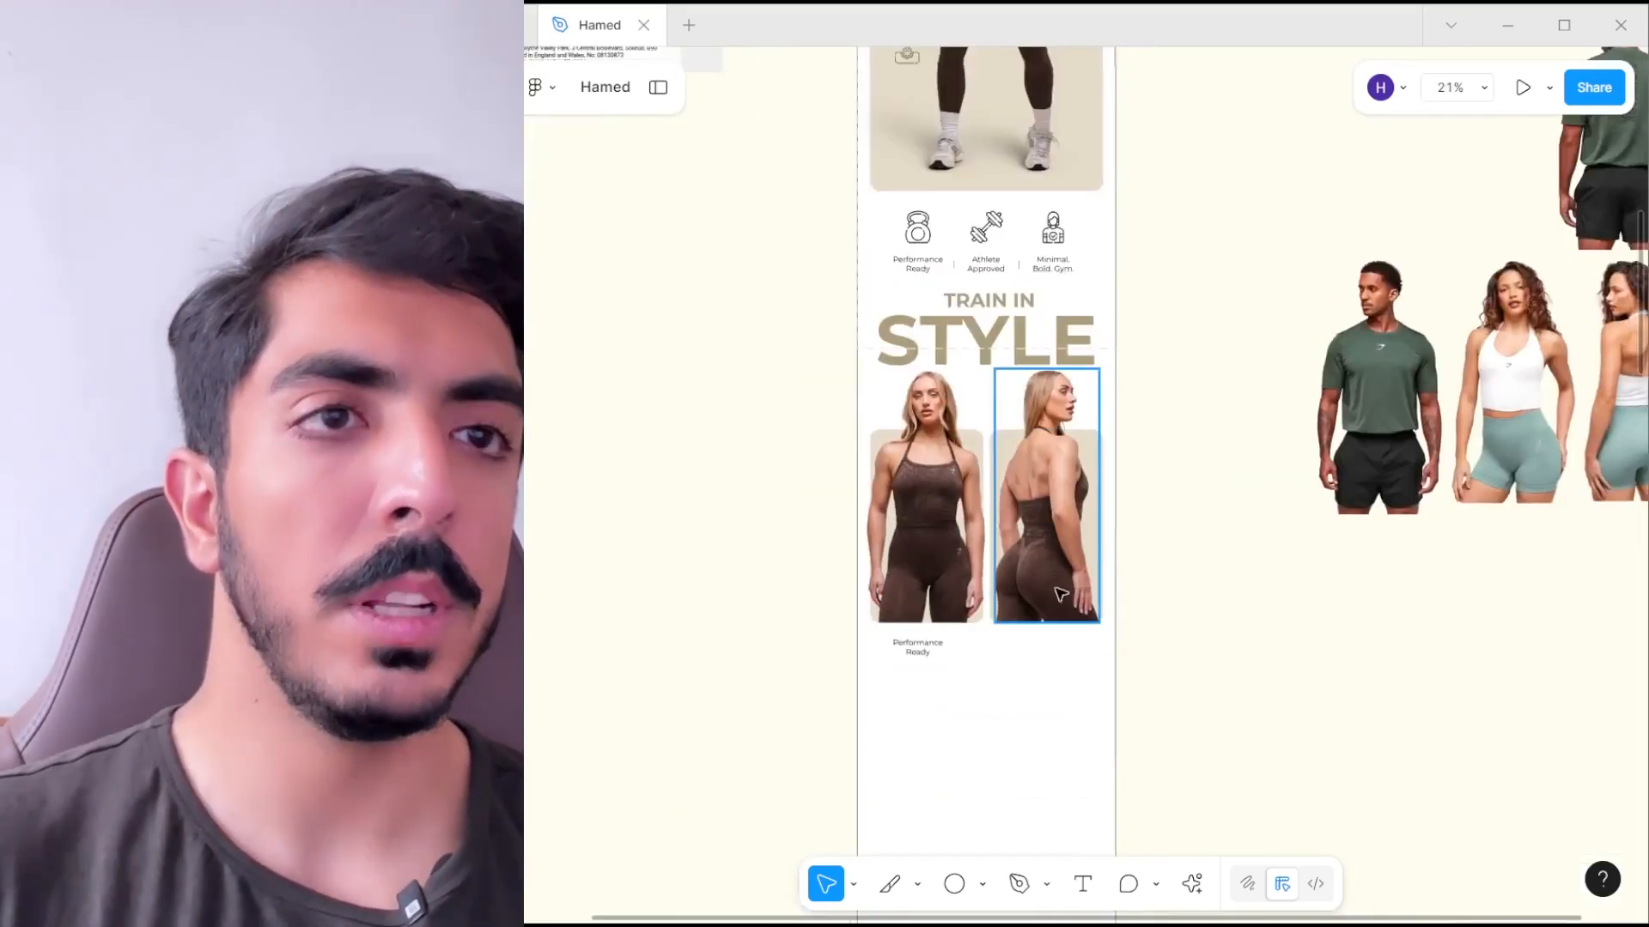
{"action": "scroll", "coordinate": [977, 630], "scroll_direction": "up", "scroll_amount": 5}
{"action": "left_click", "coordinate": [893, 669]}
{"action": "key", "text": "alt+Tab"}
{"action": "scroll", "coordinate": [818, 662], "scroll_direction": "down", "scroll_amount": 2}
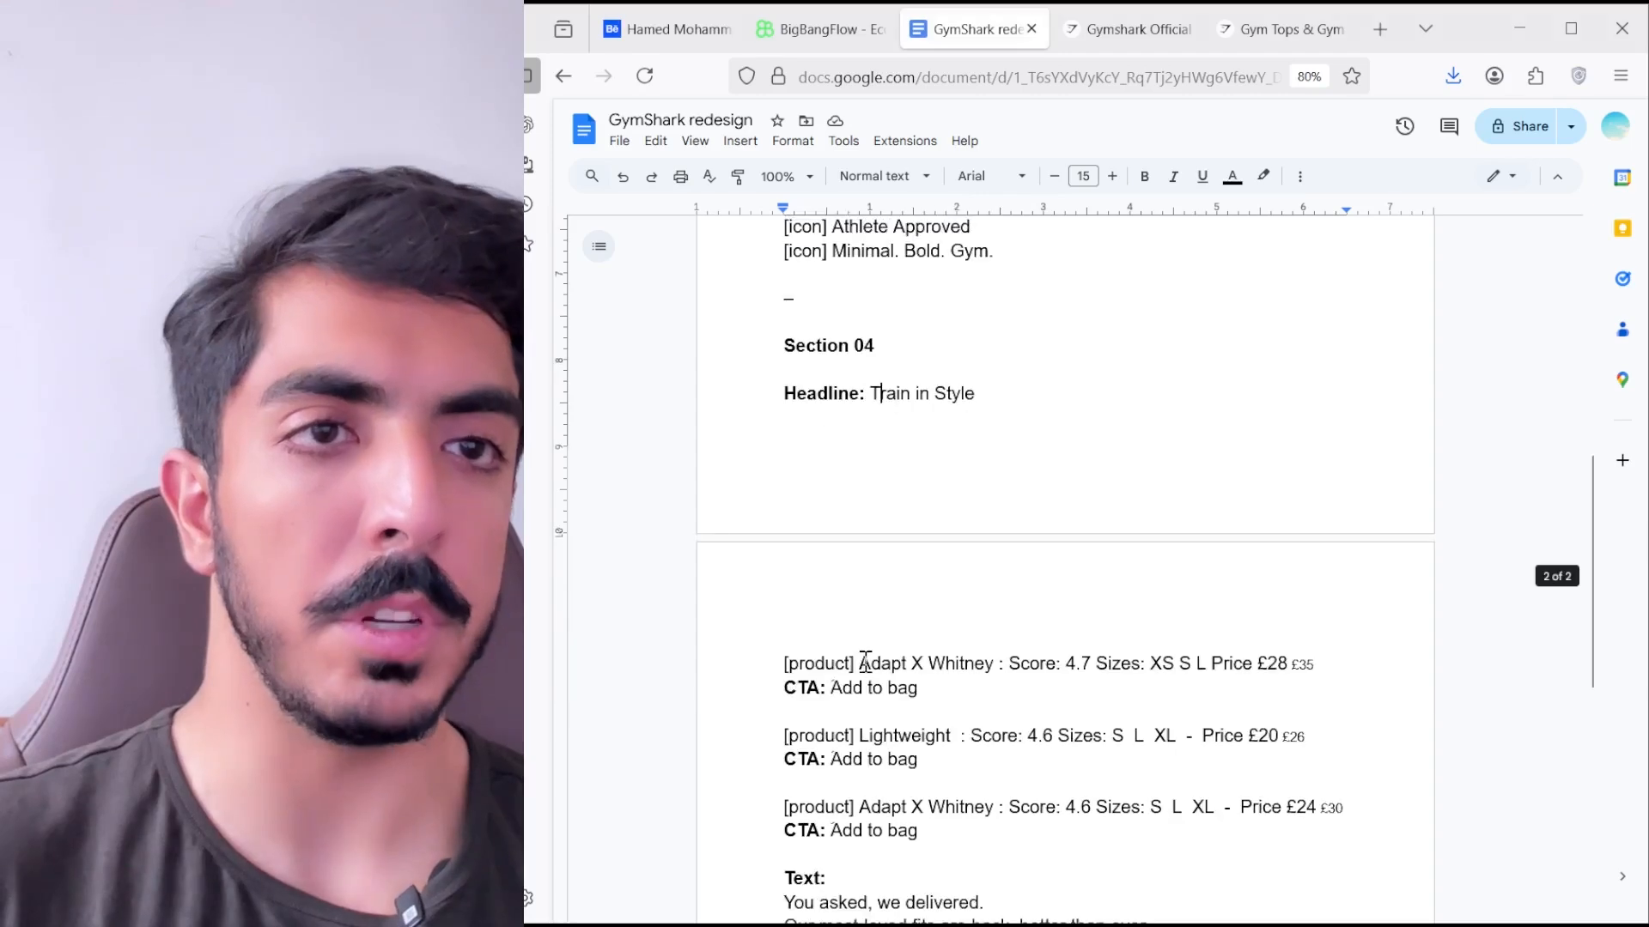
{"action": "left_click_drag", "start_coordinate": [859, 663], "coordinate": [966, 665]}
{"action": "right_click", "coordinate": [924, 658]}
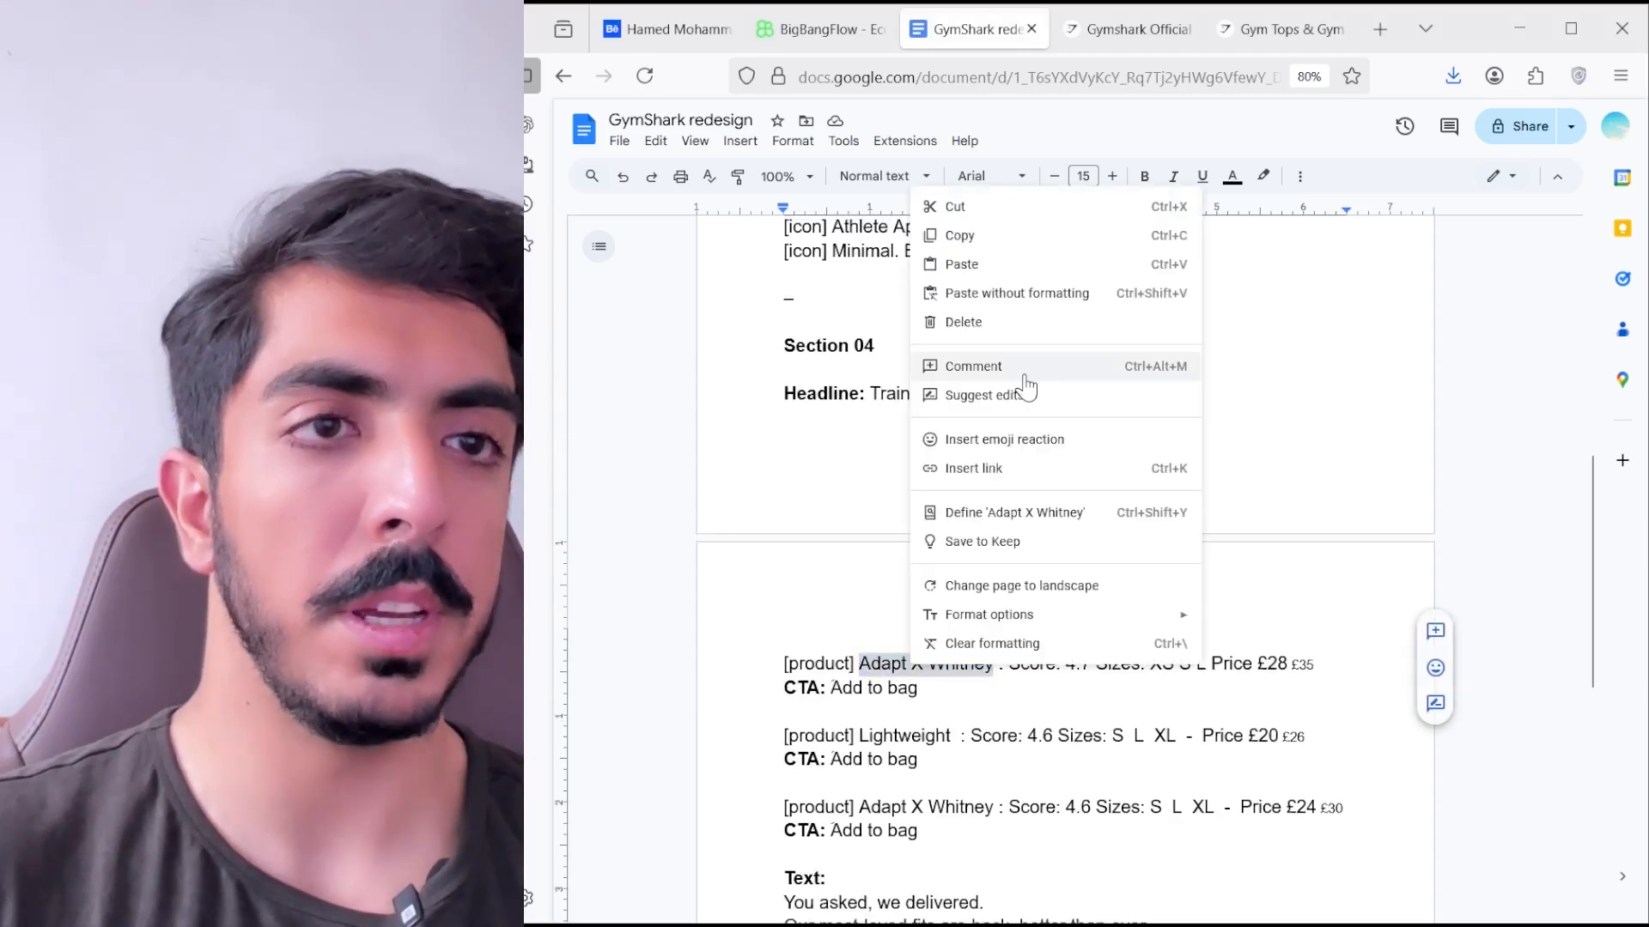
{"action": "left_click", "coordinate": [972, 229]}
- Back in Figma, replace the "Performance Ready" label under the front-view model card with "Adapt X Whitney" and make it Bold
{"action": "key", "text": "alt+Tab"}
{"action": "scroll", "coordinate": [927, 518], "scroll_direction": "up", "scroll_amount": 3}
{"action": "double_click", "coordinate": [912, 511]}
{"action": "key", "text": "ctrl+v"}
{"action": "key", "text": "ctrl+a"}
{"action": "scroll", "coordinate": [1475, 691], "scroll_direction": "down", "scroll_amount": 3}
{"action": "left_click", "coordinate": [1444, 685]}
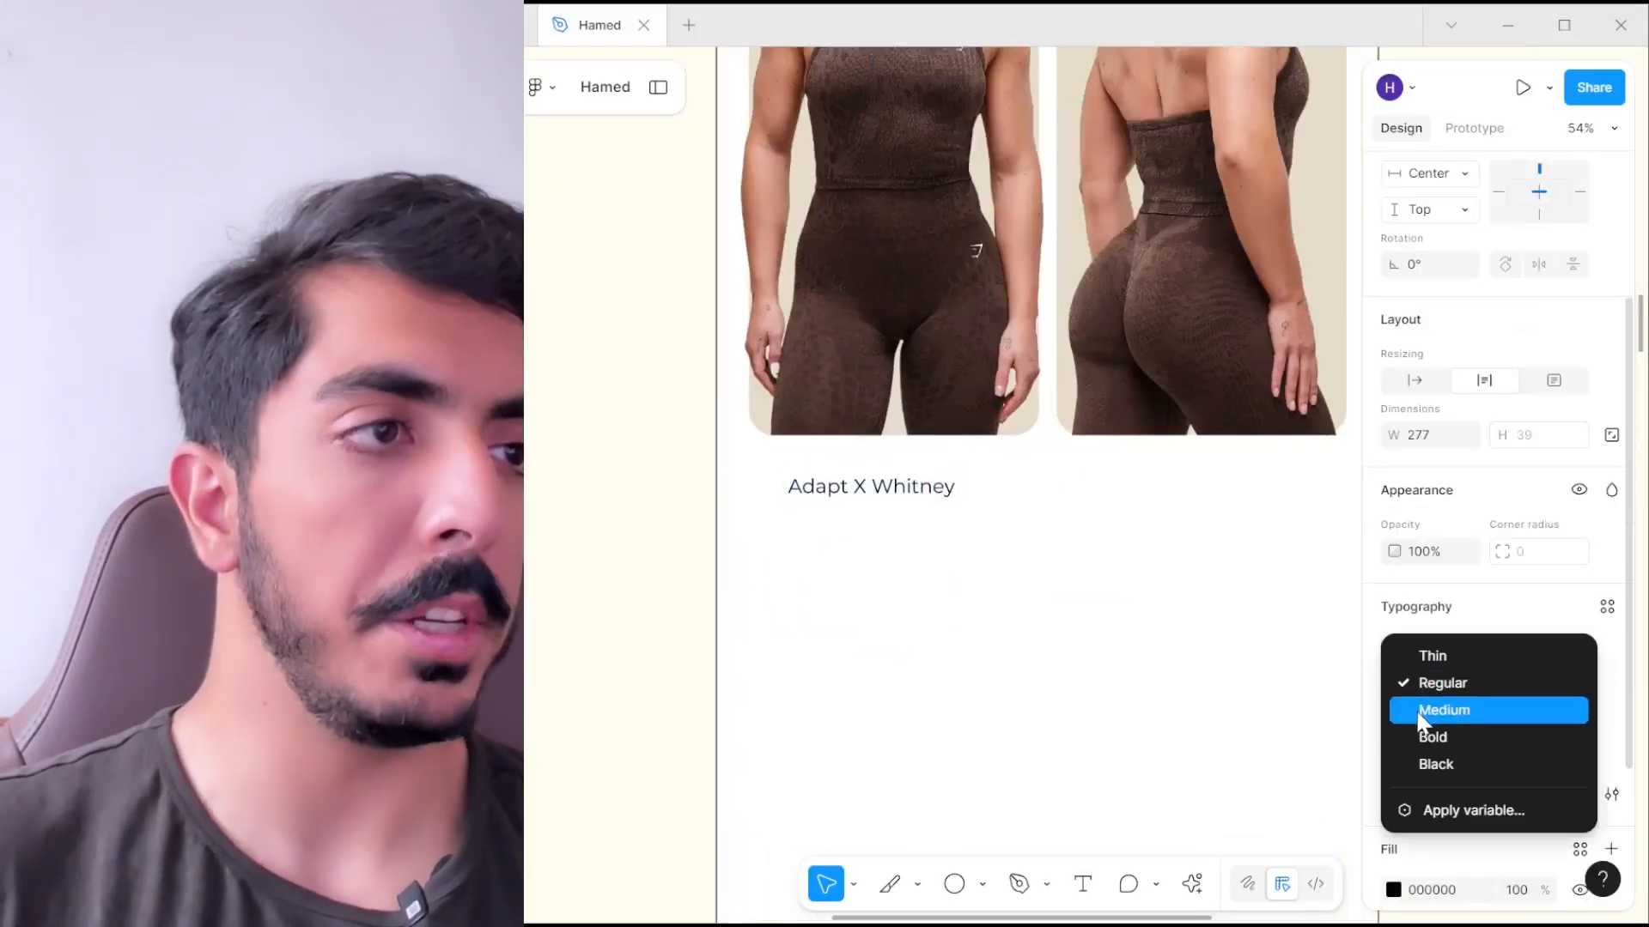
{"action": "left_click", "coordinate": [1428, 741]}
{"action": "scroll", "coordinate": [908, 551], "scroll_direction": "up", "scroll_amount": 1}
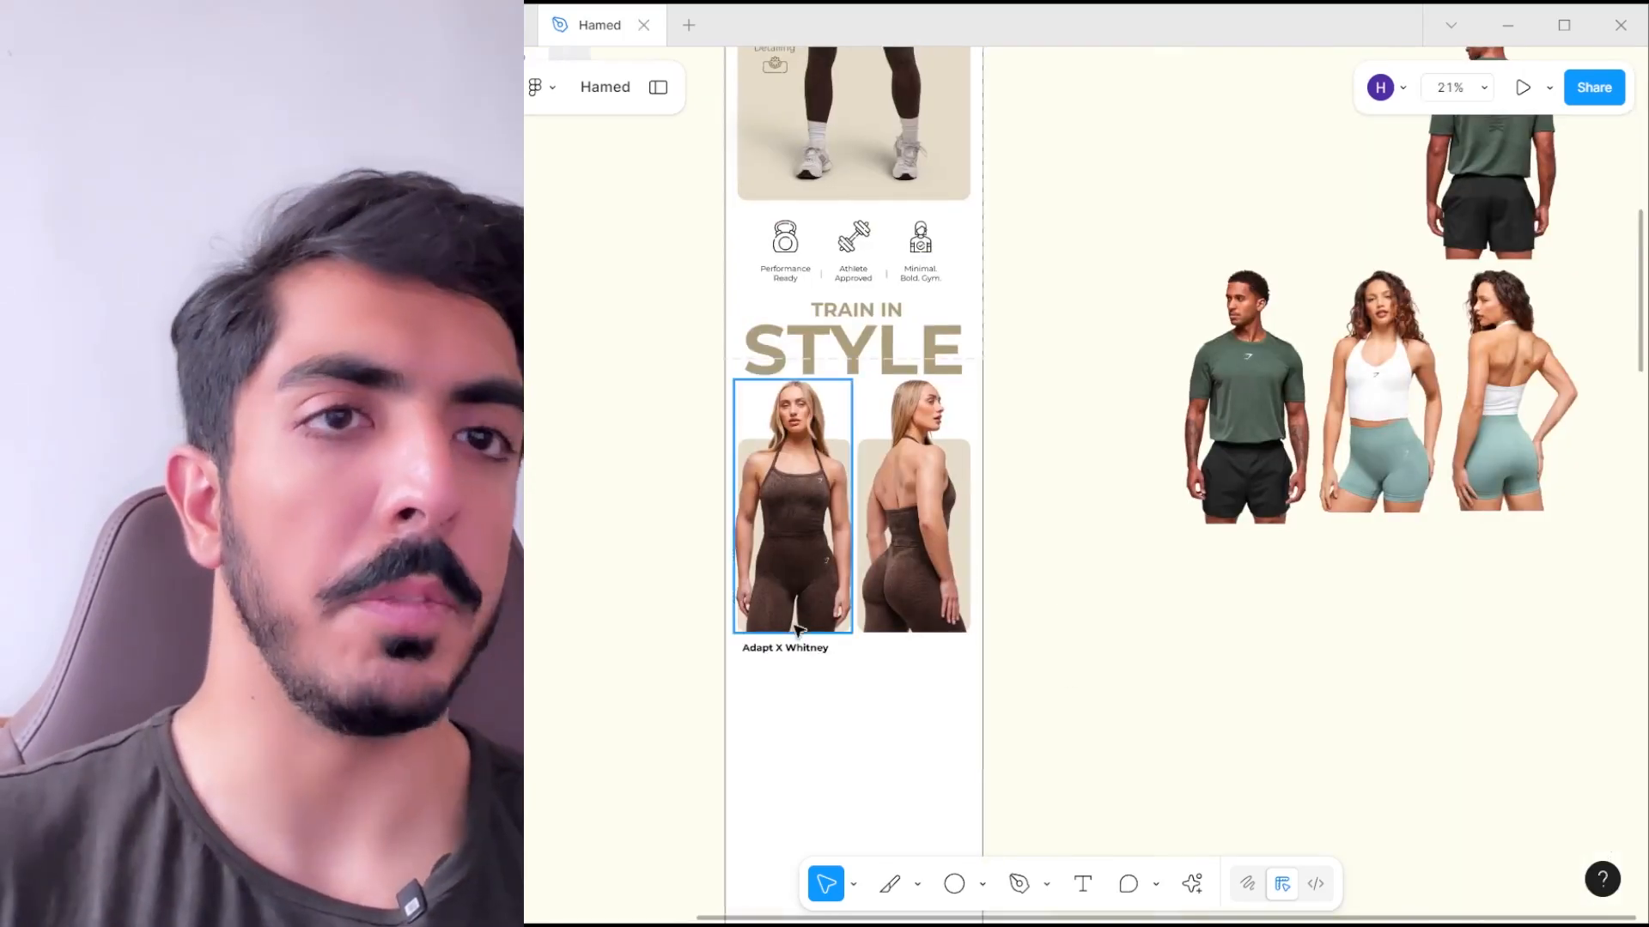
- Set the "Adapt X Whitney" product name's font size to 44
{"action": "scroll", "coordinate": [791, 662], "scroll_direction": "up", "scroll_amount": 3}
{"action": "scroll", "coordinate": [1501, 729], "scroll_direction": "down", "scroll_amount": 5}
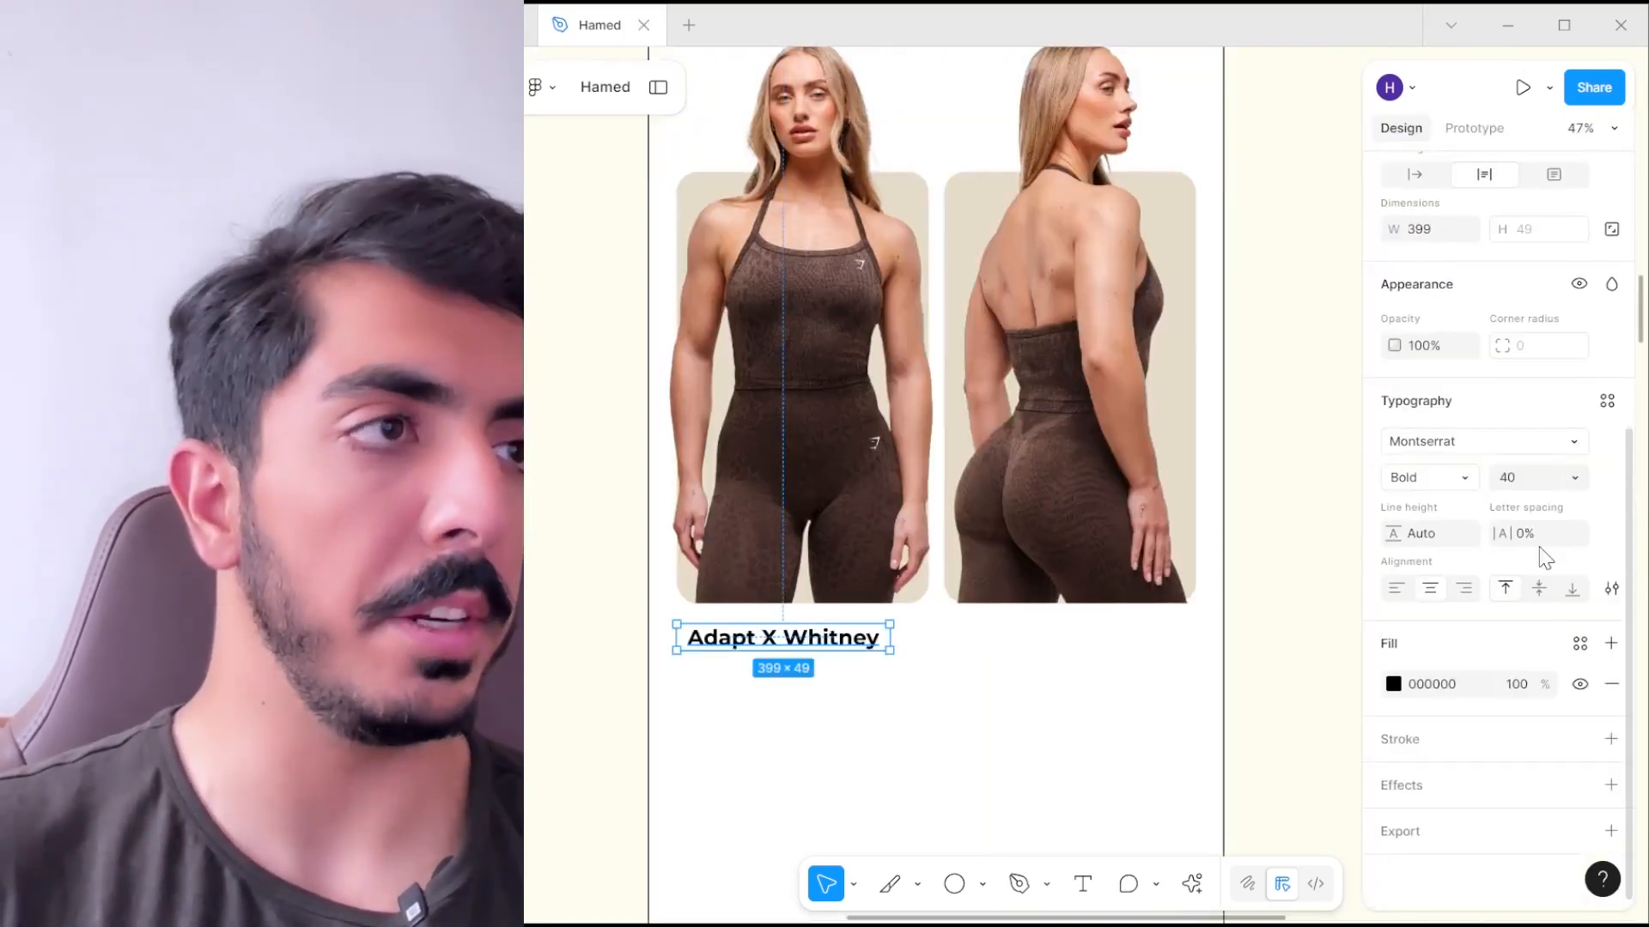
{"action": "type", "text": "44"}
{"action": "key", "text": "Return"}
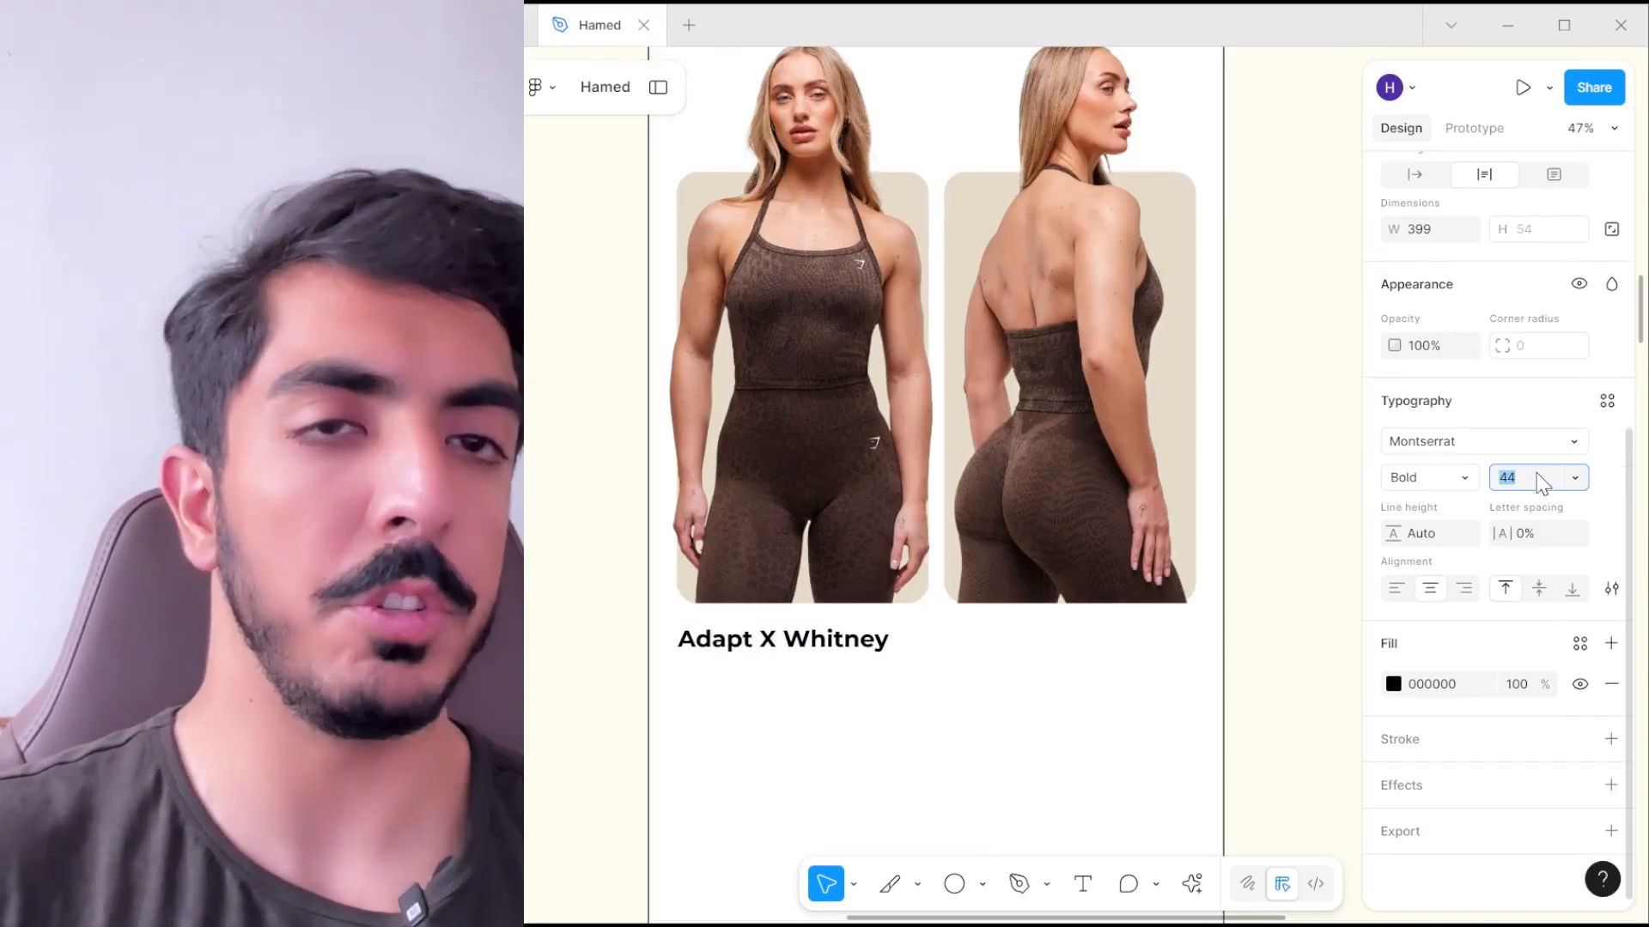
{"action": "left_click", "coordinate": [1068, 662]}
{"action": "left_click", "coordinate": [829, 653]}
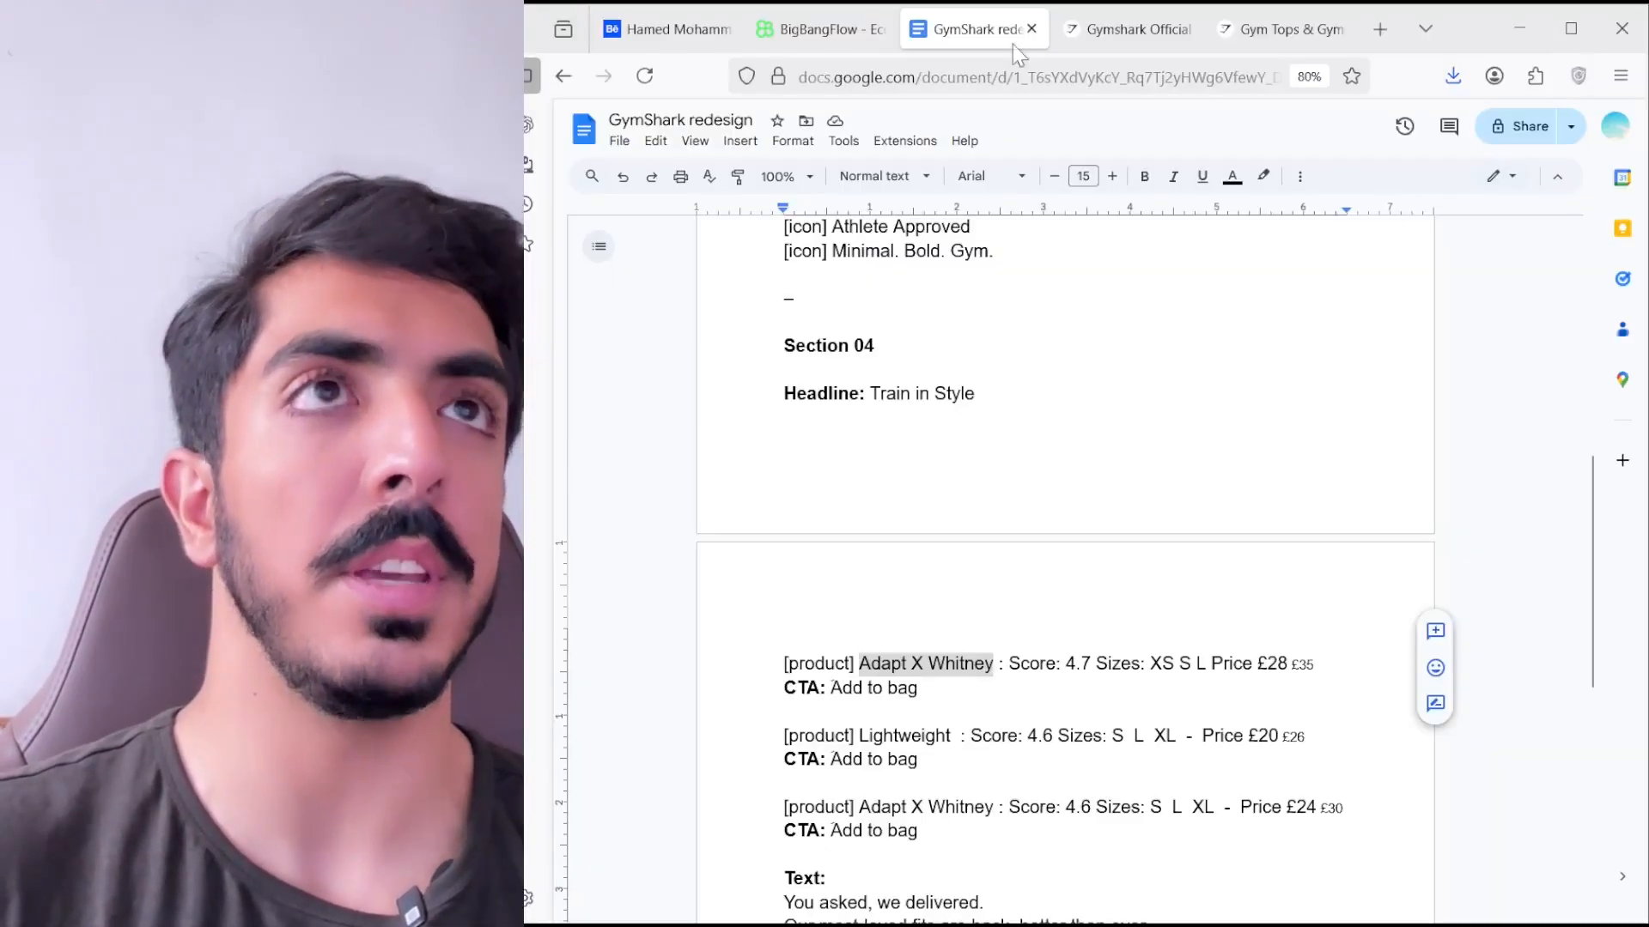
- On the Gymshark site, open the Adapt X Whitney Animal Seamless Long Sleeve Top and examine its rating, price and size layout
{"action": "left_click", "coordinate": [1155, 30]}
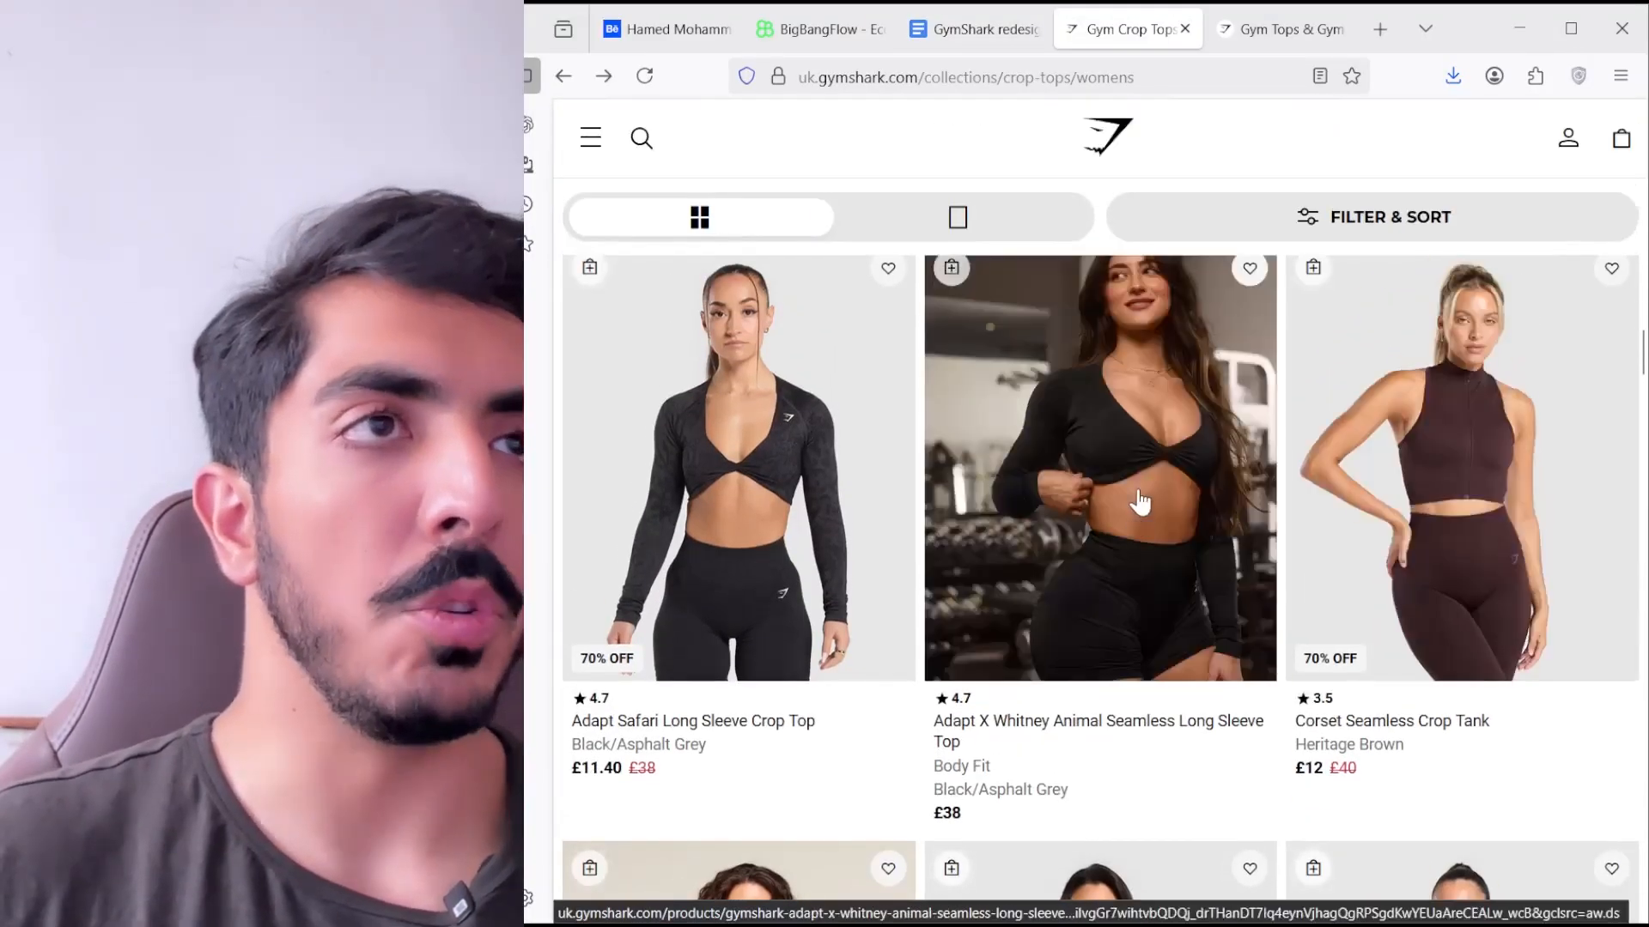
{"action": "left_click", "coordinate": [1157, 464]}
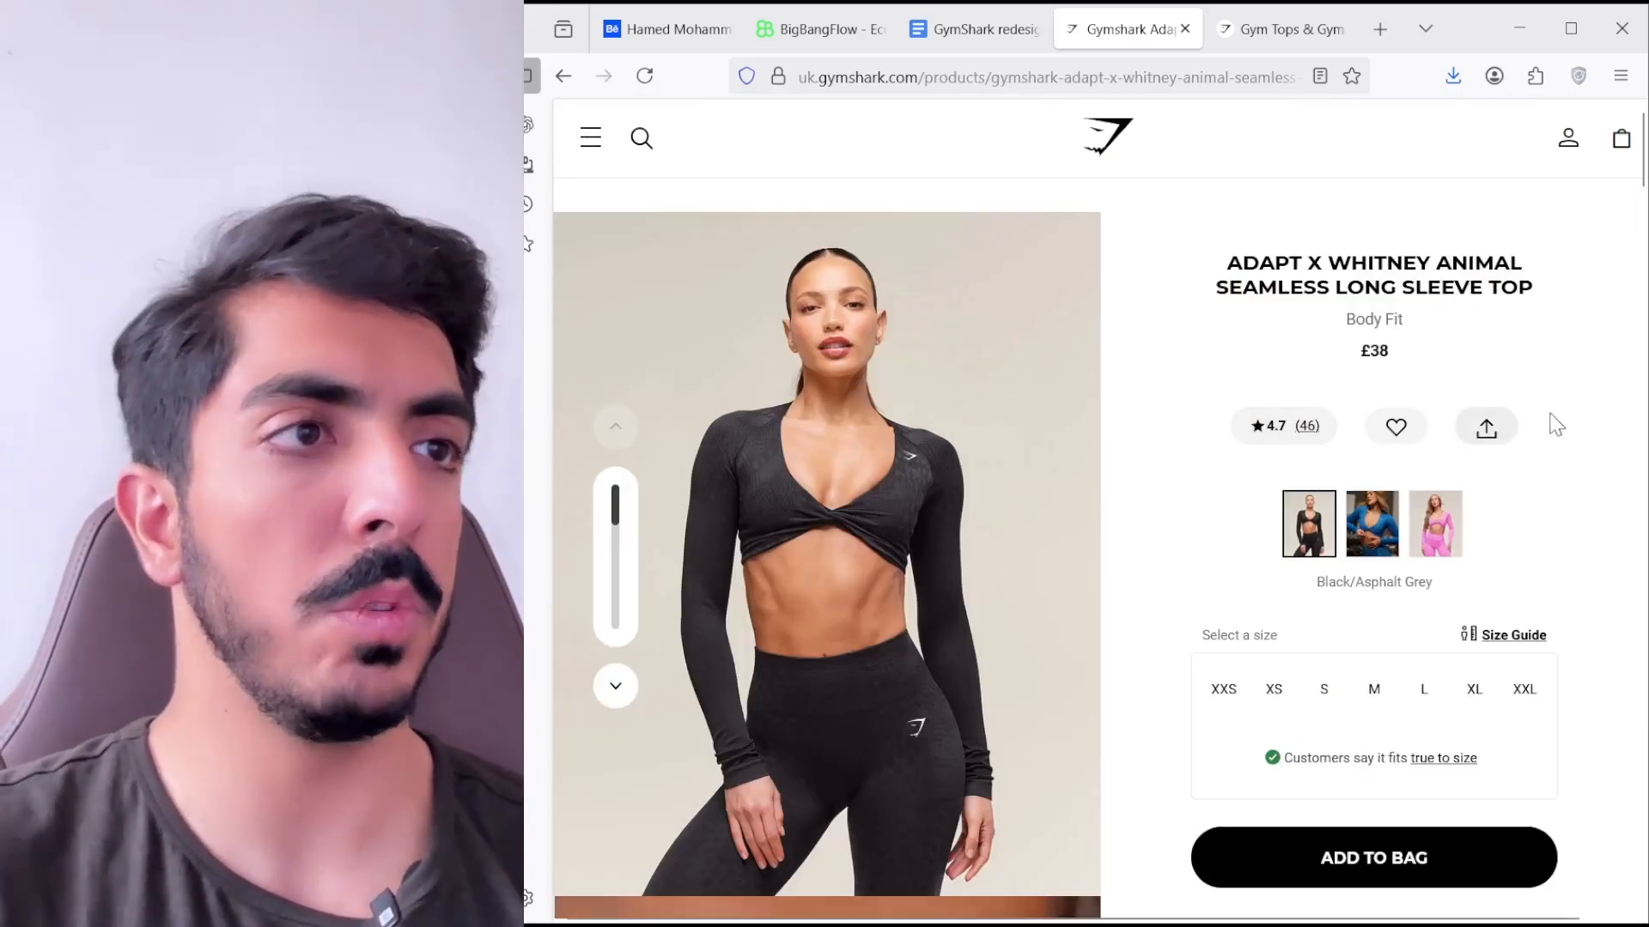
{"action": "scroll", "coordinate": [1554, 412], "scroll_direction": "down", "scroll_amount": 1}
{"action": "scroll", "coordinate": [1545, 412], "scroll_direction": "up", "scroll_amount": 1}
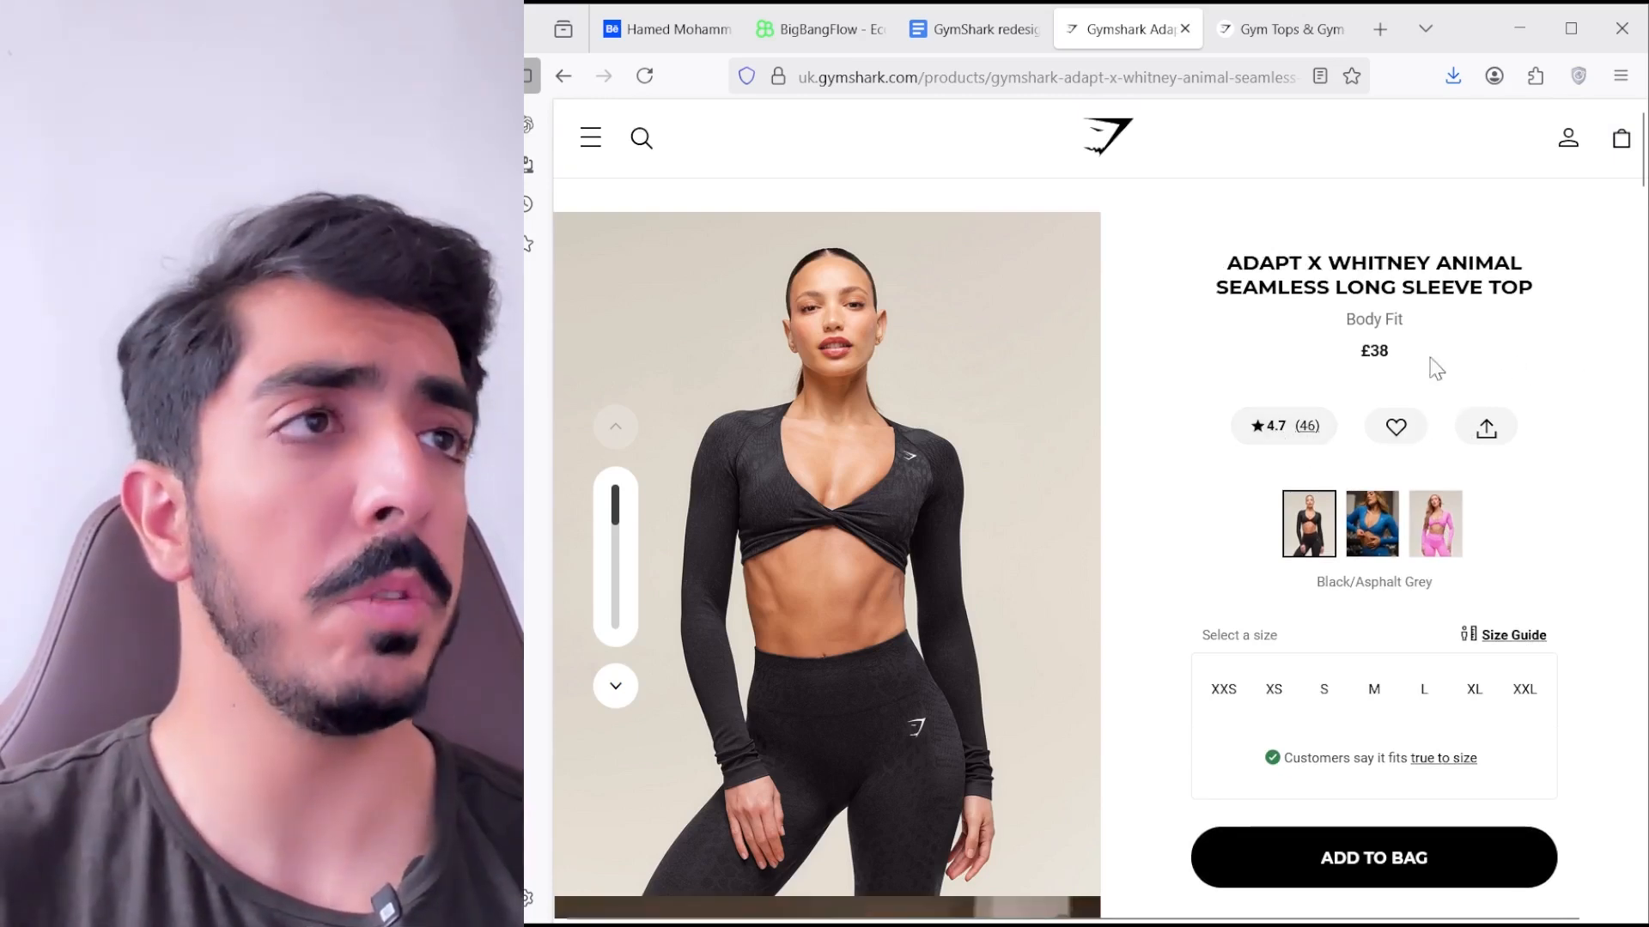
{"action": "left_click_drag", "start_coordinate": [1386, 352], "coordinate": [1362, 352]}
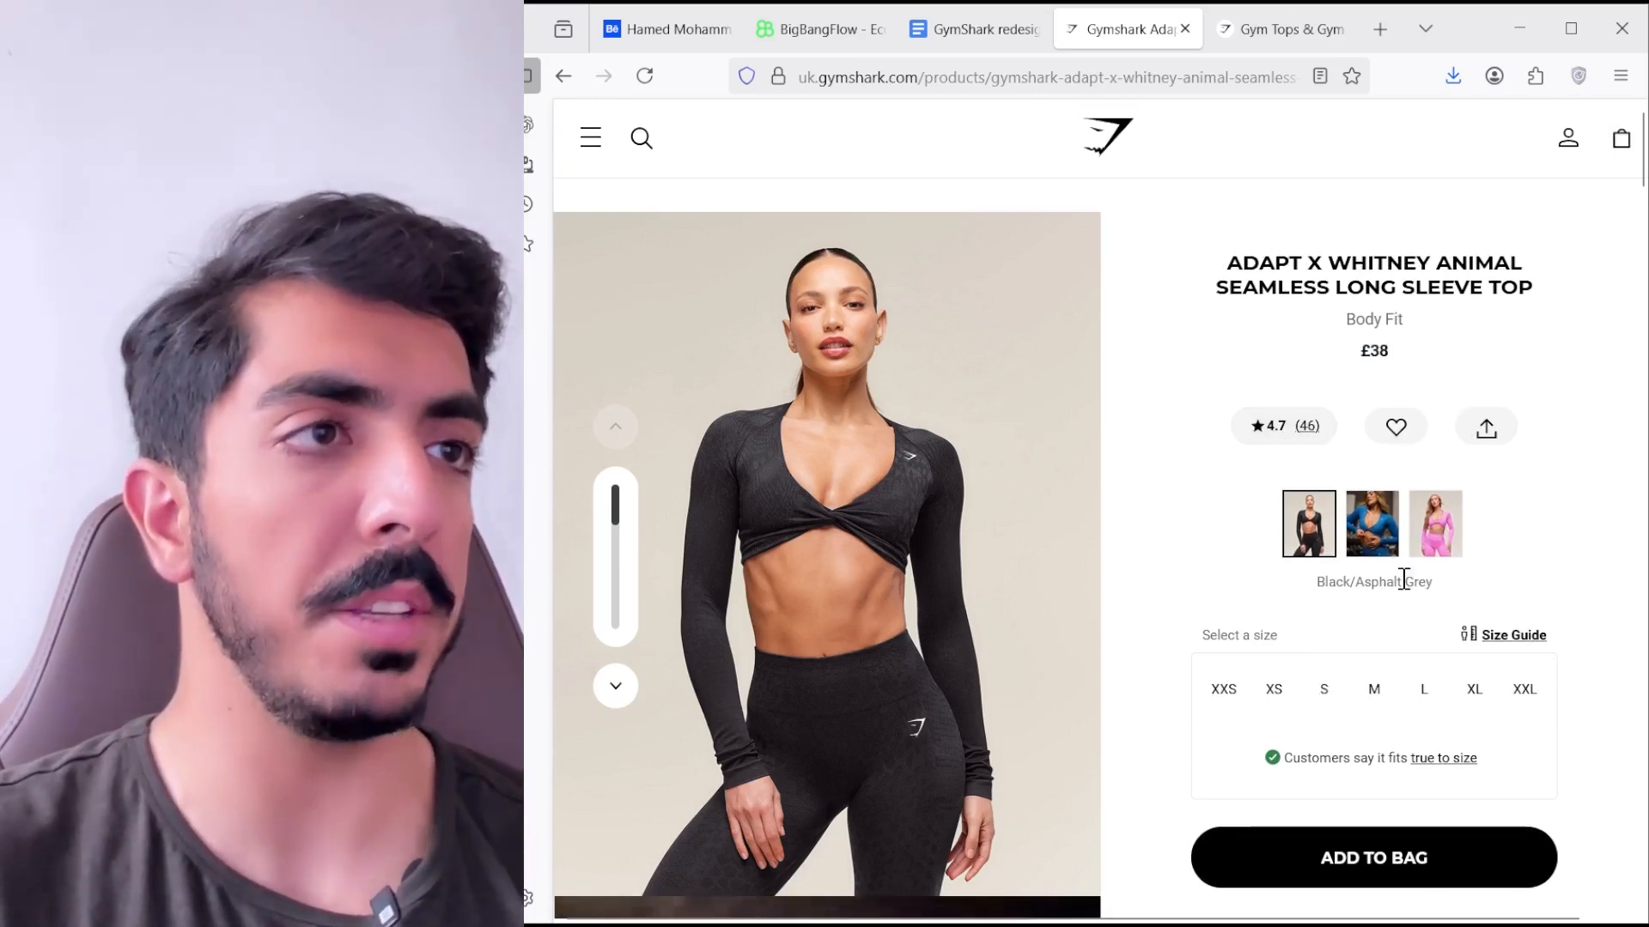
{"action": "scroll", "coordinate": [1188, 353], "scroll_direction": "down", "scroll_amount": 5}
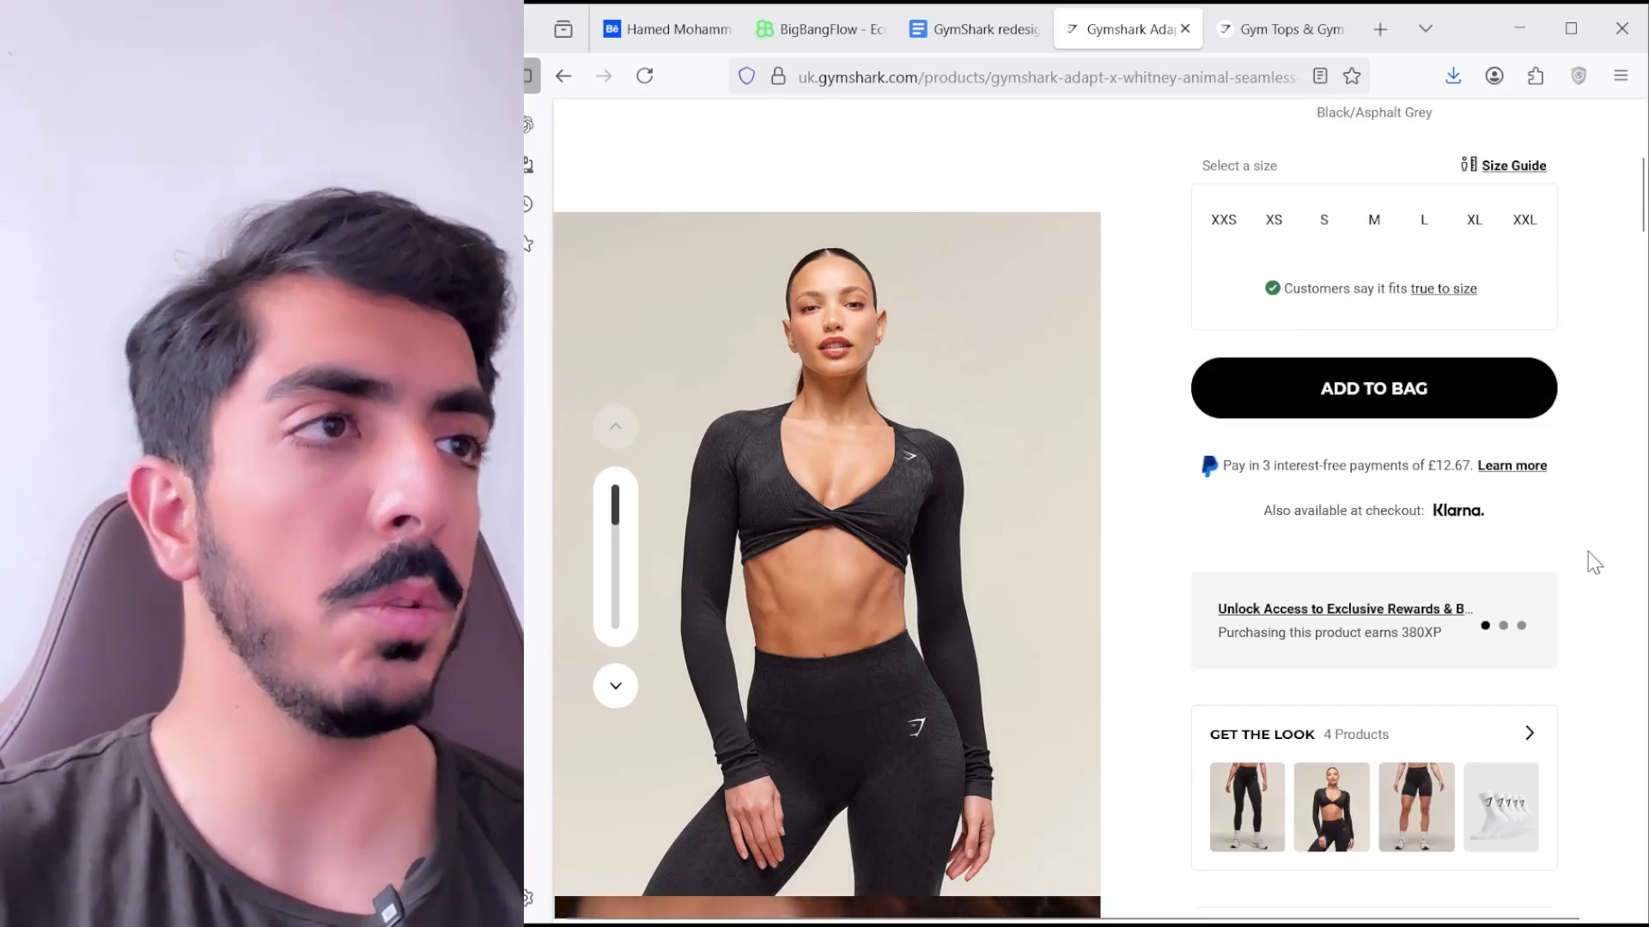
{"action": "scroll", "coordinate": [1594, 562], "scroll_direction": "up", "scroll_amount": 5}
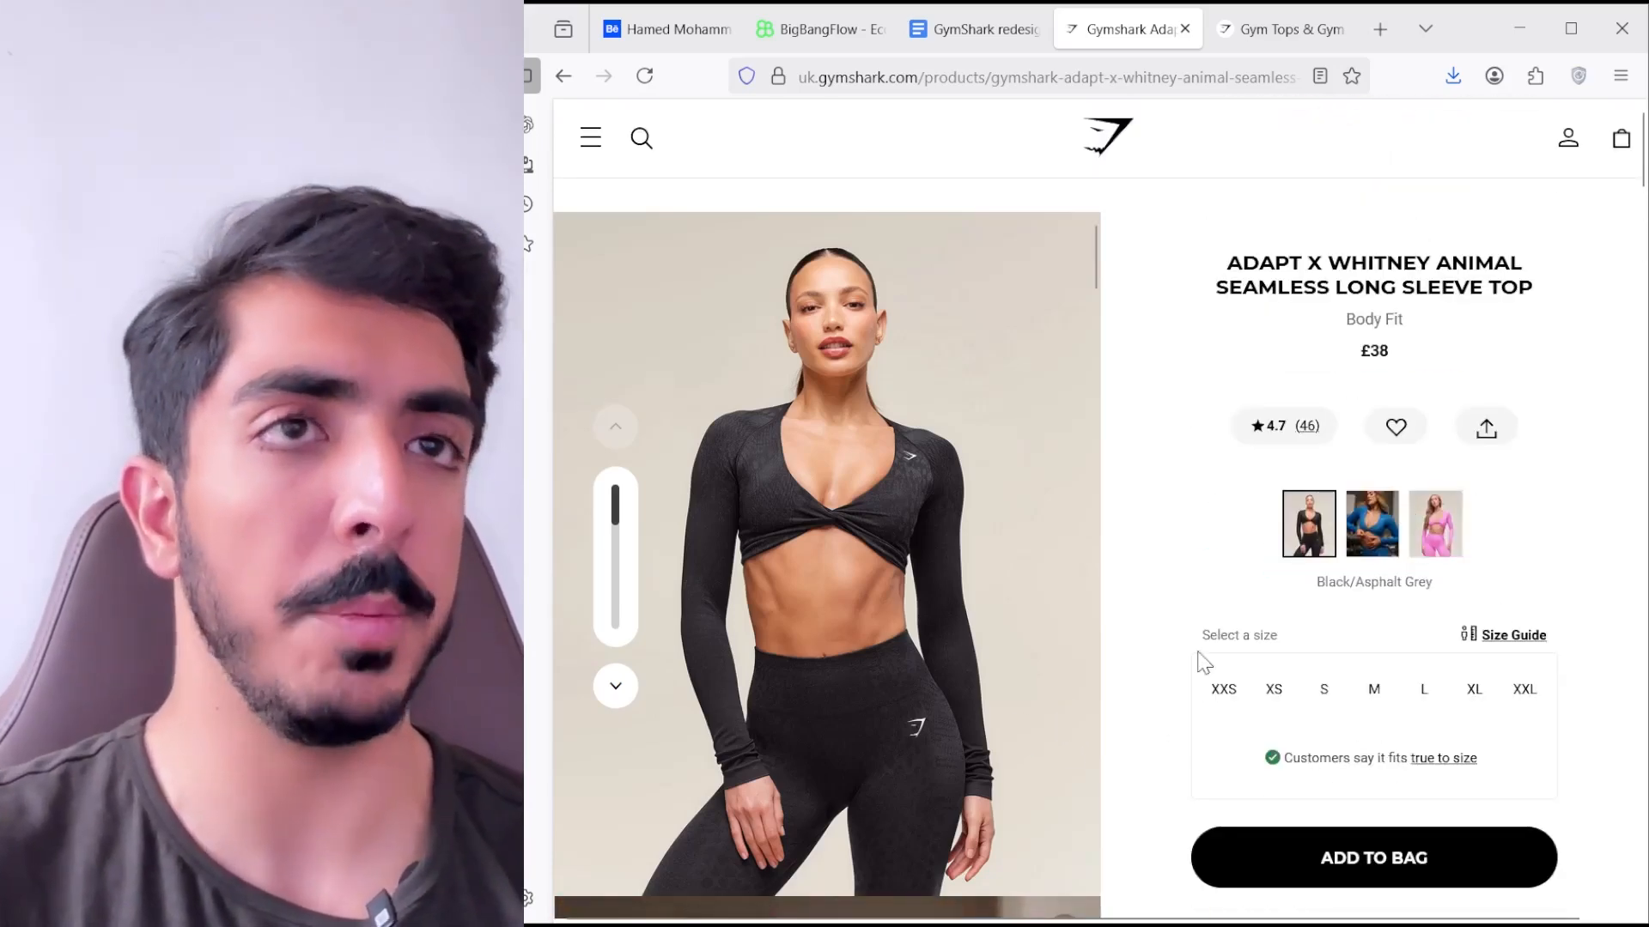
- Return to Figma and draw a grey pill of about 156 × 69 with corner radius 130 under the product name
{"action": "key", "text": "alt+Tab"}
{"action": "key", "text": "r"}
{"action": "scroll", "coordinate": [798, 635], "scroll_direction": "up", "scroll_amount": 1}
{"action": "left_click_drag", "start_coordinate": [745, 514], "coordinate": [834, 567]}
{"action": "mouse_move", "coordinate": [797, 542]}
{"action": "left_mouse_down"}
{"action": "mouse_move", "coordinate": [799, 613]}
{"action": "mouse_move", "coordinate": [884, 633]}
{"action": "left_mouse_up"}
{"action": "scroll", "coordinate": [804, 616], "scroll_direction": "up", "scroll_amount": 1}
{"action": "scroll", "coordinate": [807, 621], "scroll_direction": "left", "scroll_amount": 1}
{"action": "left_click_drag", "start_coordinate": [1501, 720], "coordinate": [957, 726]}
{"action": "scroll", "coordinate": [837, 625], "scroll_direction": "down", "scroll_amount": 2}
{"action": "scroll", "coordinate": [884, 637], "scroll_direction": "down", "scroll_amount": 3}
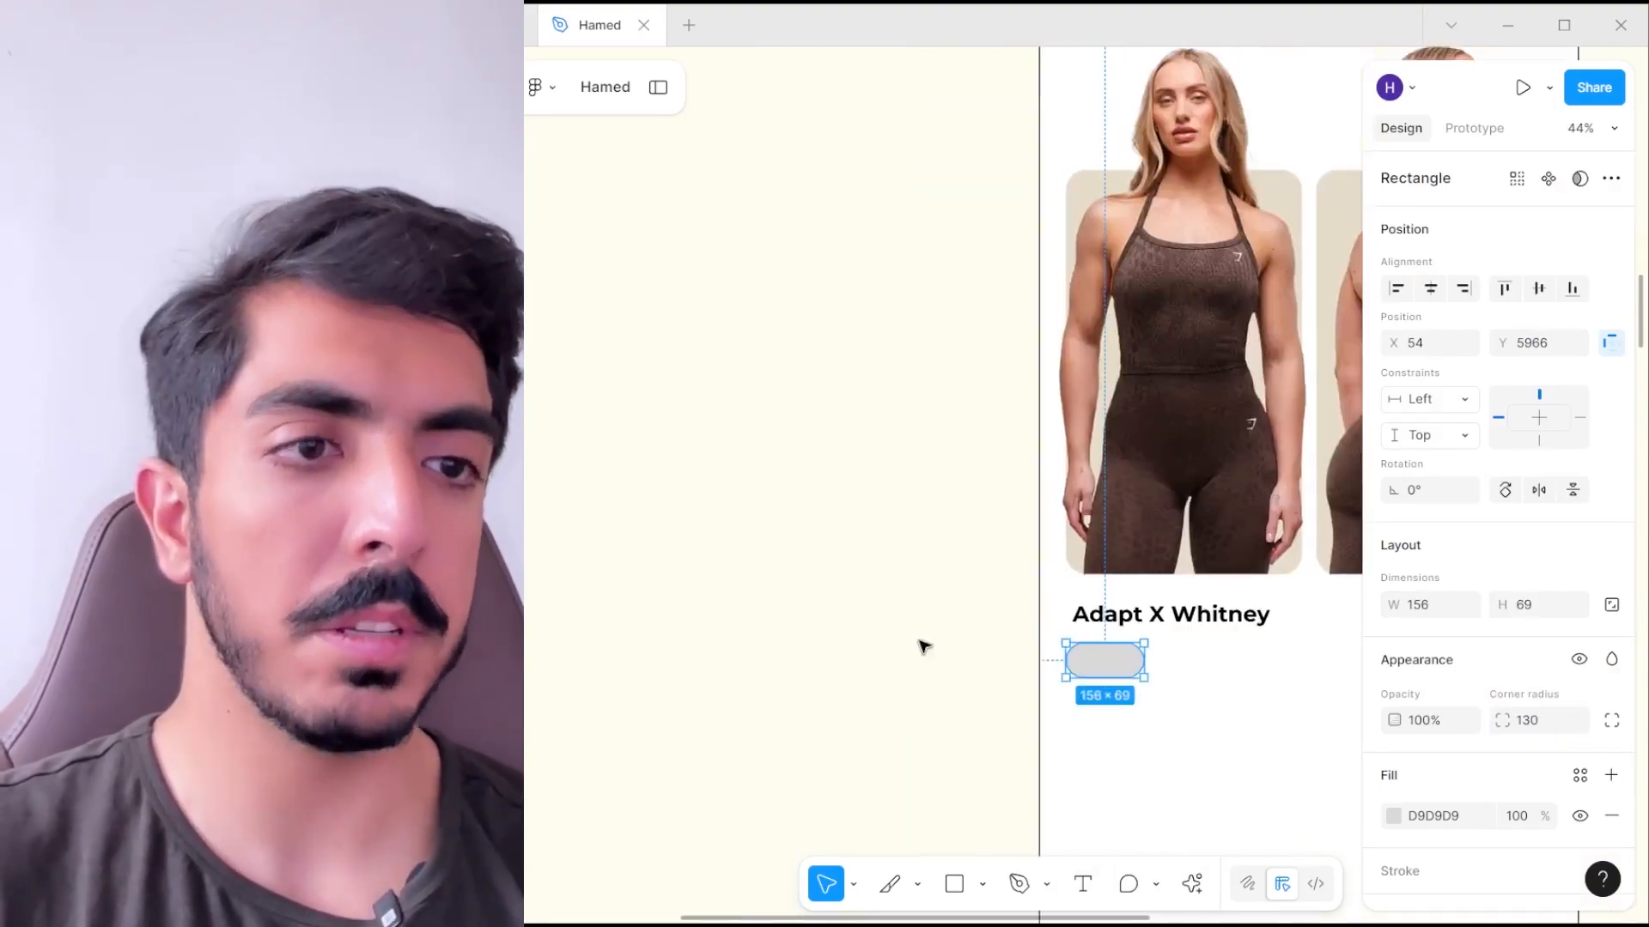
- Find a "star" icon with the Icons8 plugin, set its color to black and insert it beside the grey pill
{"action": "left_click", "coordinate": [1156, 884]}
{"action": "left_click", "coordinate": [1188, 885]}
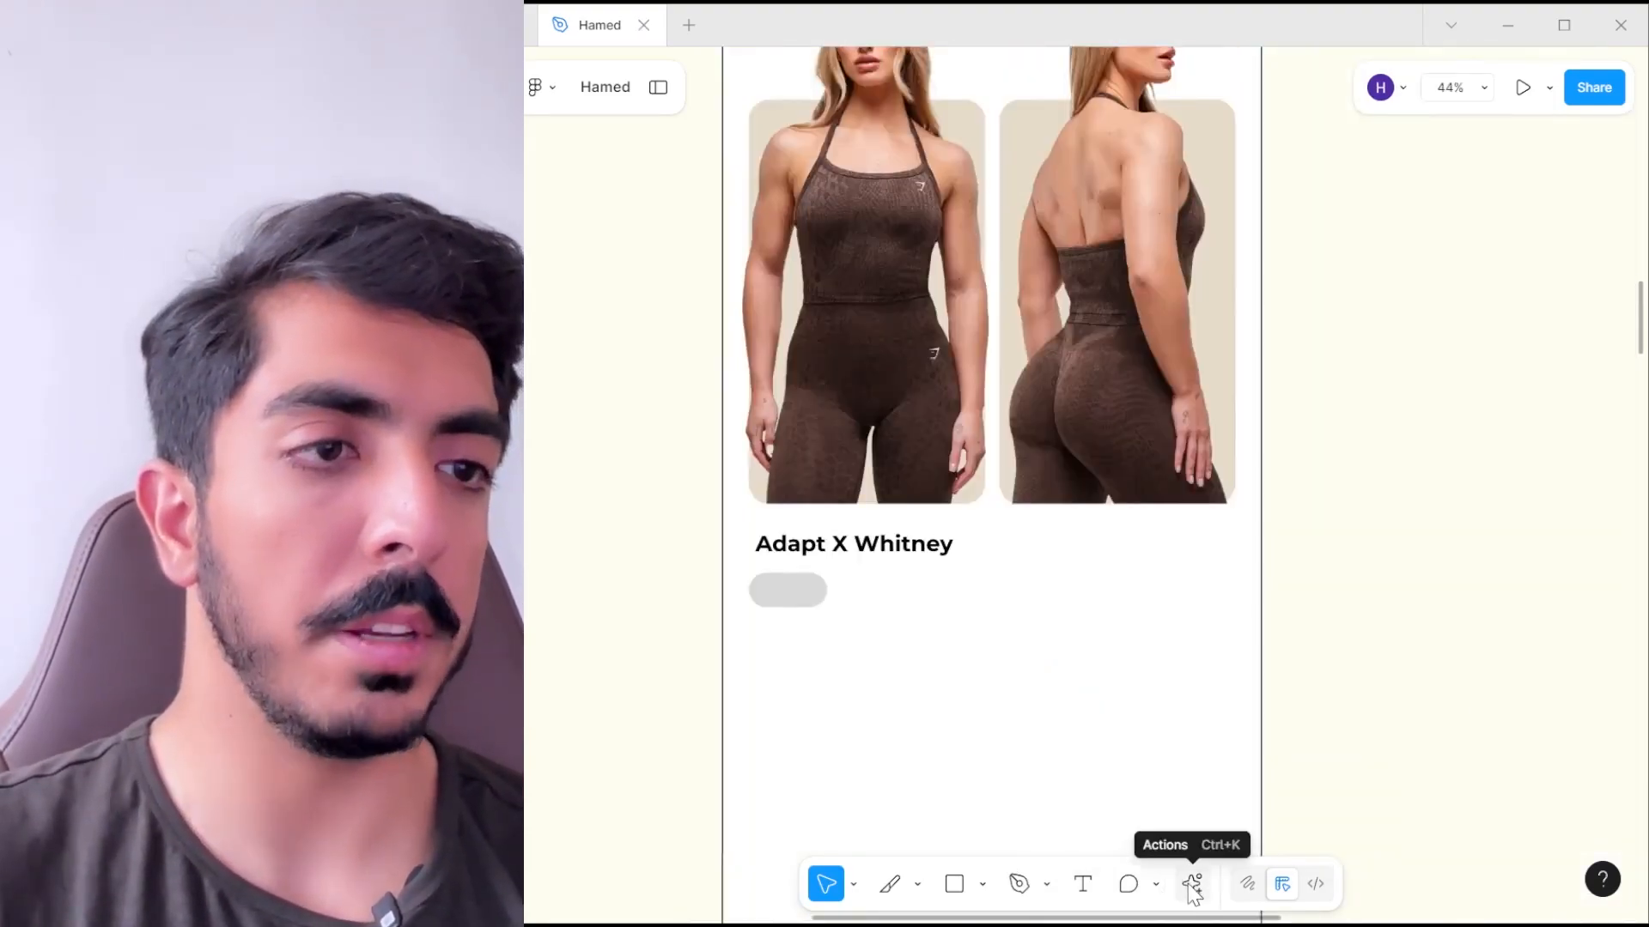
{"action": "left_click", "coordinate": [1193, 885]}
{"action": "left_click", "coordinate": [979, 513]}
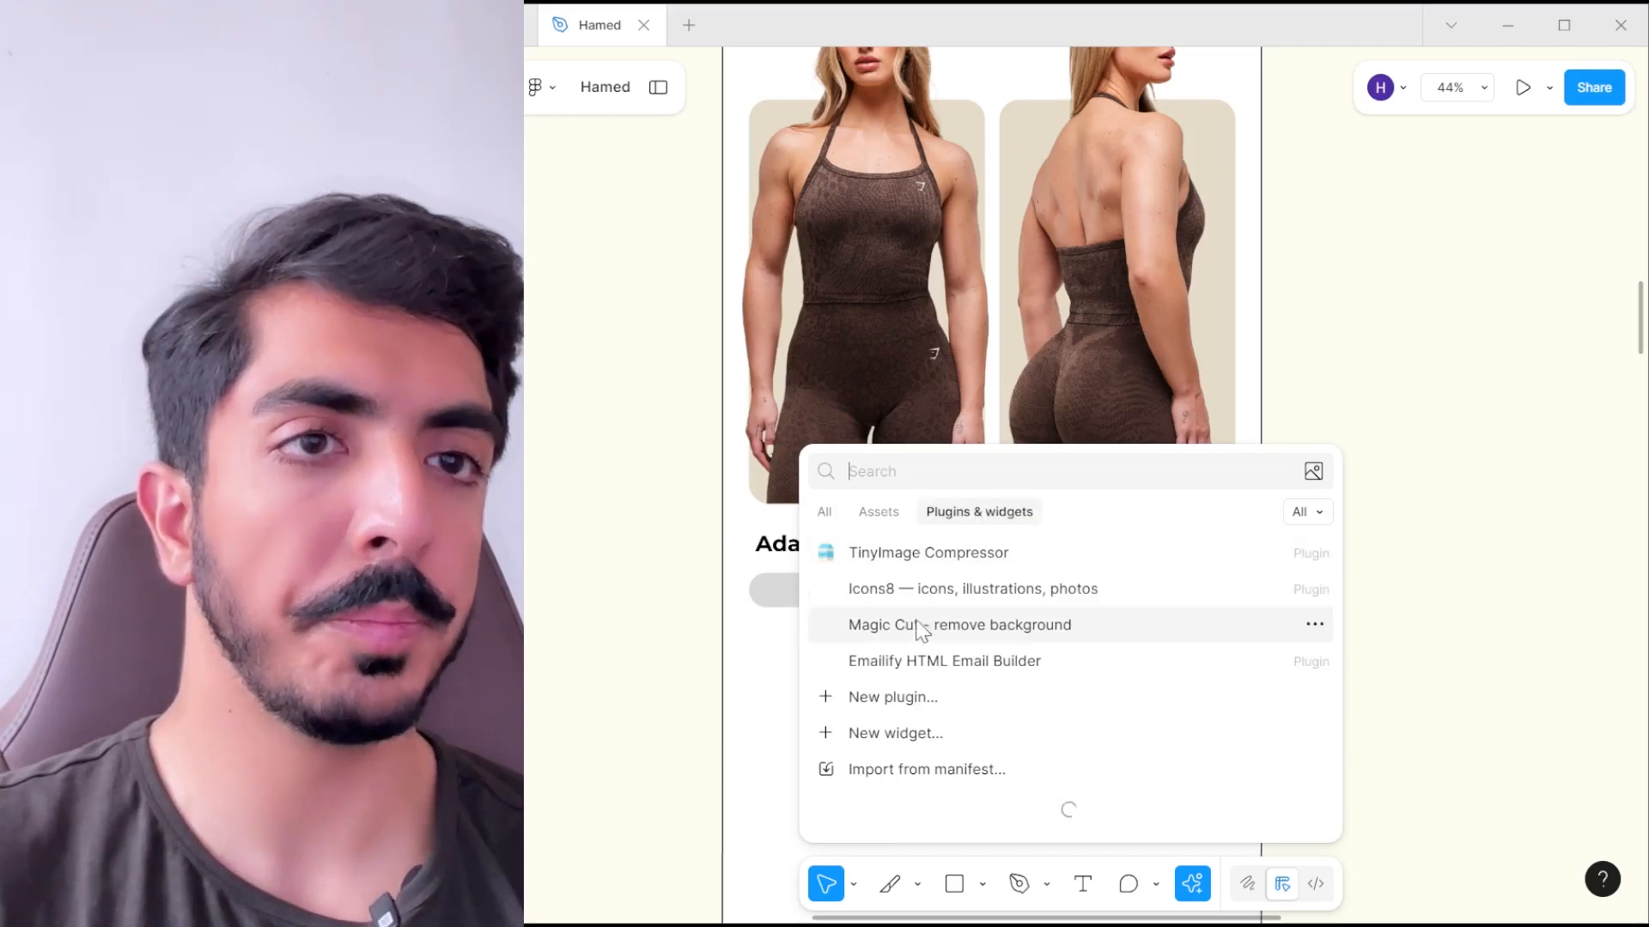
{"action": "left_click", "coordinate": [958, 597]}
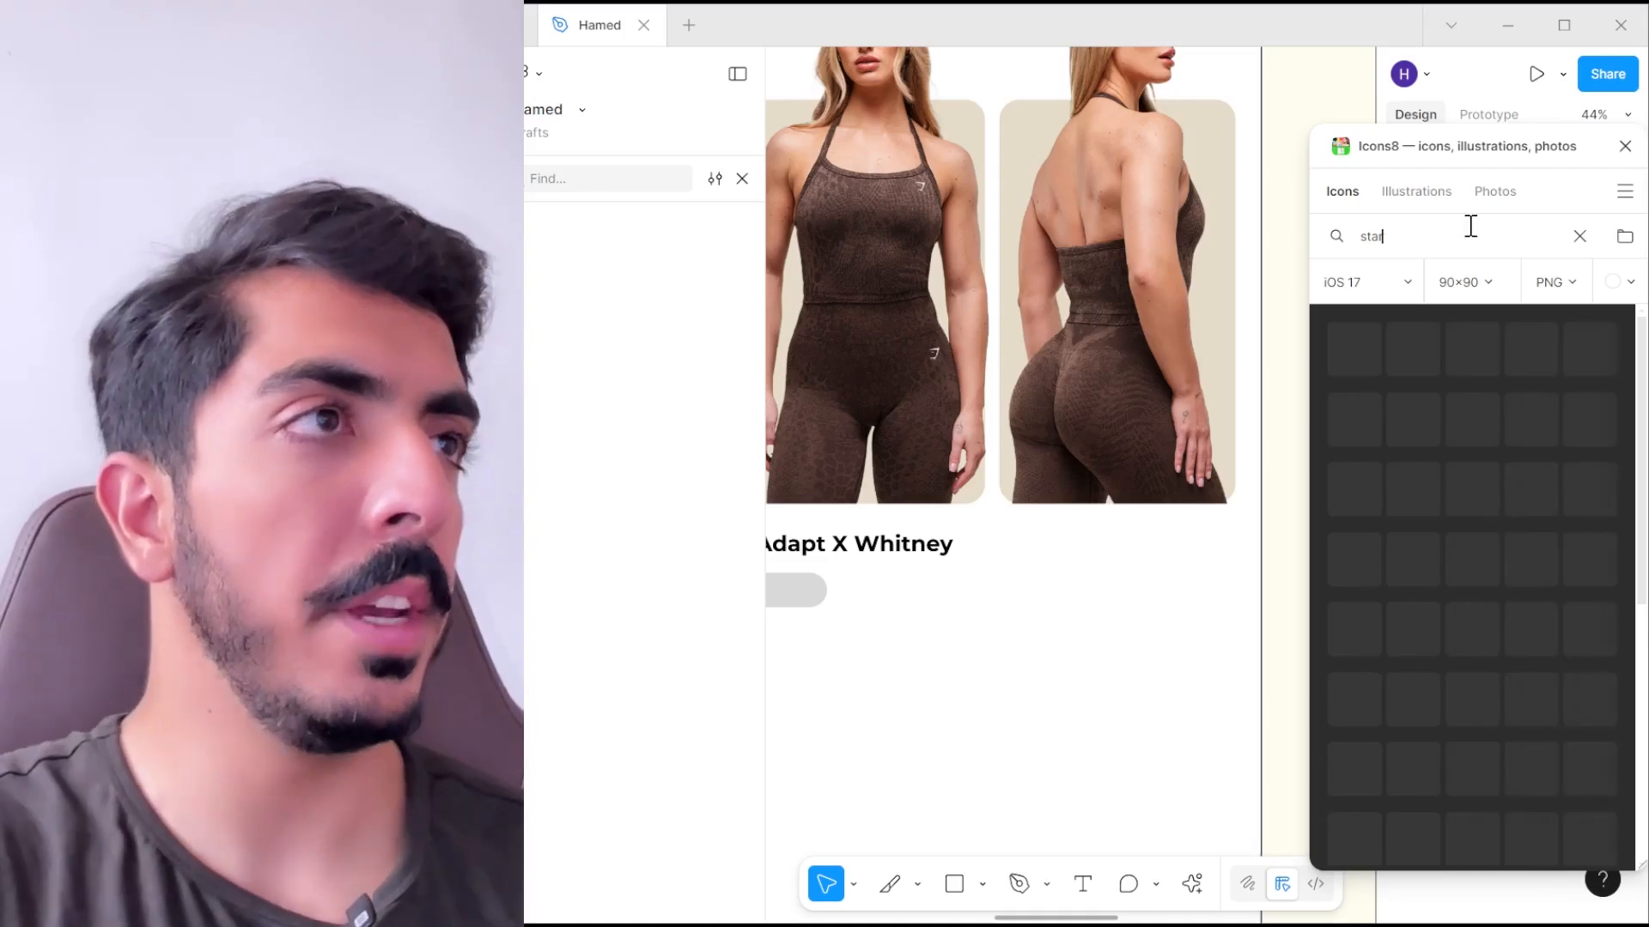
{"action": "left_click", "coordinate": [1620, 282]}
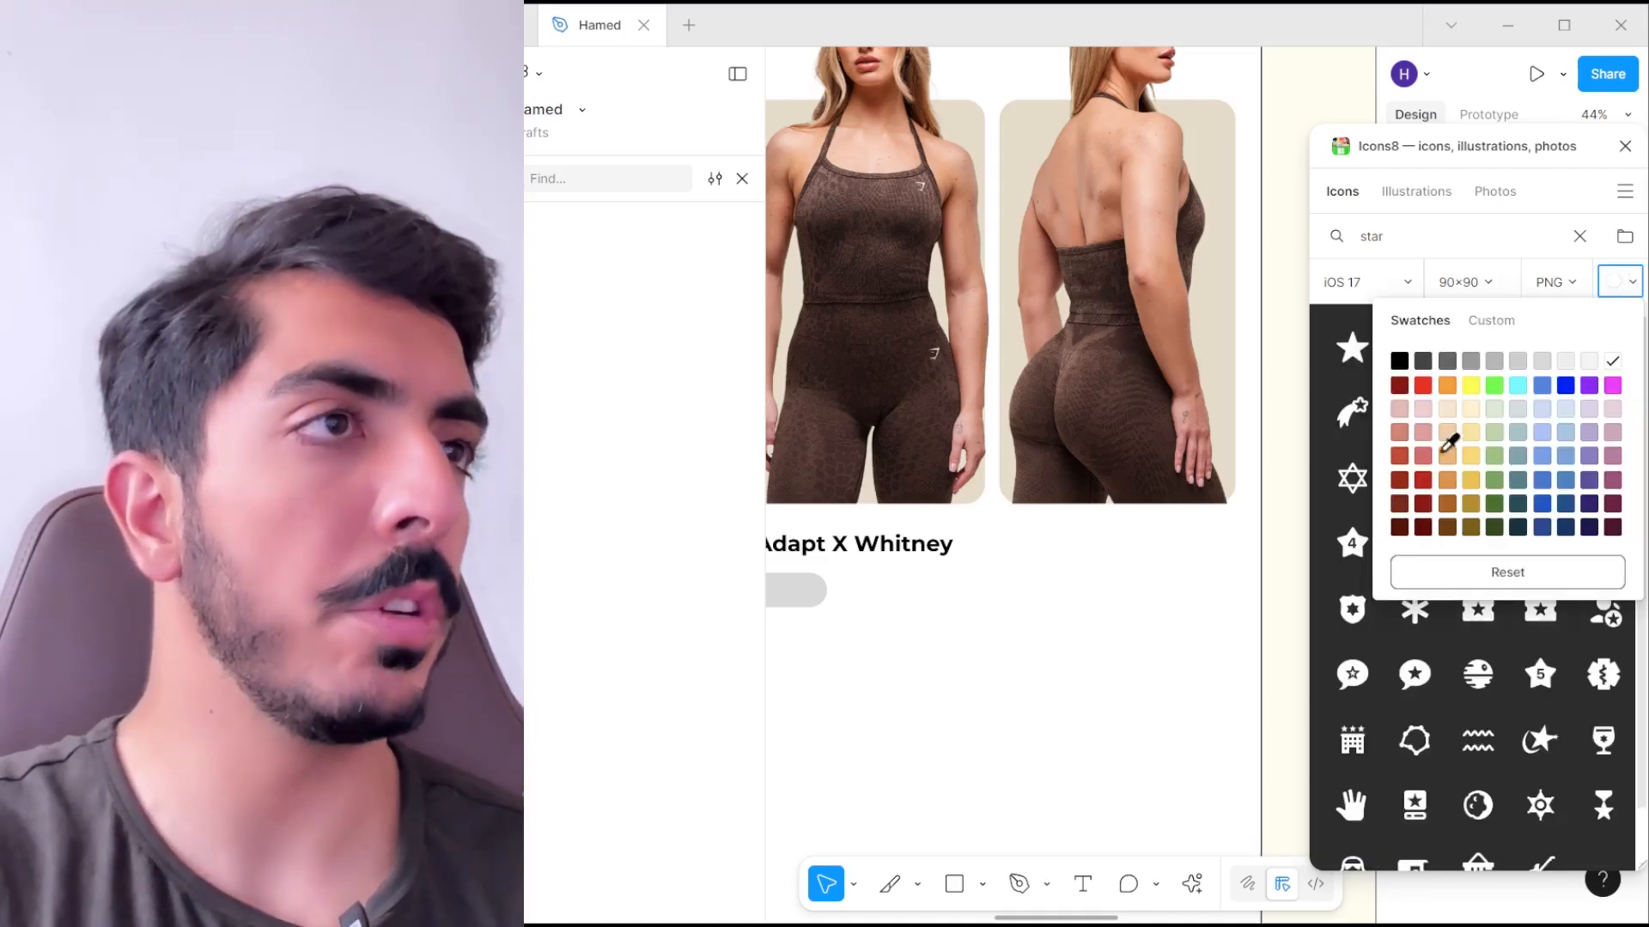
{"action": "left_click", "coordinate": [1400, 360]}
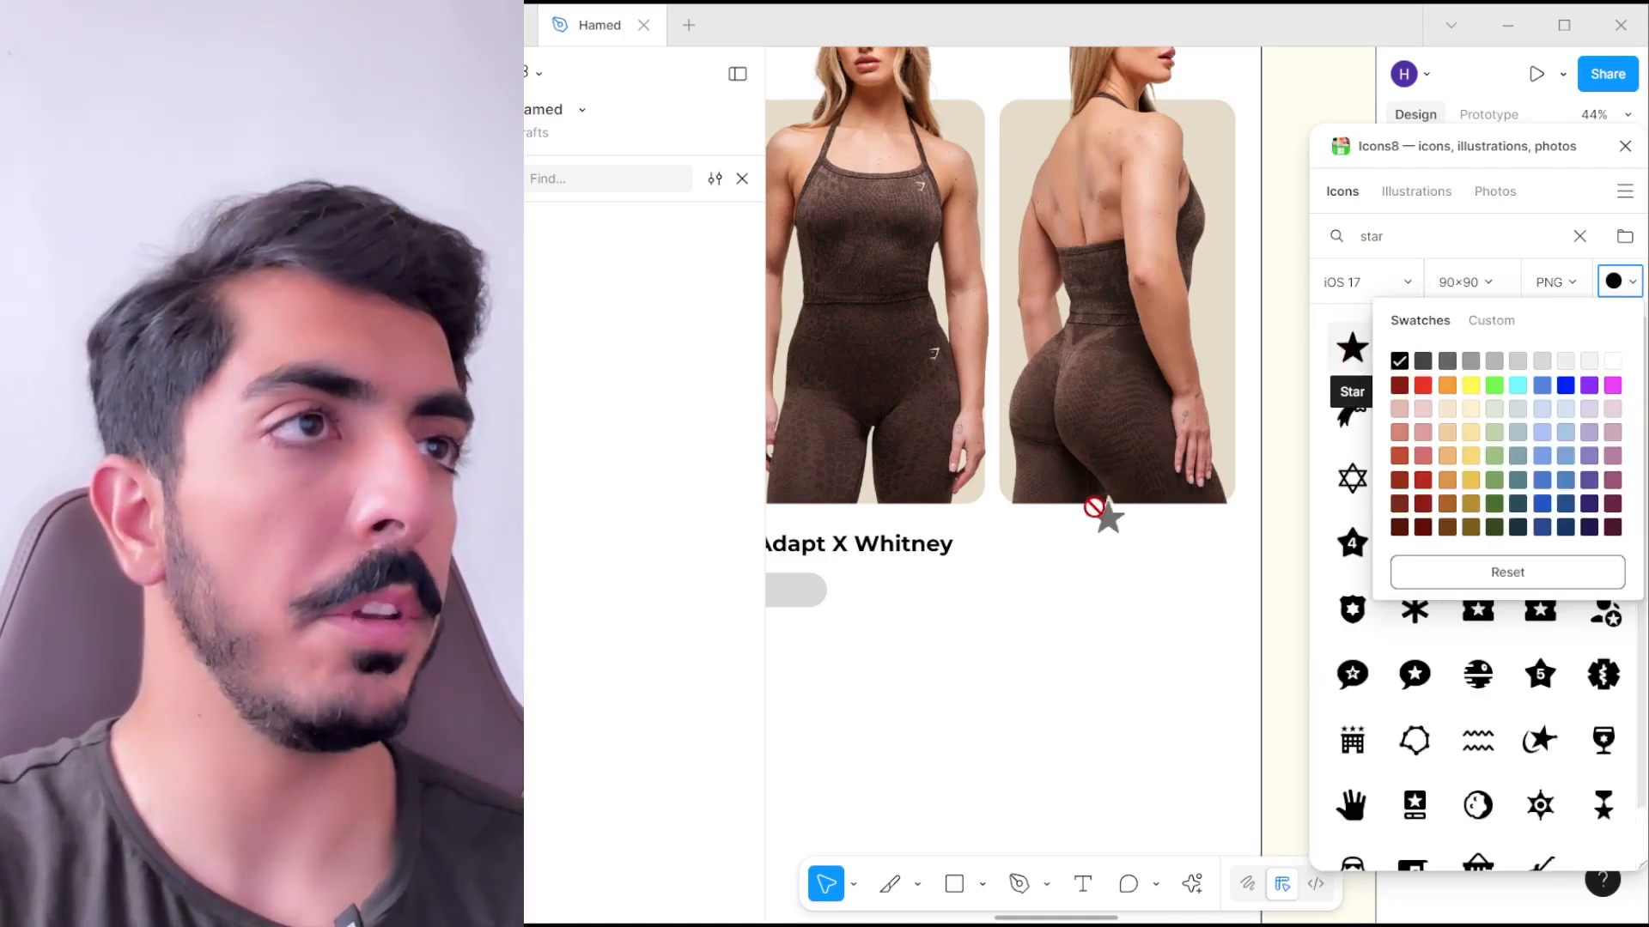
{"action": "left_click", "coordinate": [1350, 358]}
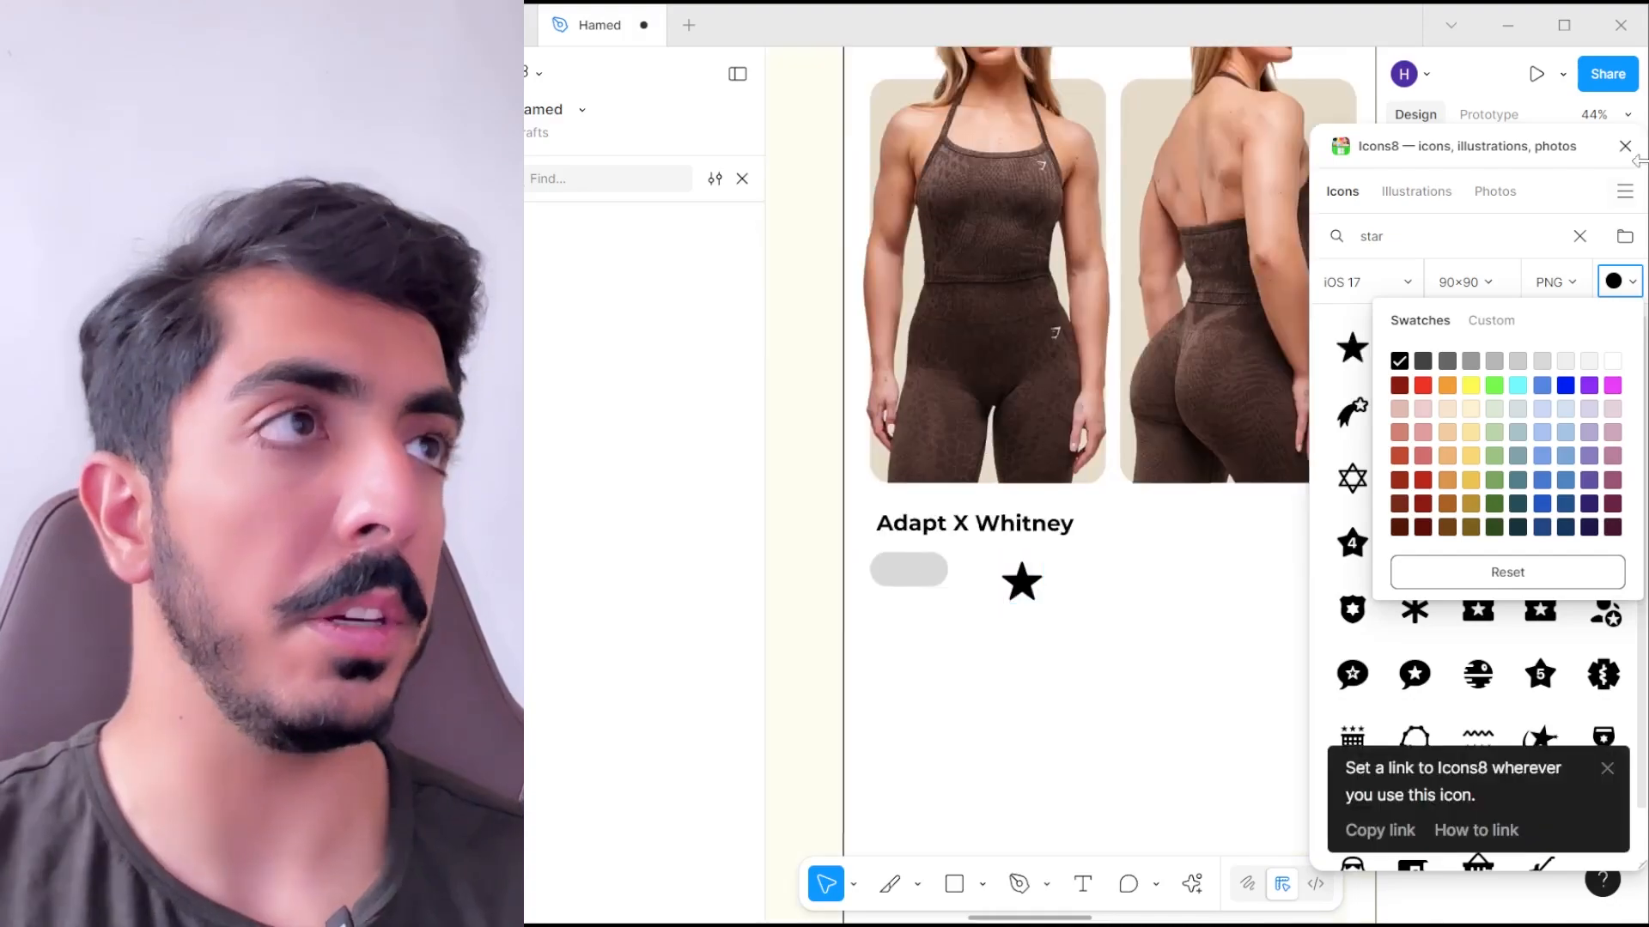
{"action": "left_click", "coordinate": [1625, 146]}
- Scale the star icon to 44 × 44 and place it inside the left end of the grey pill
{"action": "scroll", "coordinate": [1001, 596], "scroll_direction": "up", "scroll_amount": 2}
{"action": "left_click_drag", "start_coordinate": [1068, 596], "coordinate": [923, 580]}
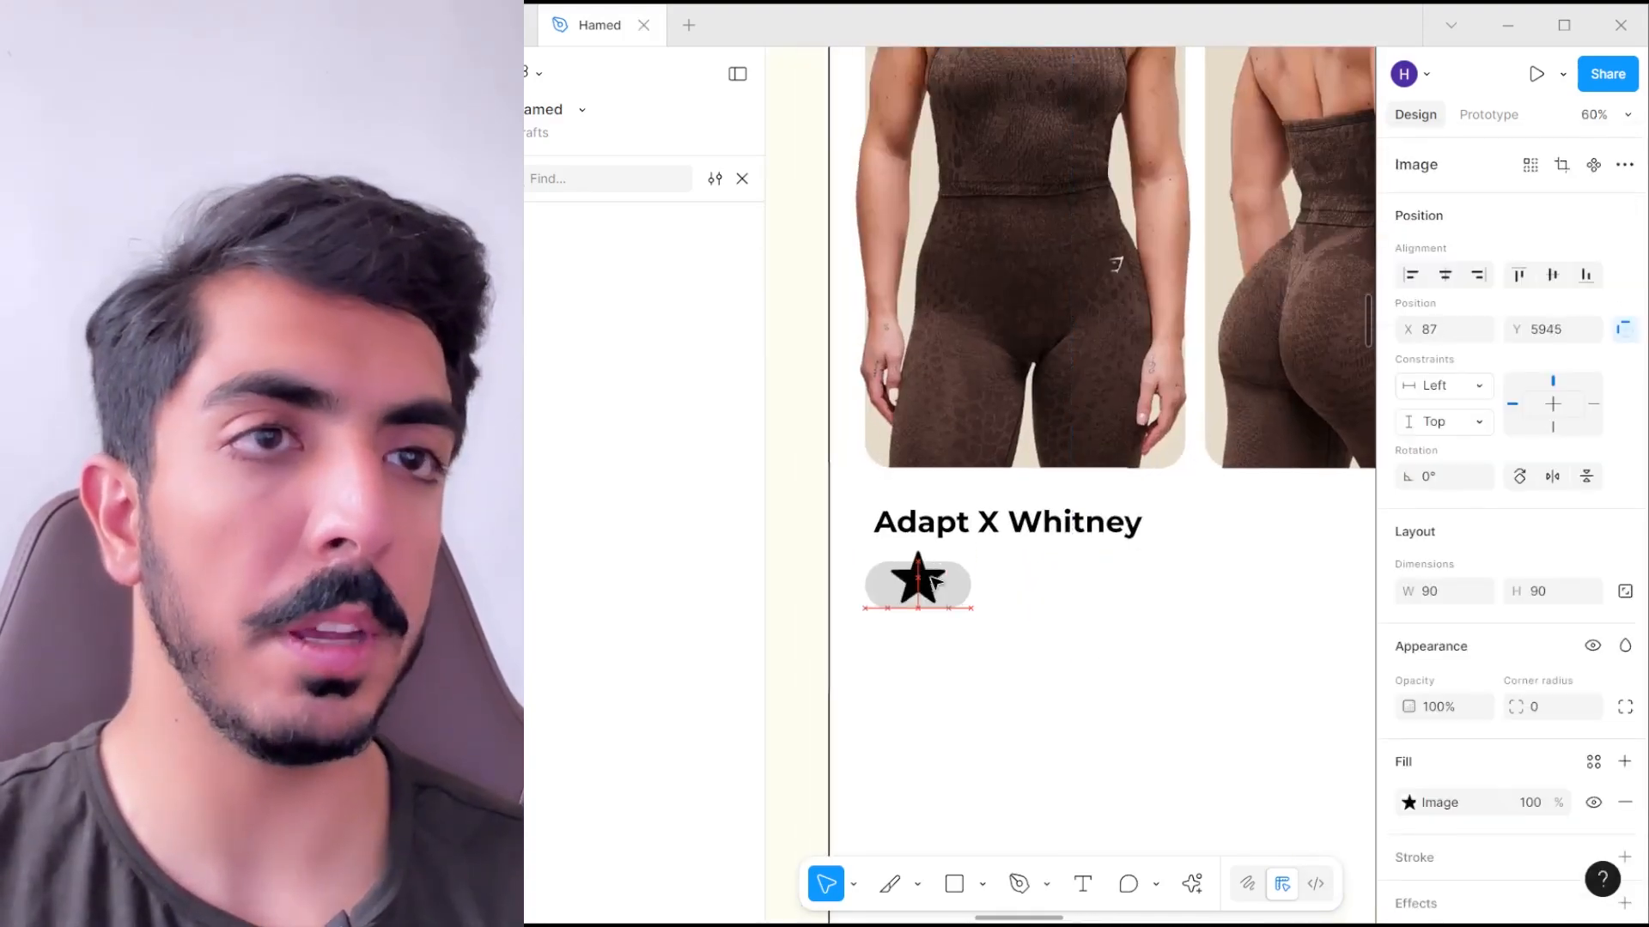
{"action": "scroll", "coordinate": [928, 580], "scroll_direction": "up", "scroll_amount": 5}
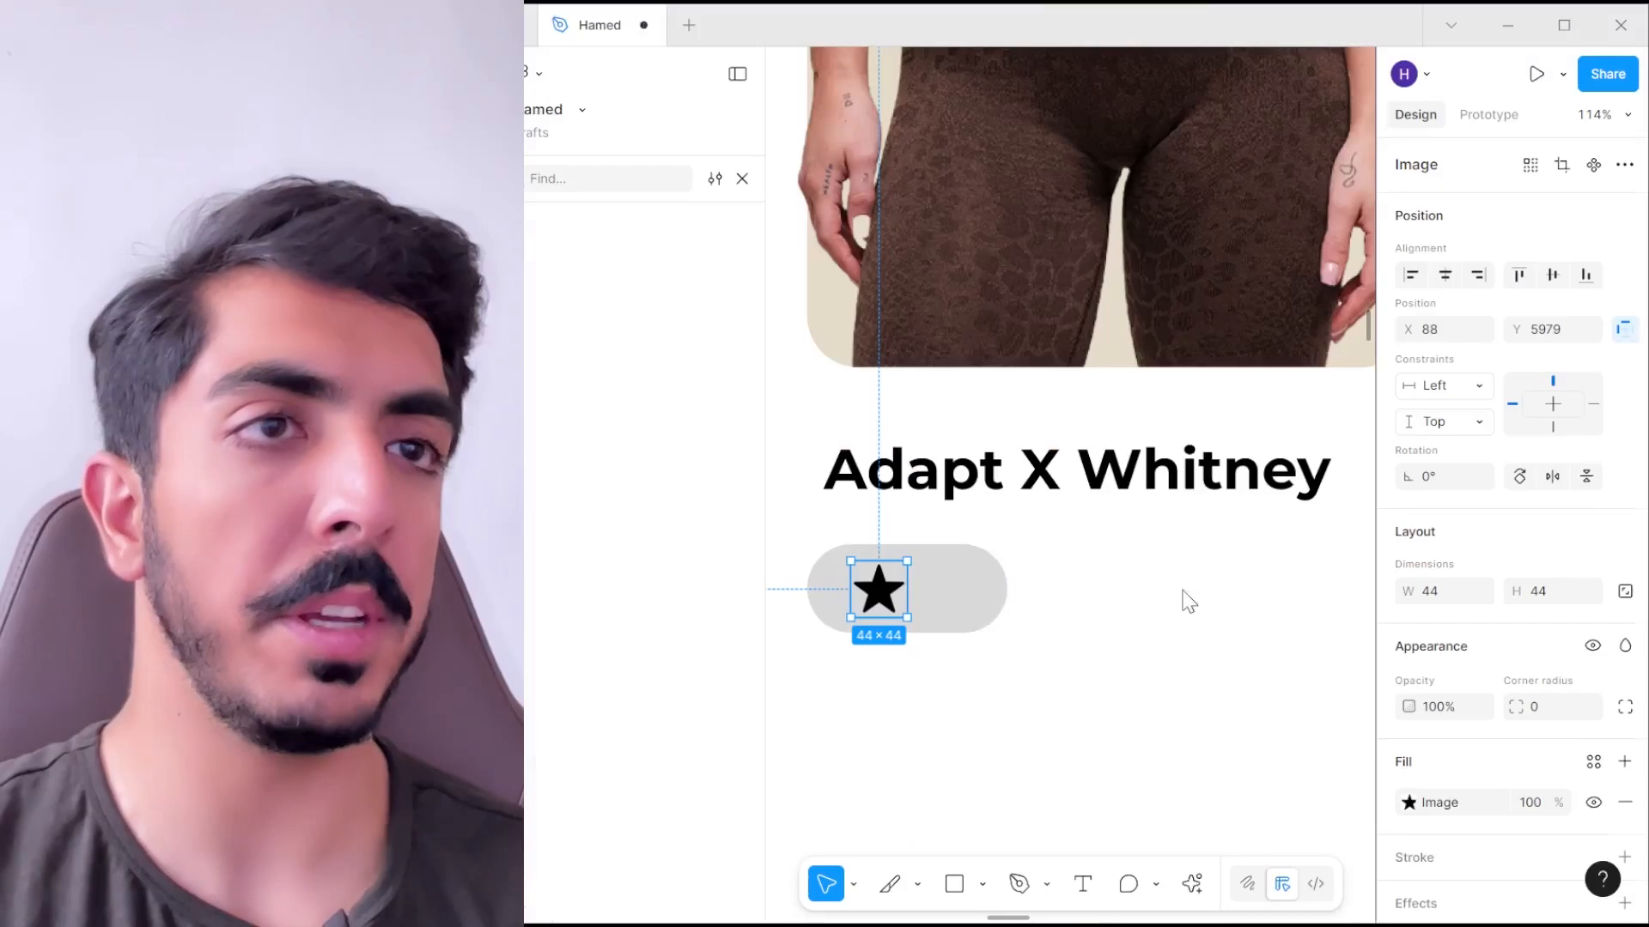
{"action": "scroll", "coordinate": [893, 593], "scroll_direction": "up", "scroll_amount": 3}
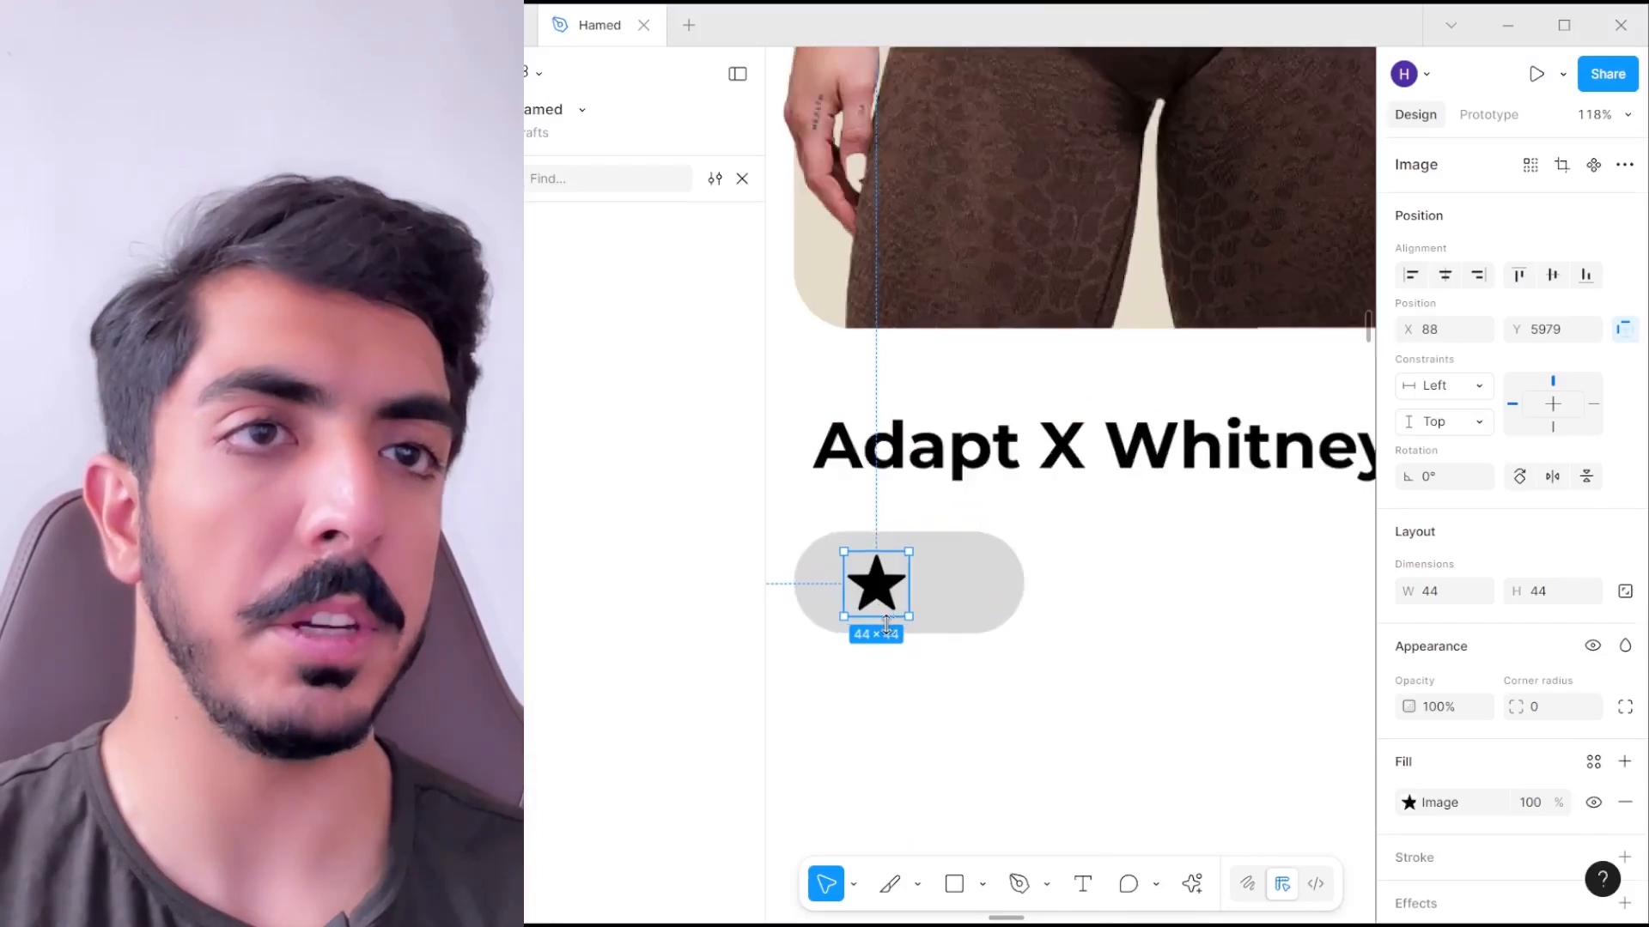
{"action": "left_click_drag", "start_coordinate": [858, 591], "coordinate": [854, 583]}
{"action": "scroll", "coordinate": [854, 584], "scroll_direction": "down", "scroll_amount": 3}
- Duplicate the "Adapt X Whitney" text below the original and replace the copy's wording with "4.7"
{"action": "left_click", "coordinate": [1030, 471]}
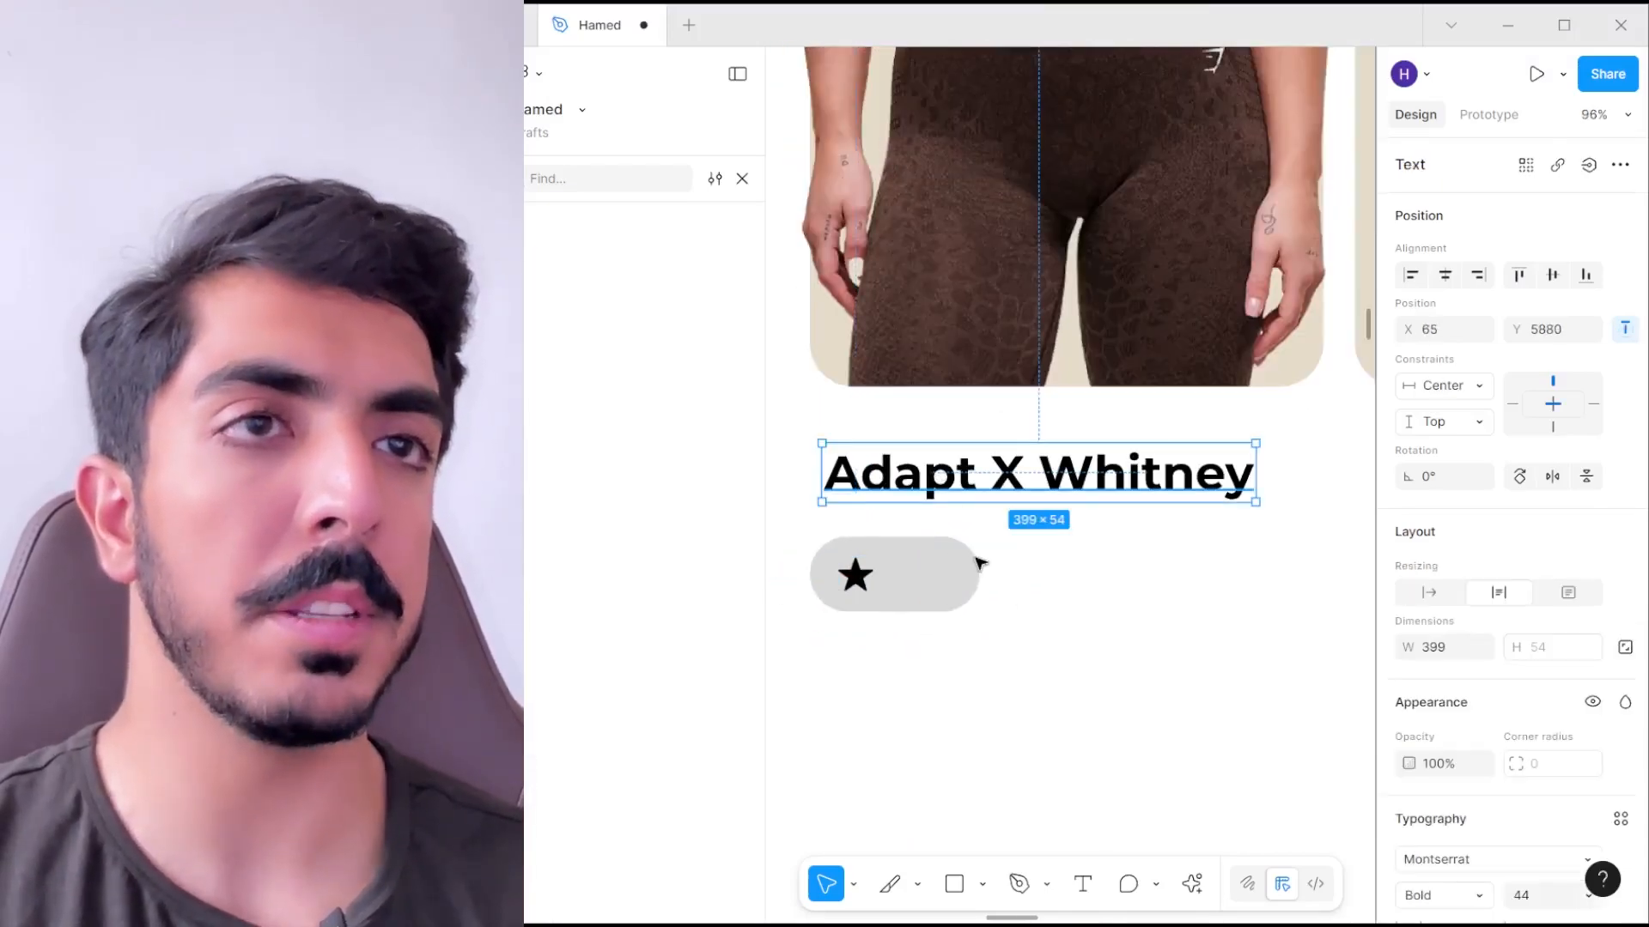
{"action": "left_click_drag", "start_coordinate": [1030, 471], "coordinate": [1099, 633]}
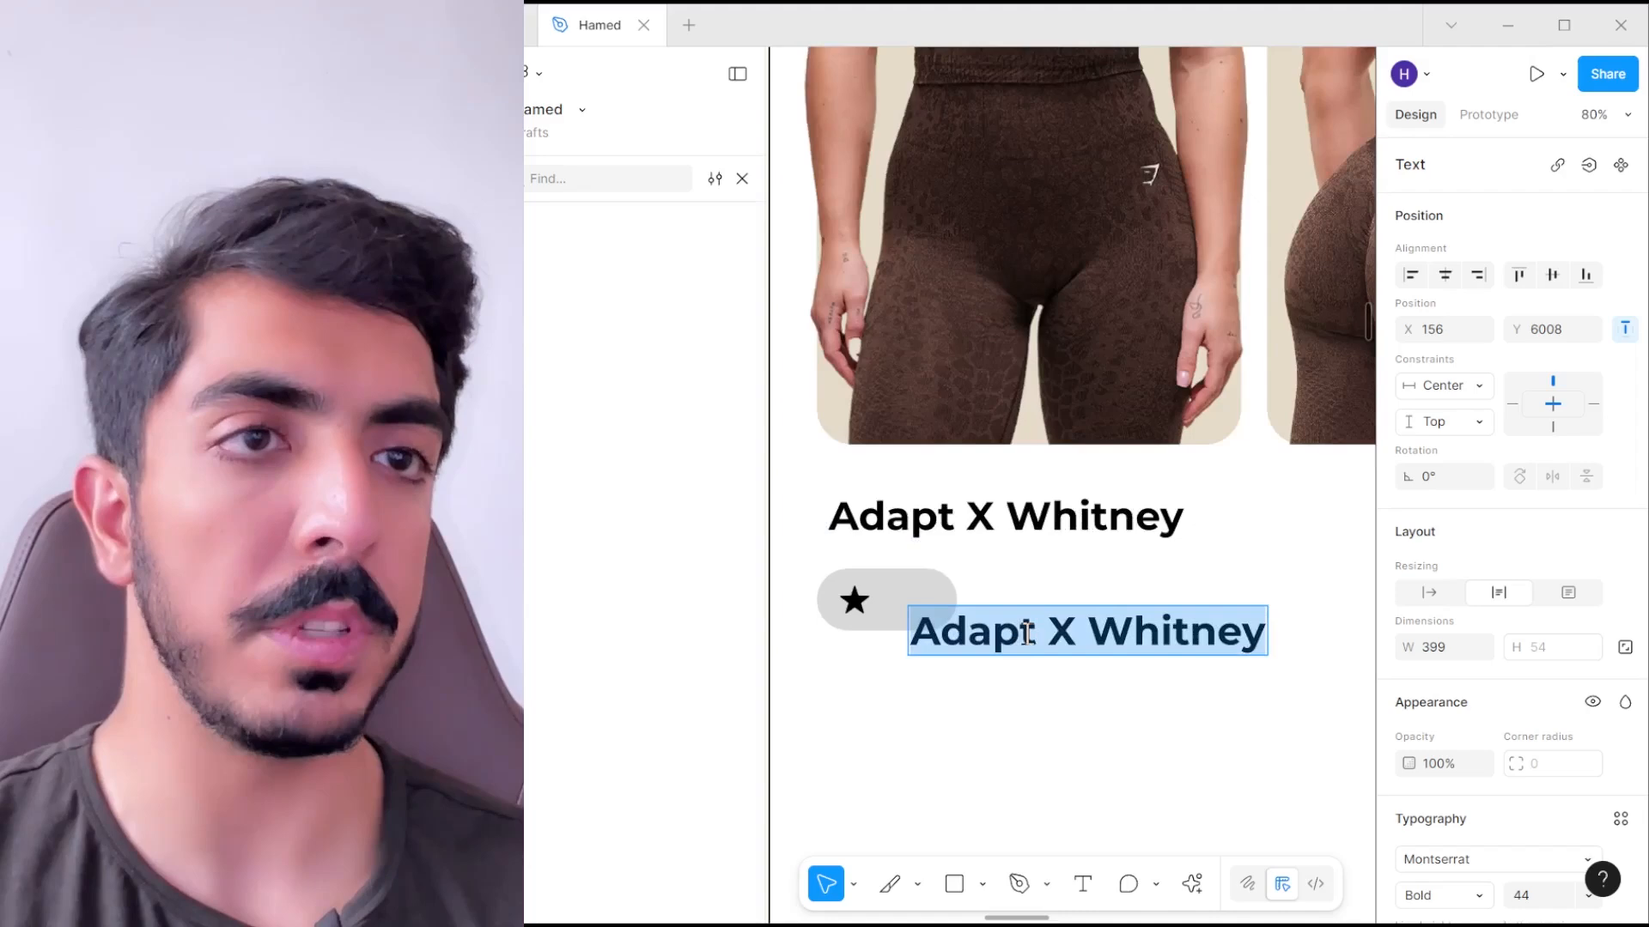
{"action": "type", "text": "4.7"}
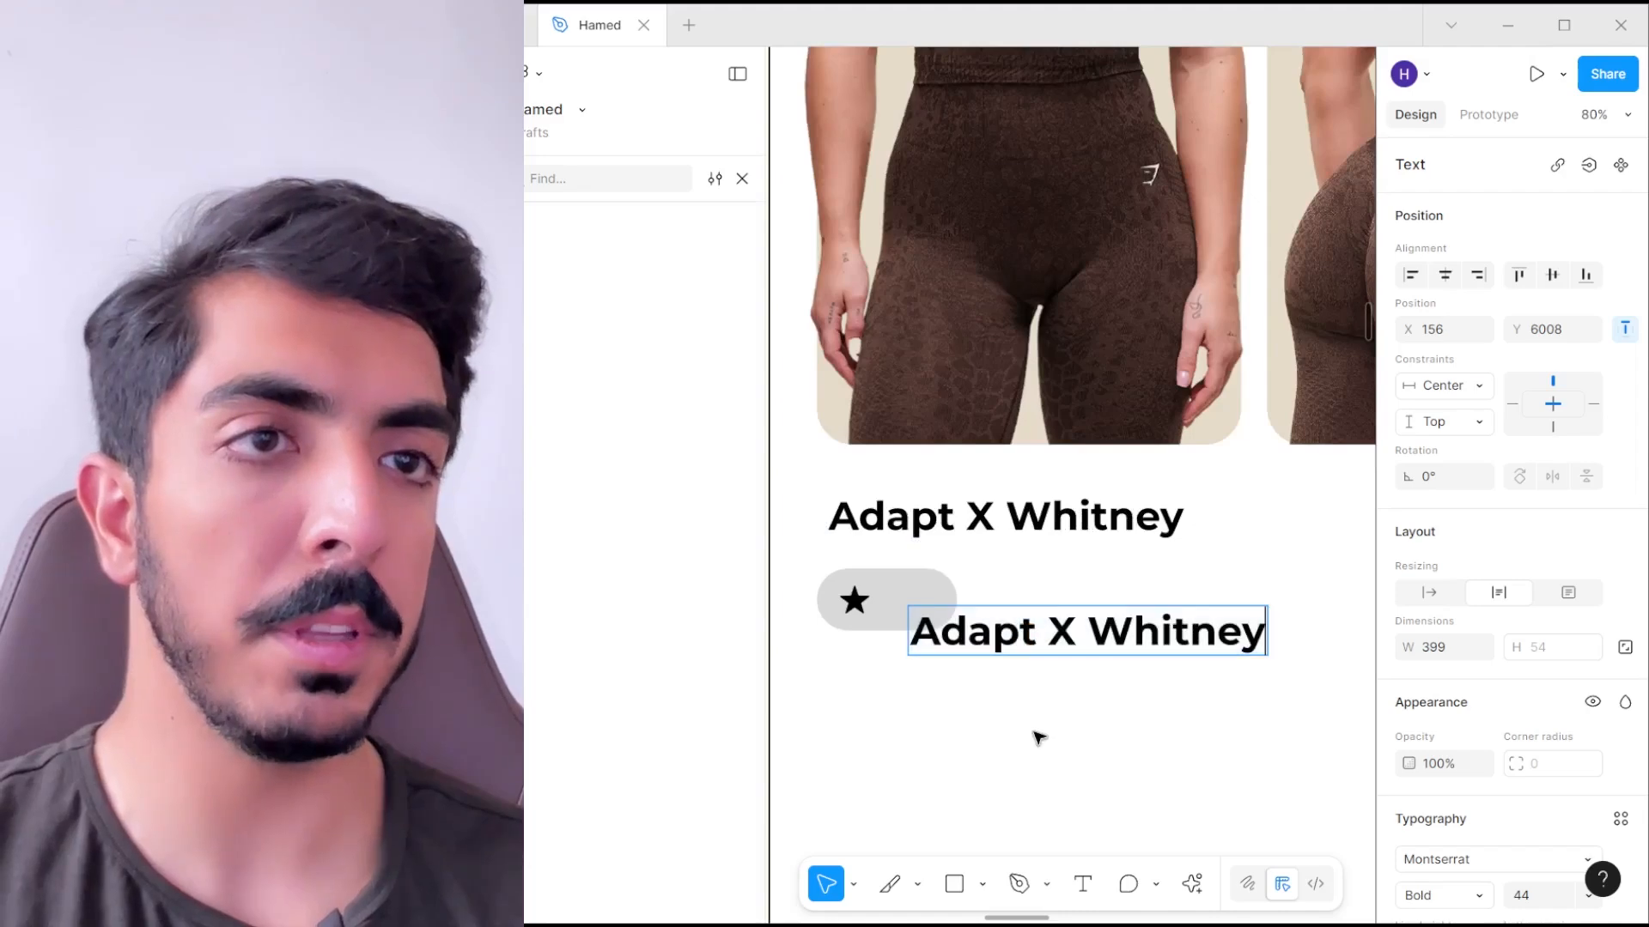
{"action": "left_click", "coordinate": [1038, 736]}
- Place the "4.7" text beside the star in the pill and set its font size to 31
{"action": "left_click_drag", "start_coordinate": [1154, 645], "coordinate": [984, 614]}
{"action": "scroll", "coordinate": [984, 614], "scroll_direction": "up", "scroll_amount": 3}
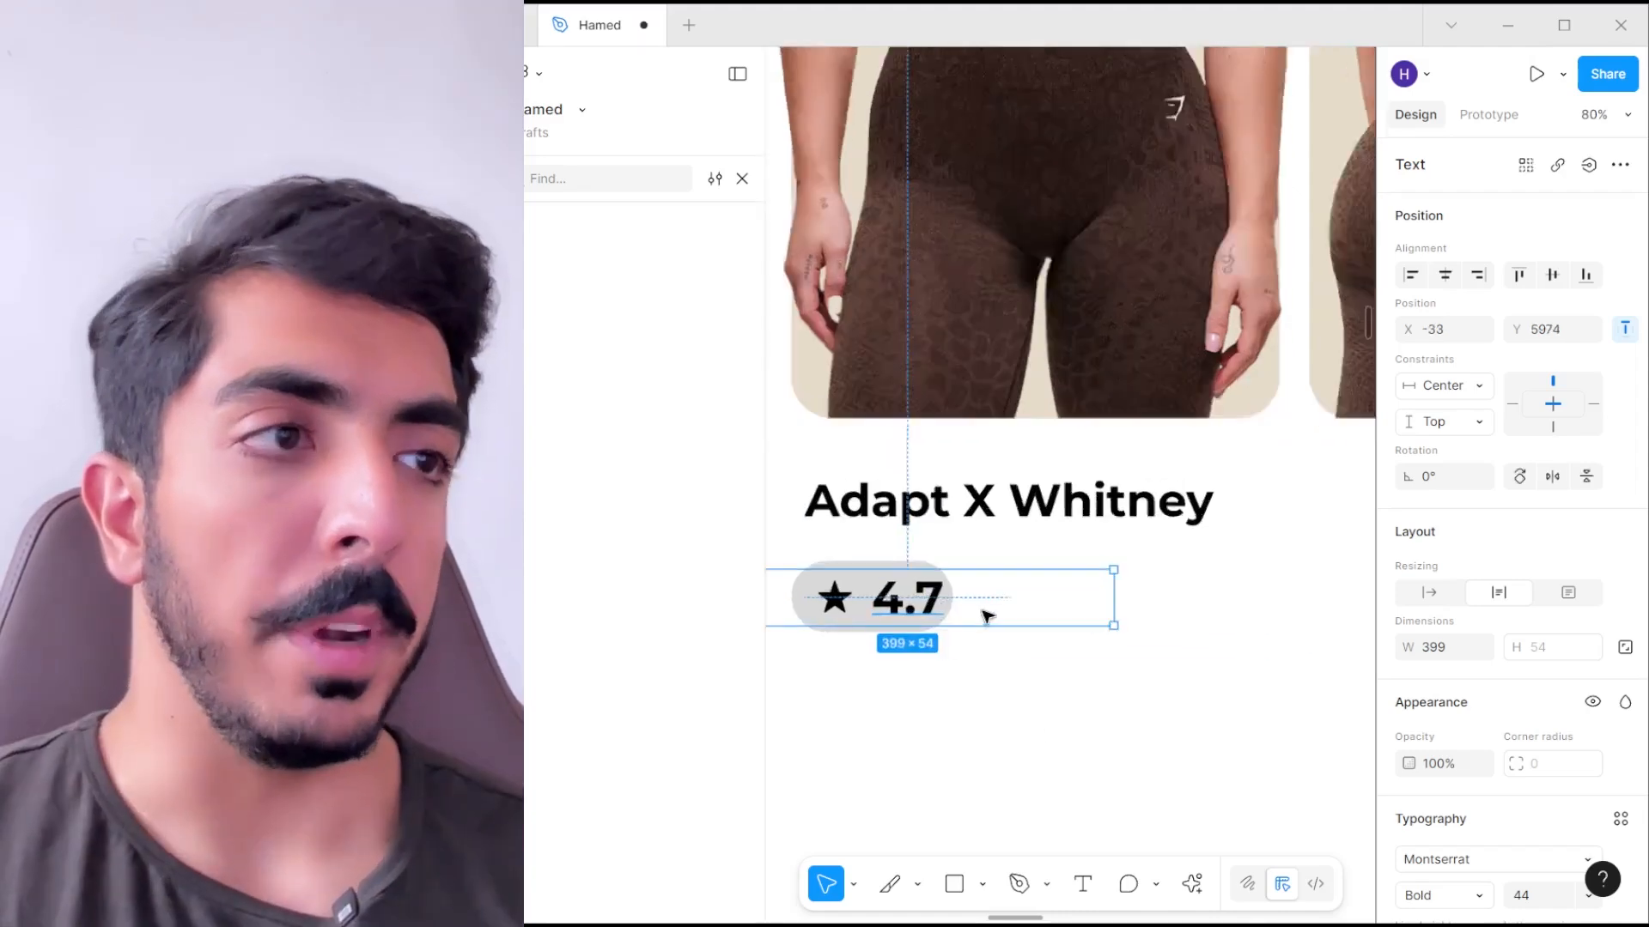
{"action": "scroll", "coordinate": [1492, 773], "scroll_direction": "down", "scroll_amount": 3}
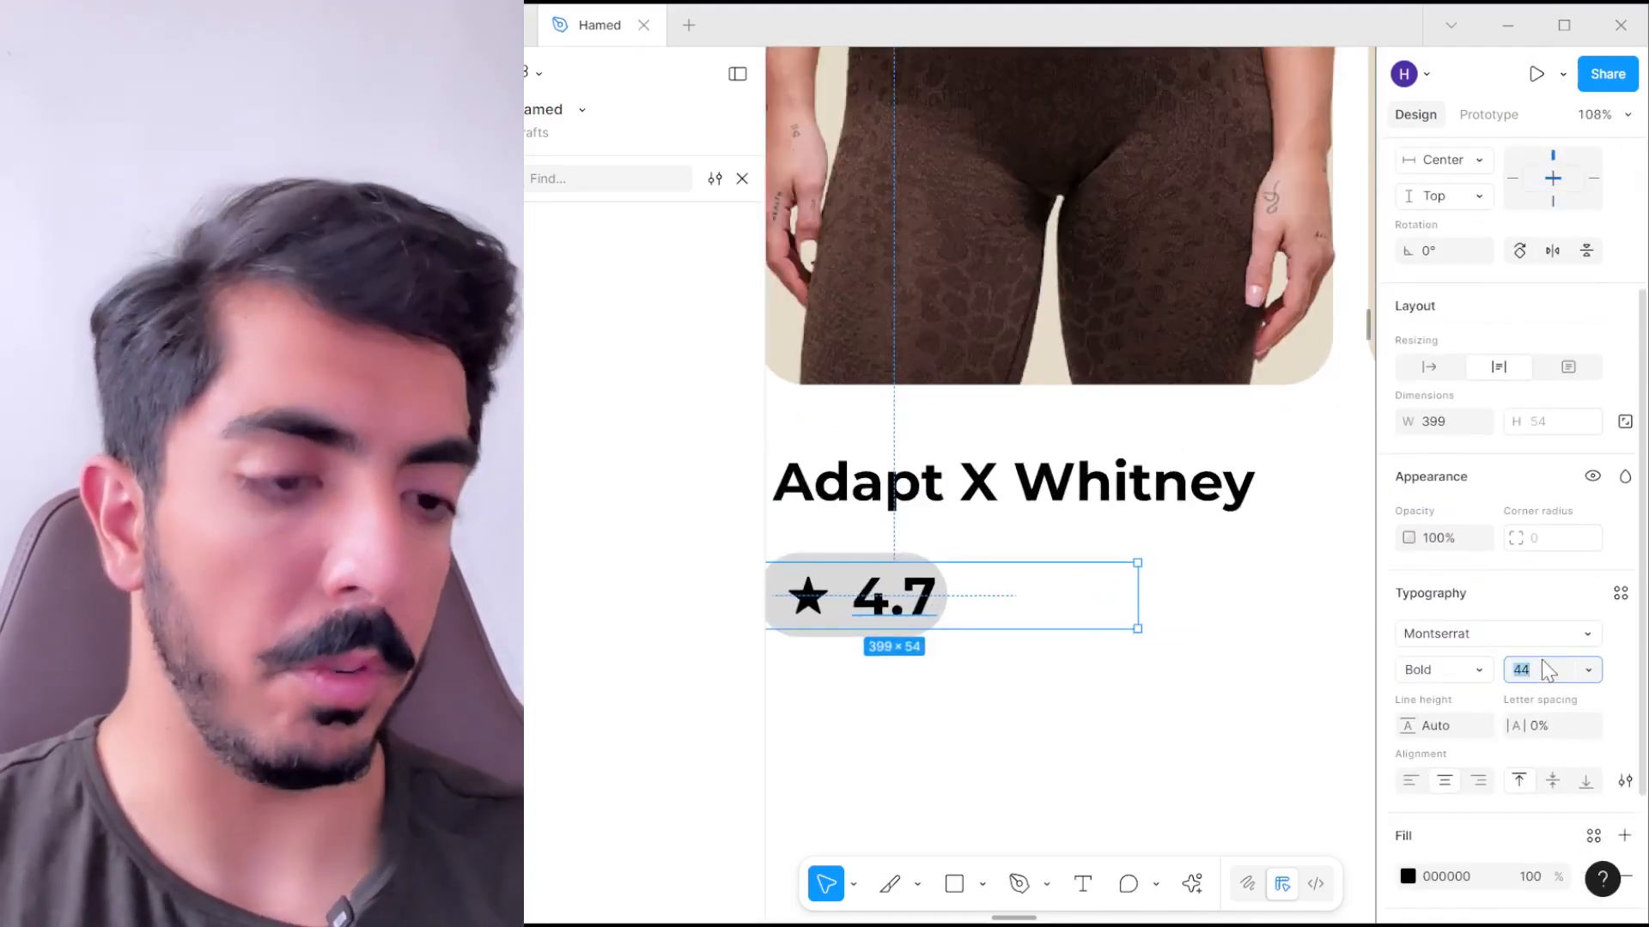
{"action": "type", "text": "36"}
{"action": "key", "text": "Return"}
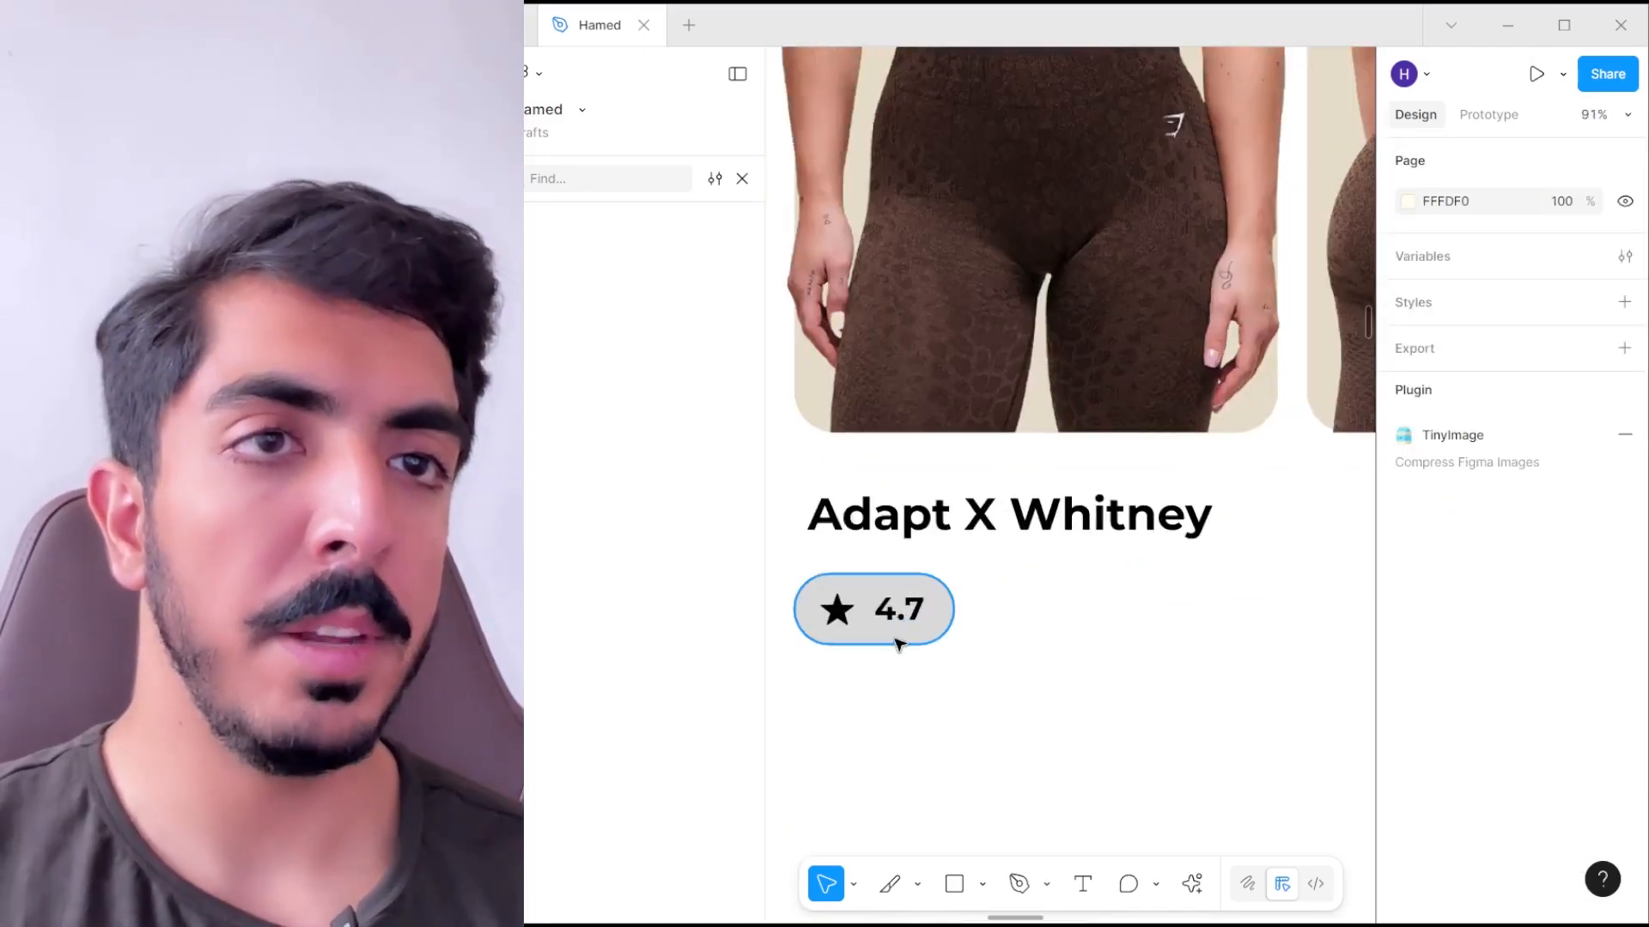
- Duplicate the grey pill to the right of the rating pill, check the product's sizes in the document, and narrow the copy to 108 wide
{"action": "left_click", "coordinate": [896, 642]}
{"action": "left_click_drag", "start_coordinate": [839, 635], "coordinate": [1015, 637]}
{"action": "left_click_drag", "start_coordinate": [1062, 632], "coordinate": [1043, 622]}
{"action": "scroll", "coordinate": [1118, 610], "scroll_direction": "up", "scroll_amount": 1}
{"action": "scroll", "coordinate": [1035, 637], "scroll_direction": "down", "scroll_amount": 4}
{"action": "key", "text": "alt+Tab"}
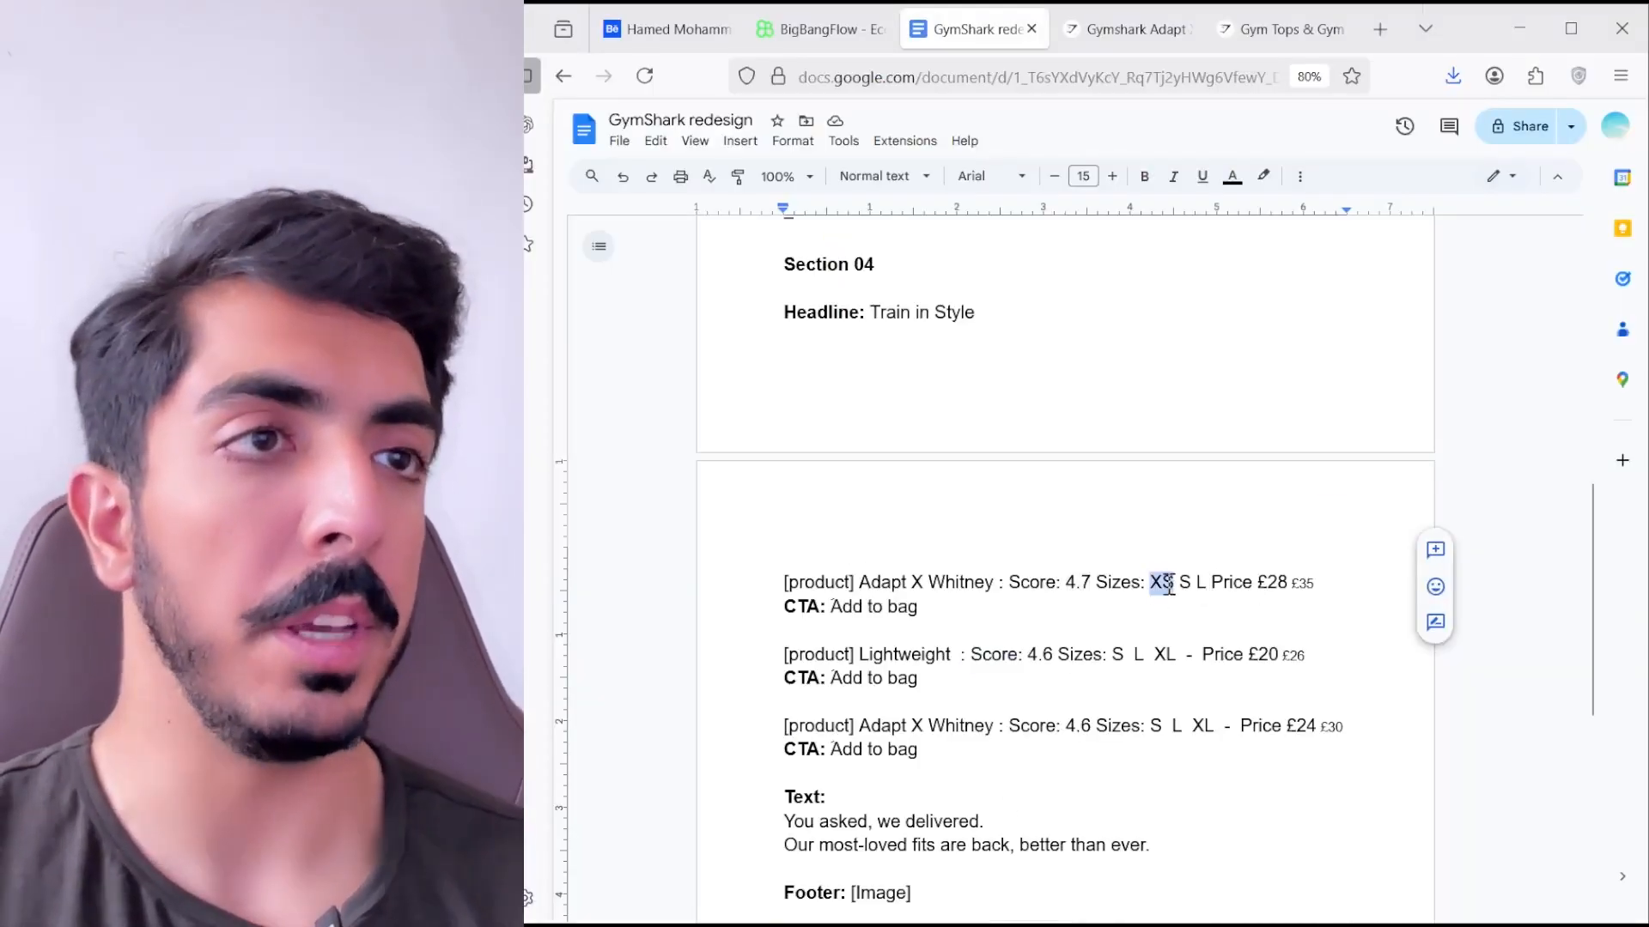
{"action": "left_click", "coordinate": [1538, 24]}
{"action": "scroll", "coordinate": [1016, 625], "scroll_direction": "up", "scroll_amount": 1}
{"action": "left_click_drag", "start_coordinate": [1015, 625], "coordinate": [977, 628]}
- Copy the "4.7" text onto the narrower pill and change it to "XS"
{"action": "left_click", "coordinate": [863, 626]}
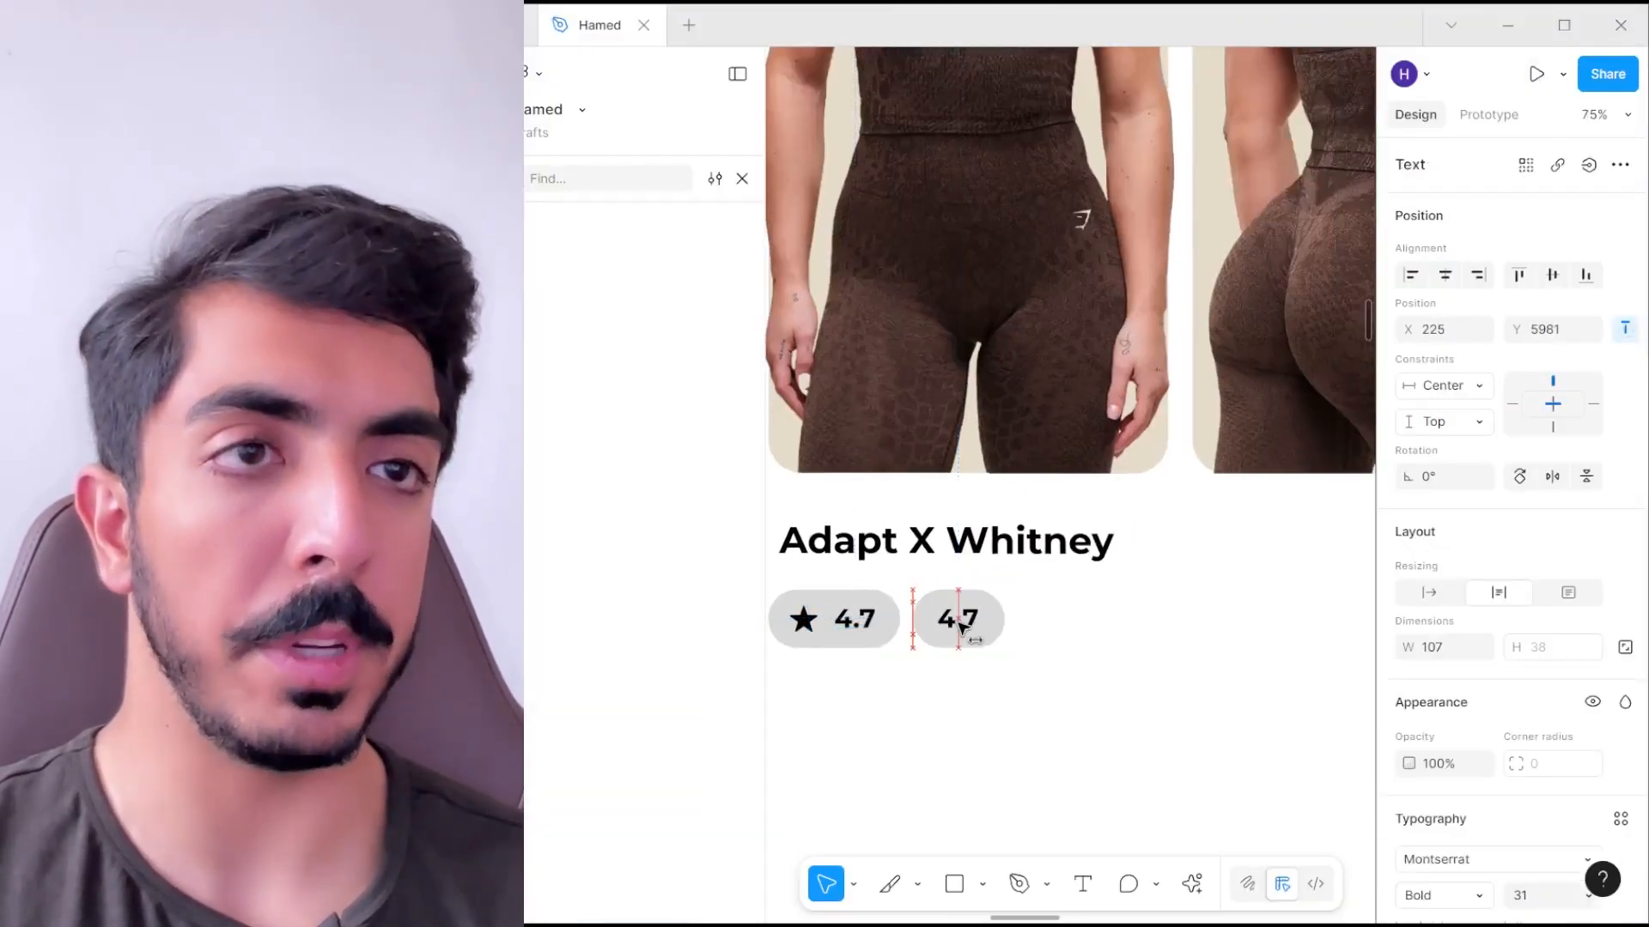
{"action": "double_click", "coordinate": [962, 626]}
{"action": "type", "text": "Adapt X Whitney"}
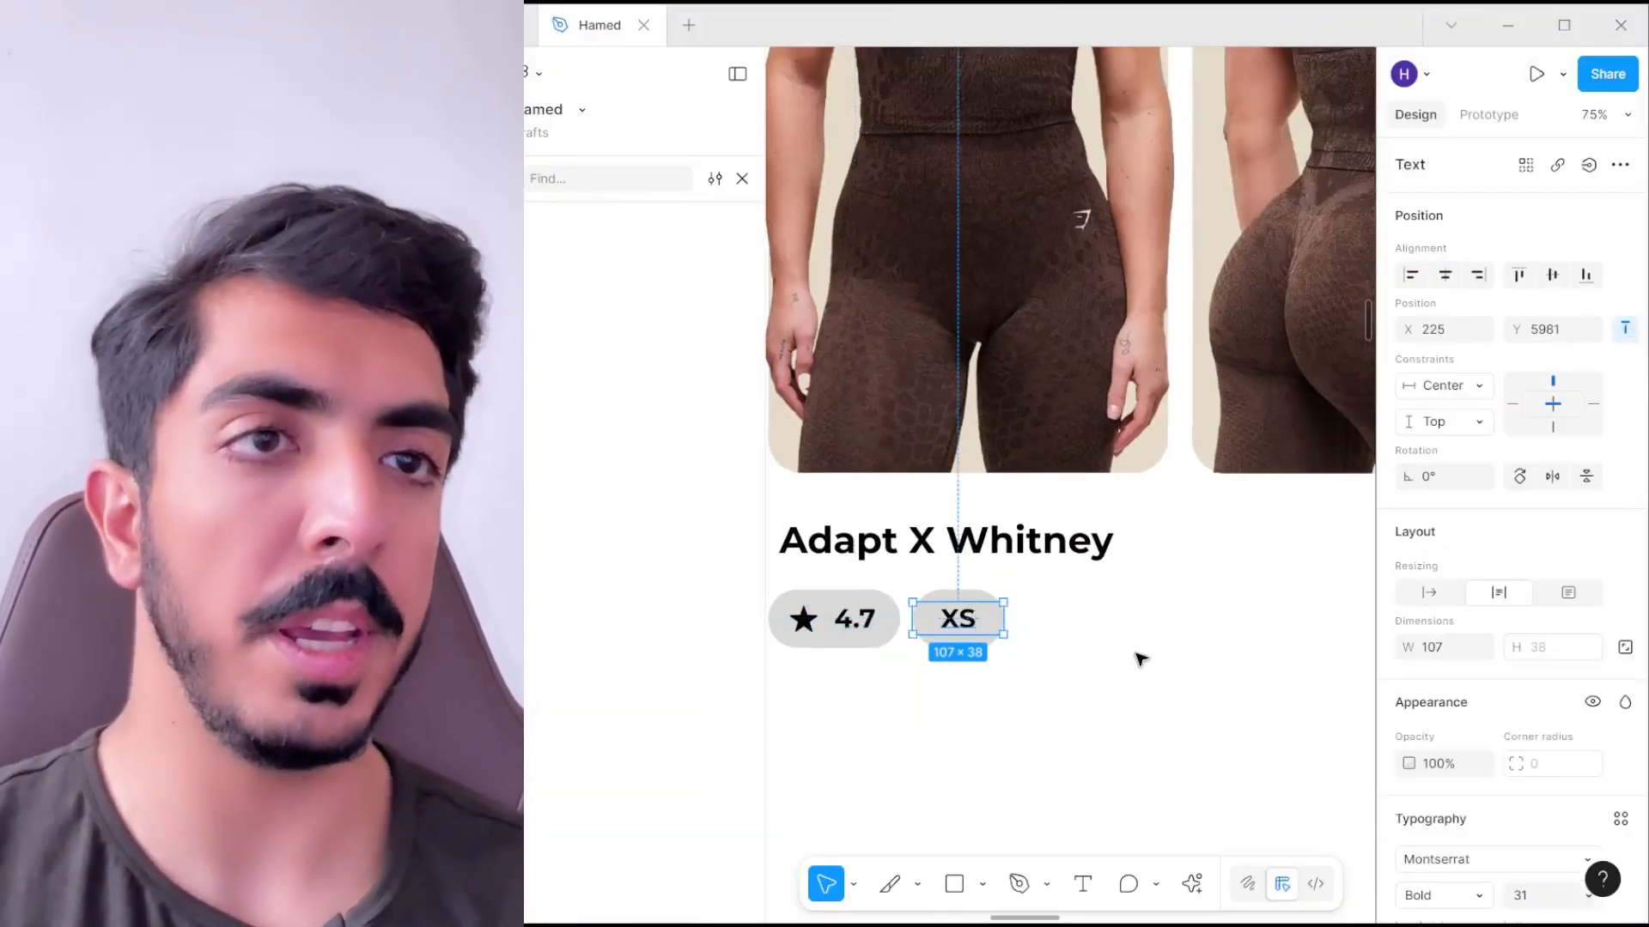
- Duplicate the XS pill with its text to the right and change the copy's label to "S"
{"action": "left_click_drag", "start_coordinate": [1045, 662], "coordinate": [987, 703]}
{"action": "scroll", "coordinate": [987, 704], "scroll_direction": "up", "scroll_amount": 3}
{"action": "left_click_drag", "start_coordinate": [890, 680], "coordinate": [956, 714]}
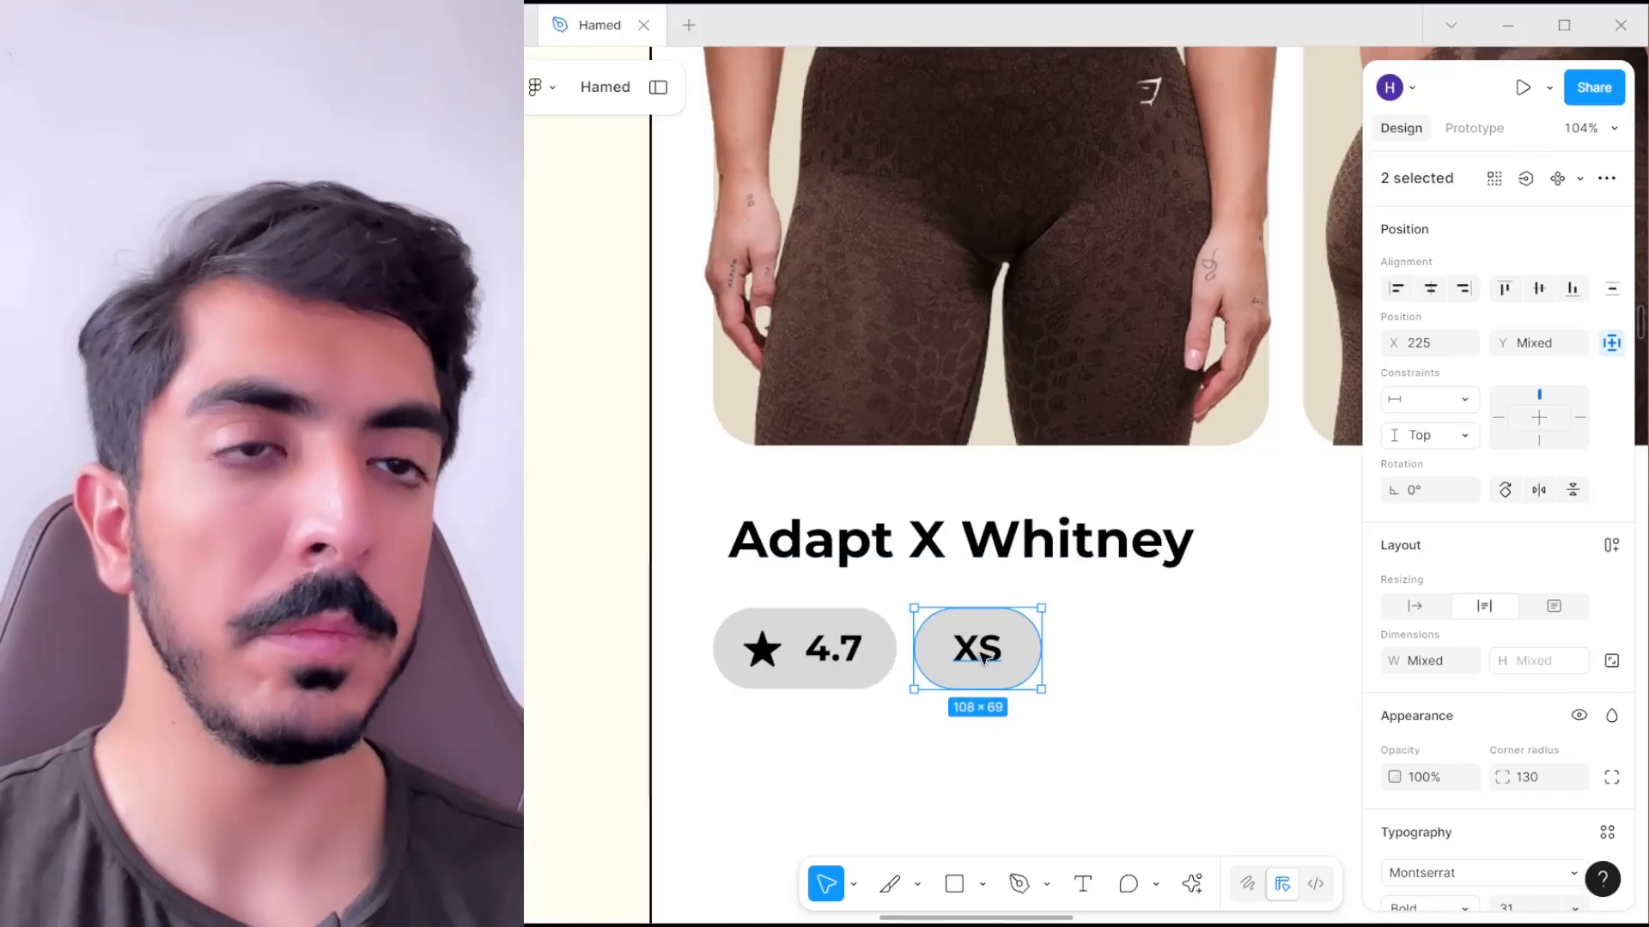
{"action": "left_click_drag", "start_coordinate": [983, 664], "coordinate": [1113, 661]}
{"action": "double_click", "coordinate": [1086, 677]}
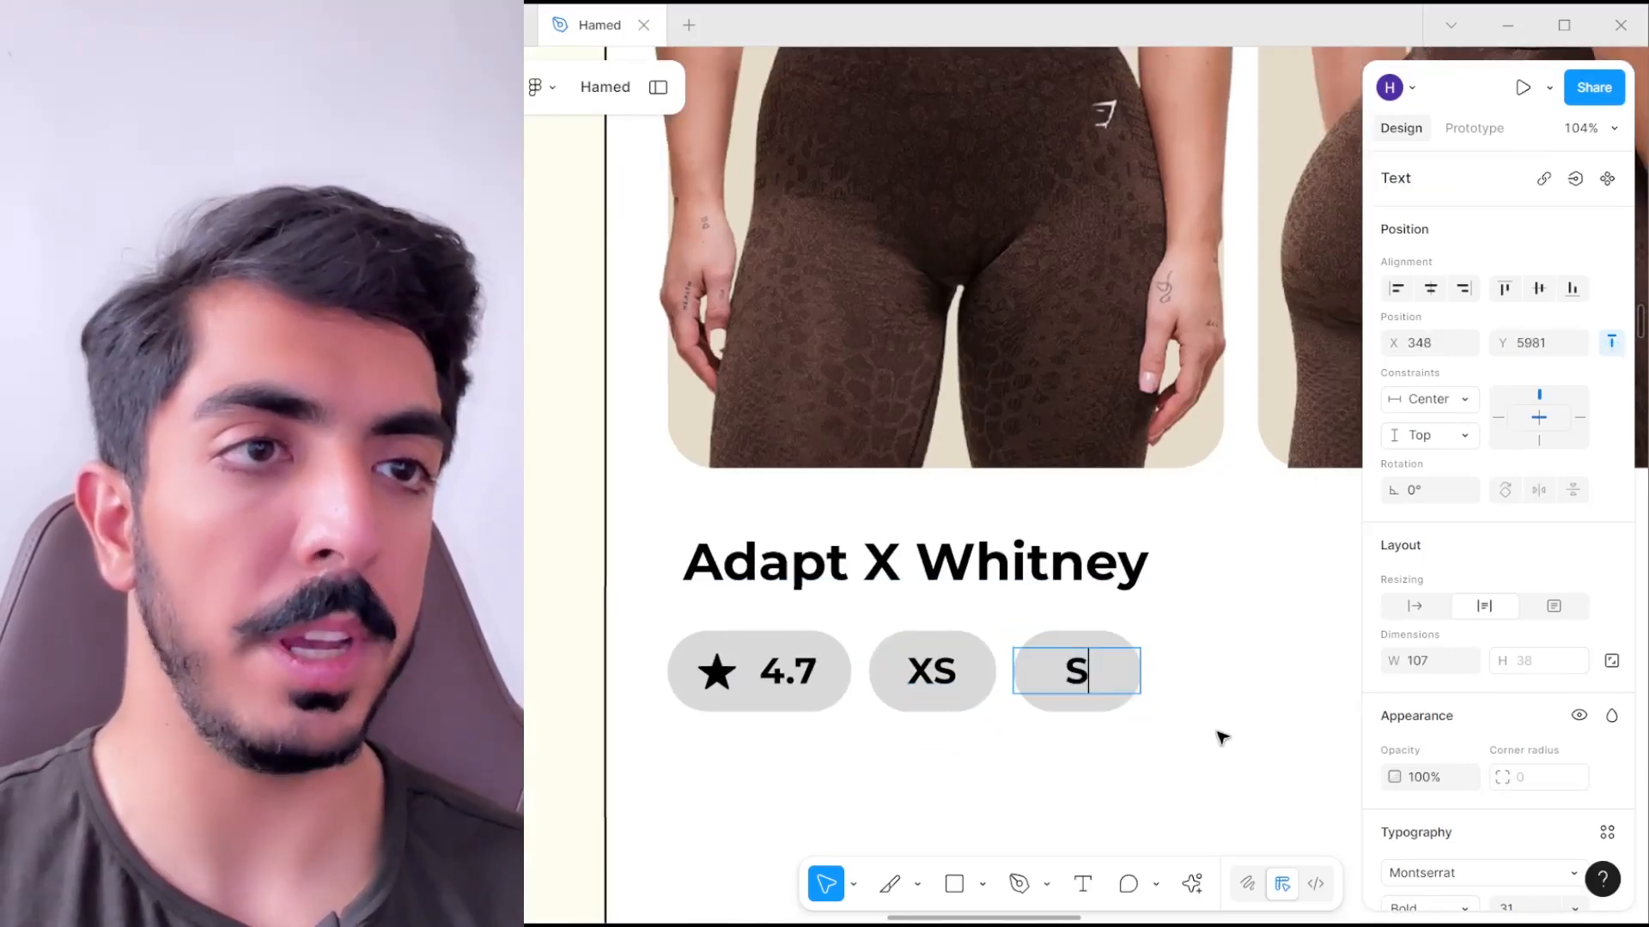
- Duplicate the S pill with its text to the right and change the copy's label to "L"
{"action": "left_click", "coordinate": [1079, 702], "text": "shift"}
{"action": "left_click_drag", "start_coordinate": [1081, 687], "coordinate": [1120, 677]}
{"action": "double_click", "coordinate": [1118, 677]}
{"action": "scroll", "coordinate": [1028, 702], "scroll_direction": "down", "scroll_amount": 2}
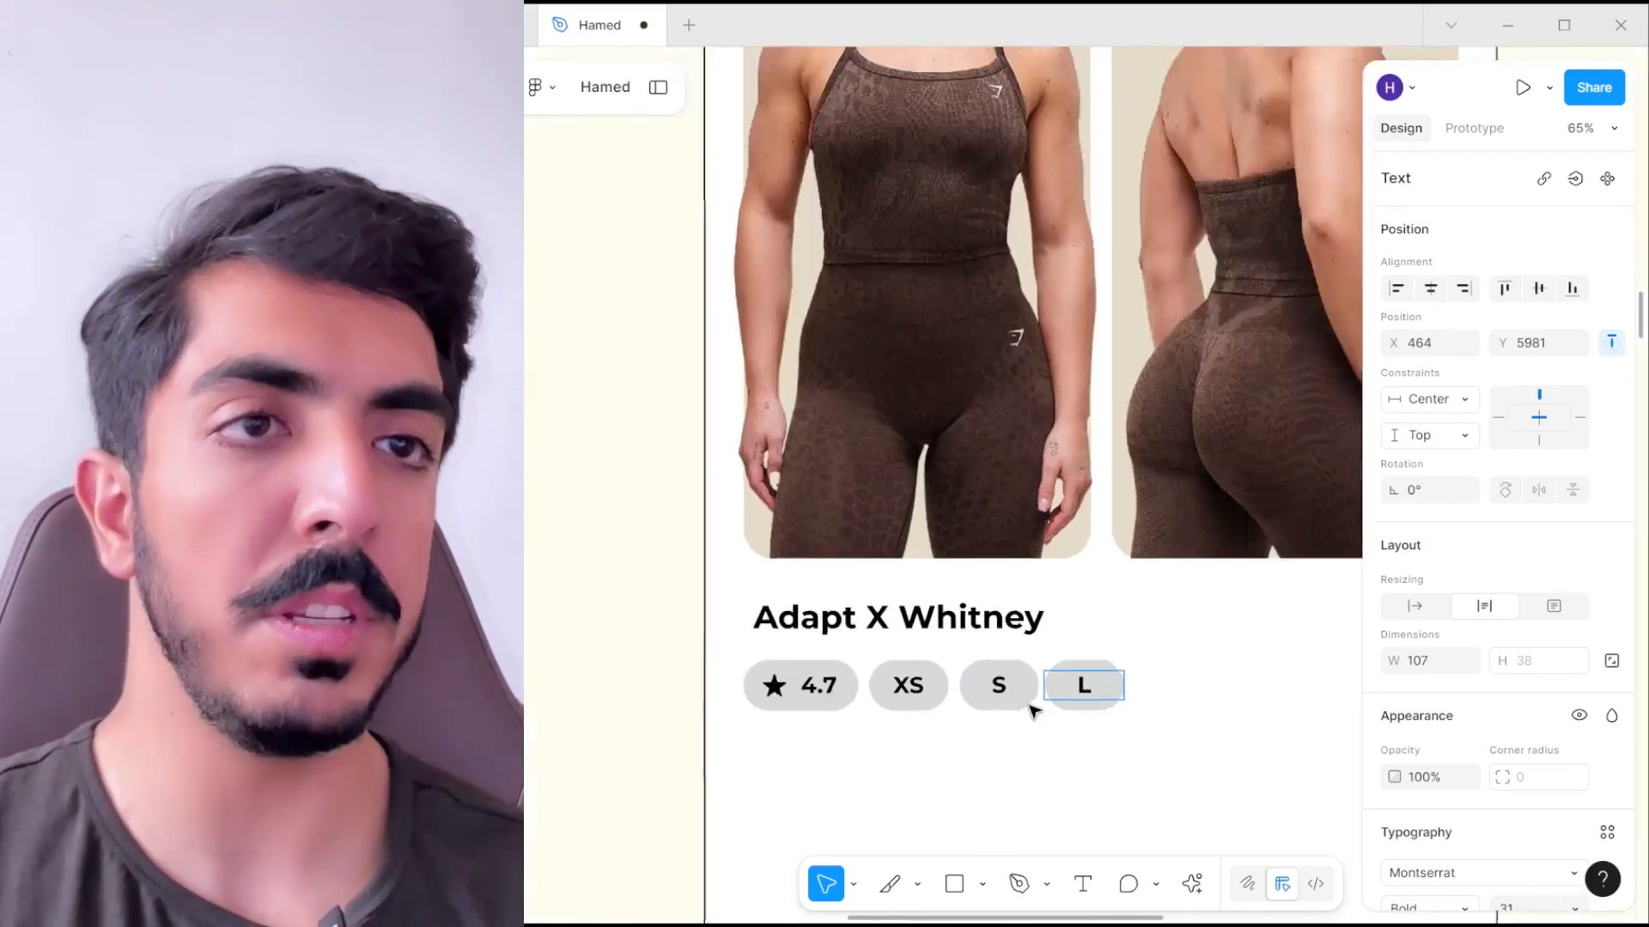
{"action": "left_click_drag", "start_coordinate": [1031, 709], "coordinate": [1118, 665]}
{"action": "key", "text": "Escape"}
- Check the first product's details in the Google Docs brief and on the Gymshark product page
{"action": "mouse_move", "coordinate": [1017, 604]}
{"action": "left_mouse_down"}
{"action": "mouse_move", "coordinate": [953, 627]}
{"action": "mouse_move", "coordinate": [1008, 611]}
{"action": "left_mouse_up"}
{"action": "left_click_drag", "start_coordinate": [1012, 610], "coordinate": [931, 628]}
{"action": "scroll", "coordinate": [998, 597], "scroll_direction": "up", "scroll_amount": 2}
{"action": "left_click", "coordinate": [1048, 606]}
{"action": "left_click_drag", "start_coordinate": [1048, 606], "coordinate": [1045, 637]}
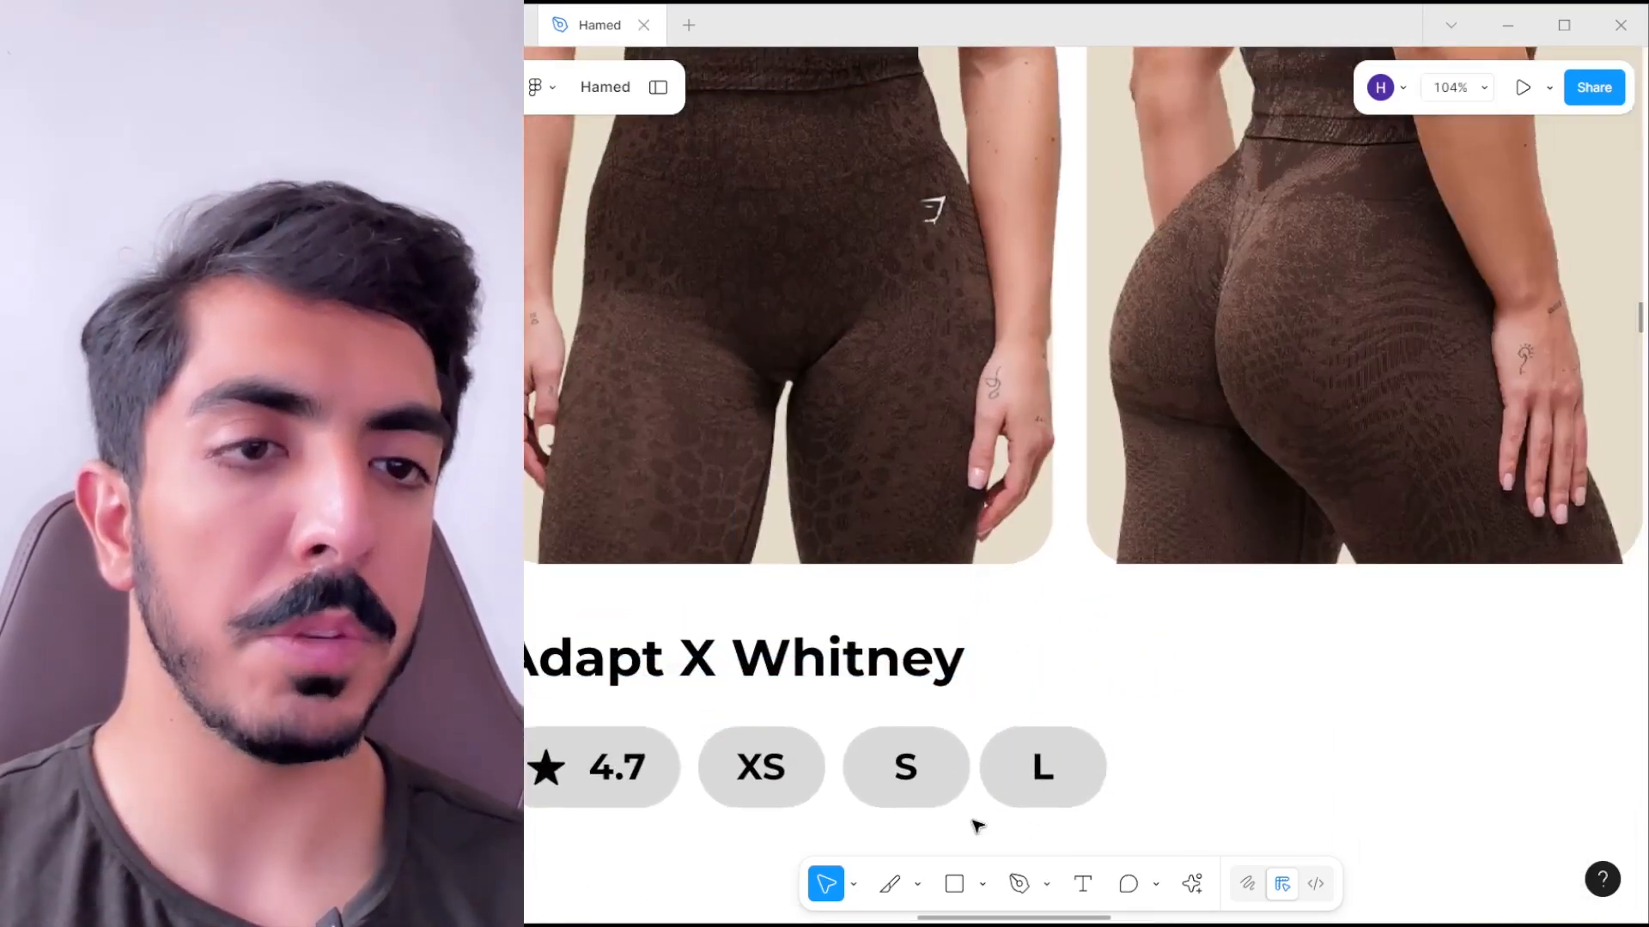
{"action": "left_click_drag", "start_coordinate": [976, 828], "coordinate": [1016, 811]}
{"action": "left_click_drag", "start_coordinate": [1040, 619], "coordinate": [1070, 670]}
{"action": "scroll", "coordinate": [1067, 668], "scroll_direction": "up", "scroll_amount": 2}
{"action": "scroll", "coordinate": [1526, 783], "scroll_direction": "down", "scroll_amount": 2}
{"action": "key", "text": "alt+Tab"}
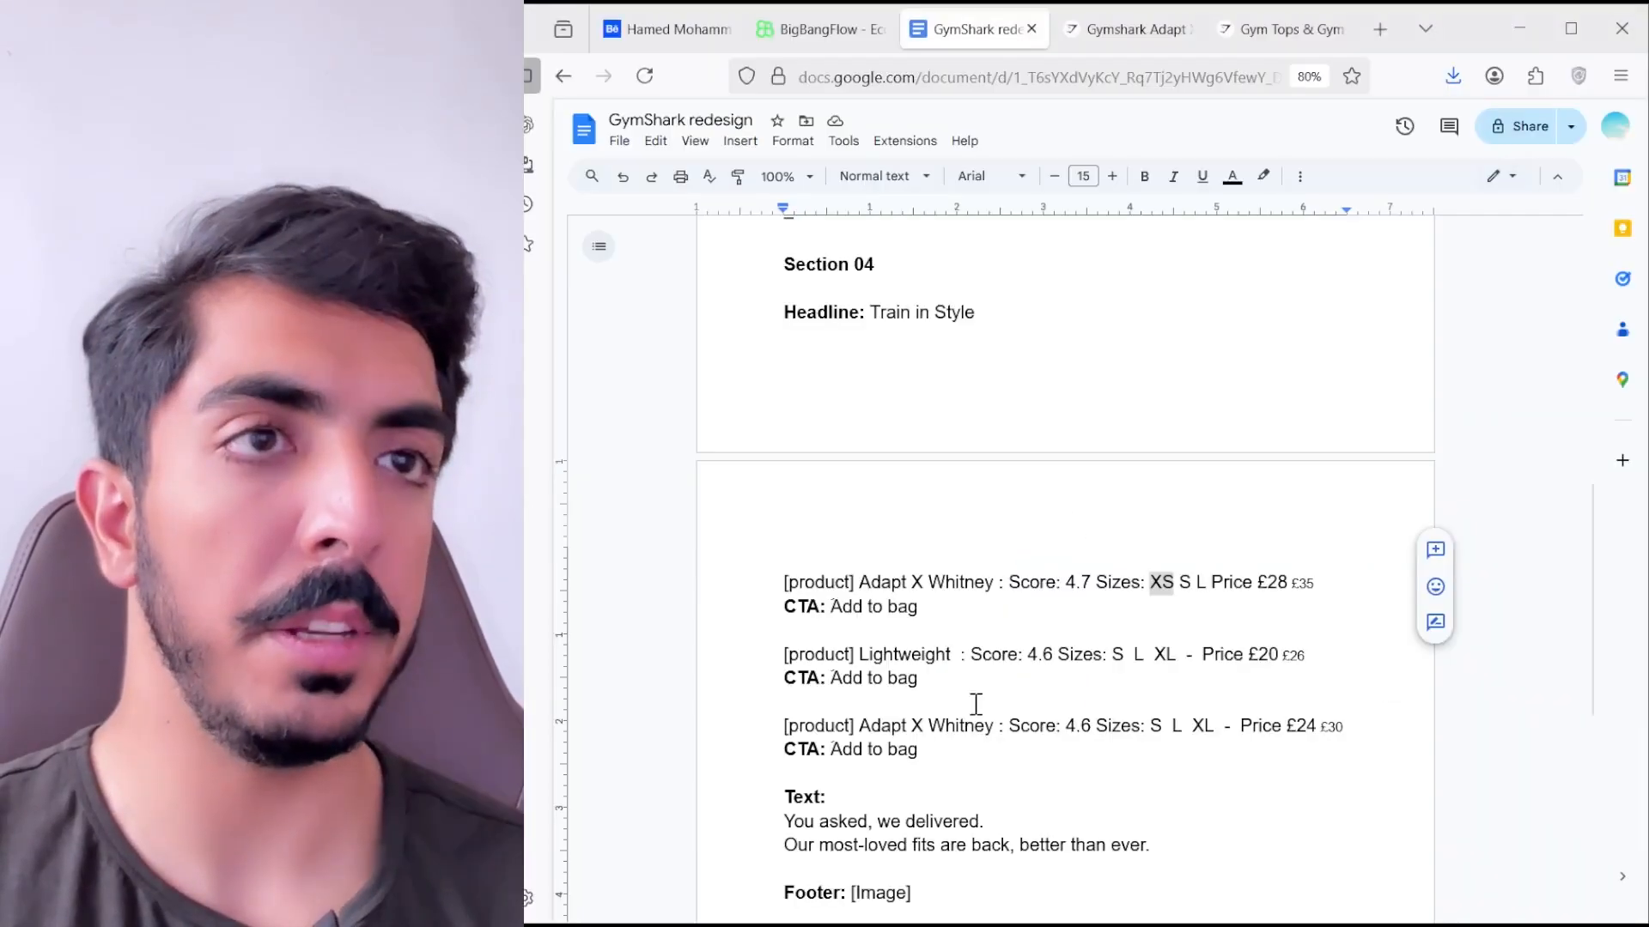
{"action": "left_click", "coordinate": [1136, 31]}
{"action": "key", "text": "ctrl+shift+Tab"}
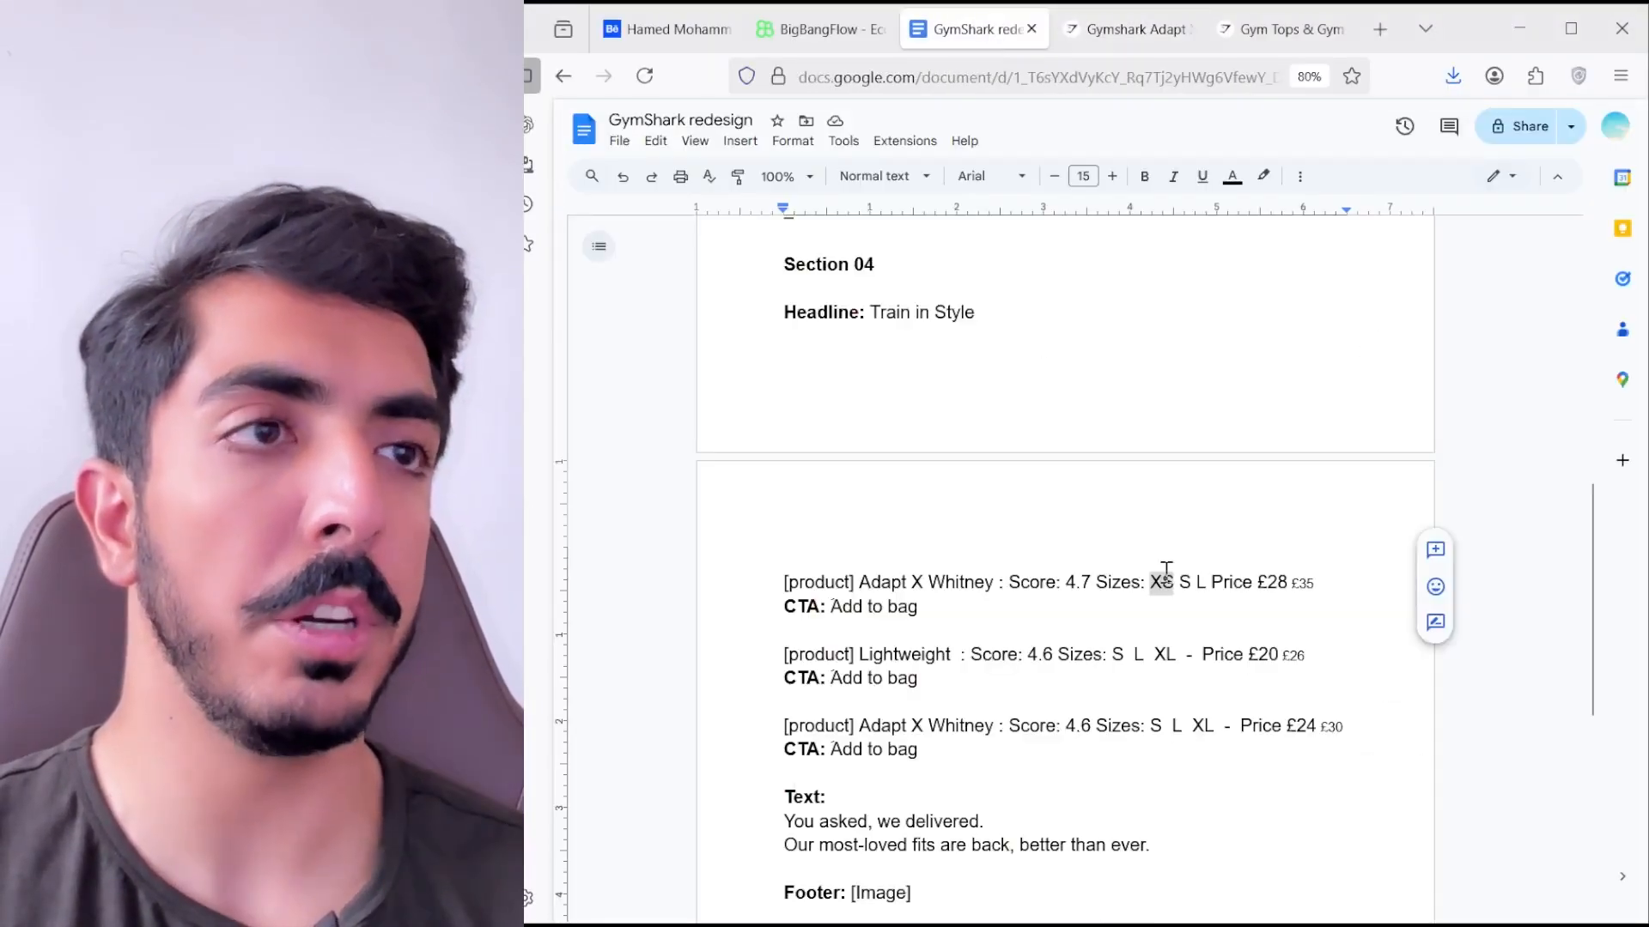
- Add three 26 × 45 colour swatches with corner radius 22 beside "Adapt X Whitney", filled pink ED8E8E, yellow F8FF9A and brown
{"action": "key", "text": "alt+Tab"}
{"action": "mouse_move", "coordinate": [1062, 621]}
{"action": "left_mouse_down"}
{"action": "mouse_move", "coordinate": [1025, 619]}
{"action": "mouse_move", "coordinate": [1086, 627]}
{"action": "left_mouse_up"}
{"action": "left_click", "coordinate": [1392, 684]}
{"action": "left_click", "coordinate": [1209, 476]}
{"action": "left_click", "coordinate": [1072, 550]}
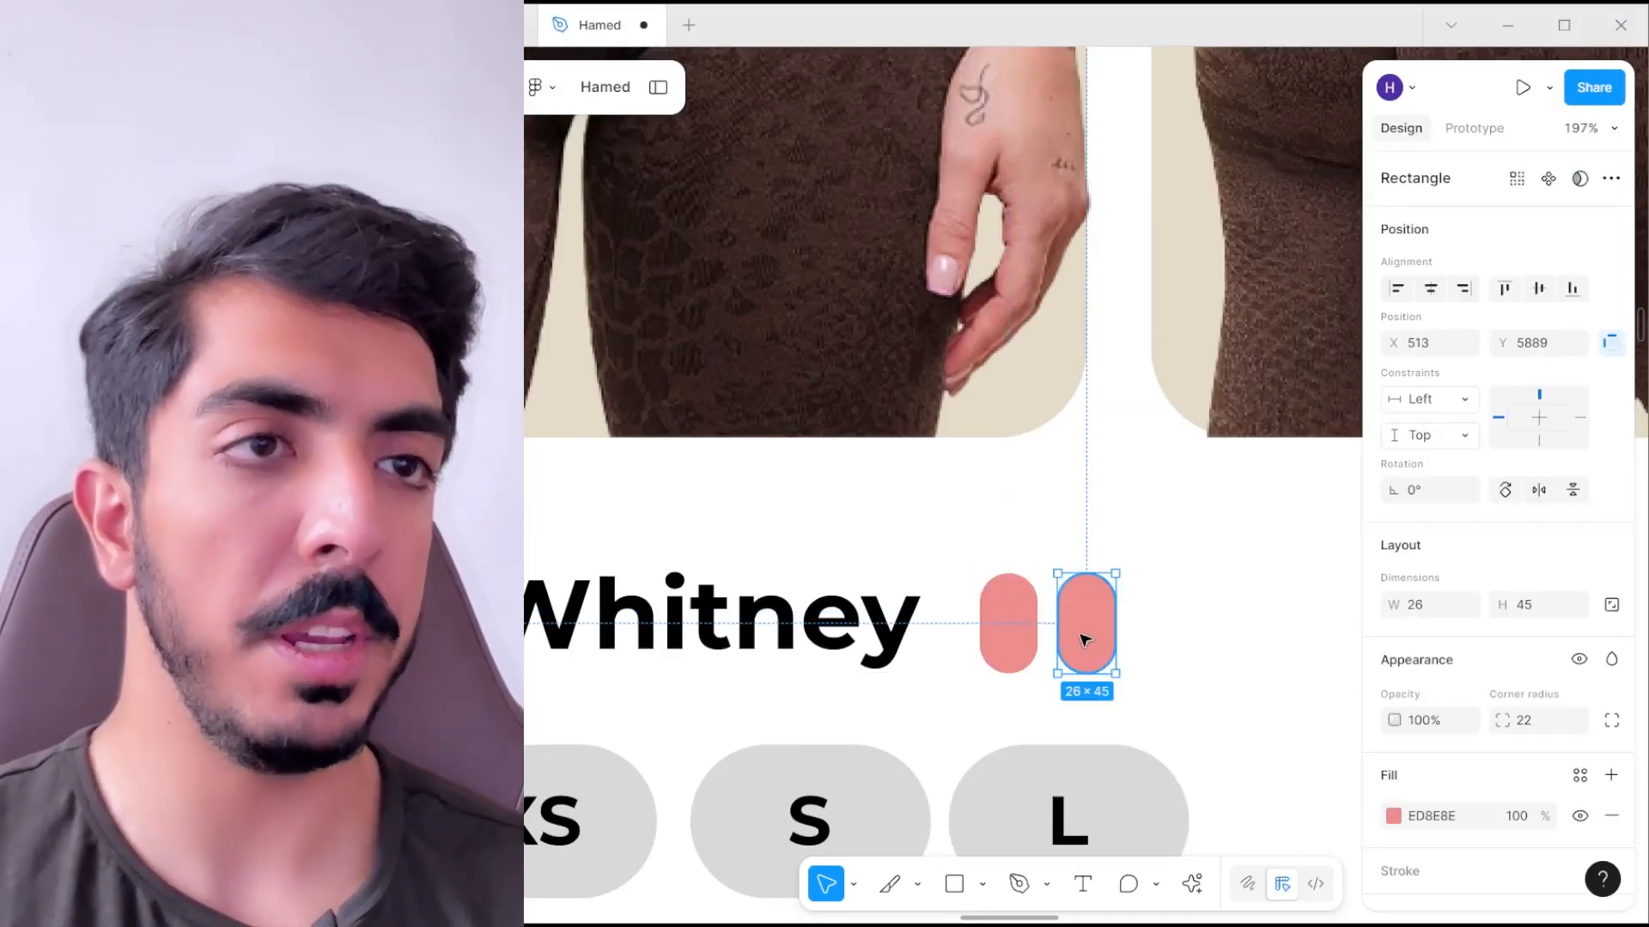
{"action": "left_click", "coordinate": [1393, 816]}
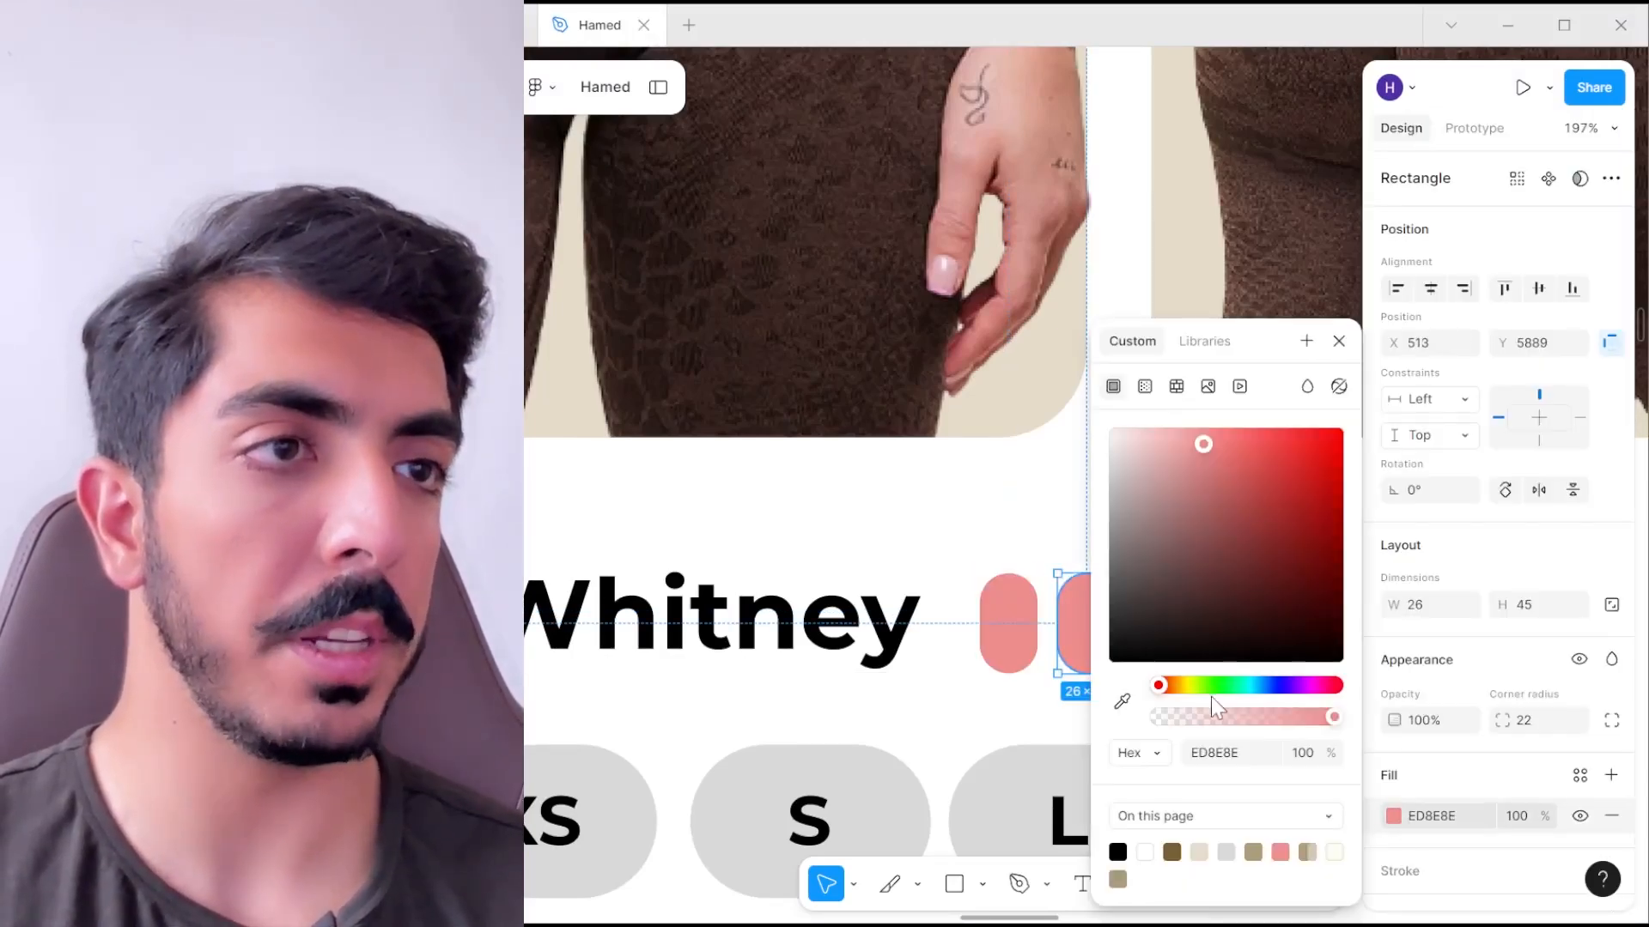
{"action": "left_click", "coordinate": [1190, 687]}
{"action": "left_click_drag", "start_coordinate": [1074, 623], "coordinate": [1170, 632]}
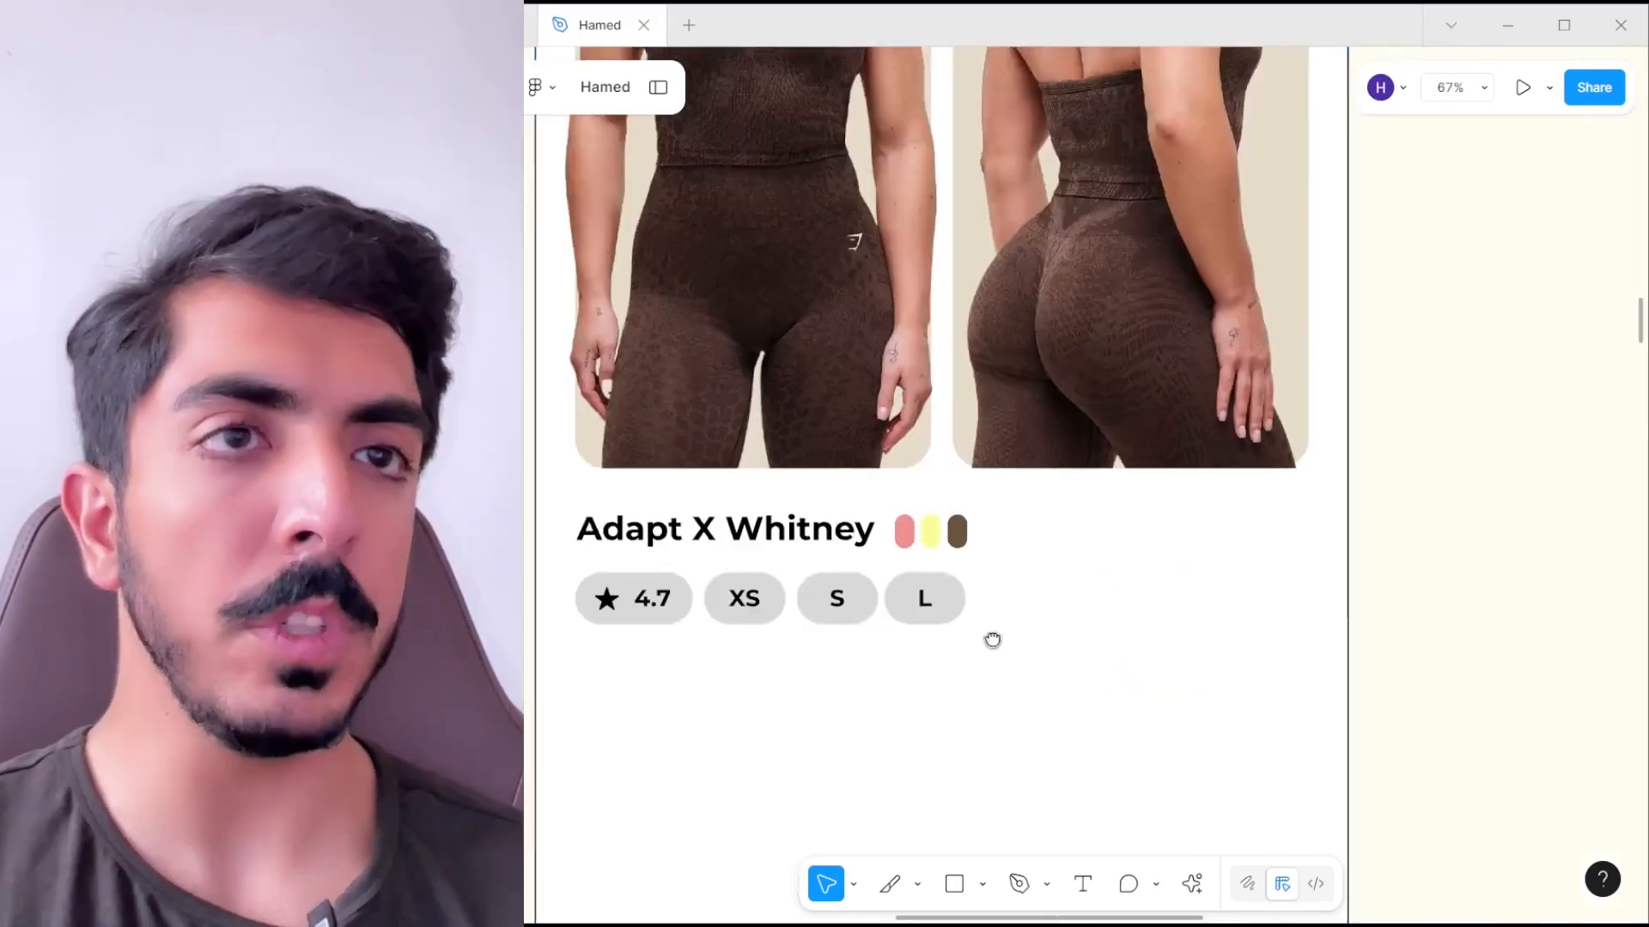
- Duplicate the black "Explore now" button with its text and move the copy down to the "Adapt X Whitney" product details
{"action": "scroll", "coordinate": [993, 639], "scroll_direction": "down", "scroll_amount": 10}
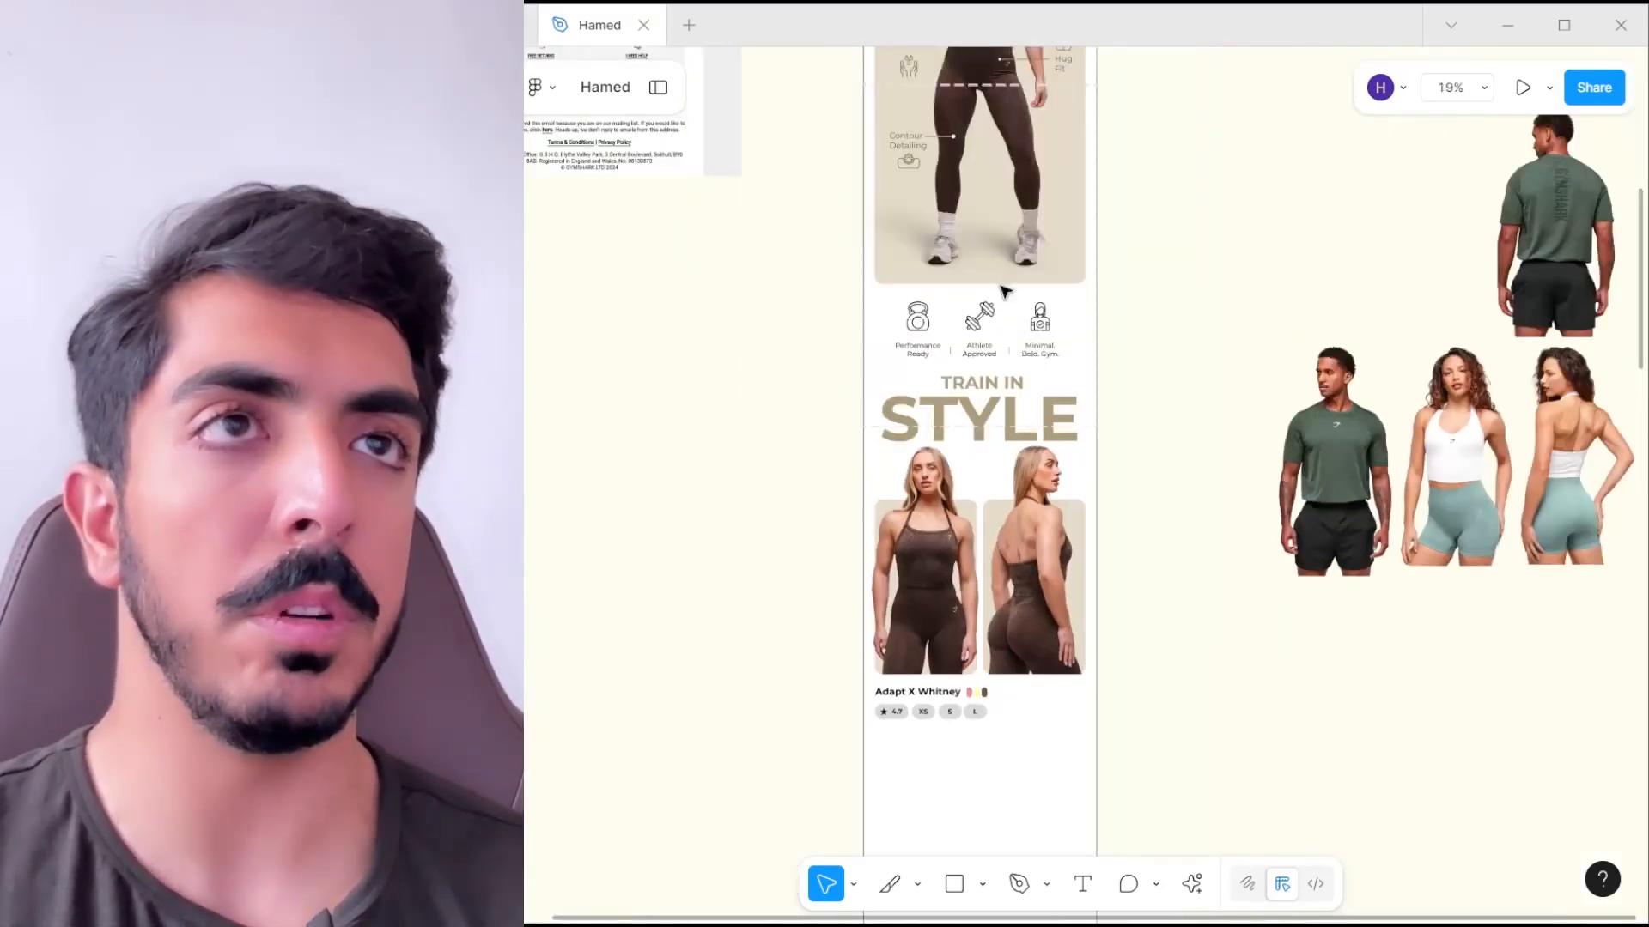
{"action": "scroll", "coordinate": [1005, 257], "scroll_direction": "up", "scroll_amount": 5}
{"action": "scroll", "coordinate": [1022, 215], "scroll_direction": "down", "scroll_amount": 1}
{"action": "scroll", "coordinate": [1035, 189], "scroll_direction": "up", "scroll_amount": 2}
{"action": "left_click", "coordinate": [1039, 178]}
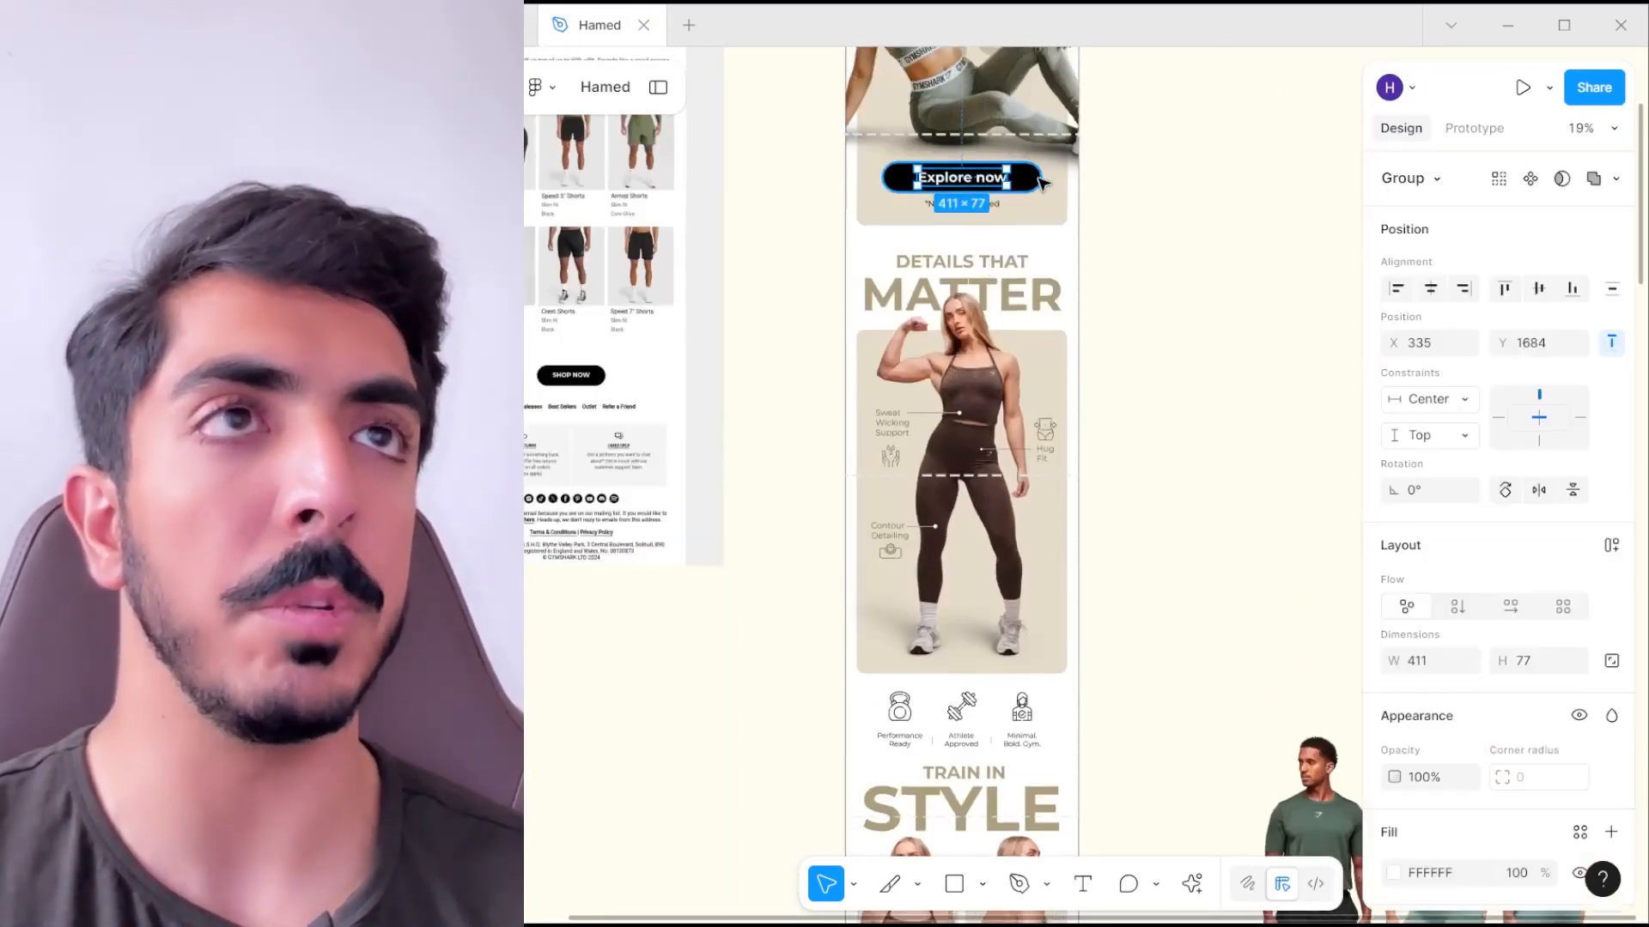
{"action": "left_click", "coordinate": [1040, 182], "text": "shift"}
{"action": "left_click_drag", "start_coordinate": [998, 183], "coordinate": [1005, 896]}
{"action": "left_click_drag", "start_coordinate": [986, 686], "coordinate": [1020, 223]}
{"action": "scroll", "coordinate": [1019, 396], "scroll_direction": "up", "scroll_amount": 4}
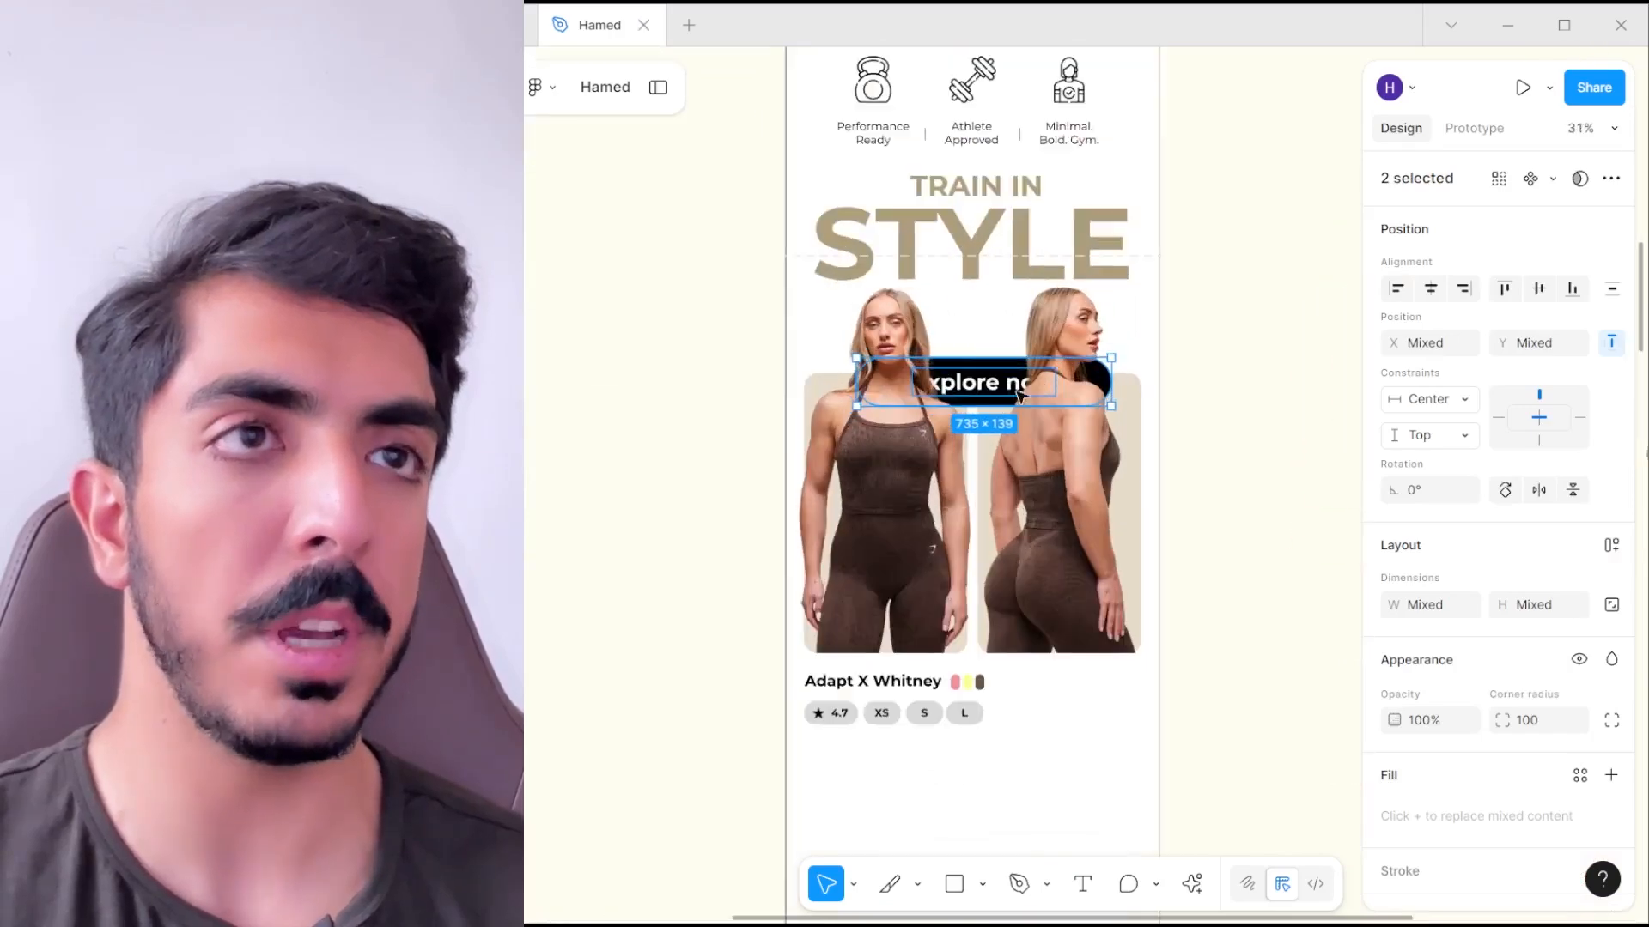
{"action": "left_click_drag", "start_coordinate": [1020, 396], "coordinate": [1027, 674]}
- Place the button copy to the right of the swatches and size badges and narrow it to fit inside the frame
{"action": "scroll", "coordinate": [1027, 674], "scroll_direction": "up", "scroll_amount": 3}
{"action": "left_click_drag", "start_coordinate": [1027, 674], "coordinate": [975, 685]}
{"action": "left_click_drag", "start_coordinate": [976, 686], "coordinate": [1079, 628]}
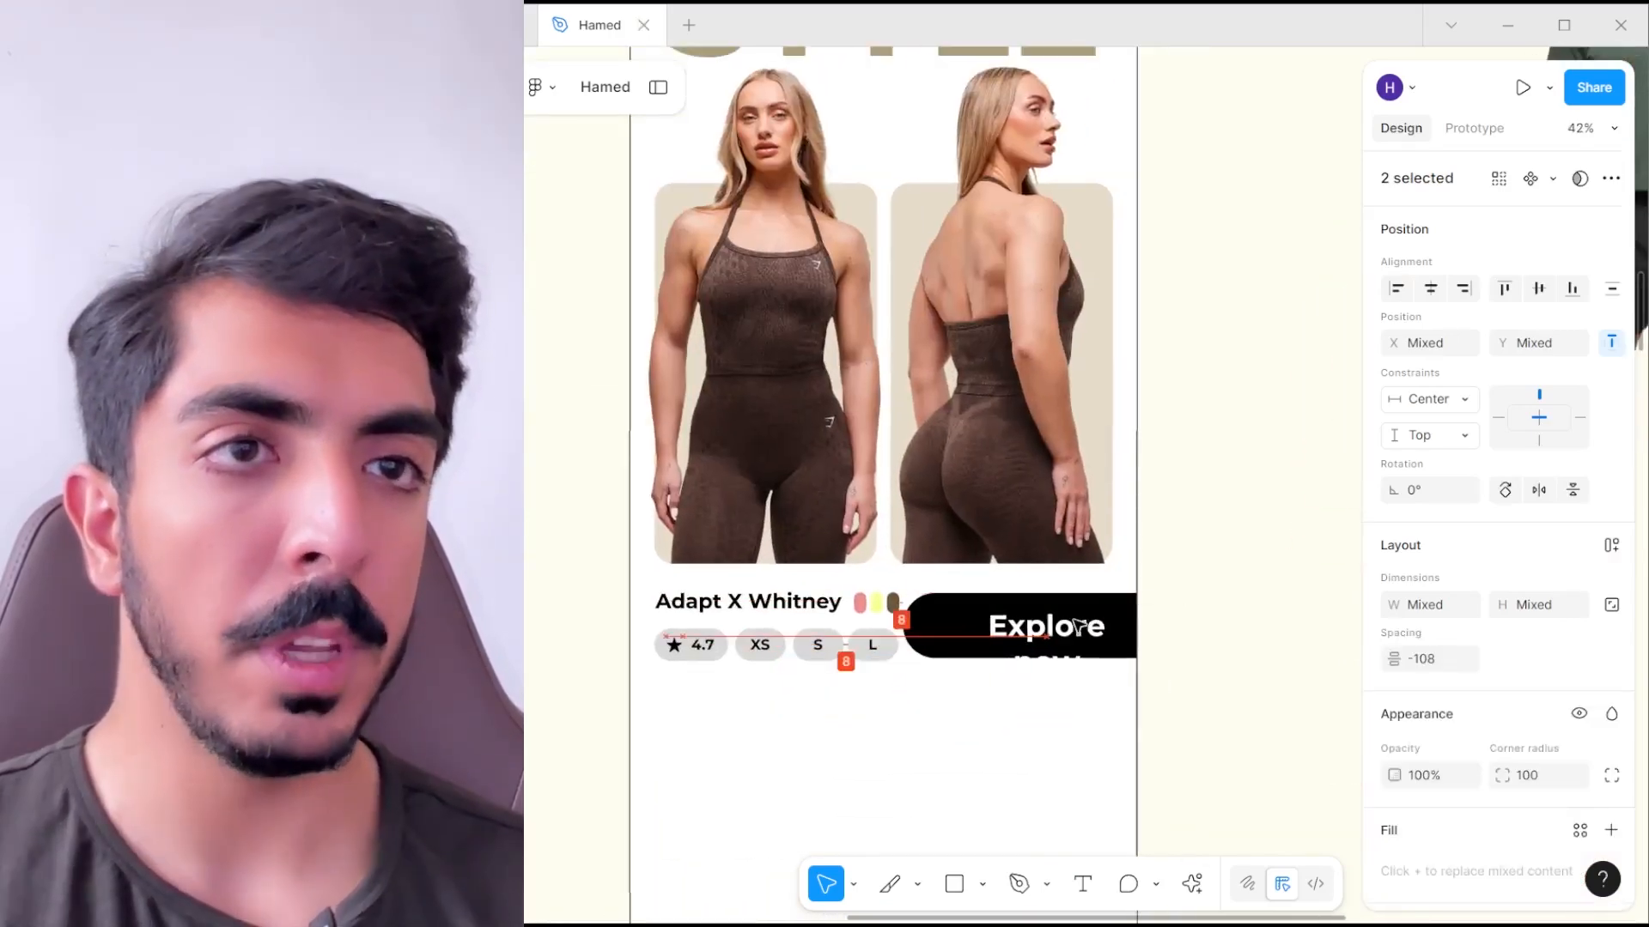
{"action": "left_click_drag", "start_coordinate": [1194, 636], "coordinate": [1076, 633]}
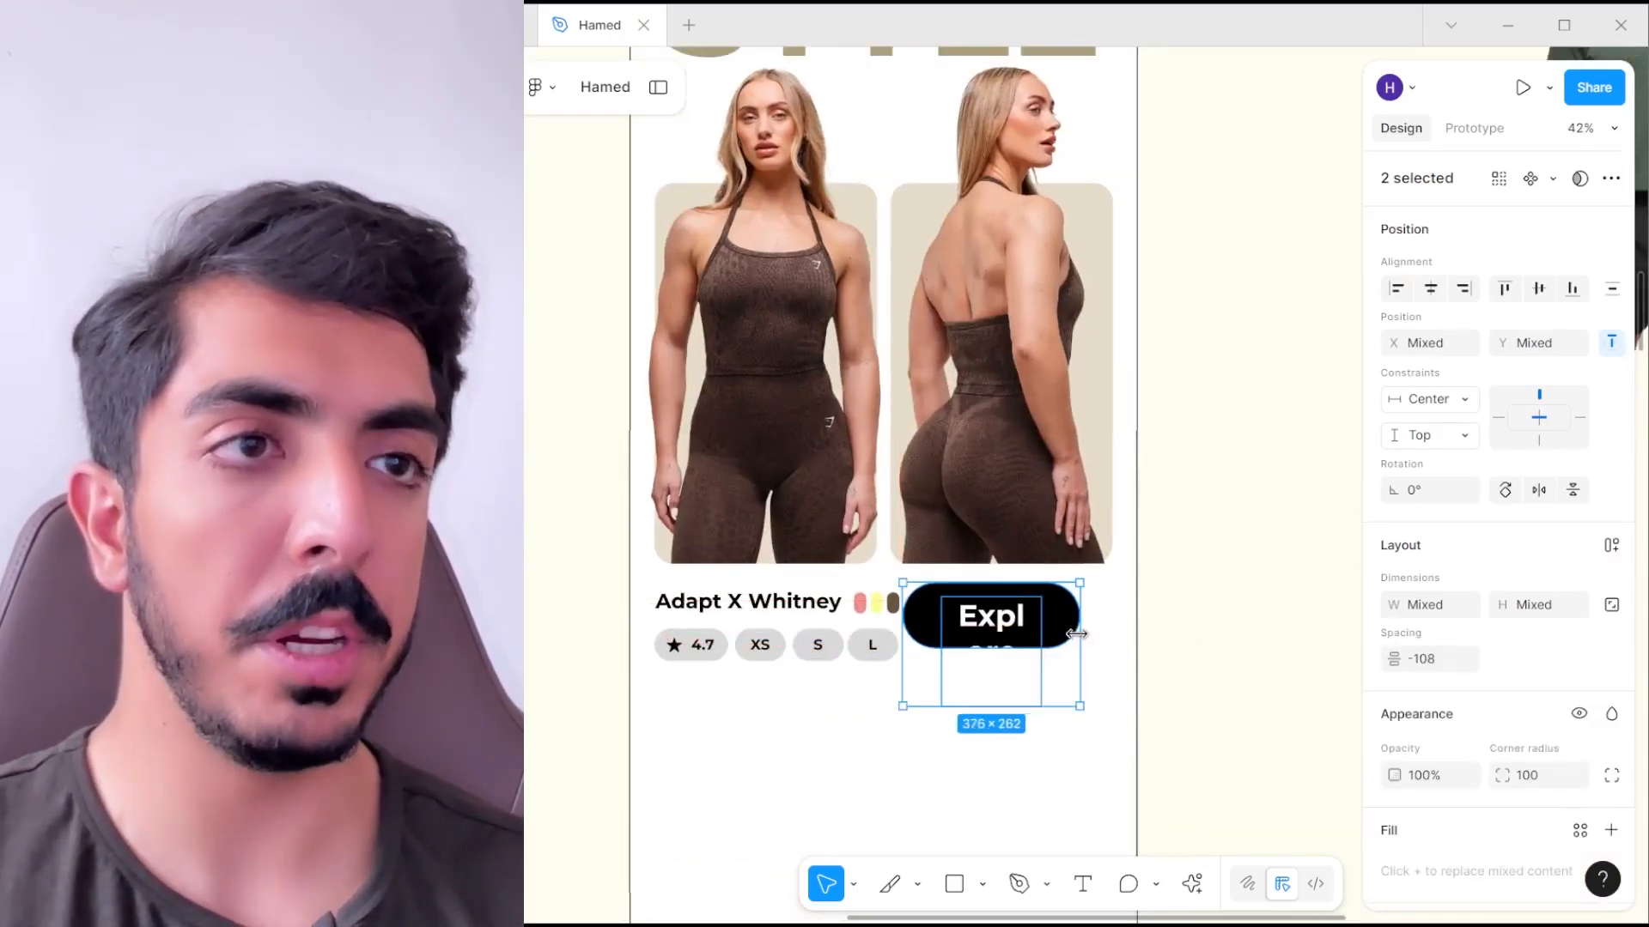
- Change the button copy's text to "SHOP NOW" with font size 43
{"action": "left_click", "coordinate": [1035, 622]}
{"action": "left_click", "coordinate": [1023, 623]}
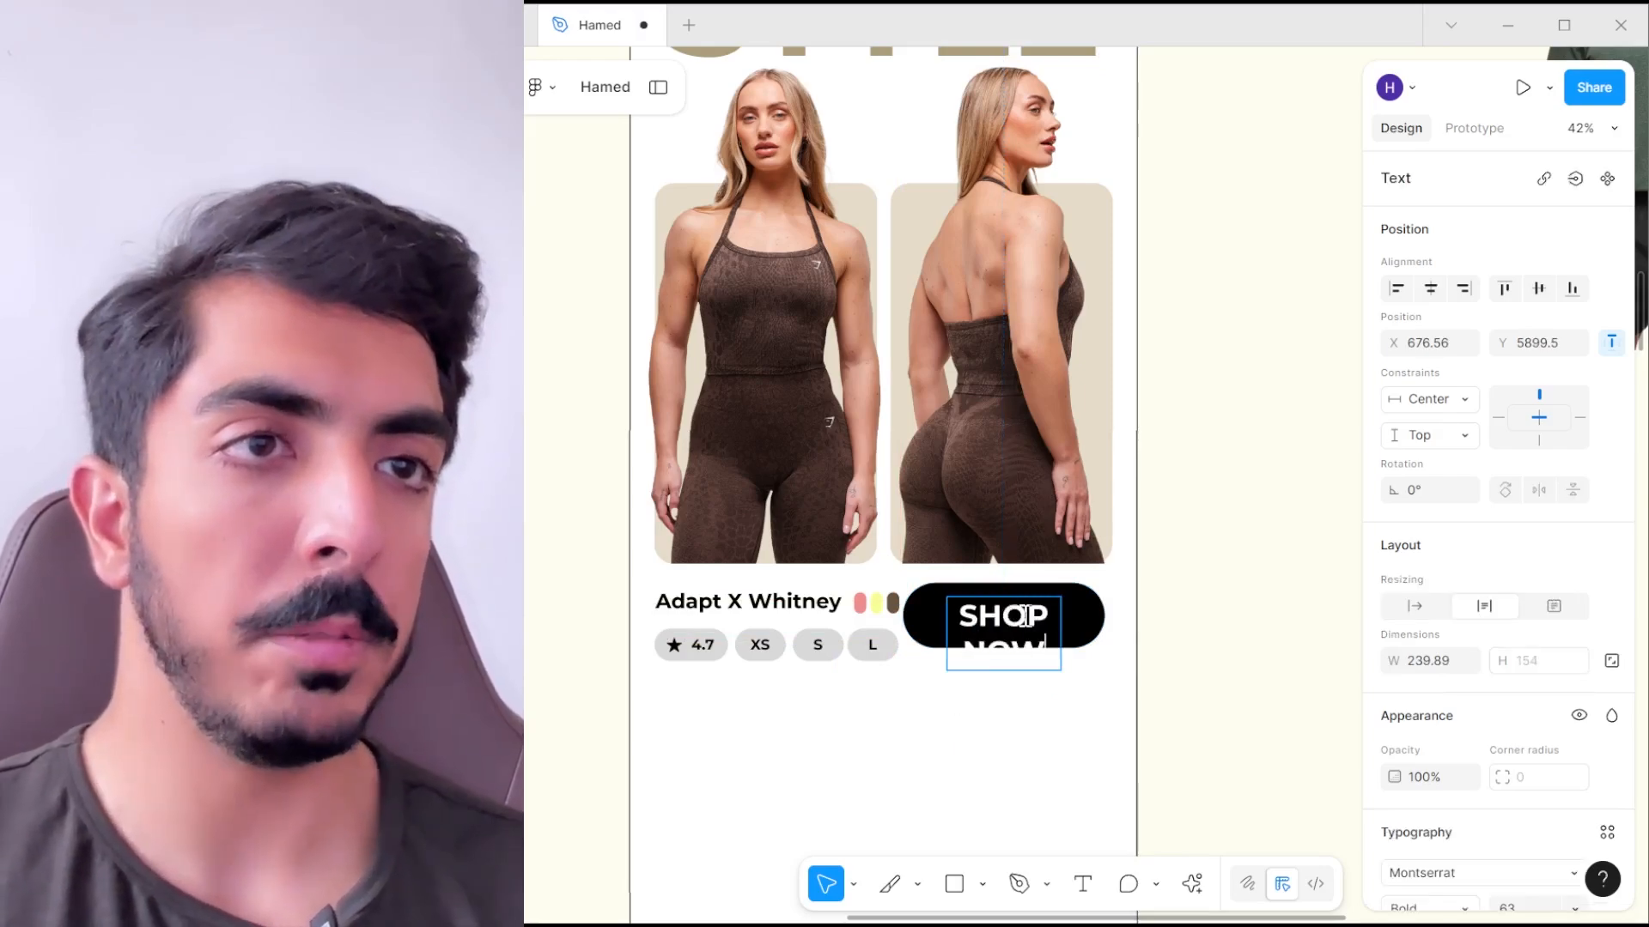
{"action": "scroll", "coordinate": [1604, 790], "scroll_direction": "down", "scroll_amount": 5}
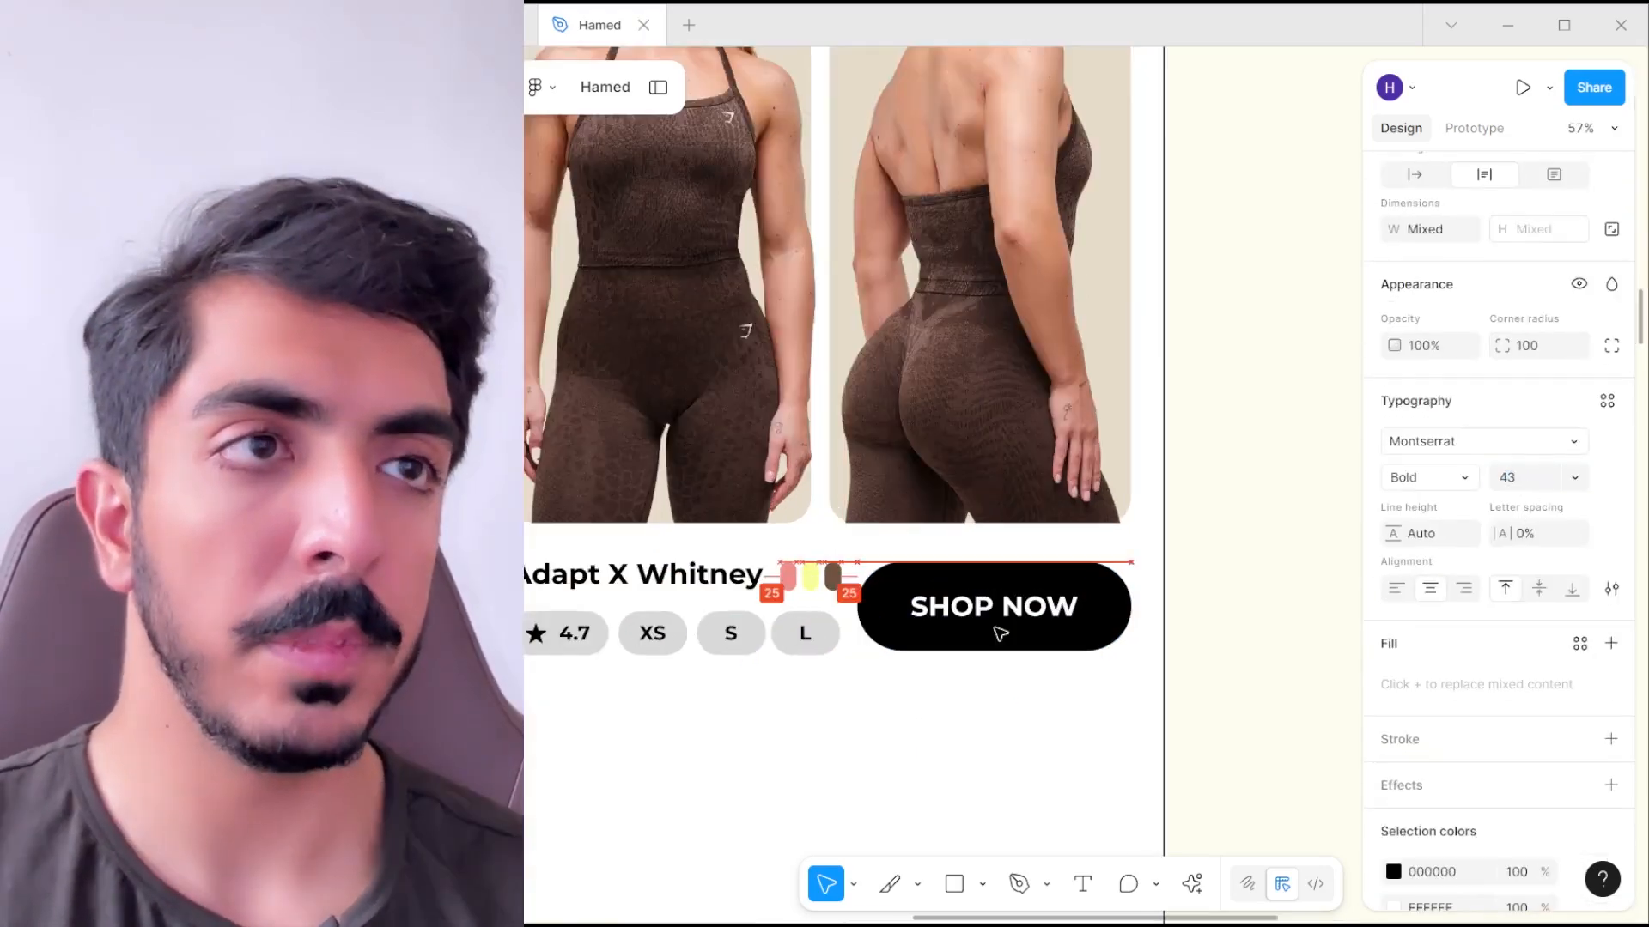
{"action": "left_click_drag", "start_coordinate": [997, 633], "coordinate": [993, 633]}
- Shrink the black shape of the SHOP NOW button slightly around its centre
{"action": "scroll", "coordinate": [1245, 605], "scroll_direction": "down", "scroll_amount": 3}
{"action": "scroll", "coordinate": [1112, 623], "scroll_direction": "up", "scroll_amount": 3}
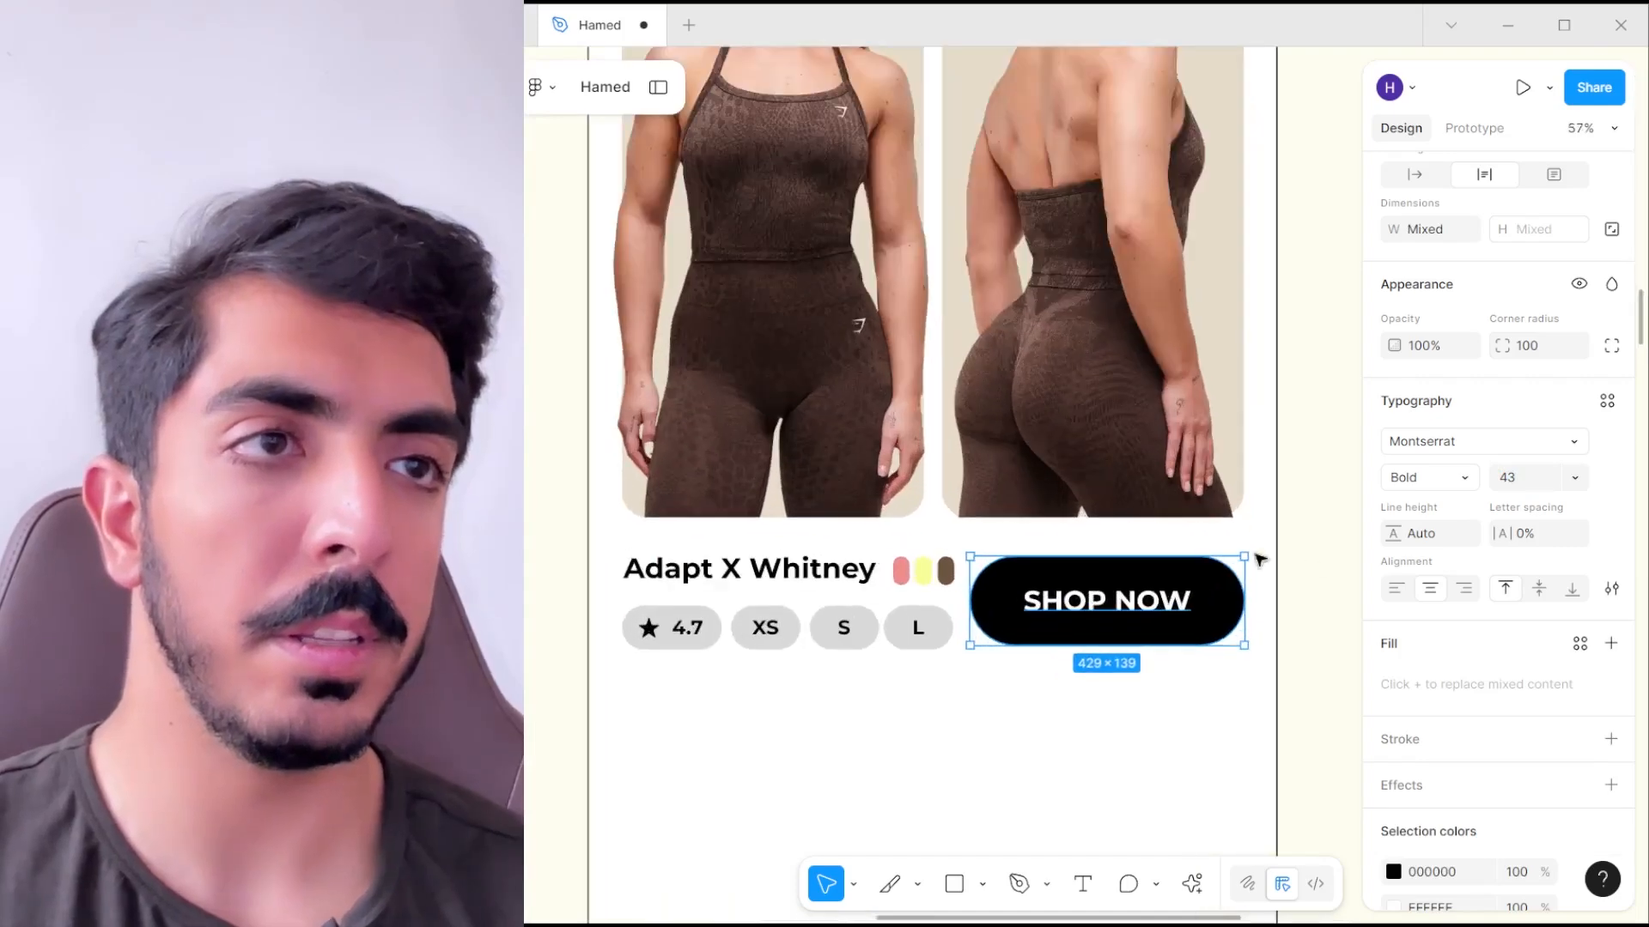
{"action": "left_click", "coordinate": [1321, 559]}
{"action": "left_click", "coordinate": [1185, 571]}
{"action": "left_click_drag", "start_coordinate": [1245, 556], "coordinate": [1233, 564]}
{"action": "left_click", "coordinate": [1289, 559]}
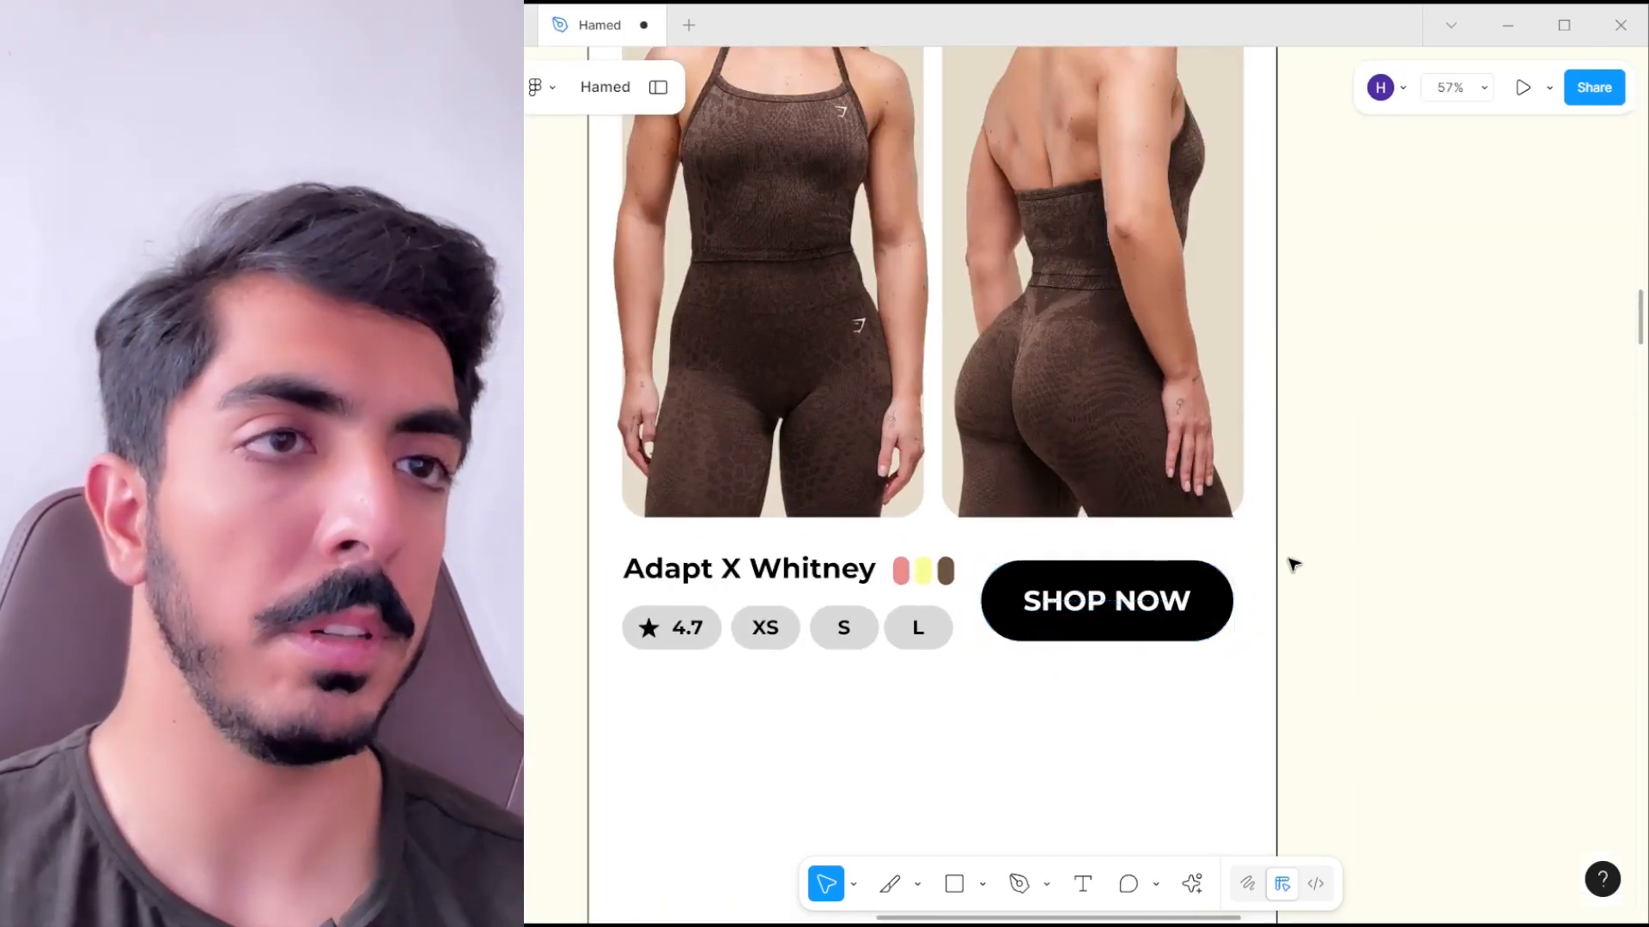
- Extend the email frame downward to a height of 7988
{"action": "scroll", "coordinate": [1293, 563], "scroll_direction": "down", "scroll_amount": 5}
{"action": "scroll", "coordinate": [969, 617], "scroll_direction": "right", "scroll_amount": 2}
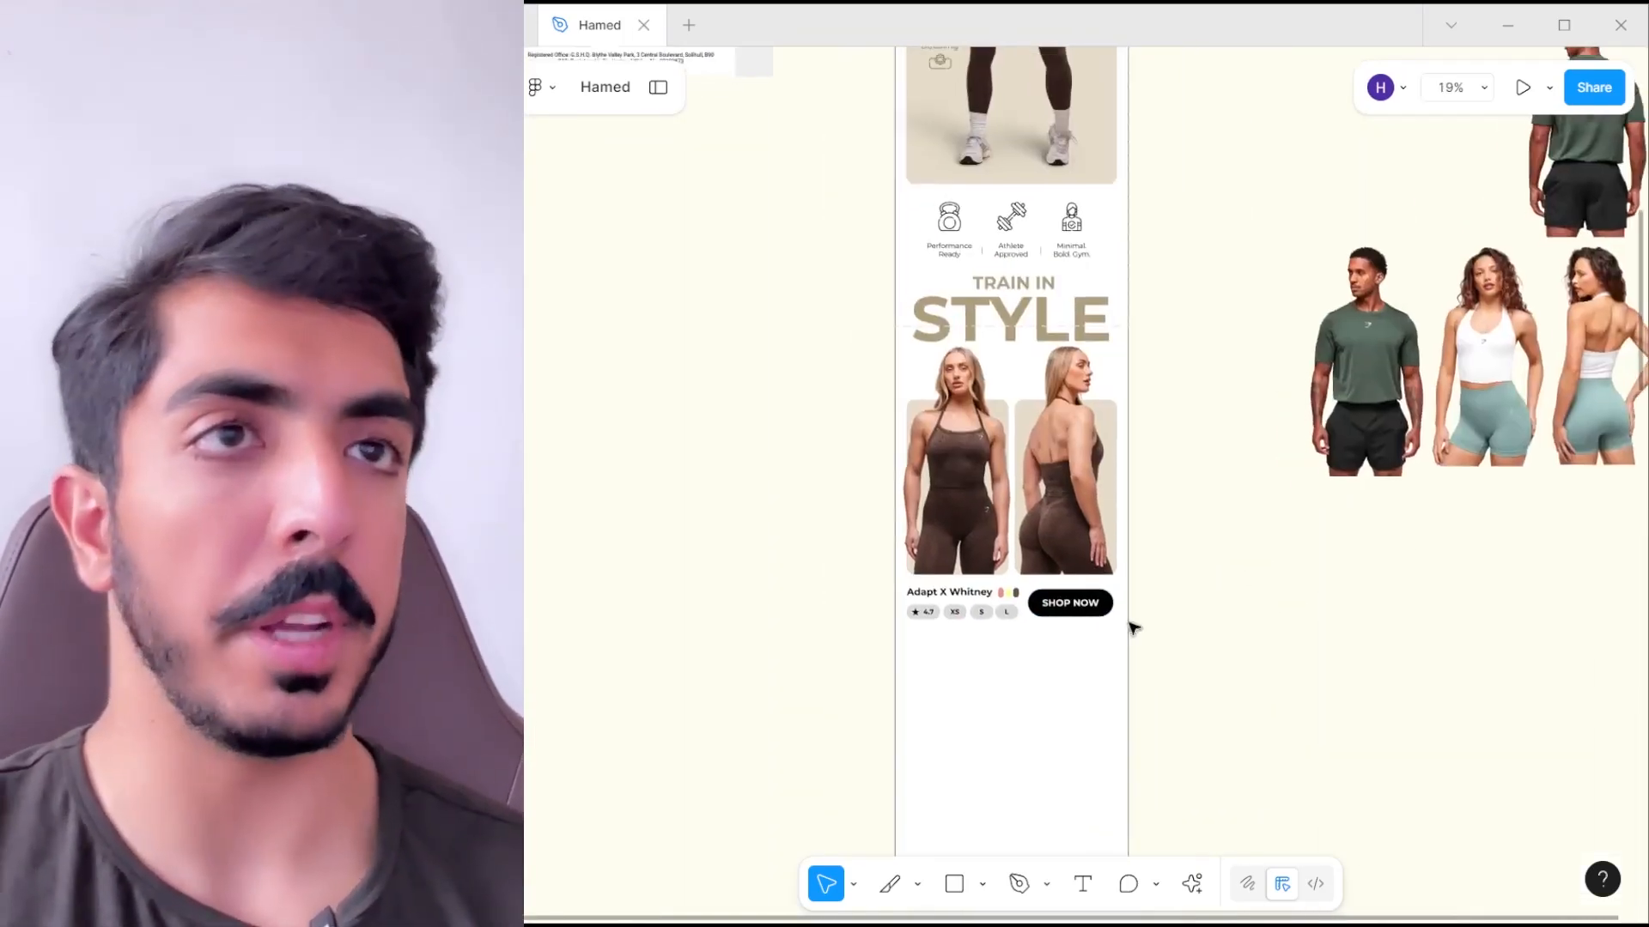
{"action": "scroll", "coordinate": [1130, 626], "scroll_direction": "up", "scroll_amount": 2}
{"action": "left_click_drag", "start_coordinate": [1087, 710], "coordinate": [601, 387]}
{"action": "scroll", "coordinate": [893, 395], "scroll_direction": "down", "scroll_amount": 2}
{"action": "scroll", "coordinate": [893, 395], "scroll_direction": "down", "scroll_amount": 2}
{"action": "left_click", "coordinate": [865, 541]}
{"action": "left_click_drag", "start_coordinate": [864, 615], "coordinate": [864, 802]}
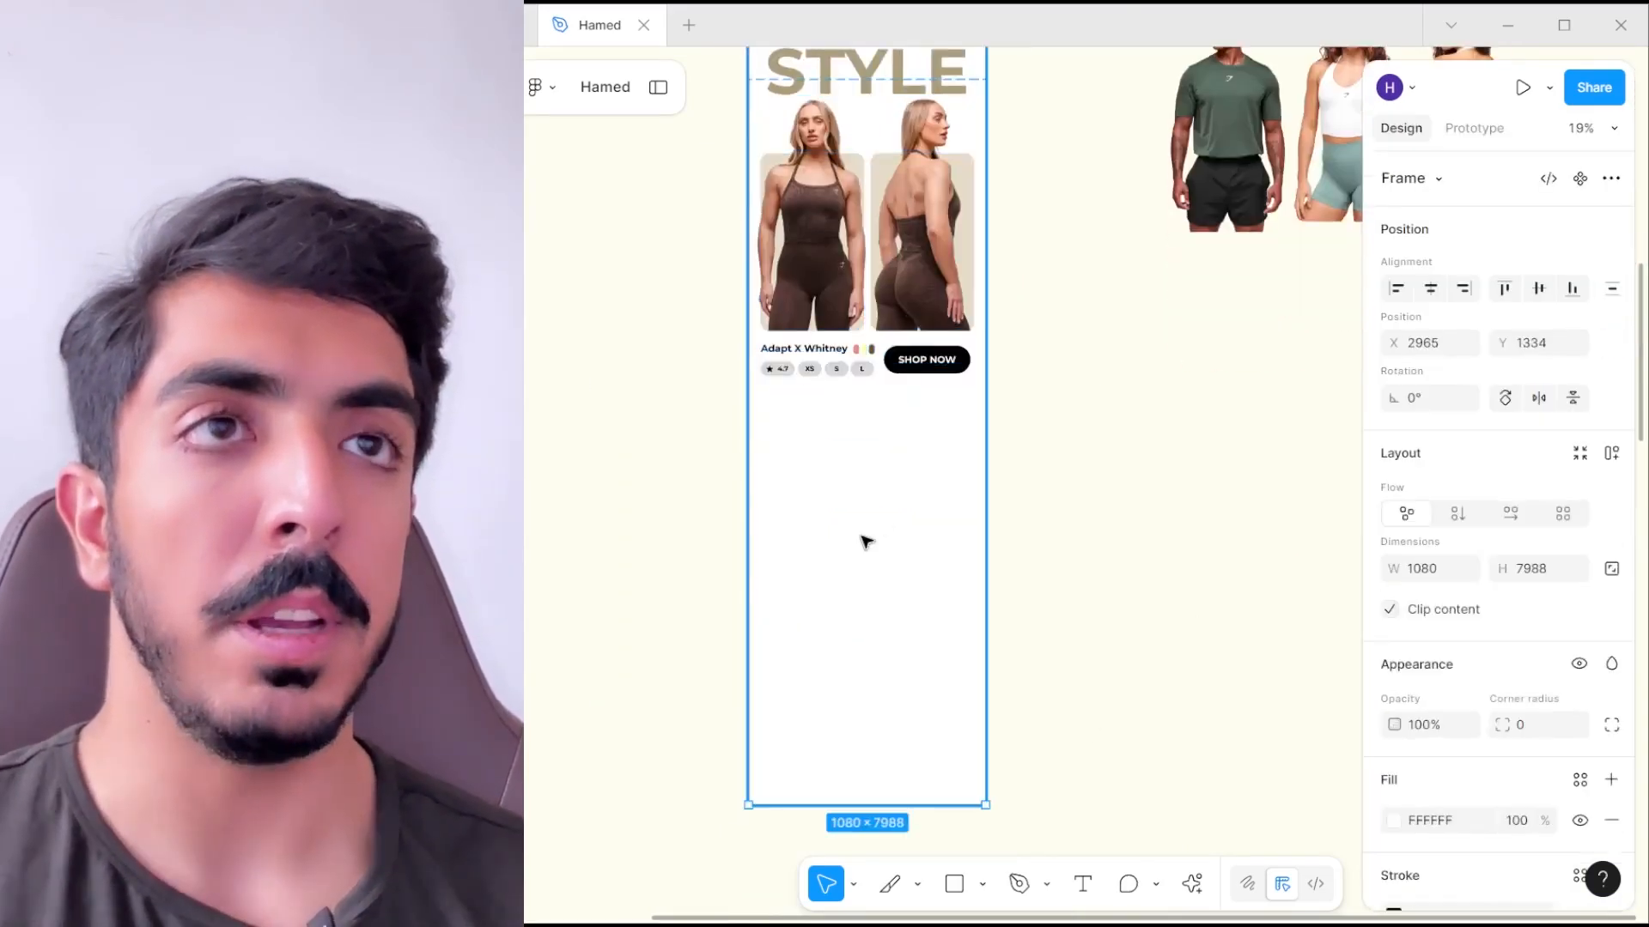
- Duplicate the whole product block, with its images, cards, name, badges and button, directly below the original
{"action": "scroll", "coordinate": [864, 541], "scroll_direction": "up", "scroll_amount": 2}
{"action": "left_click", "coordinate": [1078, 585]}
{"action": "left_click_drag", "start_coordinate": [1119, 587], "coordinate": [743, 335]}
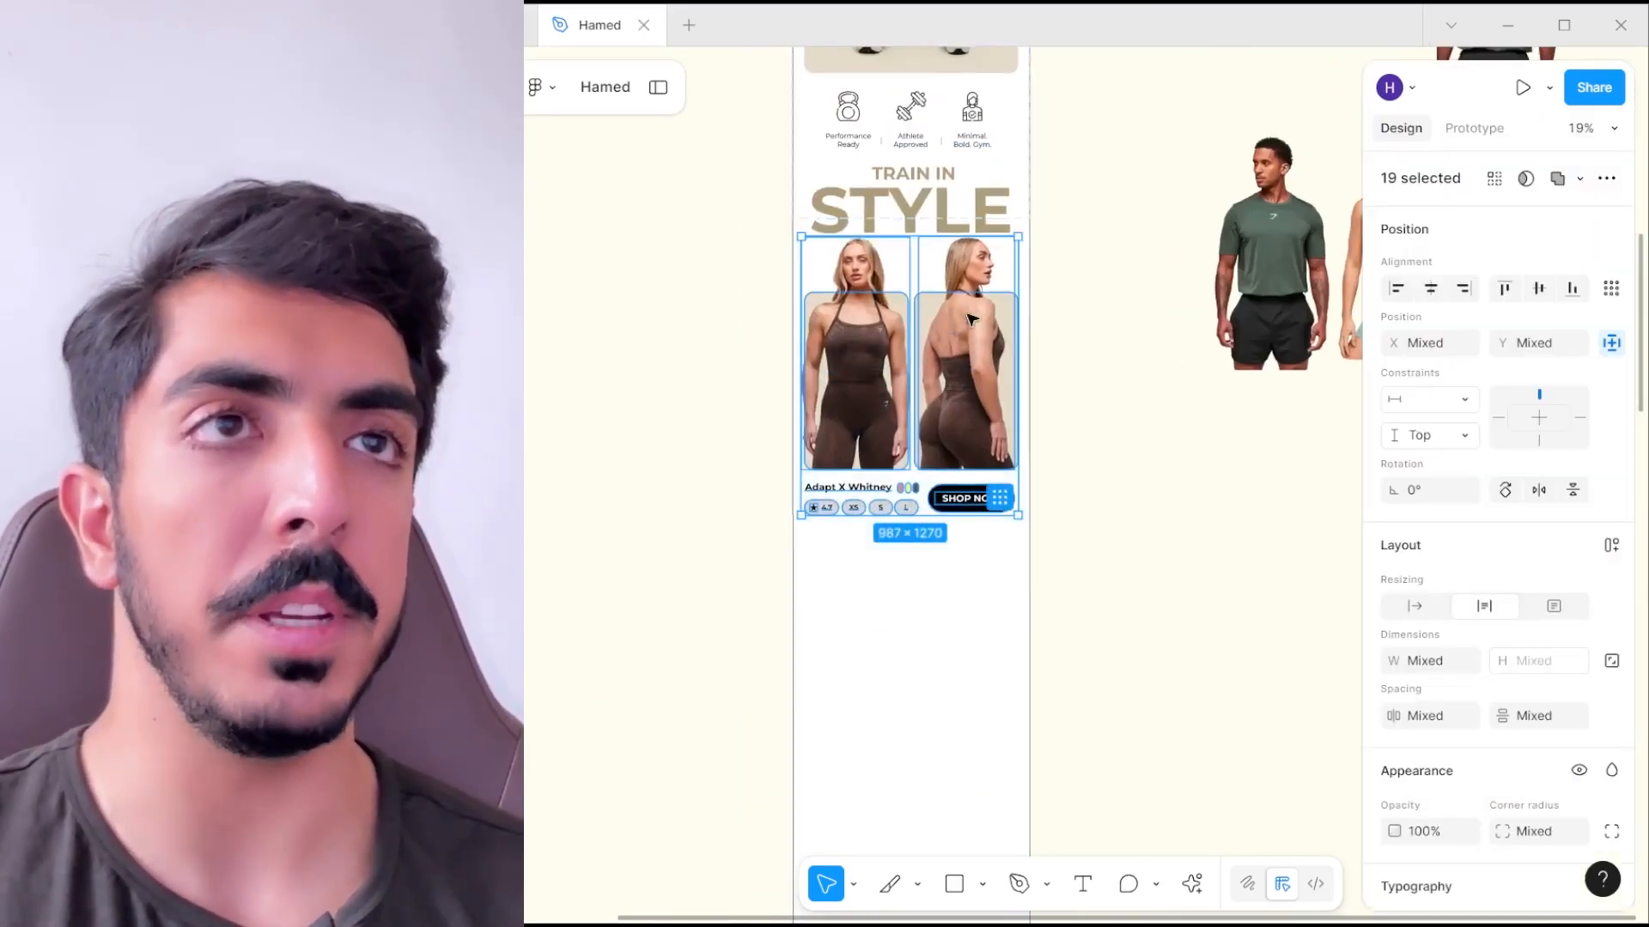
{"action": "left_click_drag", "start_coordinate": [965, 386], "coordinate": [962, 616]}
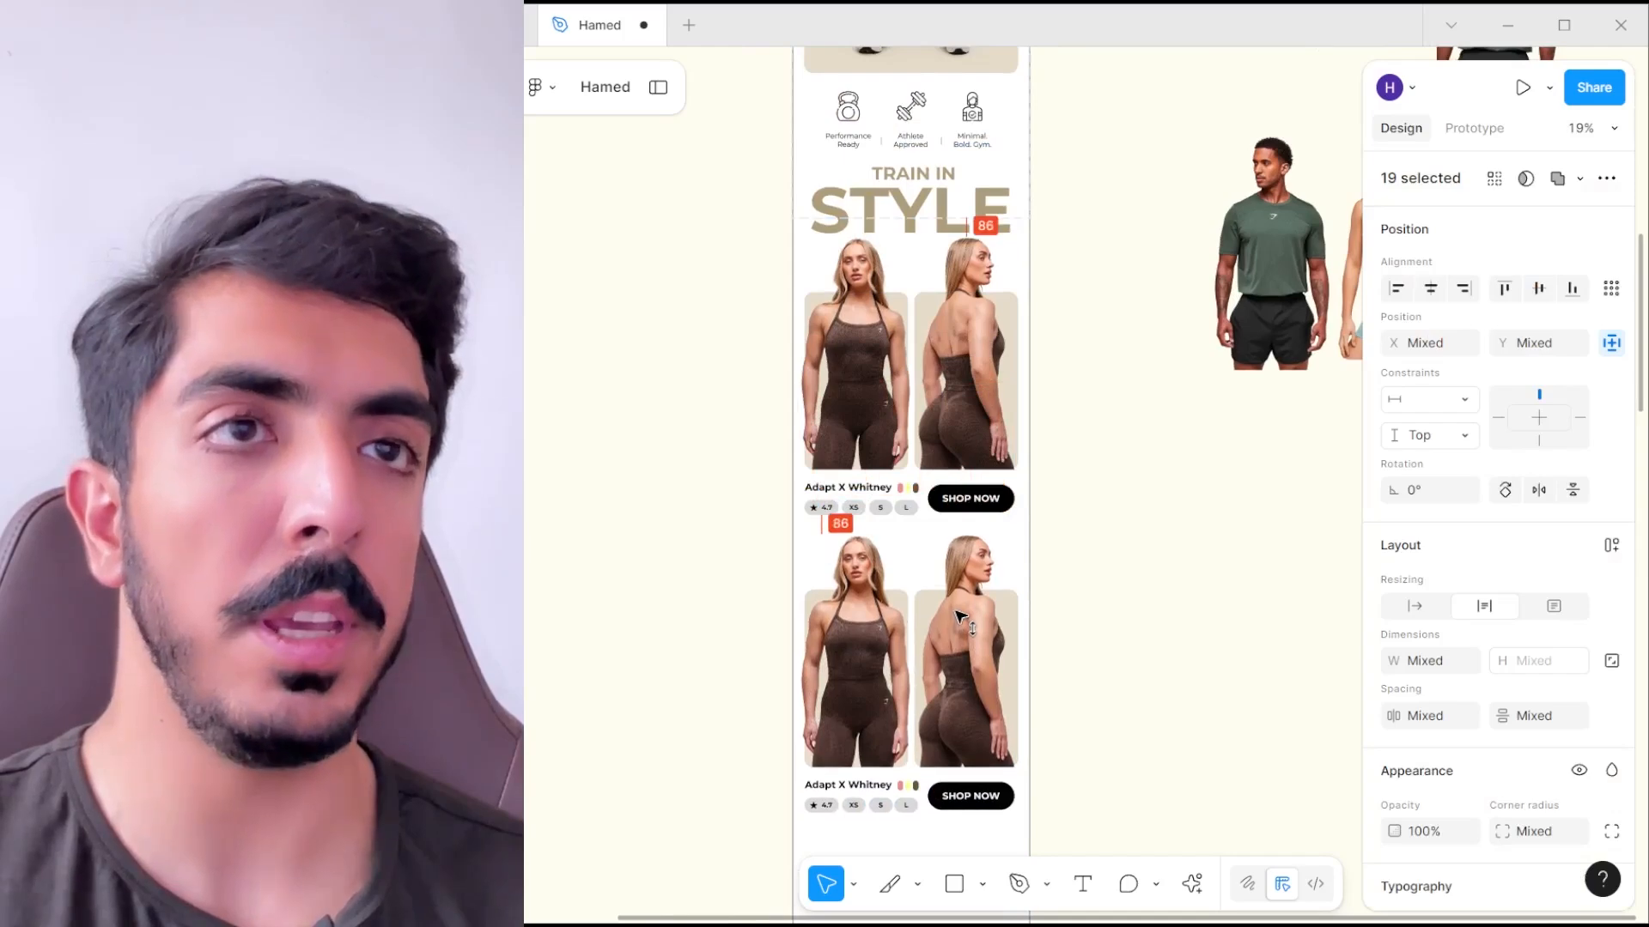
- Delete the two model images from the duplicated product block
{"action": "left_click", "coordinate": [962, 635]}
{"action": "left_click", "coordinate": [841, 660], "text": "shift"}
{"action": "key", "text": "Delete"}
- Move the front-view image of the man in the green T-shirt onto the second block's left card
{"action": "left_click_drag", "start_coordinate": [840, 661], "coordinate": [821, 549]}
{"action": "left_click_drag", "start_coordinate": [1100, 532], "coordinate": [1041, 606]}
{"action": "scroll", "coordinate": [1262, 376], "scroll_direction": "down", "scroll_amount": 2}
{"action": "left_click_drag", "start_coordinate": [1264, 377], "coordinate": [1179, 504]}
{"action": "left_click", "coordinate": [1142, 430]}
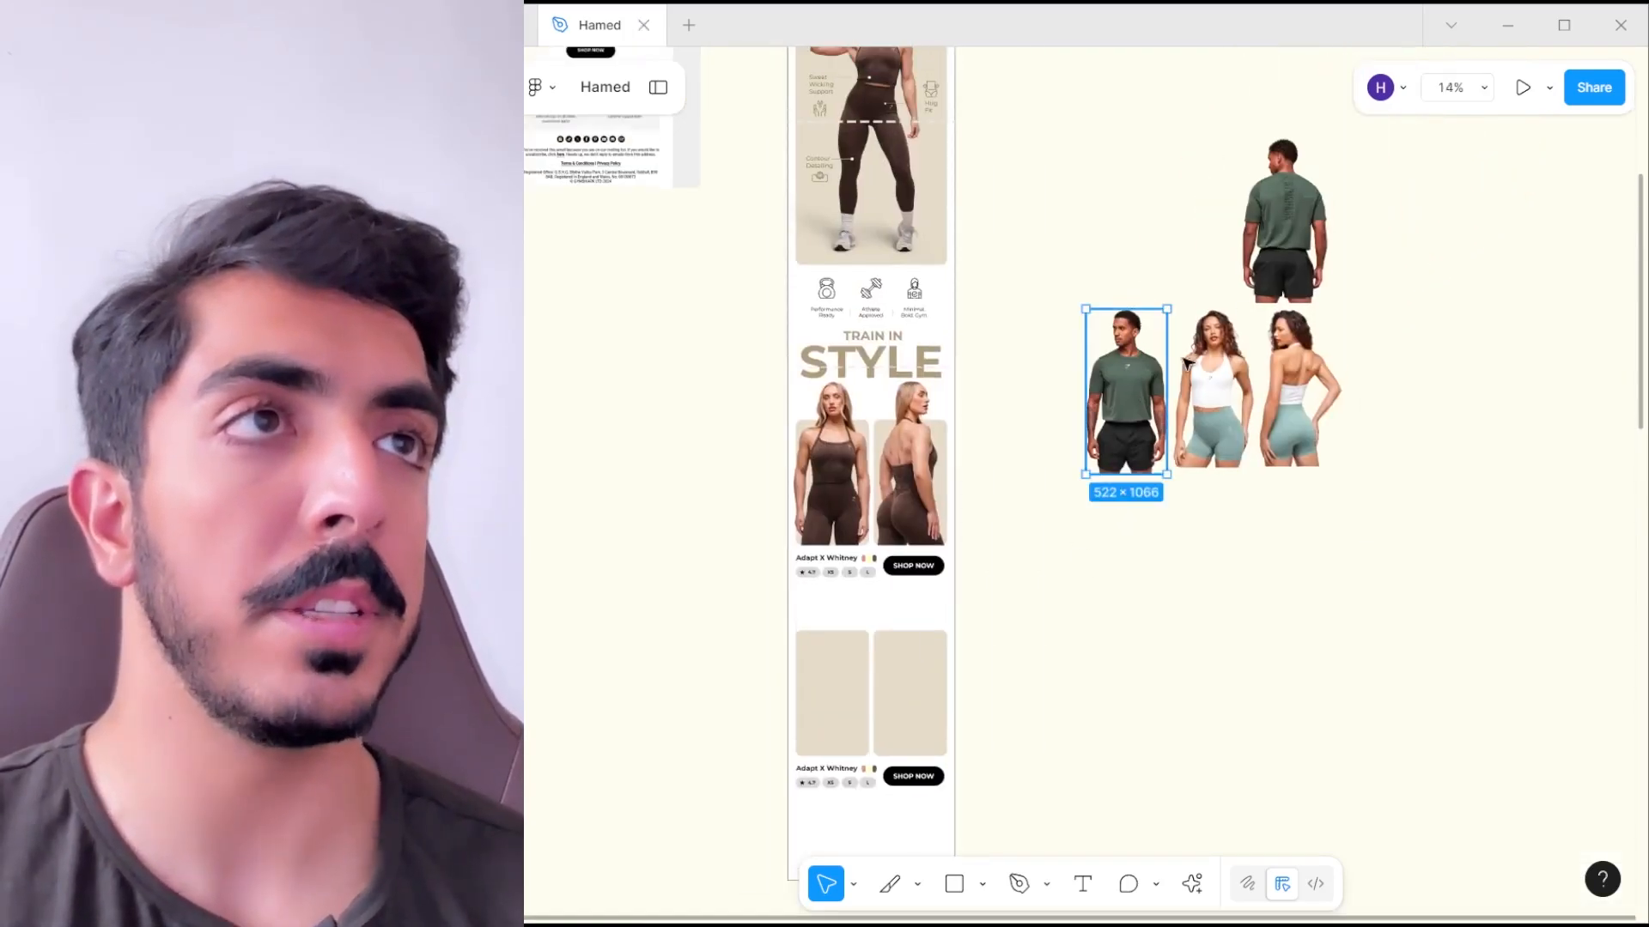
{"action": "left_click", "coordinate": [1286, 245], "text": "shift"}
{"action": "left_click_drag", "start_coordinate": [1287, 245], "coordinate": [1147, 523]}
{"action": "scroll", "coordinate": [1006, 718], "scroll_direction": "up", "scroll_amount": 2}
{"action": "left_click_drag", "start_coordinate": [1006, 718], "coordinate": [855, 620]}
- Move the back-view image of the man in the green T-shirt onto the second block's right card
{"action": "left_click", "coordinate": [1116, 620]}
{"action": "scroll", "coordinate": [855, 648], "scroll_direction": "up", "scroll_amount": 3}
{"action": "left_click_drag", "start_coordinate": [1313, 279], "coordinate": [1050, 584]}
{"action": "scroll", "coordinate": [941, 567], "scroll_direction": "up", "scroll_amount": 5}
{"action": "scroll", "coordinate": [938, 604], "scroll_direction": "down", "scroll_amount": 5}
- Copy the second product's name from the Google Docs brief and change the second block's name in Figma to "Lightweight"
{"action": "key", "text": "alt+Tab"}
{"action": "scroll", "coordinate": [979, 619], "scroll_direction": "up", "scroll_amount": 4}
{"action": "scroll", "coordinate": [978, 619], "scroll_direction": "down", "scroll_amount": 7}
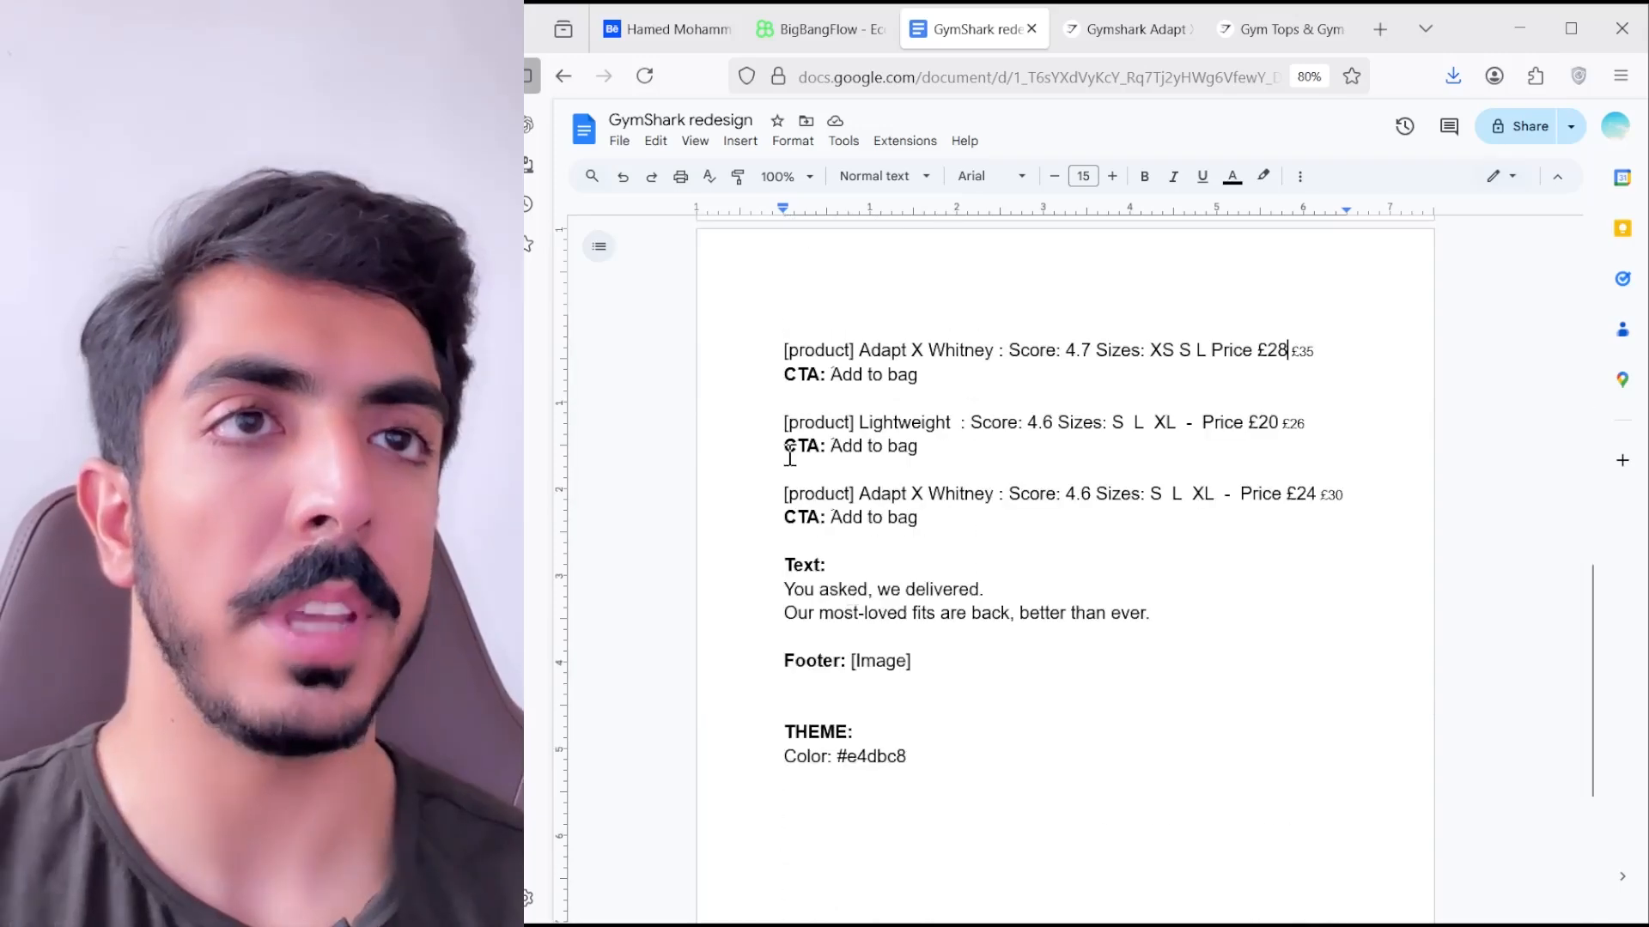
{"action": "double_click", "coordinate": [917, 419]}
{"action": "key", "text": "alt+Tab"}
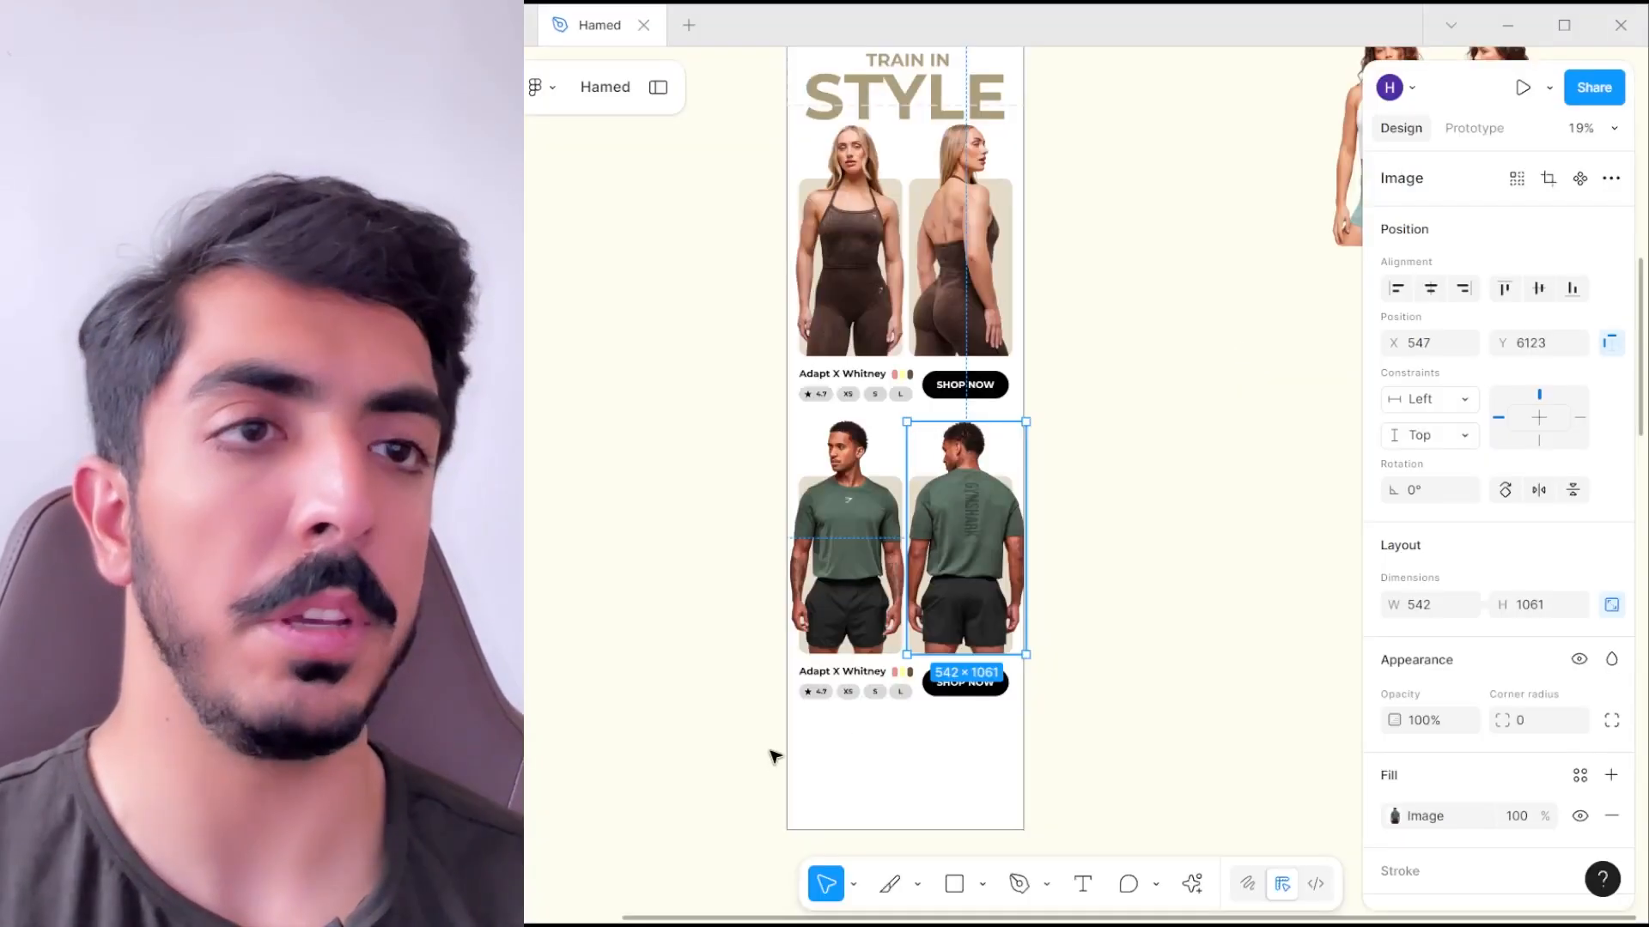
{"action": "scroll", "coordinate": [840, 662], "scroll_direction": "up", "scroll_amount": 3}
{"action": "double_click", "coordinate": [851, 653]}
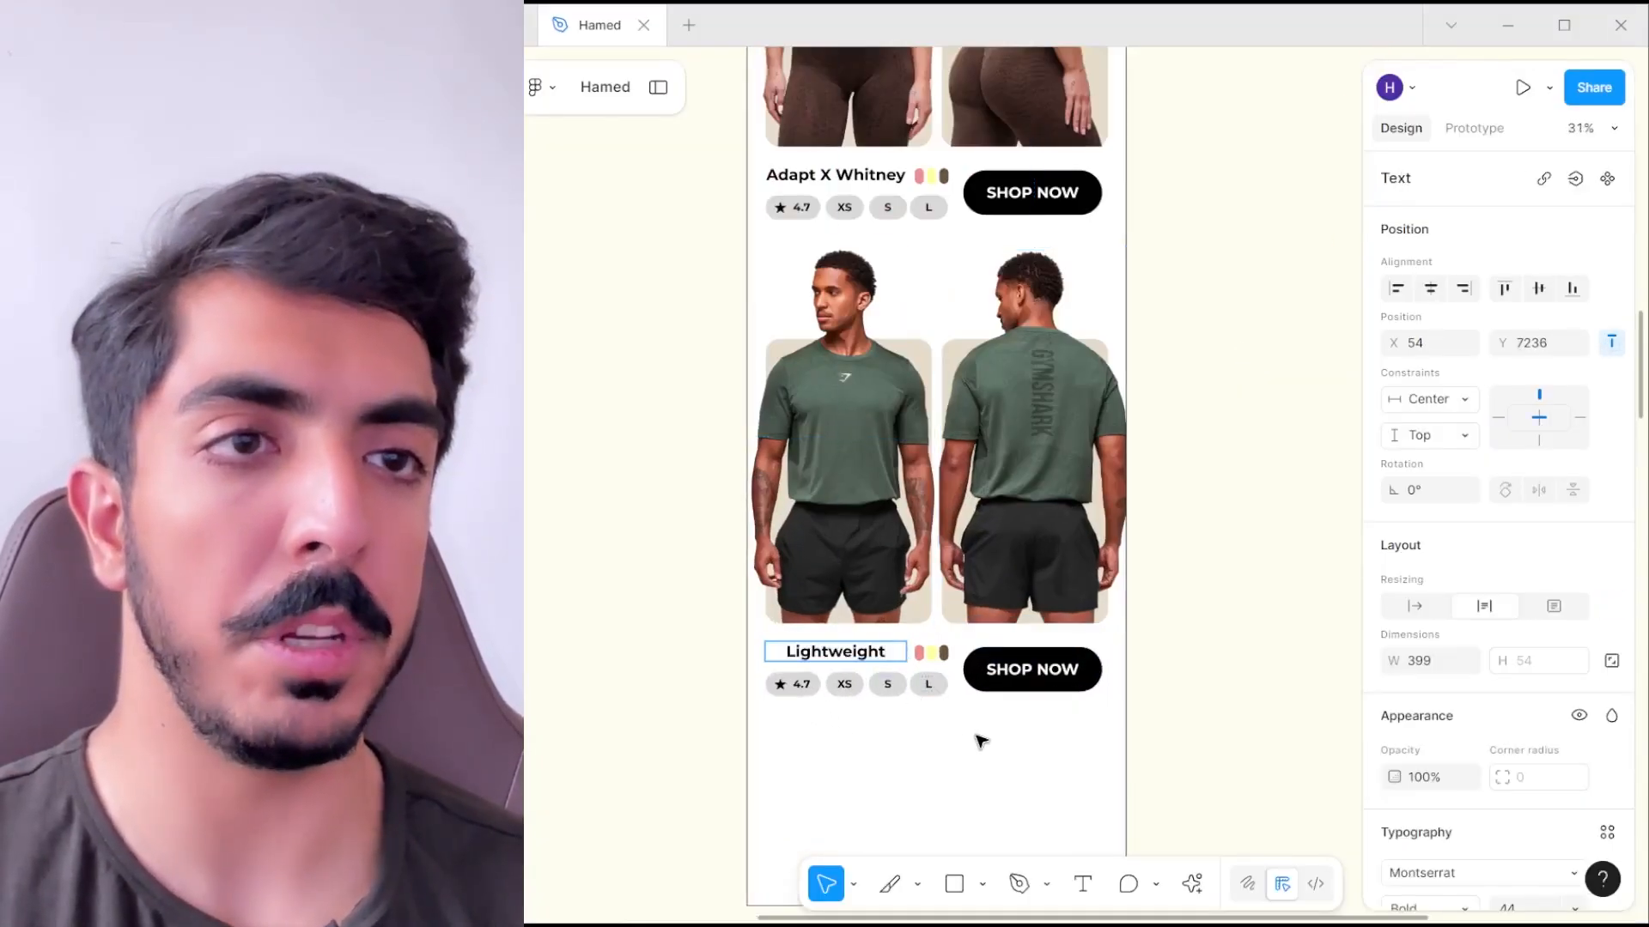
{"action": "scroll", "coordinate": [912, 754], "scroll_direction": "up", "scroll_amount": 5}
{"action": "key", "text": "Escape"}
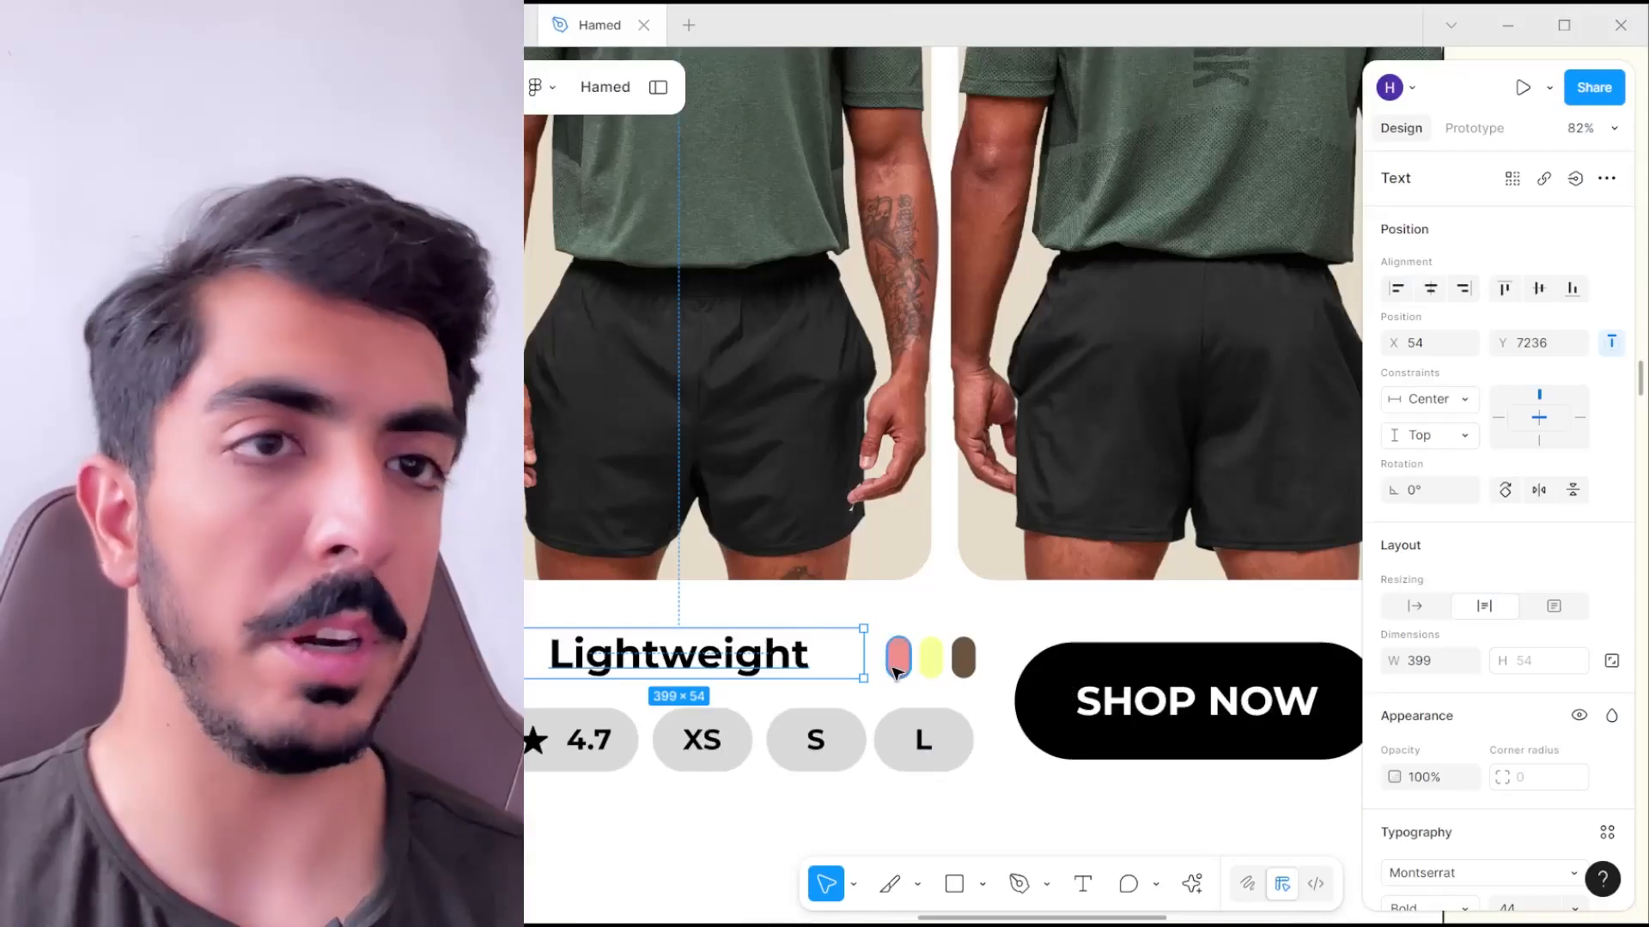
- Recolour the first swatch beside "Lightweight" light turquoise and the second one light green
{"action": "left_click", "coordinate": [895, 670]}
{"action": "left_click", "coordinate": [1394, 685]}
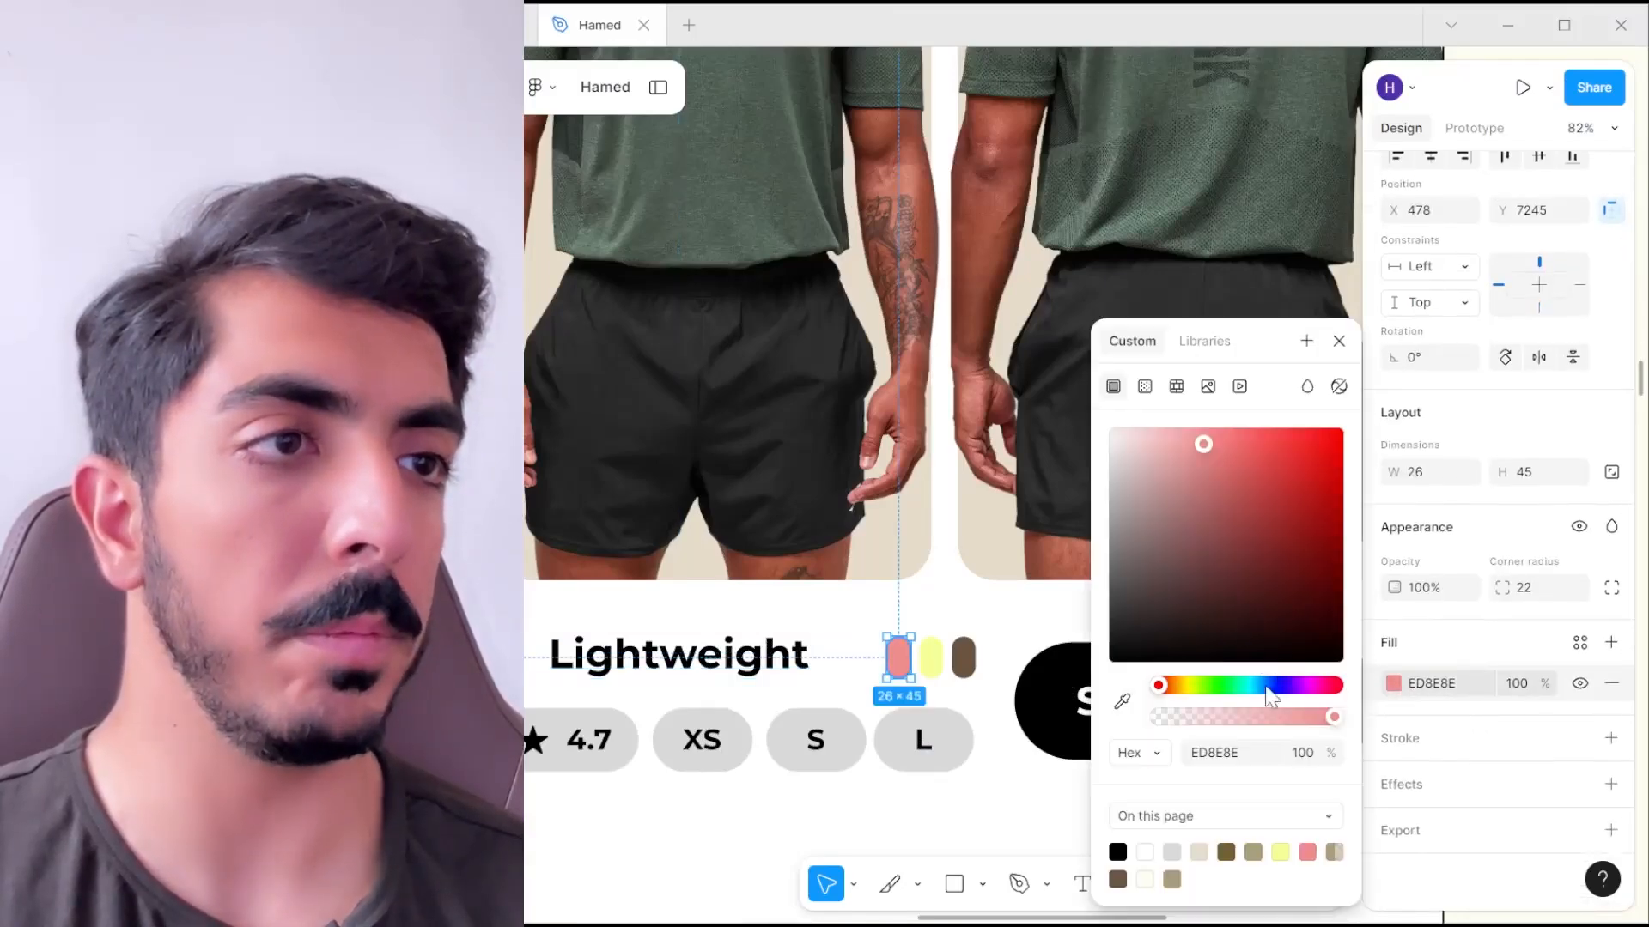
{"action": "left_click_drag", "start_coordinate": [1267, 687], "coordinate": [1248, 685]}
{"action": "left_click", "coordinate": [934, 659]}
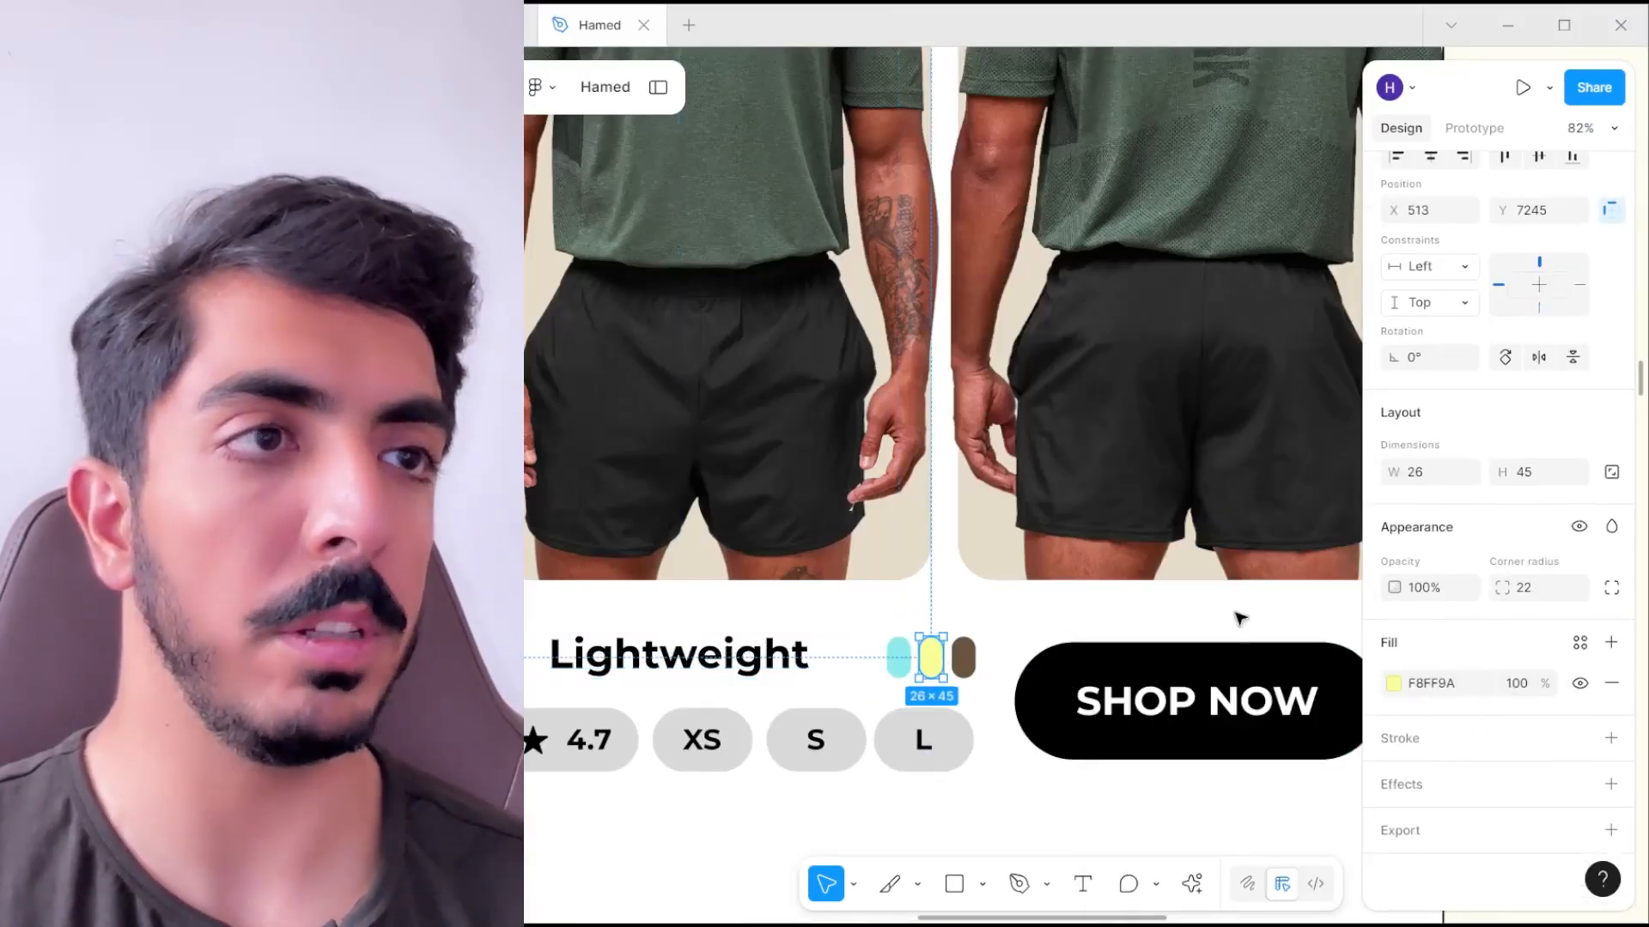
{"action": "left_click", "coordinate": [1394, 684]}
{"action": "left_click", "coordinate": [1217, 686]}
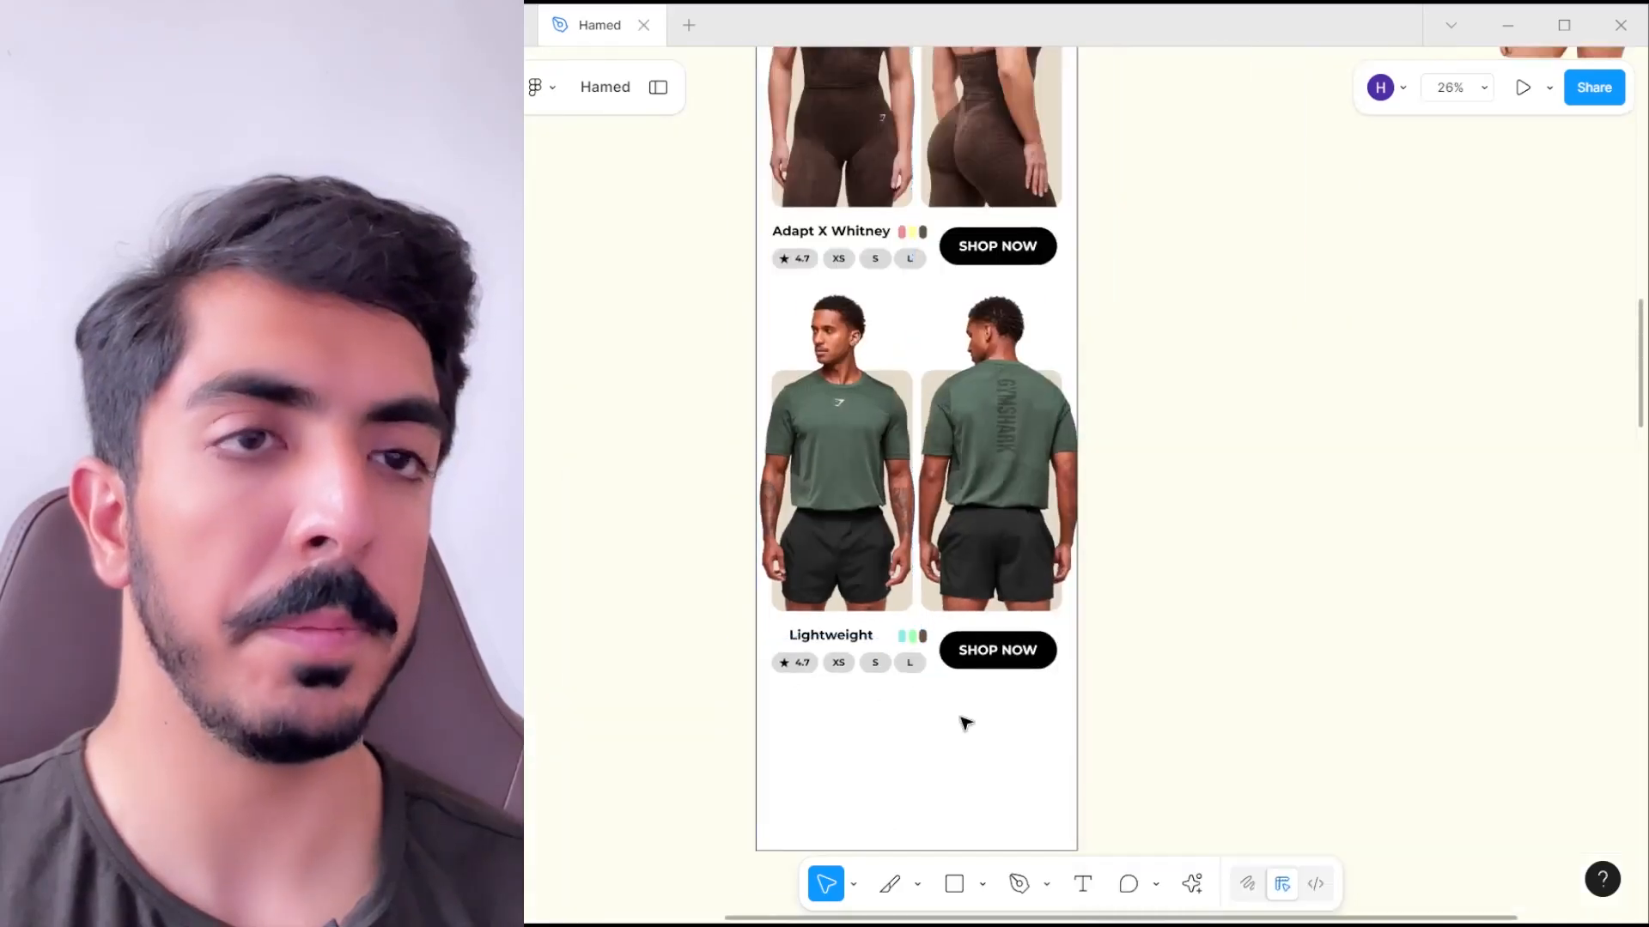
- Change the size badges under "Lightweight" to S, L and XL
{"action": "scroll", "coordinate": [829, 670], "scroll_direction": "up", "scroll_amount": 5}
{"action": "left_click", "coordinate": [829, 670]}
{"action": "double_click", "coordinate": [828, 669]}
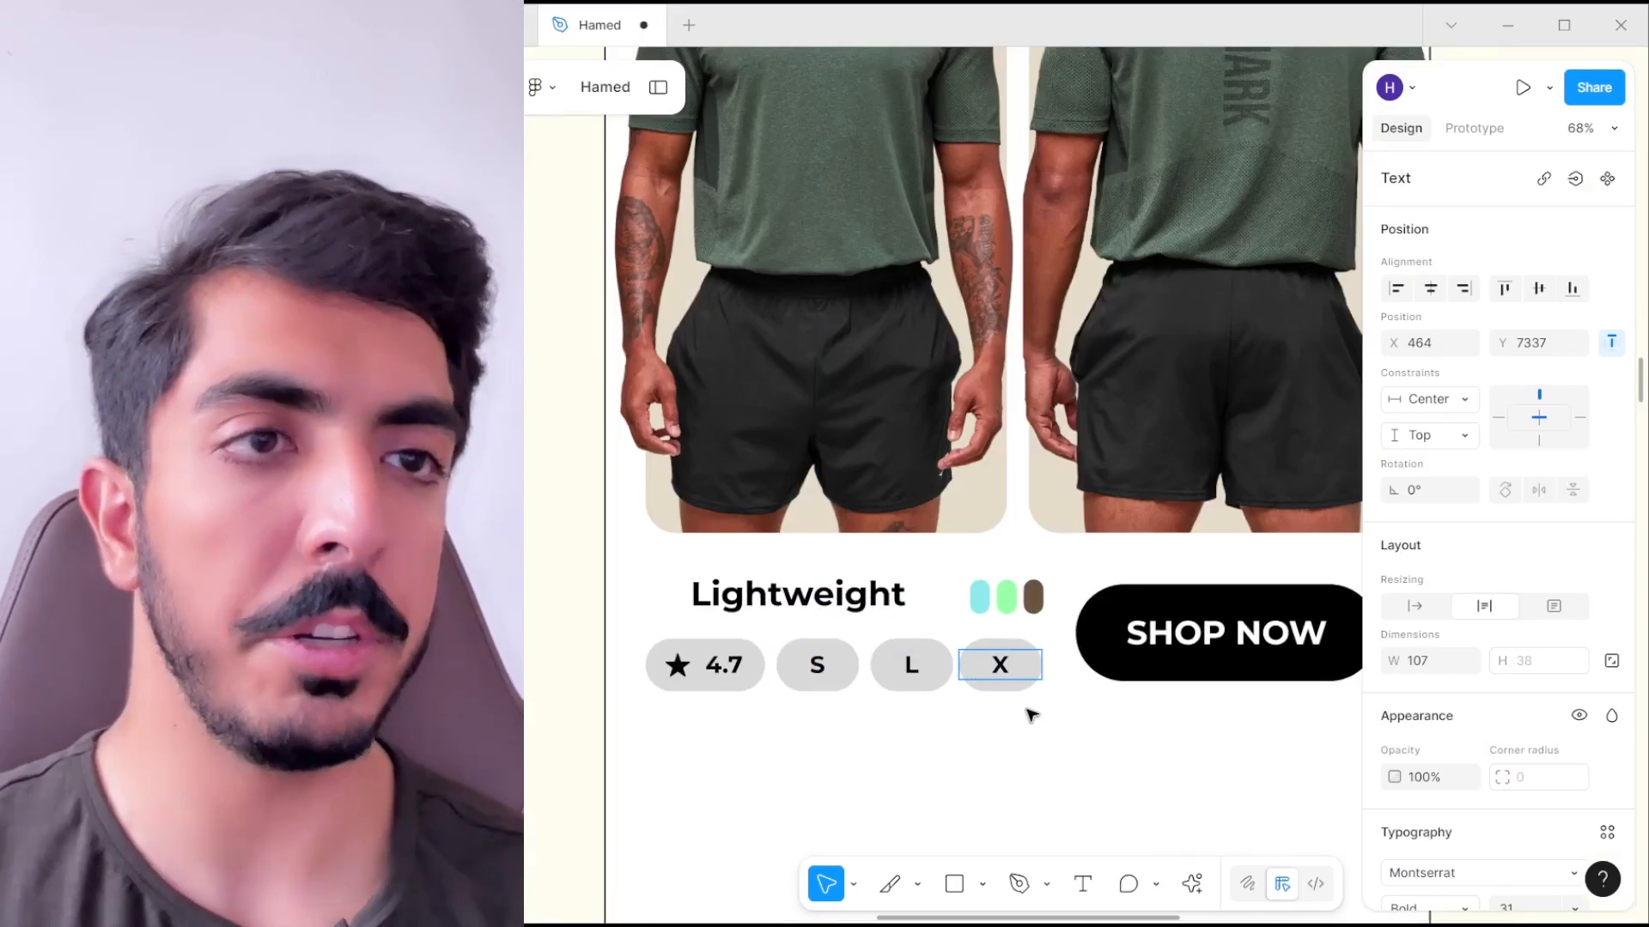
{"action": "type", "text": "L"}
- Change the rating beside the star under "Lightweight" to 4.4
{"action": "left_click", "coordinate": [797, 579]}
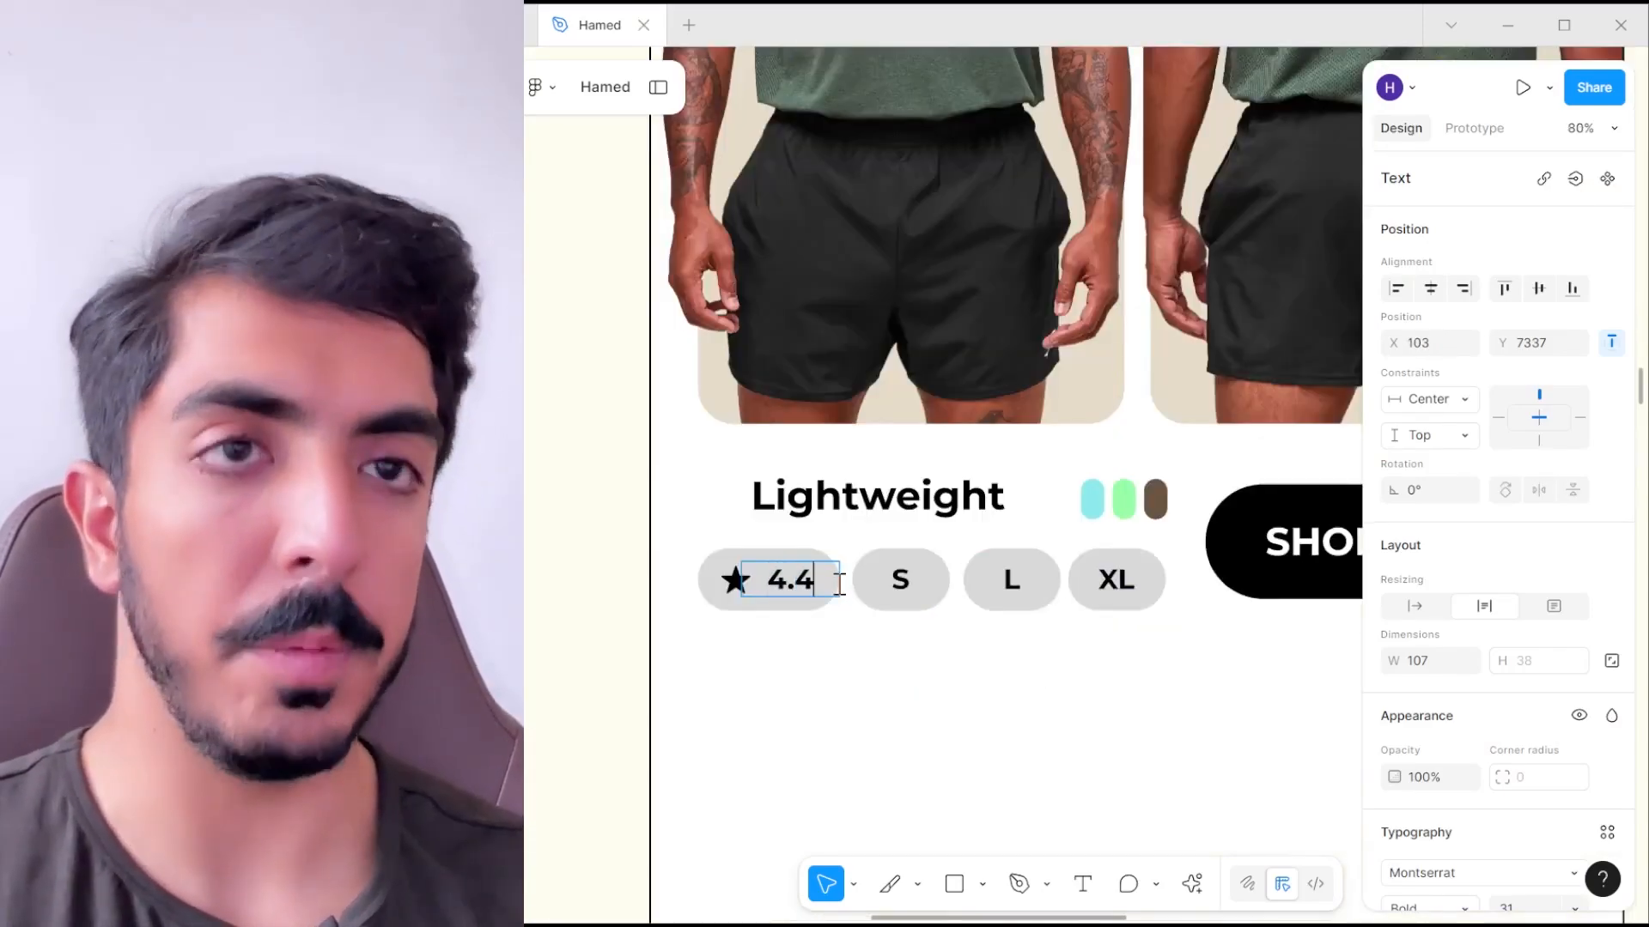
{"action": "scroll", "coordinate": [840, 584], "scroll_direction": "down", "scroll_amount": 10}
{"action": "key", "text": "Escape"}
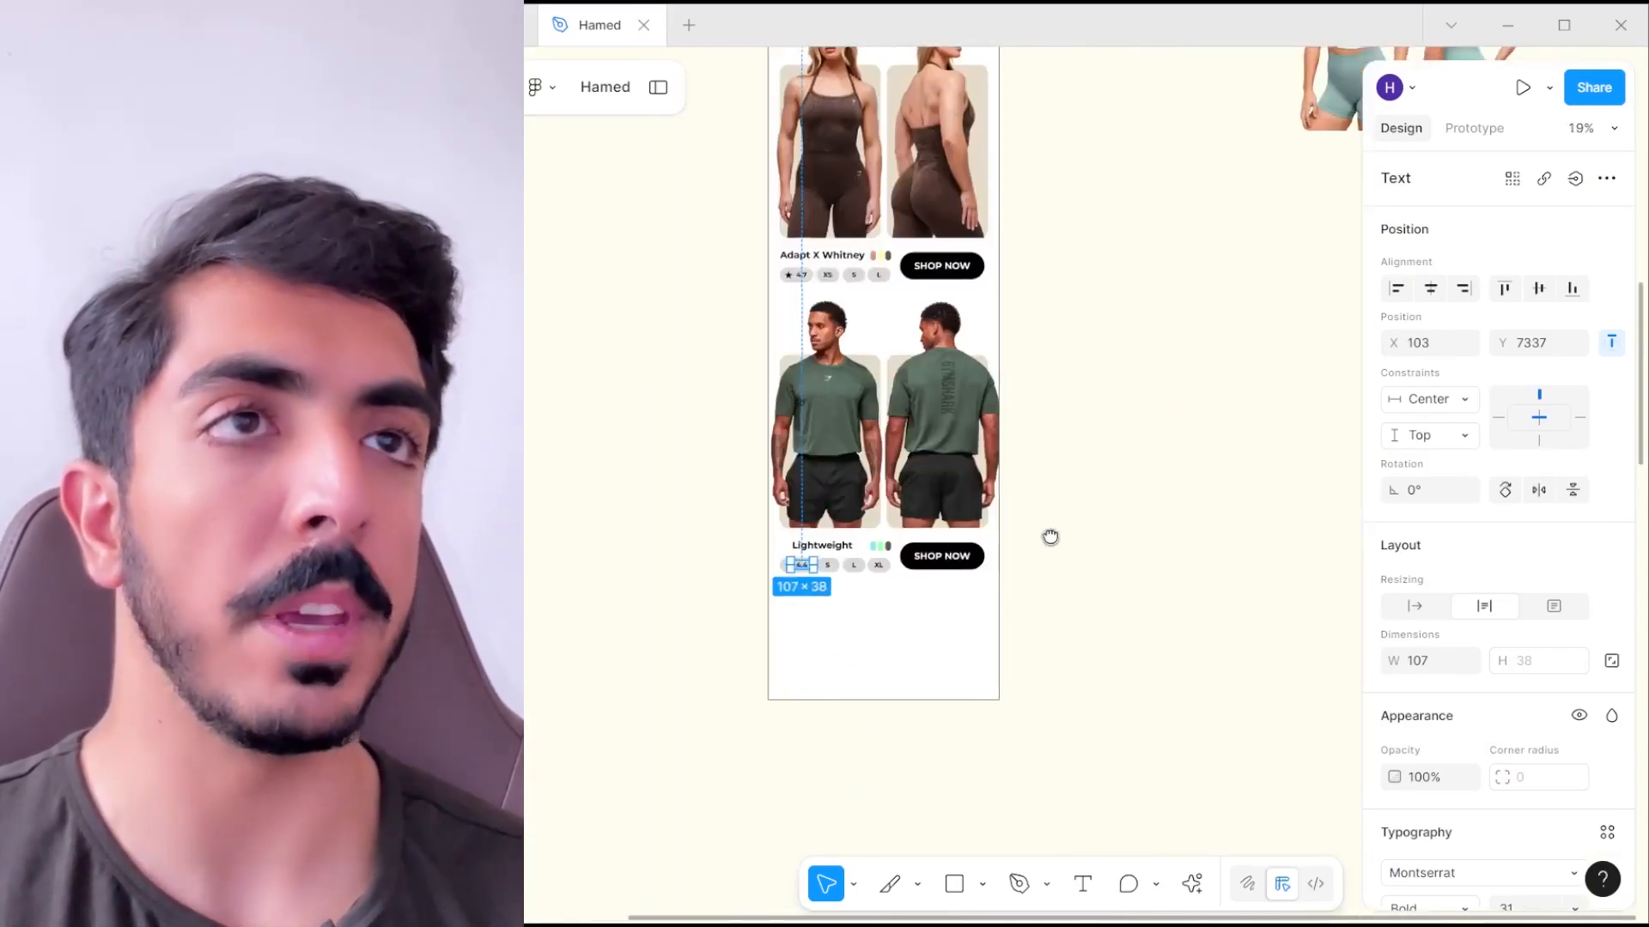
- Extend the email frame downward and duplicate the Lightweight product block below the second one
{"action": "left_click", "coordinate": [980, 648]}
{"action": "left_click_drag", "start_coordinate": [914, 667], "coordinate": [947, 802]}
{"action": "left_click_drag", "start_coordinate": [1089, 615], "coordinate": [801, 422]}
{"action": "left_click_drag", "start_coordinate": [944, 460], "coordinate": [930, 656]}
- Delete the two images of the man in the green T-shirt from the third product block
{"action": "scroll", "coordinate": [936, 657], "scroll_direction": "down", "scroll_amount": 1}
{"action": "left_click", "coordinate": [953, 601]}
{"action": "left_click", "coordinate": [863, 601], "text": "shift"}
{"action": "key", "text": "Delete"}
- Move the front and back images of the woman in the white top and teal shorts onto the third block's cards
{"action": "scroll", "coordinate": [859, 601], "scroll_direction": "down", "scroll_amount": 2}
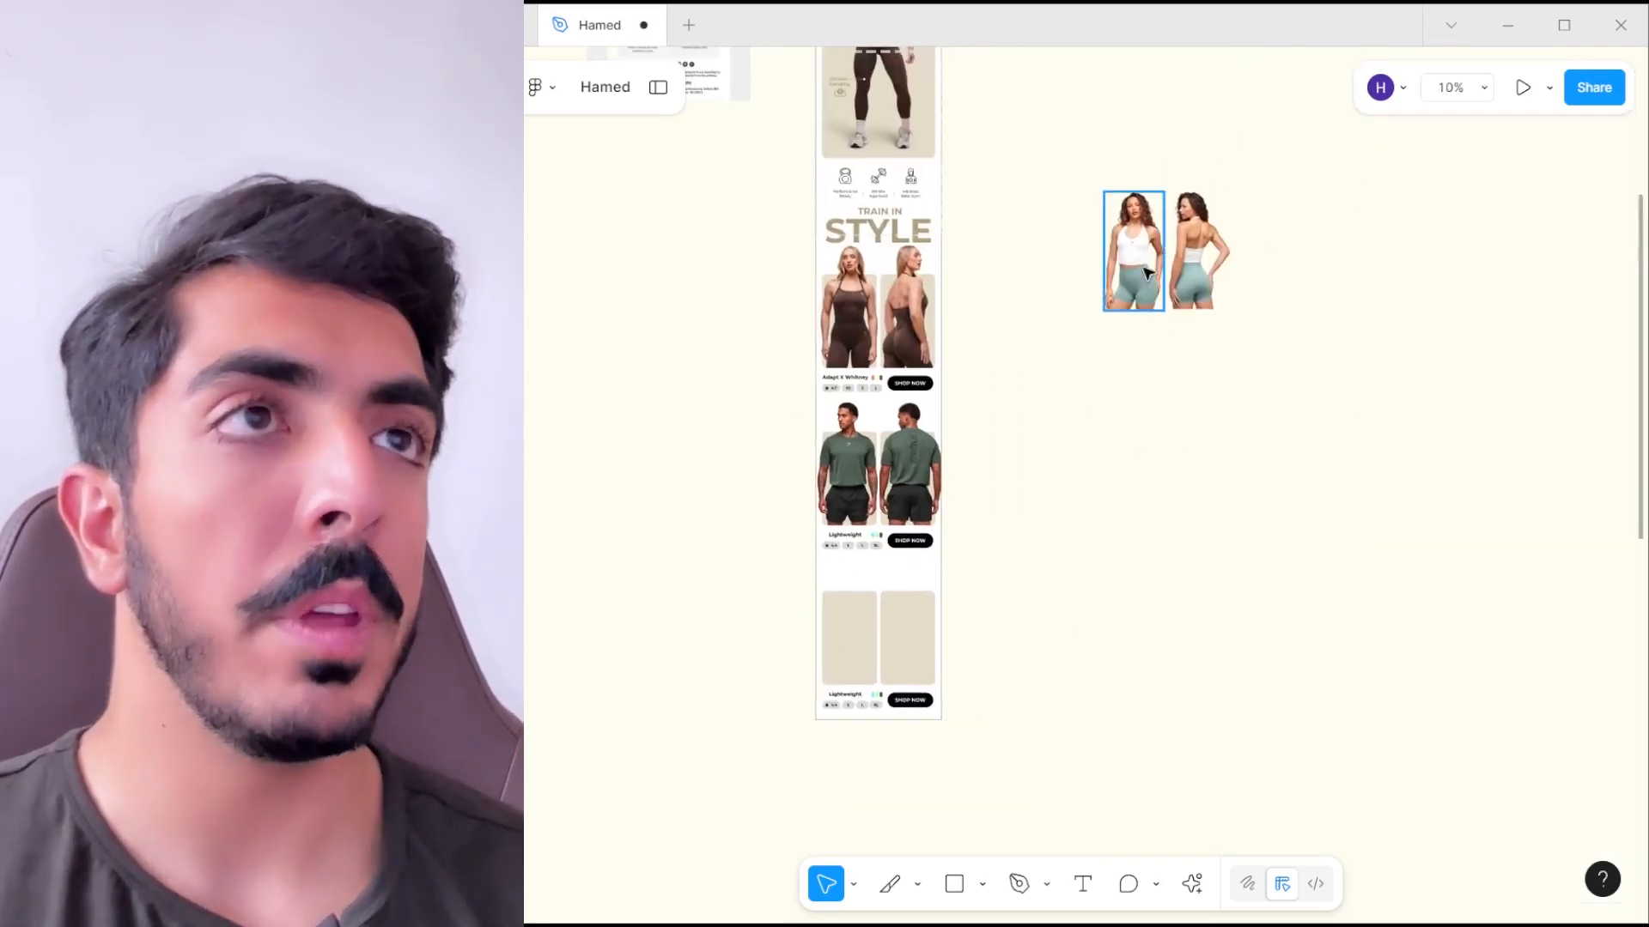
{"action": "left_click", "coordinate": [1138, 258]}
{"action": "left_click", "coordinate": [1194, 253], "text": "shift"}
{"action": "left_click_drag", "start_coordinate": [1202, 287], "coordinate": [921, 661]}
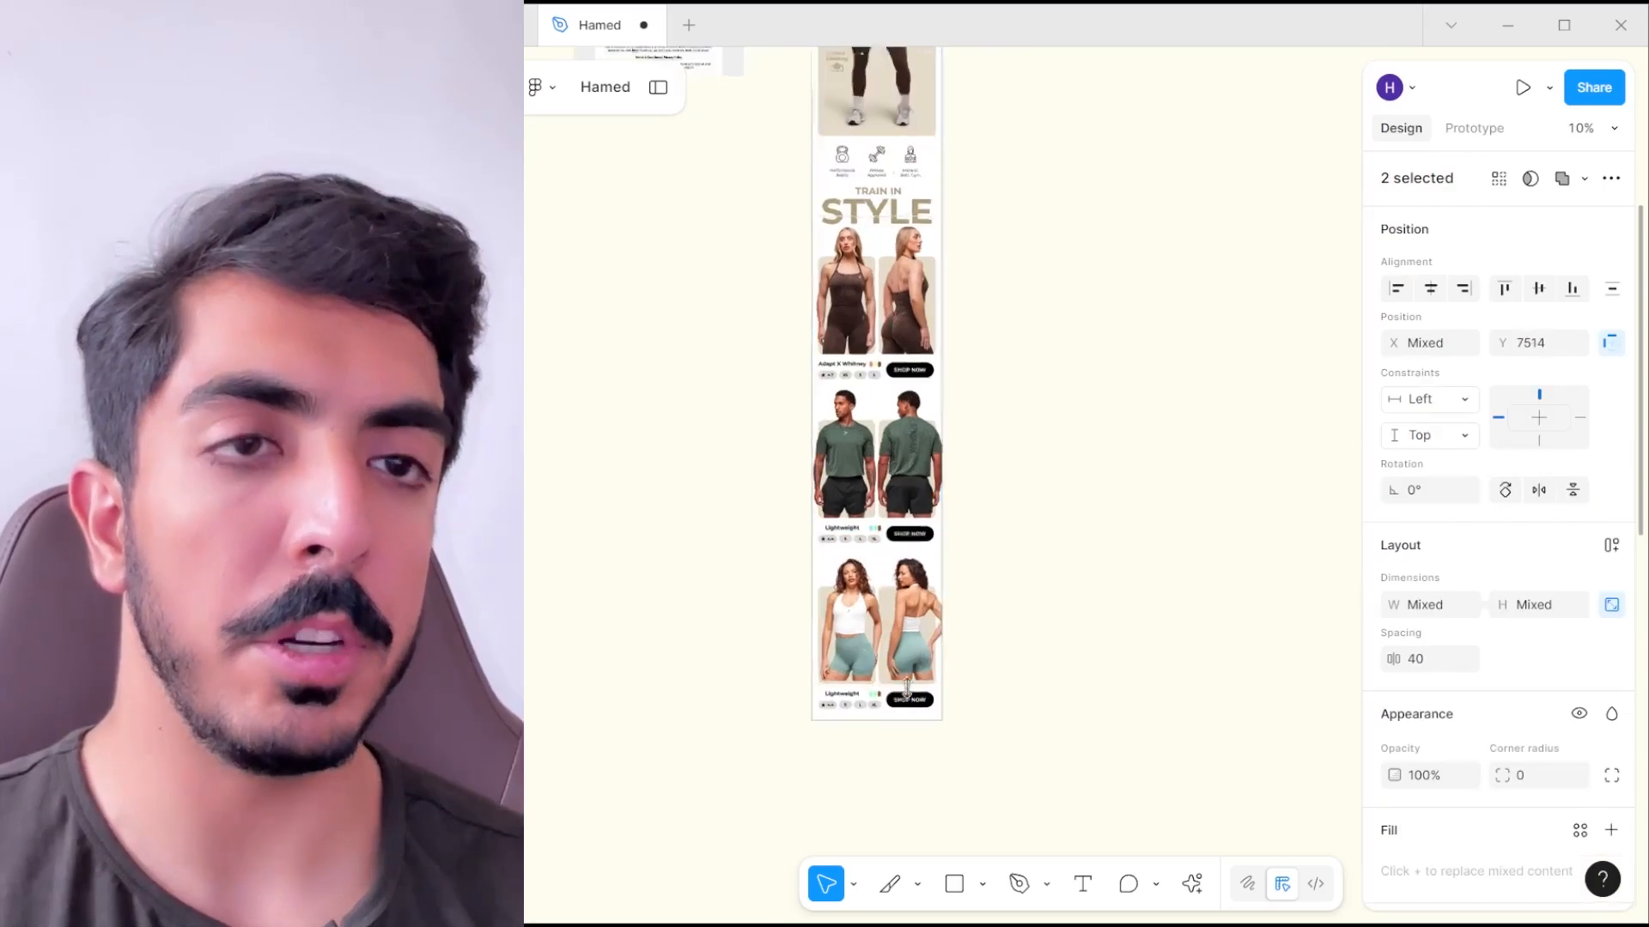
{"action": "key", "text": "shift+2"}
{"action": "scroll", "coordinate": [1116, 562], "scroll_direction": "right", "scroll_amount": 1}
{"action": "left_click", "coordinate": [1123, 559]}
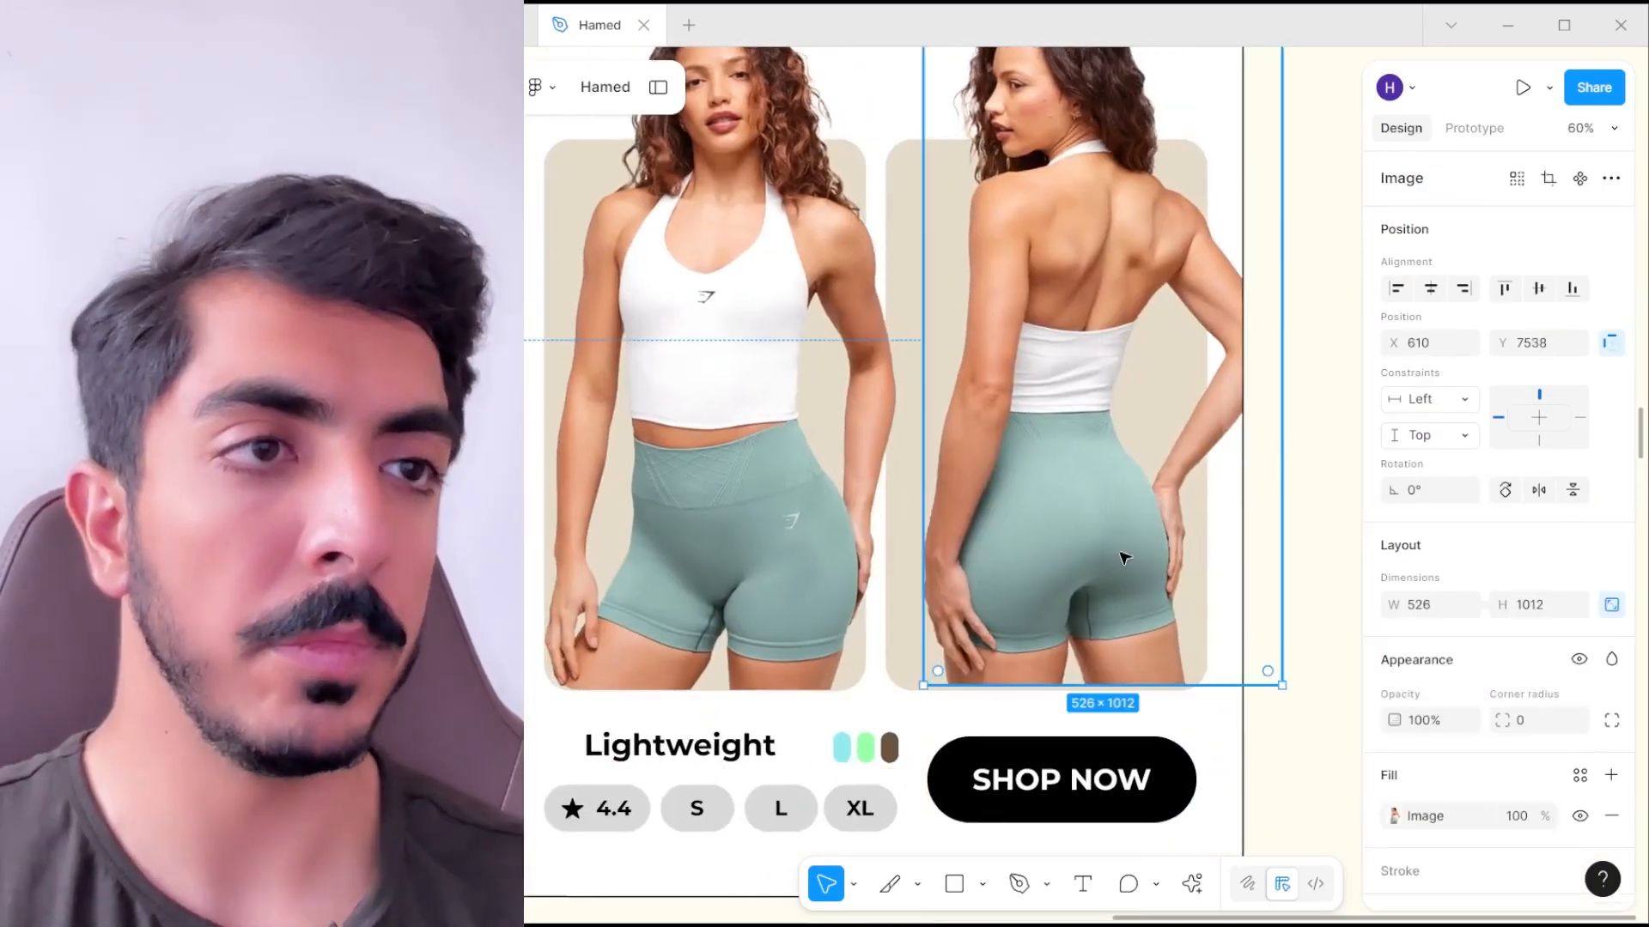
{"action": "scroll", "coordinate": [1122, 559], "scroll_direction": "down", "scroll_amount": 5}
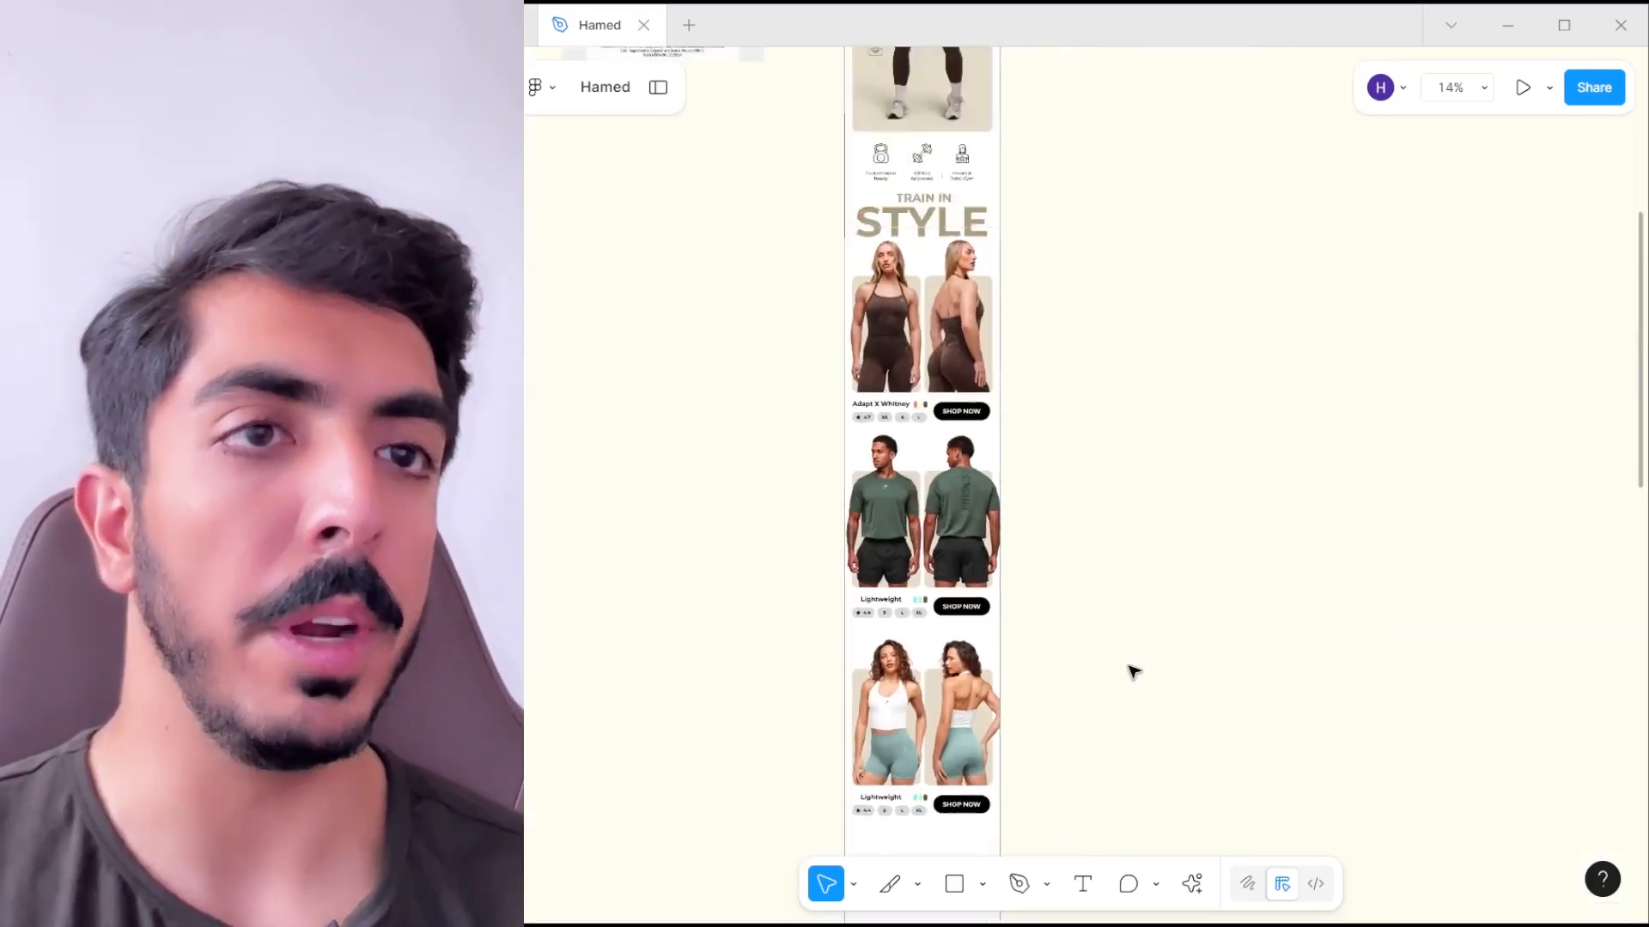
- Adjust the vertical position of the green T-shirt product block to even out the gaps to the blocks above and below
{"action": "left_click", "coordinate": [944, 612]}
{"action": "scroll", "coordinate": [944, 611], "scroll_direction": "up", "scroll_amount": 1}
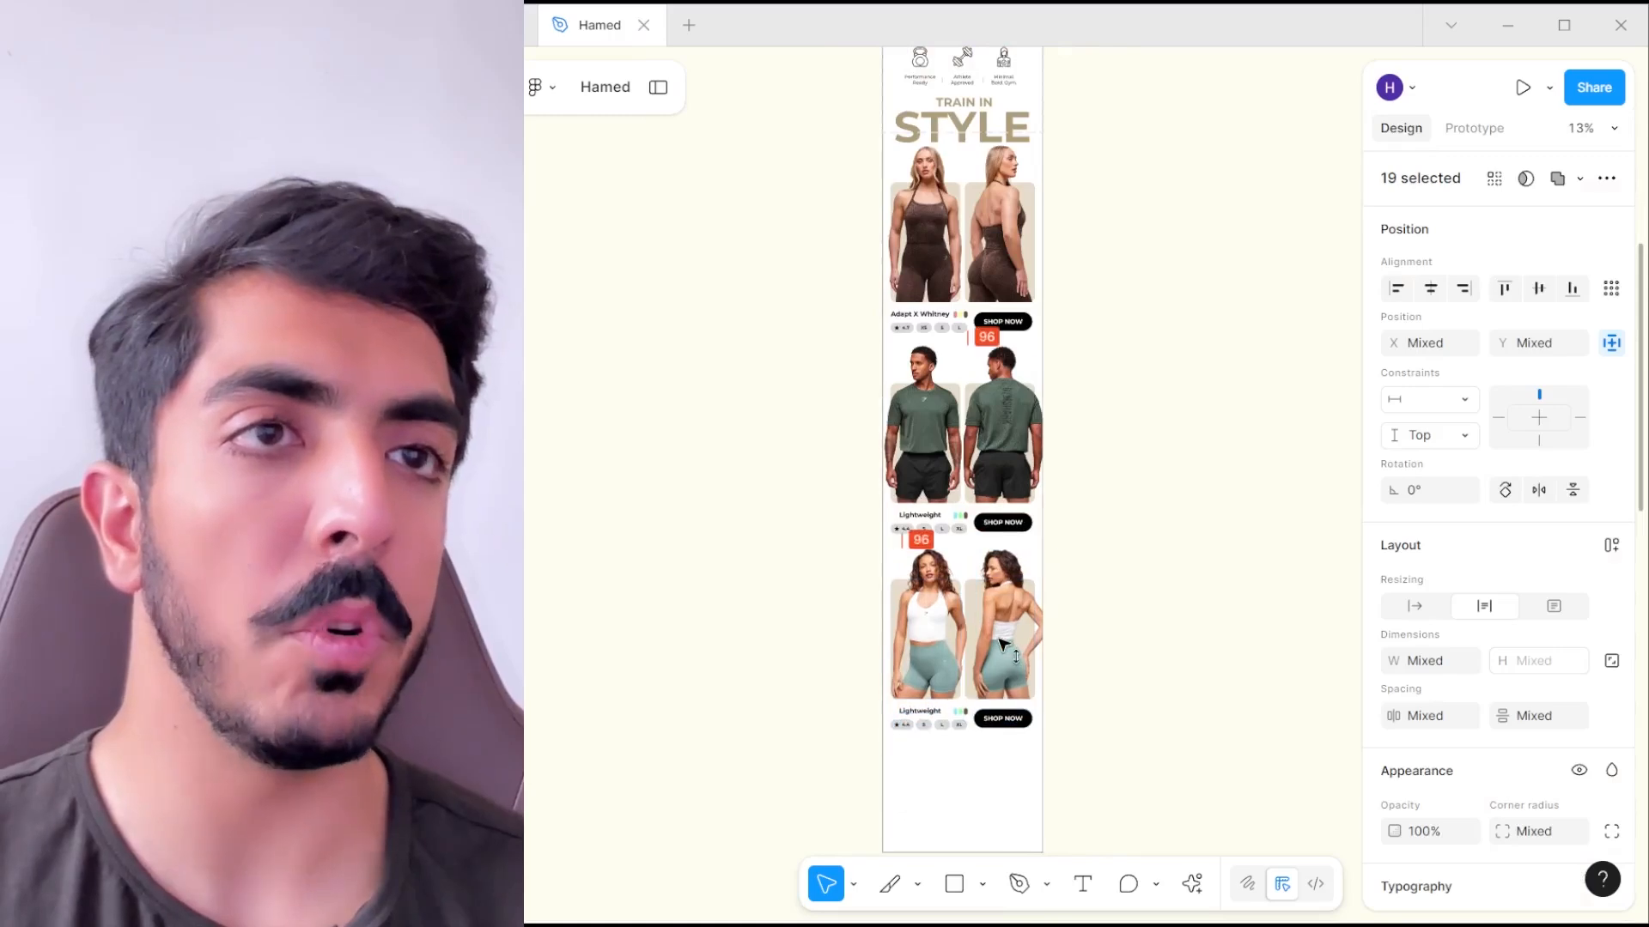
{"action": "left_click_drag", "start_coordinate": [1081, 526], "coordinate": [960, 402]}
{"action": "scroll", "coordinate": [960, 402], "scroll_direction": "up", "scroll_amount": 1}
{"action": "scroll", "coordinate": [1082, 538], "scroll_direction": "up", "scroll_amount": 2}
{"action": "scroll", "coordinate": [1084, 538], "scroll_direction": "up", "scroll_amount": 1}
{"action": "left_click", "coordinate": [1159, 350]}
{"action": "left_click_drag", "start_coordinate": [1159, 349], "coordinate": [765, 564]}
{"action": "scroll", "coordinate": [945, 516], "scroll_direction": "down", "scroll_amount": 1}
{"action": "left_click_drag", "start_coordinate": [931, 495], "coordinate": [930, 486]}
{"action": "scroll", "coordinate": [936, 489], "scroll_direction": "up", "scroll_amount": 2}
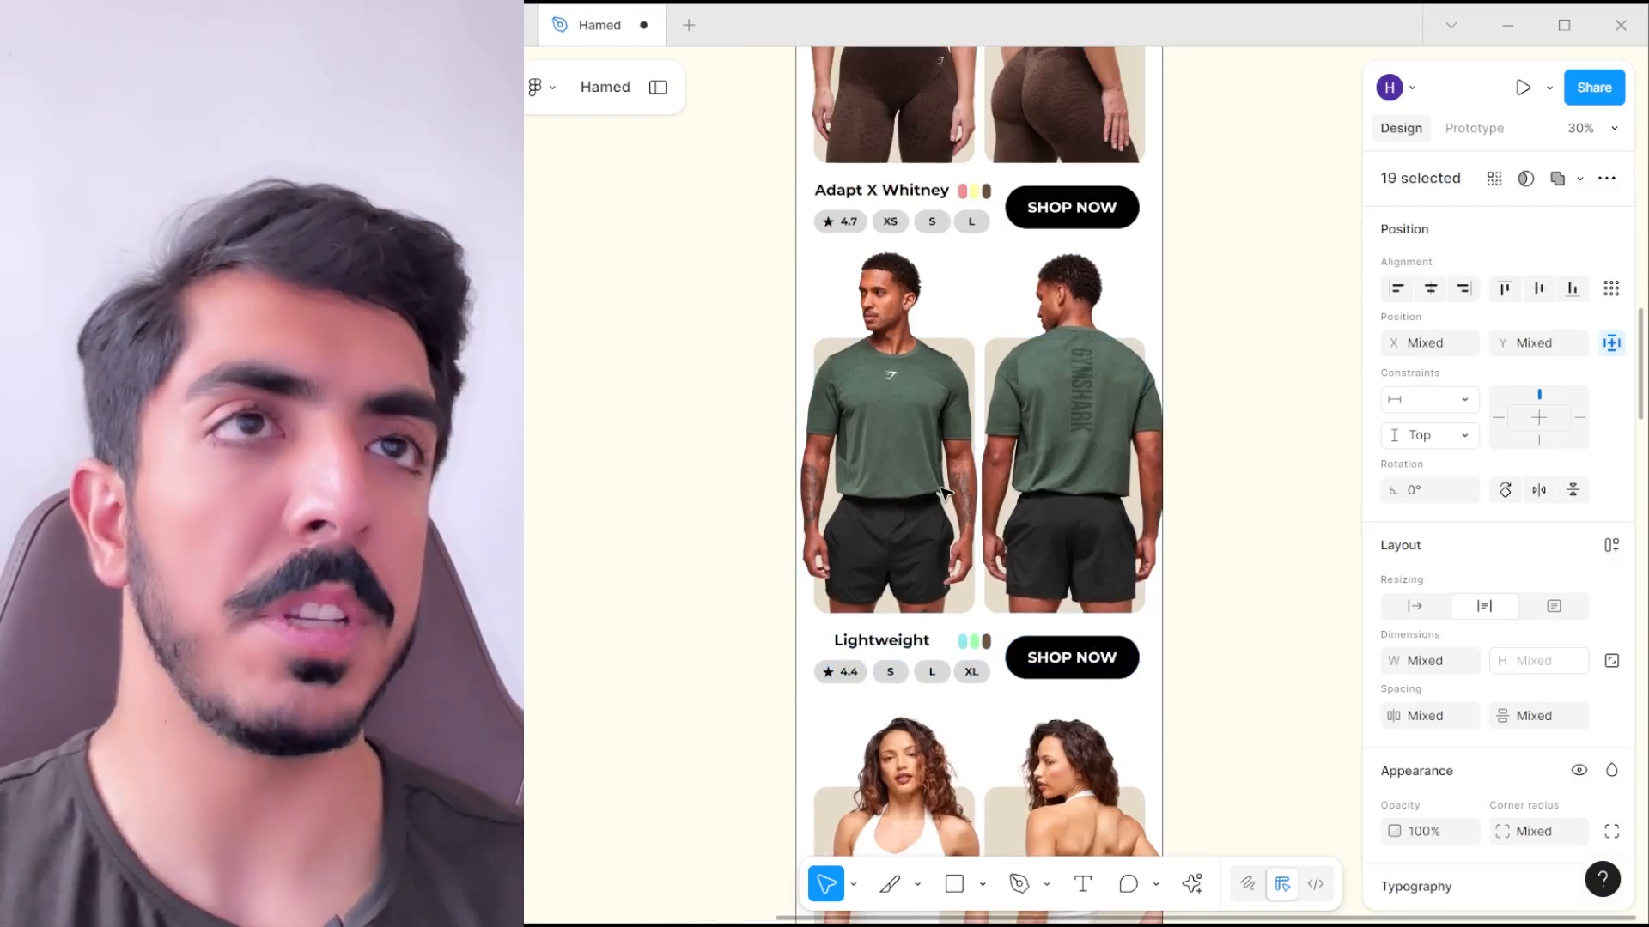
{"action": "key", "text": "Down"}
{"action": "key", "text": "Down"}
{"action": "key", "text": "Down"}
{"action": "key", "text": "Down"}
{"action": "scroll", "coordinate": [944, 494], "scroll_direction": "down", "scroll_amount": 3}
{"action": "scroll", "coordinate": [1116, 361], "scroll_direction": "down", "scroll_amount": 1}
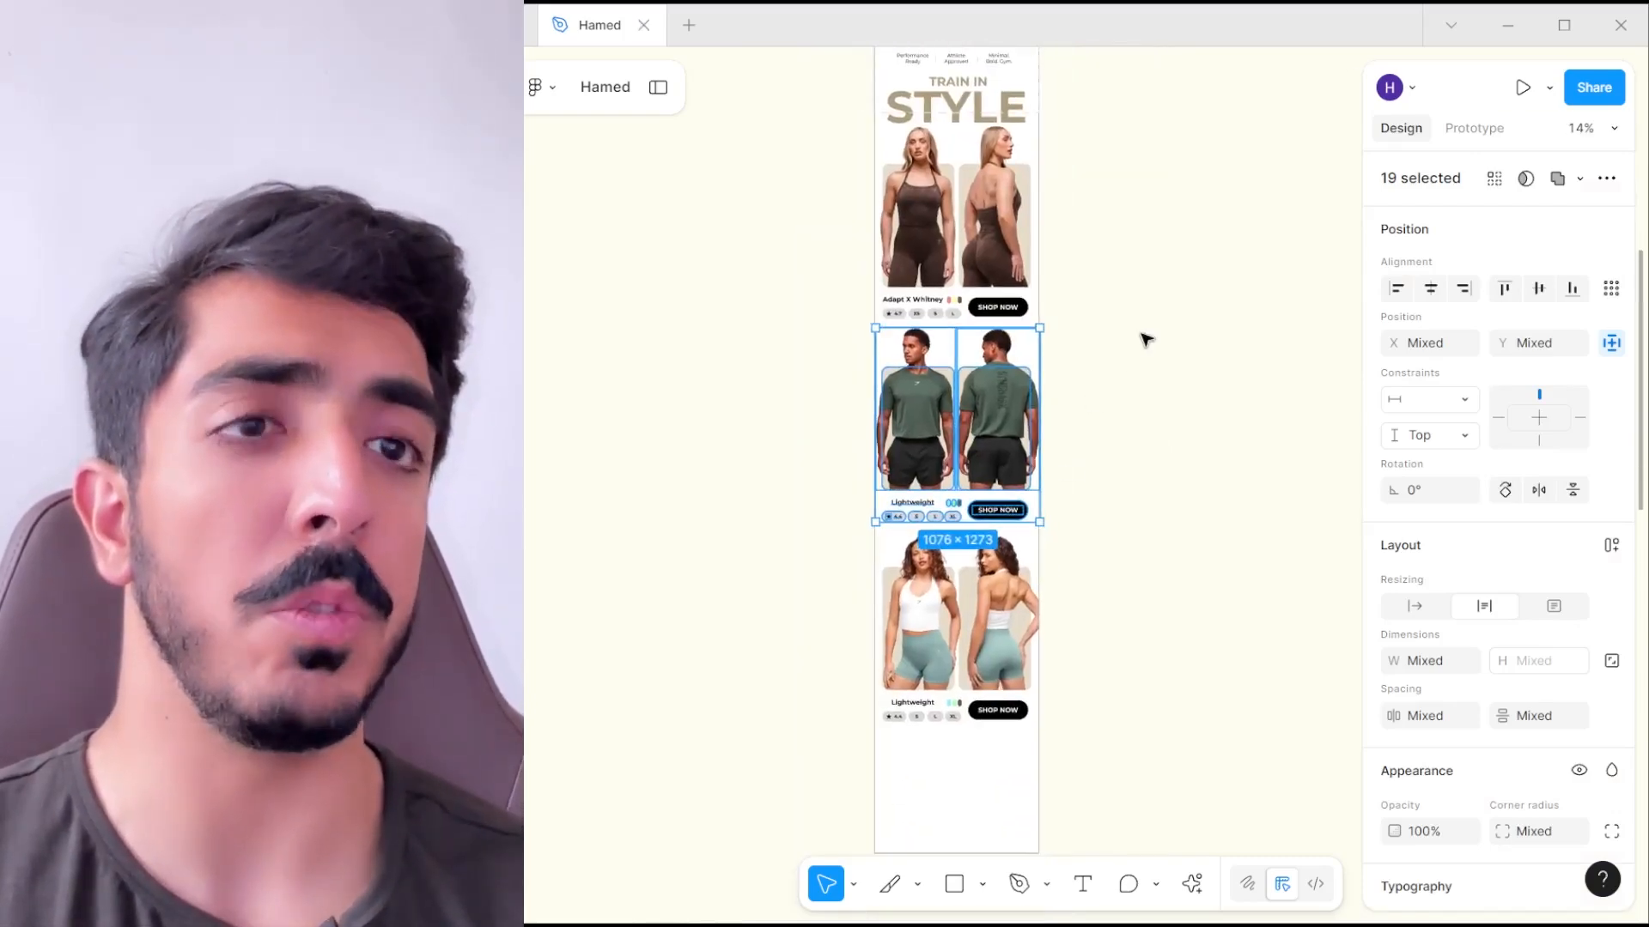
{"action": "left_click", "coordinate": [1148, 340]}
{"action": "scroll", "coordinate": [1091, 507], "scroll_direction": "down", "scroll_amount": 3}
{"action": "left_click", "coordinate": [996, 562]}
{"action": "left_click", "coordinate": [1188, 474]}
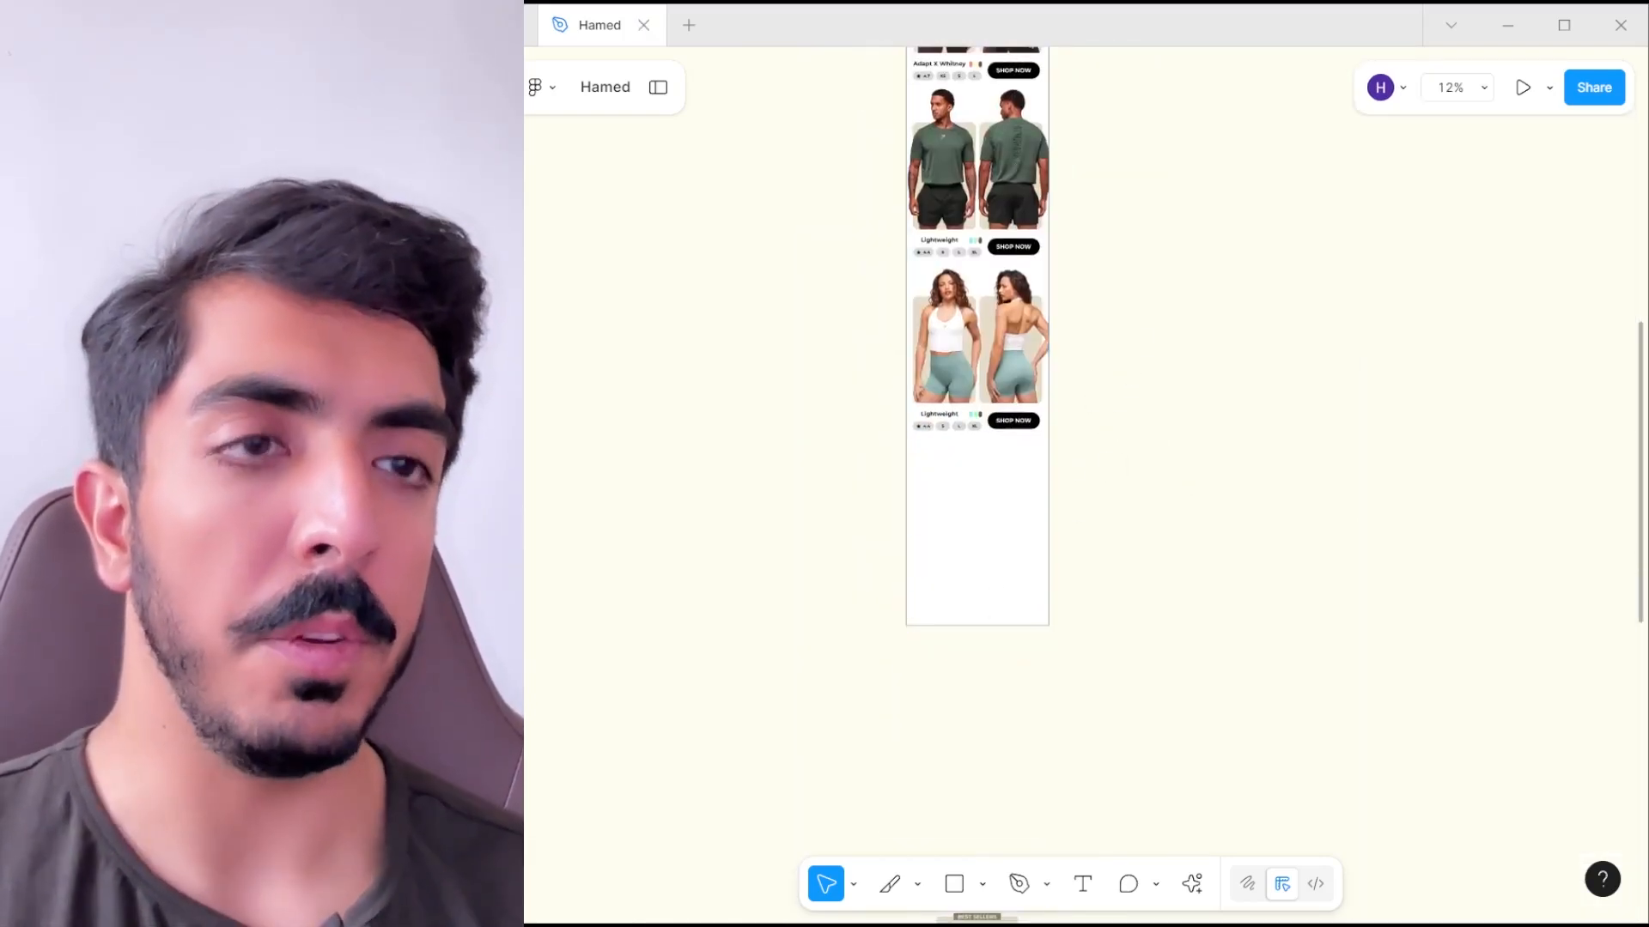
- Check the Section 04 image folder in the file manager, then return to the Figma design
{"action": "left_click", "coordinate": [983, 926]}
{"action": "left_click", "coordinate": [962, 731]}
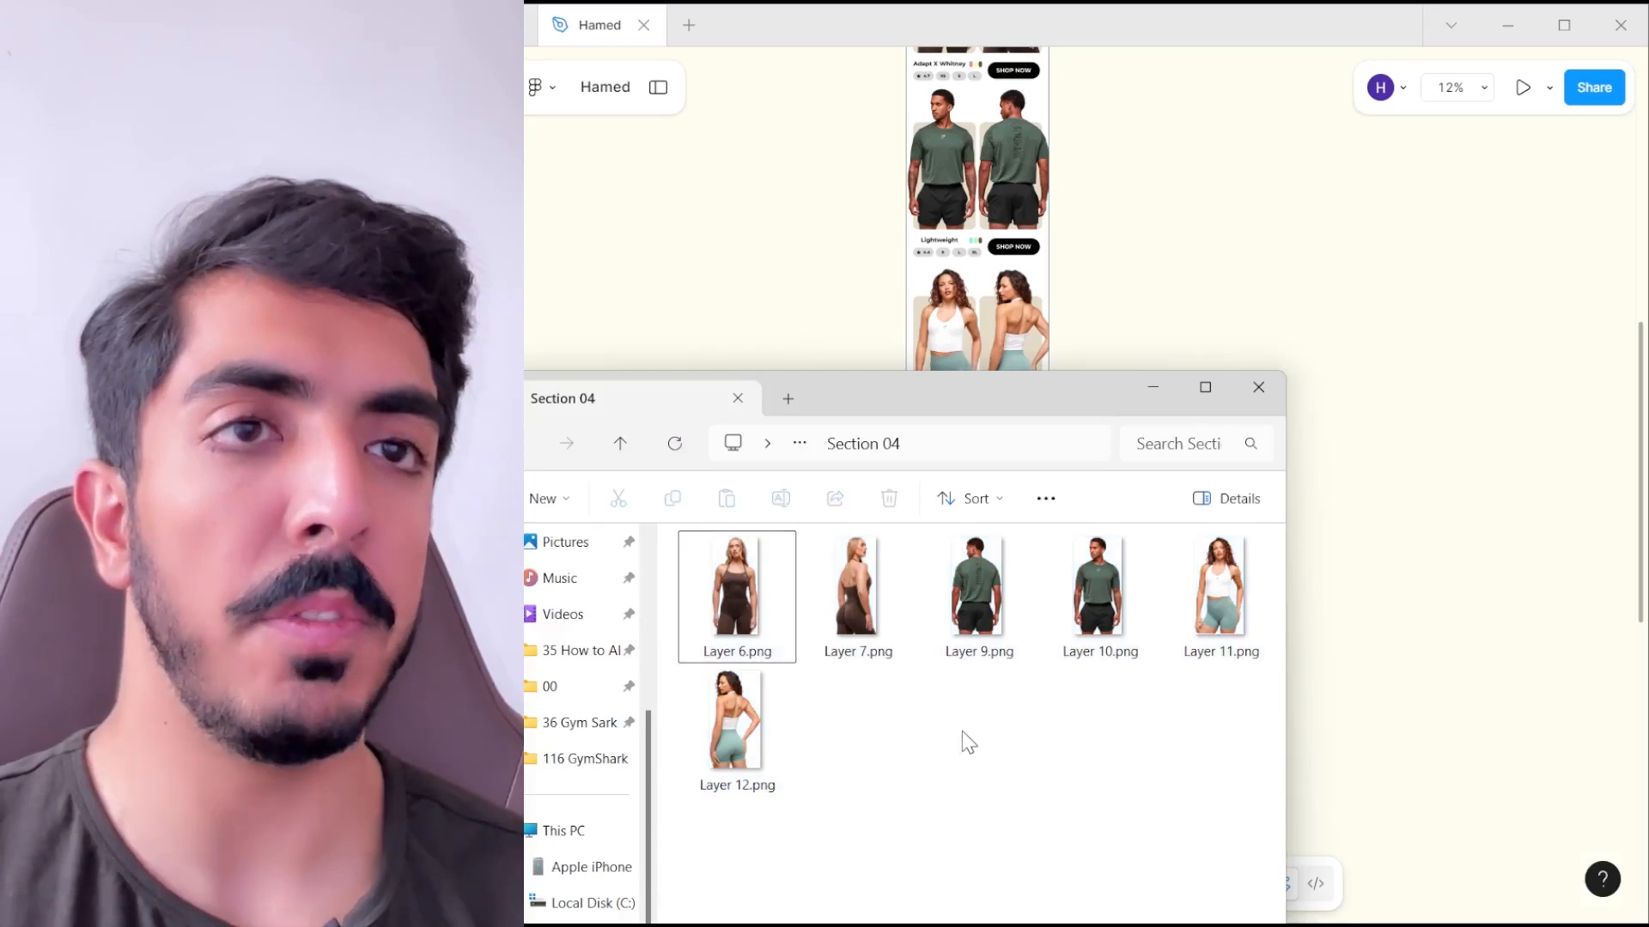
{"action": "left_click_drag", "start_coordinate": [996, 390], "coordinate": [1237, 263]}
{"action": "left_click", "coordinate": [1173, 208]}
- Duplicate the "*No code required" text and place the copy centered below the third product block
{"action": "scroll", "coordinate": [1130, 580], "scroll_direction": "down", "scroll_amount": 4}
{"action": "left_click_drag", "start_coordinate": [1174, 207], "coordinate": [1081, 462]}
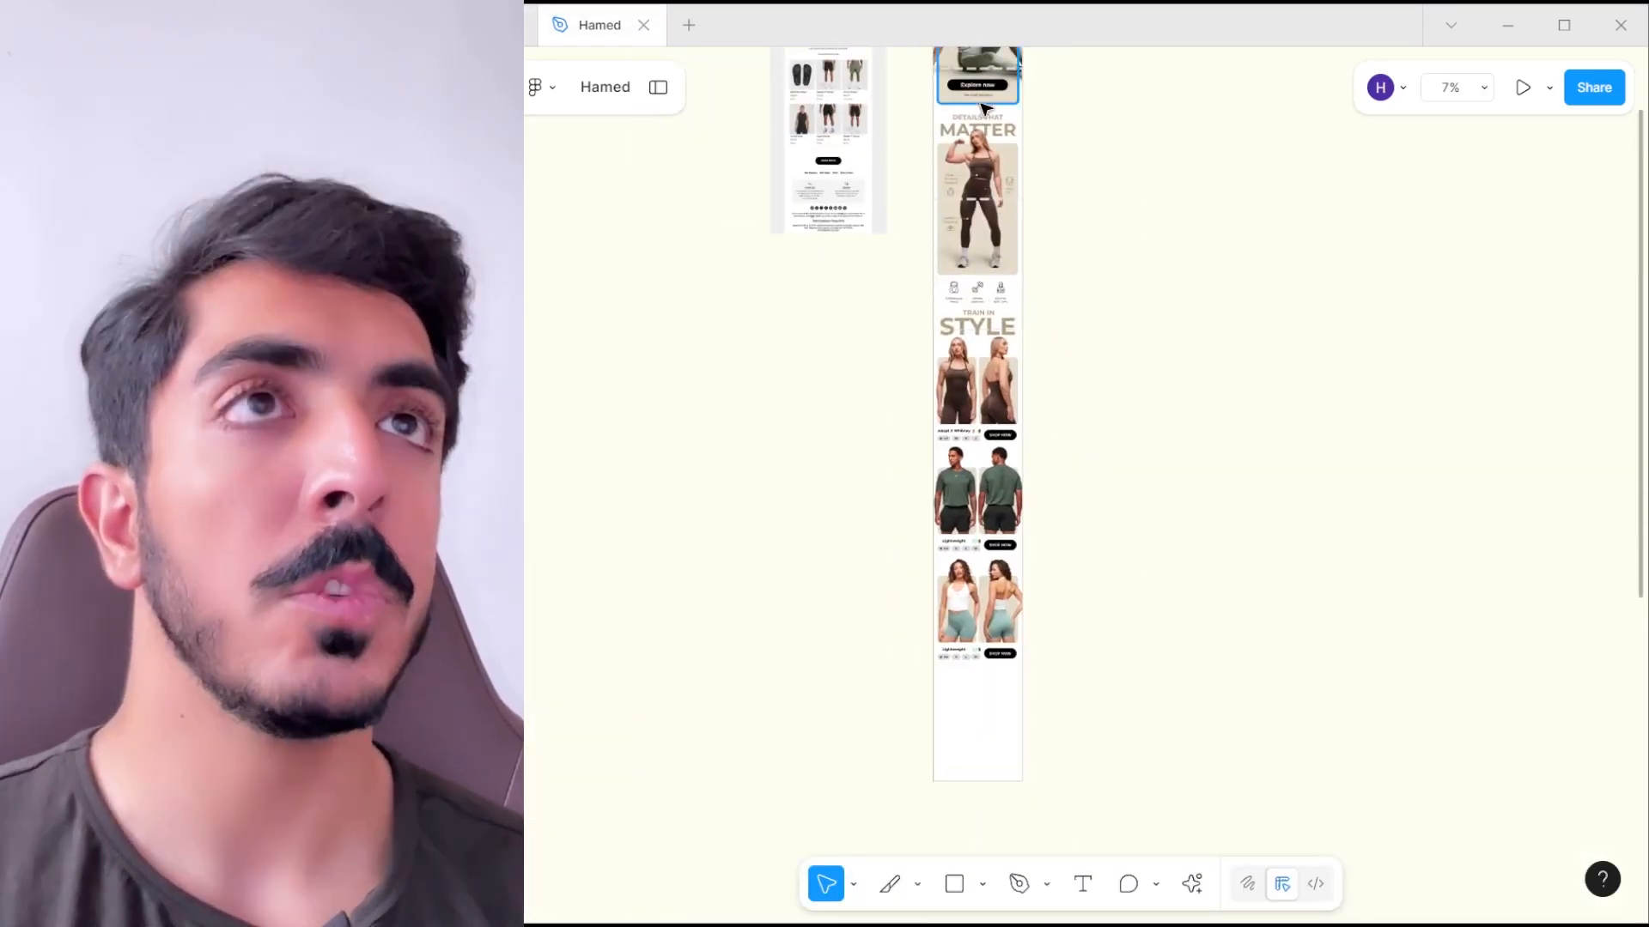
{"action": "scroll", "coordinate": [998, 126], "scroll_direction": "up", "scroll_amount": 4}
{"action": "left_click", "coordinate": [992, 119]}
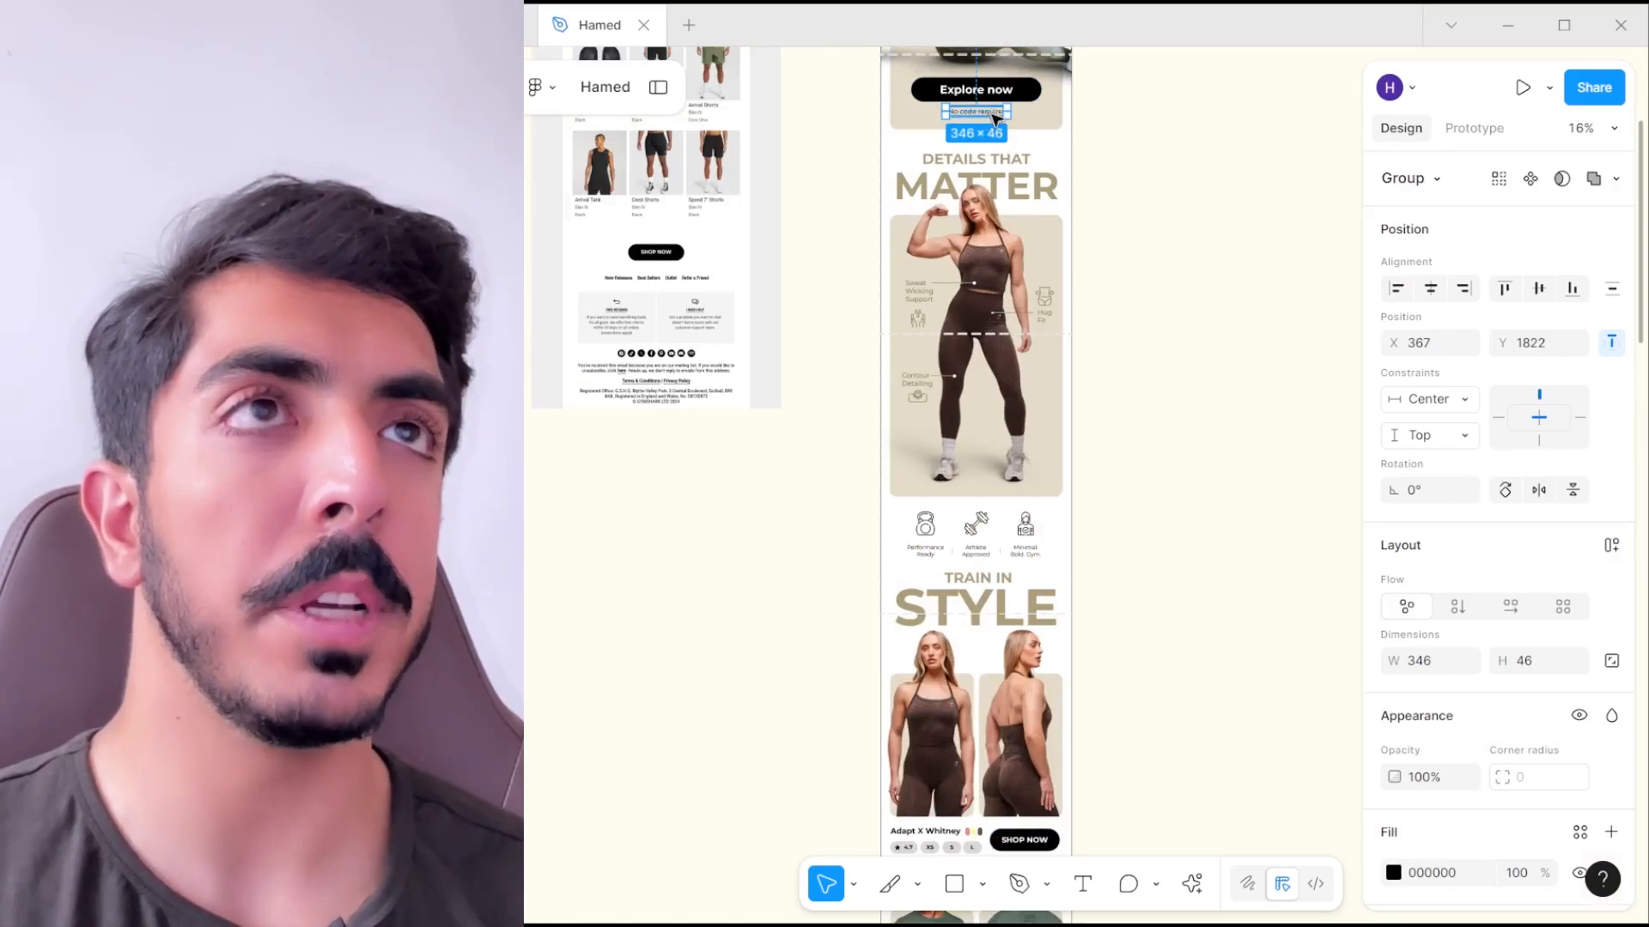
{"action": "left_click_drag", "start_coordinate": [961, 846], "coordinate": [924, 653]}
{"action": "scroll", "coordinate": [923, 669], "scroll_direction": "up", "scroll_amount": 5}
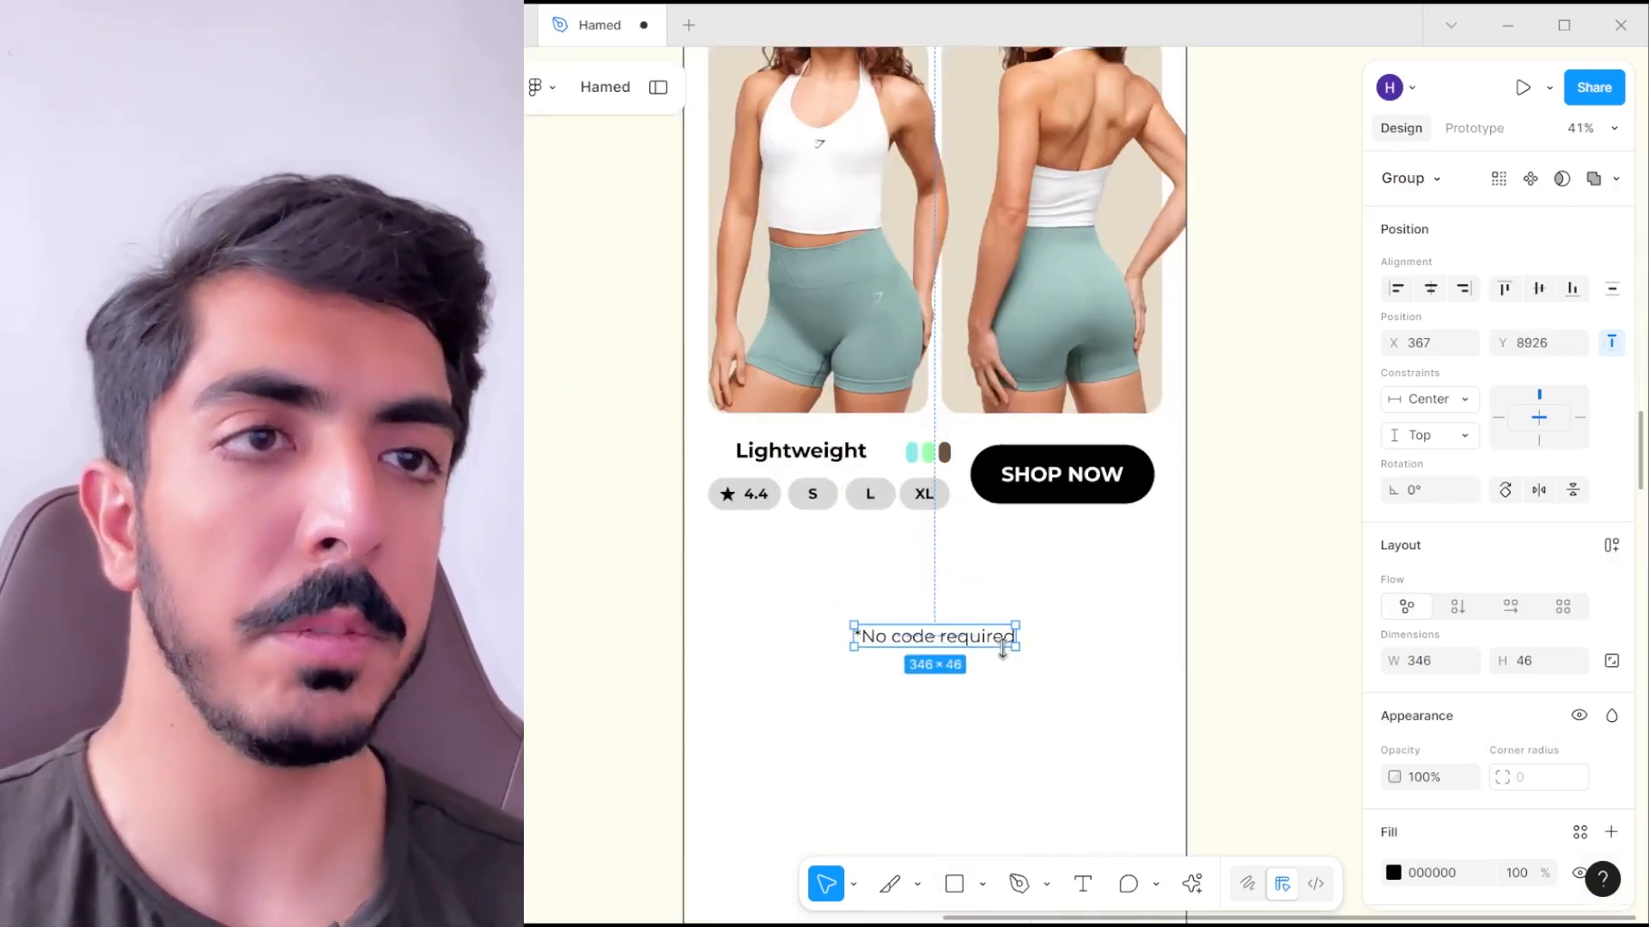
- Enlarge the copied text and replace its wording with "You asked, we delivered. Our most-loved fits are back, better than ever." from the brief
{"action": "scroll", "coordinate": [1527, 660], "scroll_direction": "down", "scroll_amount": 3}
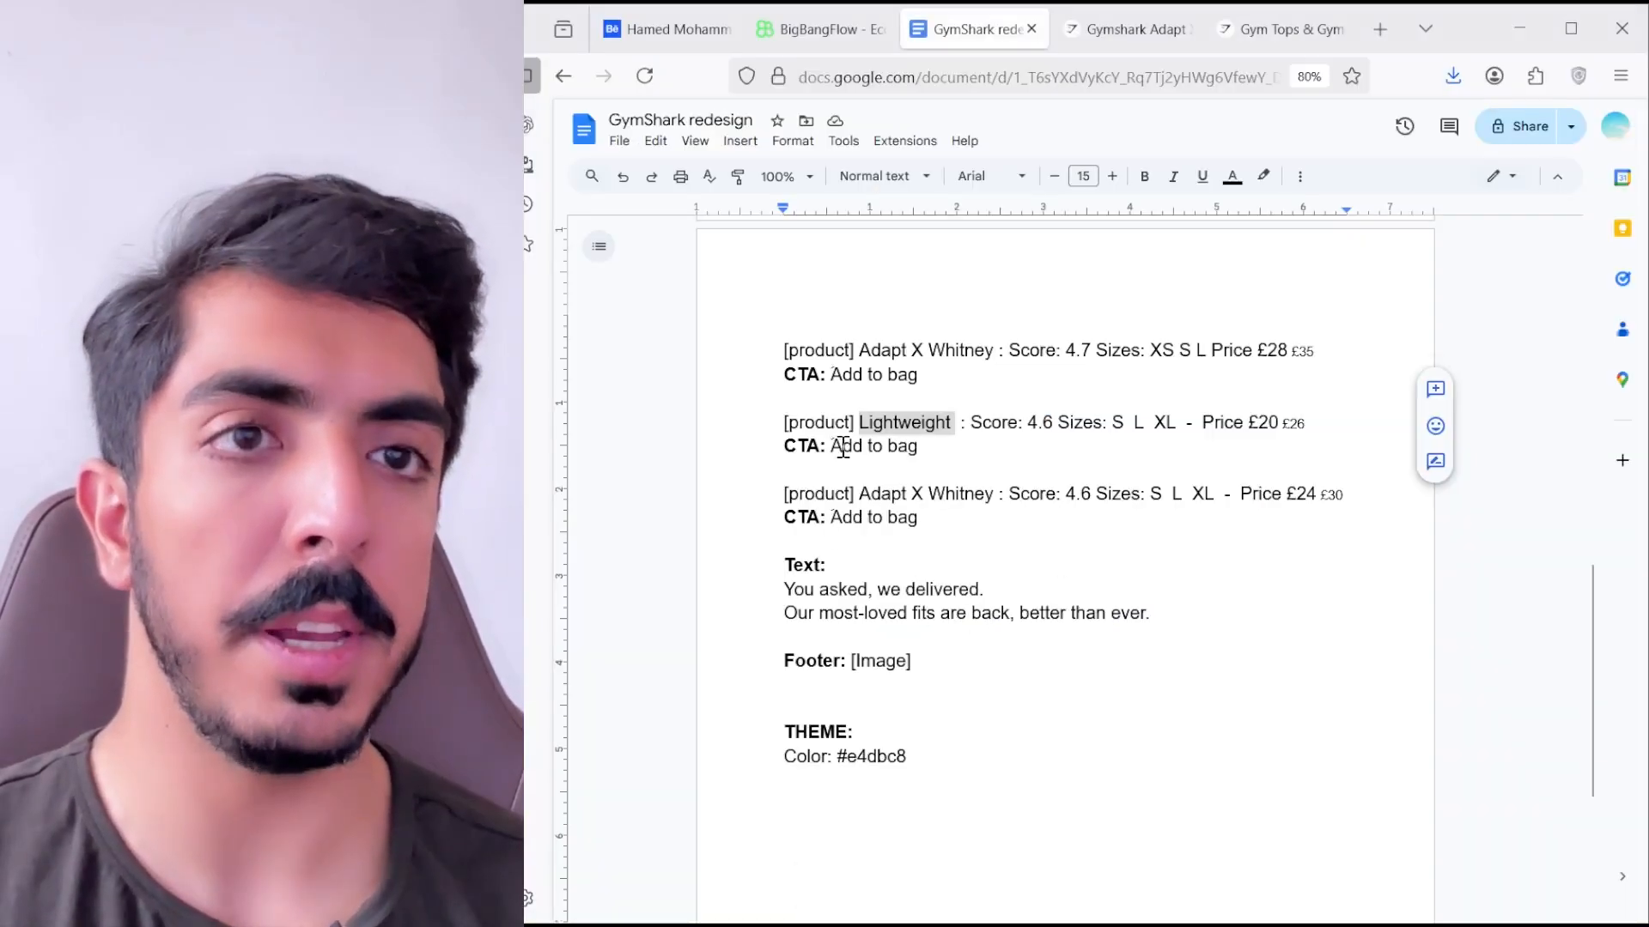
{"action": "scroll", "coordinate": [1030, 429], "scroll_direction": "down", "scroll_amount": 2}
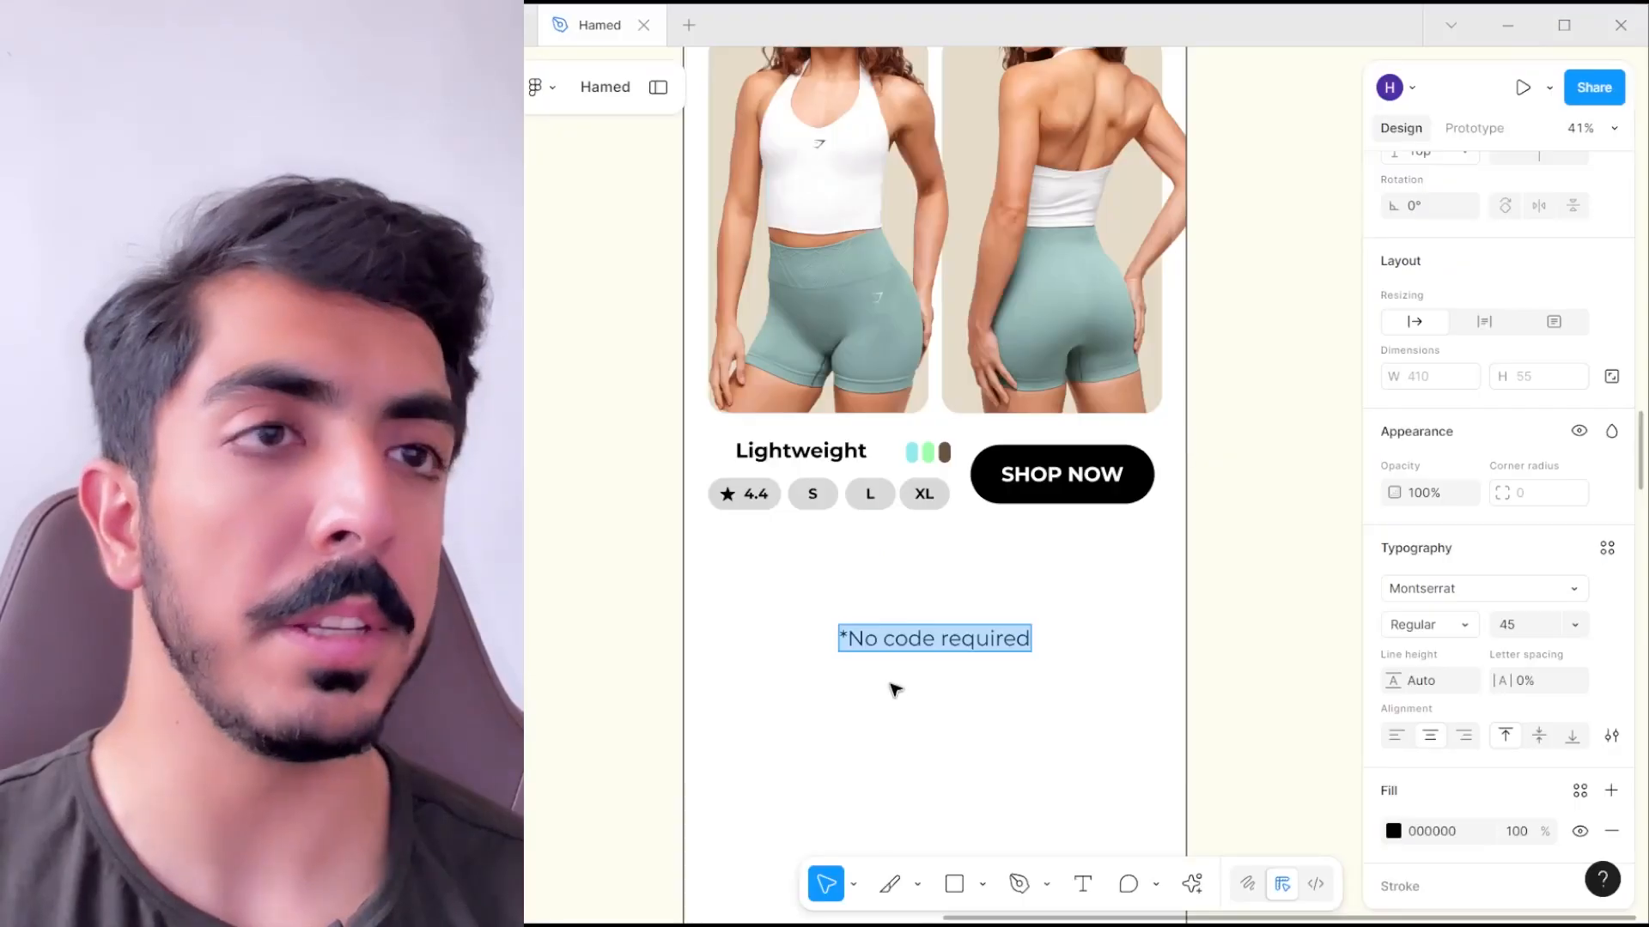
{"action": "left_click", "coordinate": [924, 644]}
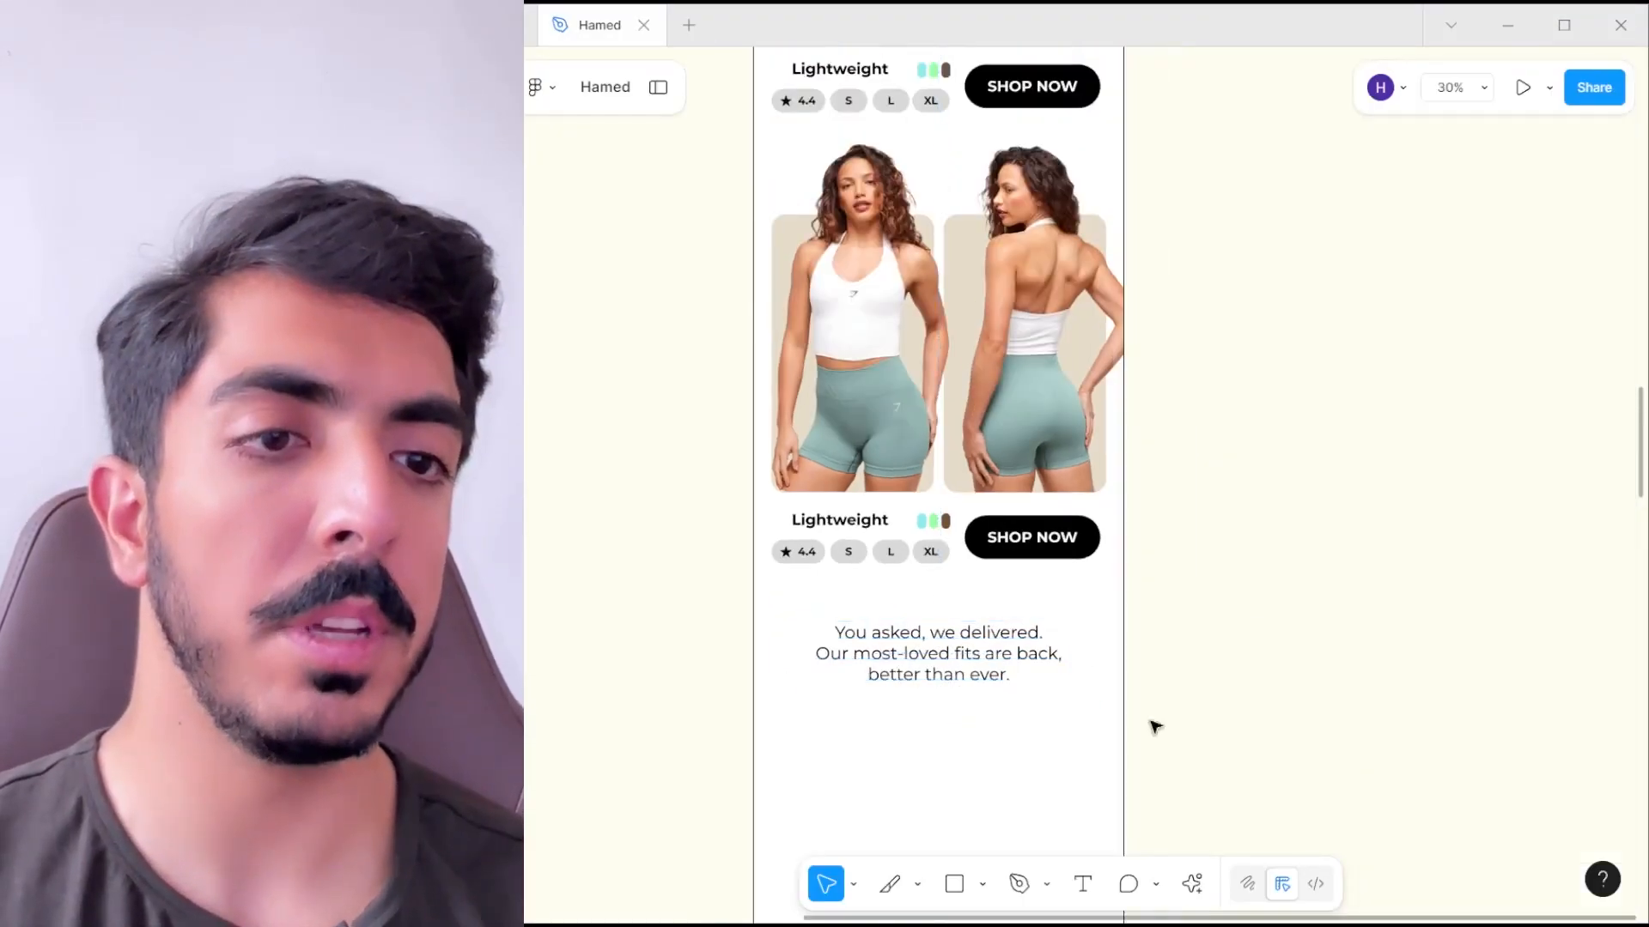
{"action": "left_click_drag", "start_coordinate": [1022, 648], "coordinate": [991, 621]}
- Bring the couple image from the Footer folder into the email and place it at the bottom of the frame
{"action": "key", "text": "alt+Tab"}
{"action": "key", "text": "alt+Up"}
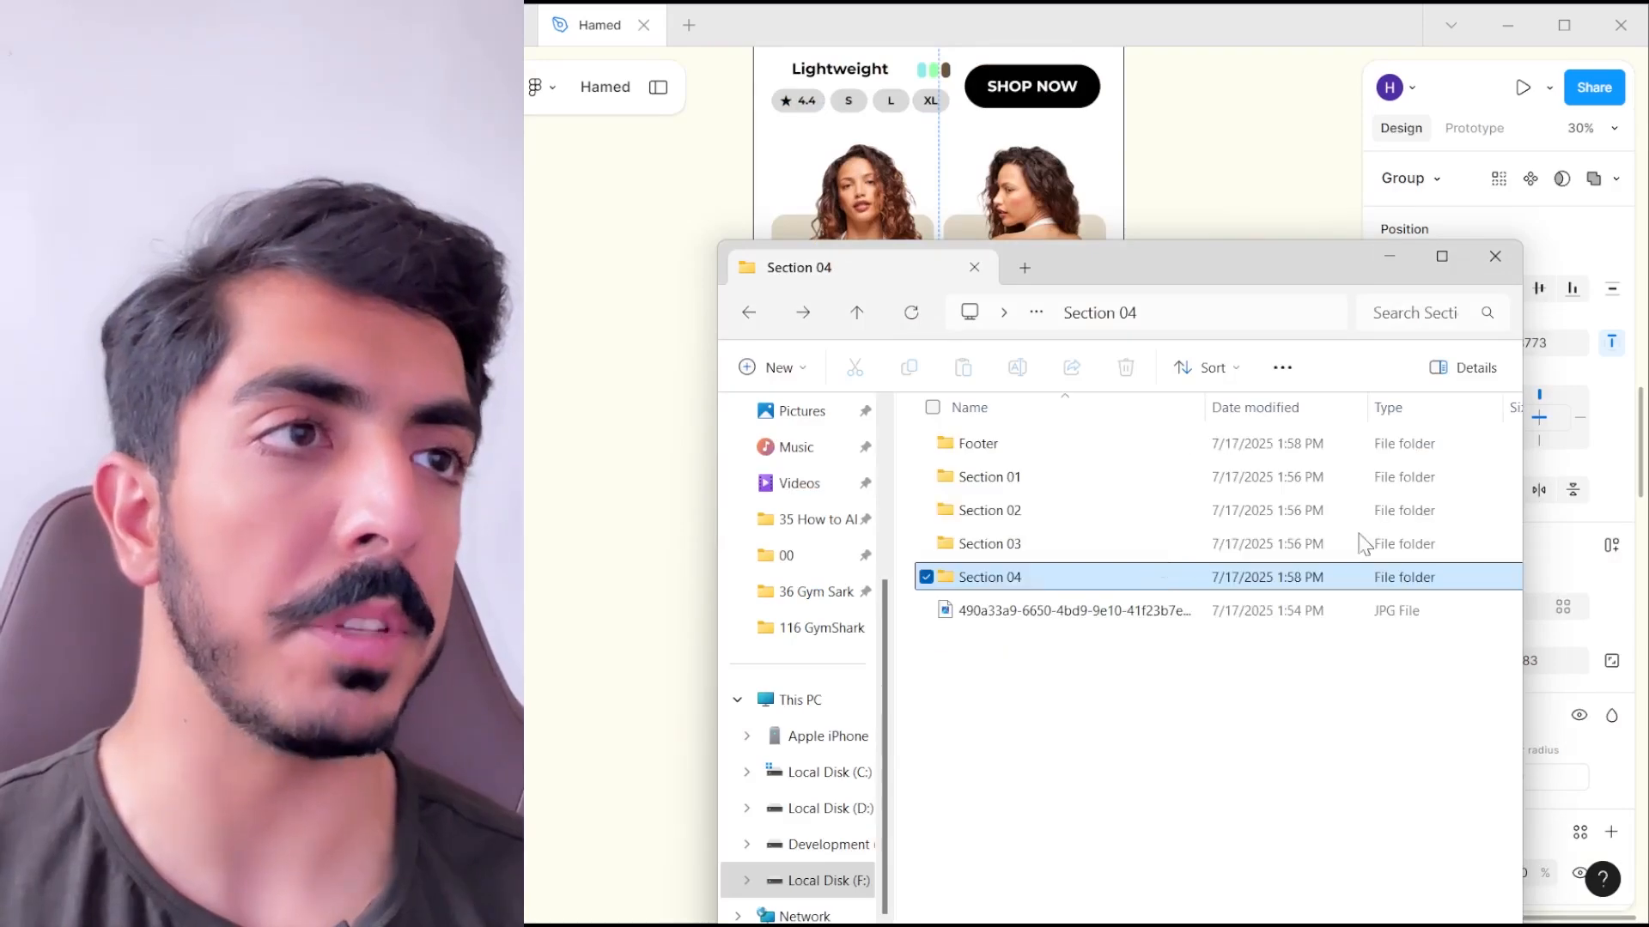
{"action": "double_click", "coordinate": [1013, 442]}
{"action": "left_click_drag", "start_coordinate": [970, 475], "coordinate": [970, 655]}
{"action": "scroll", "coordinate": [1099, 447], "scroll_direction": "down", "scroll_amount": 5}
{"action": "scroll", "coordinate": [989, 668], "scroll_direction": "up", "scroll_amount": 4}
{"action": "key", "text": "Escape"}
{"action": "scroll", "coordinate": [973, 738], "scroll_direction": "down", "scroll_amount": 5}
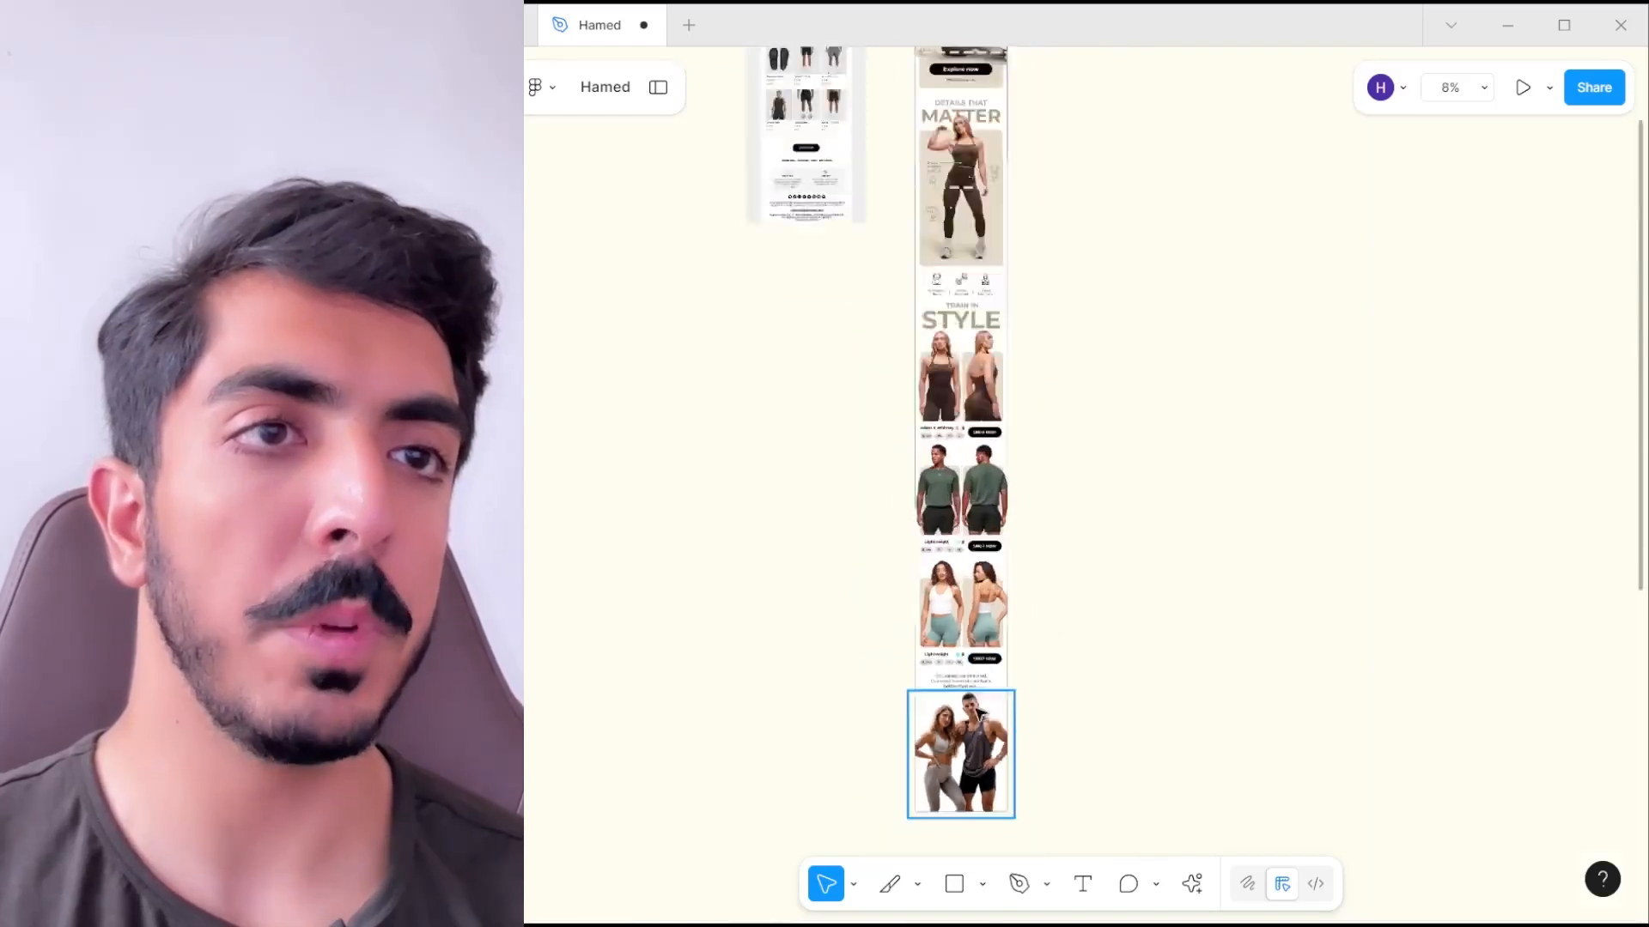
- Copy the Gymshark logo from the email's header
{"action": "scroll", "coordinate": [983, 184], "scroll_direction": "up", "scroll_amount": 2}
{"action": "left_click", "coordinate": [949, 201]}
{"action": "left_click_drag", "start_coordinate": [1075, 283], "coordinate": [1041, 165]}
{"action": "scroll", "coordinate": [1013, 126], "scroll_direction": "up", "scroll_amount": 3}
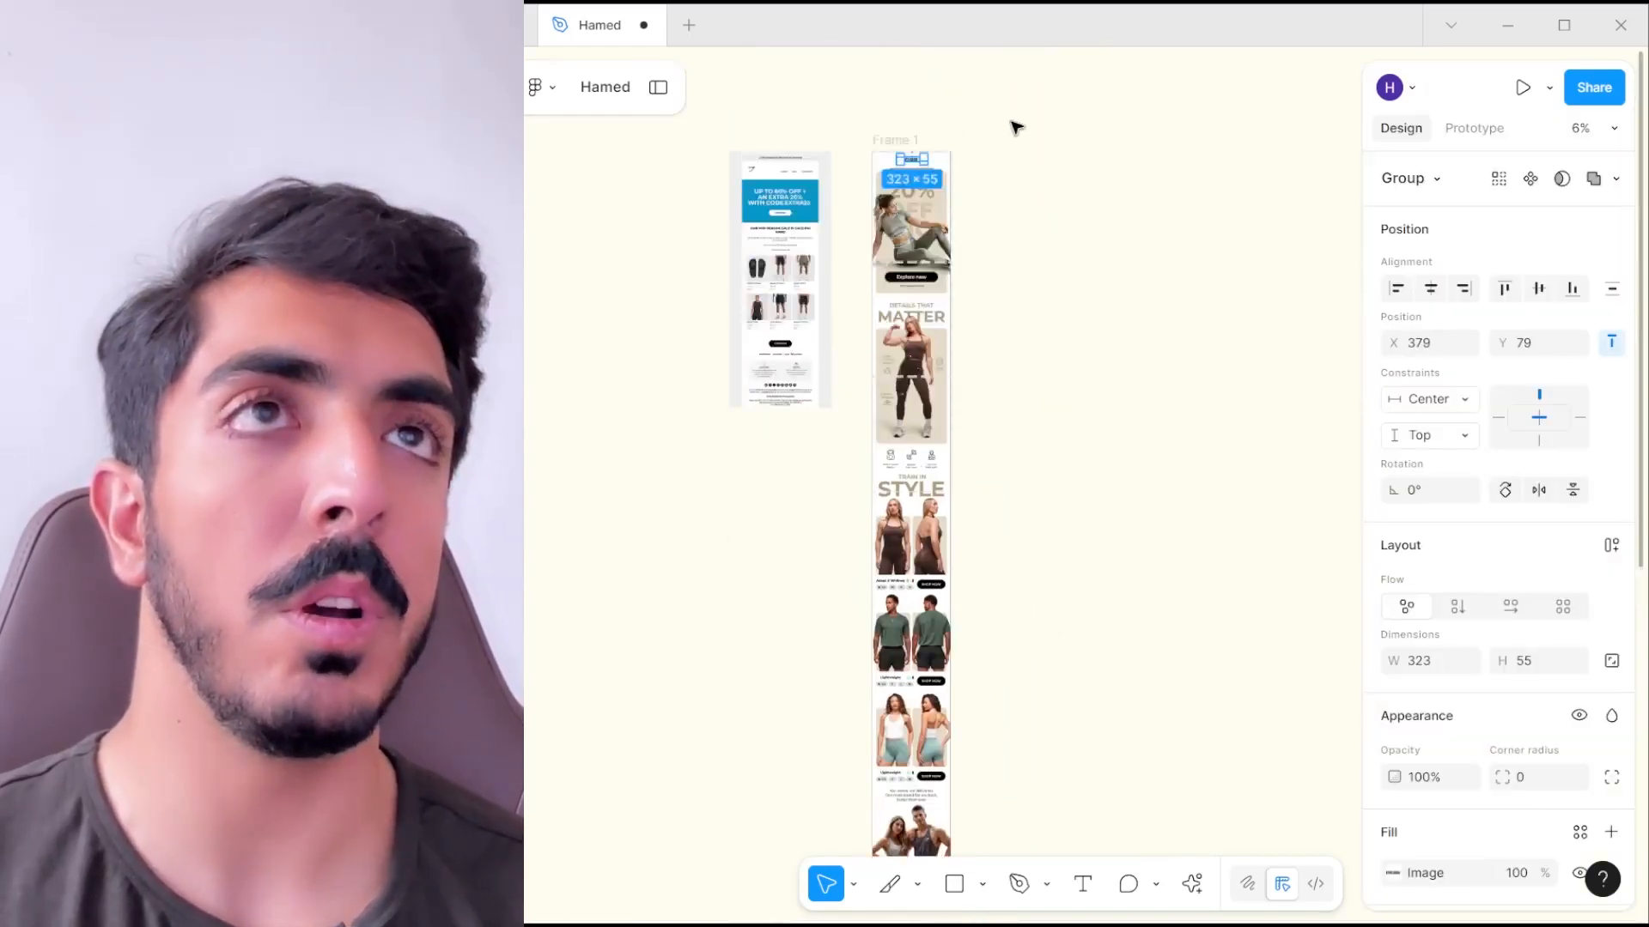
{"action": "scroll", "coordinate": [923, 292], "scroll_direction": "up", "scroll_amount": 5}
{"action": "left_click_drag", "start_coordinate": [1009, 234], "coordinate": [1035, 331]}
{"action": "left_click", "coordinate": [1014, 354]}
{"action": "left_click", "coordinate": [920, 378]}
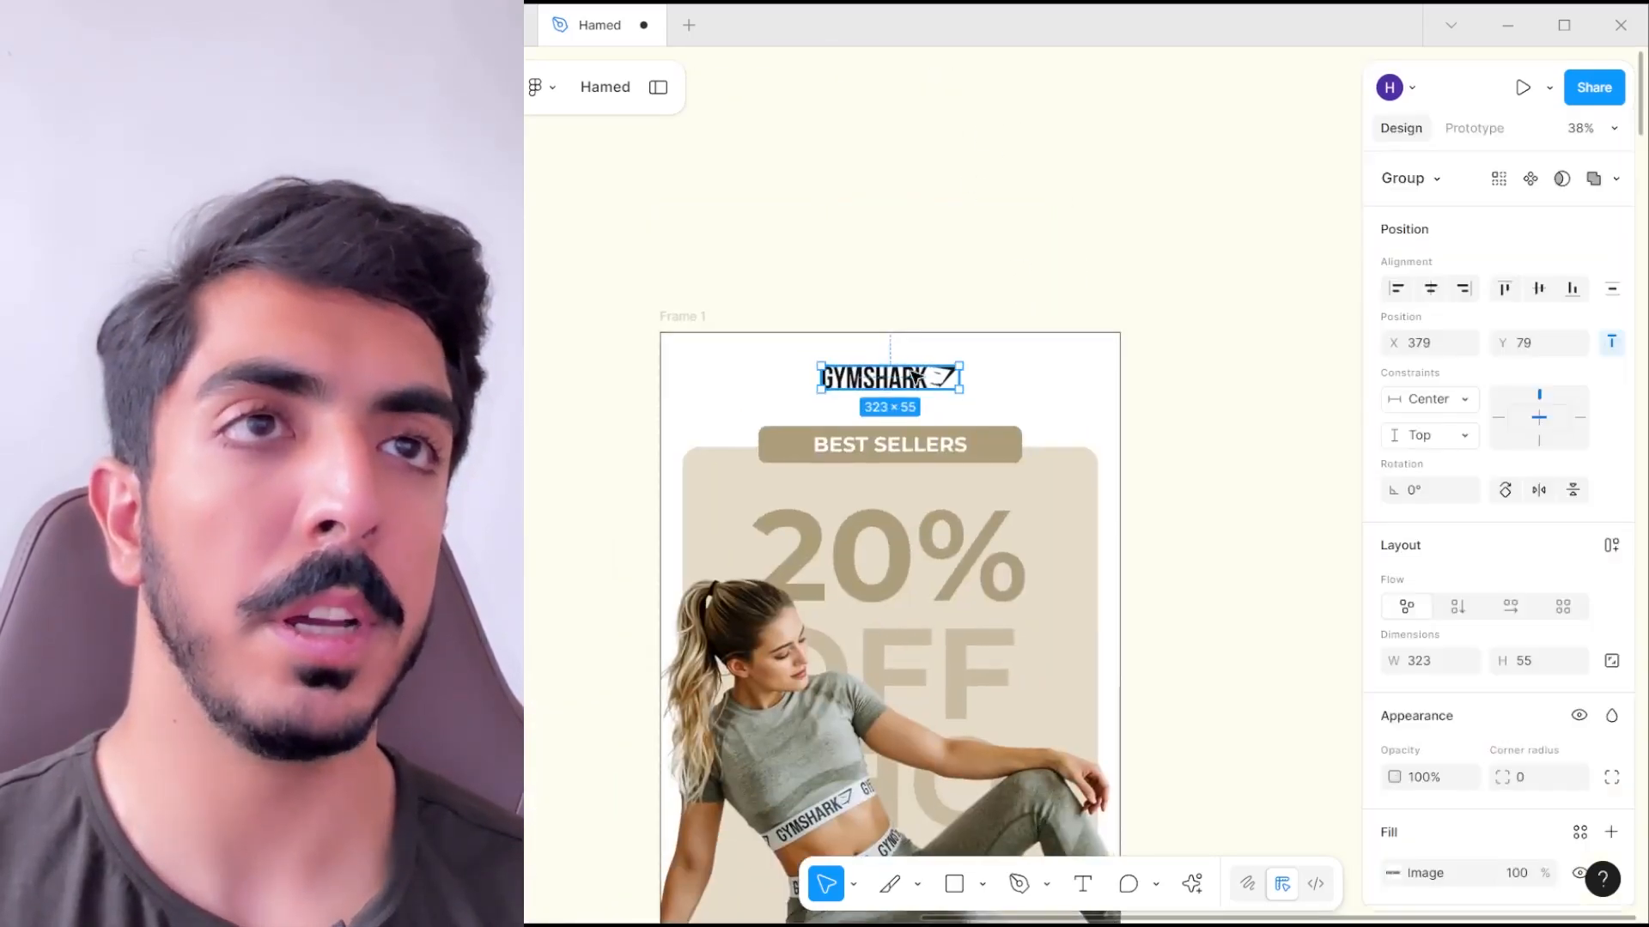
- Paste the Gymshark logo into the footer, enlarge it to about 805 wide and place it behind the couple, below the closing text
{"action": "scroll", "coordinate": [919, 374], "scroll_direction": "down", "scroll_amount": 5}
{"action": "left_click_drag", "start_coordinate": [1024, 555], "coordinate": [1064, 224]}
{"action": "left_click_drag", "start_coordinate": [1032, 687], "coordinate": [1023, 313]}
{"action": "scroll", "coordinate": [944, 369], "scroll_direction": "up", "scroll_amount": 5}
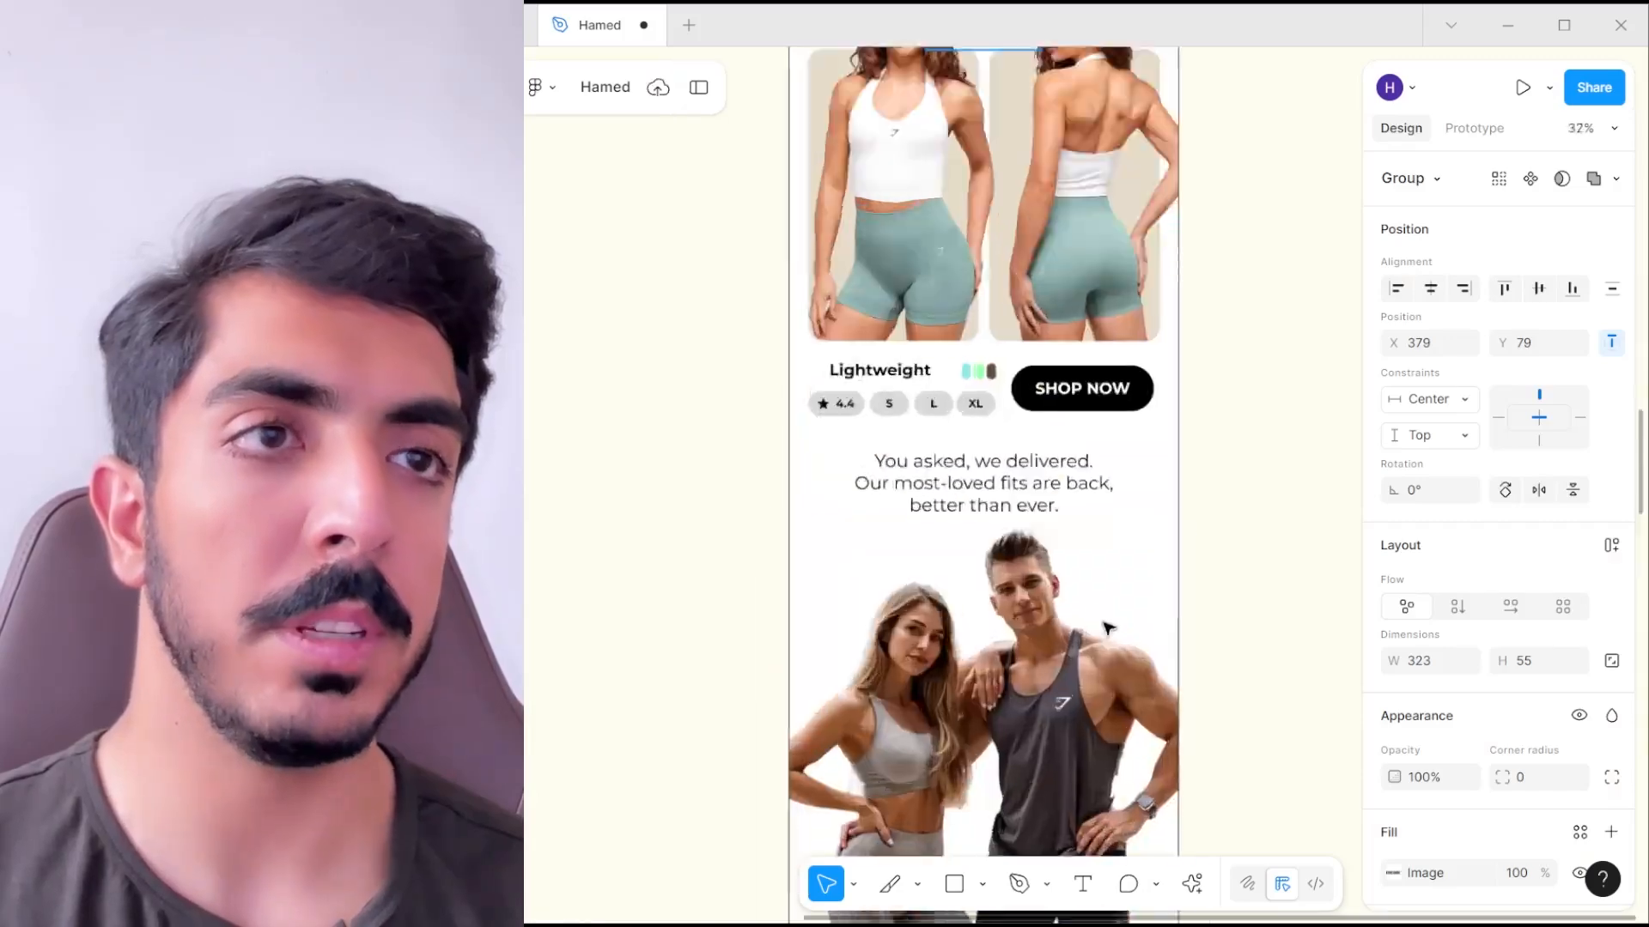
{"action": "left_click", "coordinate": [1106, 629]}
{"action": "key", "text": "ctrl+v"}
{"action": "left_click_drag", "start_coordinate": [1097, 491], "coordinate": [1109, 448]}
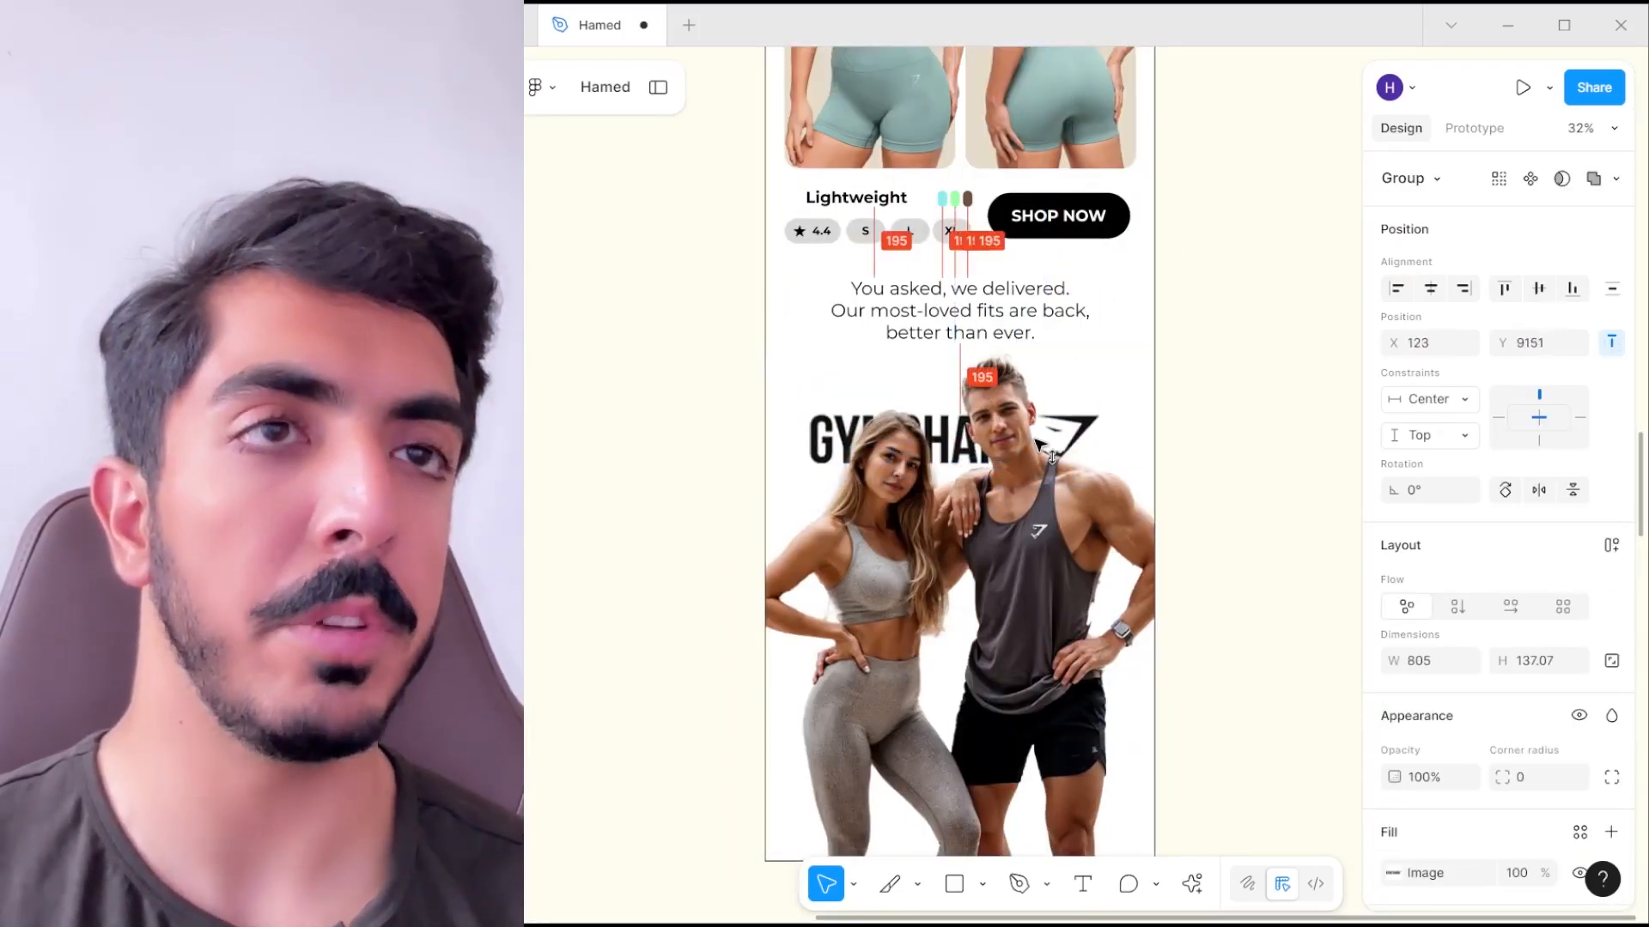
{"action": "left_click", "coordinate": [704, 540]}
- Review the whole email layout from the footer up to the header beside the original email
{"action": "scroll", "coordinate": [730, 543], "scroll_direction": "down", "scroll_amount": 5}
{"action": "left_click_drag", "start_coordinate": [1026, 488], "coordinate": [1258, 640]}
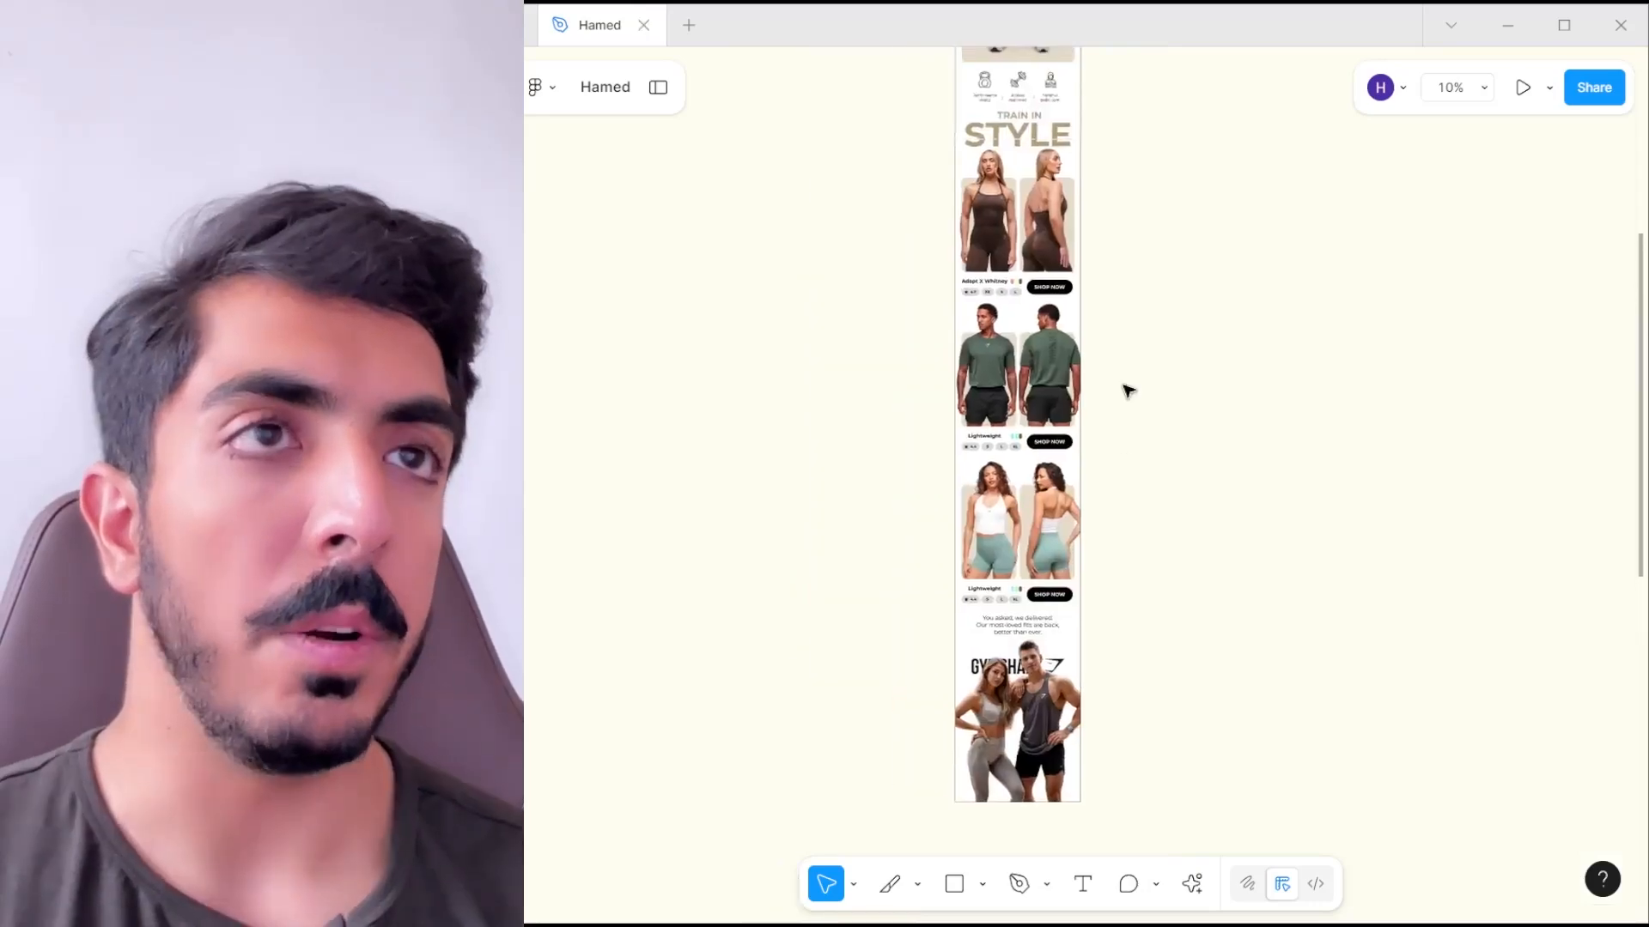
{"action": "left_click_drag", "start_coordinate": [1116, 198], "coordinate": [1086, 614]}
{"action": "scroll", "coordinate": [1016, 282], "scroll_direction": "up", "scroll_amount": 2}
{"action": "left_click_drag", "start_coordinate": [1016, 282], "coordinate": [983, 645]}
{"action": "scroll", "coordinate": [1039, 325], "scroll_direction": "up", "scroll_amount": 2}
{"action": "scroll", "coordinate": [983, 646], "scroll_direction": "down", "scroll_amount": 2}
{"action": "scroll", "coordinate": [1072, 492], "scroll_direction": "down", "scroll_amount": 1}
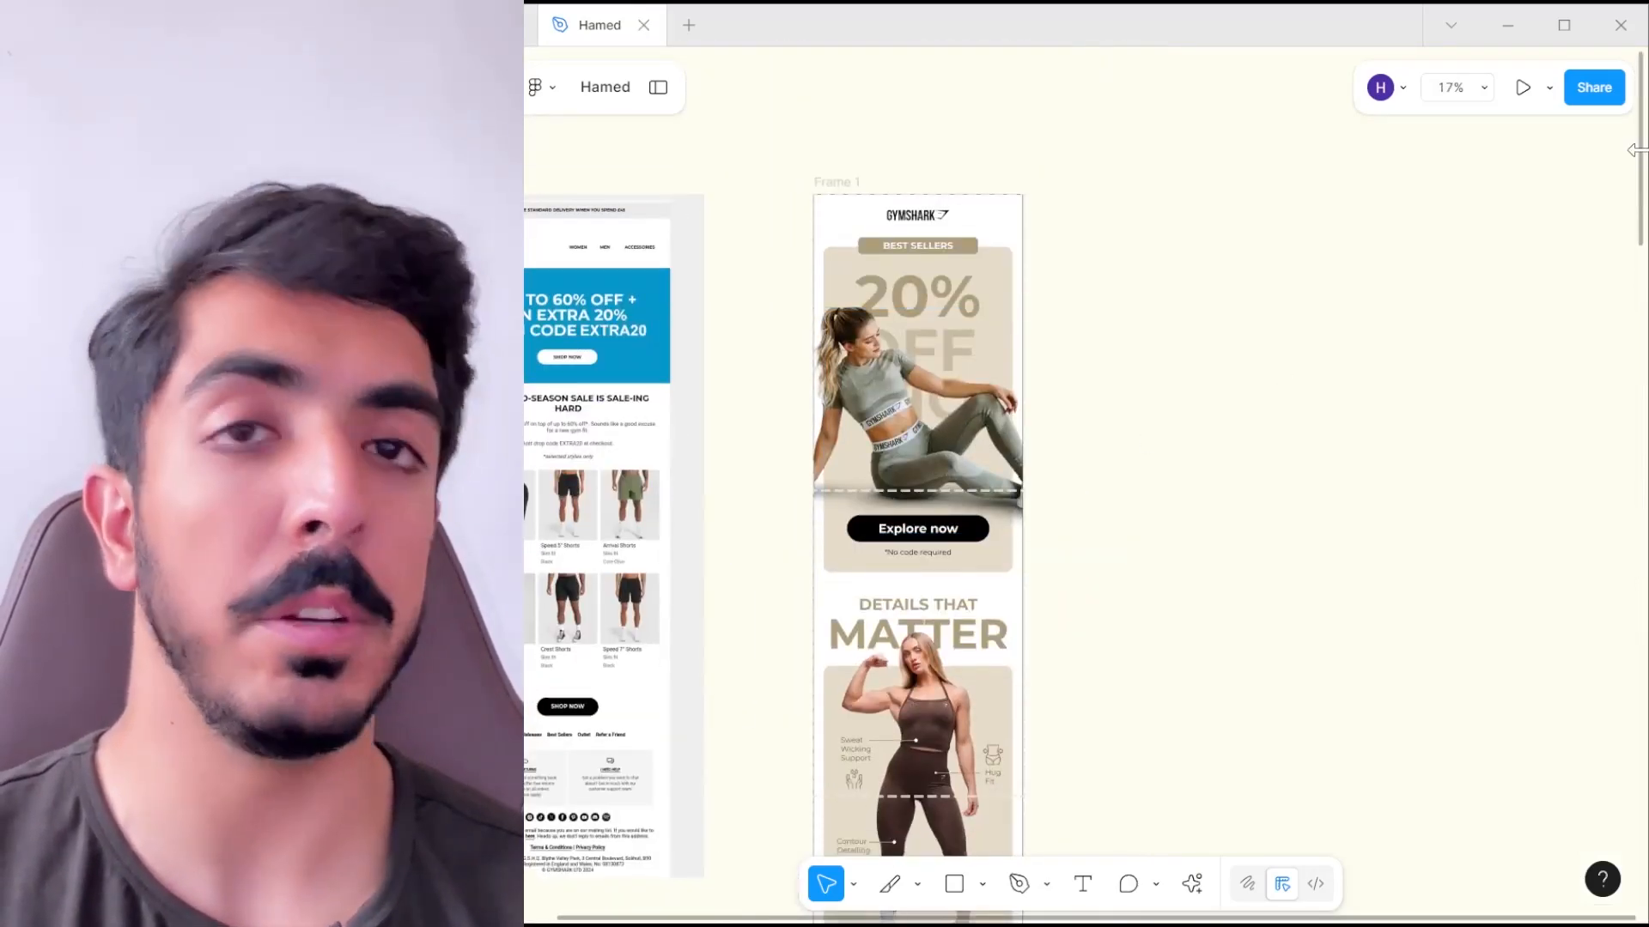